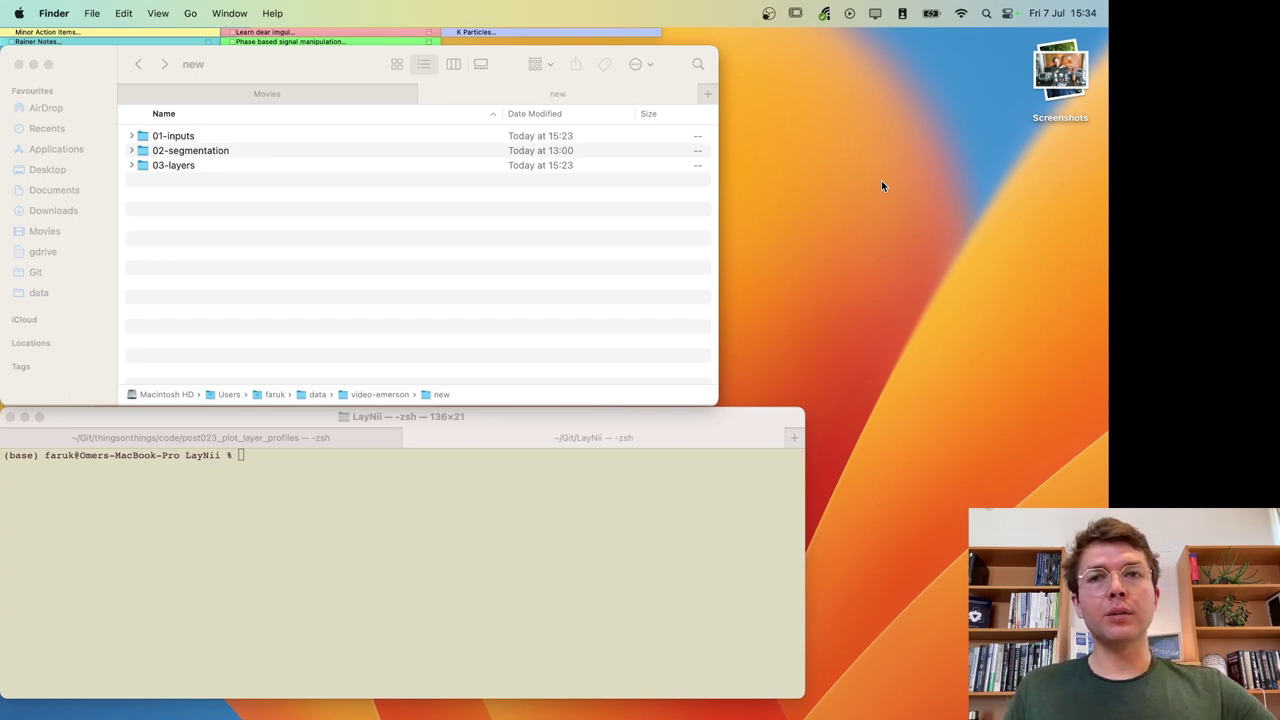
Step: Look over the imaging and vision lab's principal investigator profile and its current lab members page in the browser
key(ctrl+Right)
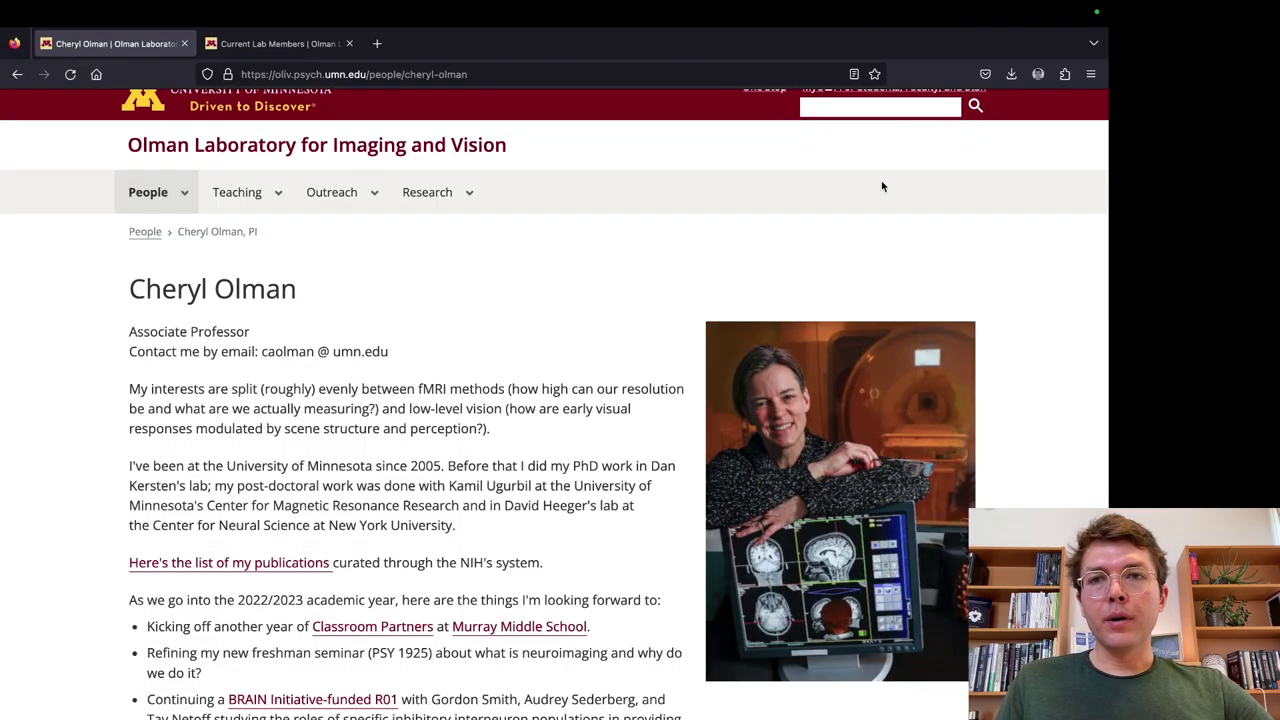
scroll(557, 309, down, 2)
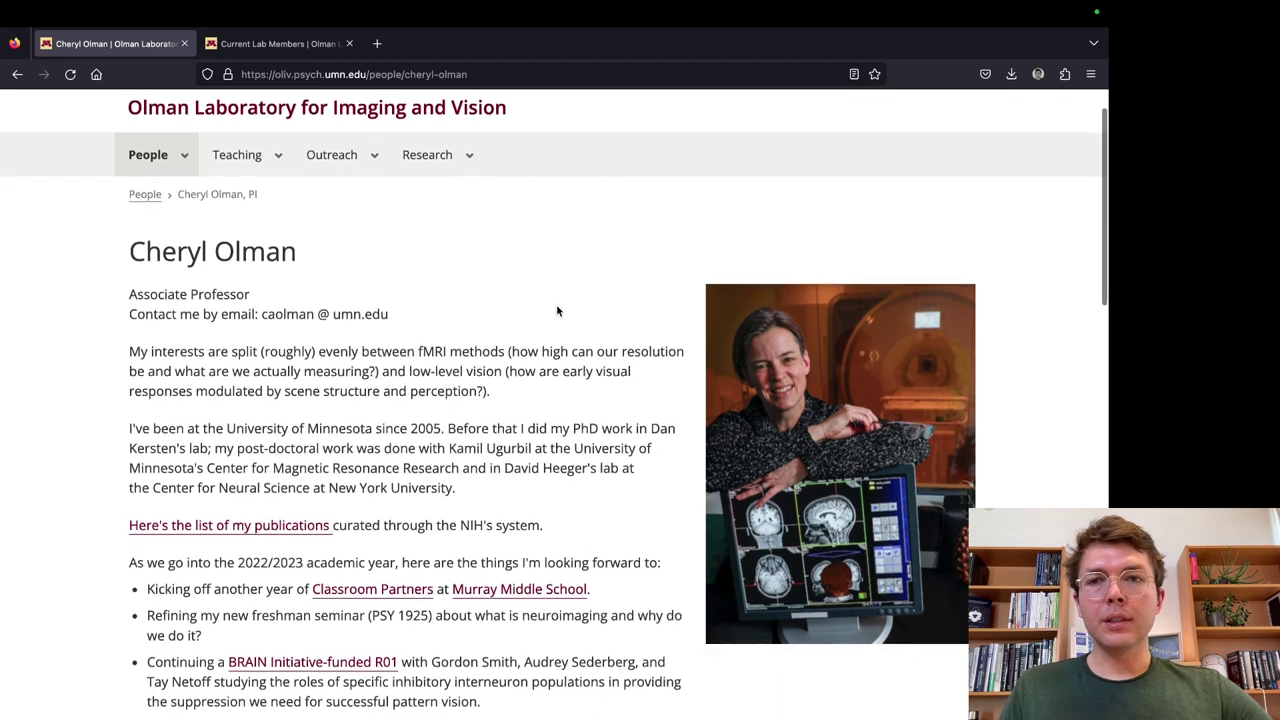
scroll(557, 310, down, 2)
scroll(557, 312, up, 1)
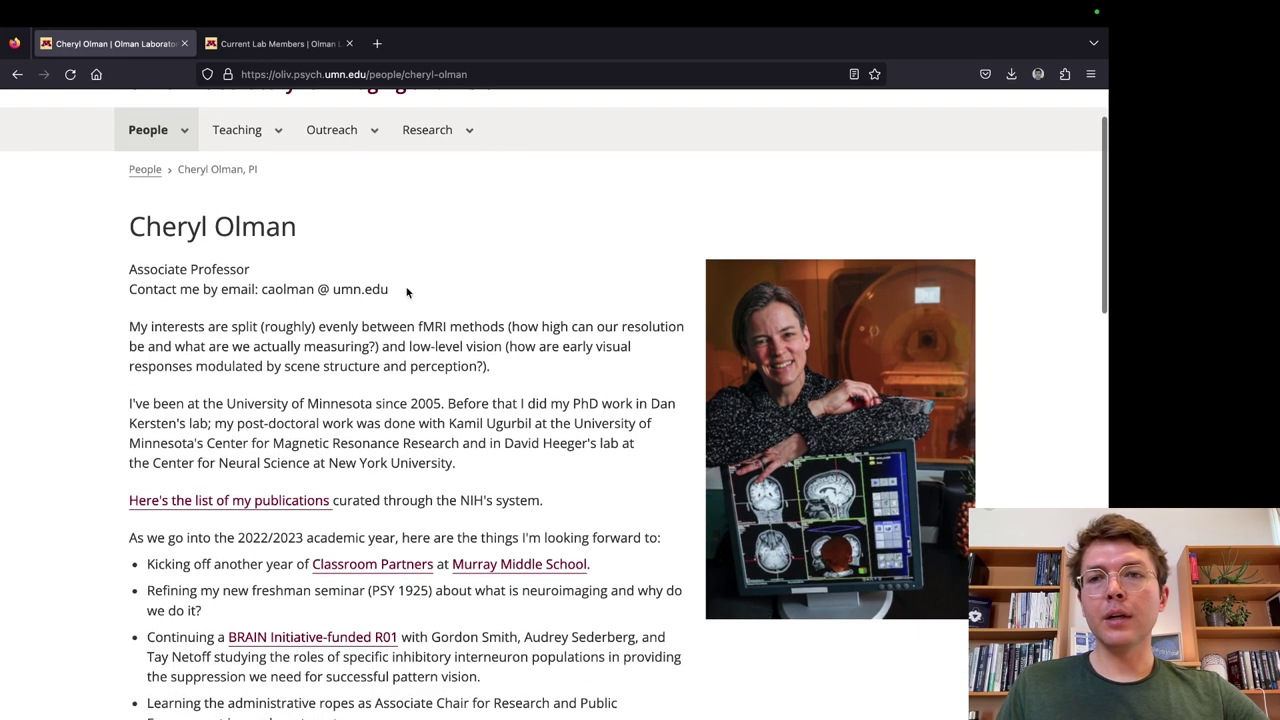
scroll(292, 228, up, 4)
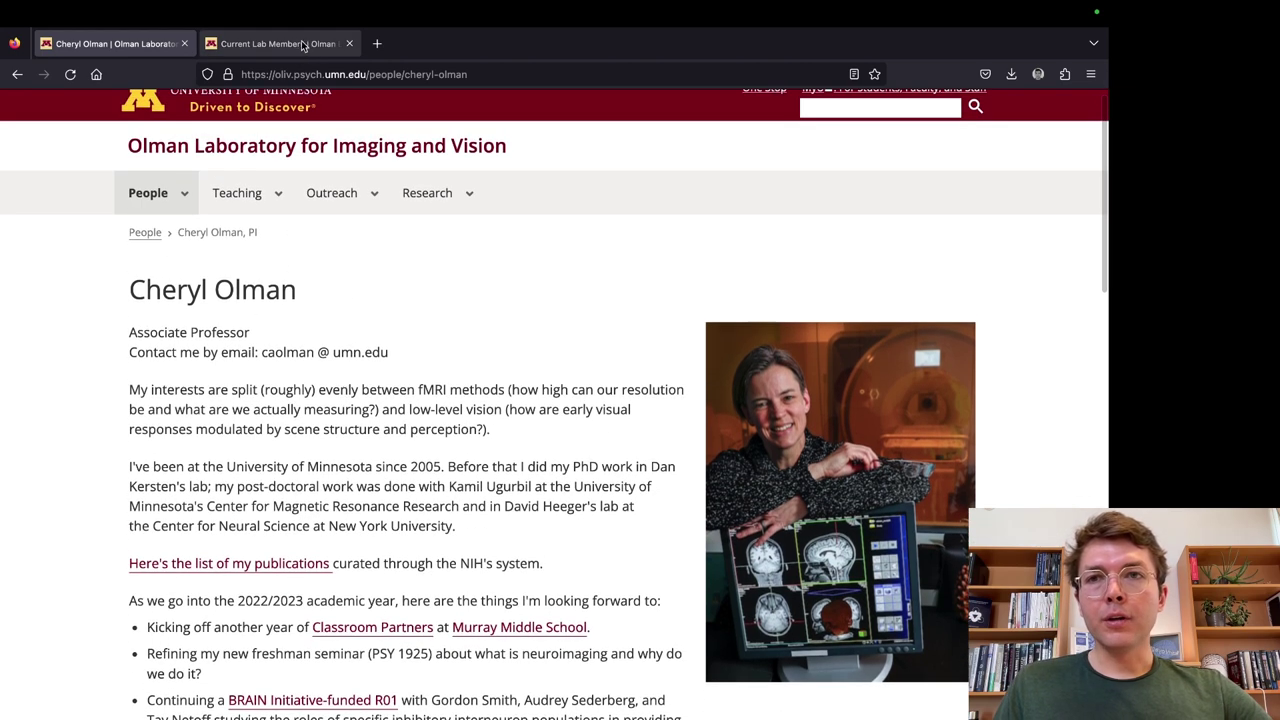
click(280, 44)
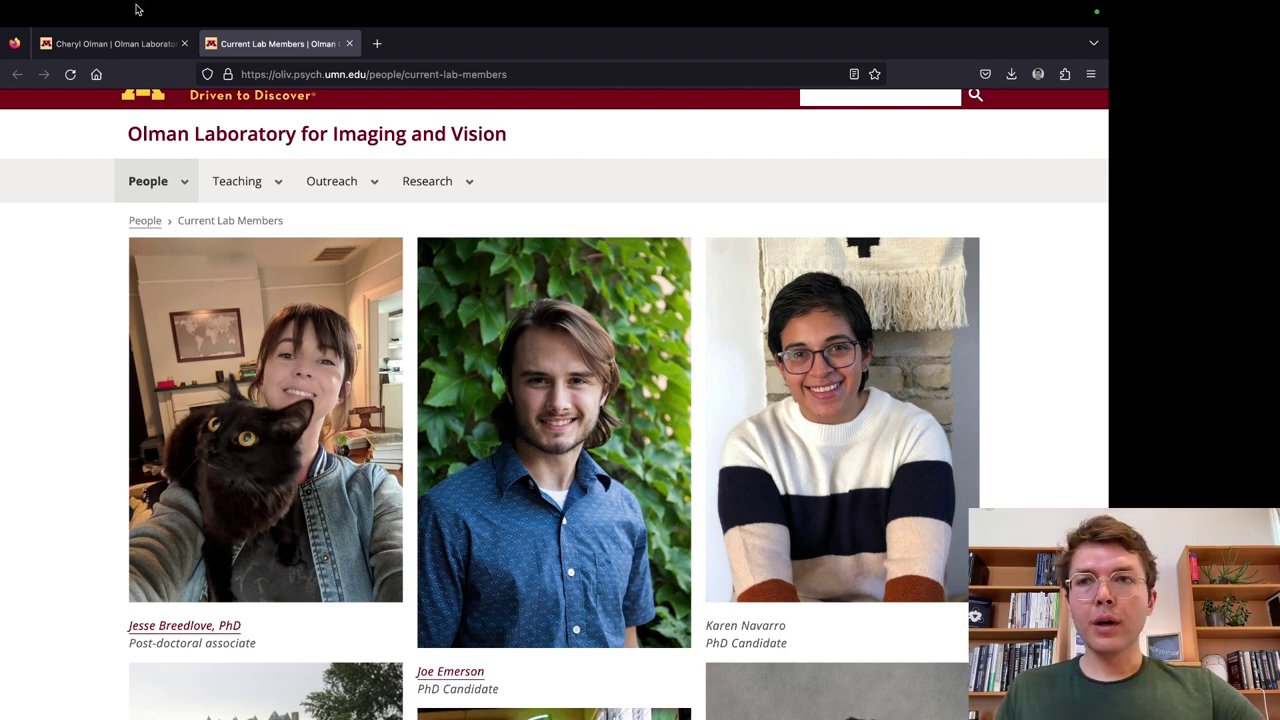
click(120, 48)
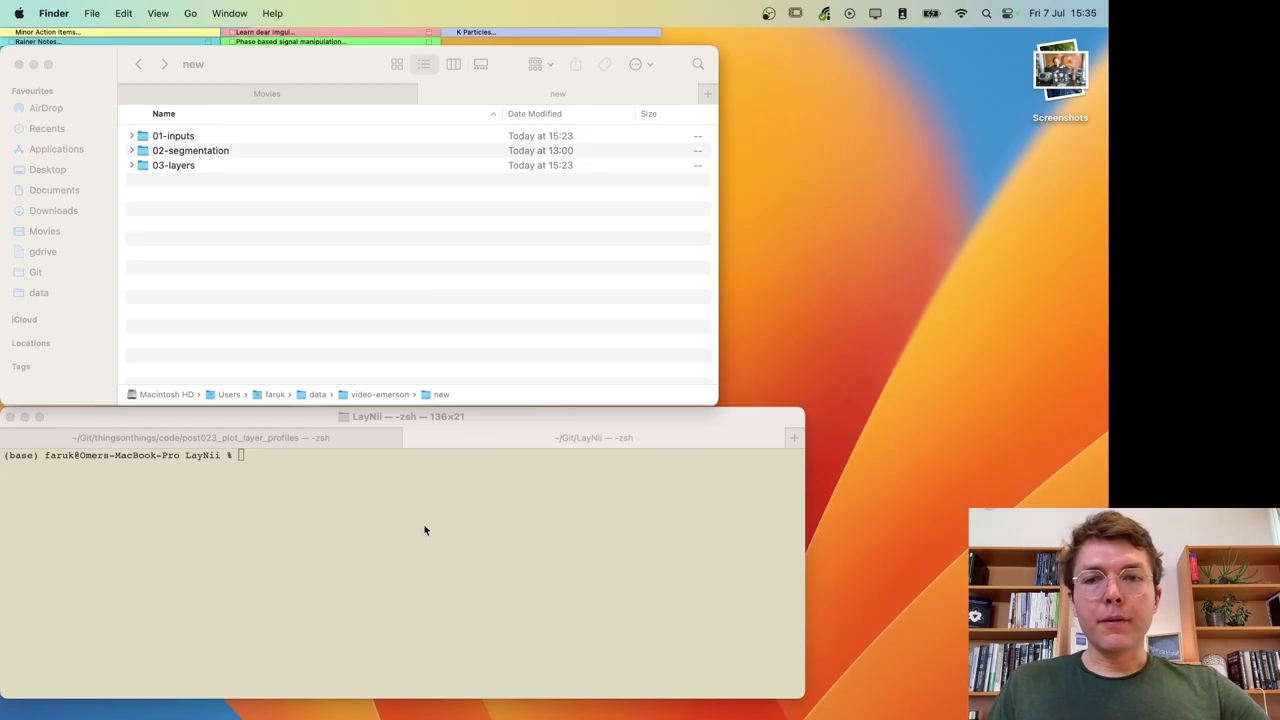
Step: Launch ITK-SNAP and move its window aside so the folder listing stays accessible
mouse_move(580, 708)
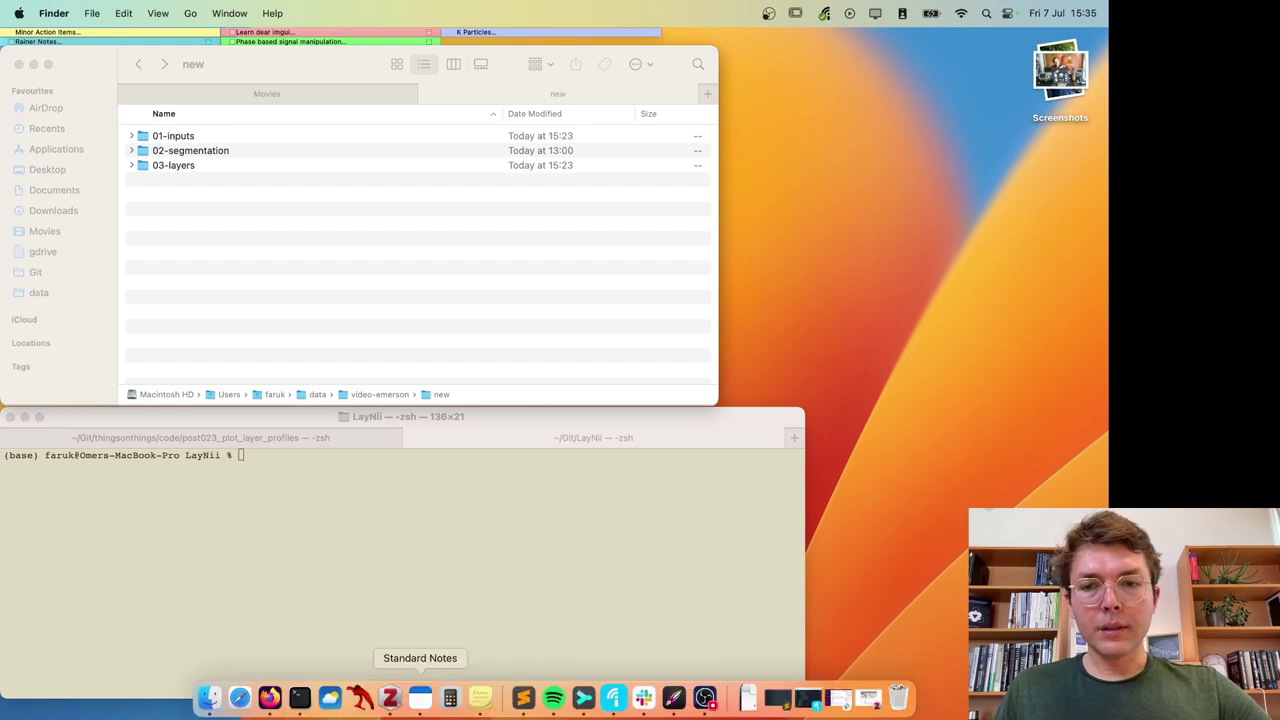
click(364, 697)
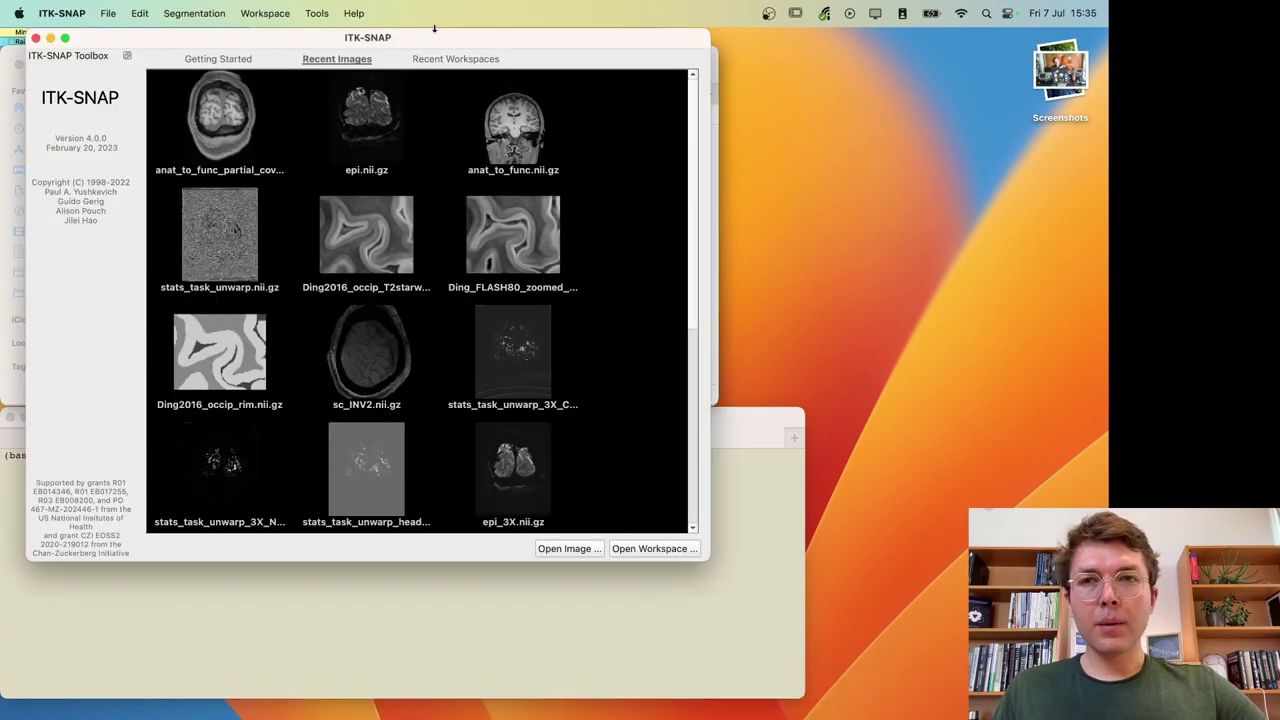
drag(397, 37, 795, 75)
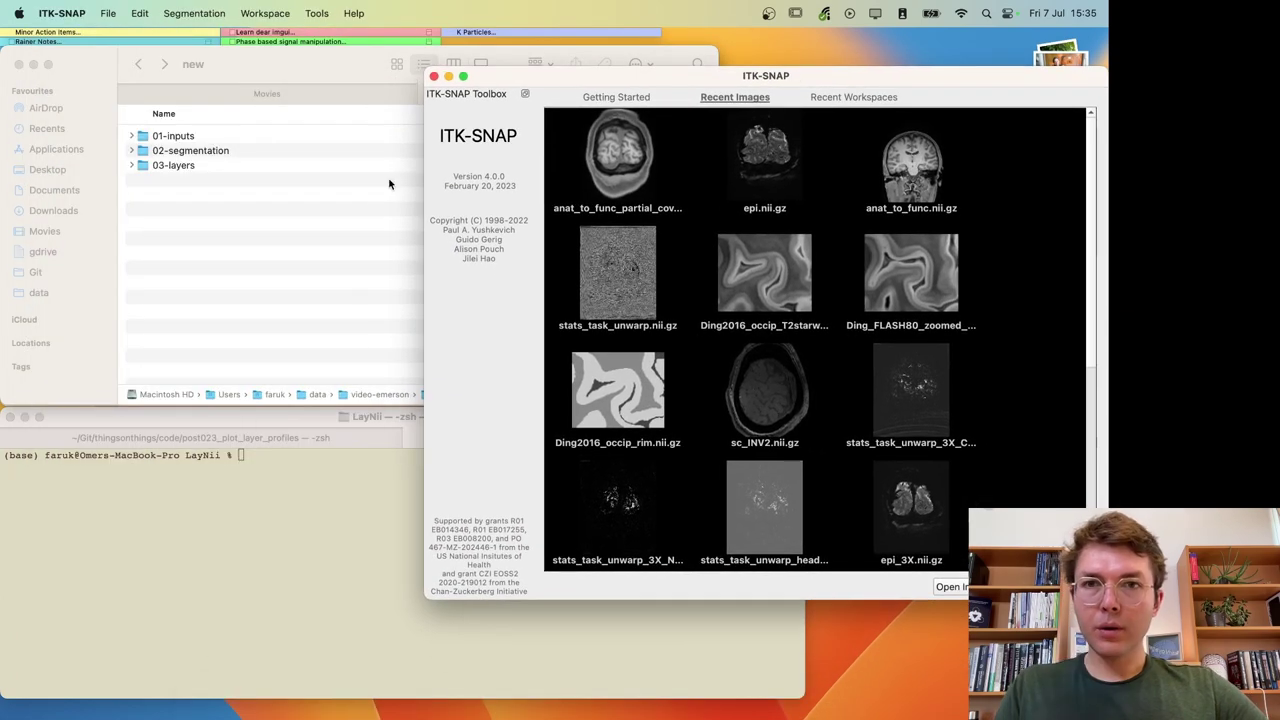
Step: Open the 01-inputs folder and load epi_3X.nii.gz into ITK-SNAP as the main image
double_click(181, 140)
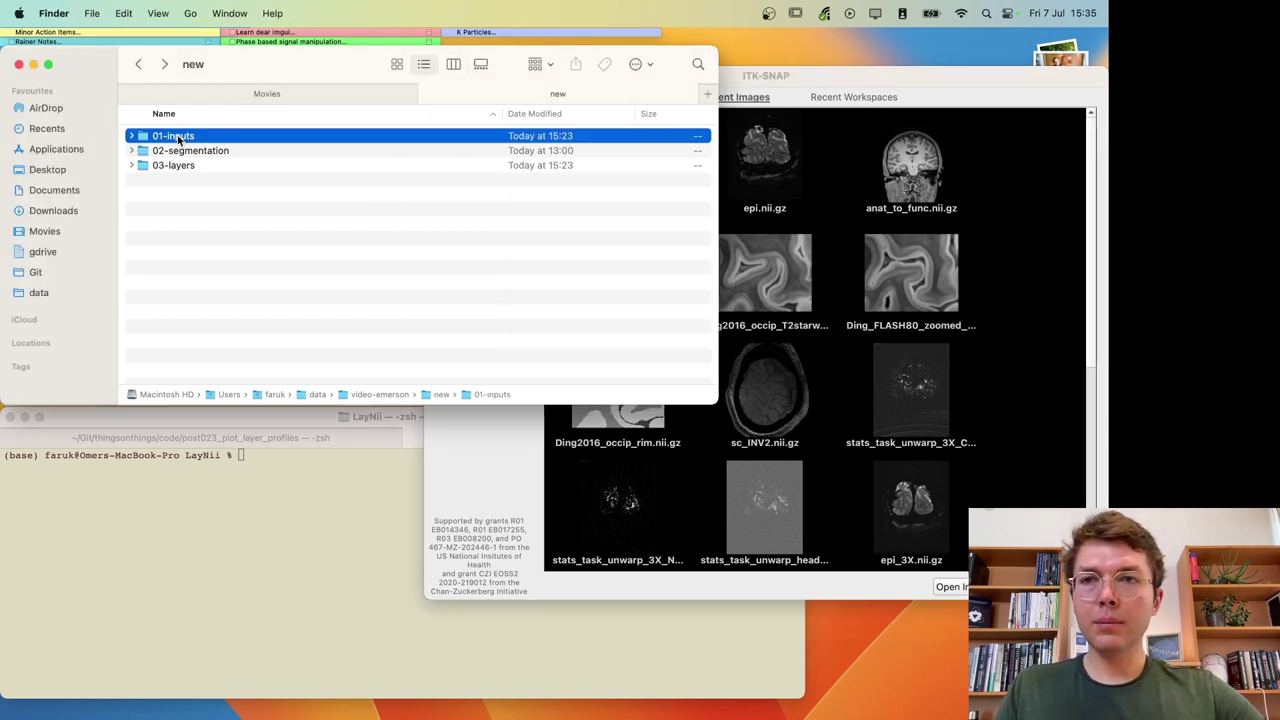
click(811, 87)
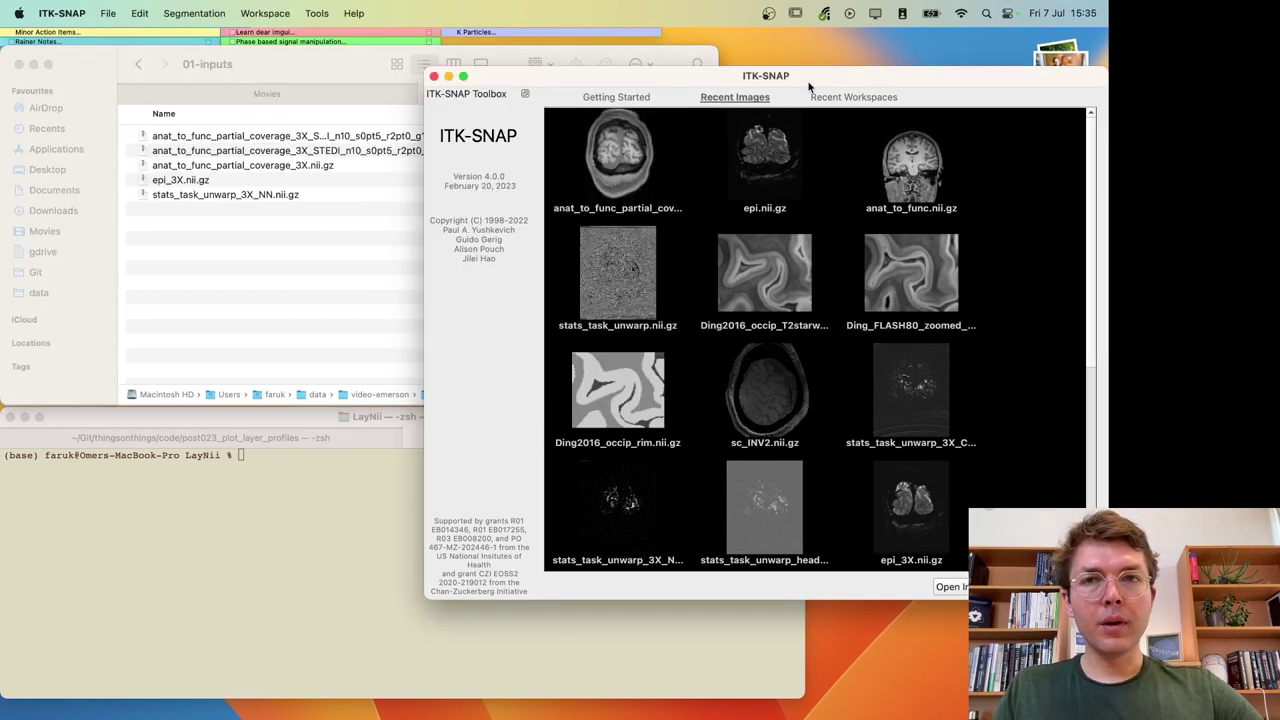
click(220, 184)
drag(155, 186, 856, 183)
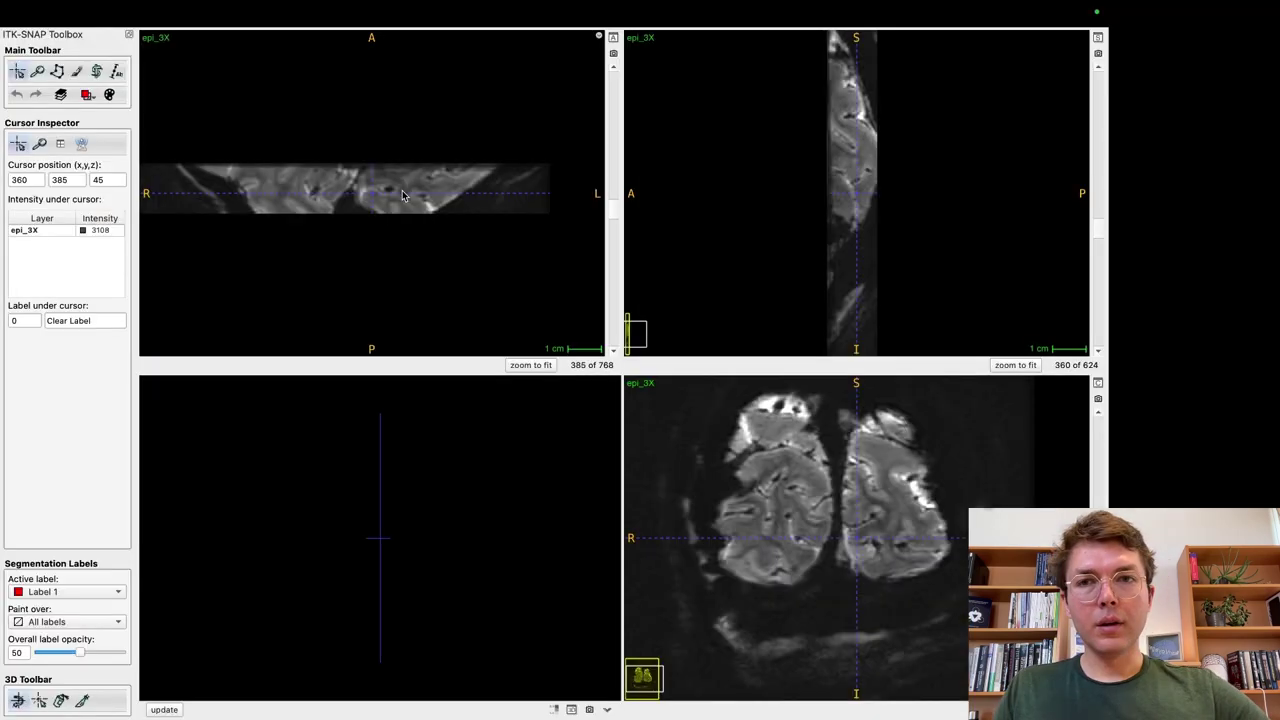
Step: Examine the cortical detail of the epi_3X image near the midline in the coronal and sagittal slices
scroll(399, 204, down, 2)
scroll(399, 204, up, 4)
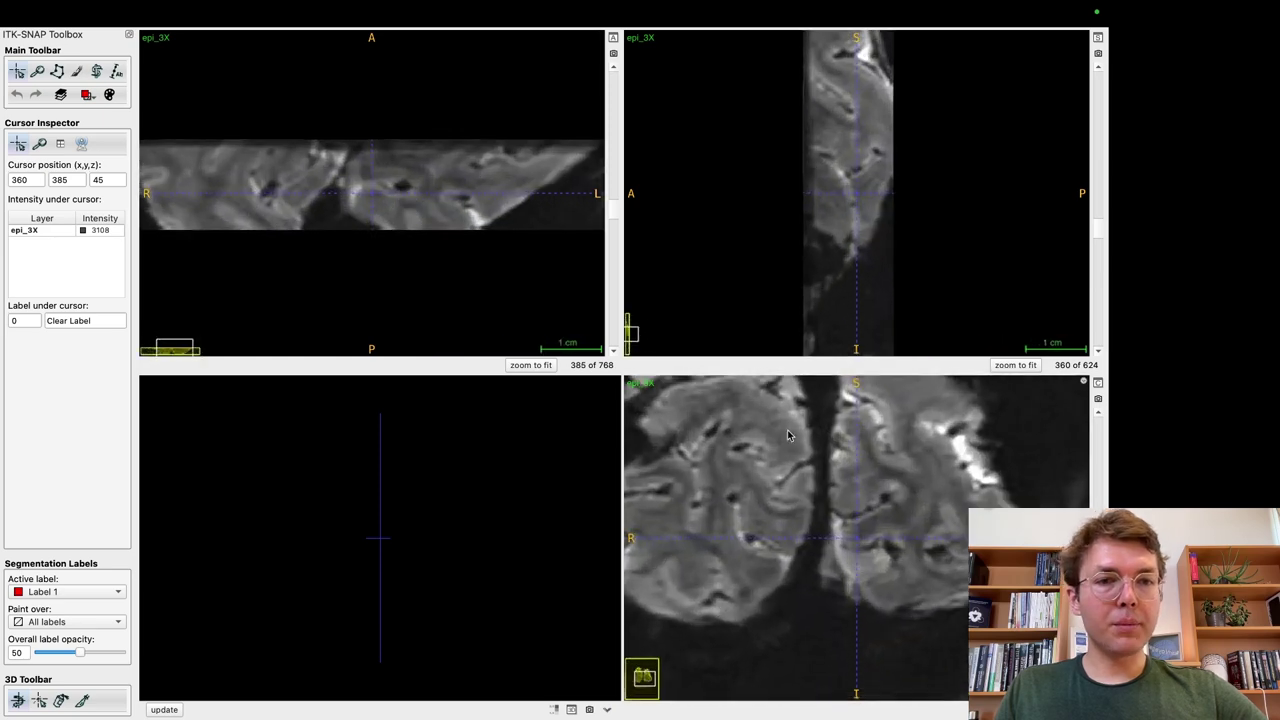
drag(860, 486, 865, 545)
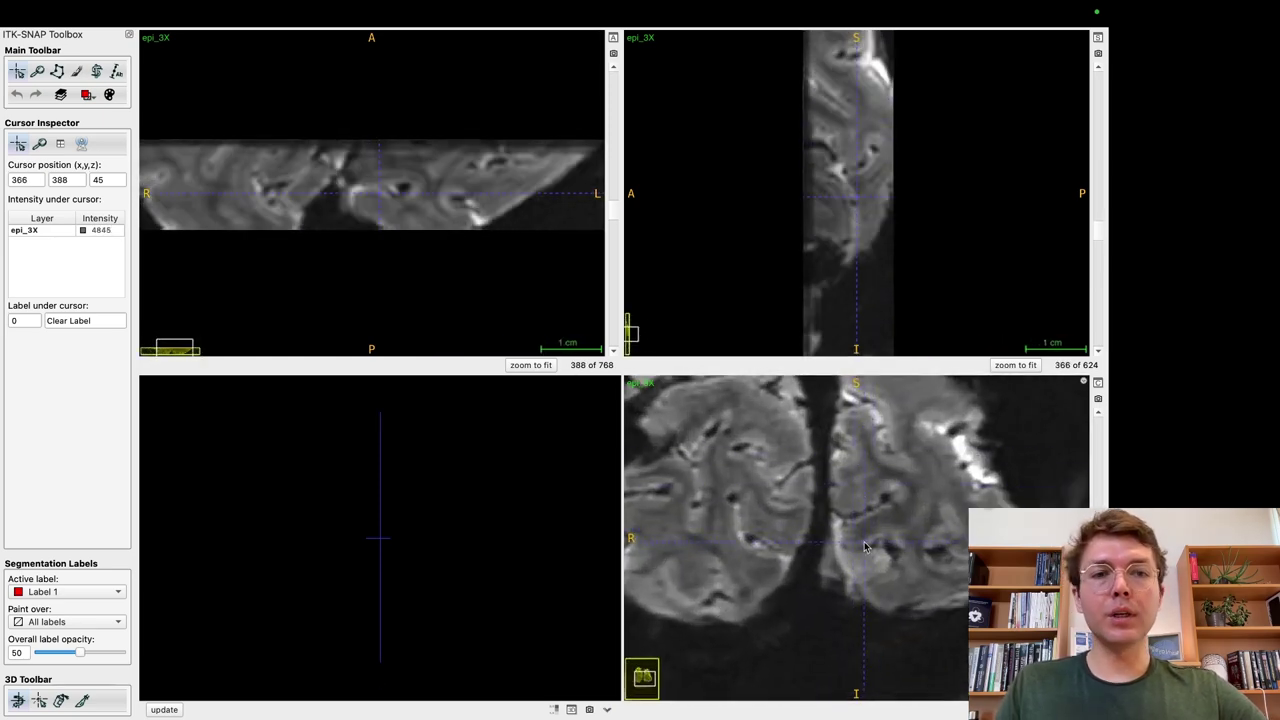
drag(866, 547, 882, 541)
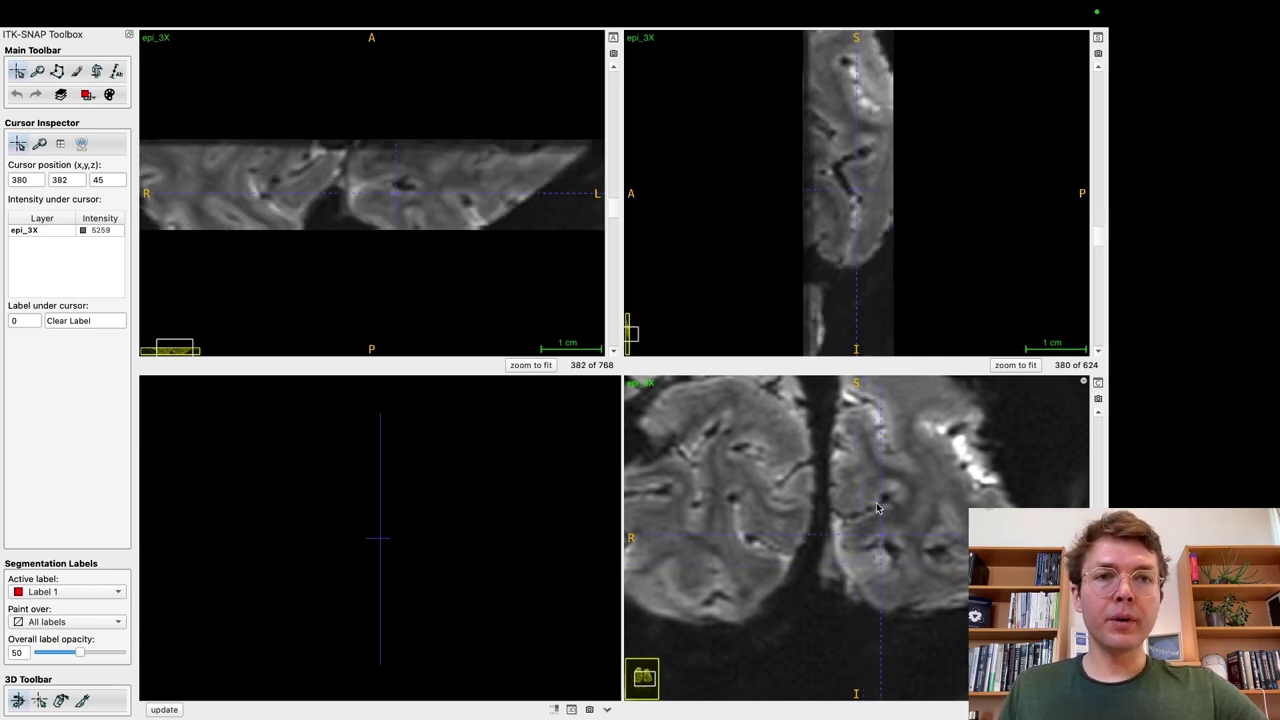
drag(836, 205, 842, 136)
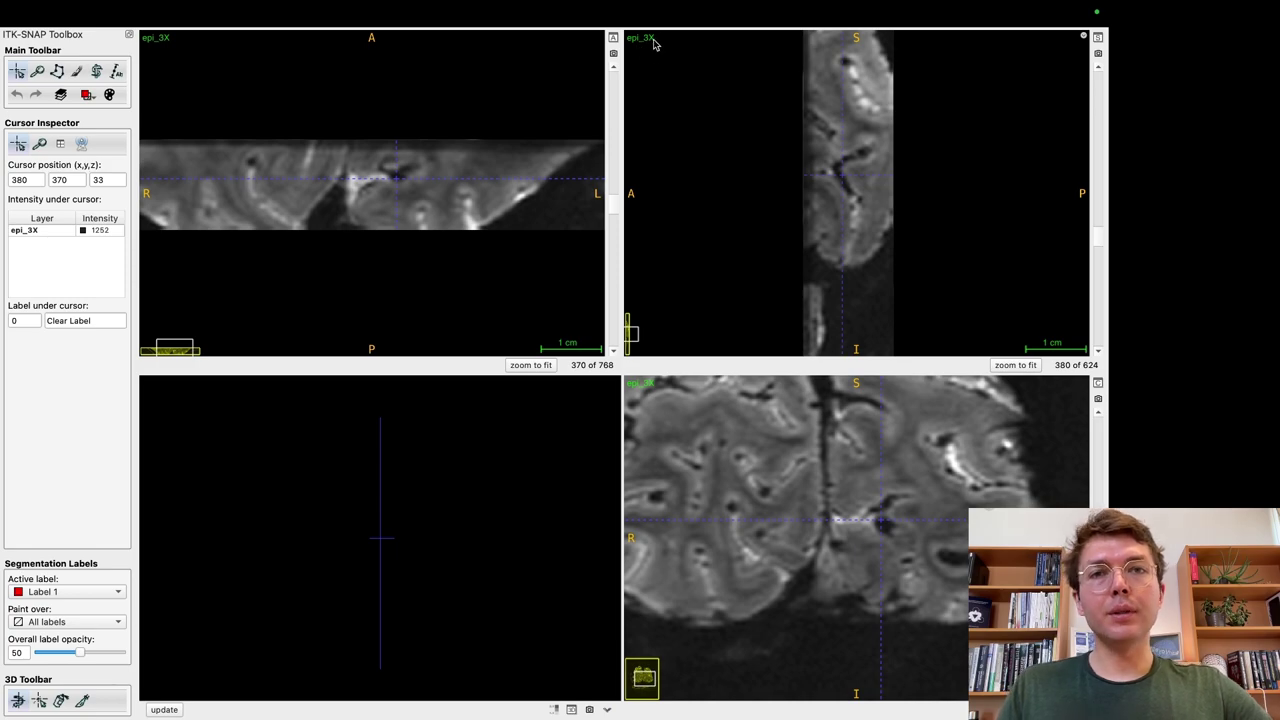
Step: Leave full screen, print the header of epi_3X.nii.gz in the terminal with niimath and highlight its dx, dy and dz voxel sizes
mouse_move(126, 24)
click(38, 37)
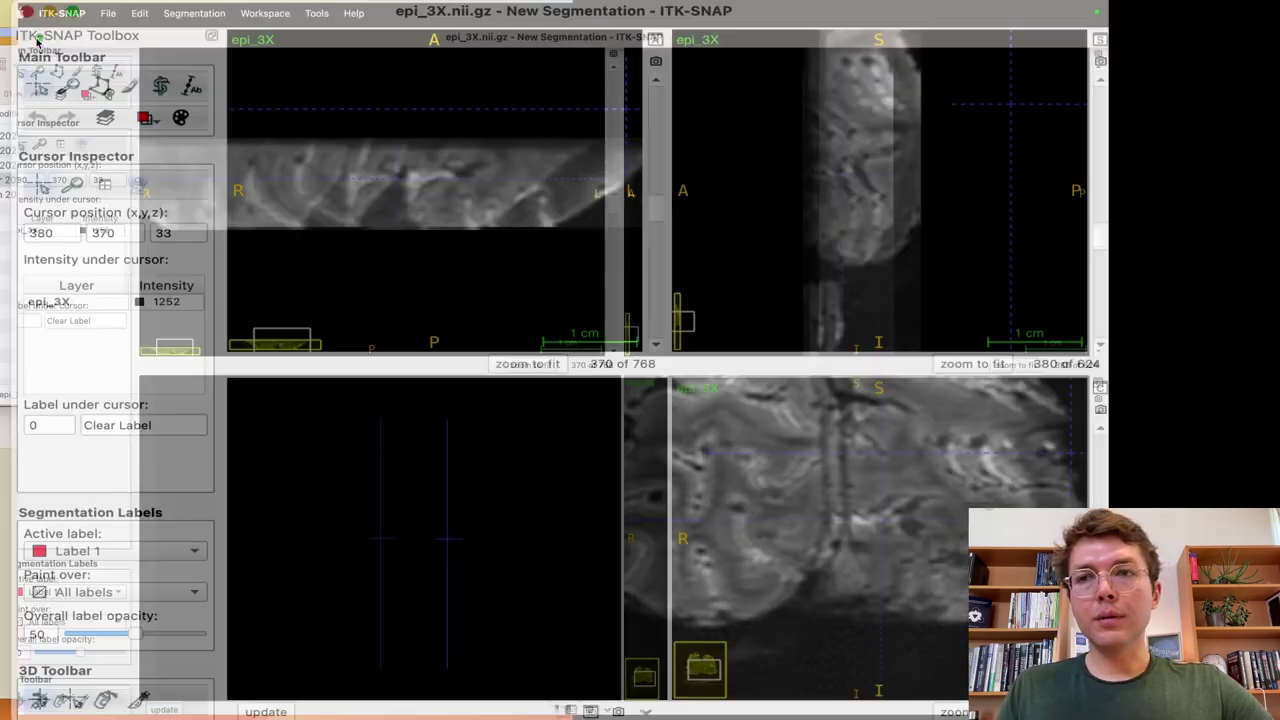
click(297, 517)
click(214, 182)
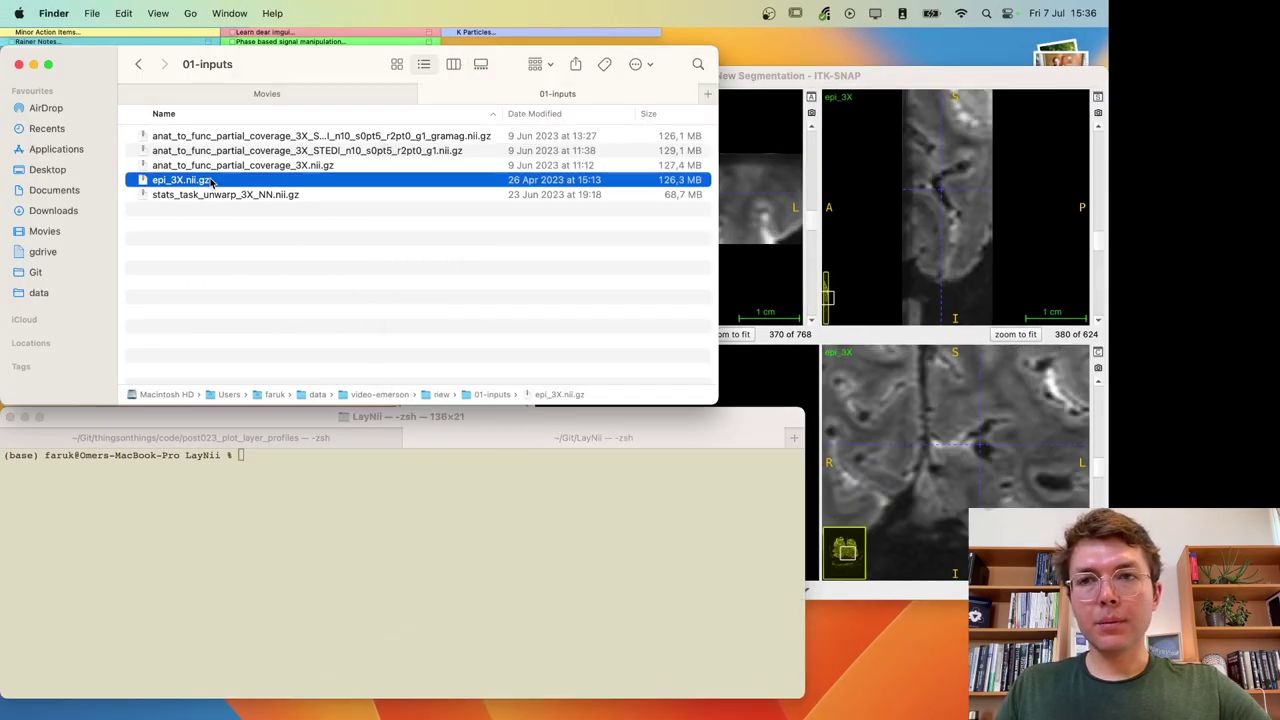
click(269, 604)
text(niimath)
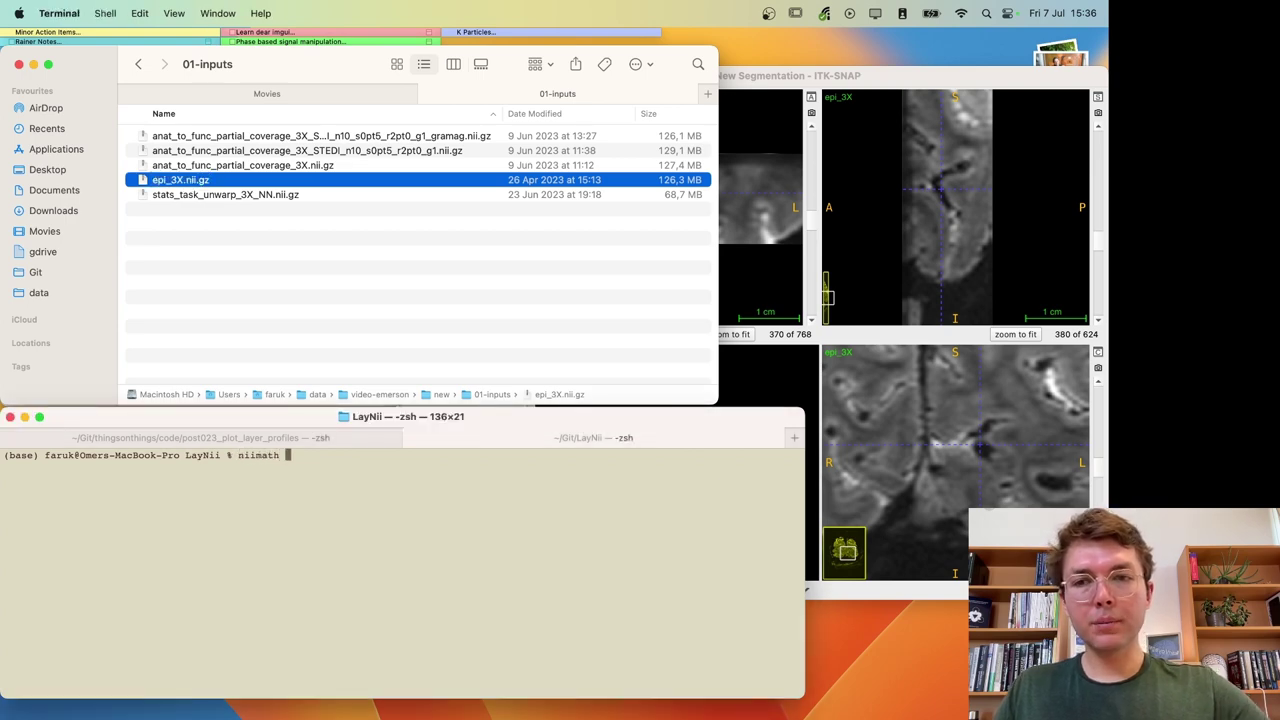
drag(180, 180, 355, 497)
key(Return)
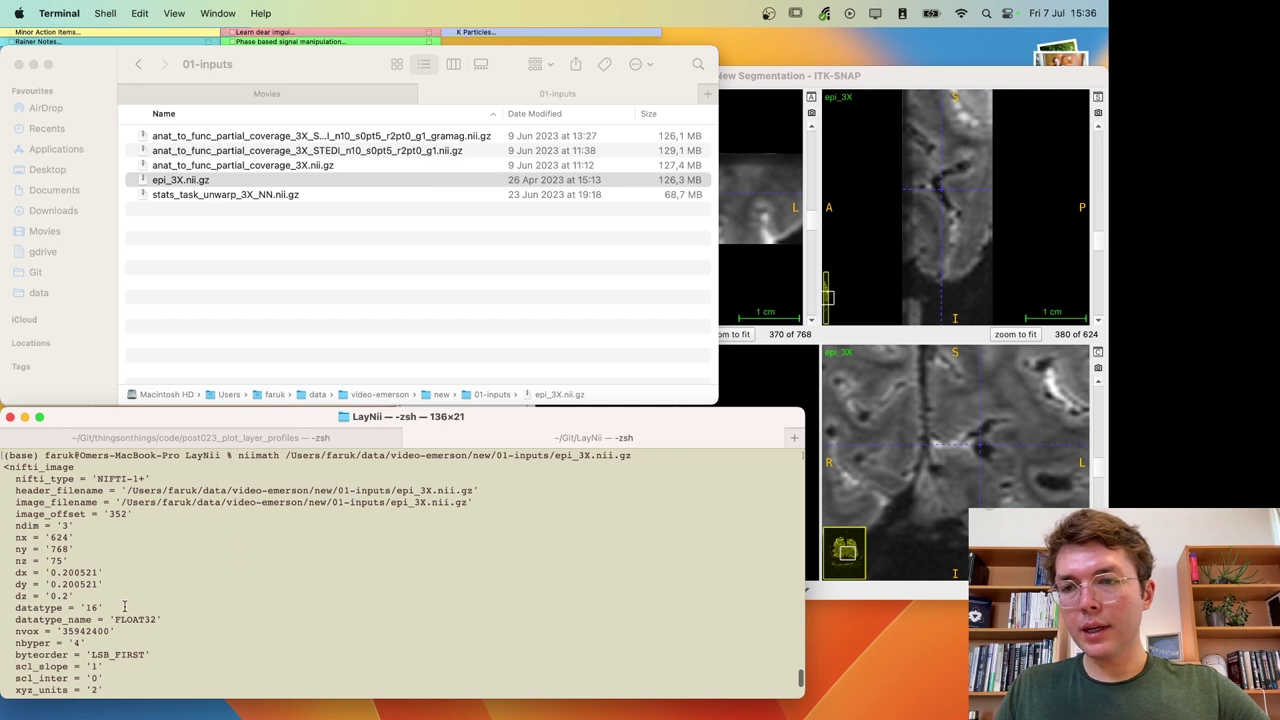
drag(70, 595, 2, 572)
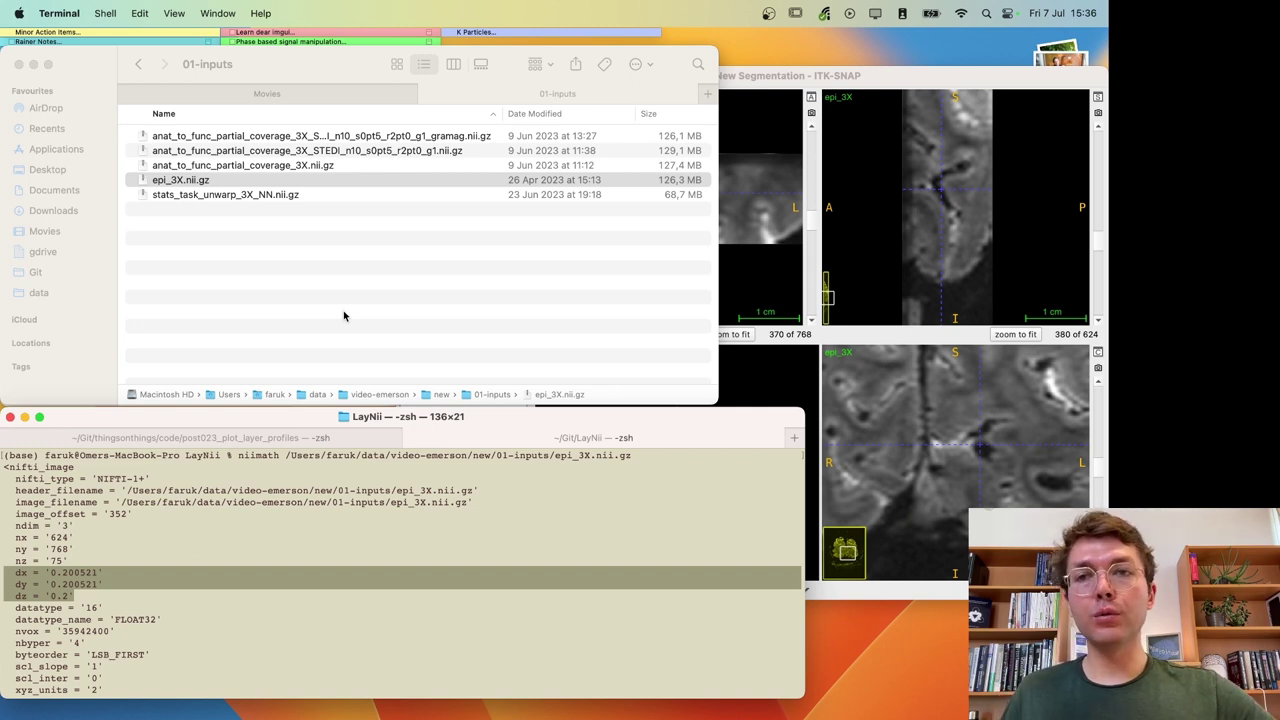
Step: Load anat_to_func_partial_coverage_3X.nii.gz from 01-inputs into ITK-SNAP as an additional image
click(304, 168)
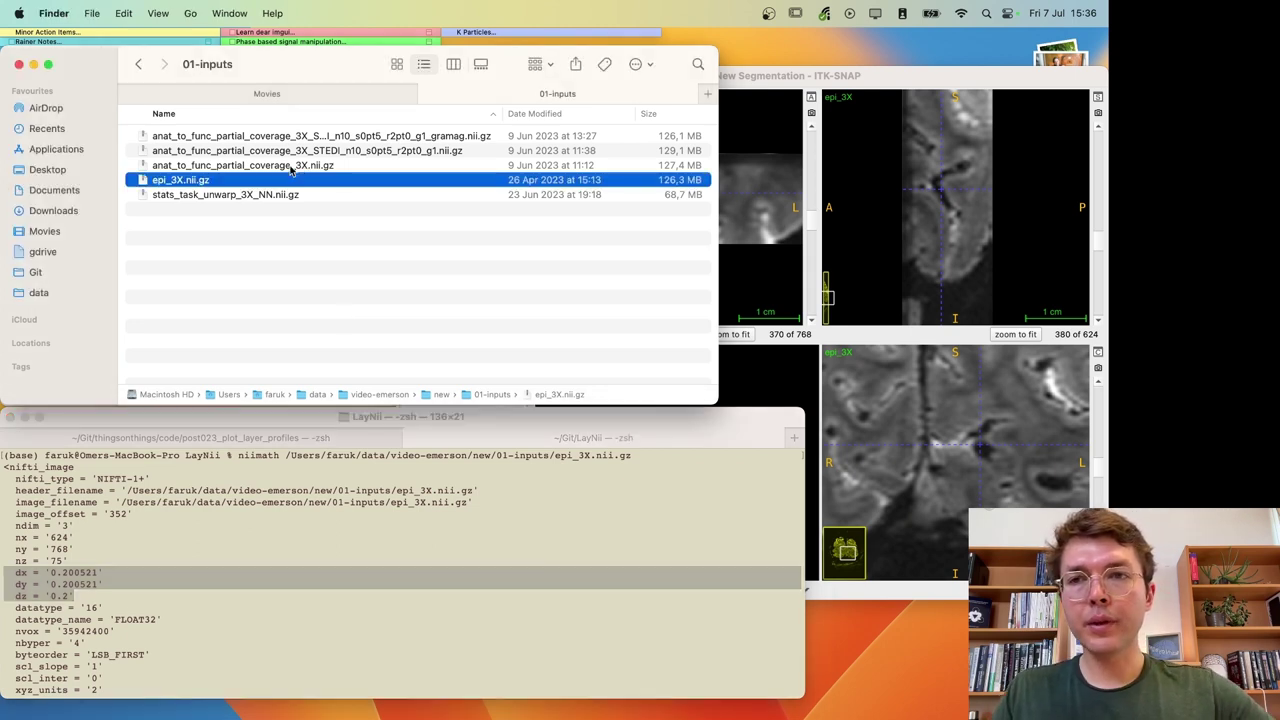
click(300, 168)
drag(224, 168, 860, 230)
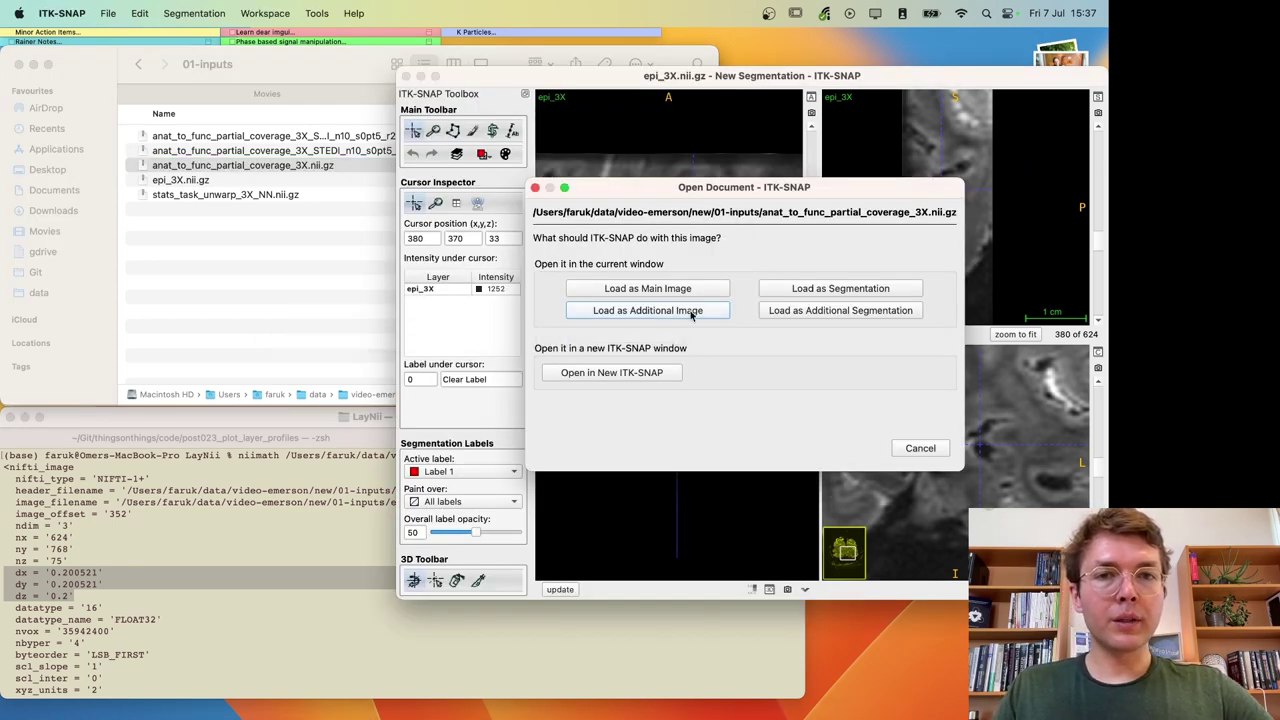
click(690, 312)
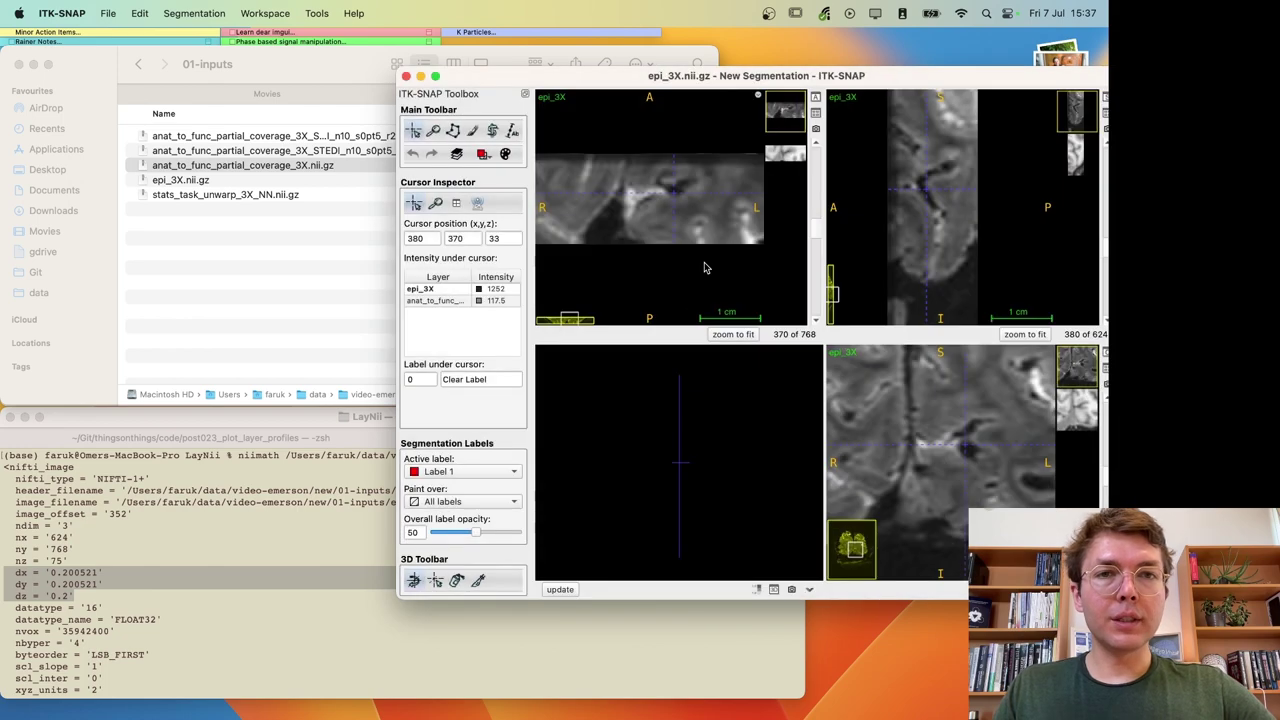
Step: Show the anat_to_func_partial_coverage_3X layer full screen with the whole occipital region in the coronal view
click(786, 154)
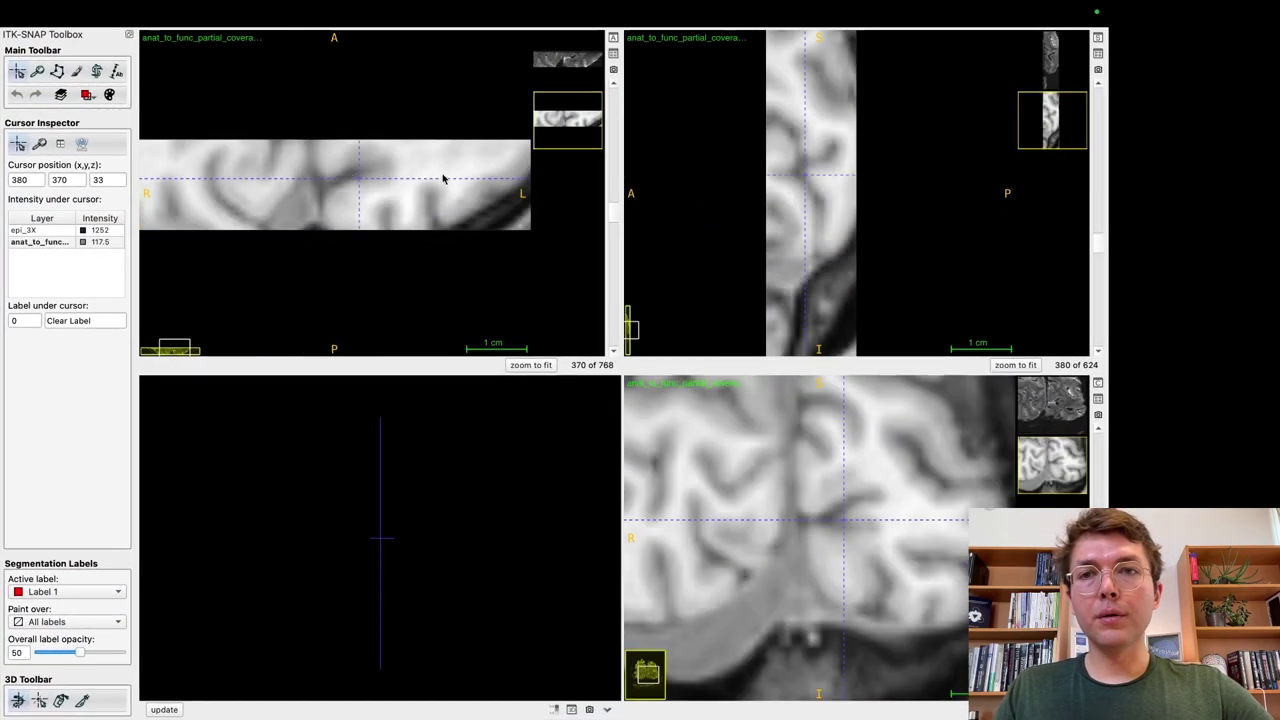
click(337, 186)
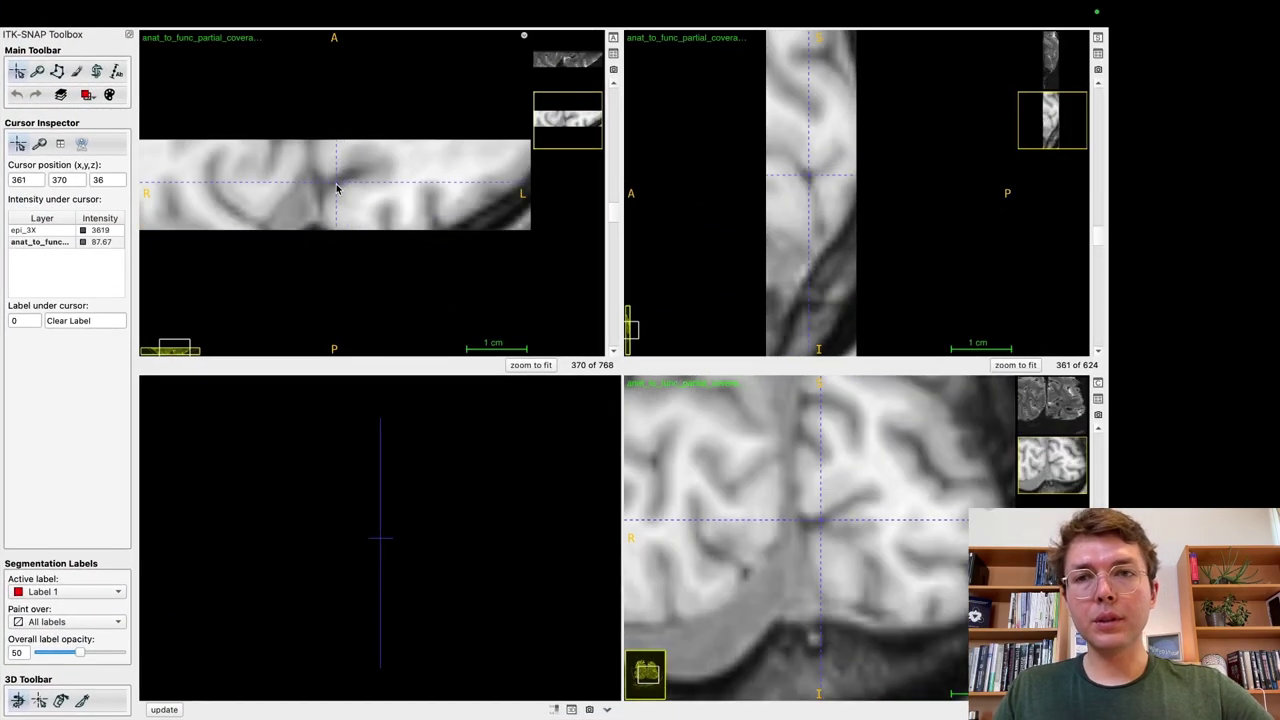
scroll(337, 190, up, 3)
scroll(337, 189, up, 2)
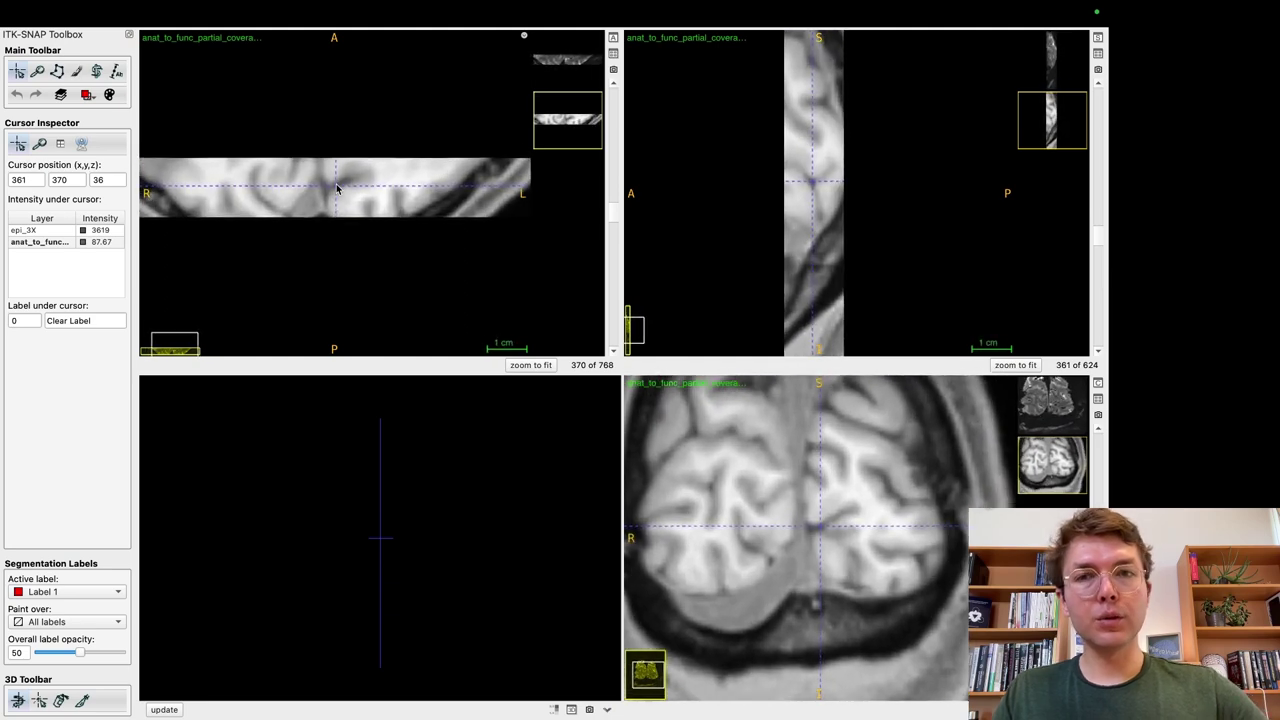
Step: Compare the alignment of the anatomical and epi_3X images by repeatedly switching the displayed layer between them
key(w)
key(w)
key(w)
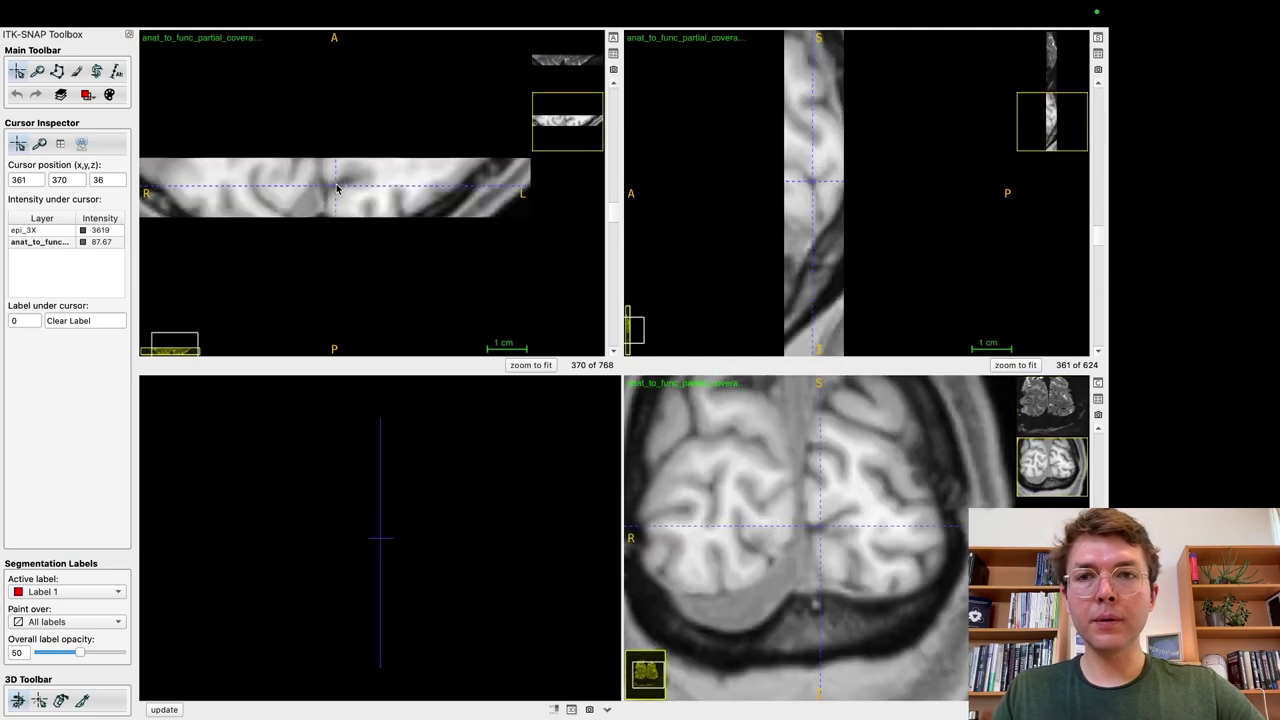
key(w)
key(w)
key(w)
key(w)
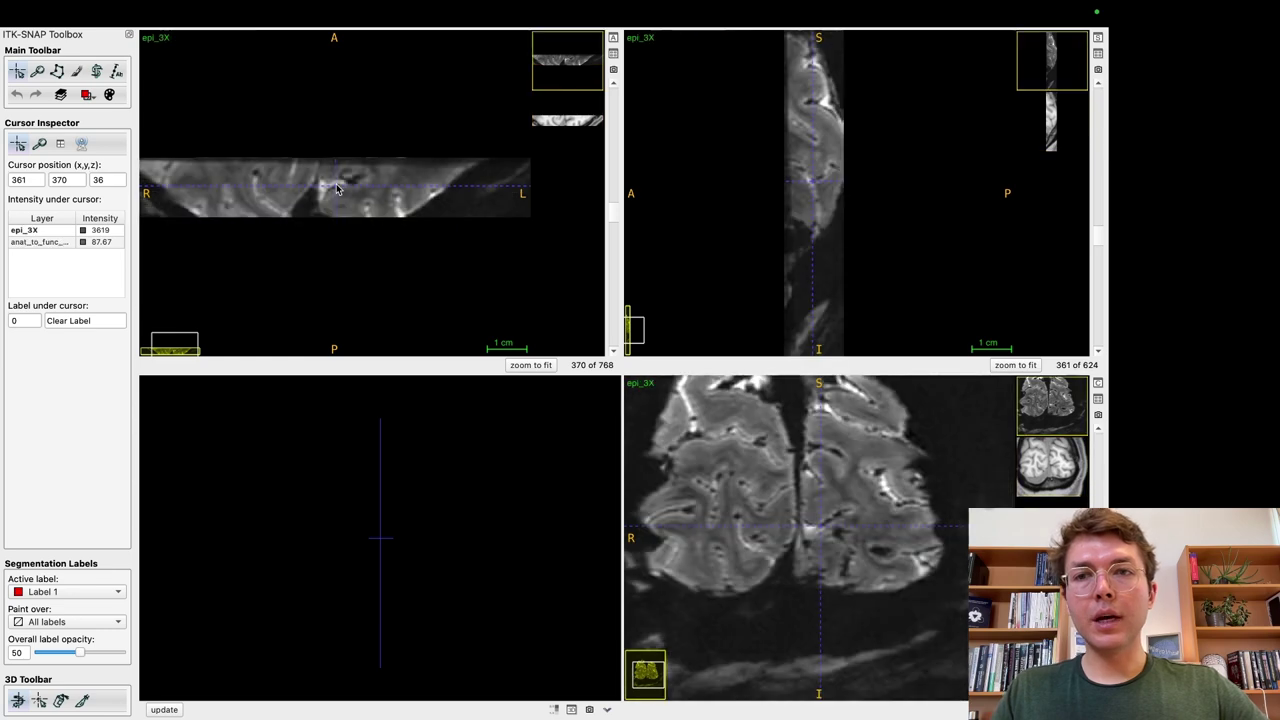
key(w)
key(w)
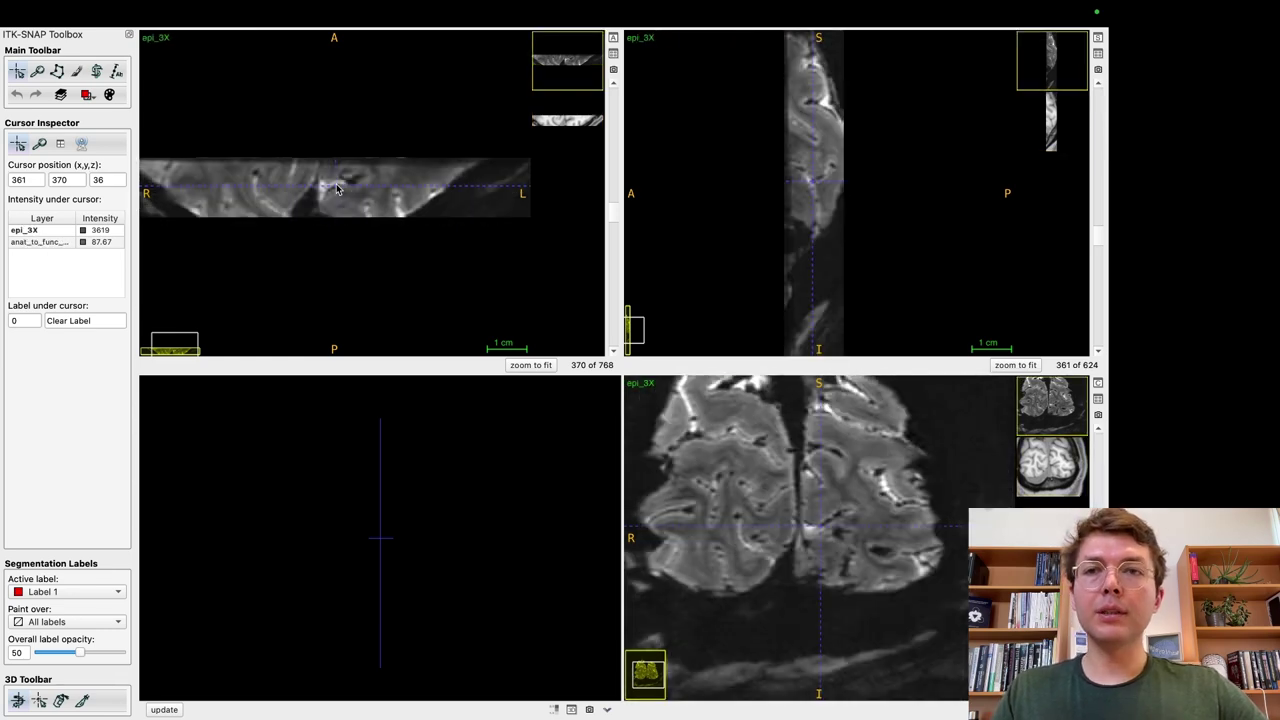
key(w)
key(w)
key(w)
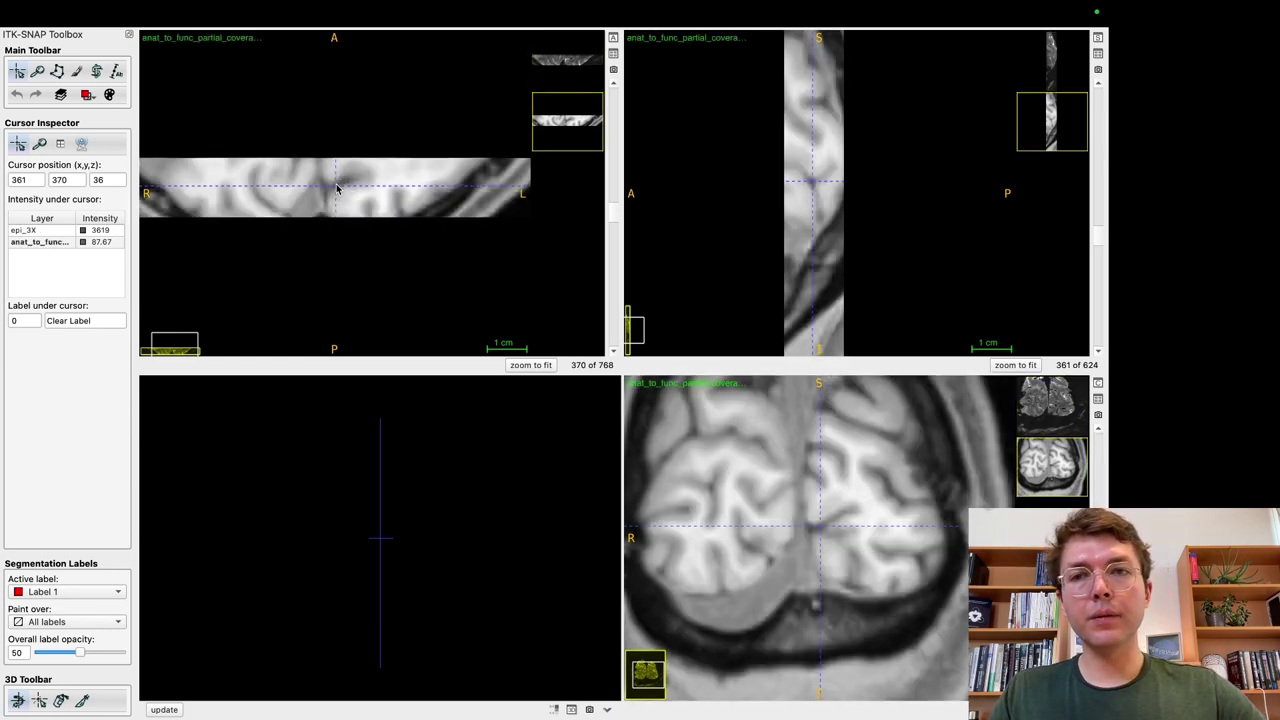
Step: Inspect the gray and white matter of the anatomical image around the midline at several cursor positions
click(358, 200)
click(812, 198)
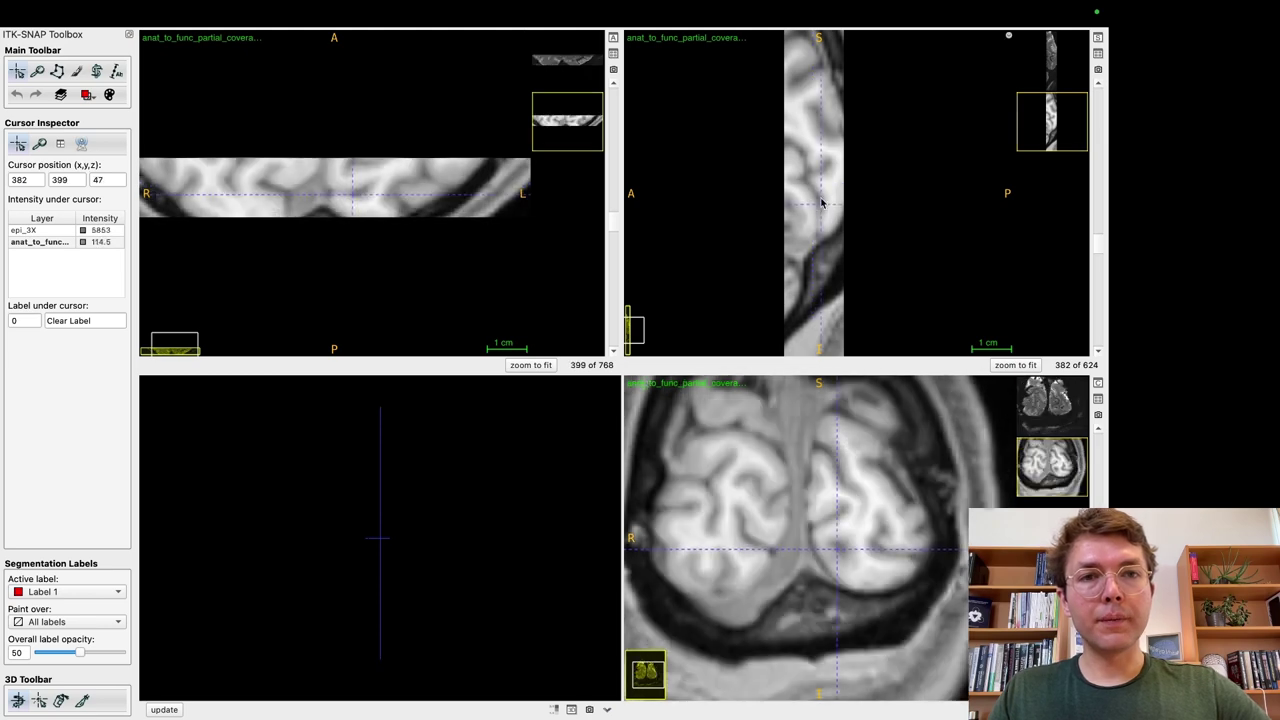
scroll(380, 195, up, 10)
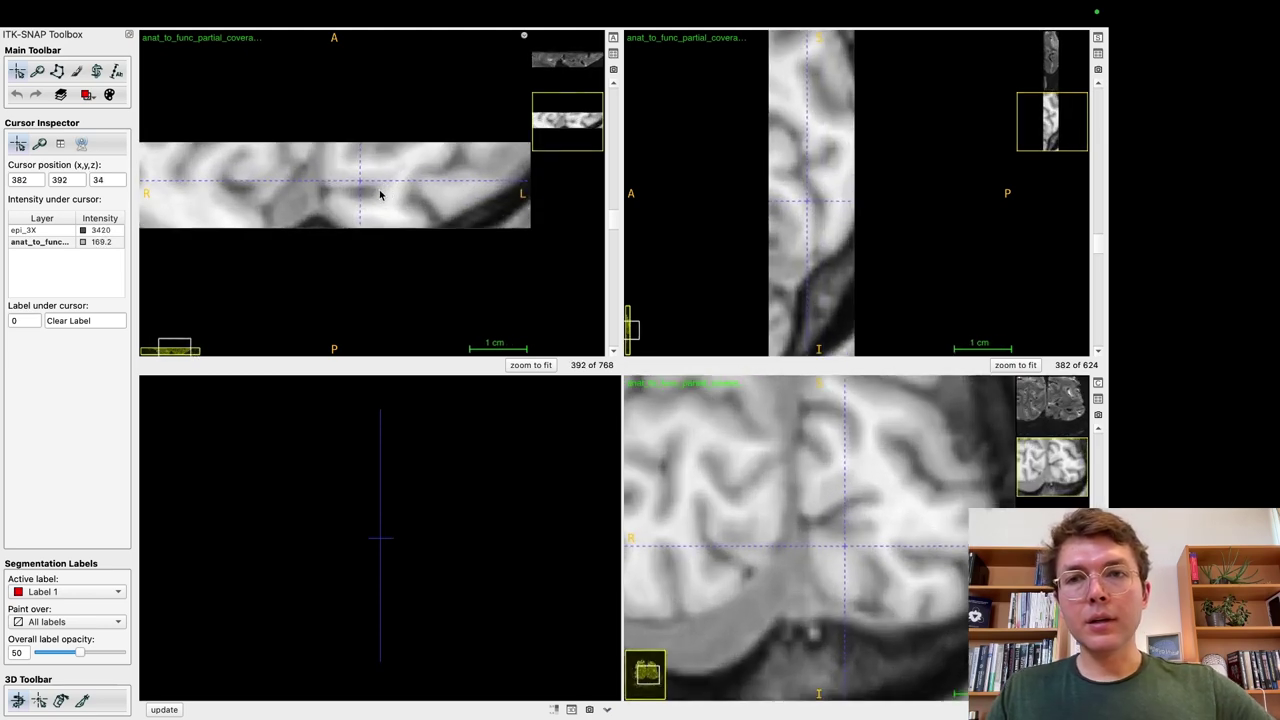
scroll(380, 195, down, 5)
mouse_move(380, 195)
mouse_down()
mouse_move(358, 194)
mouse_move(371, 193)
mouse_up()
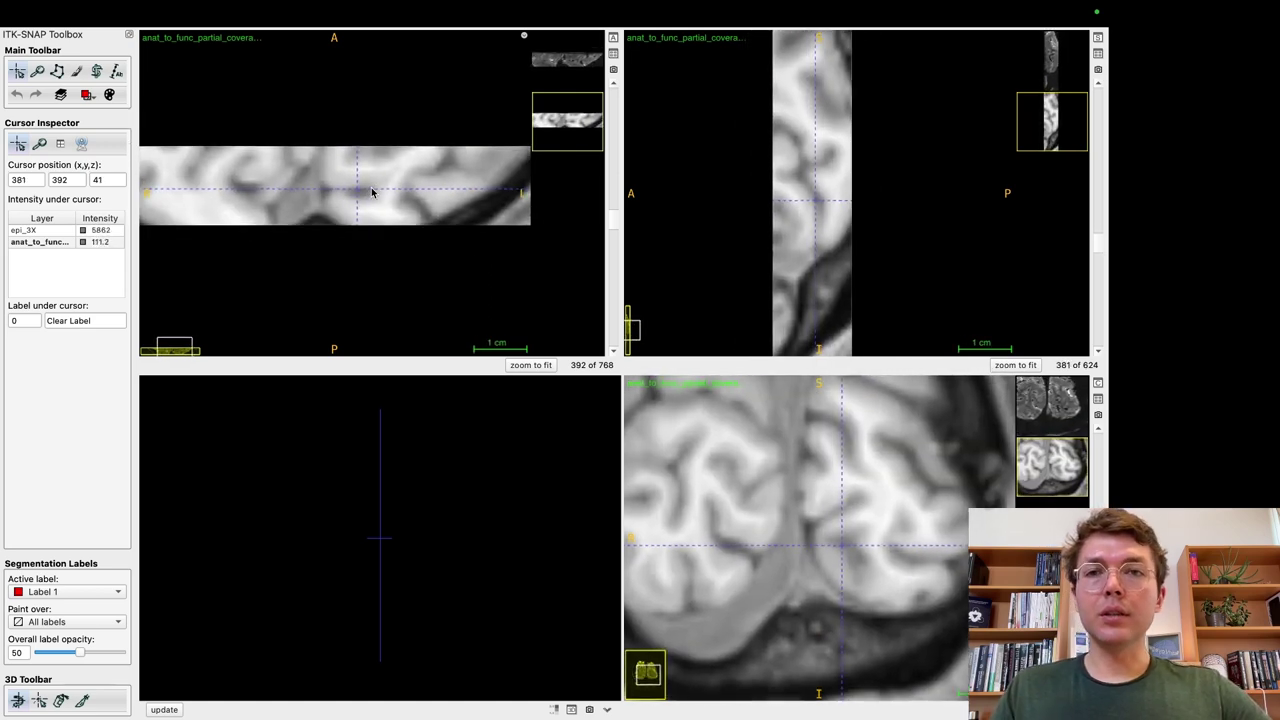
scroll(371, 193, up, 3)
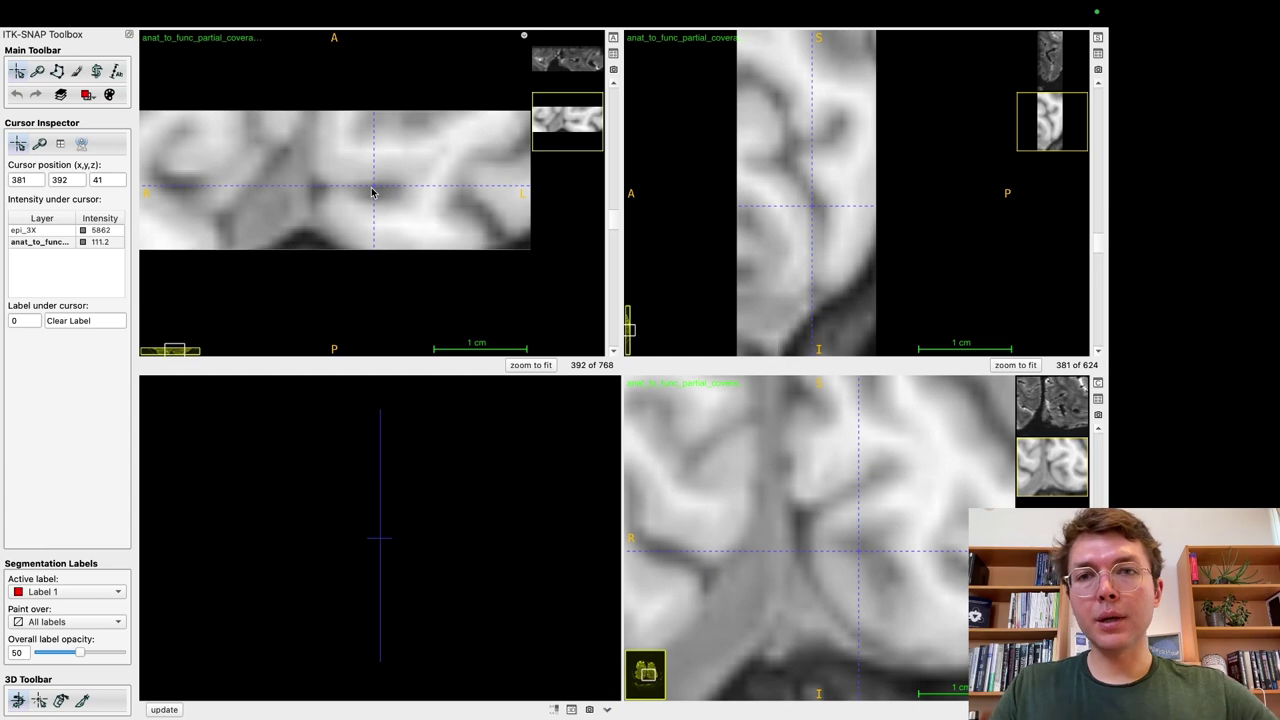
Step: Examine the cortical fold beside the midline in the axial and sagittal views, comparing the anatomical layer with epi_3X
mouse_move(371, 193)
mouse_down()
mouse_move(391, 197)
mouse_move(357, 191)
mouse_move(383, 200)
mouse_up()
drag(786, 100, 787, 165)
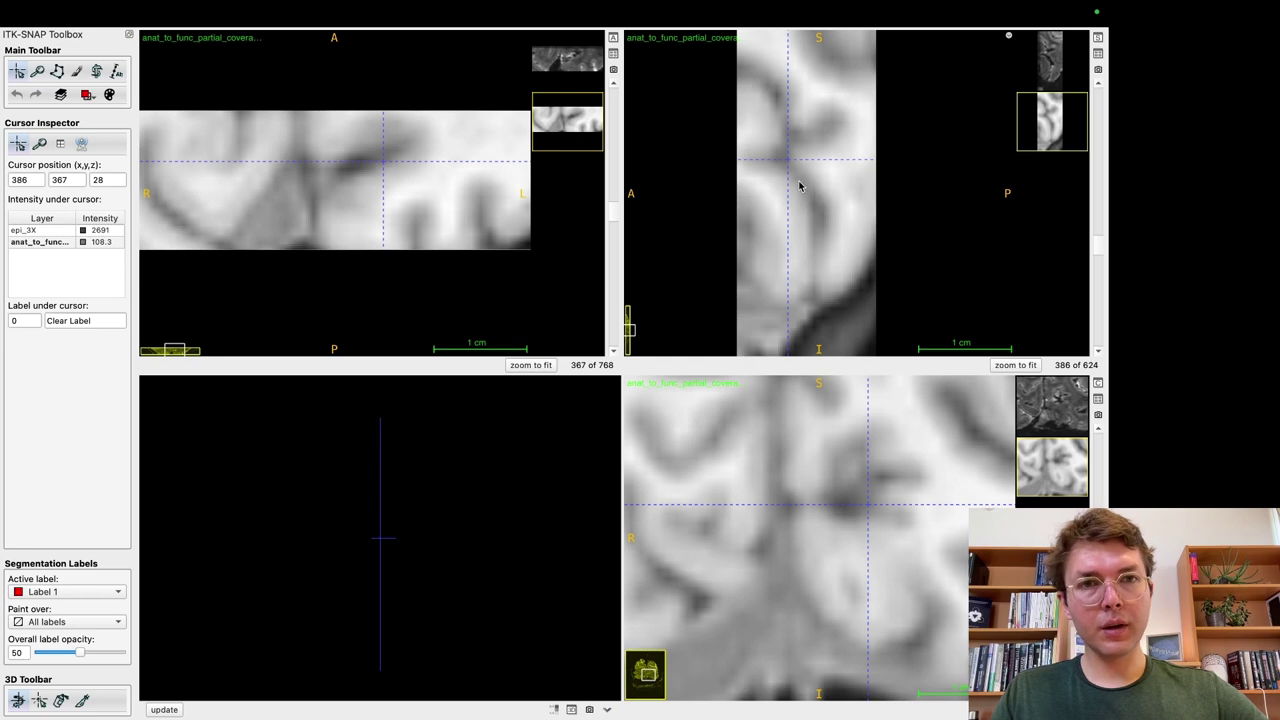
drag(800, 186, 786, 155)
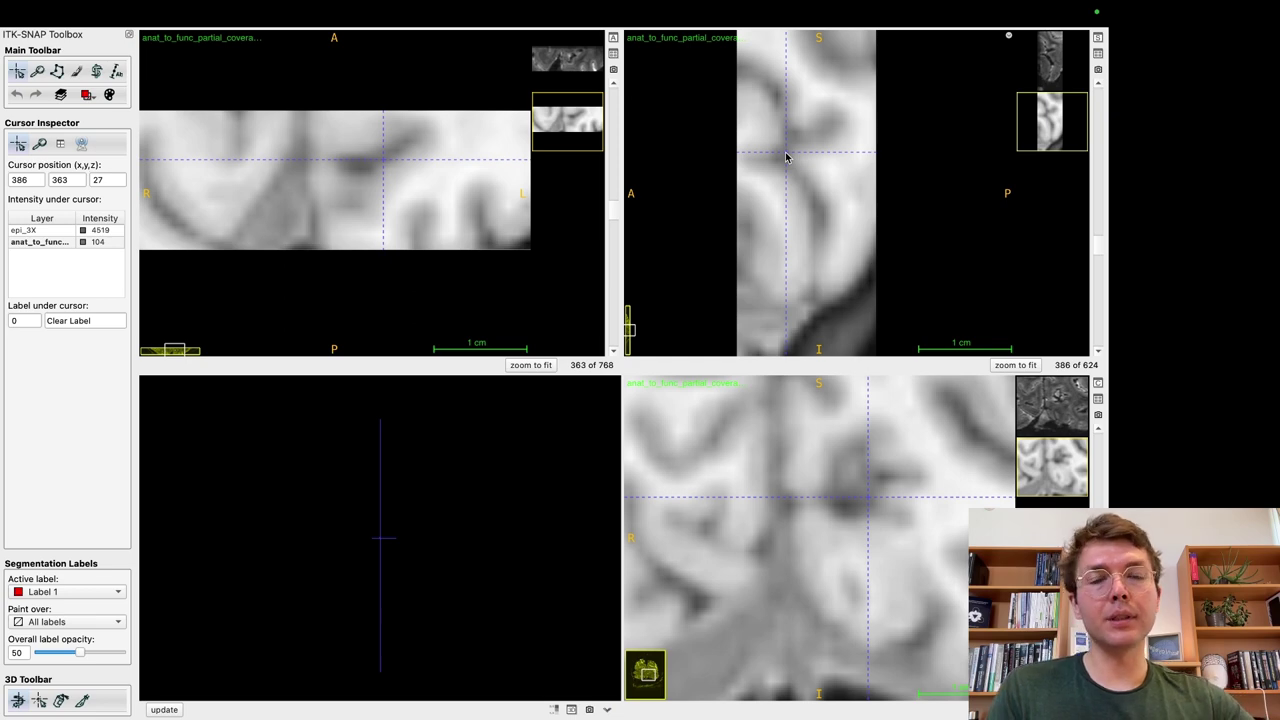
click(567, 62)
click(563, 138)
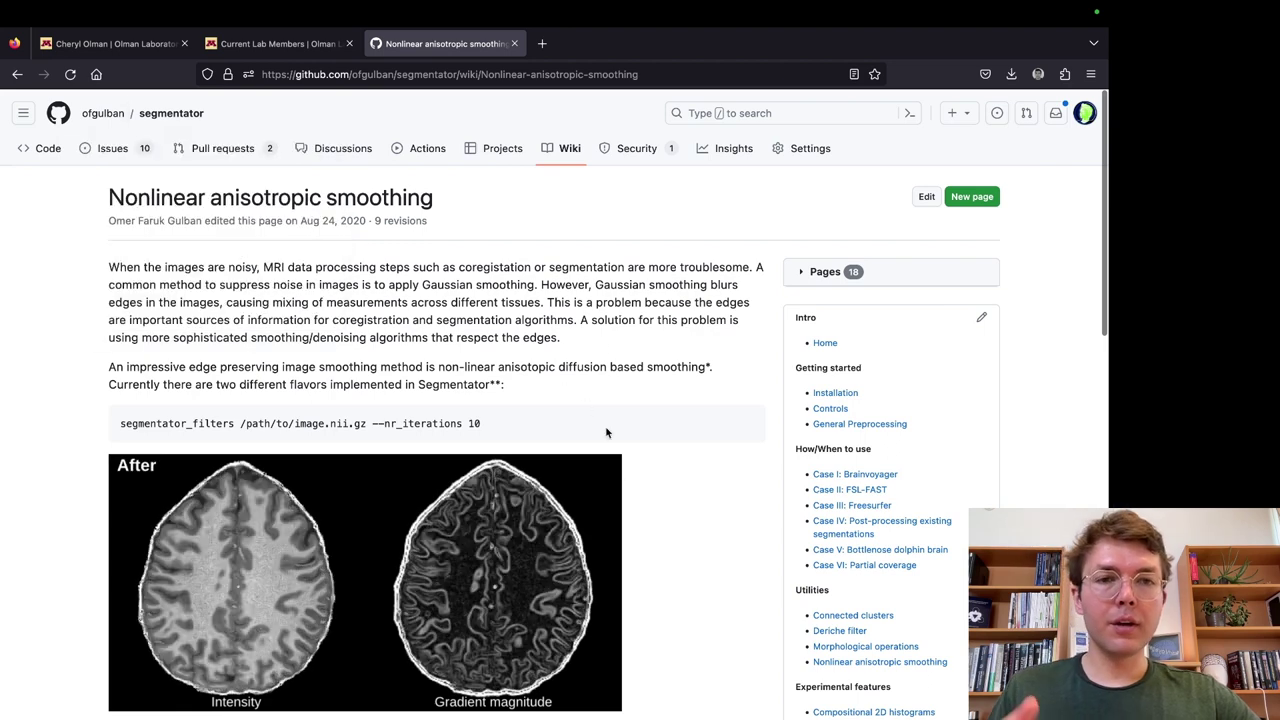
Step: Look through the segmentator wiki page on nonlinear anisotropic smoothing in the browser
scroll(646, 506, down, 1)
scroll(646, 506, up, 1)
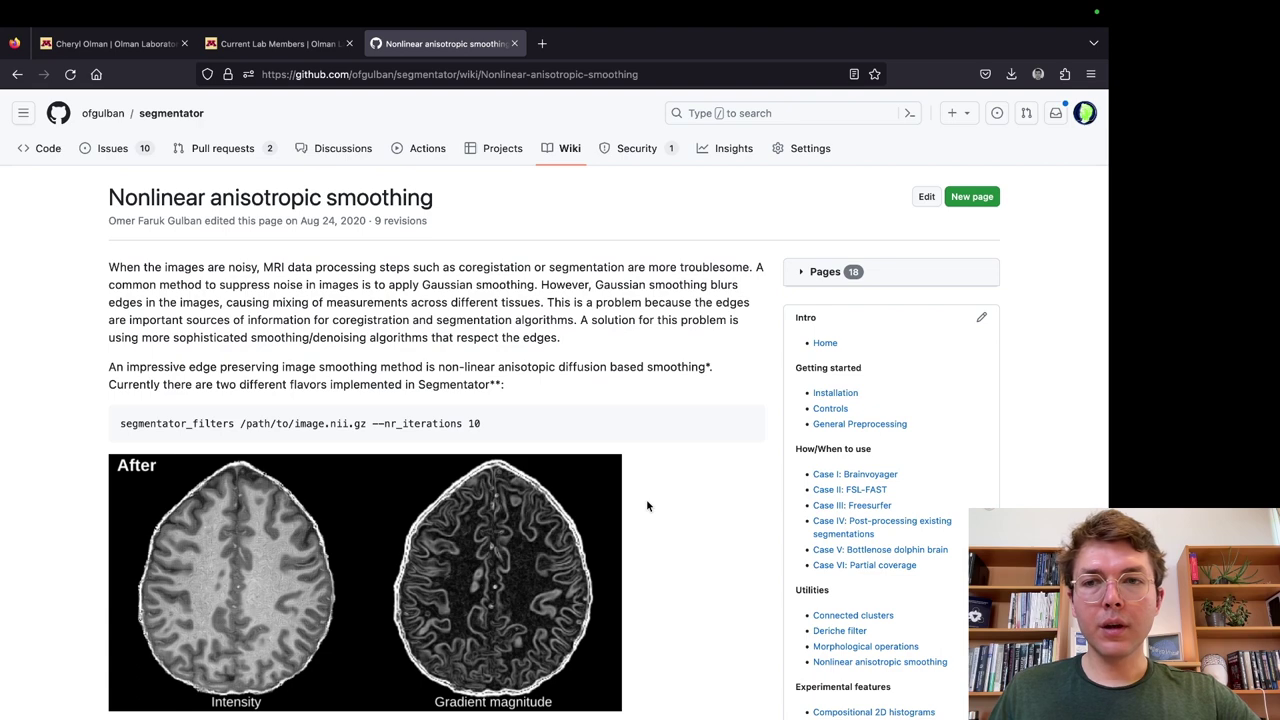
Step: In Terminal, enter the segmentator_filters command with the path of anat_to_func_partial_coverage_3X.nii.gz from 01-inputs as its input
text(entator_filter)
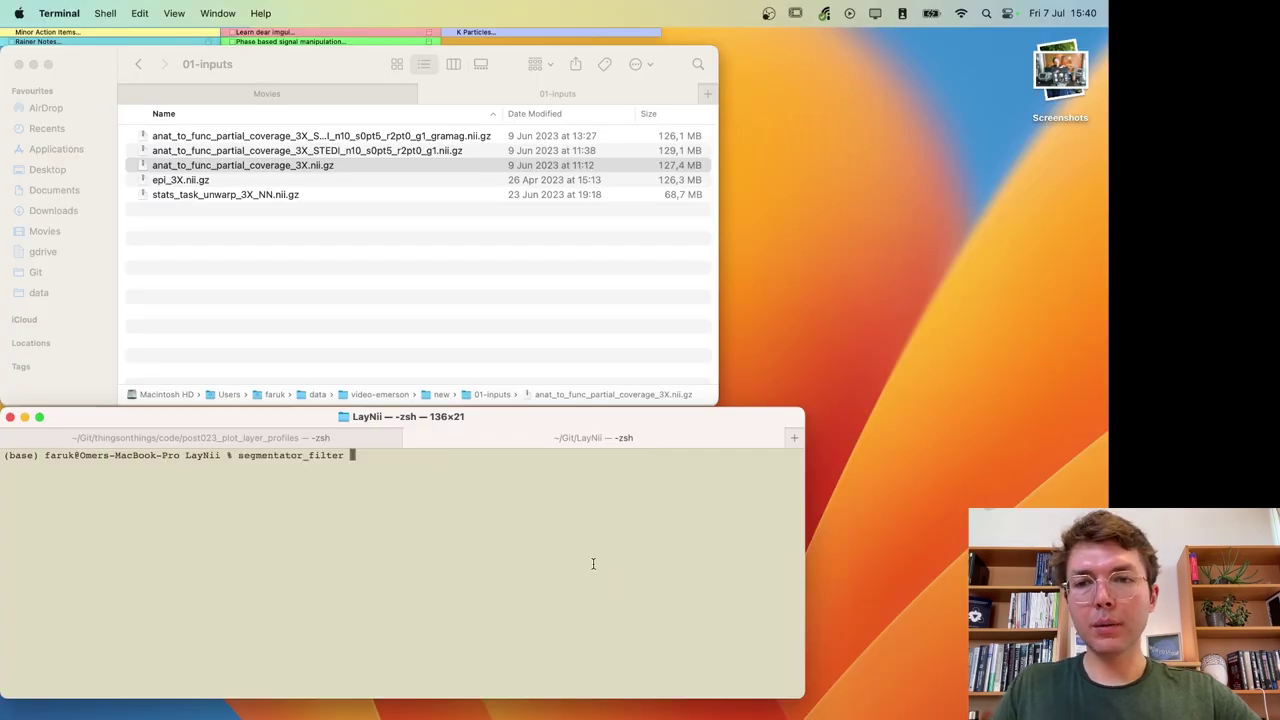
key(BackSpace)
text(s)
click(325, 222)
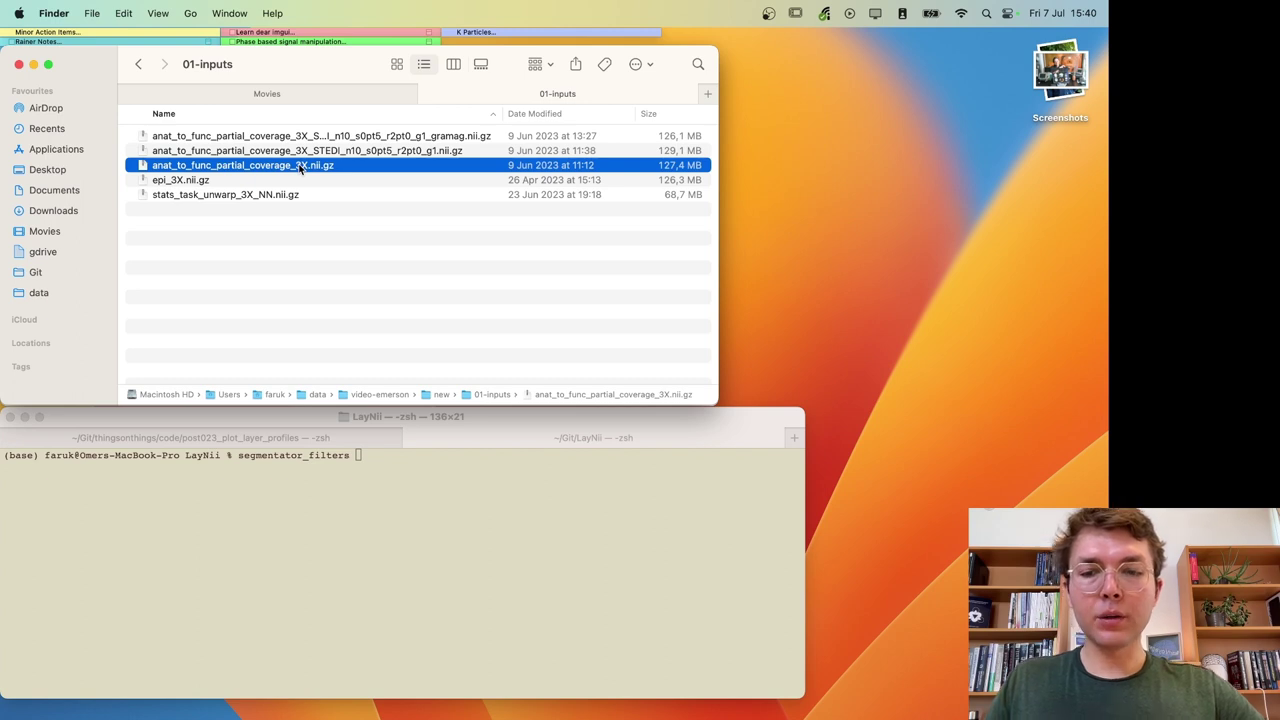
click(483, 509)
text(/Users/faruk/data/video-emerson/new/01-inputs/anat_to_func_partial_coverage_3X.nii.gz)
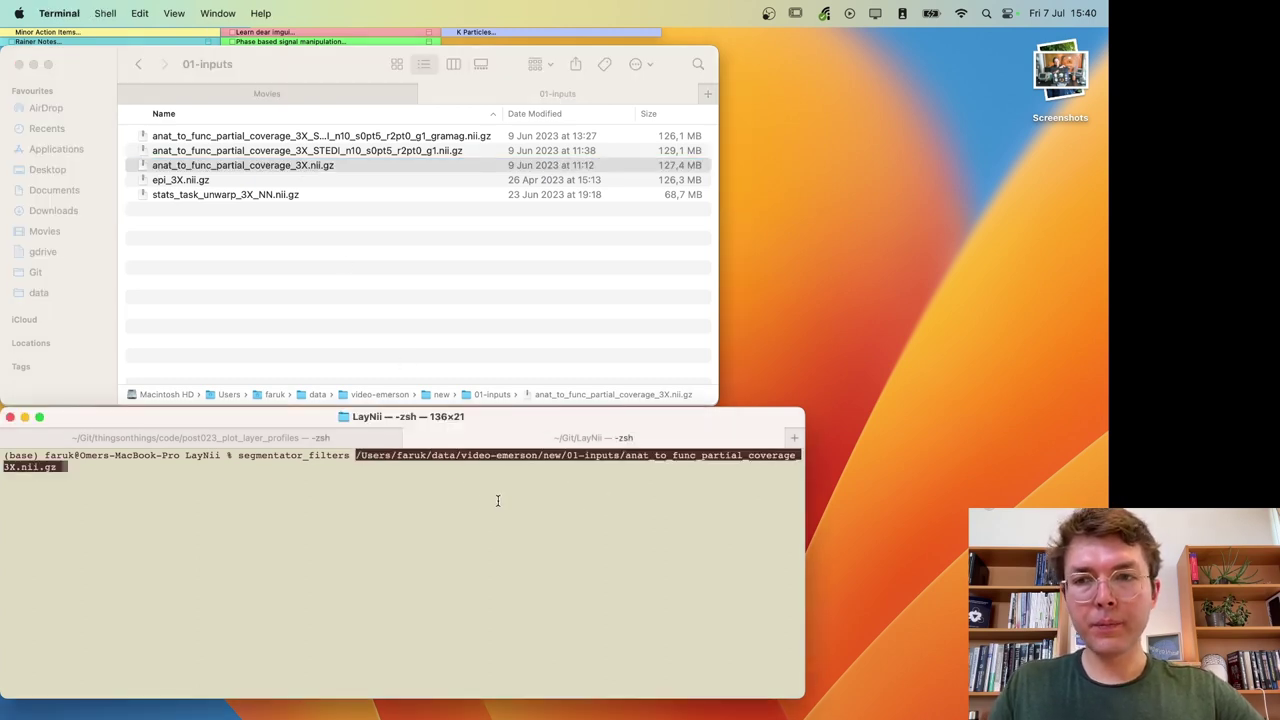
key(BackSpace)
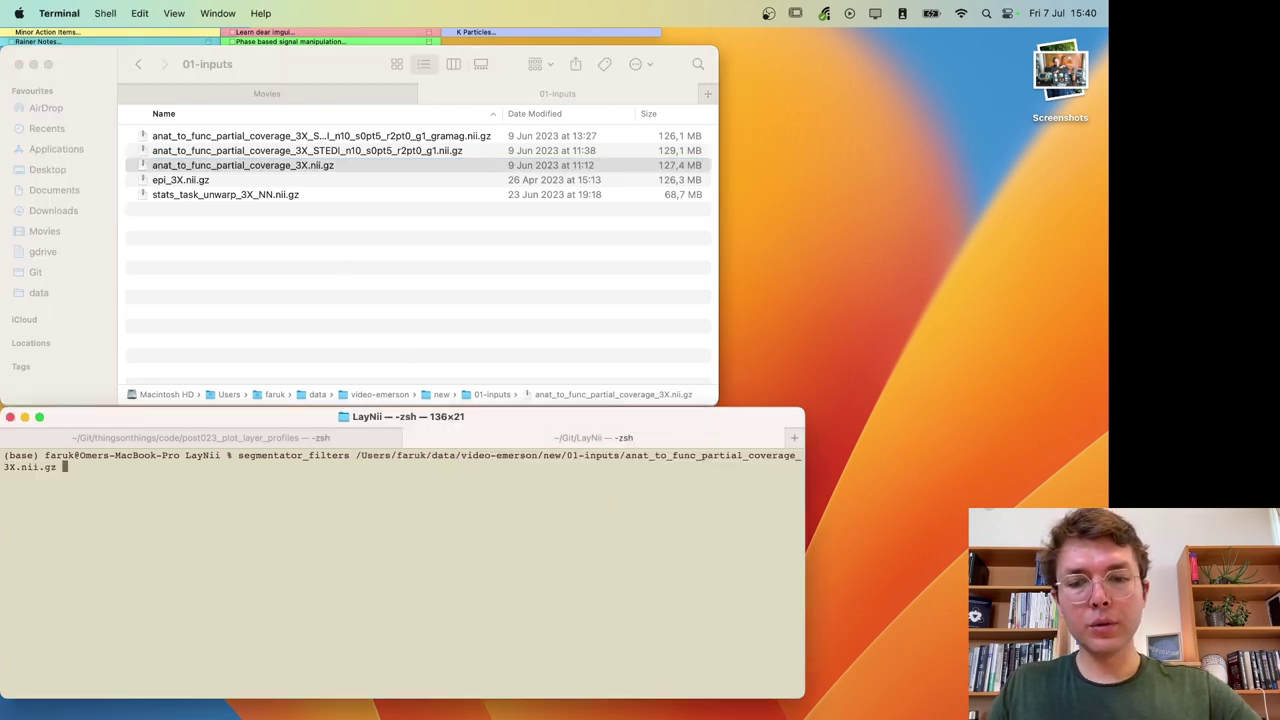
Step: Append --feature_scale 2.0 --save_every 5 --nr_iterations 10 to the segmentator_filters command, and clear the command line
text(--feature_sca)
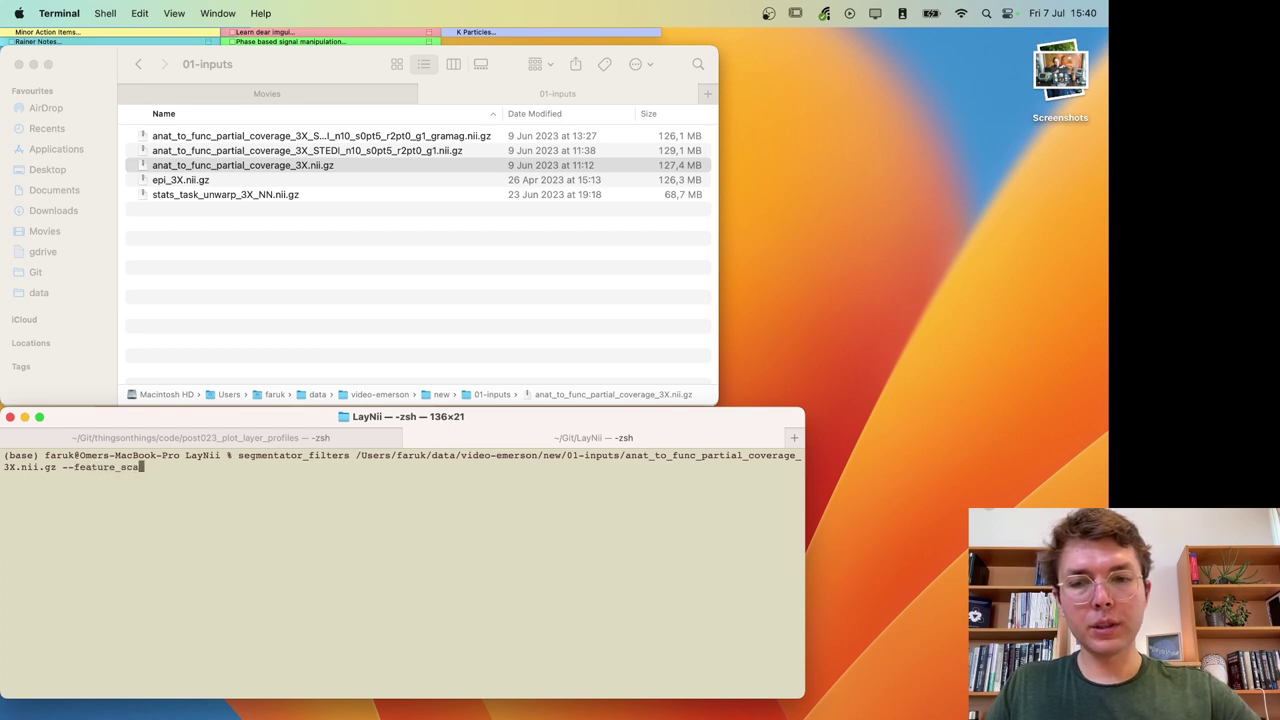
text(le 2.0)
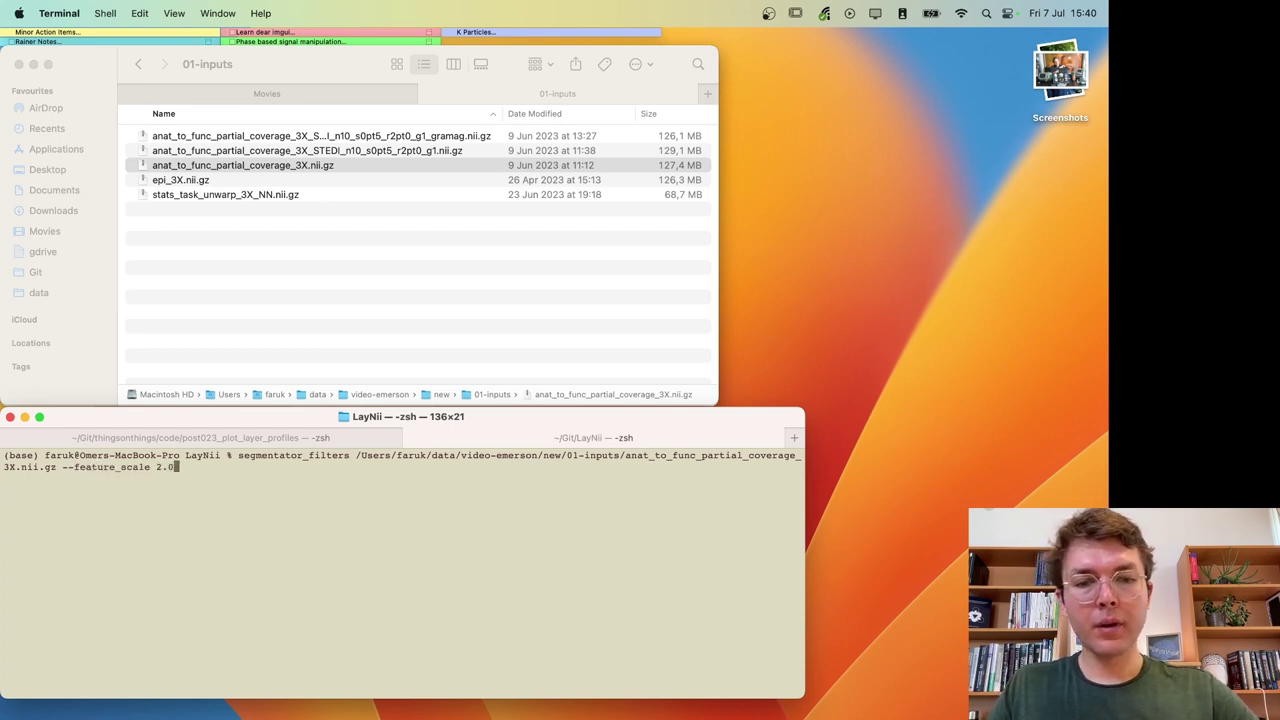
text( --save)
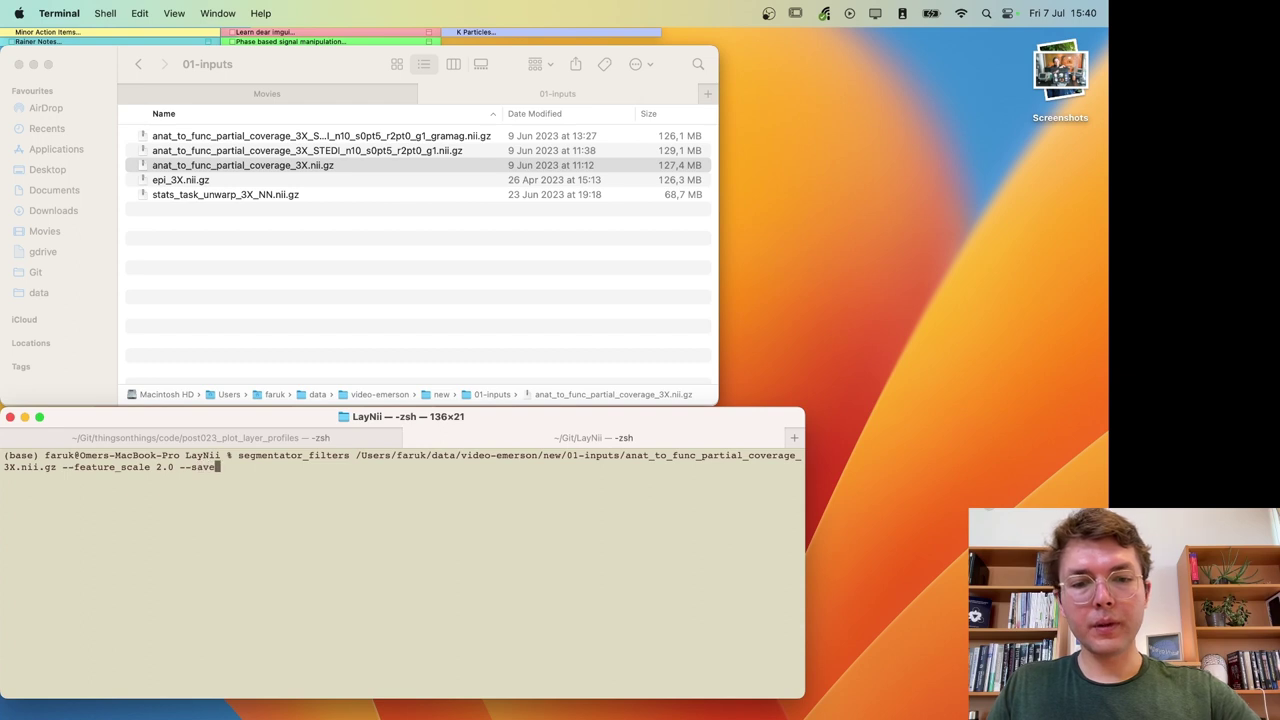
text(_every)
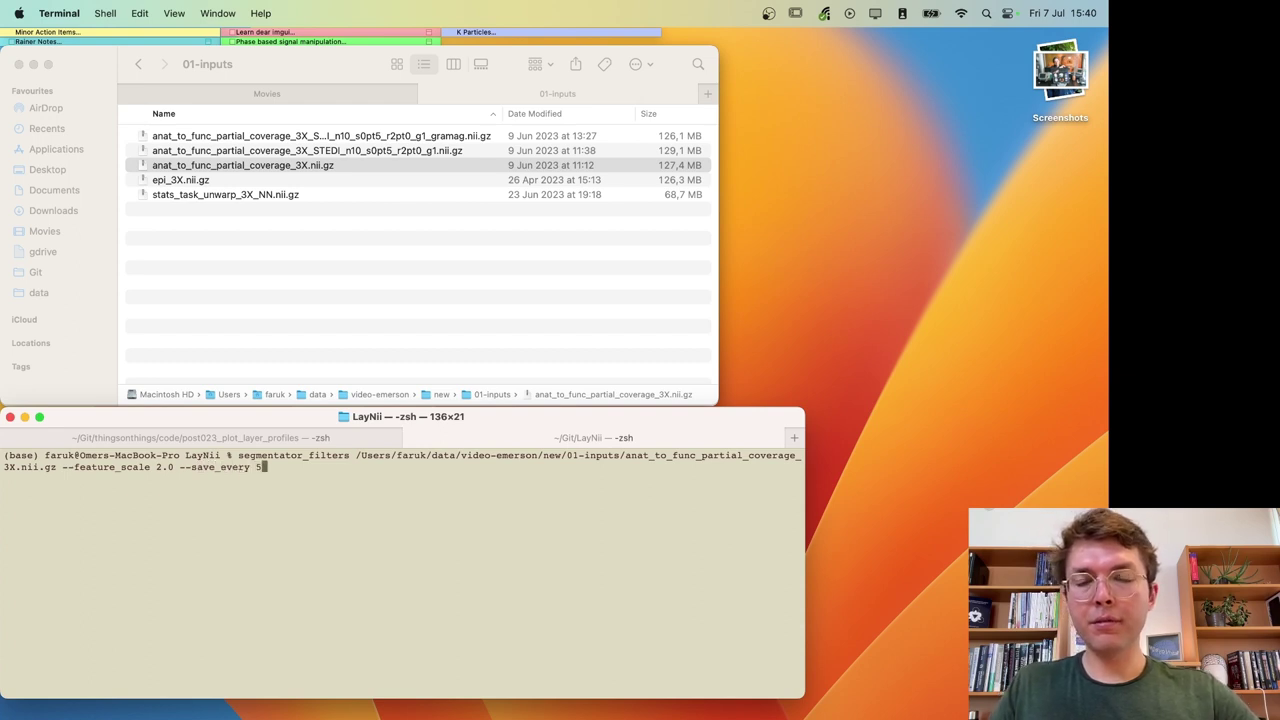
text( 5 )
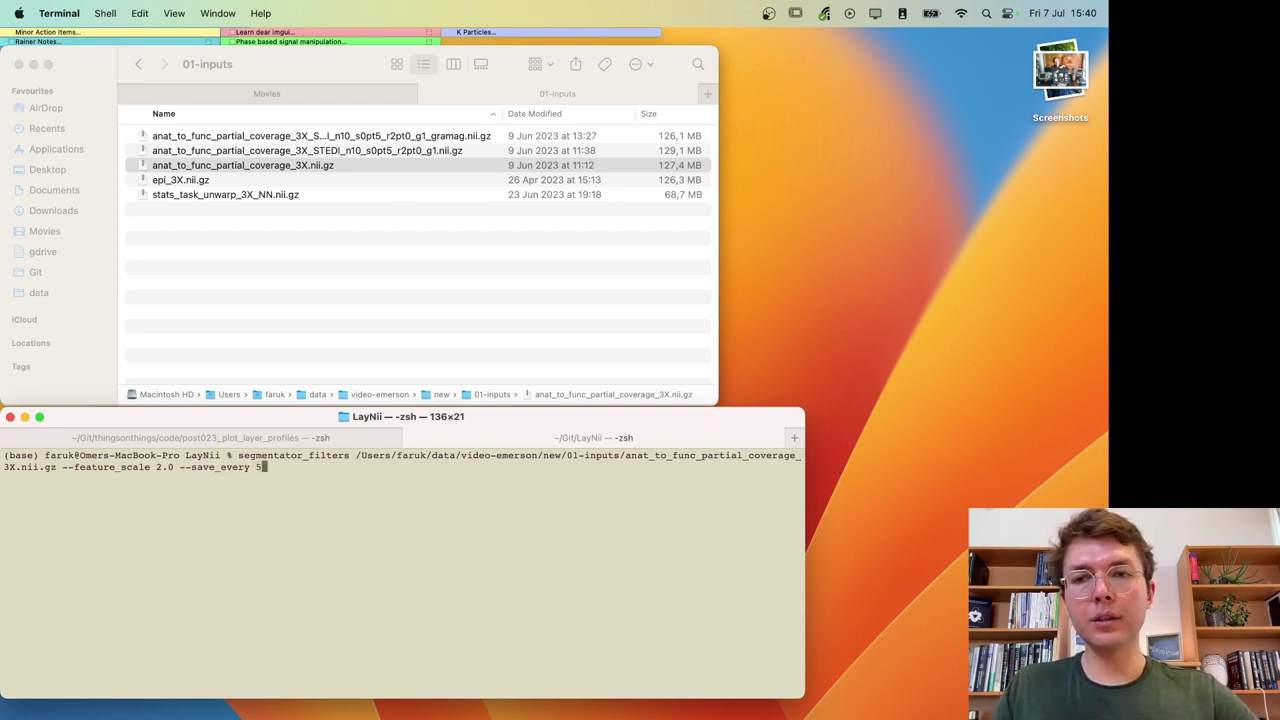
text(-)
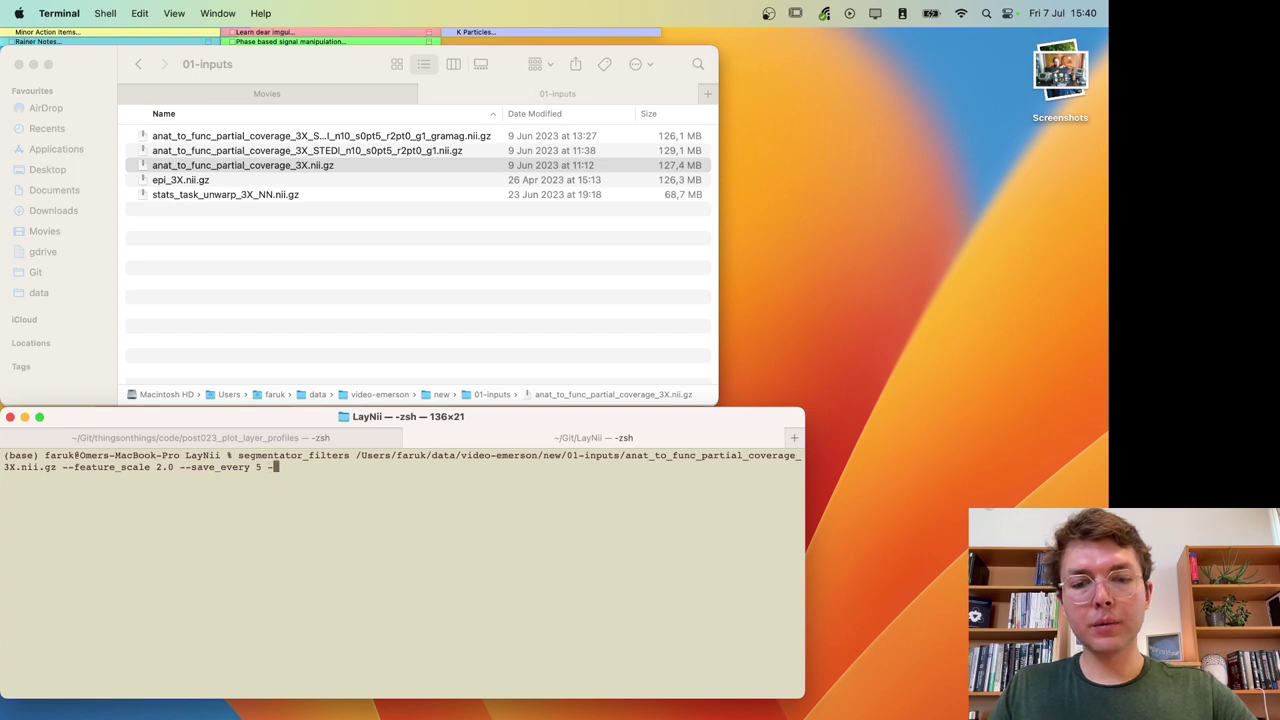
text(-nr_ite)
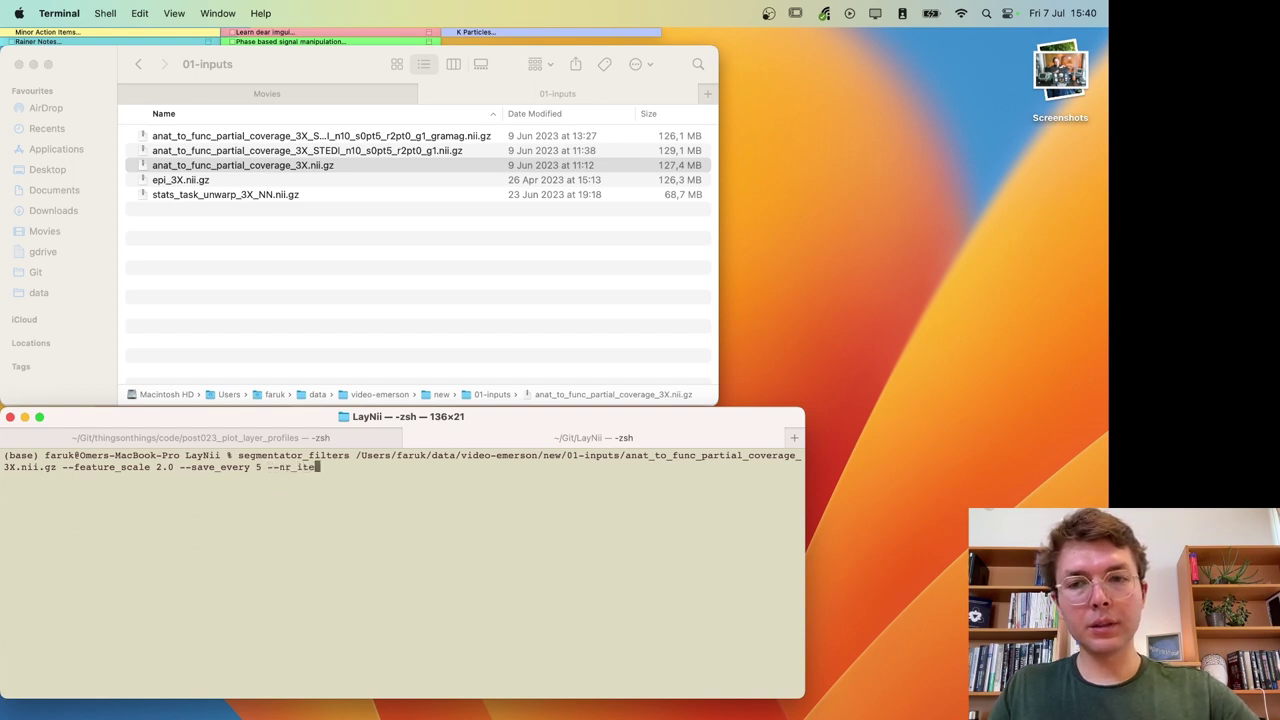
text(rations 10)
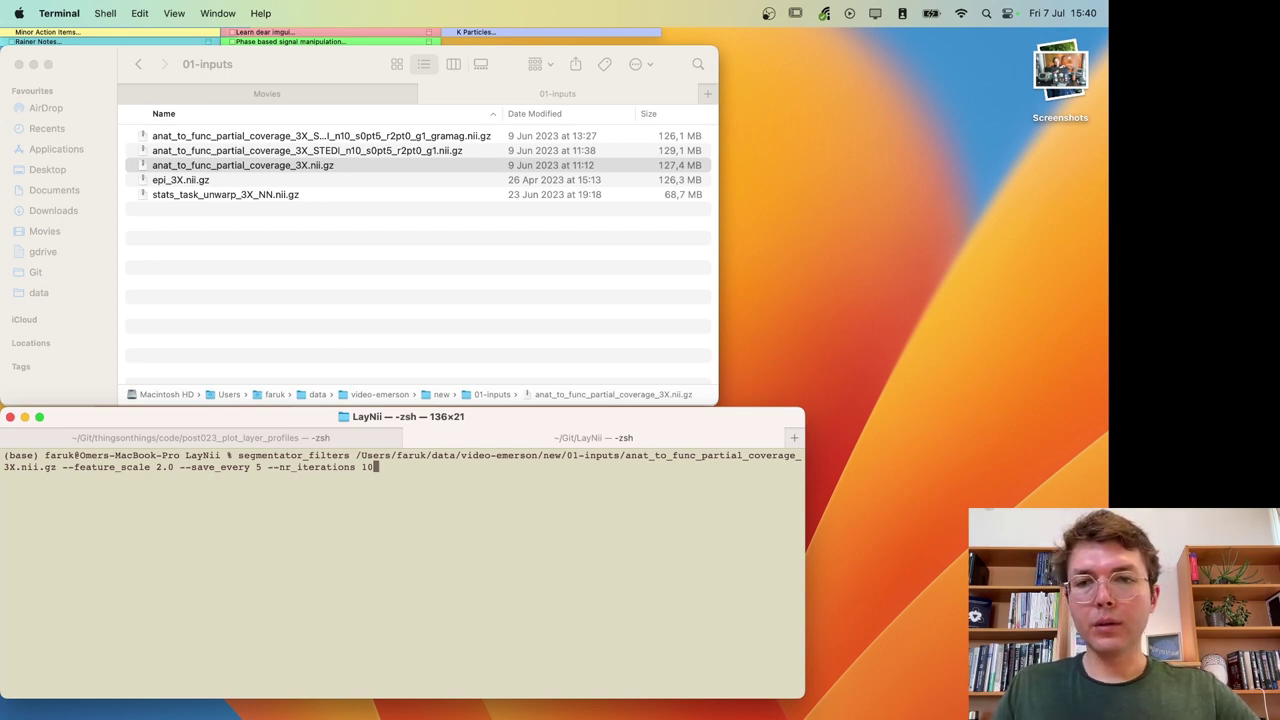
key(Return)
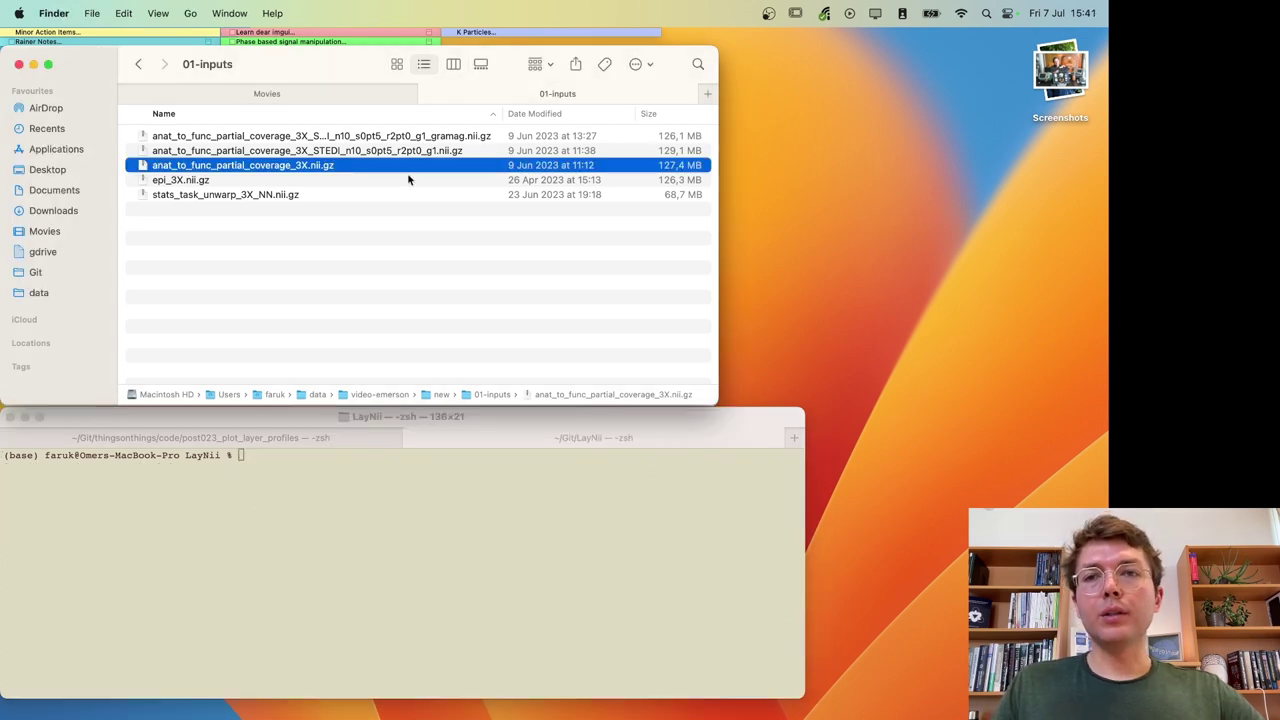
Step: Load anat_to_func_partial_coverage_3X_STEDI_n10_s0pt5_r2pt0_g1.nii.gz from 01-inputs into ITK-SNAP as an additional image
click(394, 151)
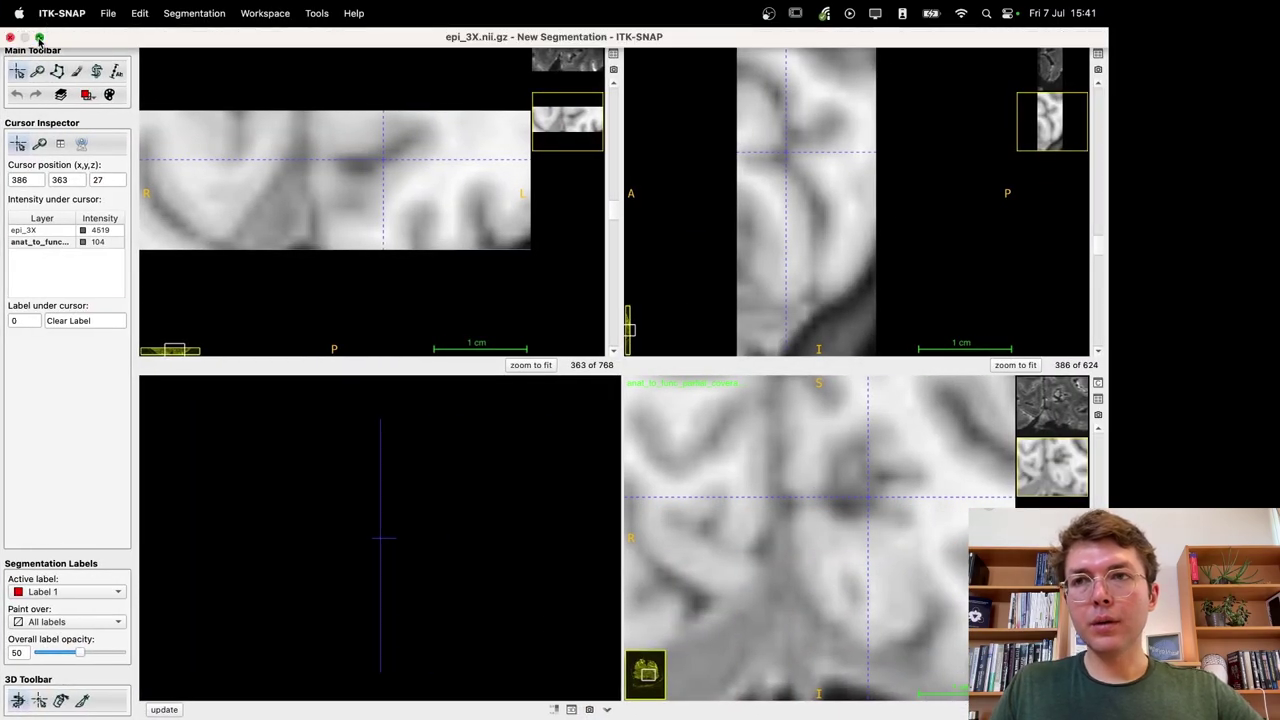
click(42, 40)
click(330, 151)
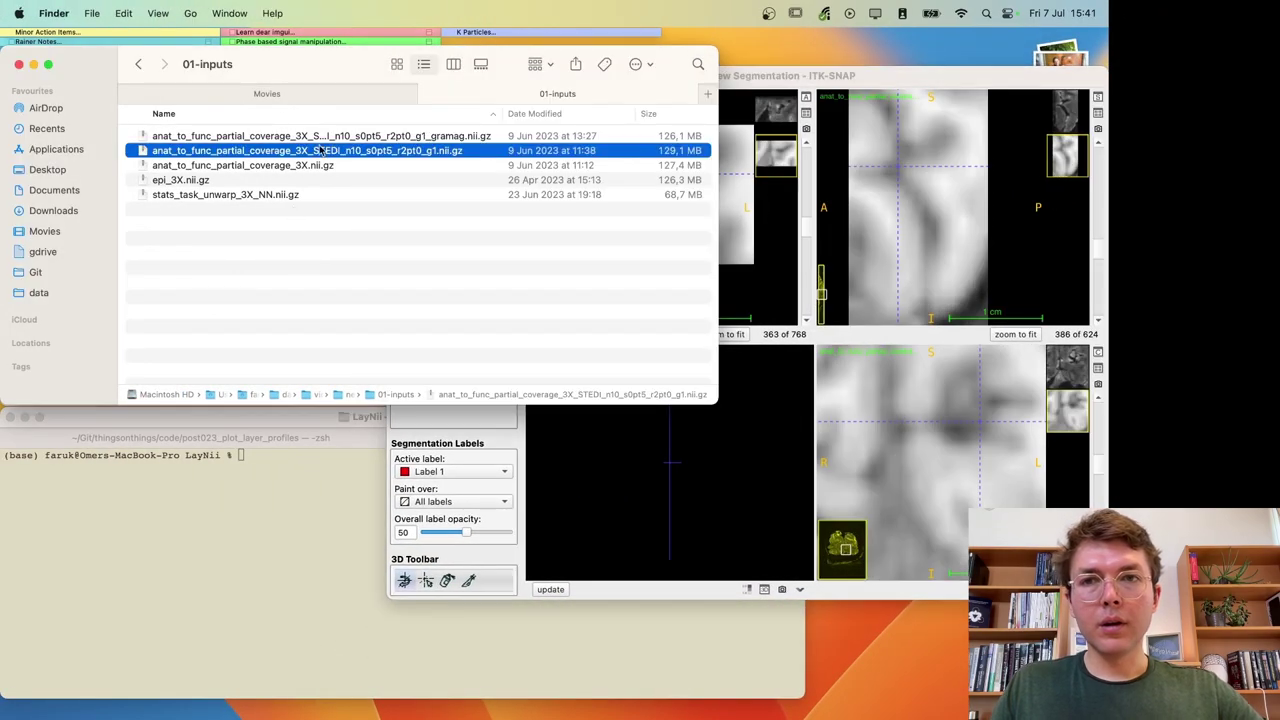
drag(284, 155, 760, 200)
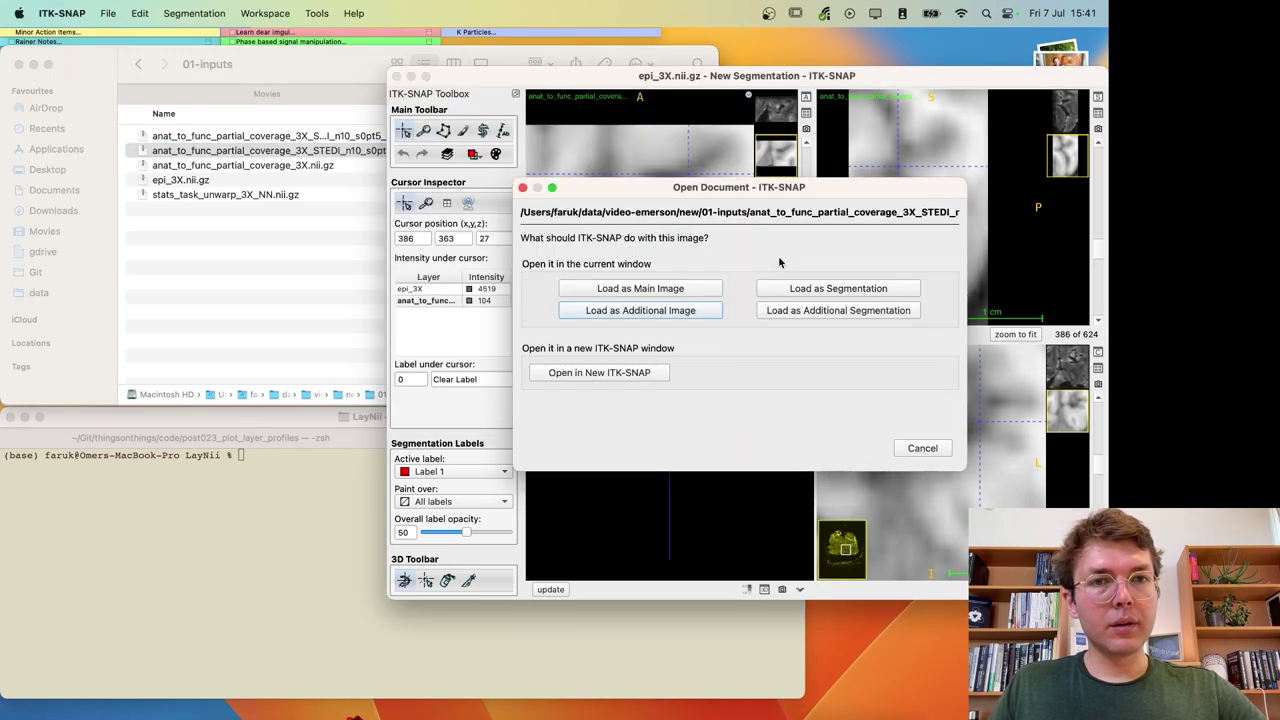
click(671, 313)
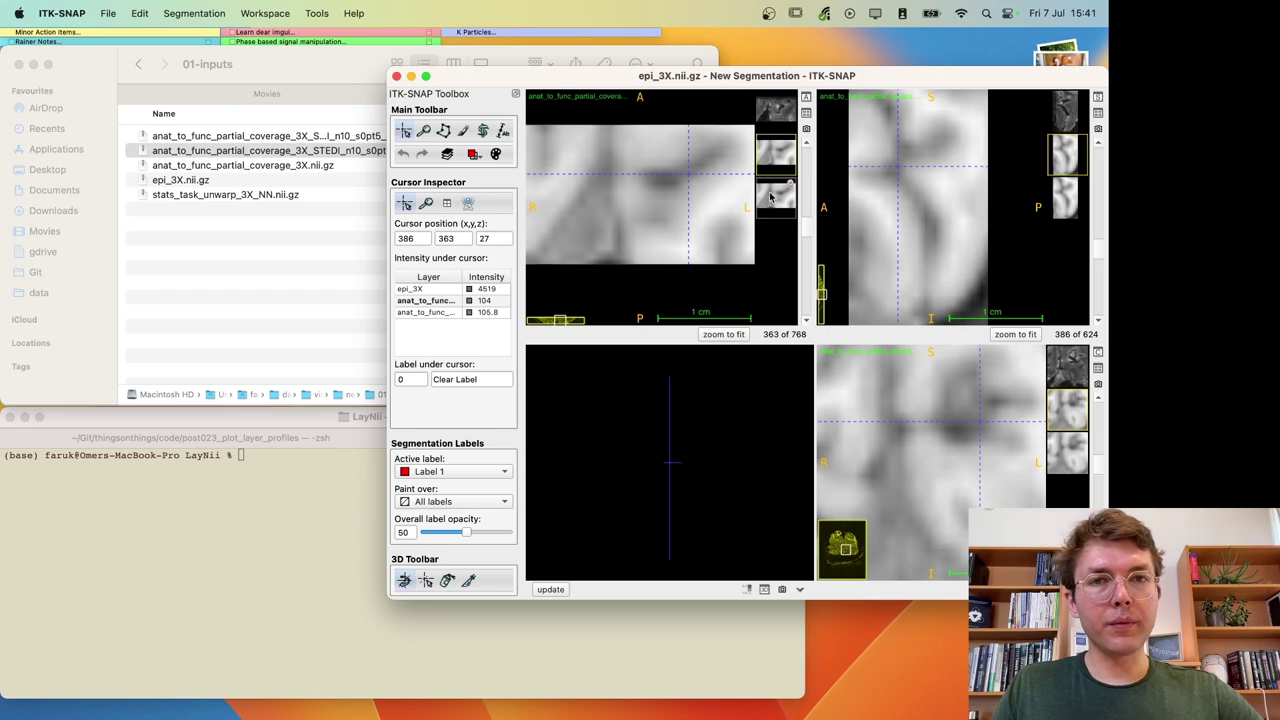
Step: Show the smoothed STEDI layer full screen and centre all views on the cortical fold beside the midline
click(772, 200)
click(425, 76)
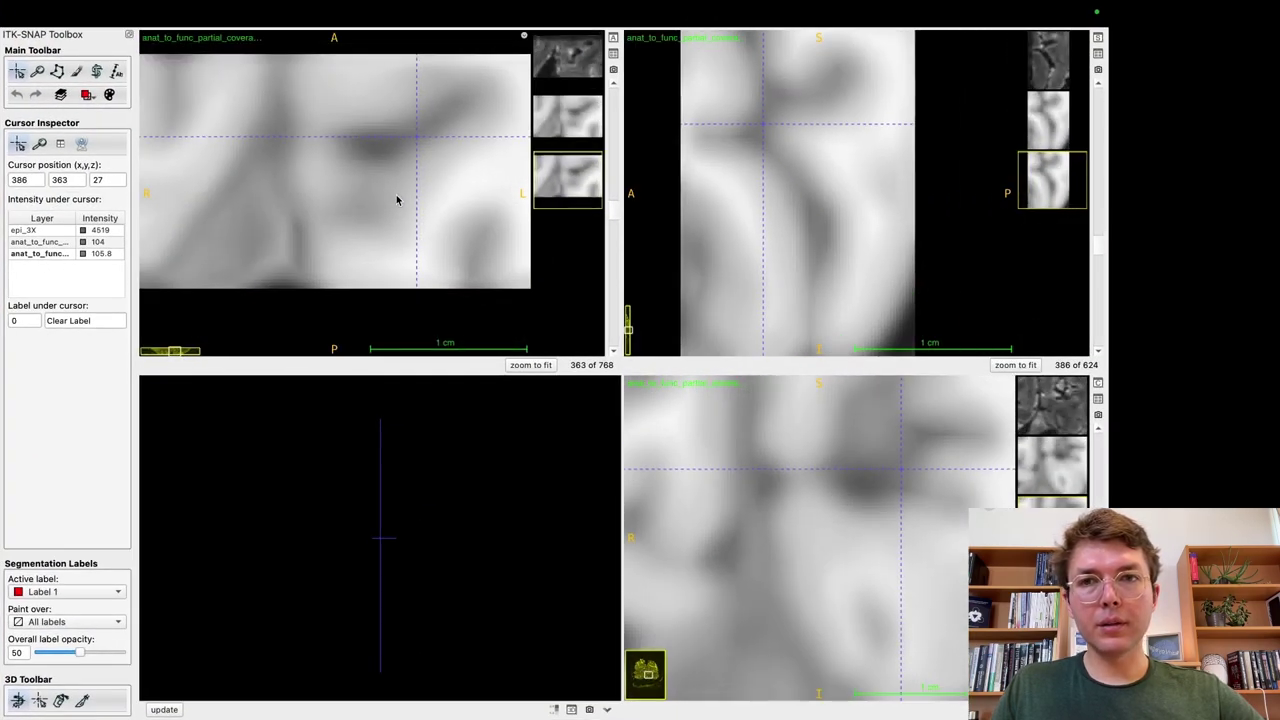
mouse_move(420, 151)
mouse_down()
mouse_move(443, 131)
mouse_move(416, 148)
mouse_up()
key(c)
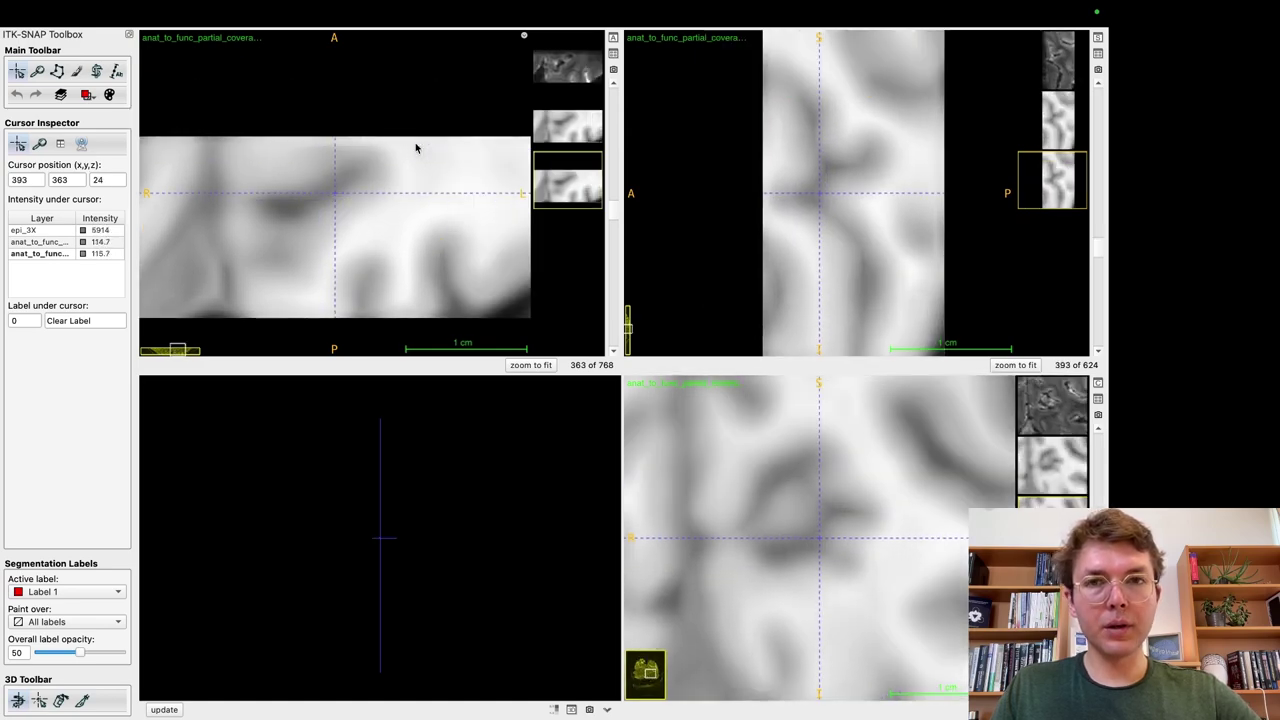
Step: Examine the sulcus in the sagittal view at several cursor positions in the smoothed and original anatomical layers
drag(387, 206, 330, 239)
key(bracketleft)
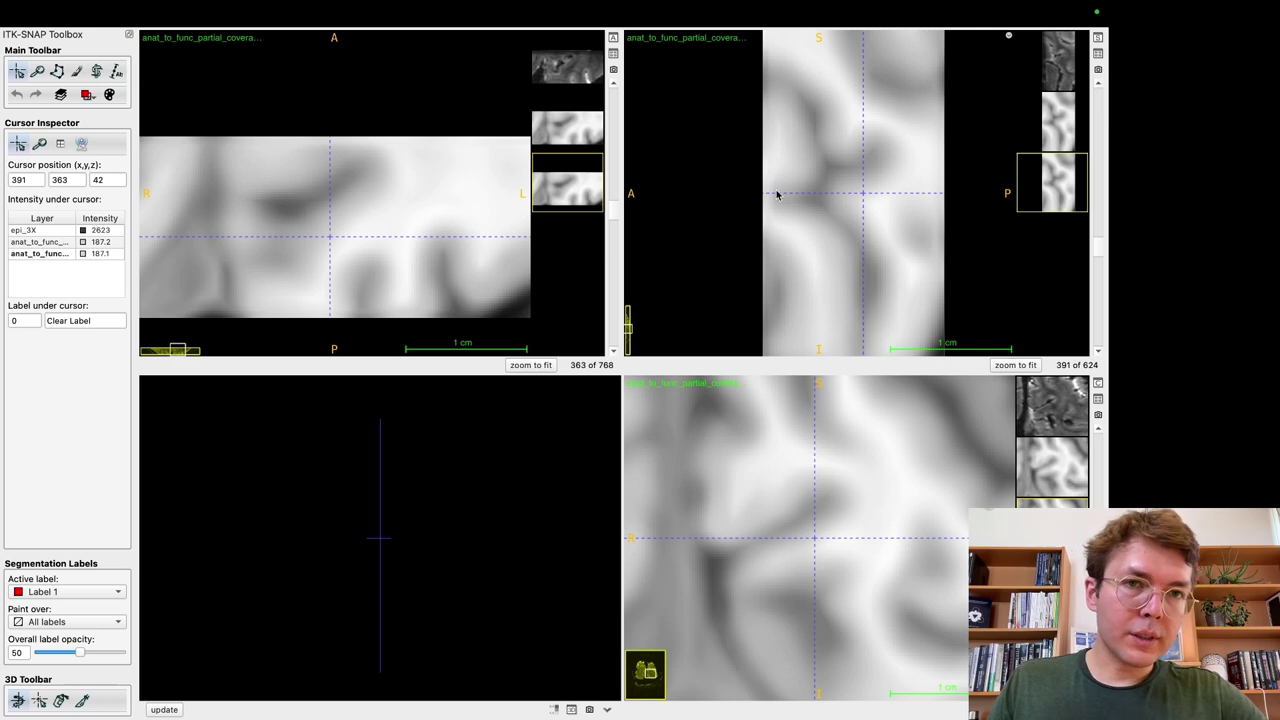
drag(814, 114, 829, 198)
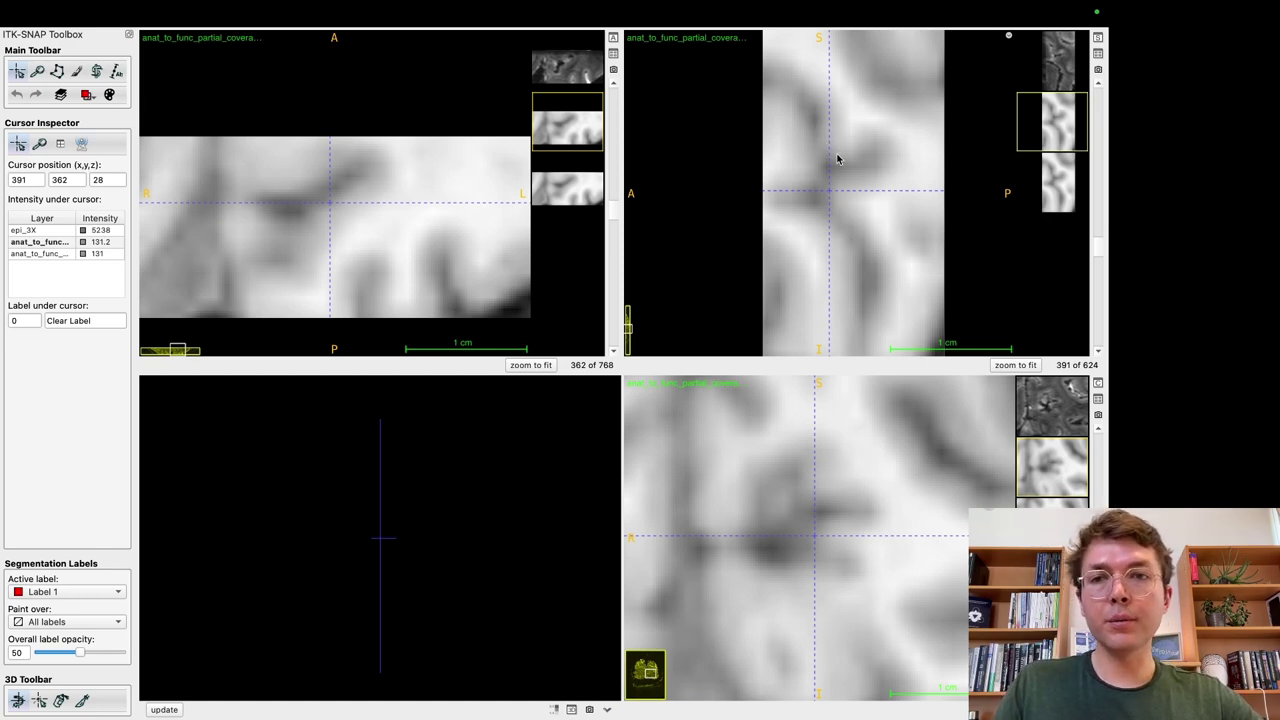
drag(840, 152, 822, 205)
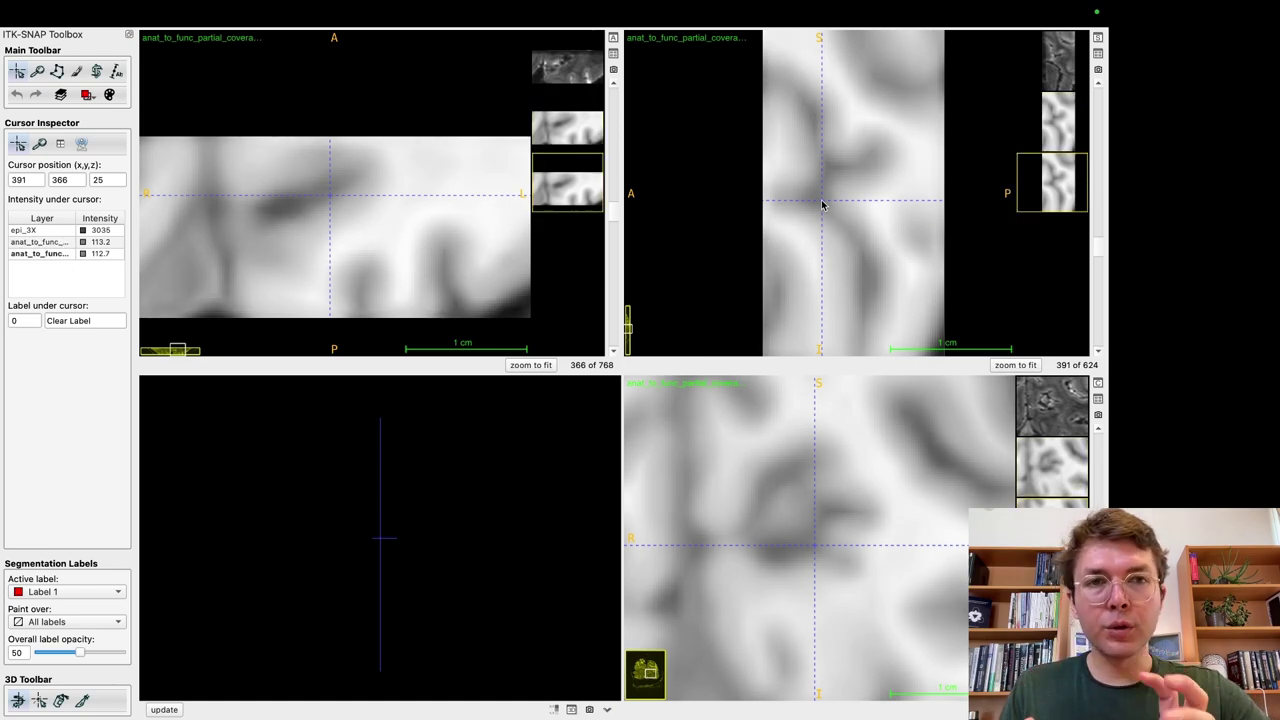
drag(822, 205, 830, 180)
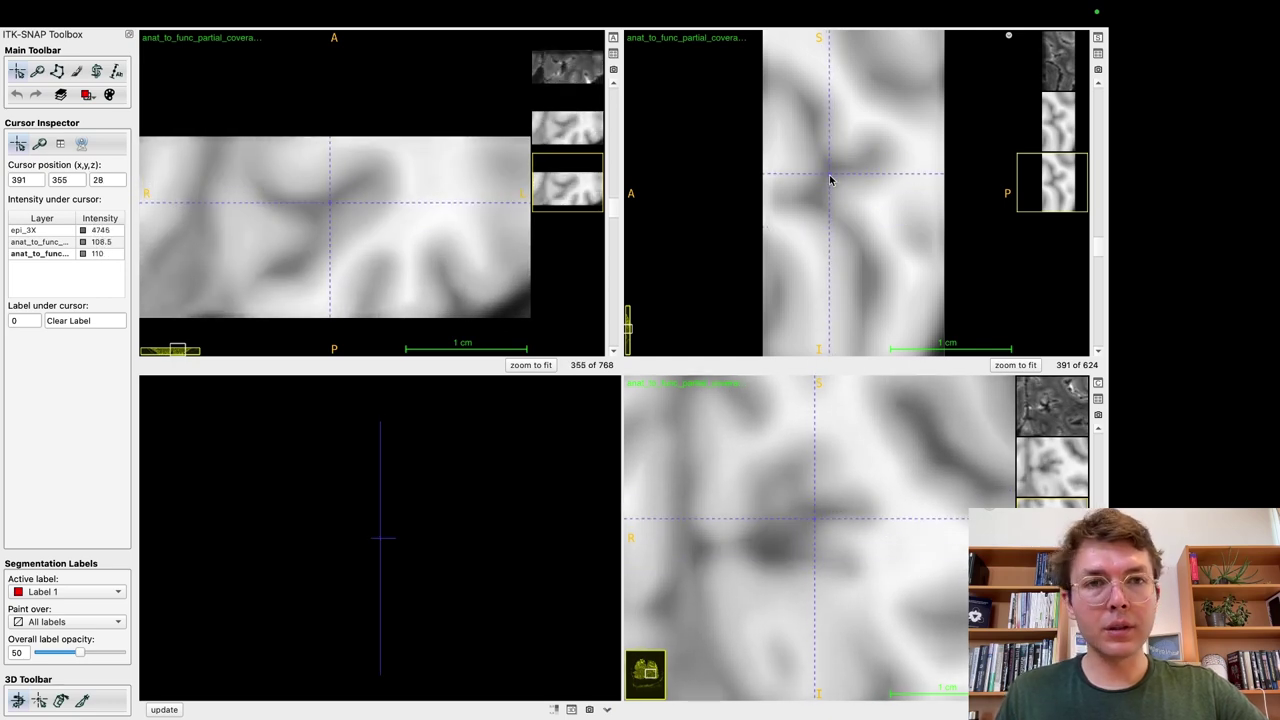
Step: Compare tissue edges at the sulcus by repeatedly switching between the original and smoothed anatomical layers
key(bracketleft)
key(bracketright)
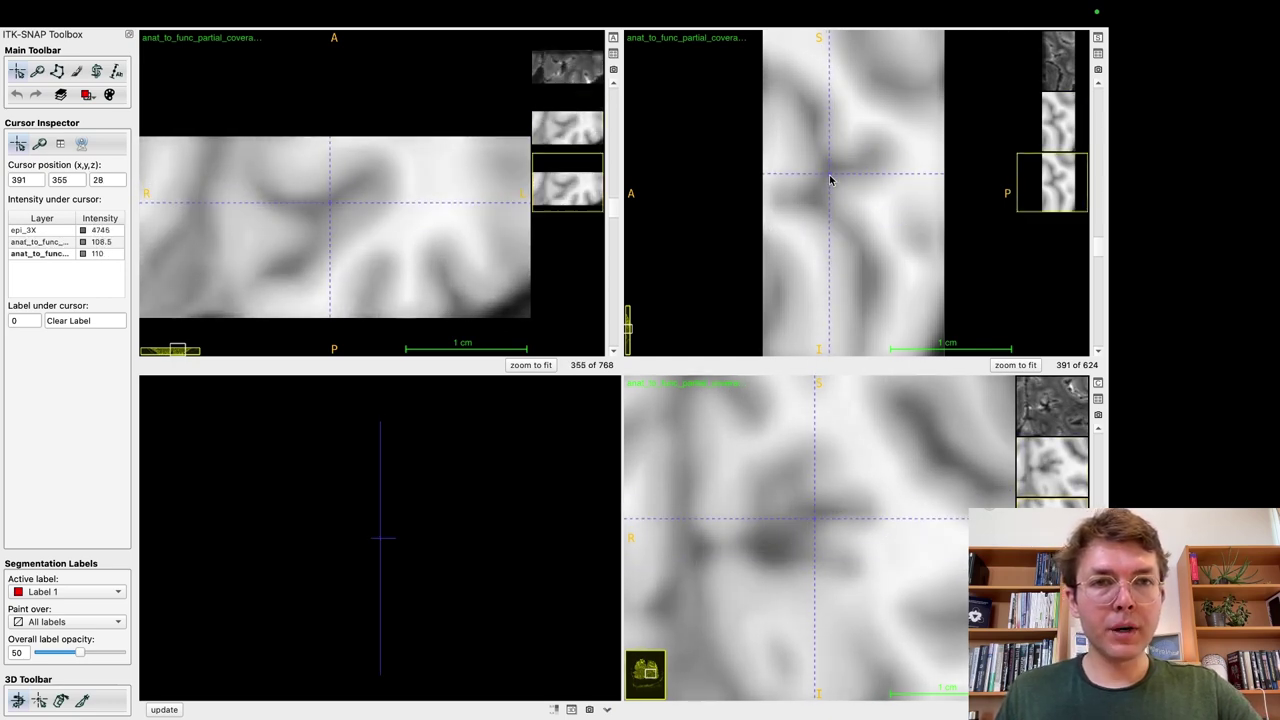
key(bracketleft)
key(bracketright)
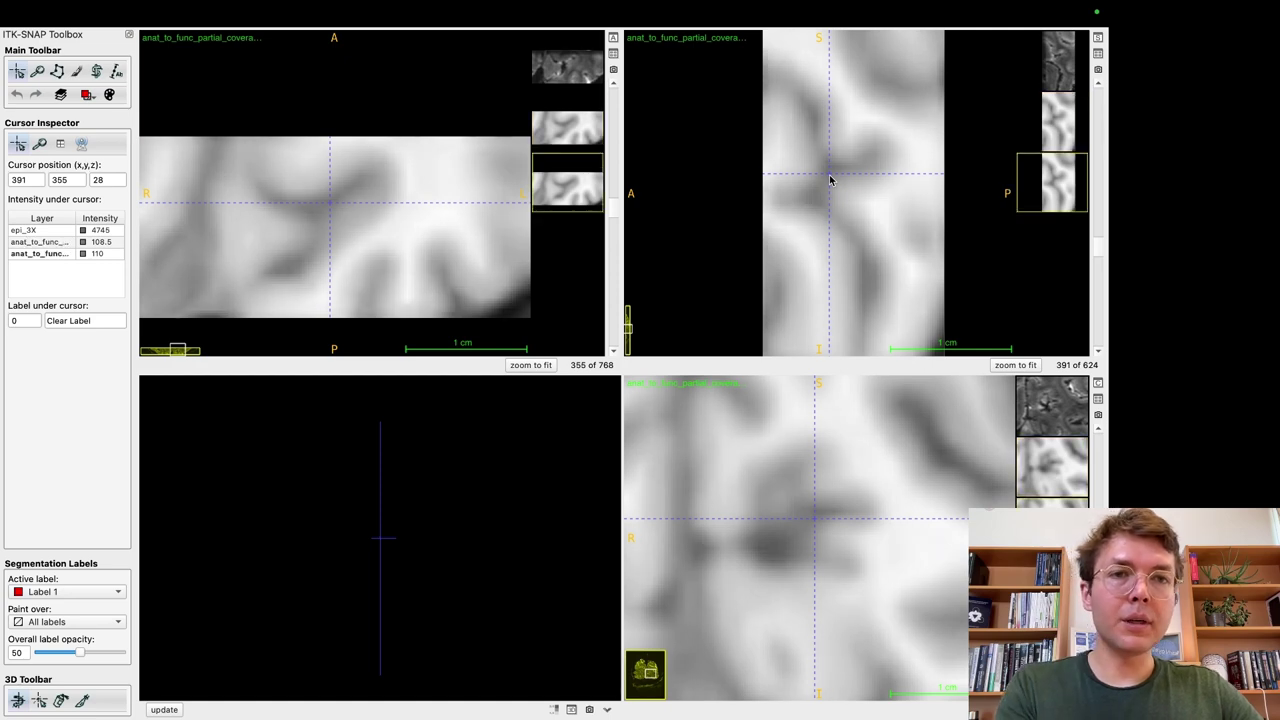
key(bracketleft)
key(bracketright)
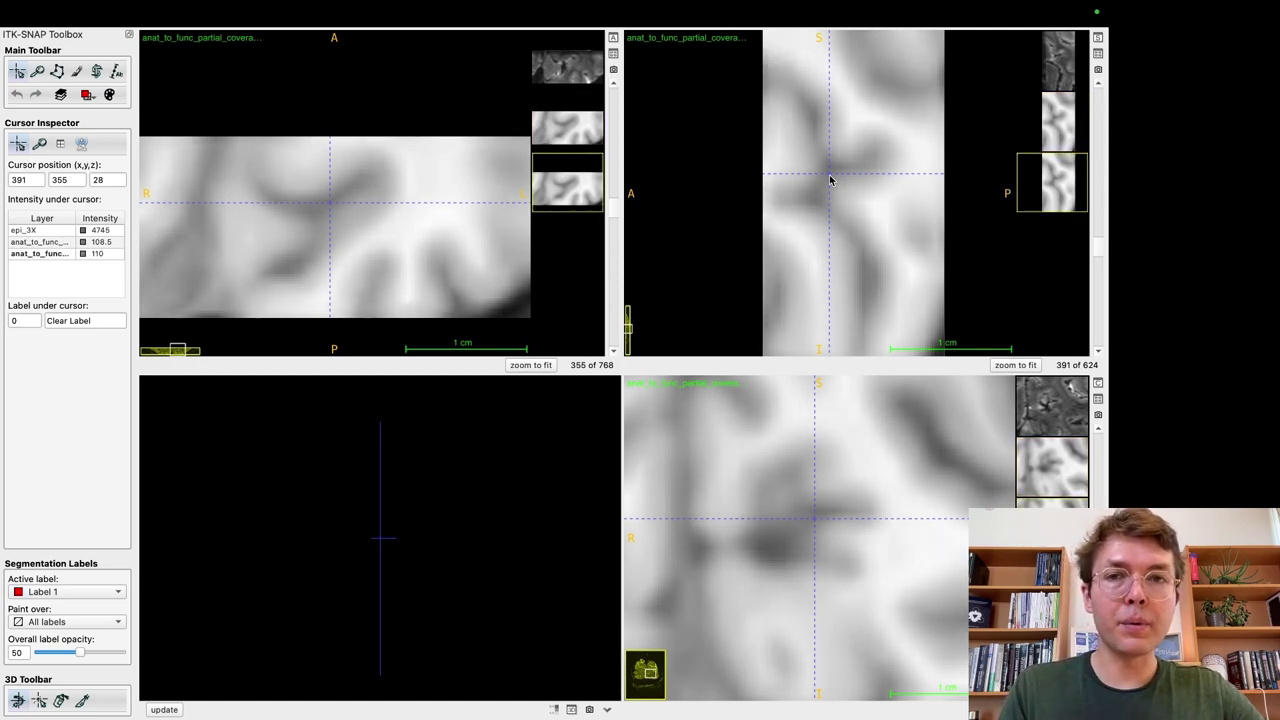
mouse_move(829, 176)
mouse_down()
mouse_move(826, 147)
mouse_move(832, 178)
mouse_up()
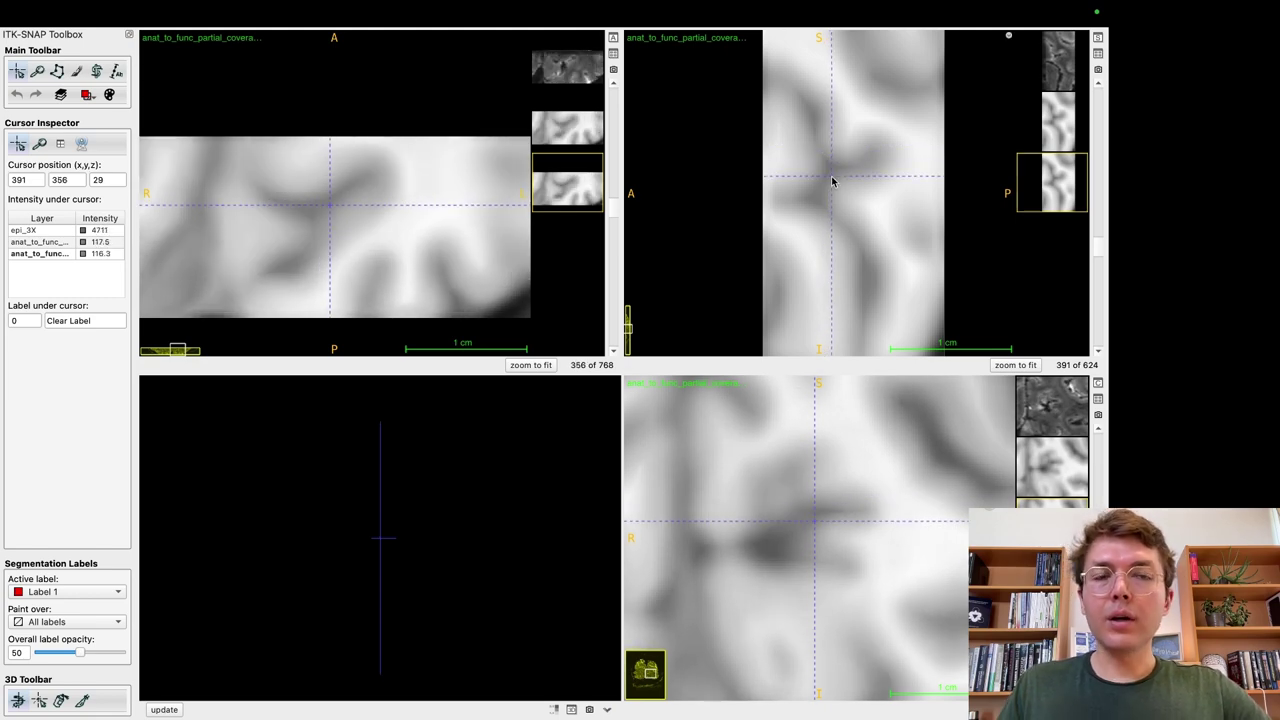
Step: Switch to Finder and copy anat_to_func_partial_coverage_3X_STEDI_n10_s0pt5_r2pt0_g1.nii.gz from the 01-inputs folder
key(ctrl+Left)
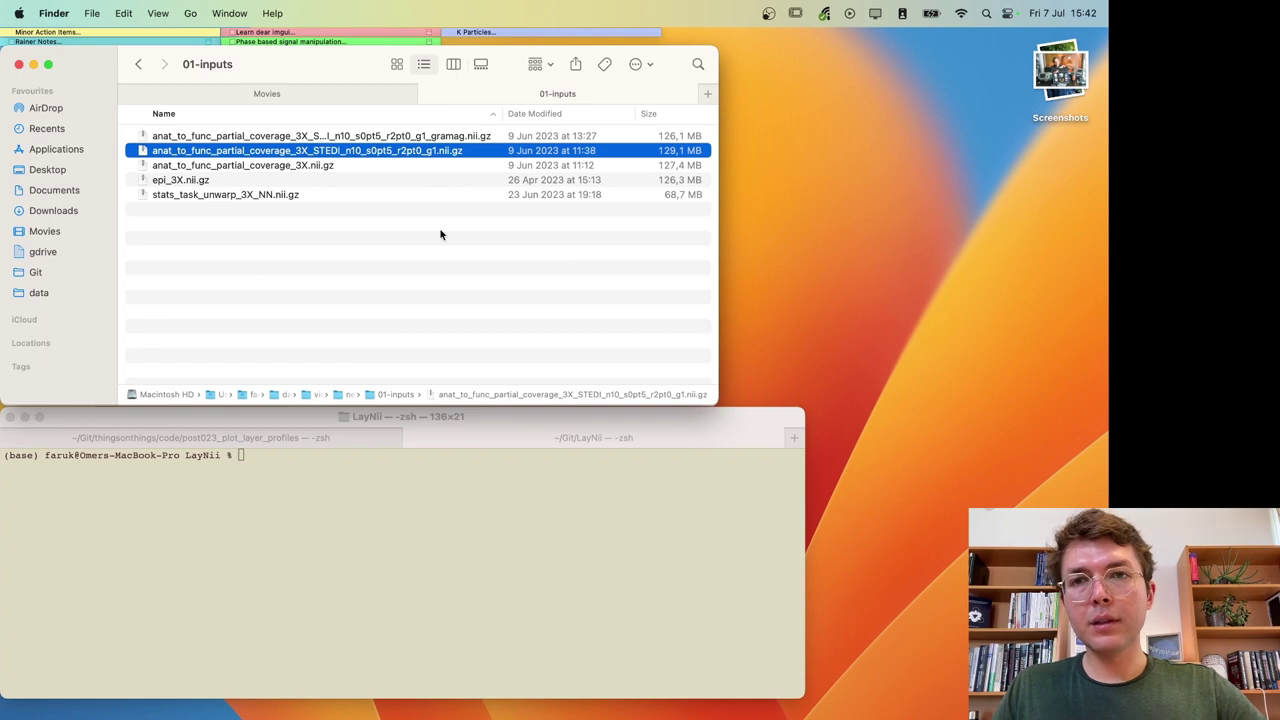
click(456, 140)
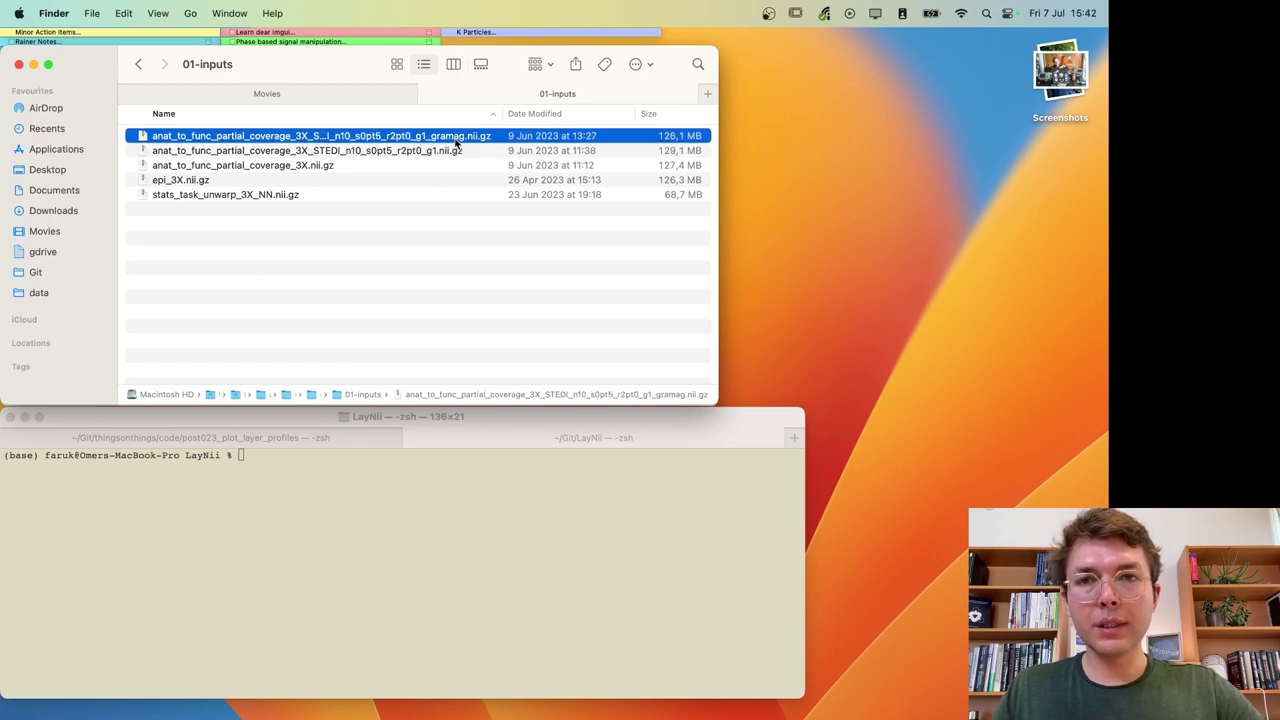
click(300, 539)
click(418, 138)
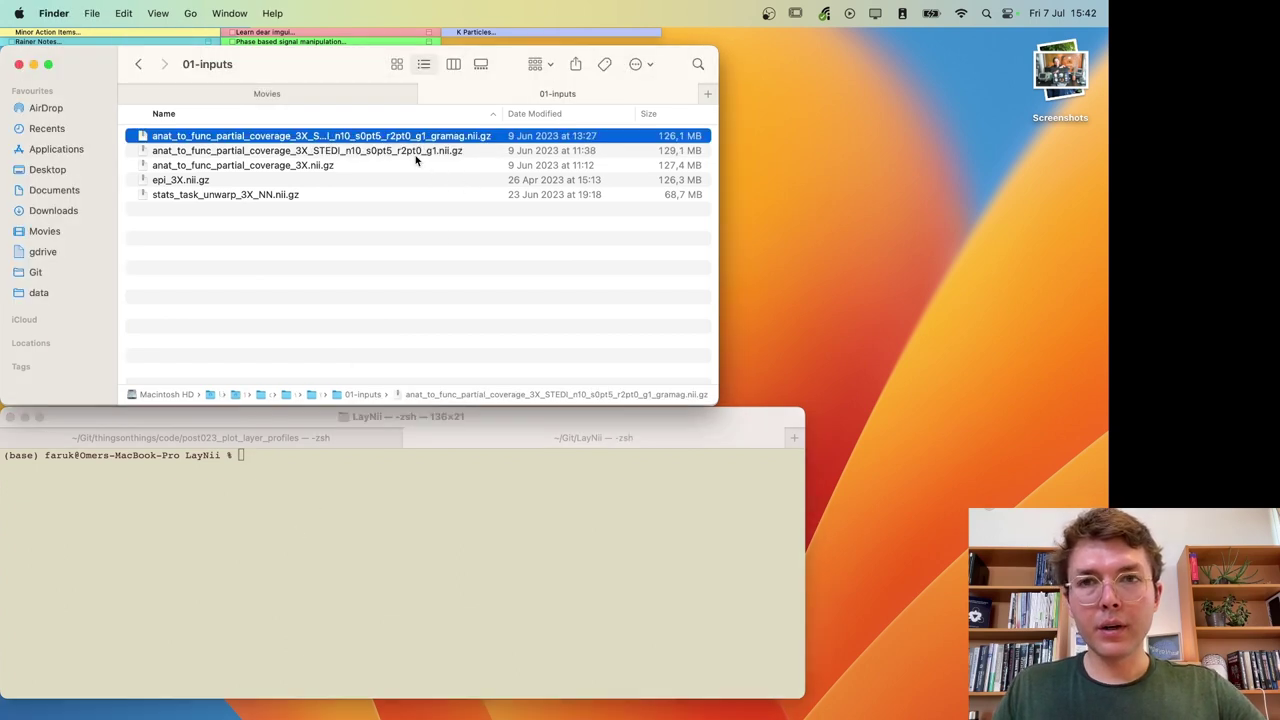
click(418, 150)
key(super+c)
Step: Run ./LN2_GRAMAG without arguments in the LayNii terminal and read through its usage and option descriptions
click(325, 582)
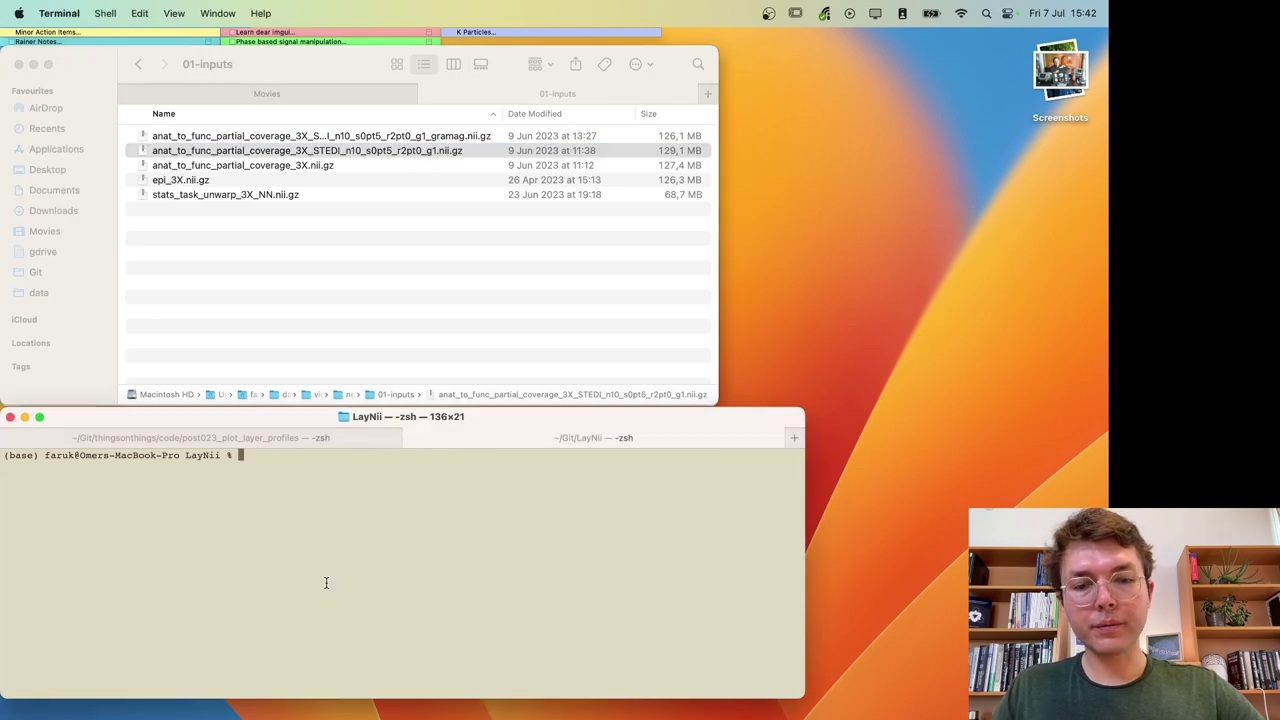
text(./LN2_GRAM)
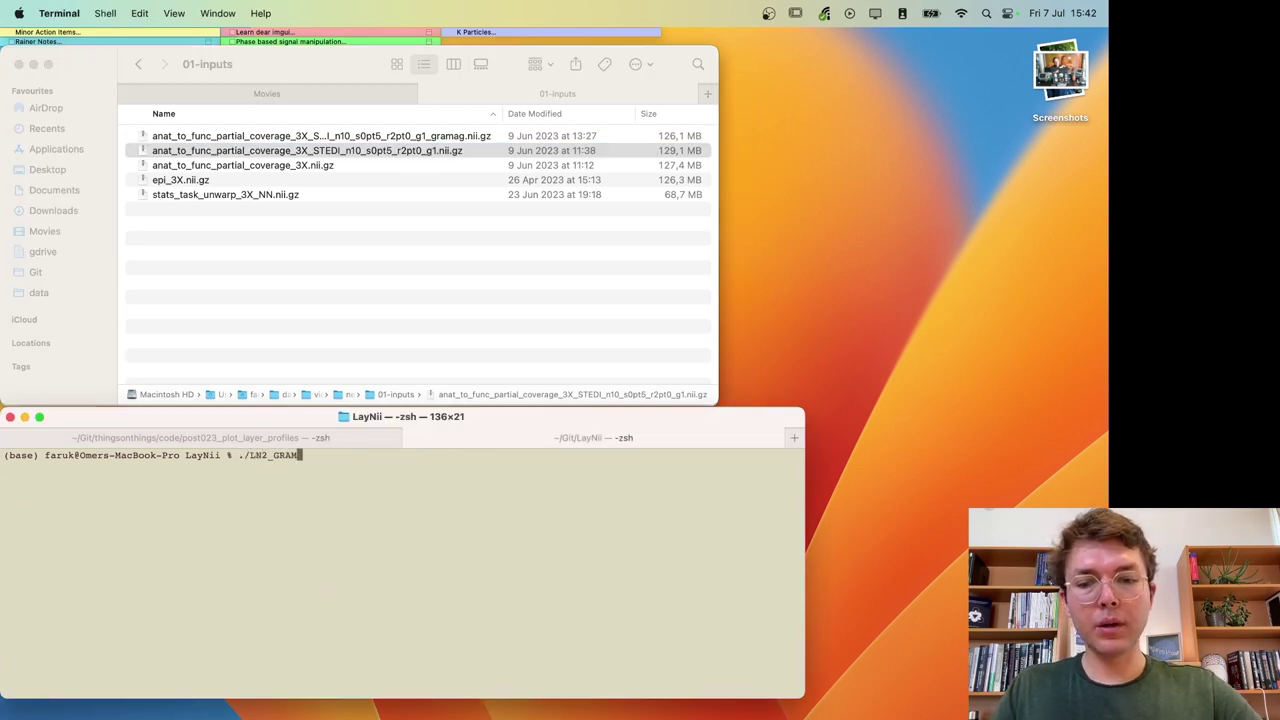
text(MAG)
key(Return)
scroll(314, 604, up, 8)
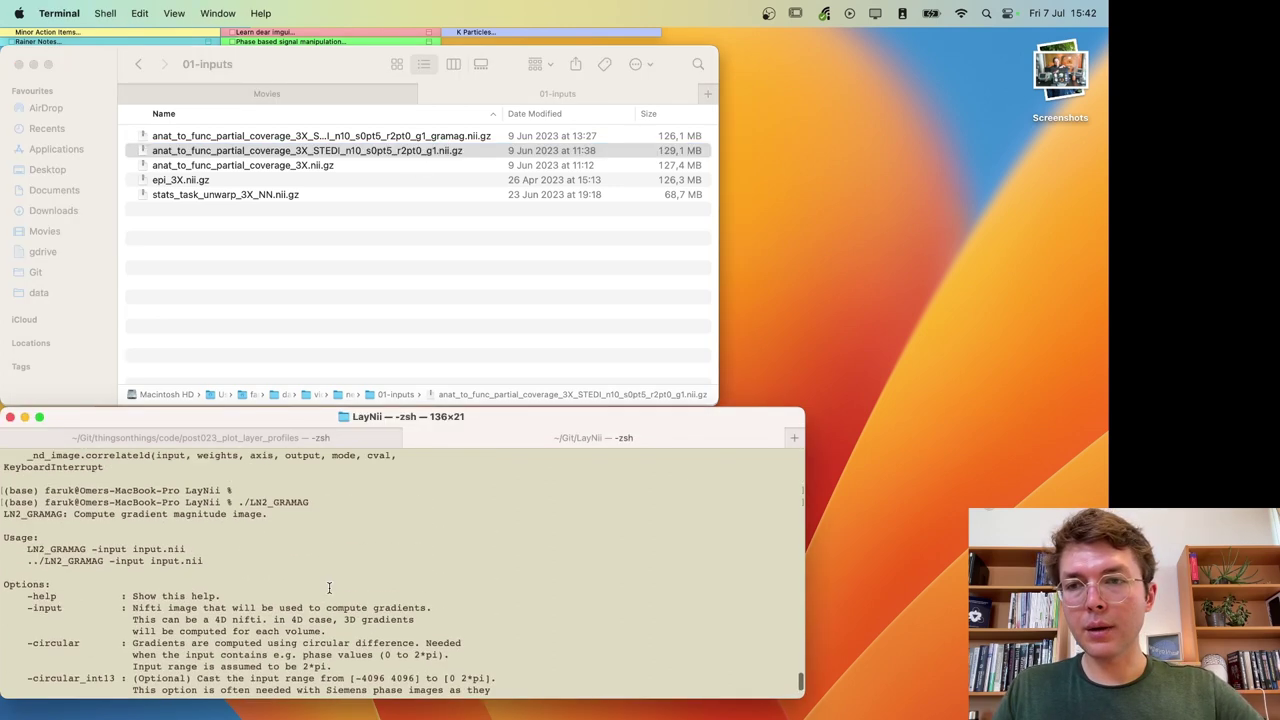
scroll(325, 595, down, 5)
scroll(329, 590, down, 1)
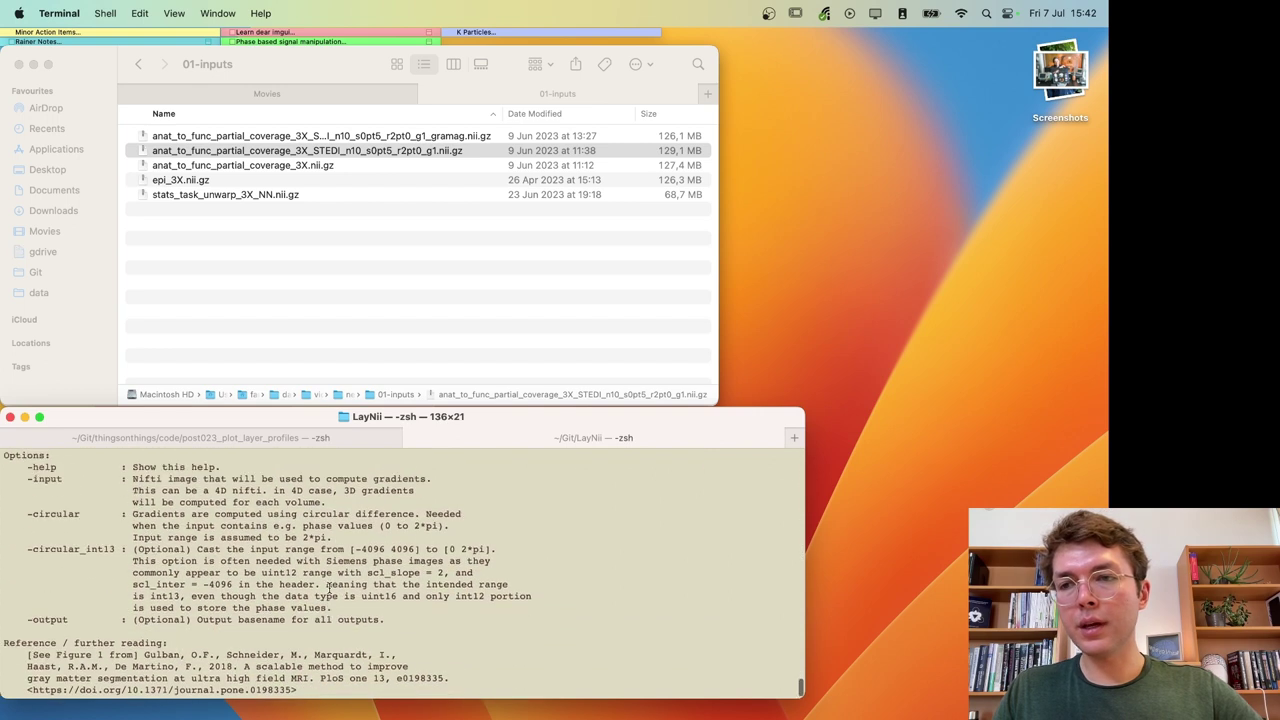
scroll(329, 590, up, 2)
scroll(329, 590, down, 3)
Step: Run ./LN2_GRAMAG with -input set to the copied path of anat_to_func_partial_coverage_3X_STEDI_n10_s0pt5_r2pt0_g1.nii.gz
key(Up)
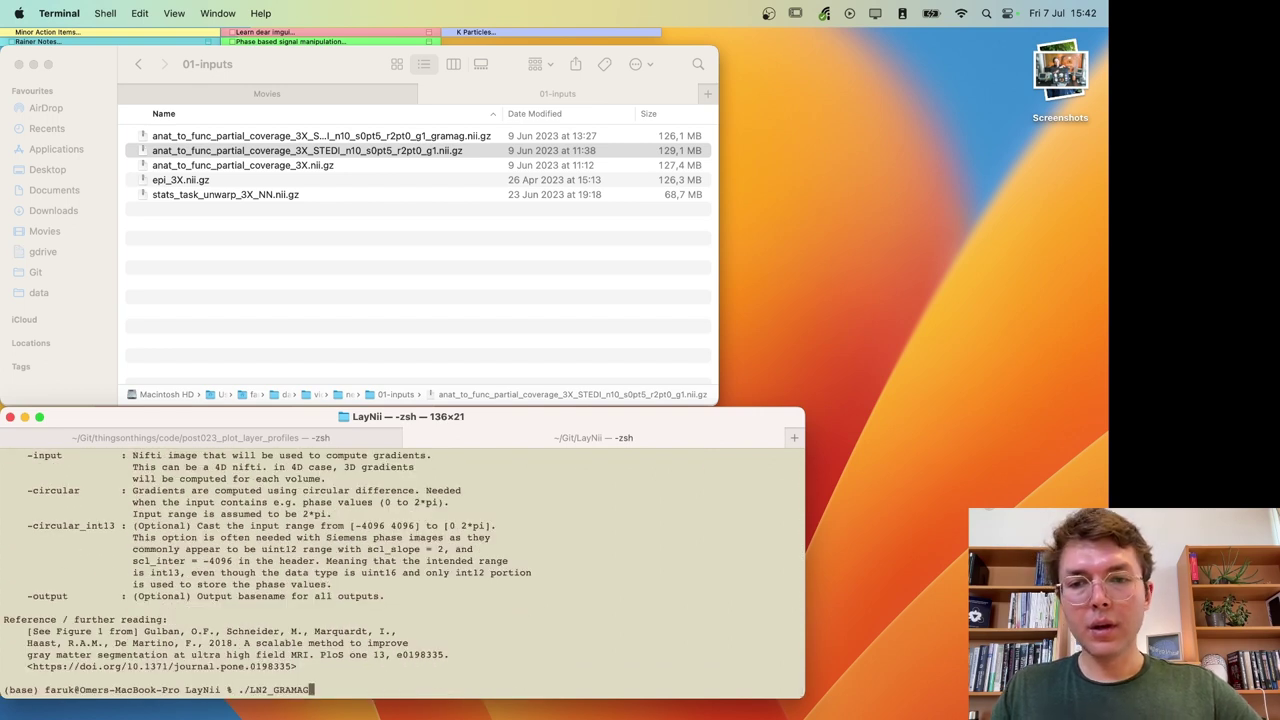
text(-input)
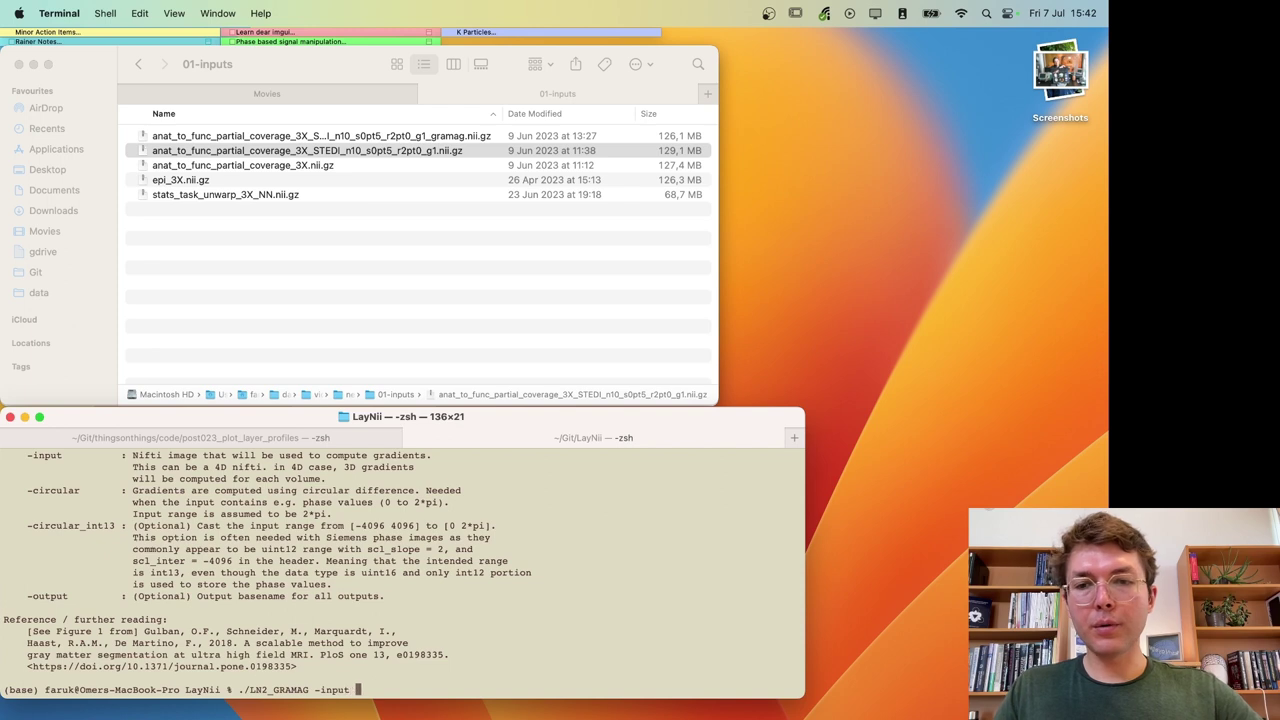
key(super+v)
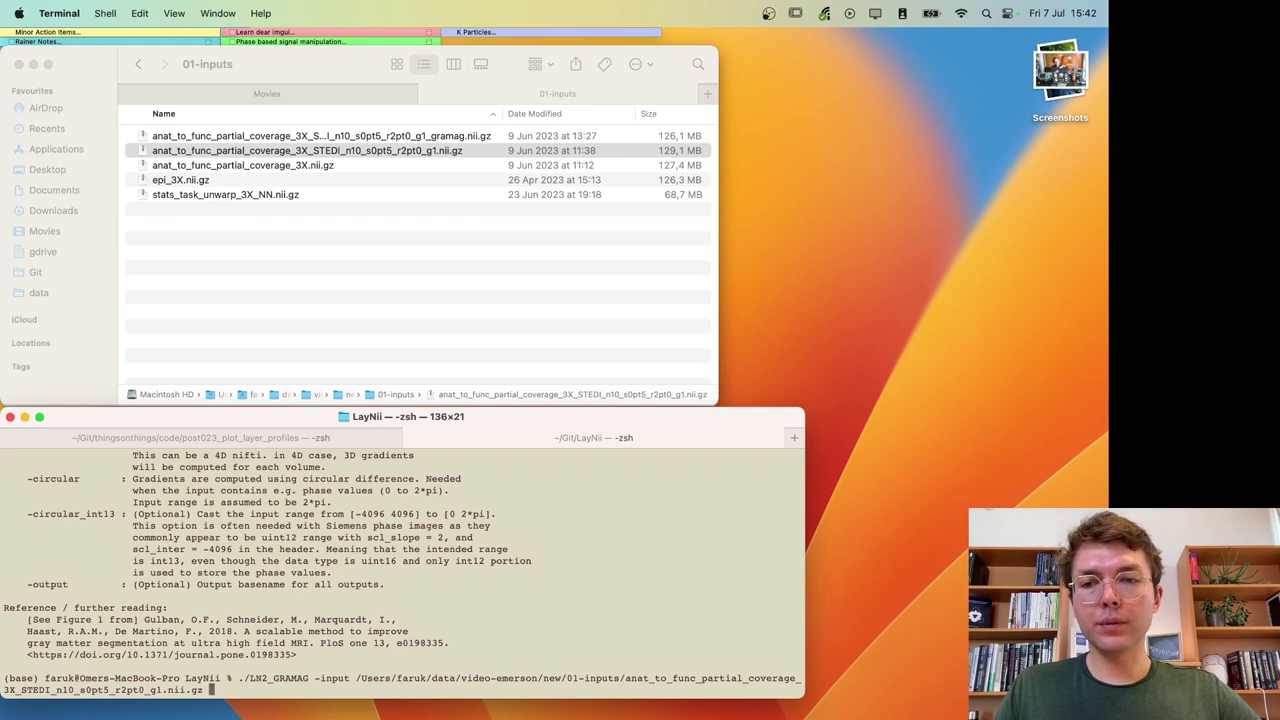
key(Return)
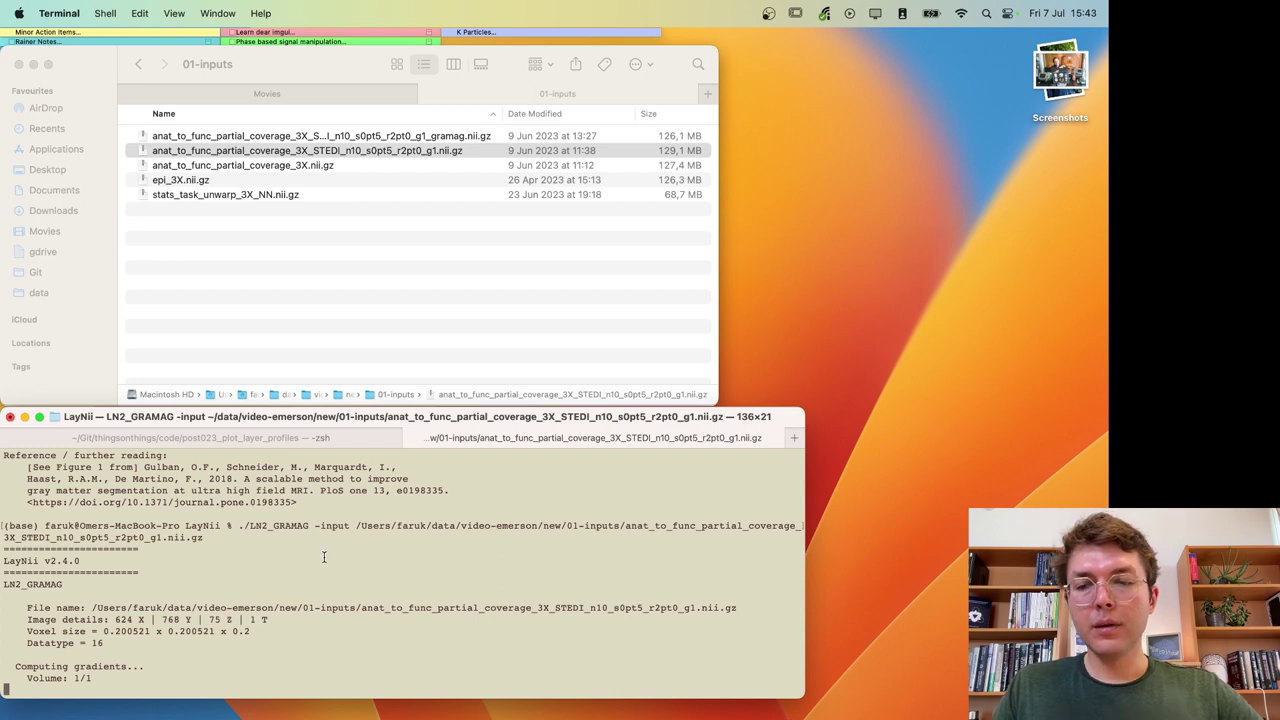
Step: Load anat_to_func_partial_coverage_3X_STEDI_n10_s0pt5_r2pt0_g1_gramag.nii.gz from 01-inputs into ITK-SNAP as an additional image
click(463, 266)
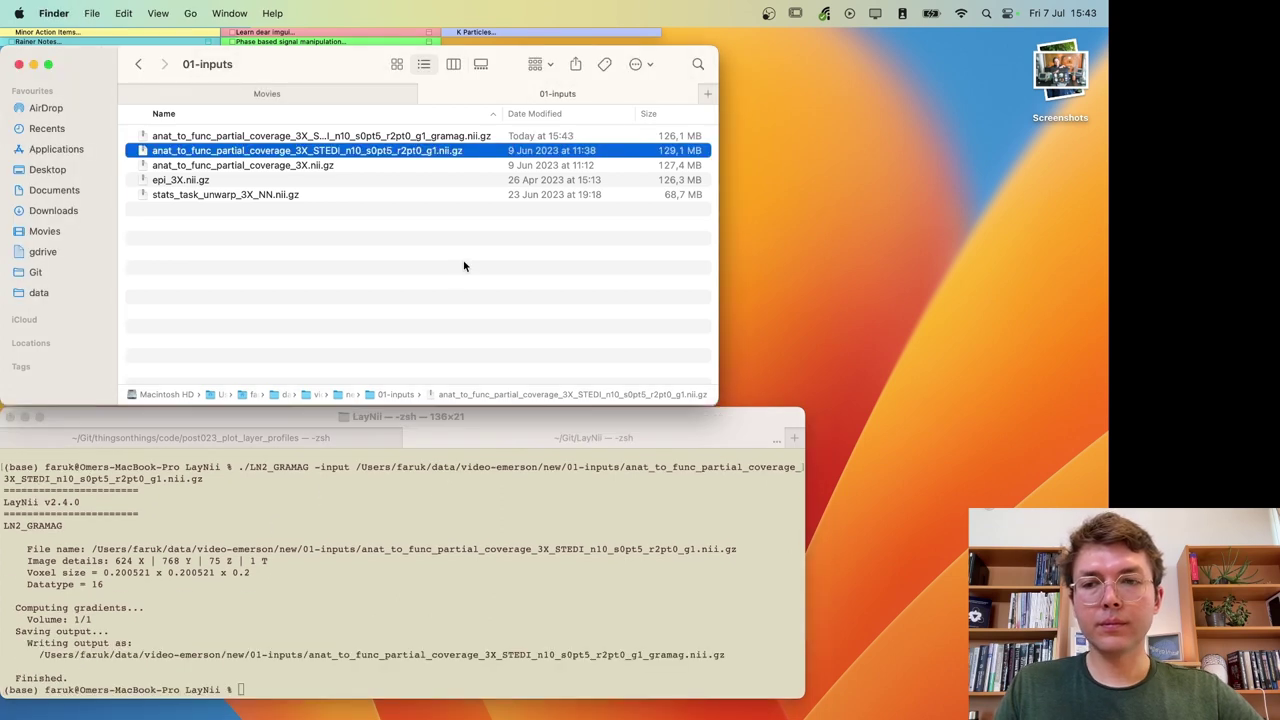
click(459, 140)
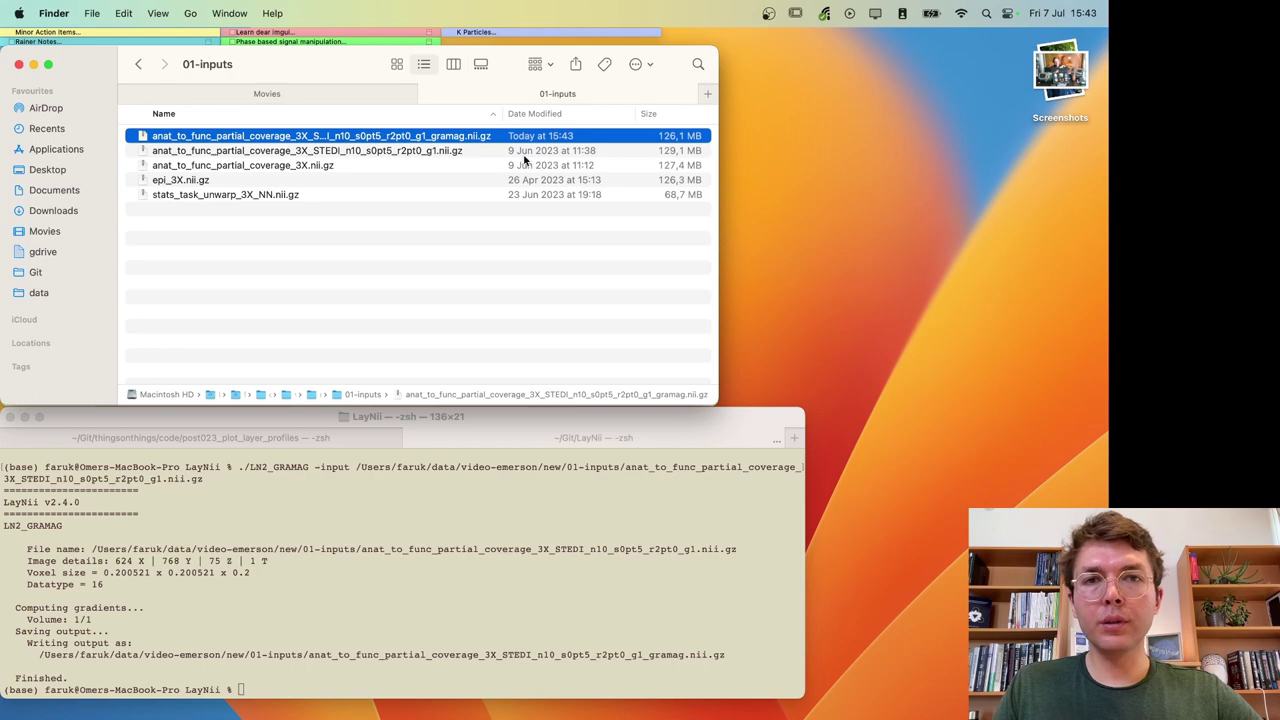
key(ctrl+Right)
mouse_move(81, 2)
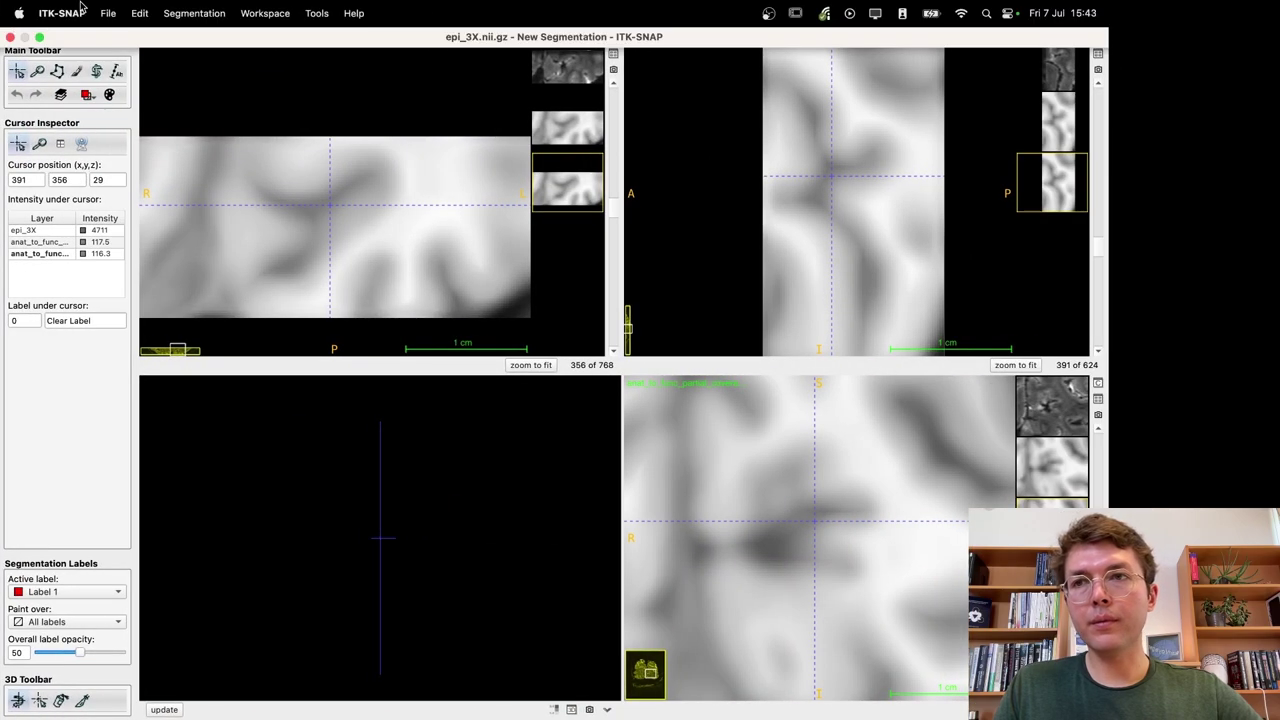
click(40, 37)
click(332, 138)
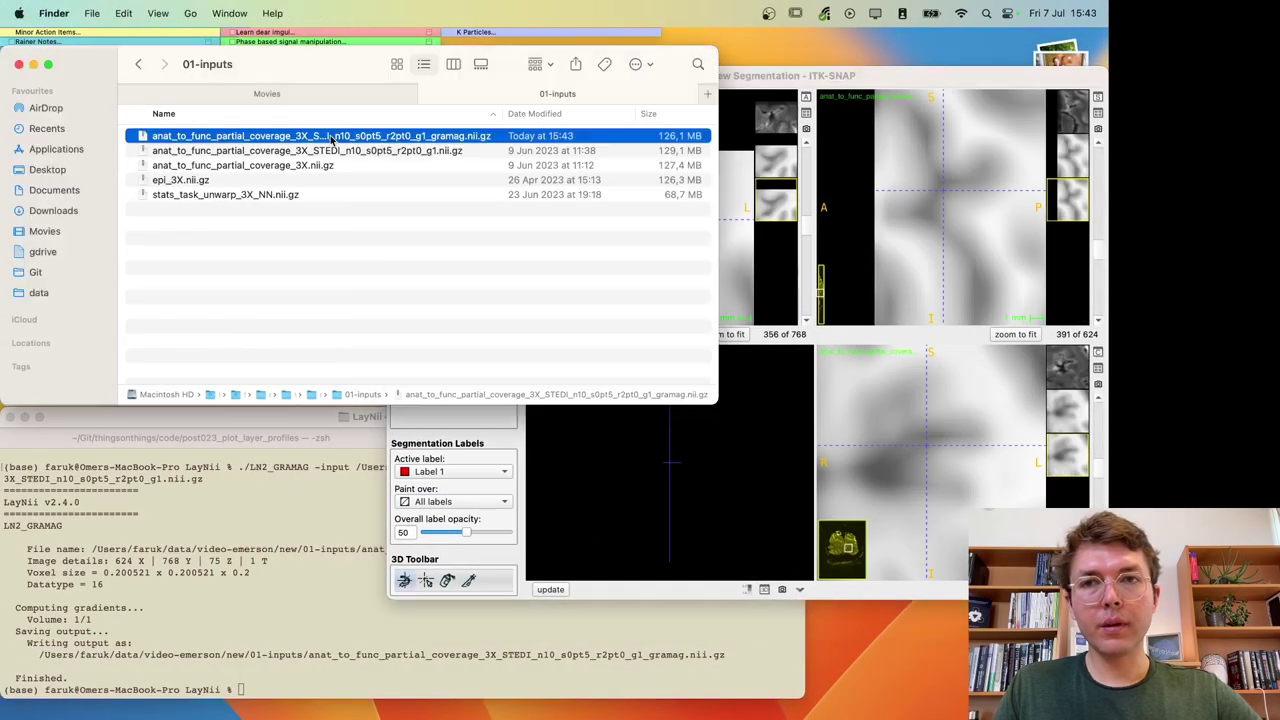
key(Return)
key(Escape)
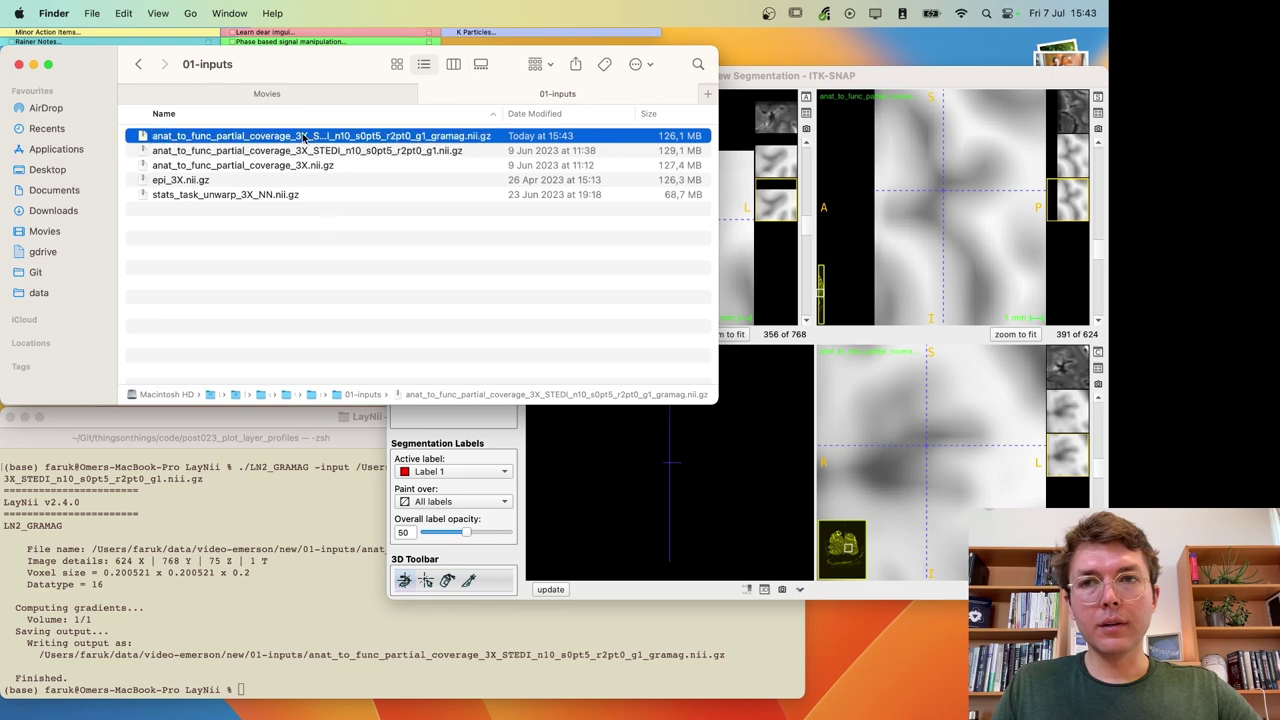
drag(310, 140, 736, 170)
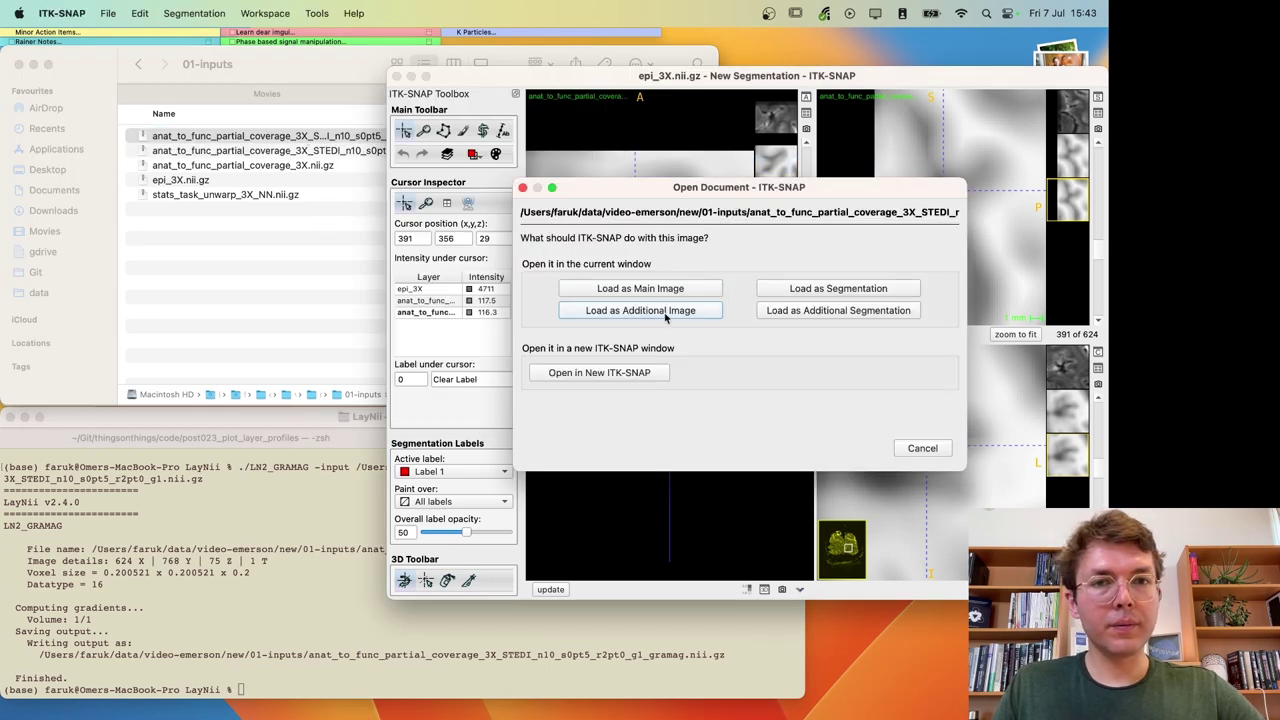
click(664, 314)
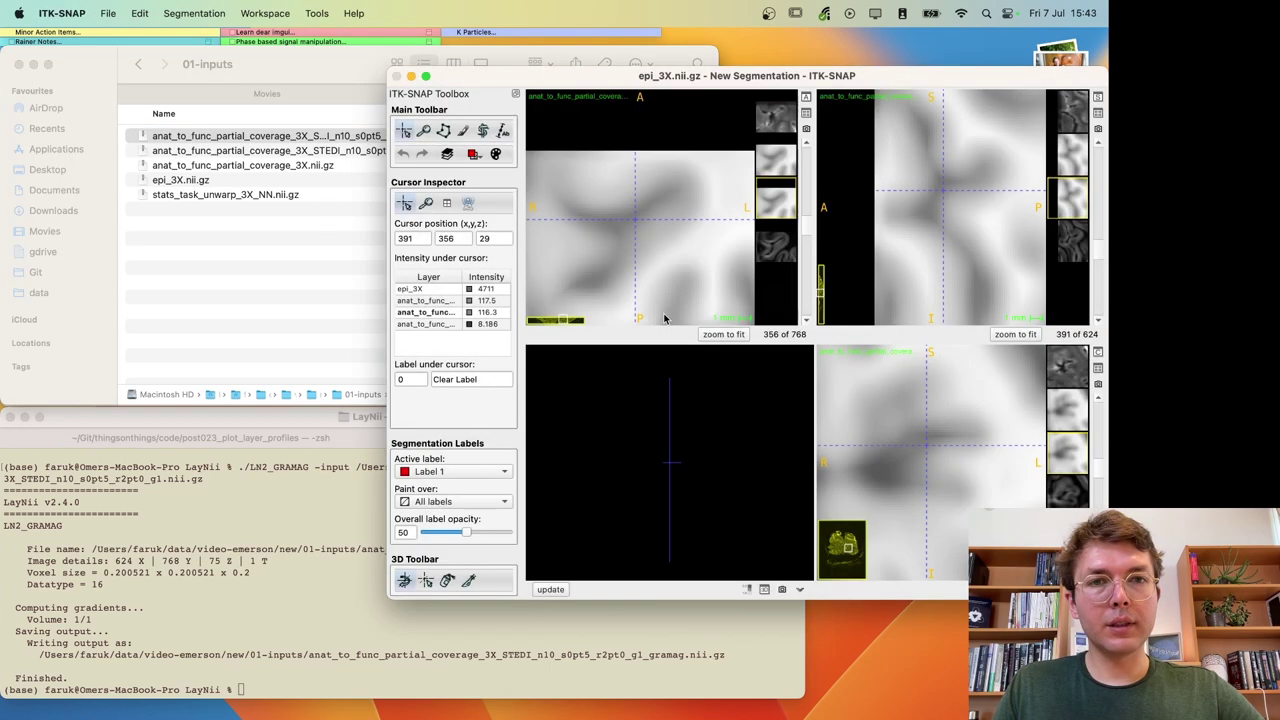
Step: Show the gradient magnitude layer full screen and place the cursor on the cortical fold at 393, 356, 35
click(426, 76)
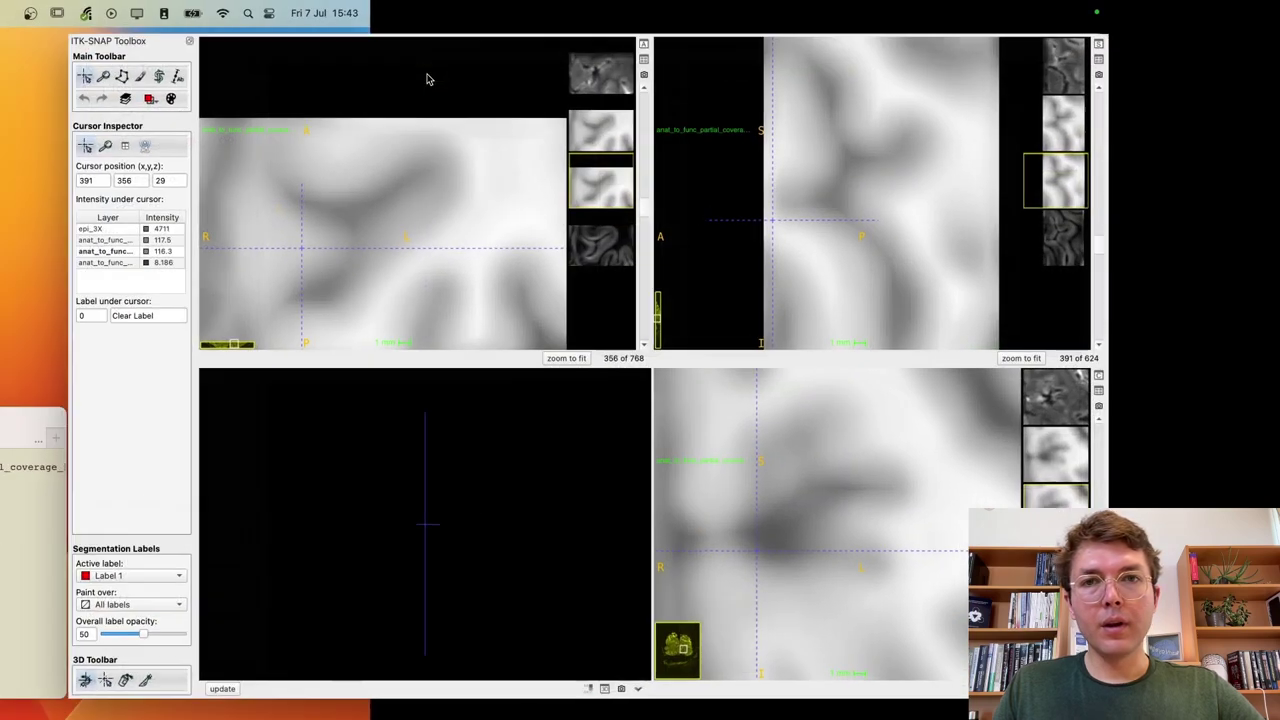
click(562, 240)
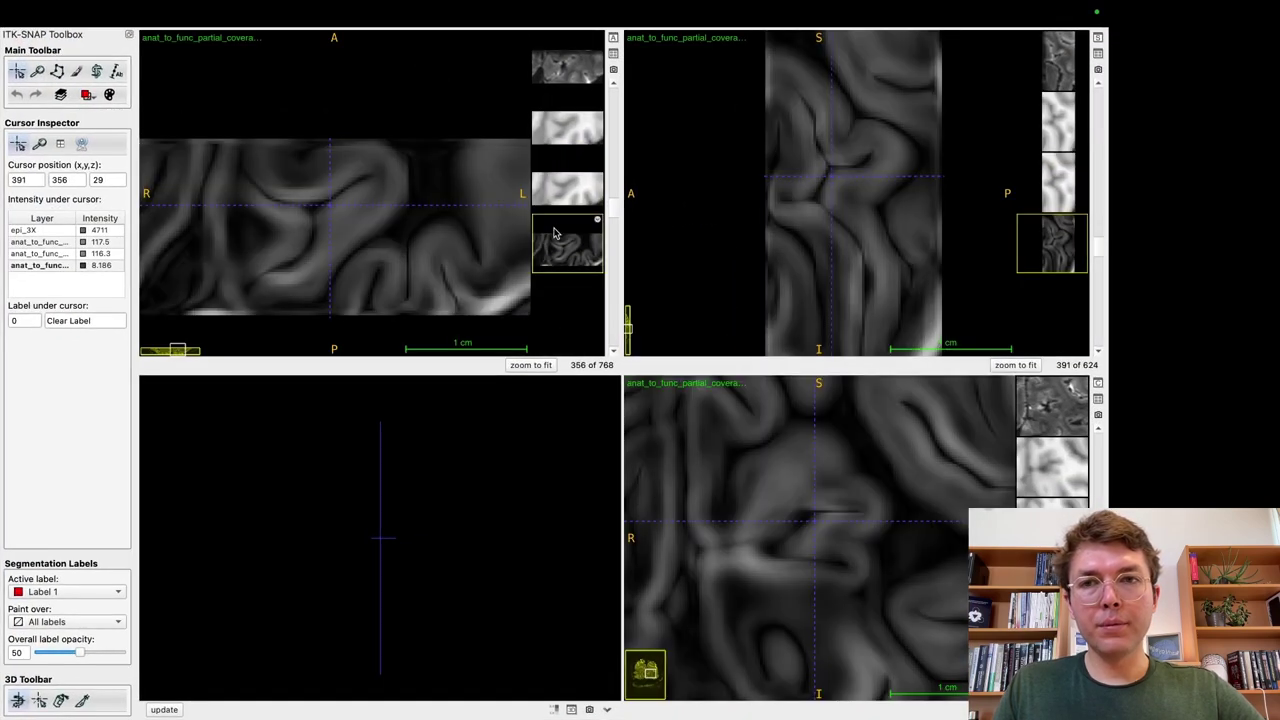
click(395, 245)
drag(381, 237, 334, 226)
Step: Compare tissue borders by switching between the gradient magnitude and neighbouring layers, and inspect the fold in the sagittal view at 393, 366, 40
key(bracketleft)
key(bracketright)
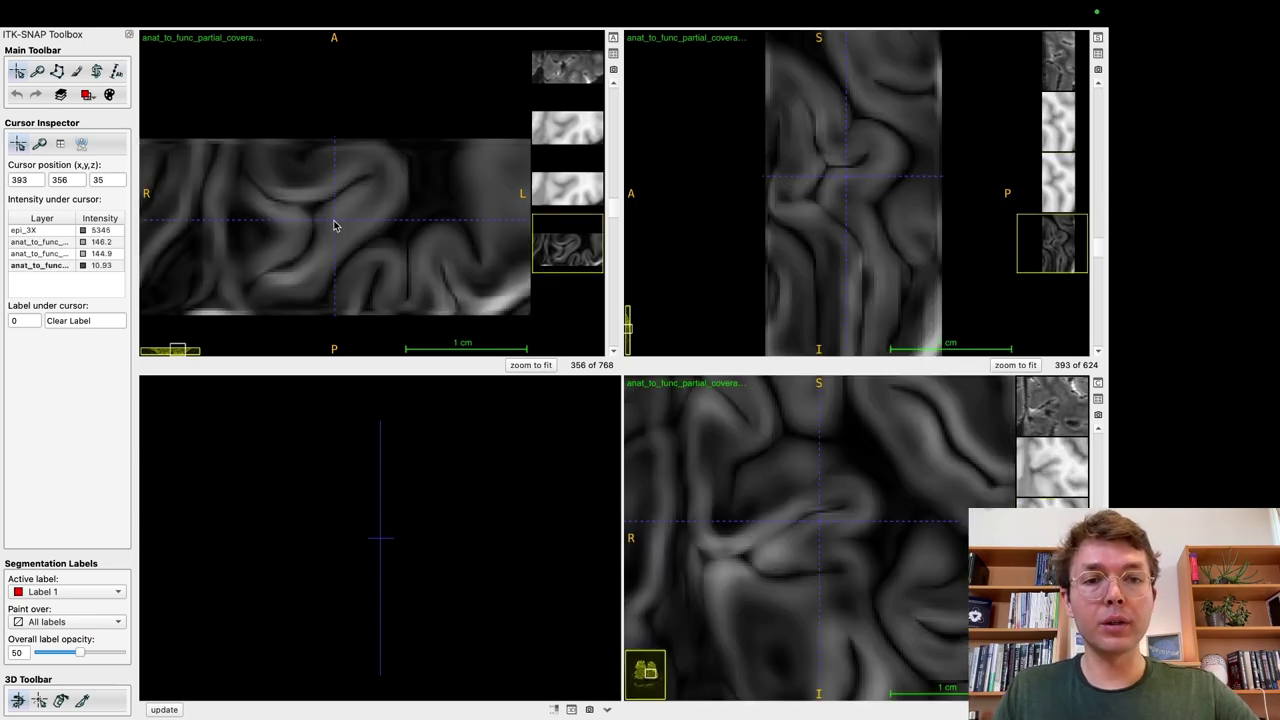
key(bracketleft)
key(bracketright)
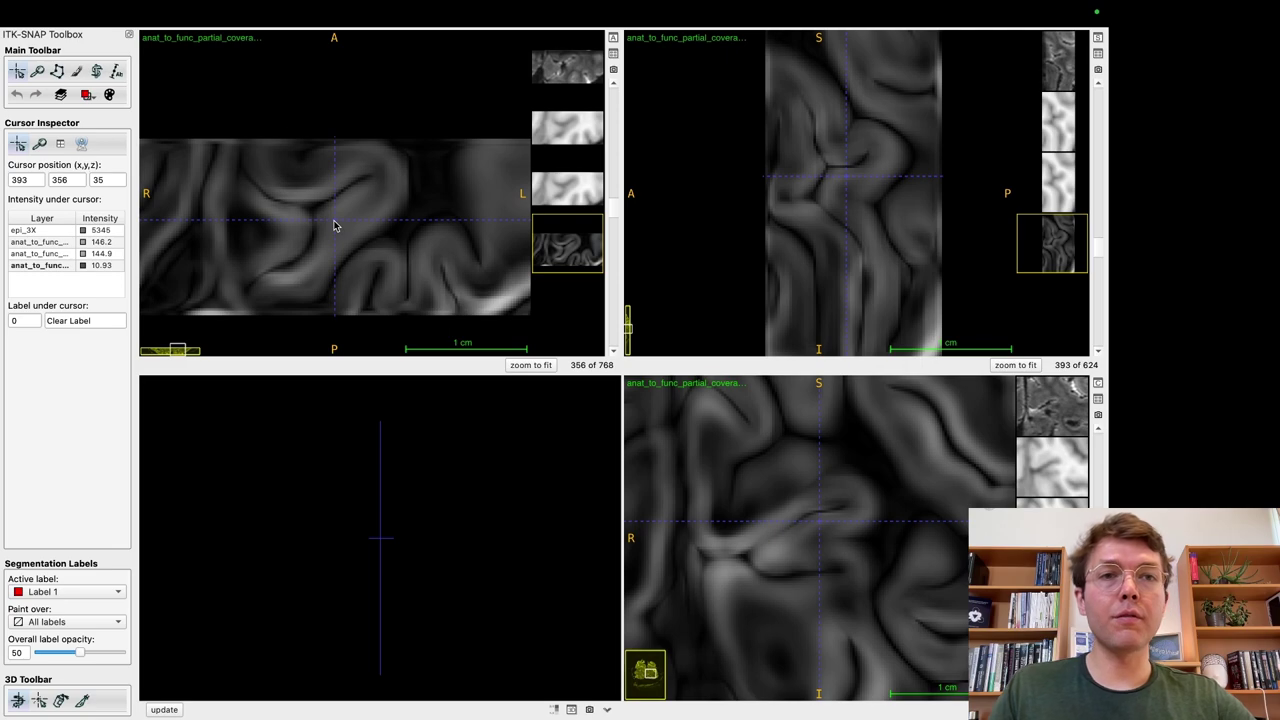
key(bracketleft)
key(bracketright)
key(bracketright)
key(bracketleft)
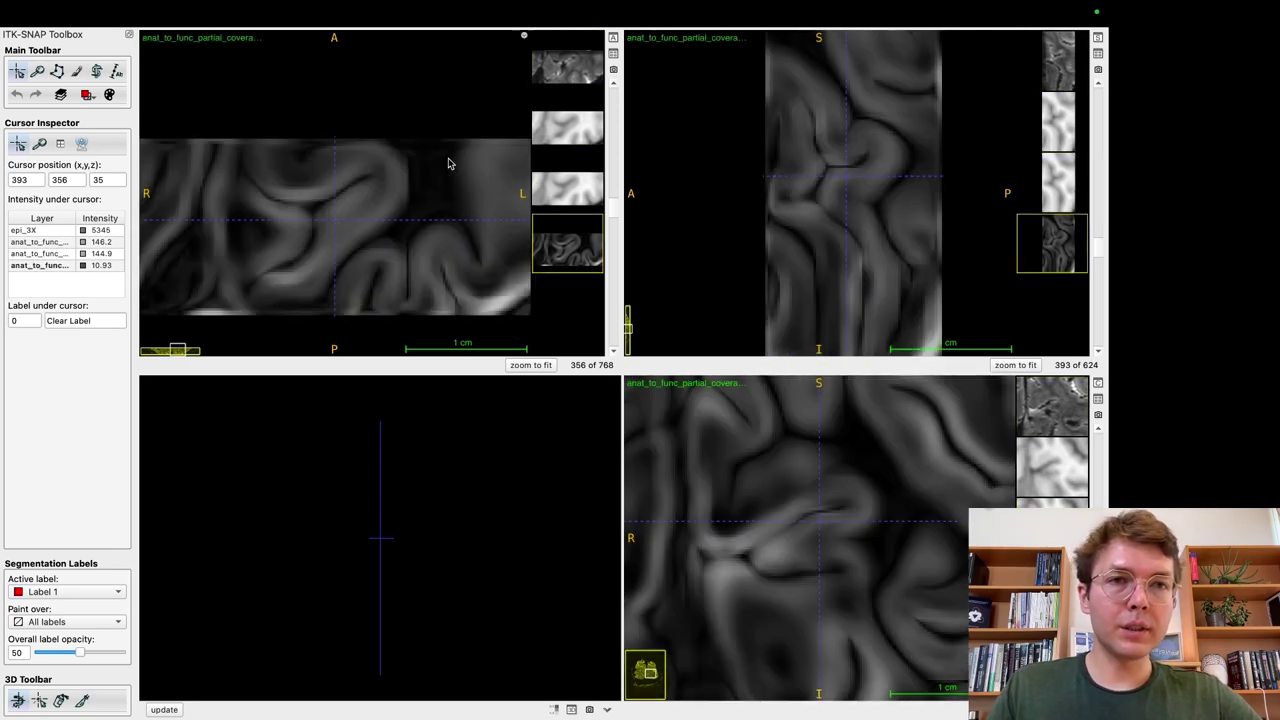
drag(877, 150, 856, 217)
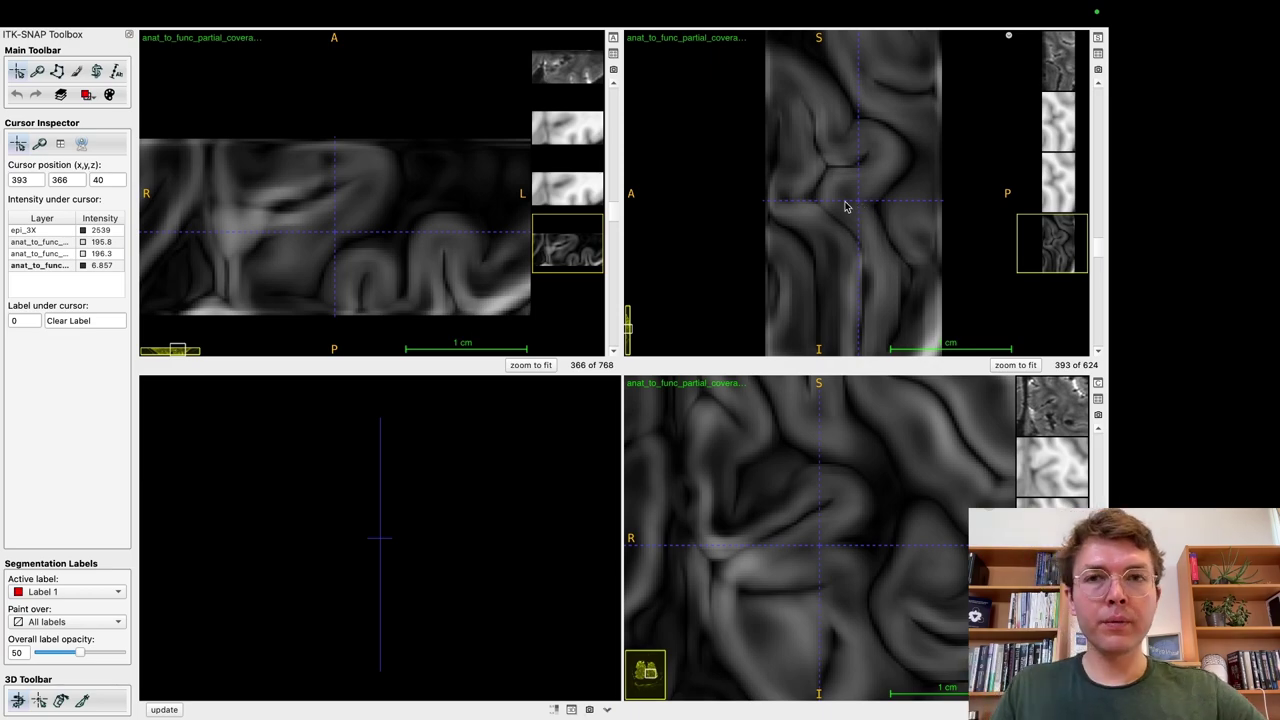
Step: Leave full screen and load stats_task_unwarp_3X_NN.nii.gz from 01-inputs into ITK-SNAP as an additional image
mouse_move(42, 5)
click(40, 38)
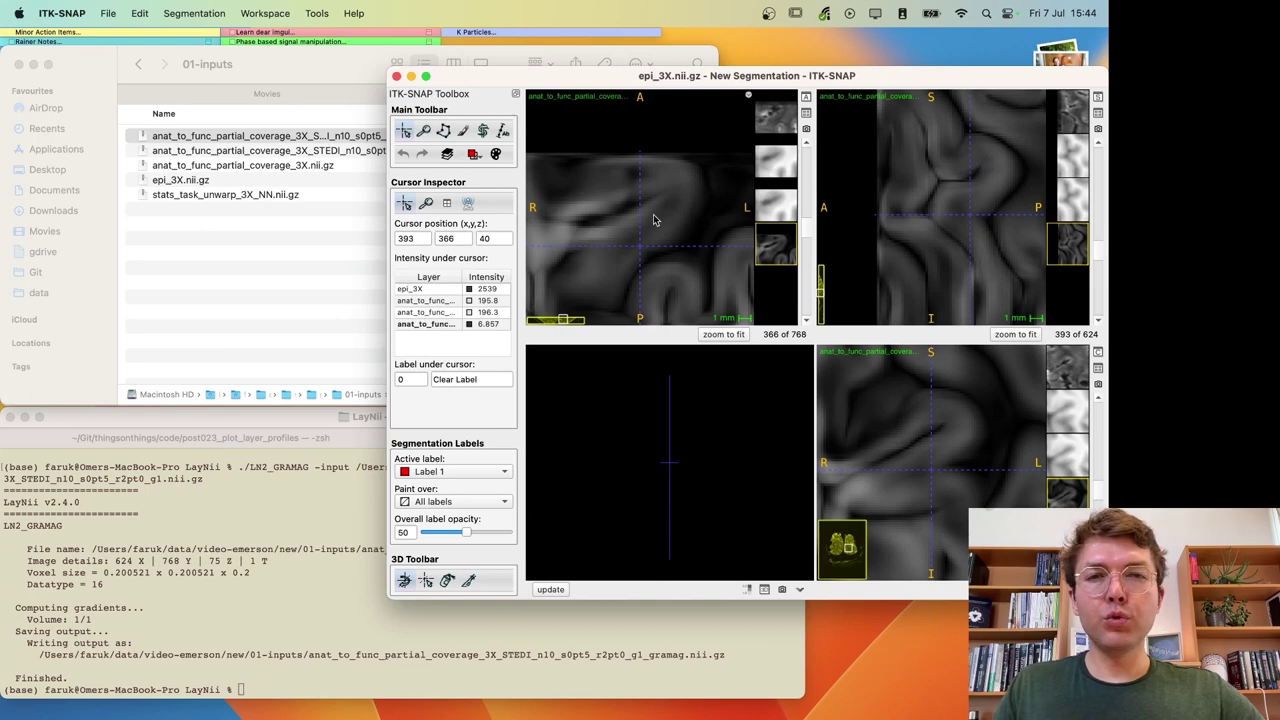
click(239, 197)
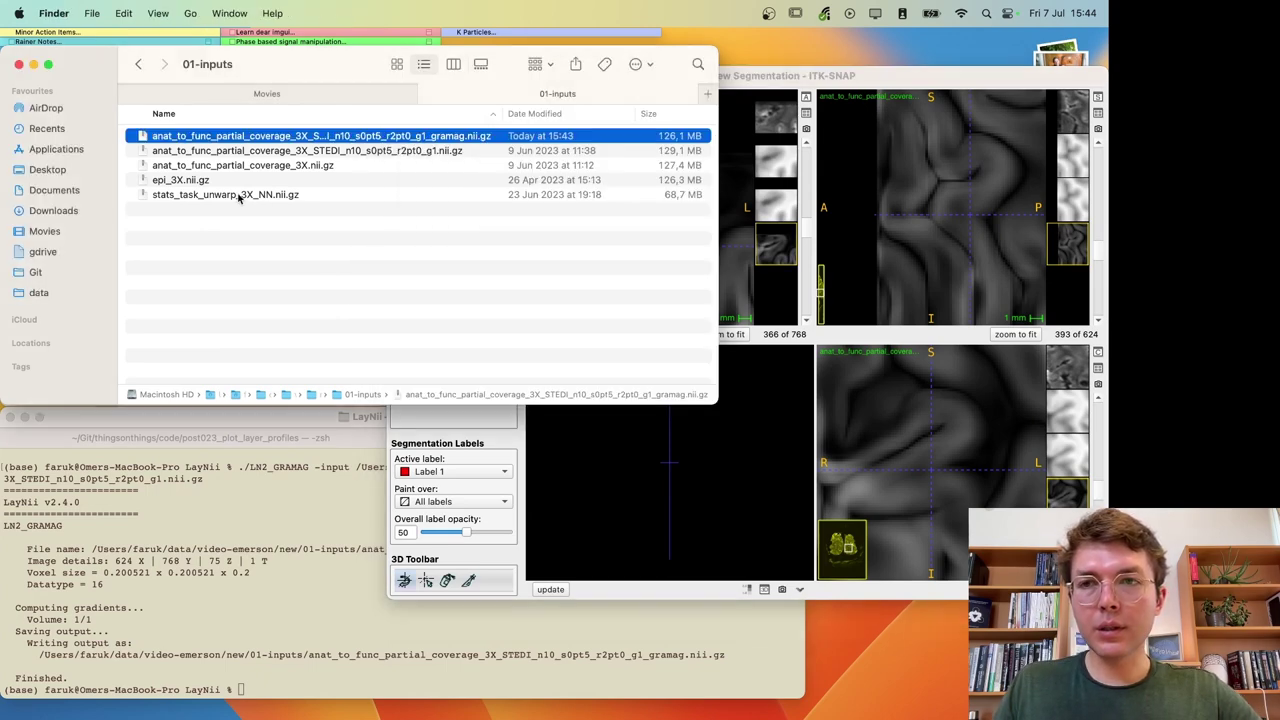
click(230, 196)
drag(167, 199, 739, 245)
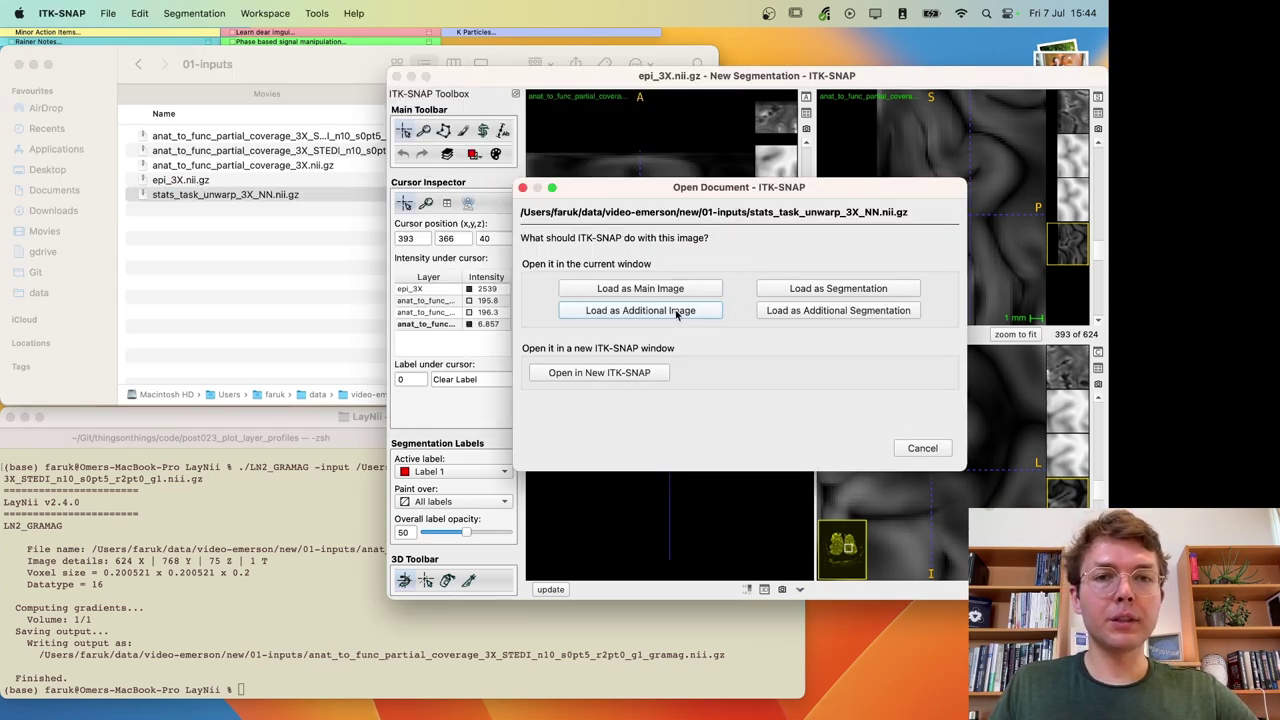
click(677, 311)
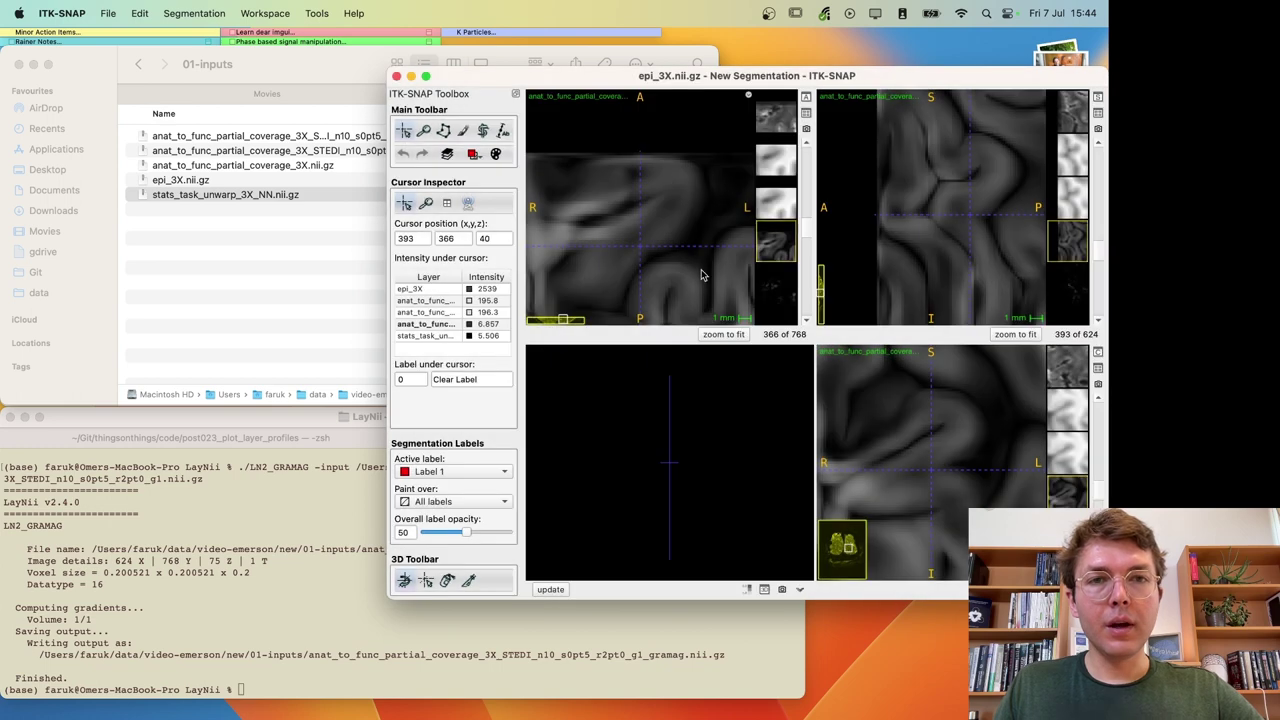
Step: Show the stats_task_unwarp_3X_NN layer and zoom in on the bright activation cluster with the cursor at 388, 366, 28
mouse_move(770, 298)
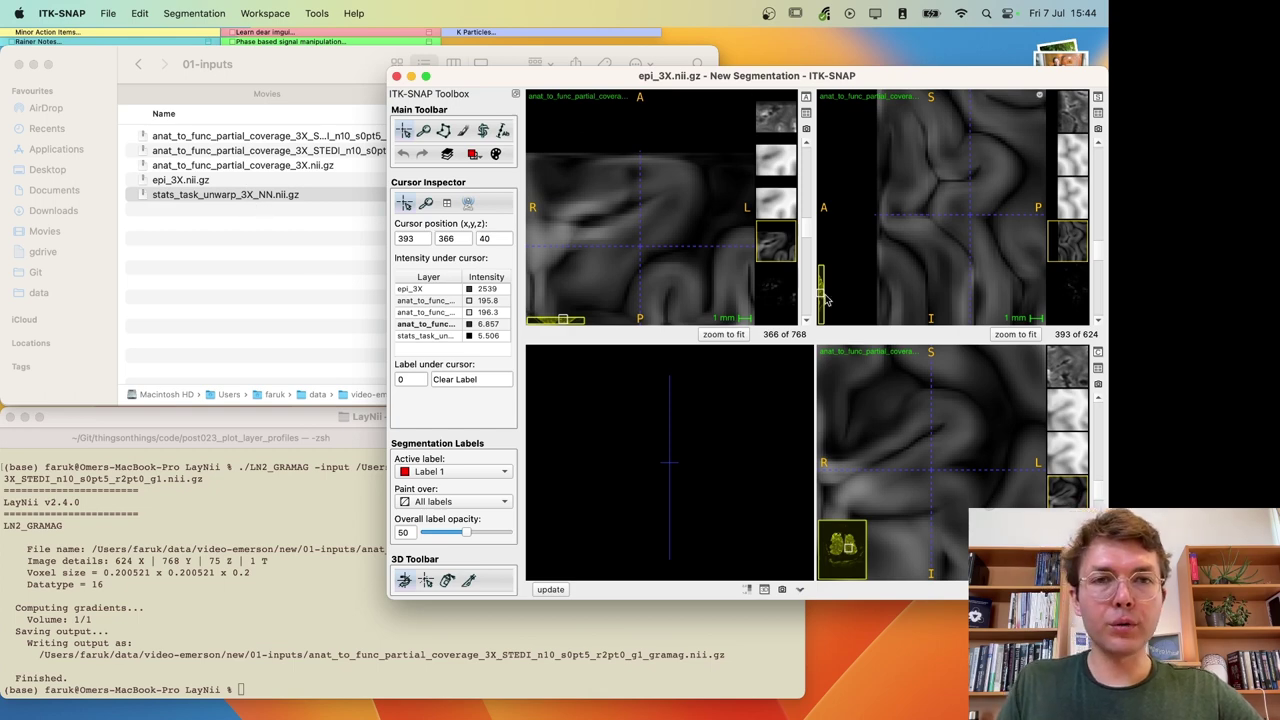
click(783, 300)
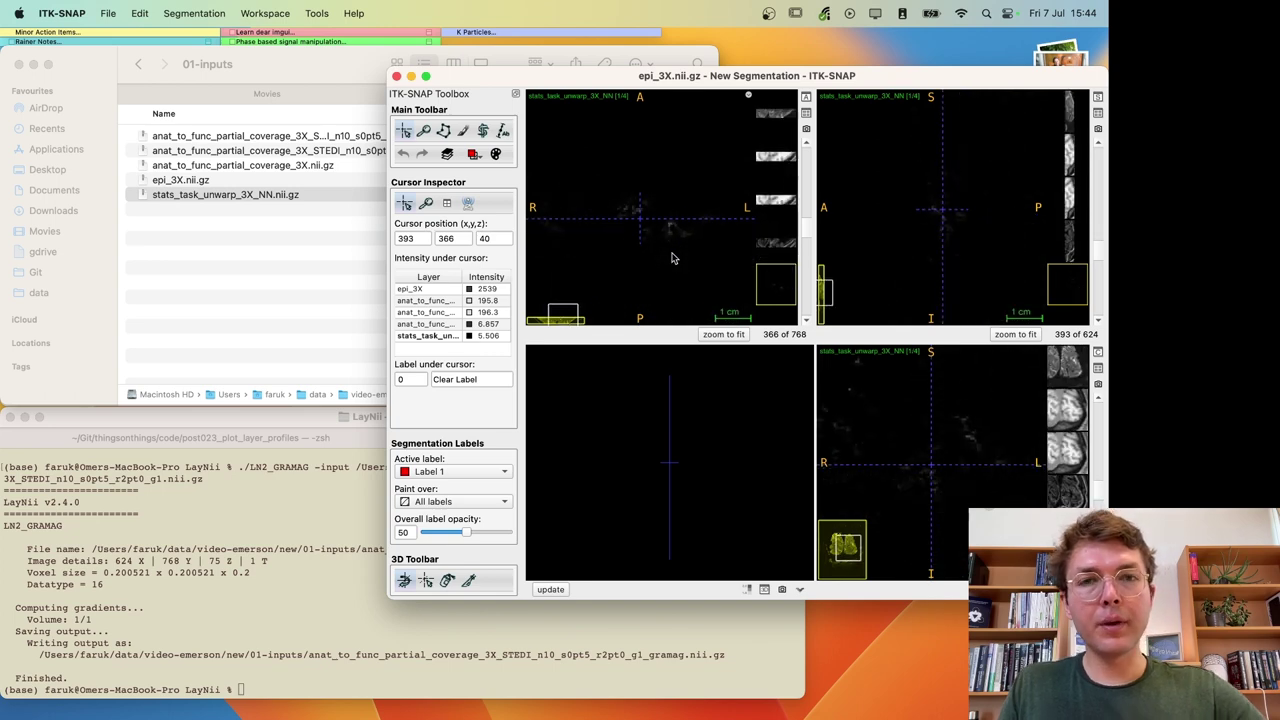
drag(643, 226, 636, 213)
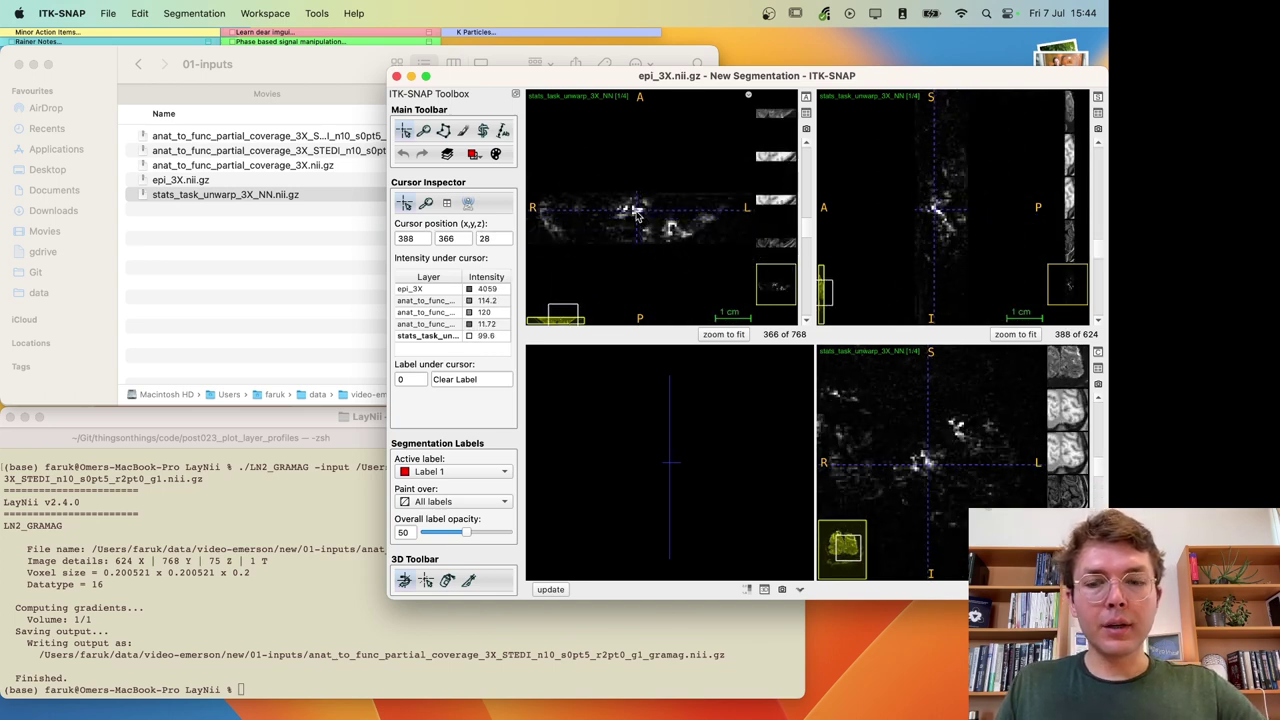
scroll(638, 215, up, 5)
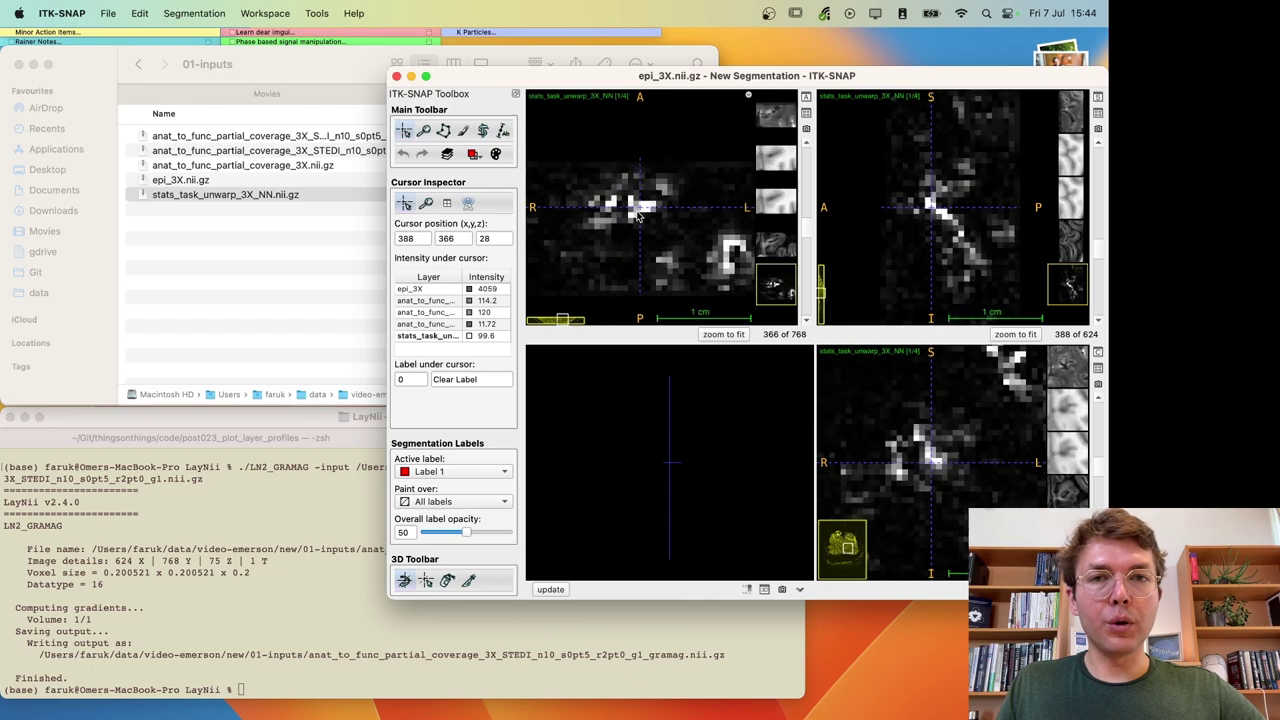
Step: Show ITK-SNAP full screen, lower the stats_task_unwarp_3X_NN layer's contrast maximum to 57.5, and place the cursor on the activation cluster at 393, 366, 29
click(426, 77)
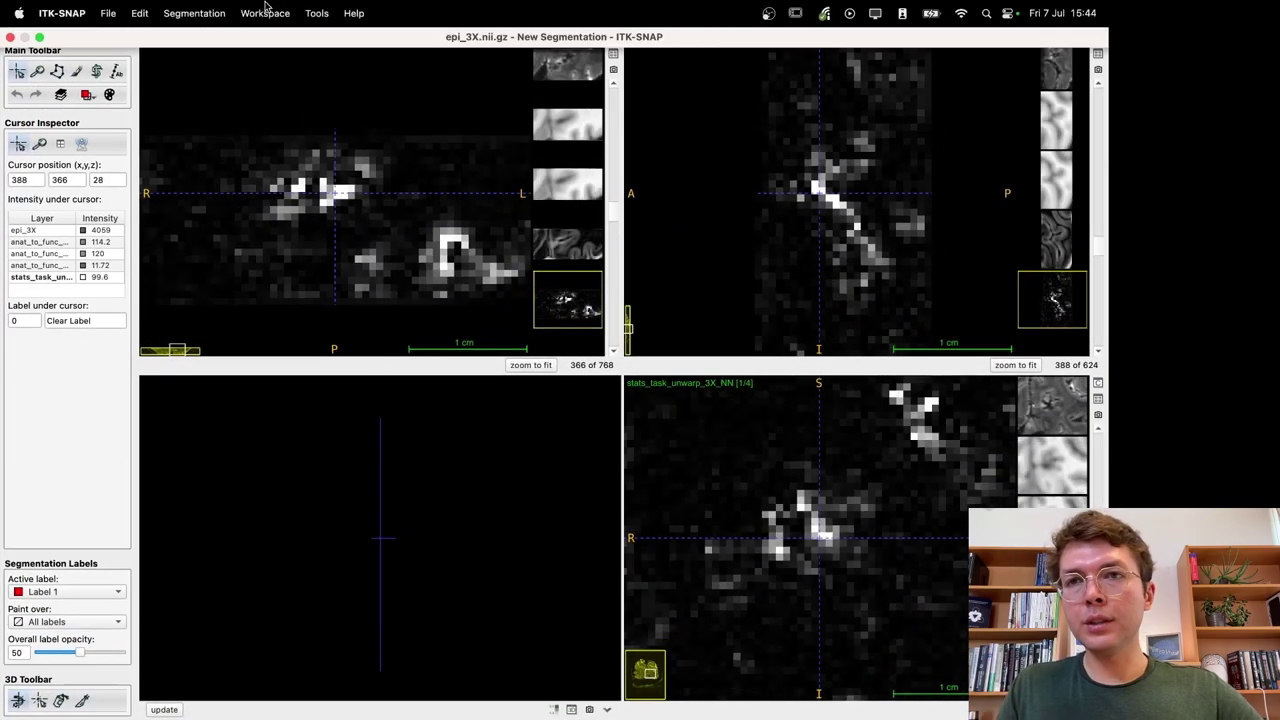
click(317, 13)
mouse_move(414, 63)
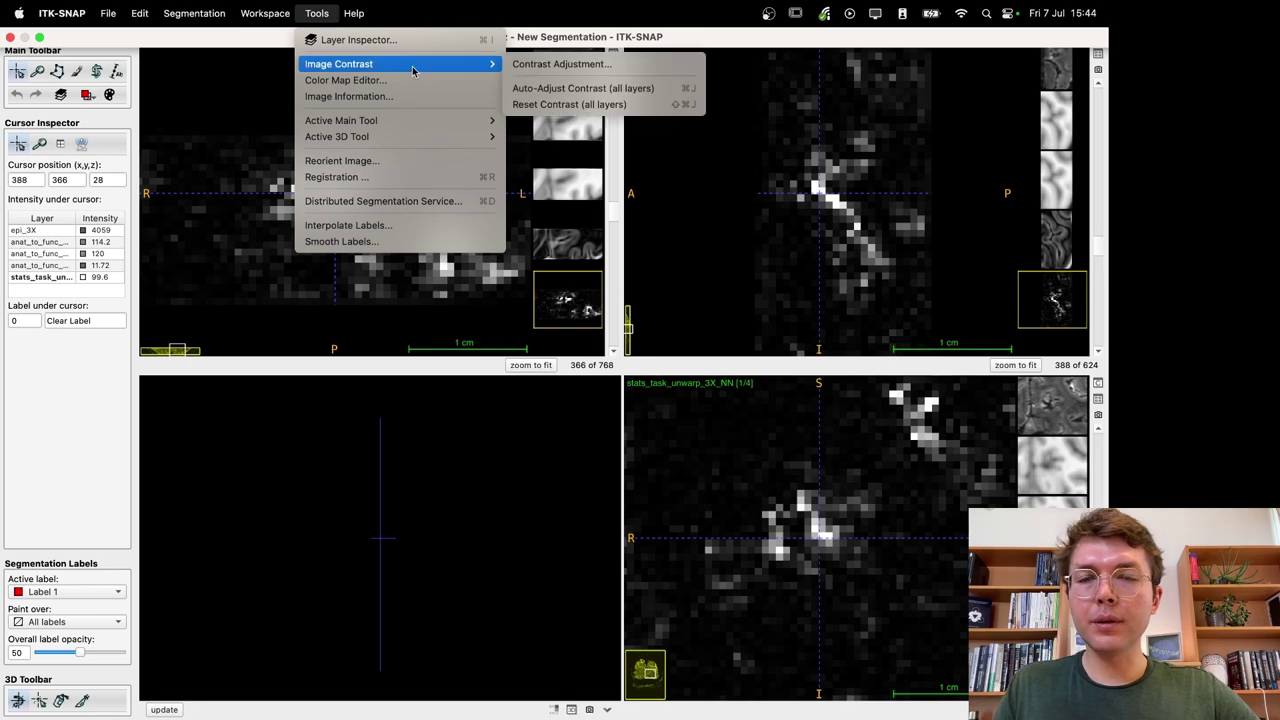
click(541, 65)
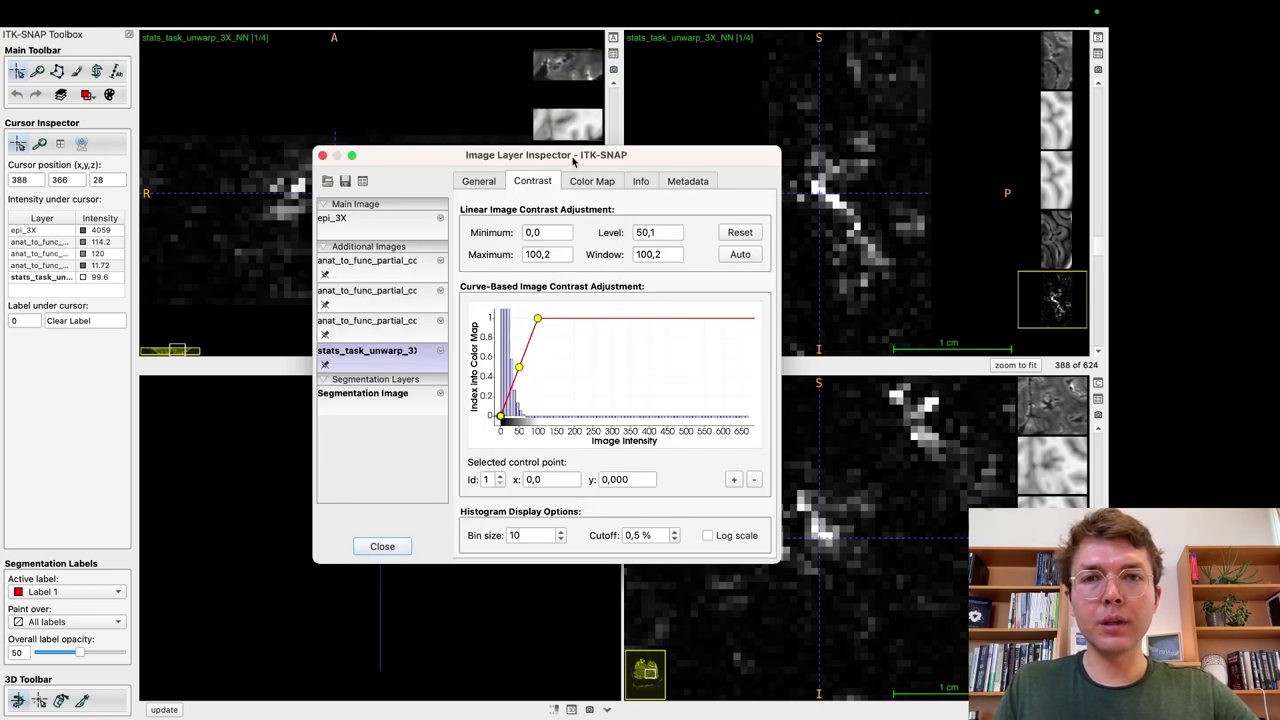
drag(574, 160, 430, 307)
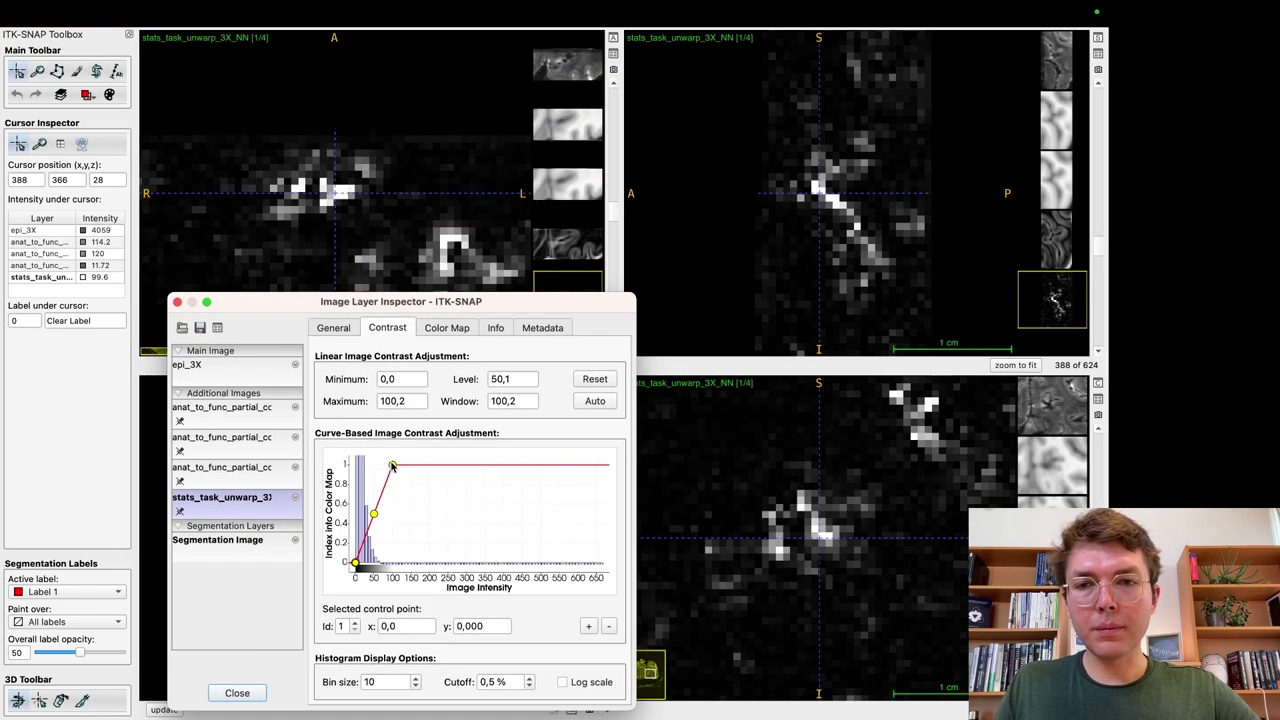
drag(392, 465, 377, 468)
click(351, 193)
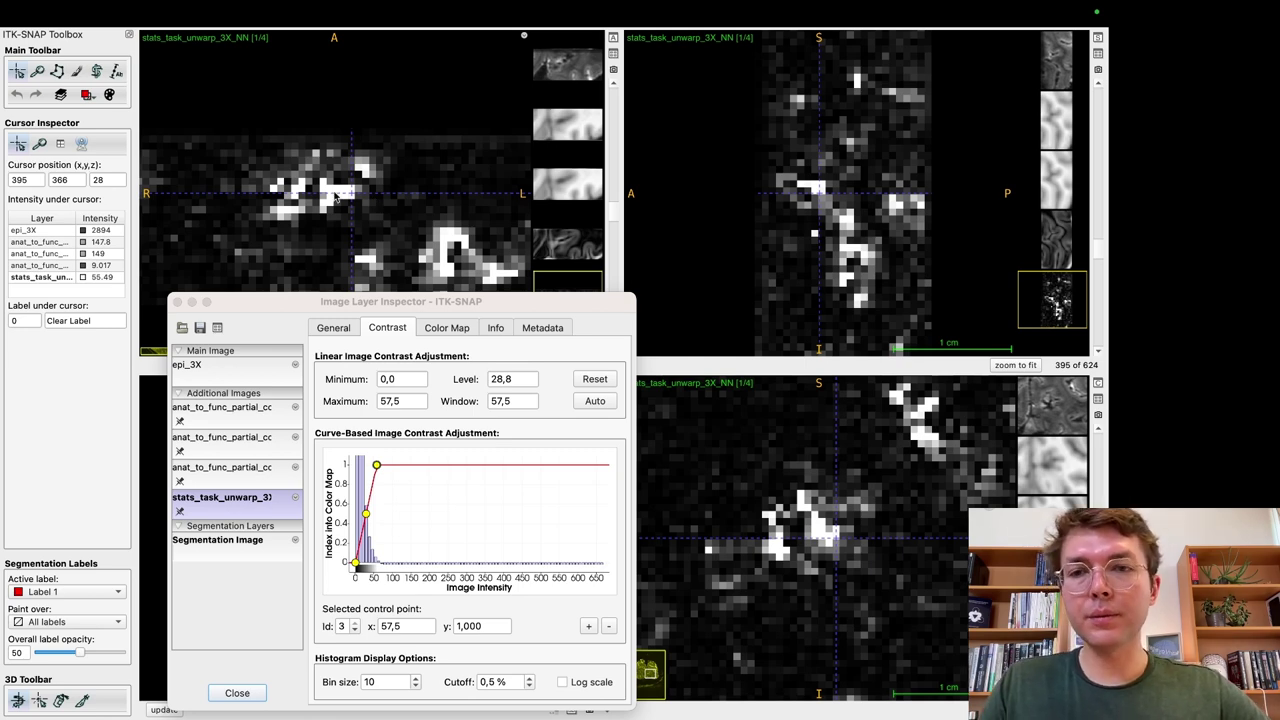
drag(350, 203, 347, 197)
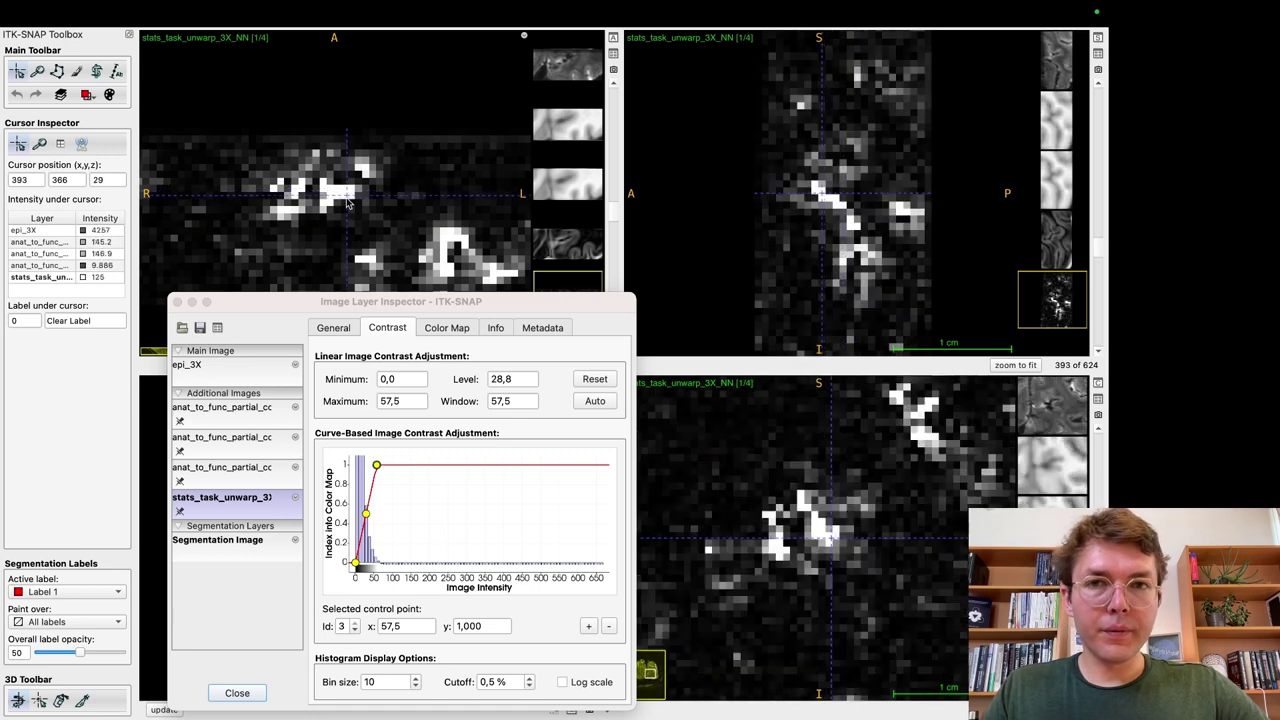
Step: Display the stats_task_unwarp_3X_NN layer as an overlay
click(562, 256)
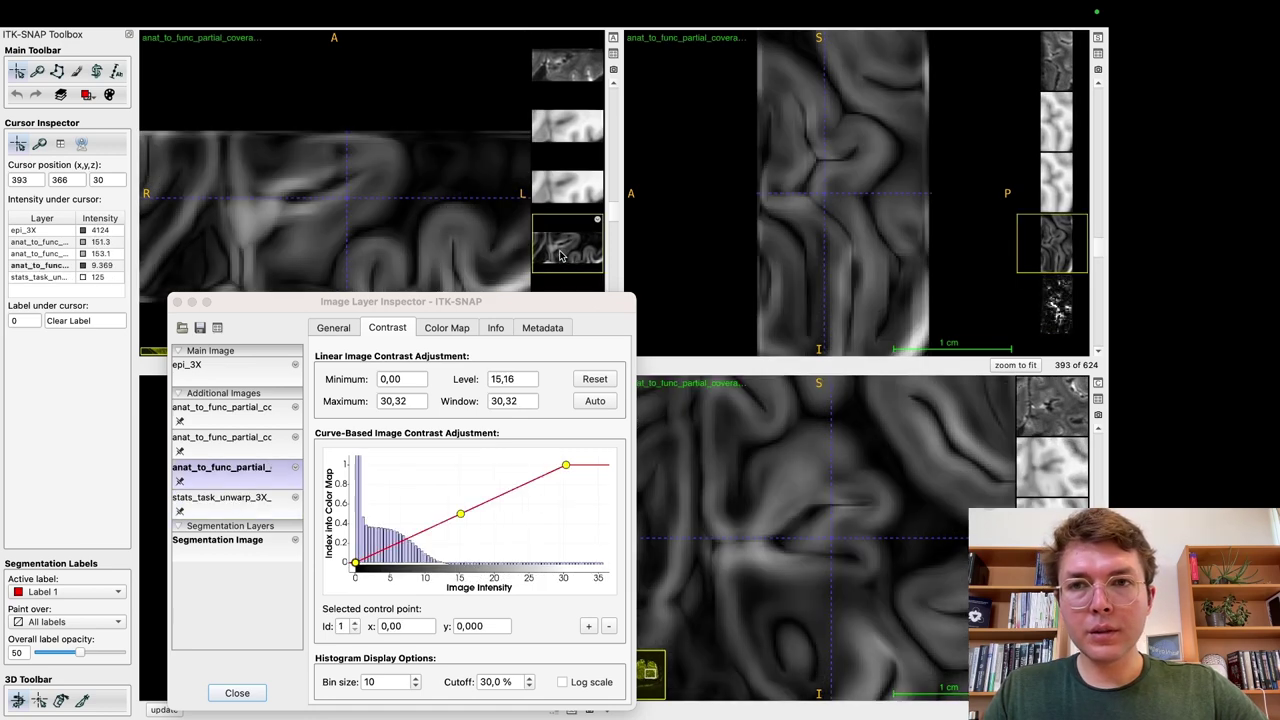
click(292, 501)
click(293, 499)
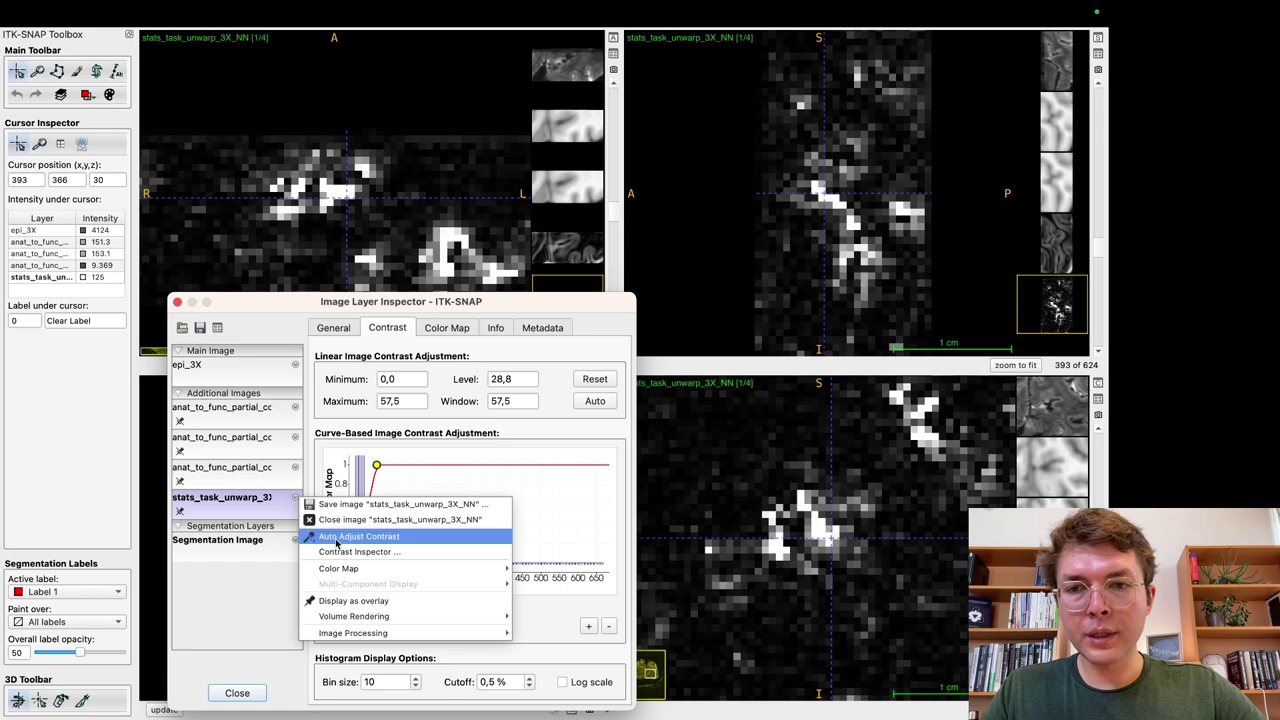
click(382, 601)
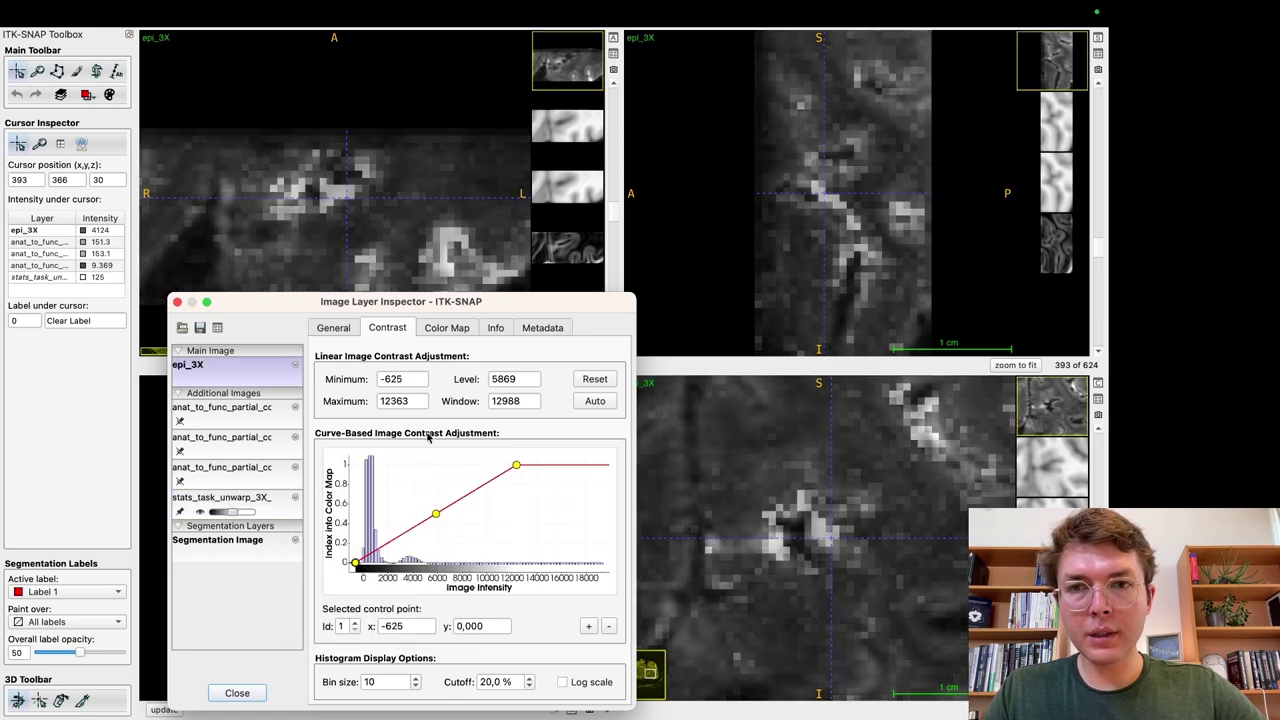
Step: Apply the Hot colormap to the statistics overlay and show it over the second anatomical layer
click(447, 327)
click(440, 392)
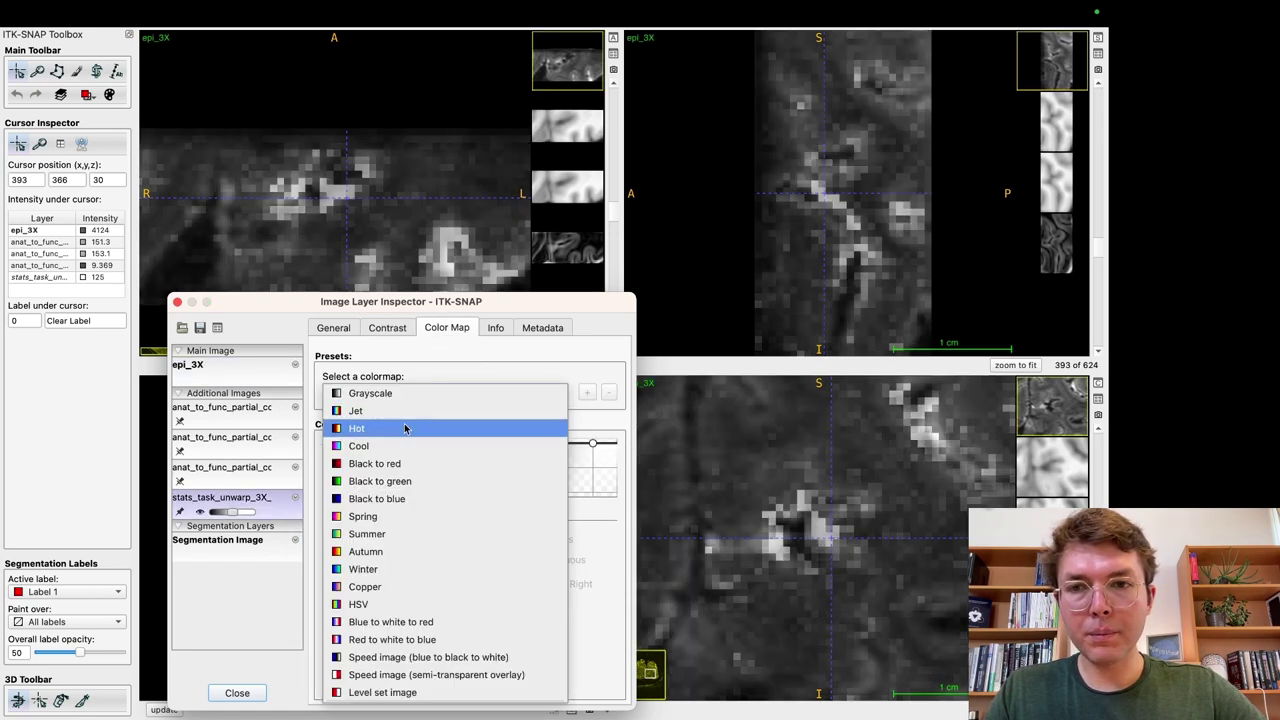
click(404, 428)
scroll(388, 182, down, 5)
scroll(388, 182, up, 4)
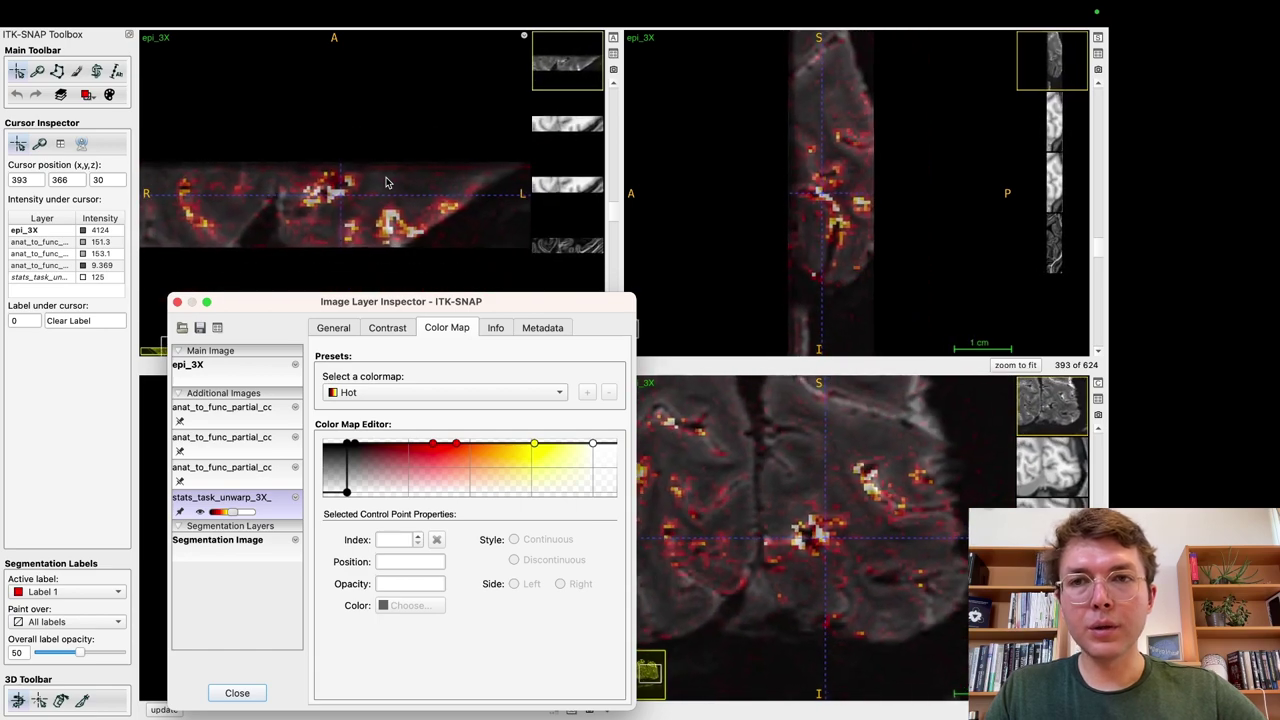
click(575, 181)
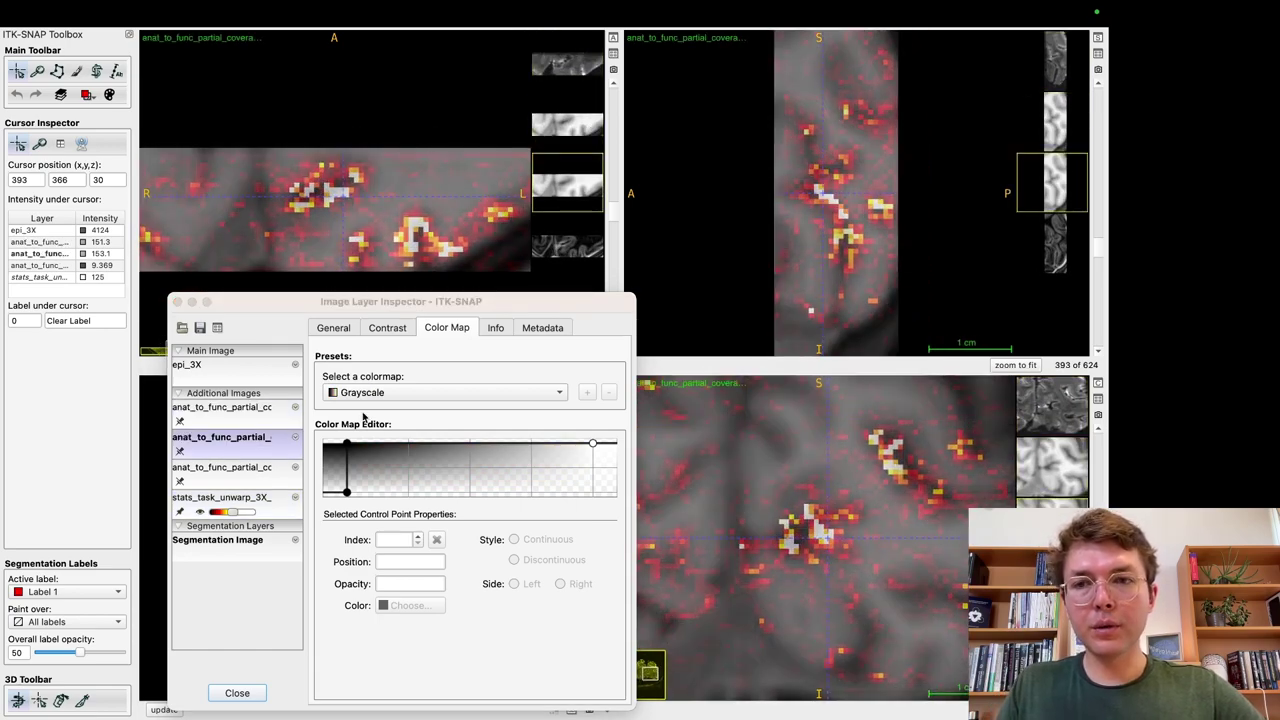
Step: Raise the statistics overlay's contrast minimum to 8.0 and place the cursor at 404, 366, 53
click(394, 329)
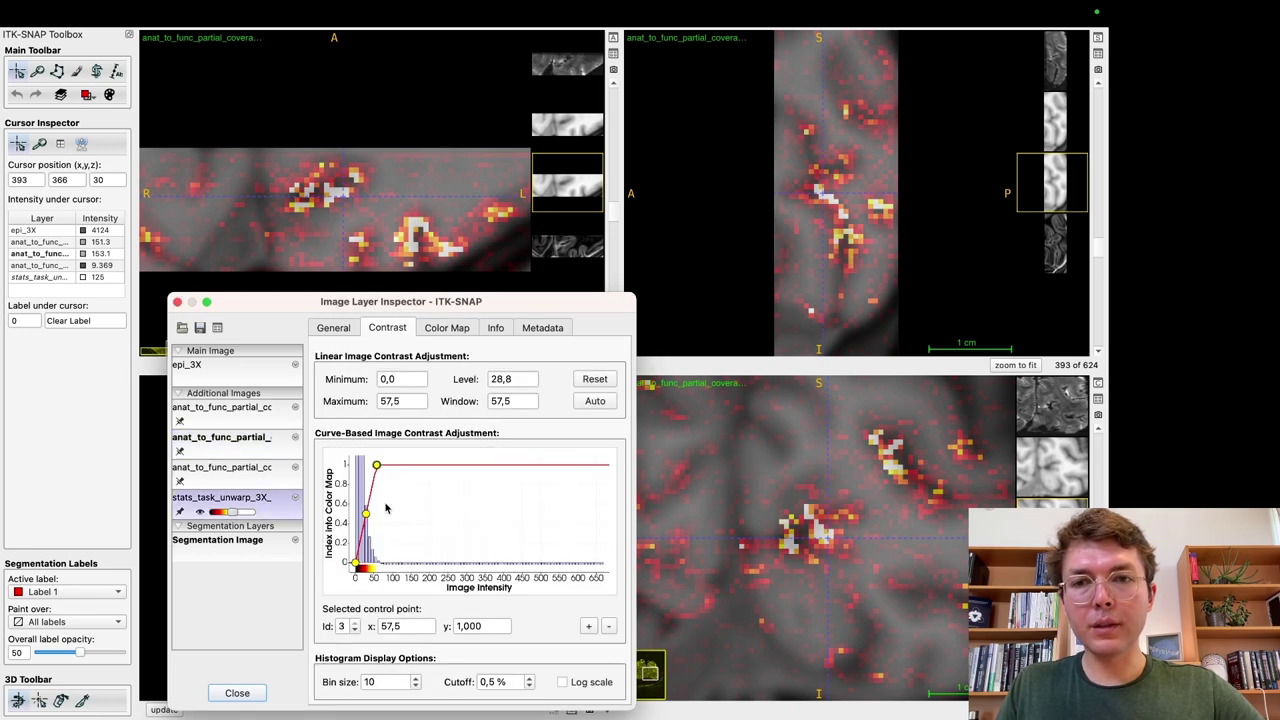
drag(407, 381, 369, 381)
text(1)
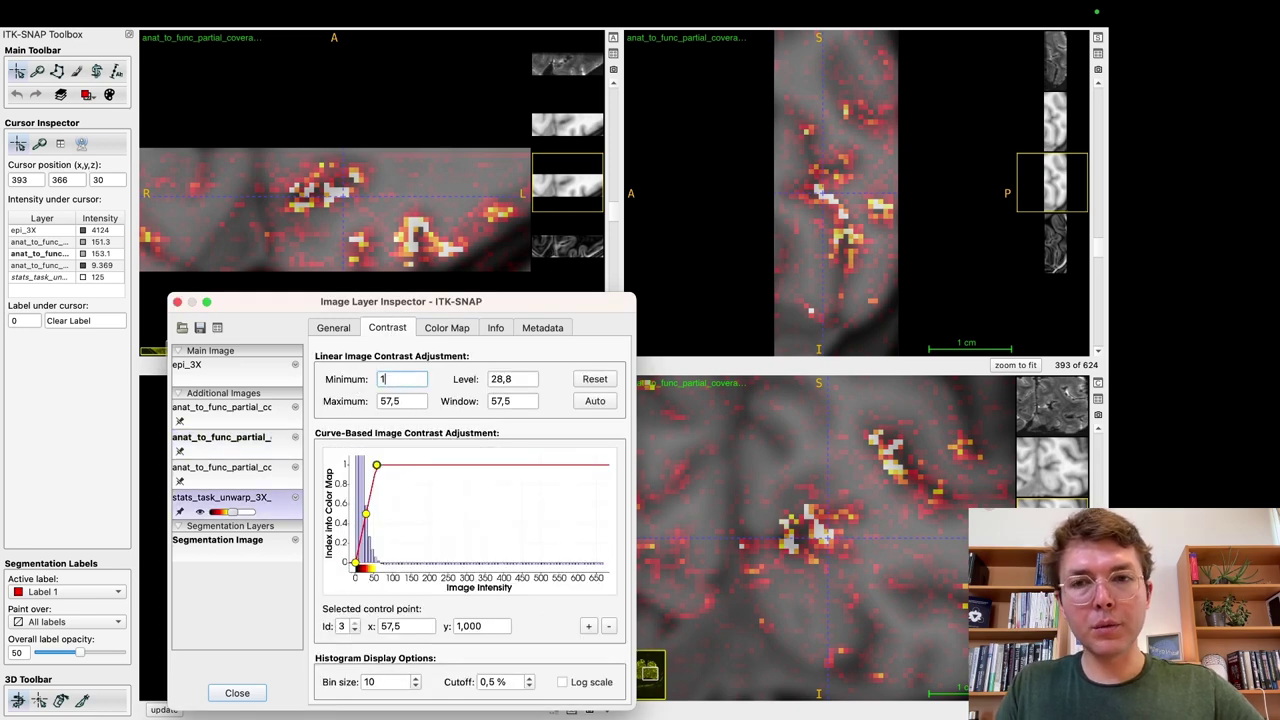
key(Return)
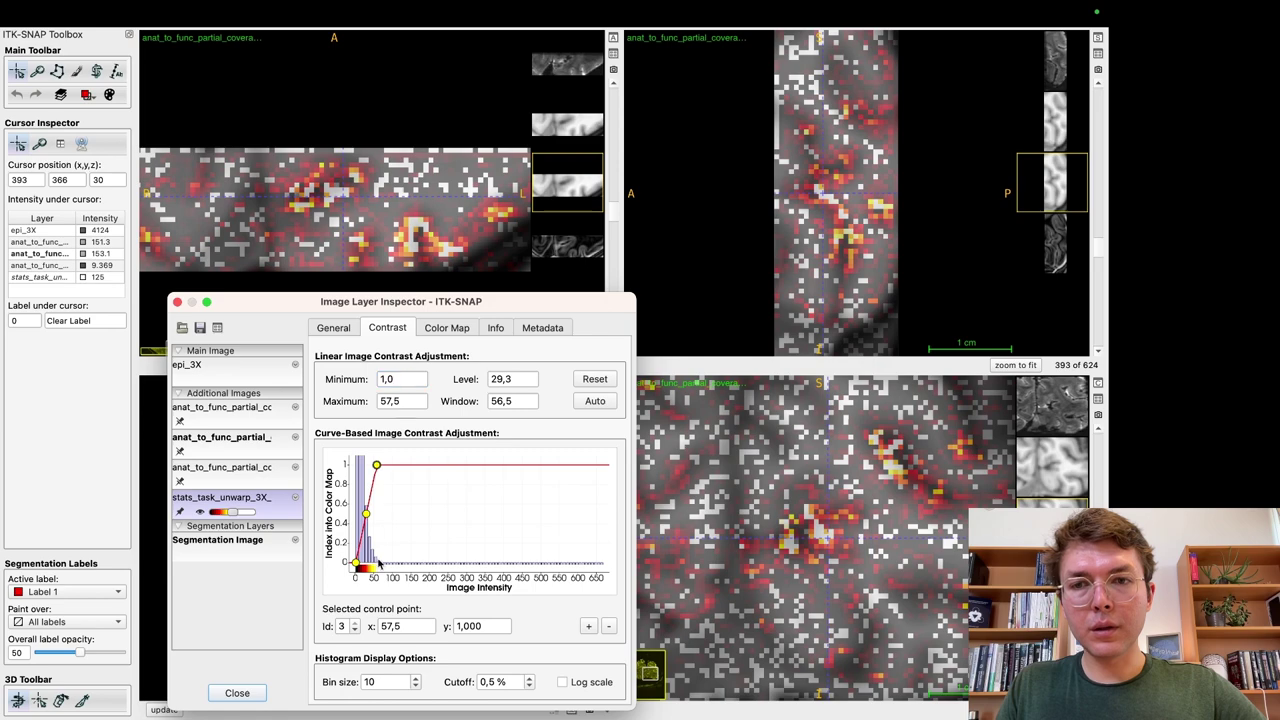
click(356, 564)
drag(356, 564, 358, 565)
drag(401, 199, 362, 235)
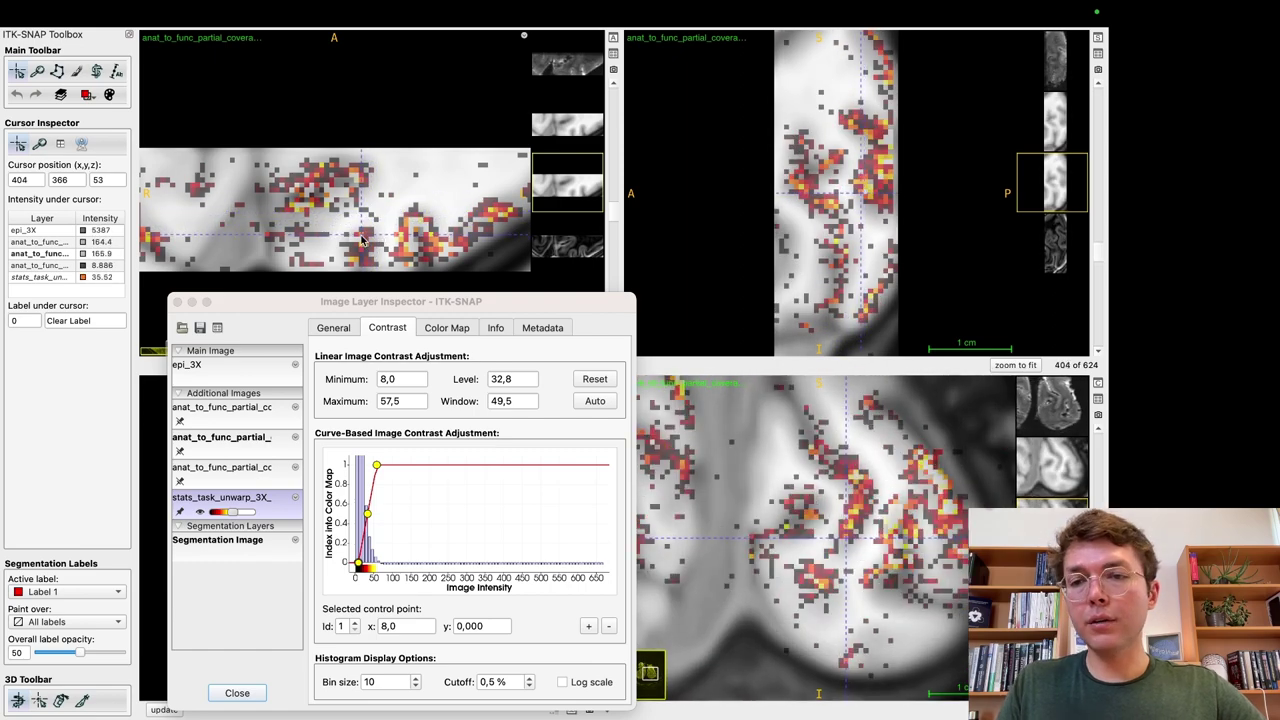
Step: Set the statistics overlay to full opacity and inspect the activation cluster against the anatomical image
click(295, 497)
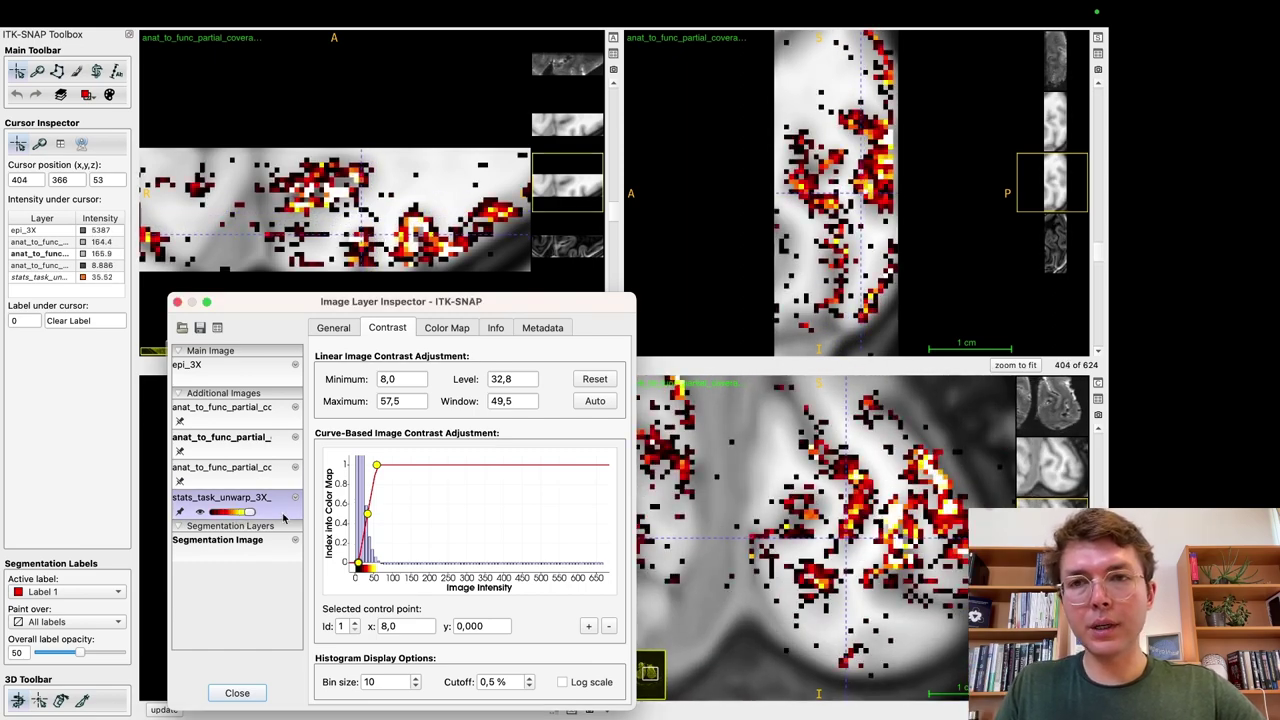
click(325, 200)
mouse_move(325, 200)
mouse_down()
mouse_move(335, 210)
mouse_move(316, 200)
mouse_move(356, 194)
mouse_move(310, 215)
mouse_up()
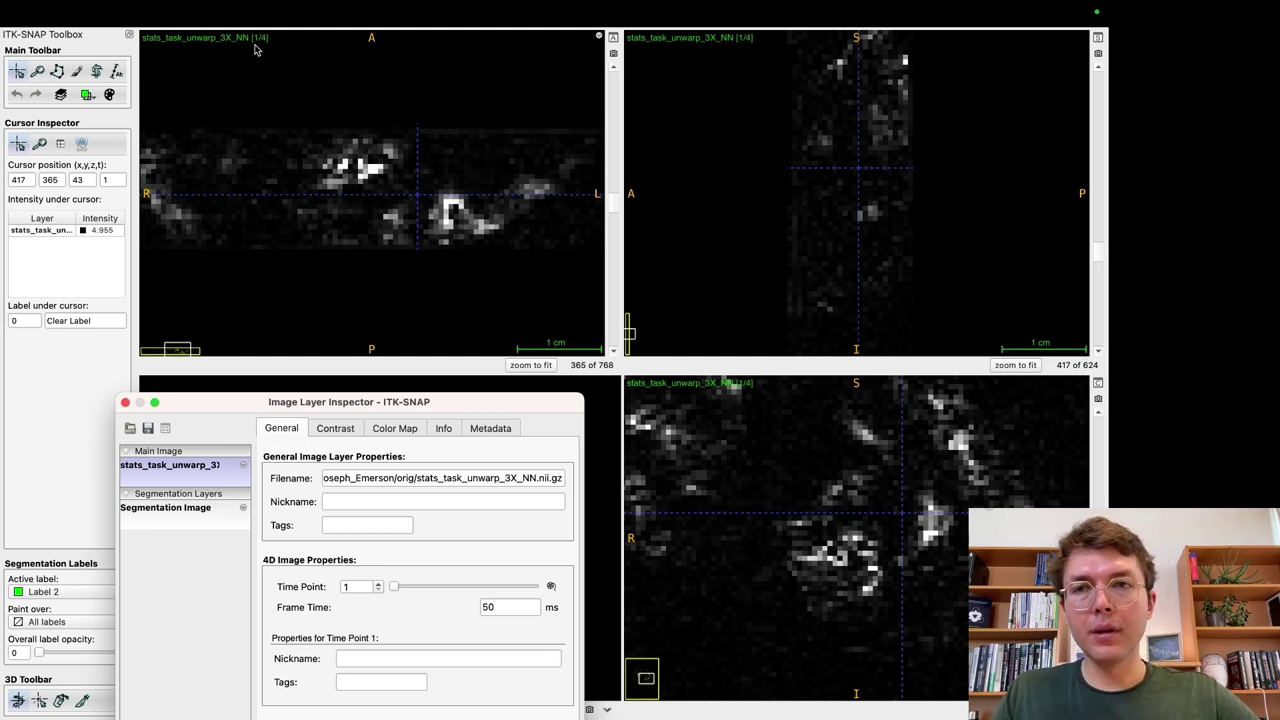
Step: Compare the activation patterns by cycling stats_task_unwarp_3X_NN through time points 1 to 4 and back twice
click(378, 587)
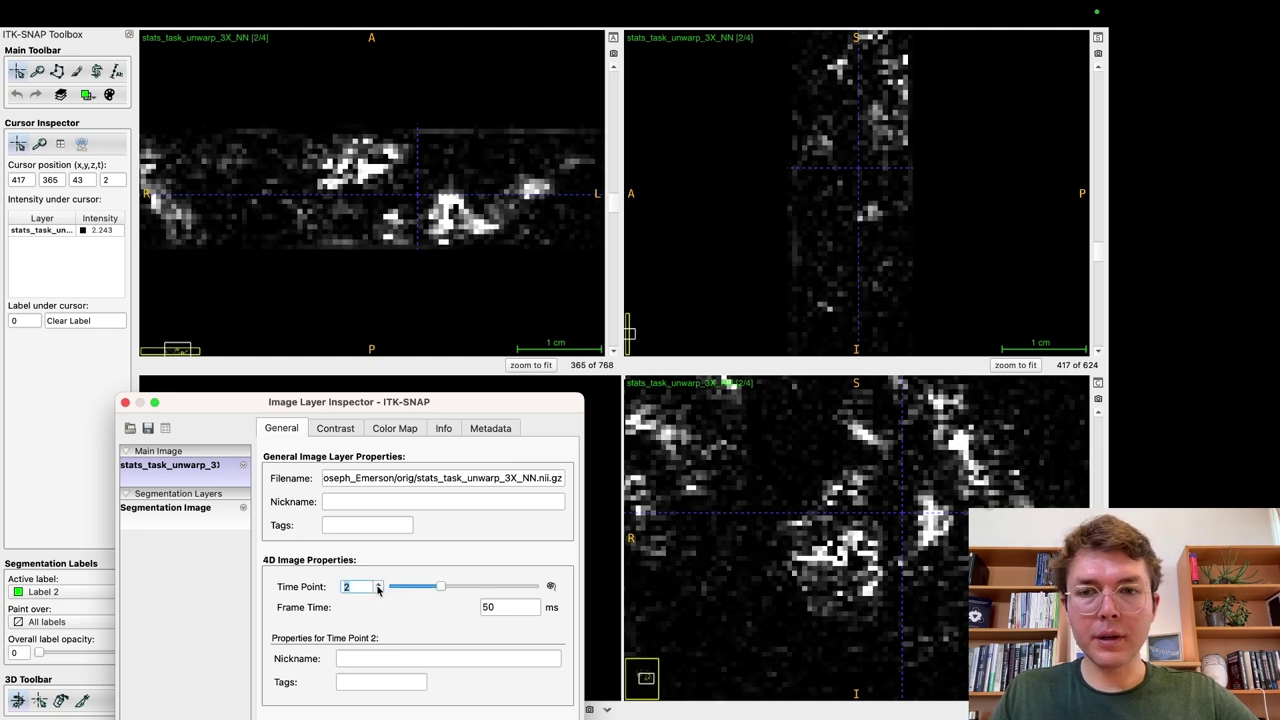
click(378, 587)
click(378, 584)
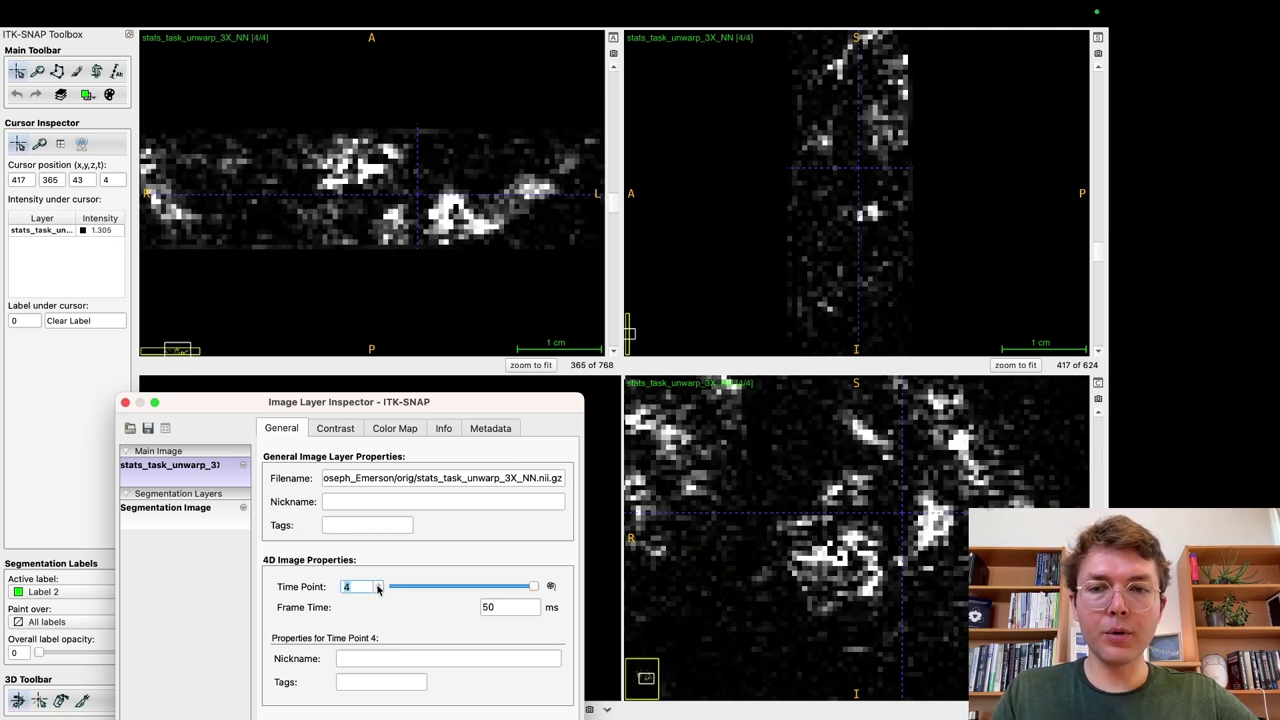
click(379, 591)
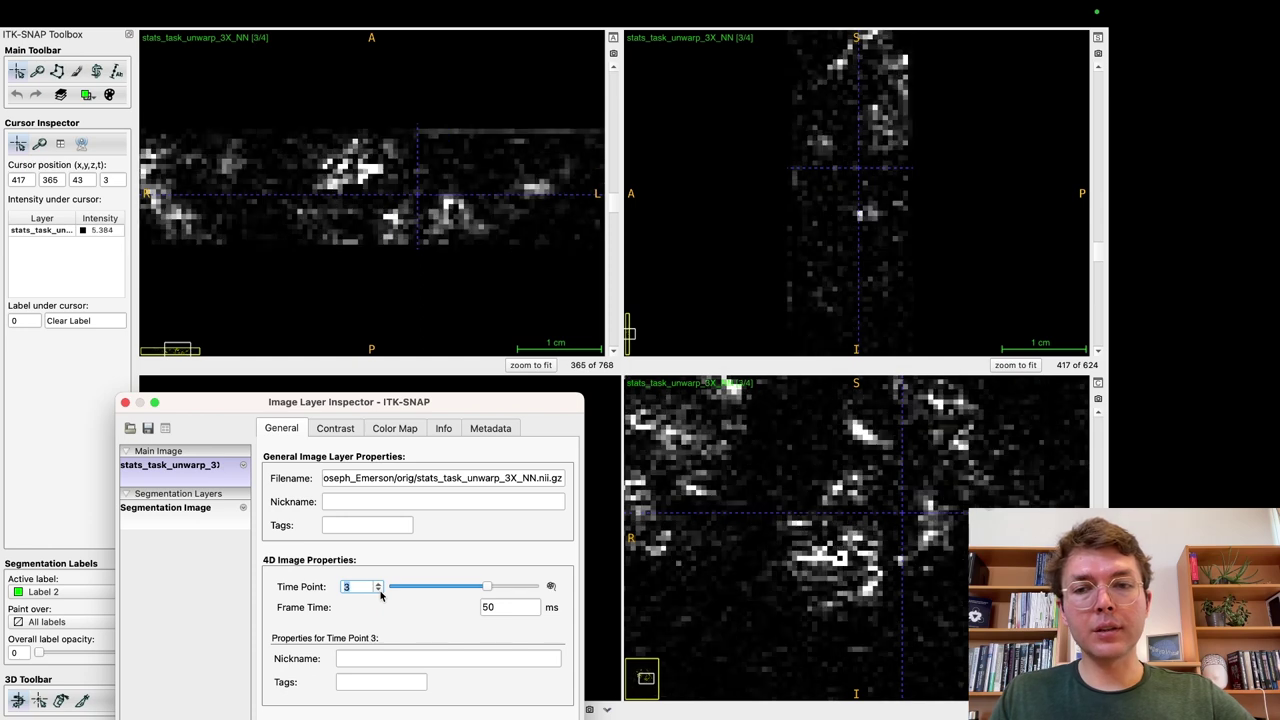
click(379, 591)
click(379, 591)
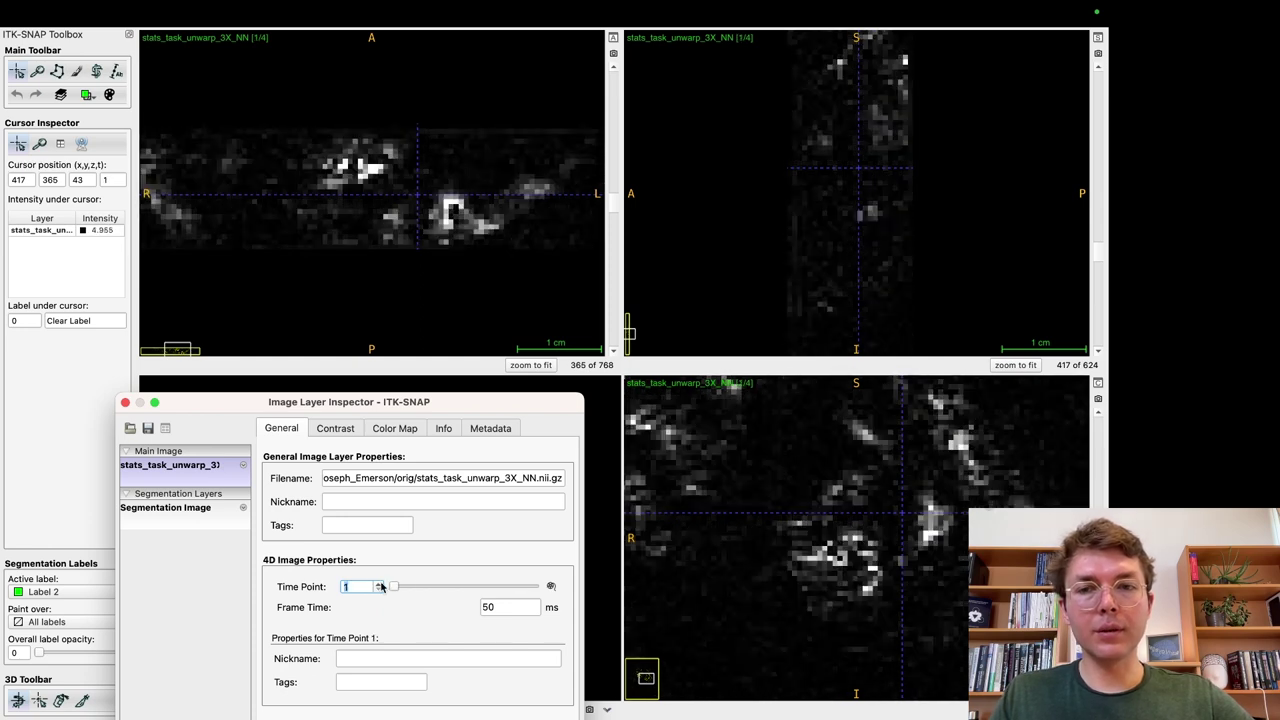
click(380, 584)
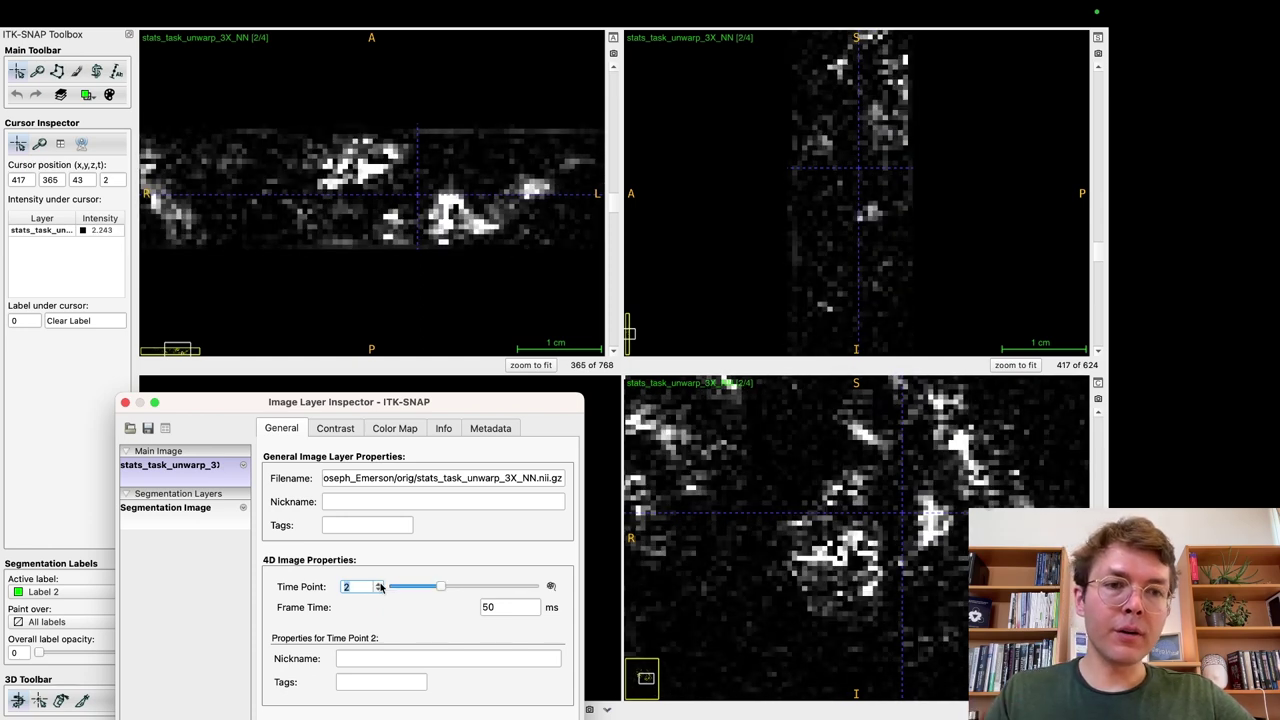
click(380, 584)
click(380, 584)
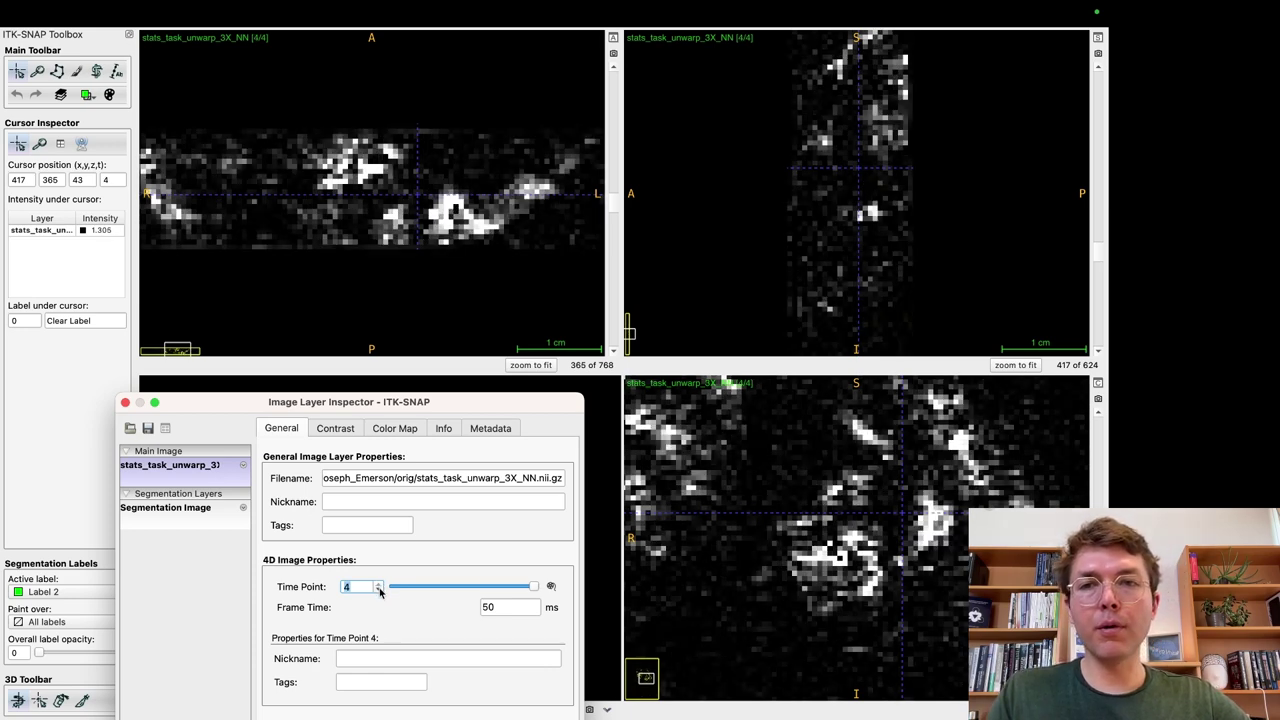
click(380, 591)
click(380, 591)
click(380, 591)
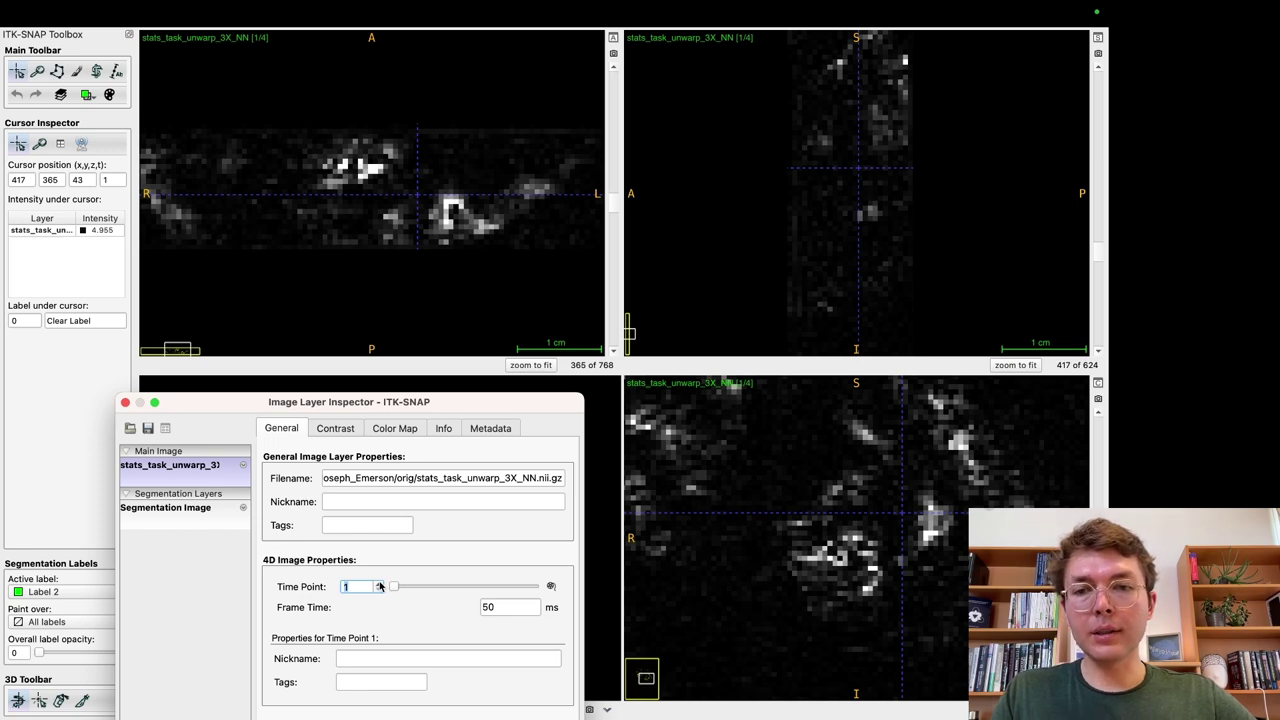
Step: Show time point 4 of the statistics image and place the cursor on the activation cluster at 386, 365, 23
click(380, 584)
click(380, 584)
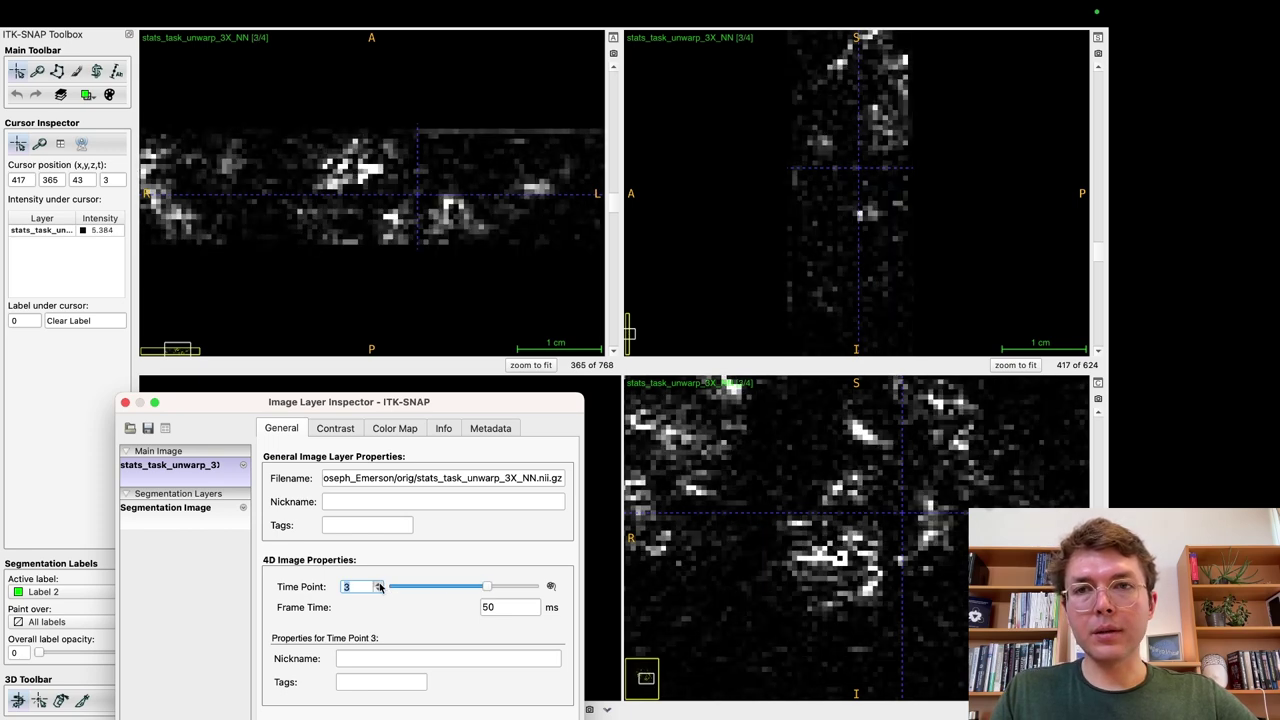
click(380, 584)
mouse_move(362, 190)
mouse_down()
mouse_move(344, 172)
mouse_move(404, 212)
mouse_move(421, 174)
mouse_move(390, 148)
mouse_move(366, 170)
mouse_up()
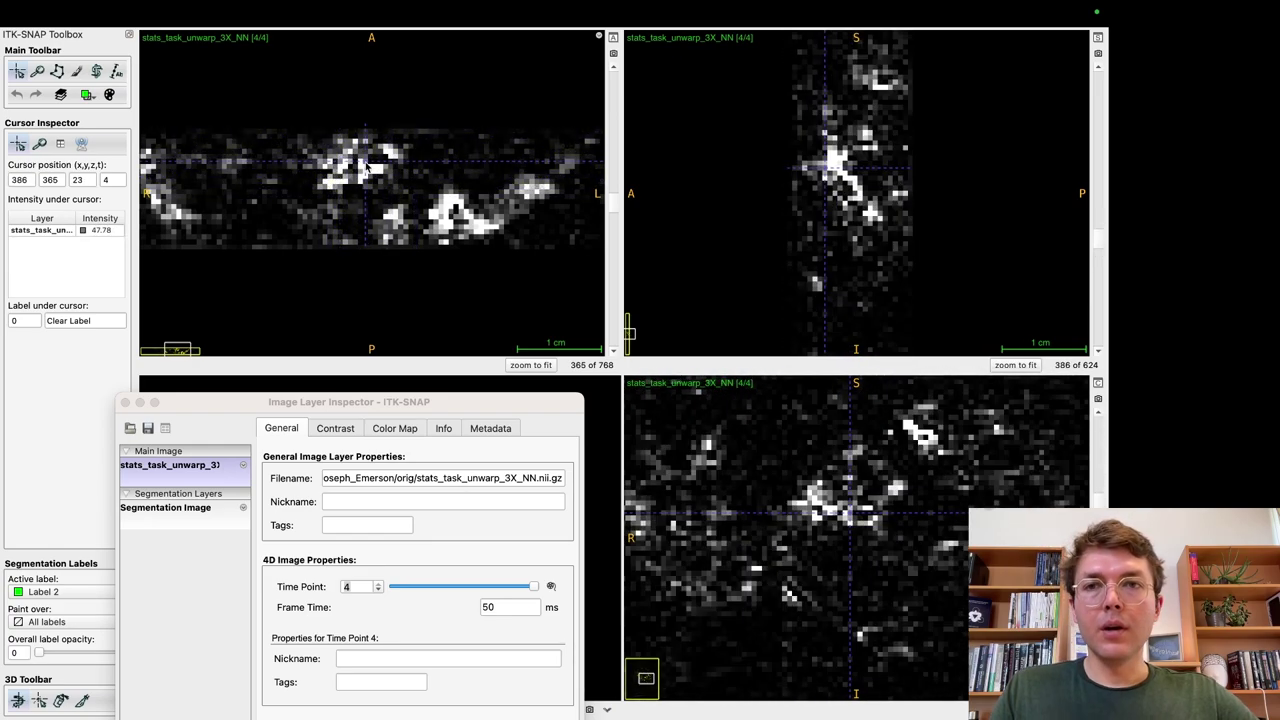
Step: Leave full screen and switch to Finder, bringing up the 01-inputs folder
mouse_move(63, 4)
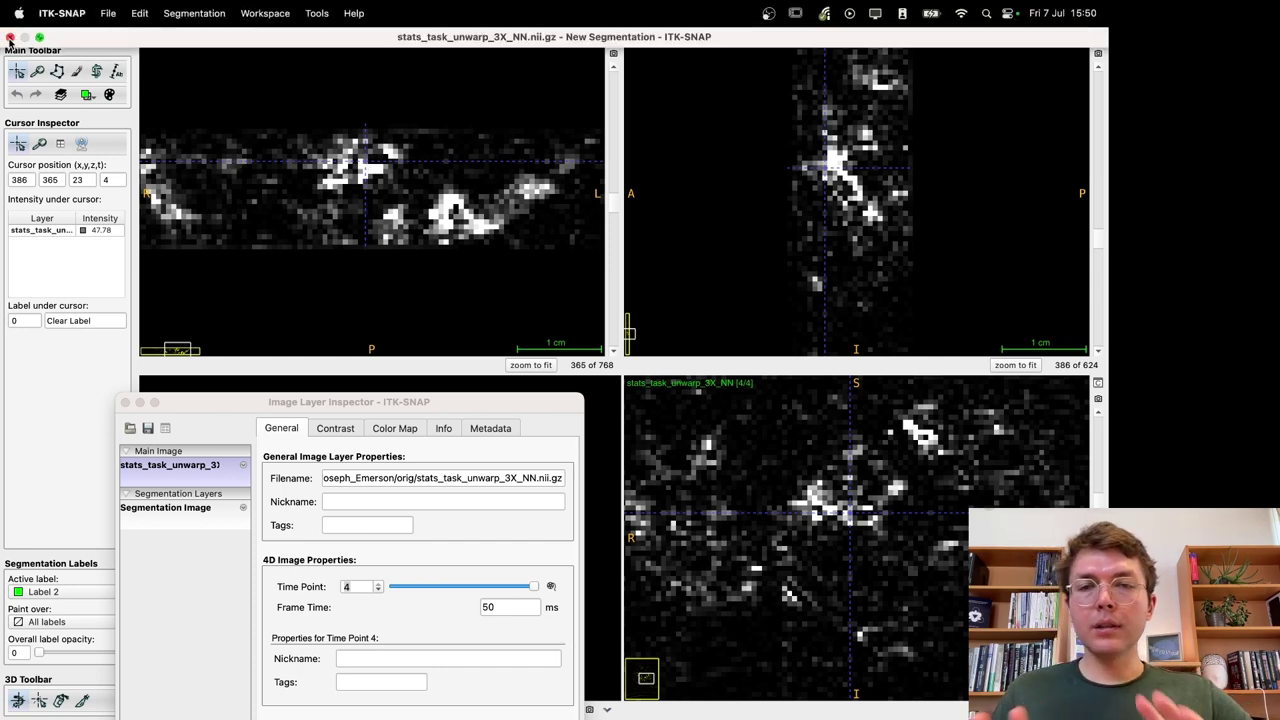
click(39, 37)
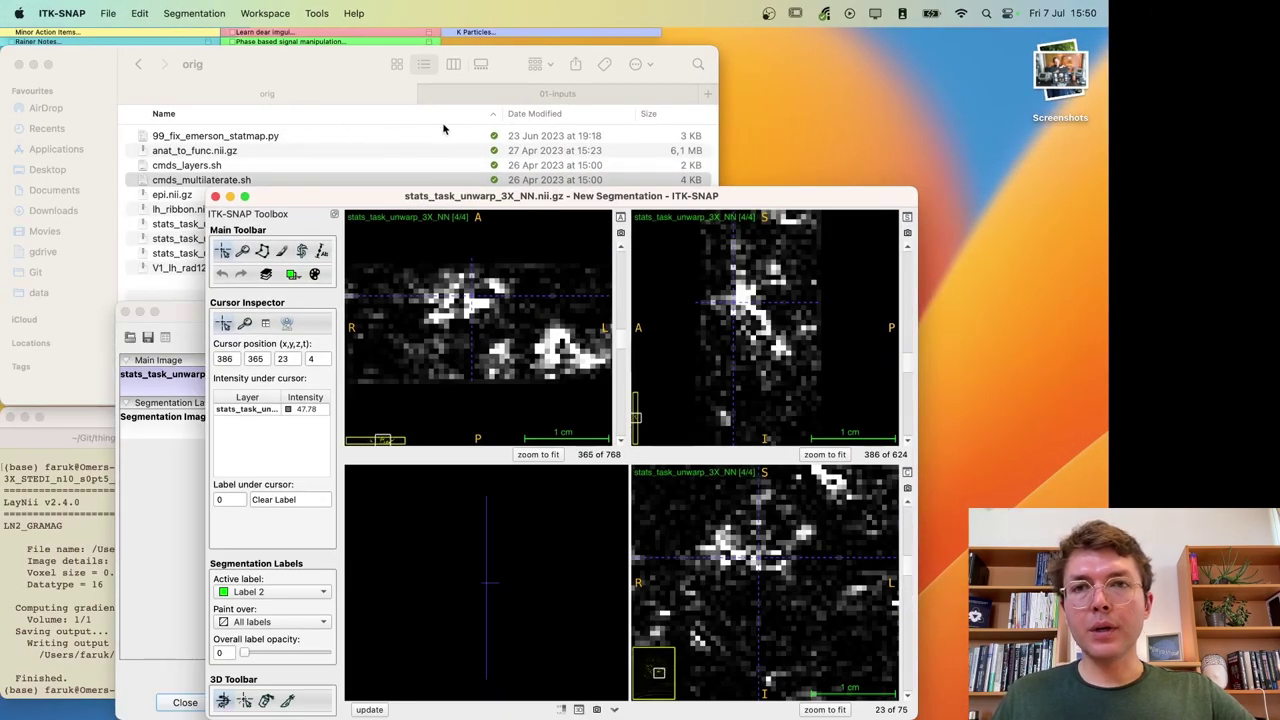
click(436, 92)
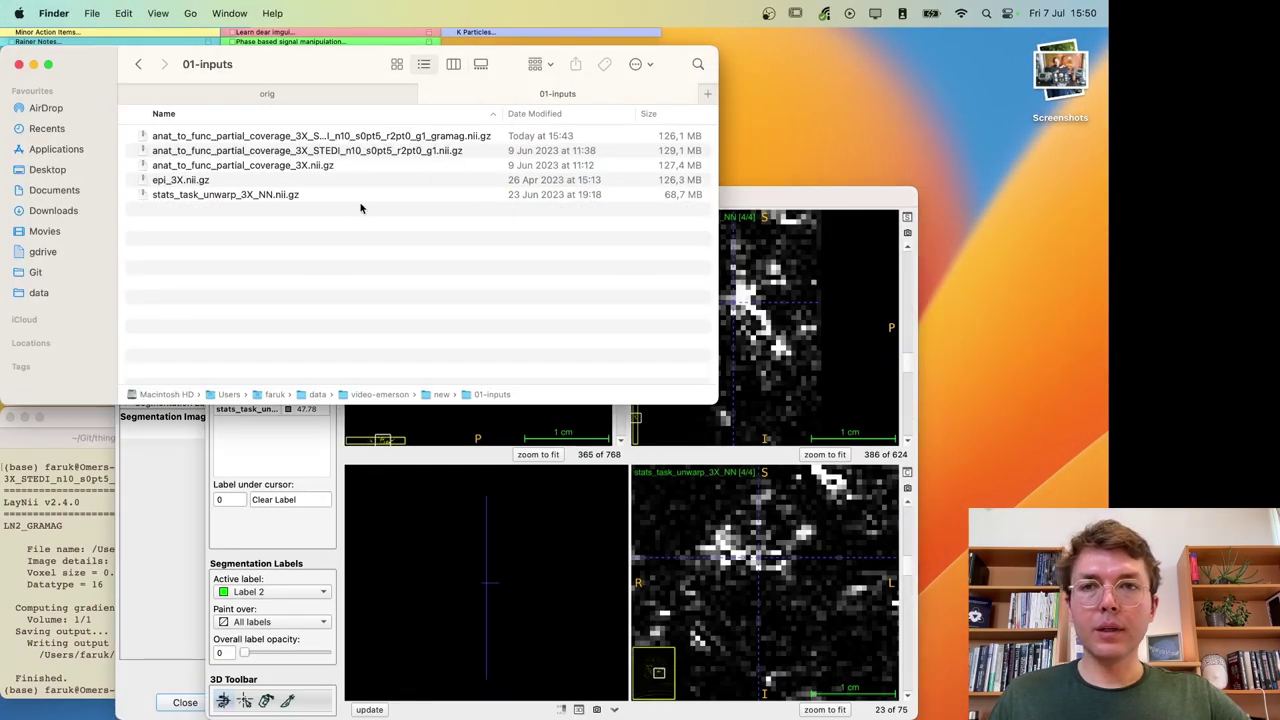
click(360, 150)
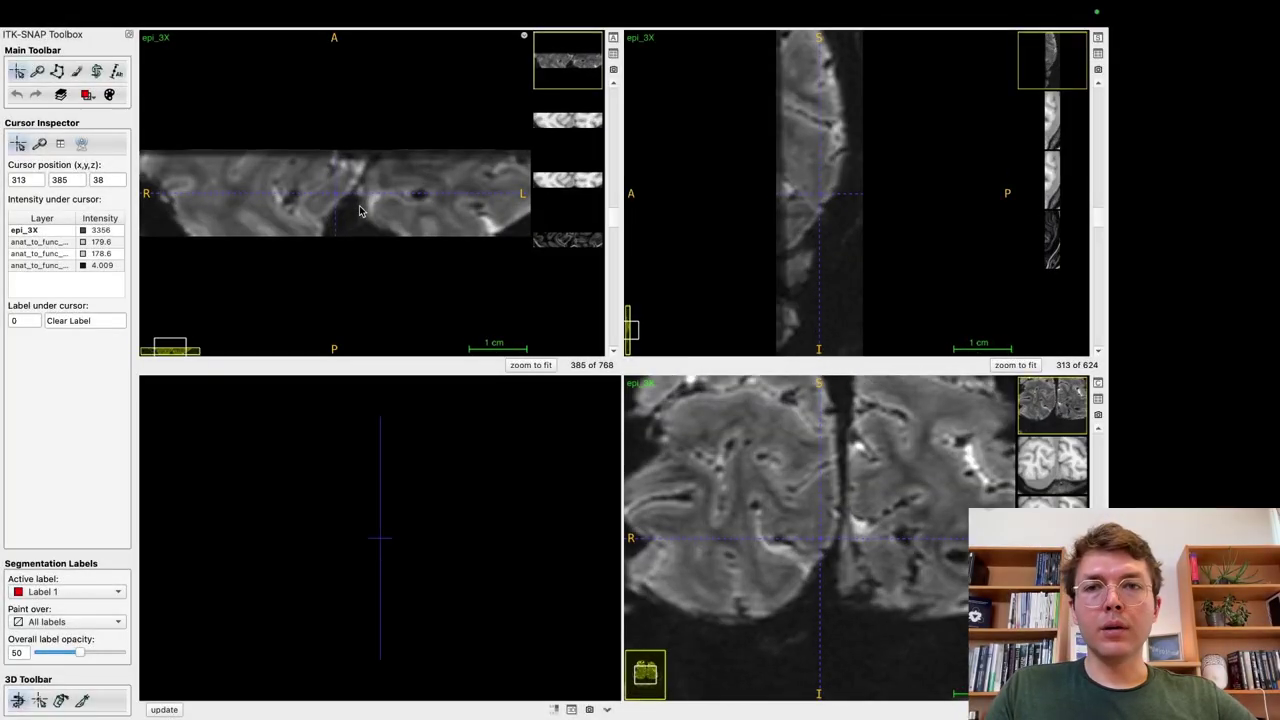
Step: Inspect the cortical folds in epi_3X, place the cursor at 360, 385, 41, and show the first anatomical layer for comparison
drag(360, 210, 418, 193)
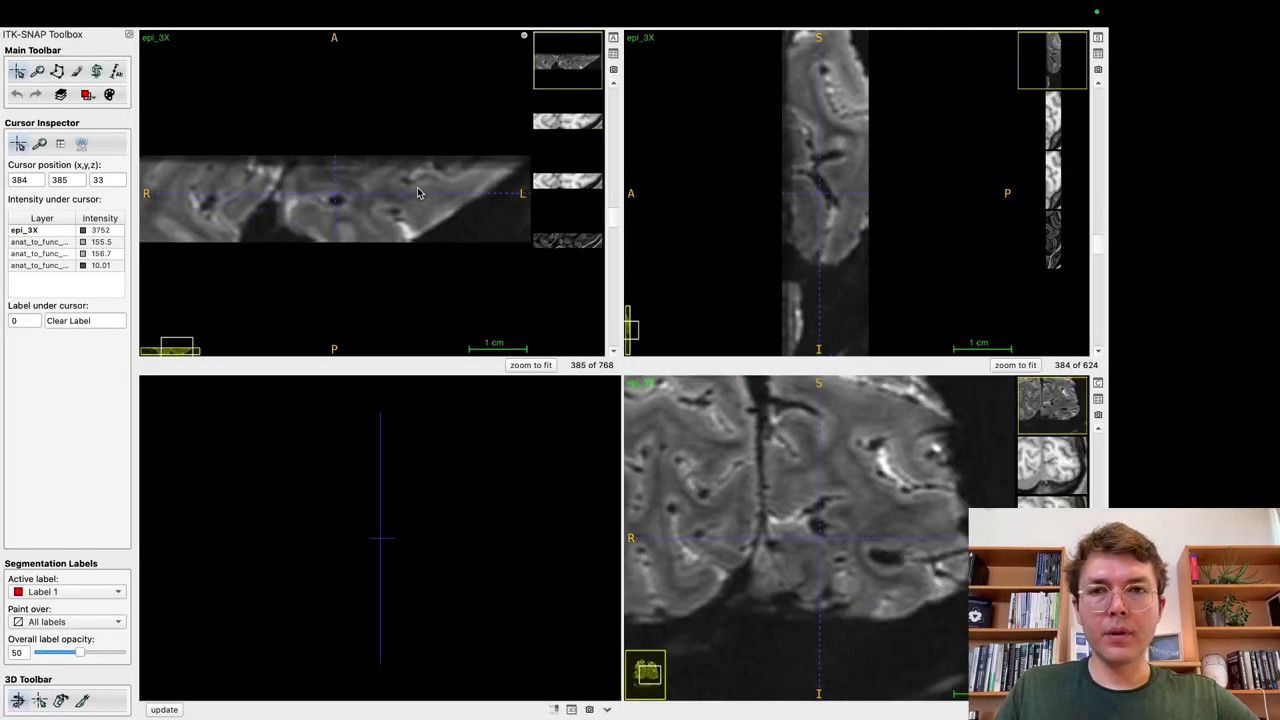
click(343, 199)
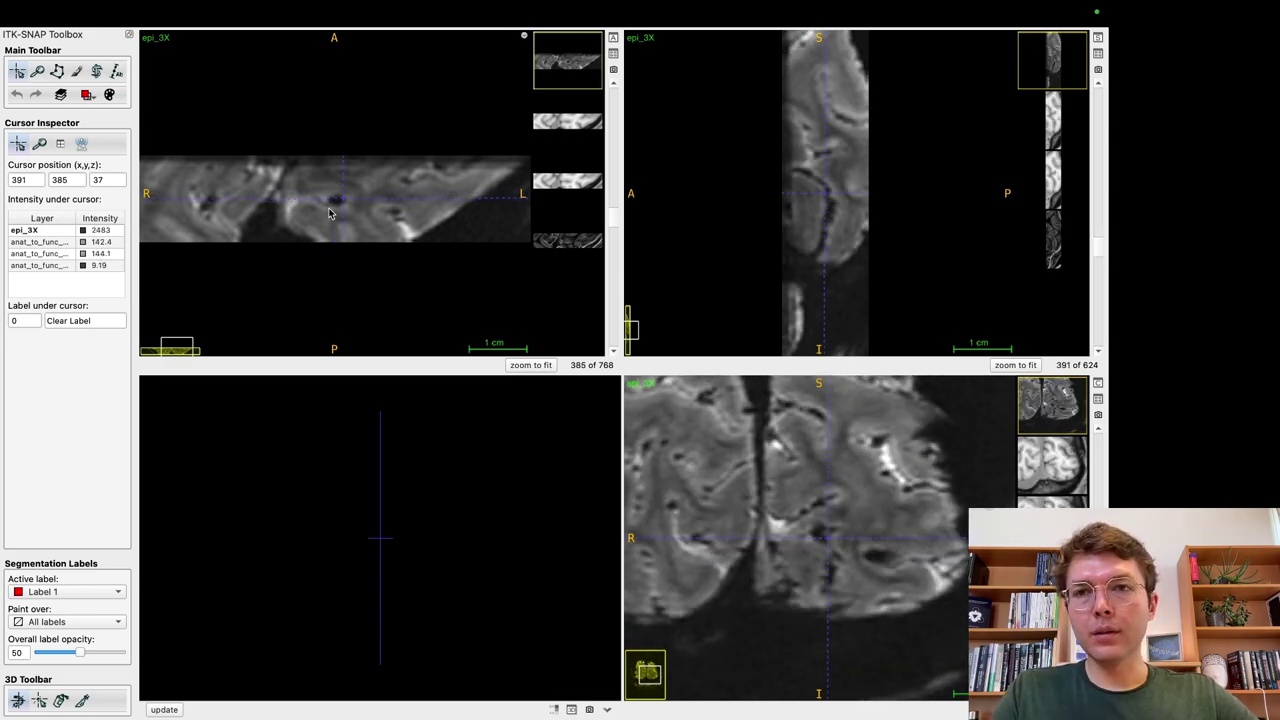
mouse_move(332, 208)
mouse_down()
mouse_move(291, 215)
mouse_move(308, 209)
mouse_up()
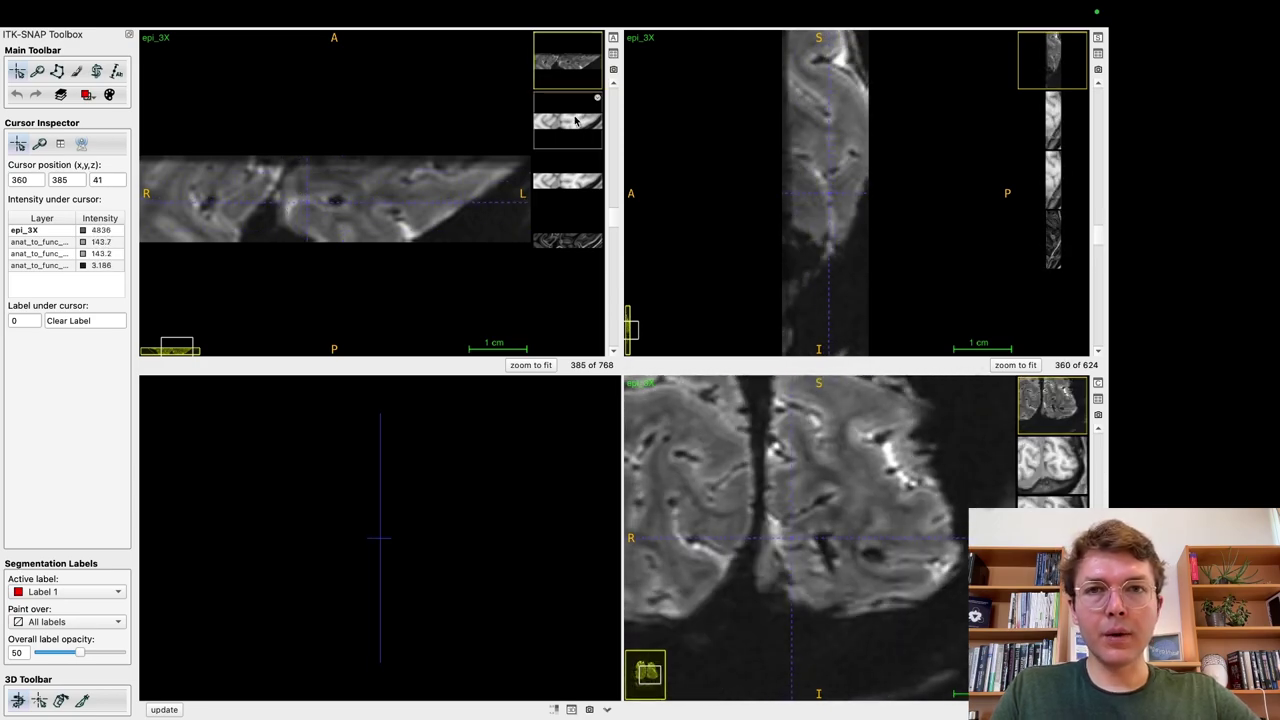
click(575, 121)
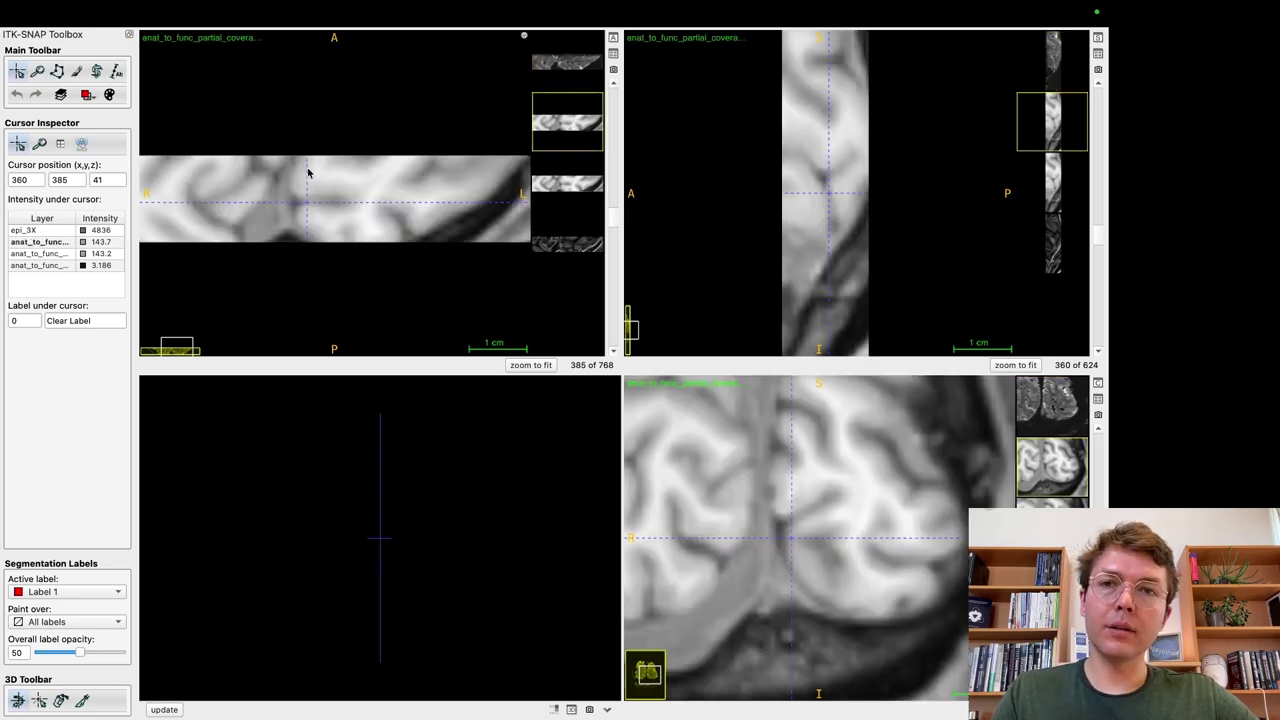
Step: Compare the two anatomical layers, place the cursor at 391, 385, 39, and show the gradient magnitude layer
mouse_move(328, 209)
mouse_down()
mouse_move(334, 177)
mouse_move(331, 222)
mouse_move(324, 180)
mouse_move(337, 200)
mouse_move(320, 181)
mouse_move(323, 213)
mouse_up()
click(567, 183)
click(323, 196)
drag(310, 178, 342, 205)
click(573, 244)
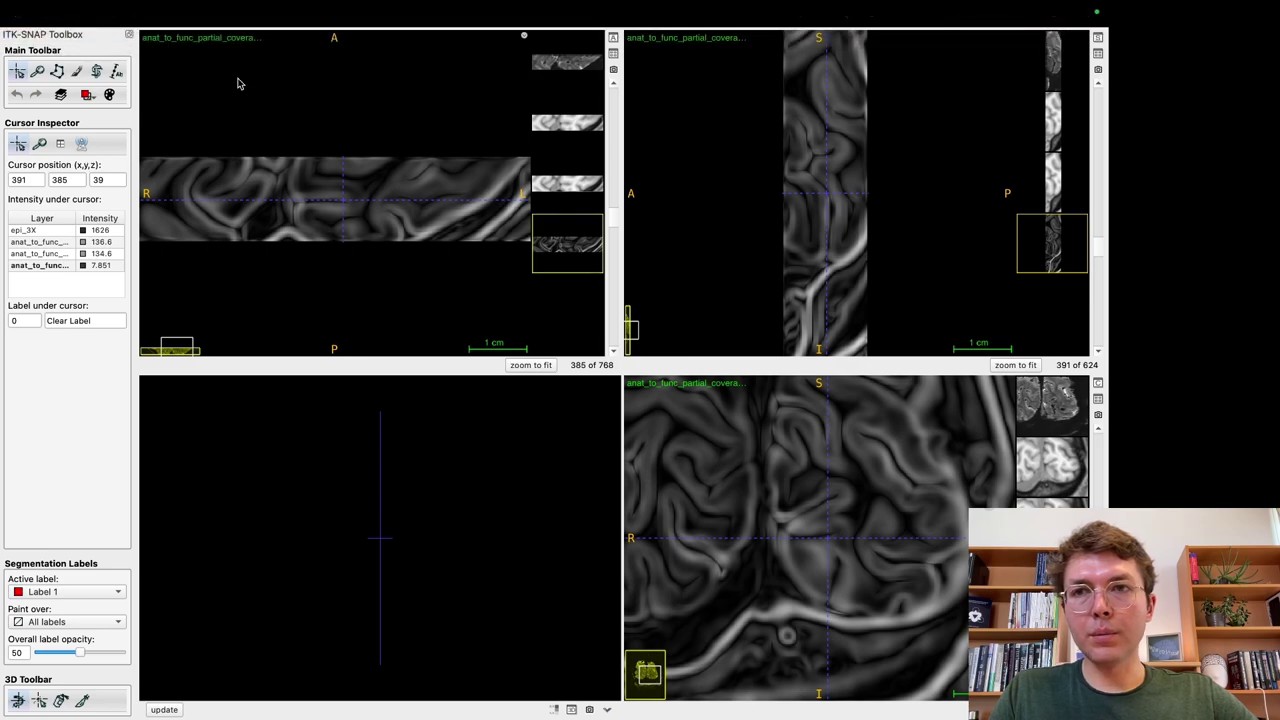
Step: Leave full screen, load segmentation_rim-01.nii.gz from the 02-segmentation folder as the segmentation, and return to full screen
mouse_move(119, 34)
click(40, 38)
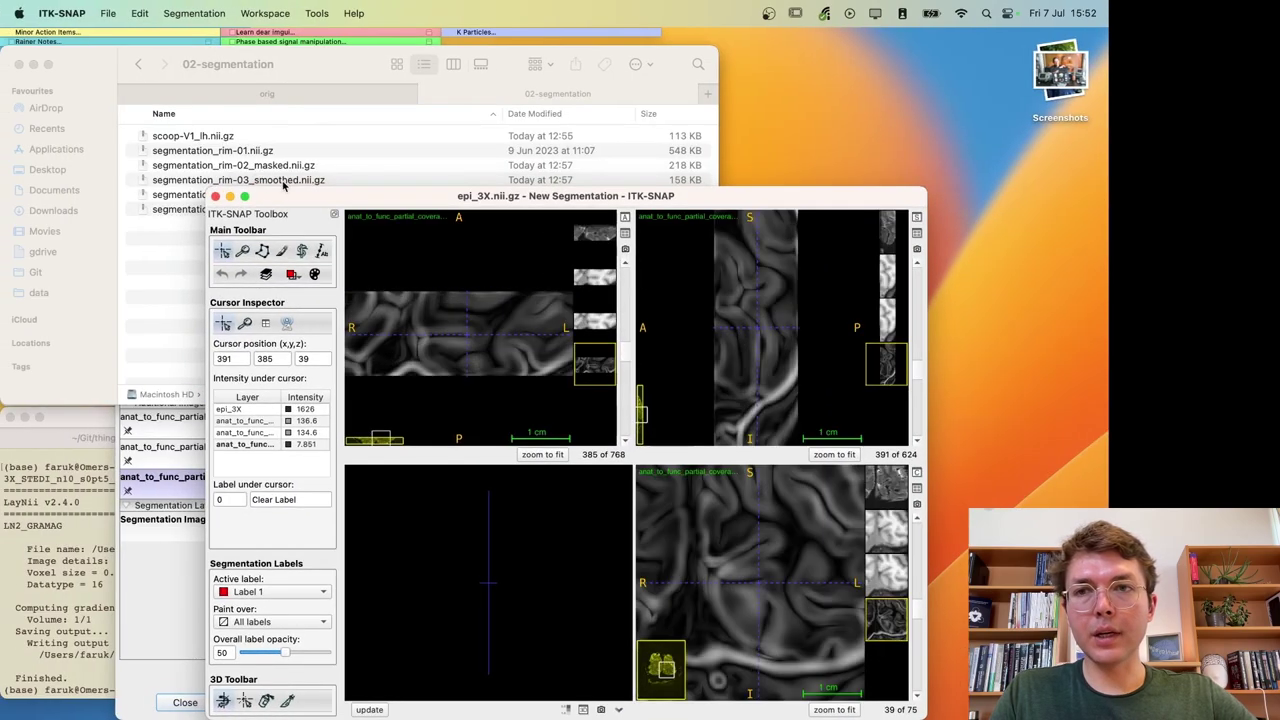
drag(310, 199, 290, 172)
drag(213, 150, 640, 338)
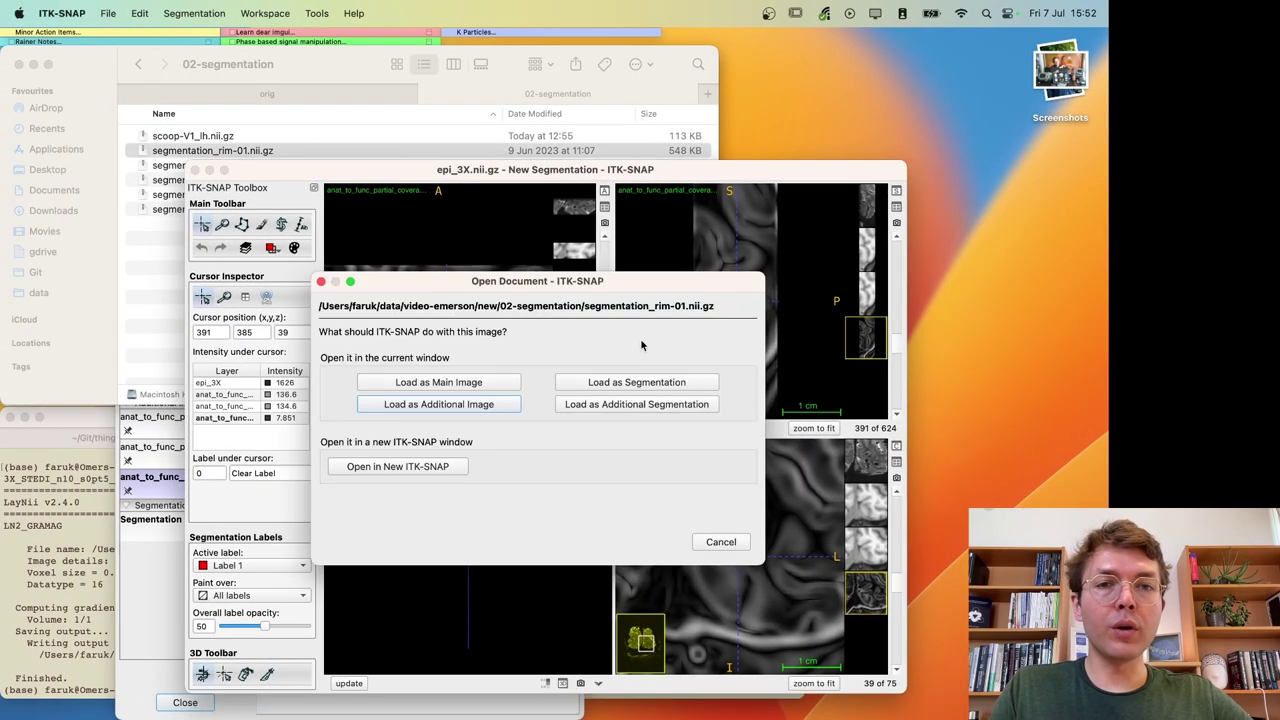
click(601, 384)
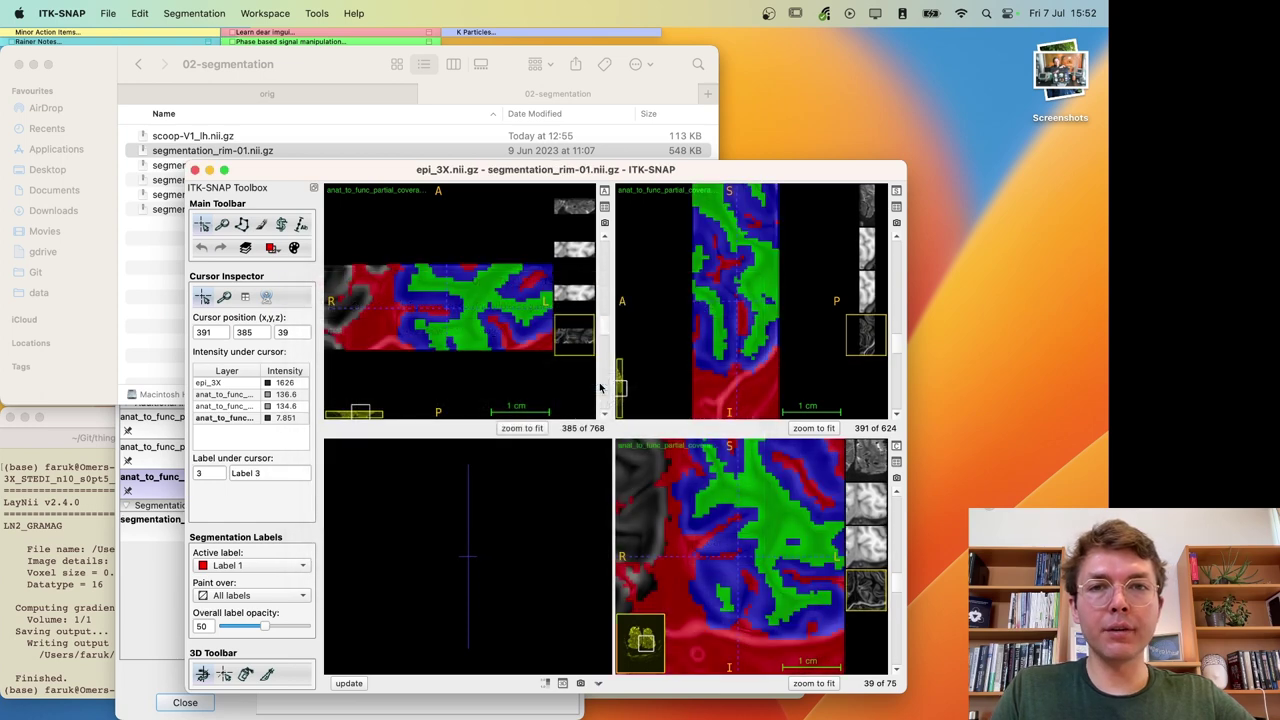
click(225, 173)
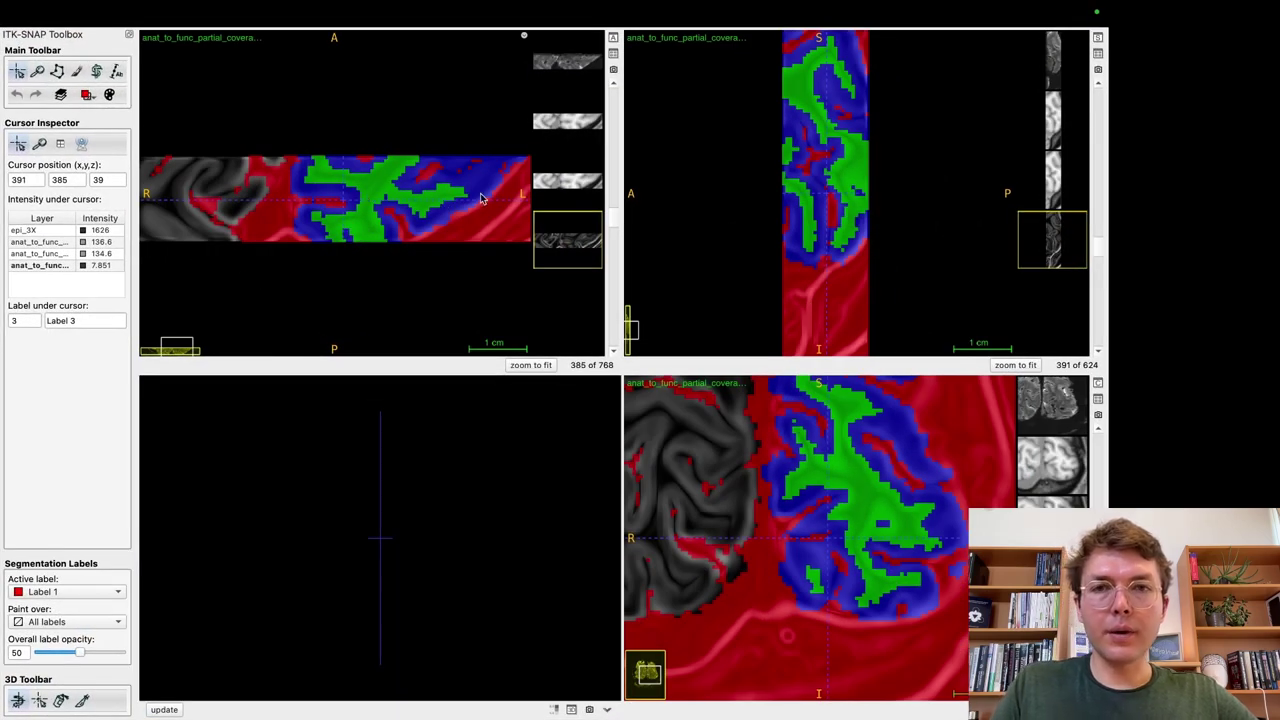
Step: Show the second anatomical layer, compare it with the segmentation overlay off and on, and inspect the overlay's whole-slice coverage
click(575, 194)
key(s)
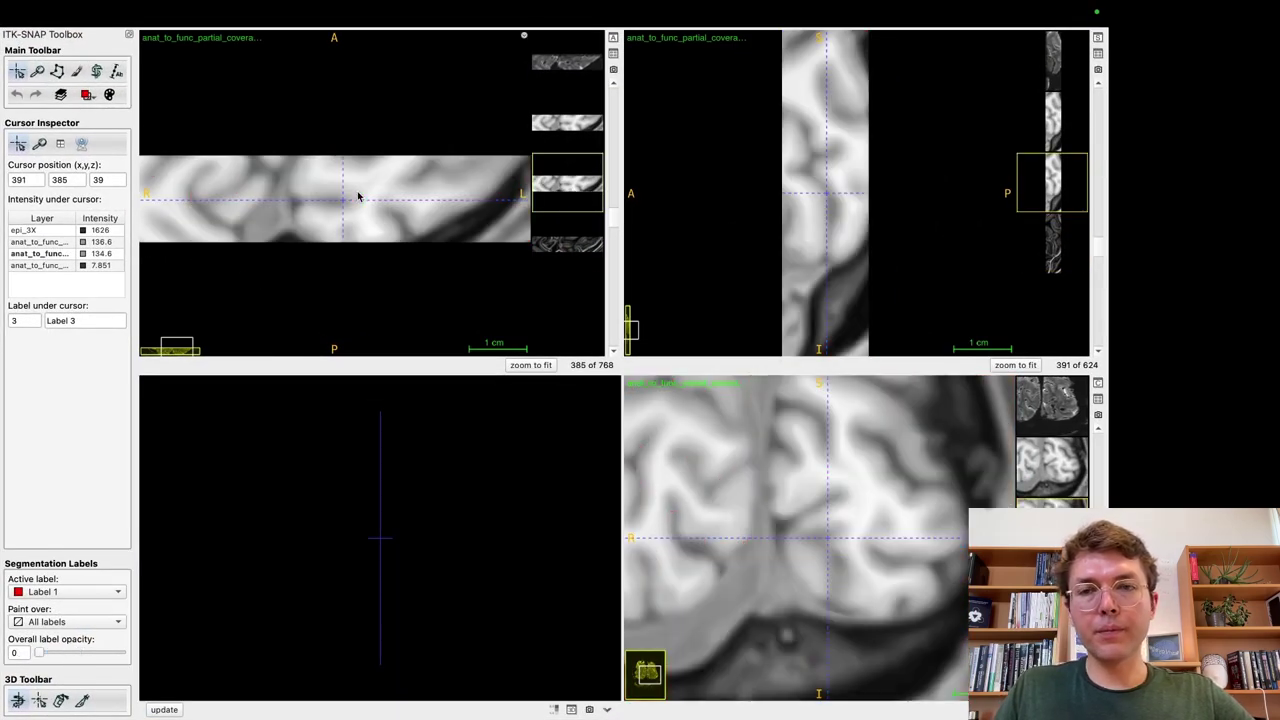
key(s)
scroll(358, 197, down, 5)
scroll(358, 197, up, 4)
scroll(358, 197, down, 5)
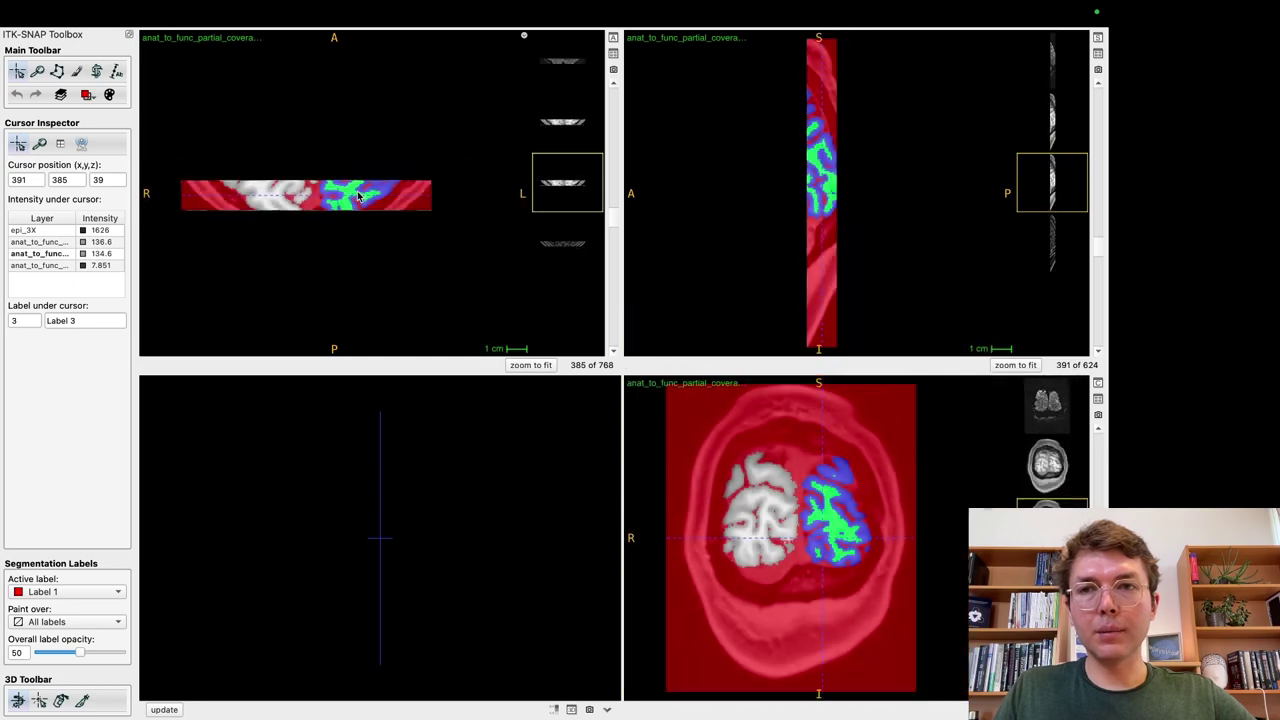
scroll(358, 197, up, 8)
scroll(358, 196, down, 3)
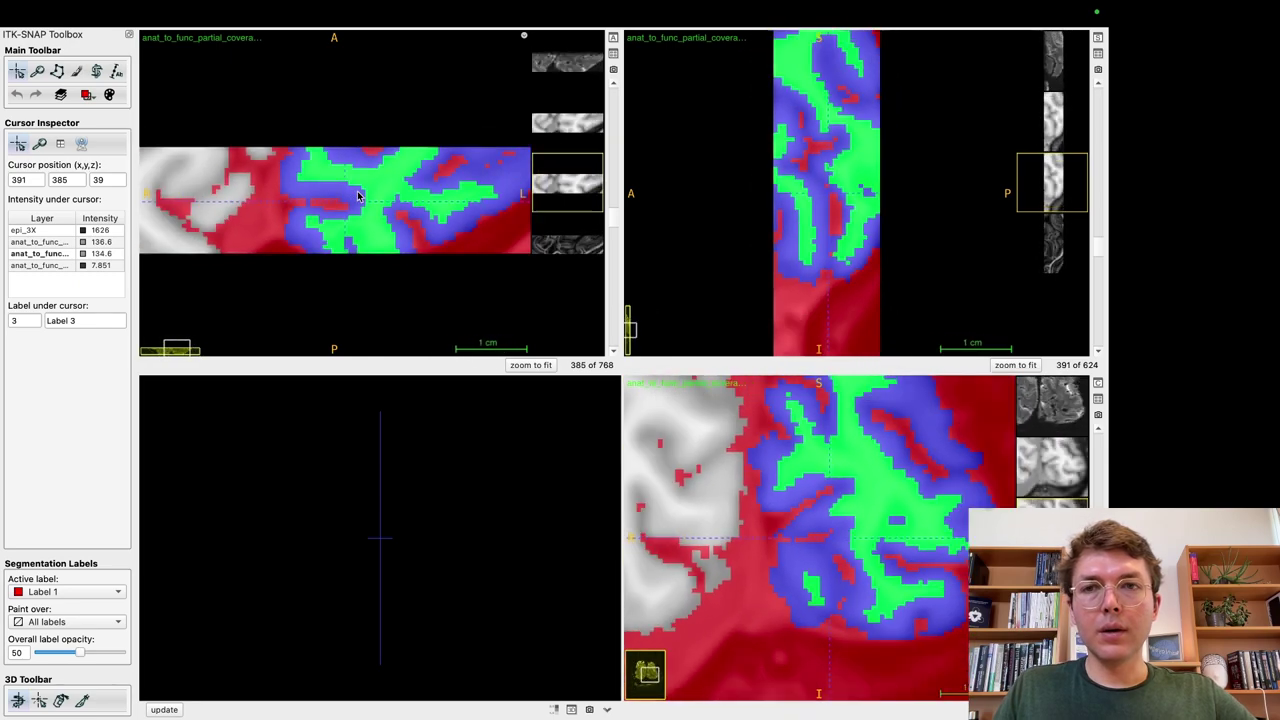
Step: Check the label under the cursor in the green, blue and red regions of the segmentation, ending at 388, 385, 33
drag(284, 185, 405, 198)
scroll(362, 198, up, 5)
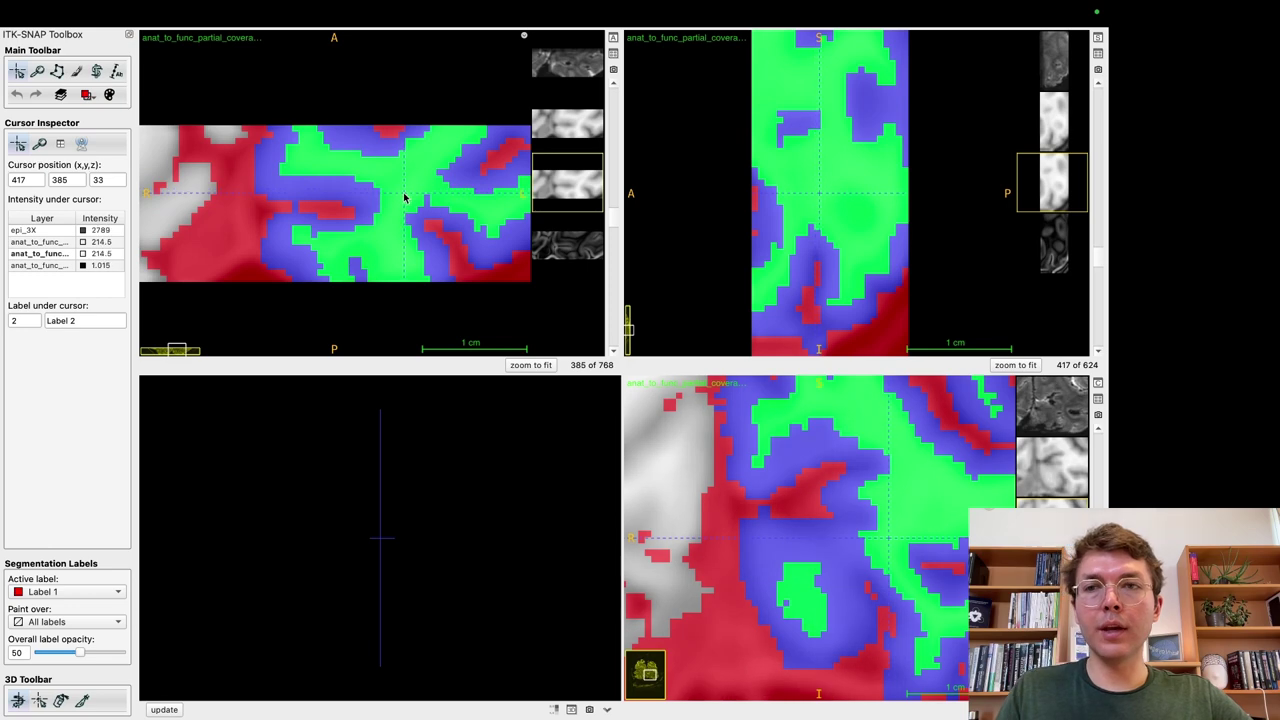
scroll(405, 198, down, 5)
scroll(405, 197, up, 2)
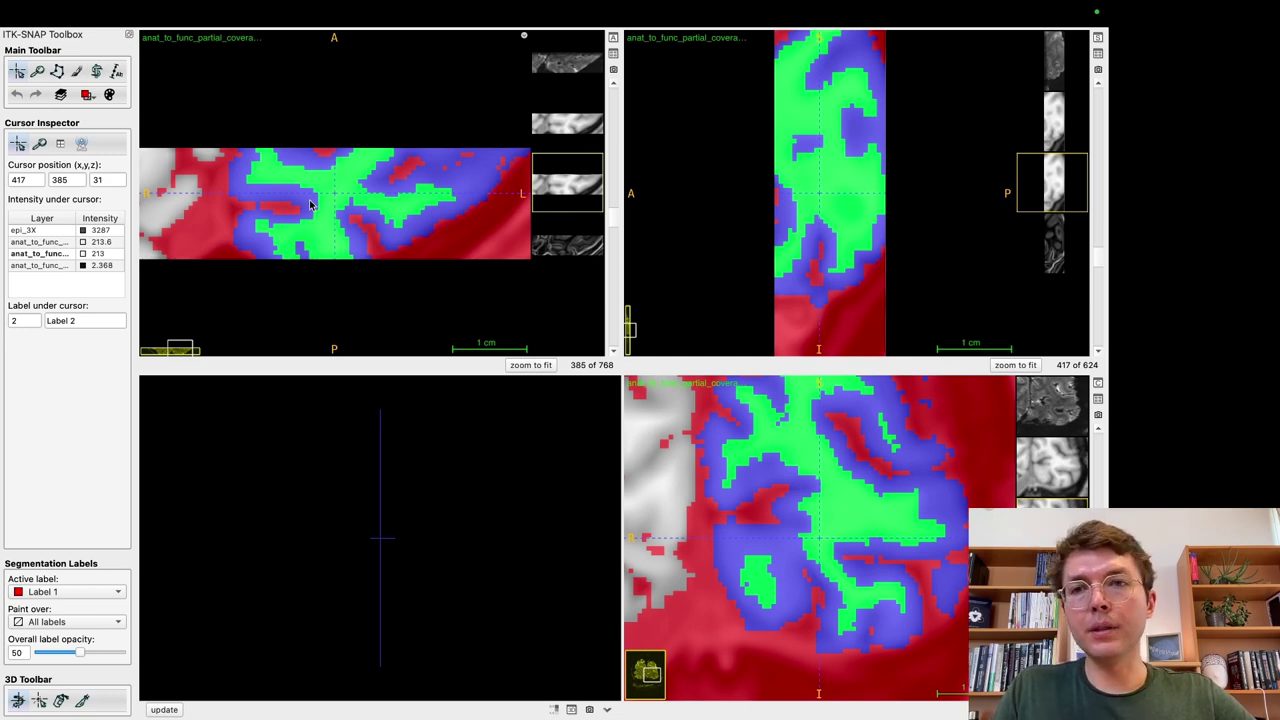
click(310, 205)
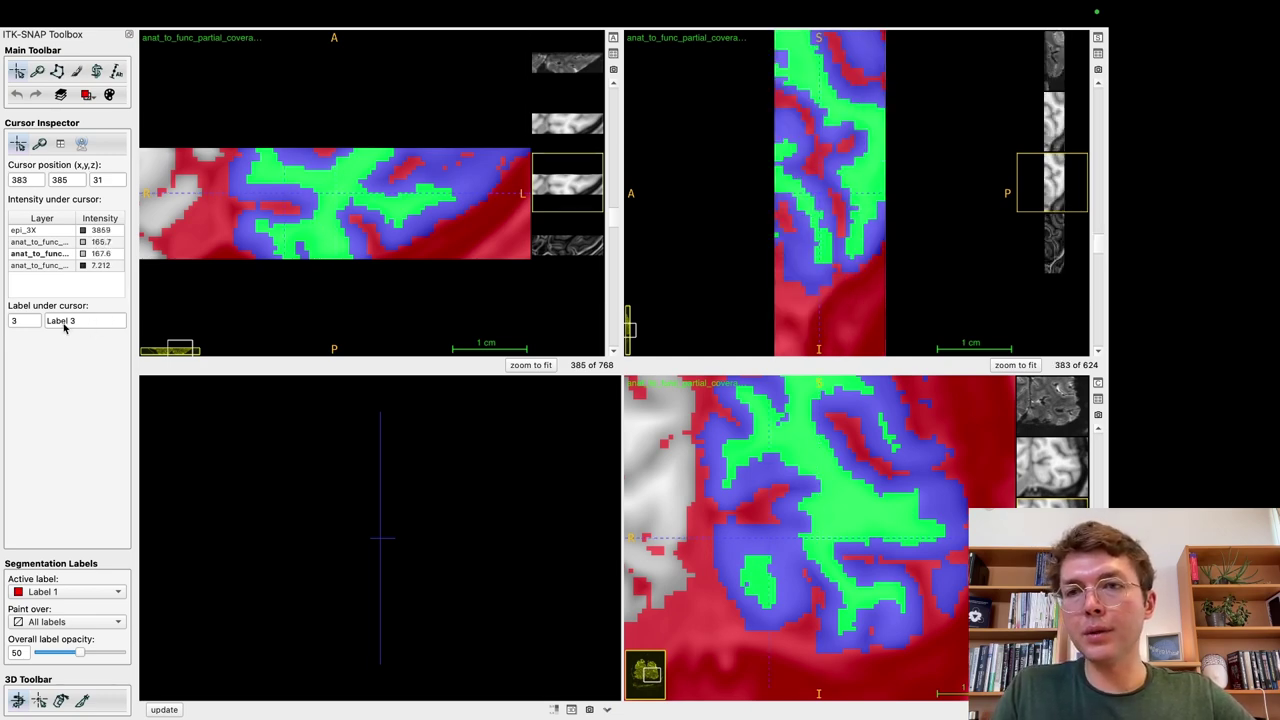
click(332, 193)
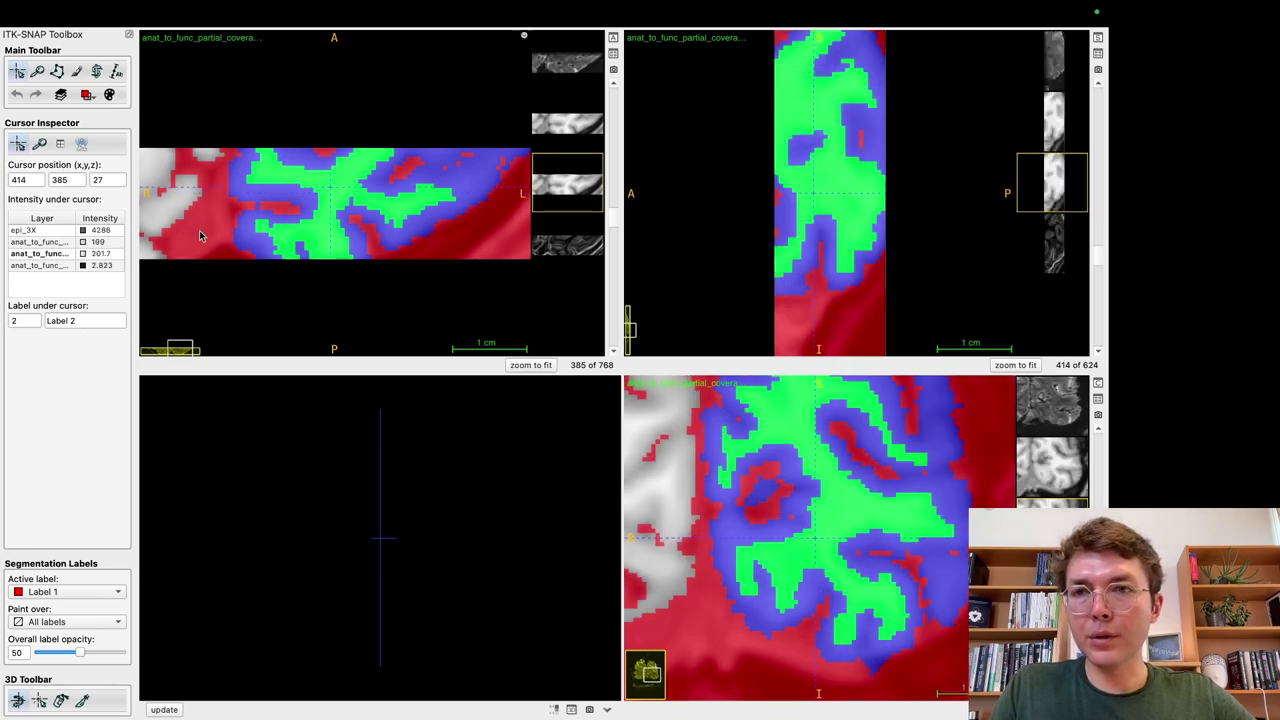
click(227, 211)
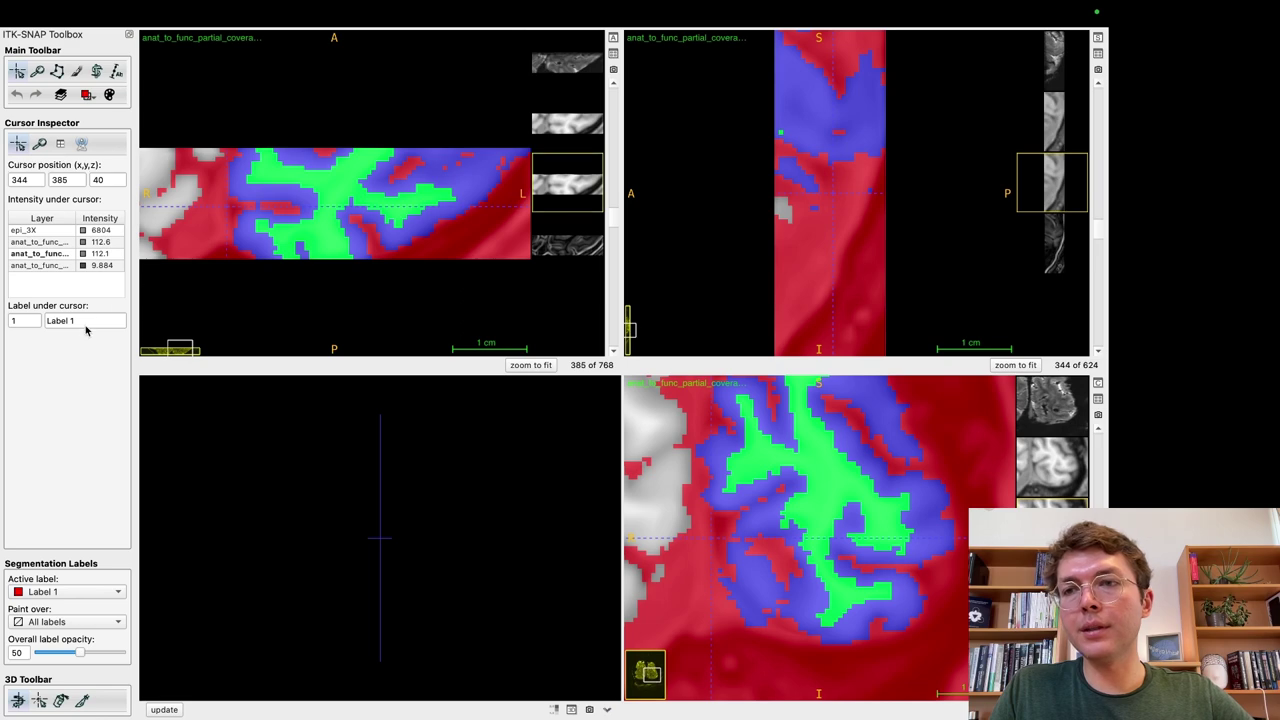
click(300, 204)
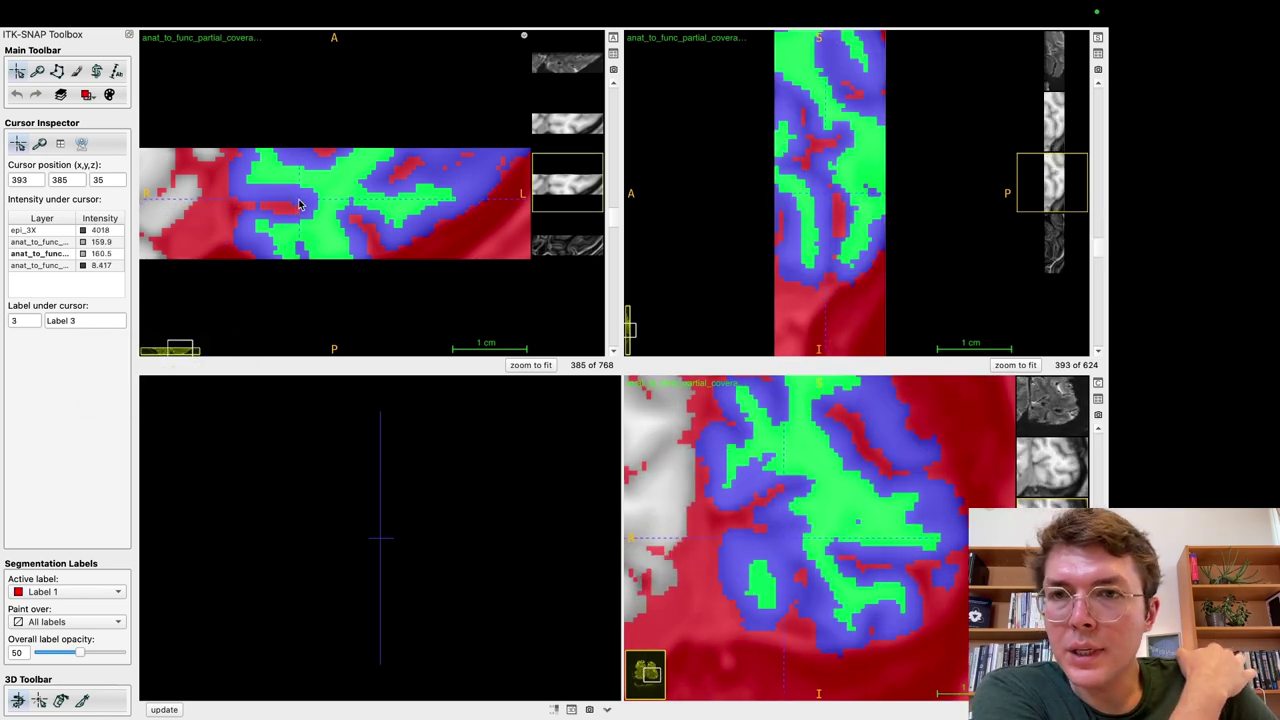
drag(299, 200, 298, 200)
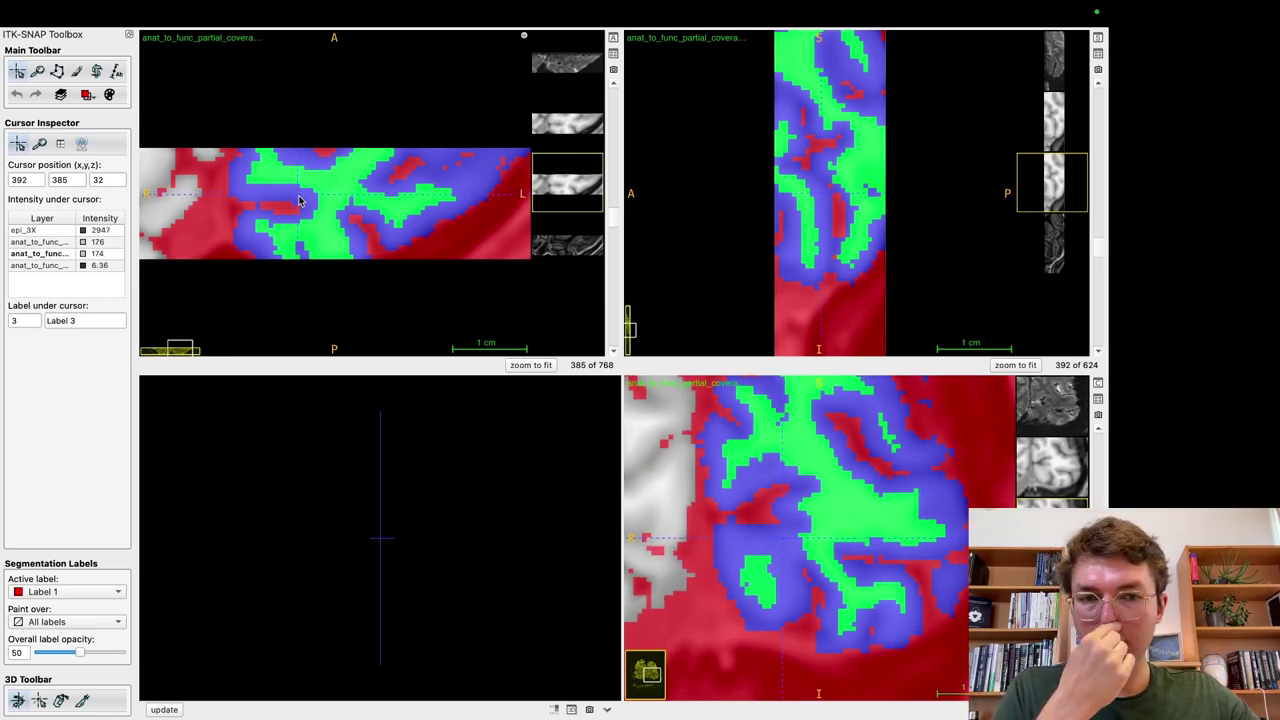
drag(298, 200, 292, 203)
Step: Examine how the tissue labels follow the sulcus through the slices between about 374 and 396
scroll(292, 203, down, 7)
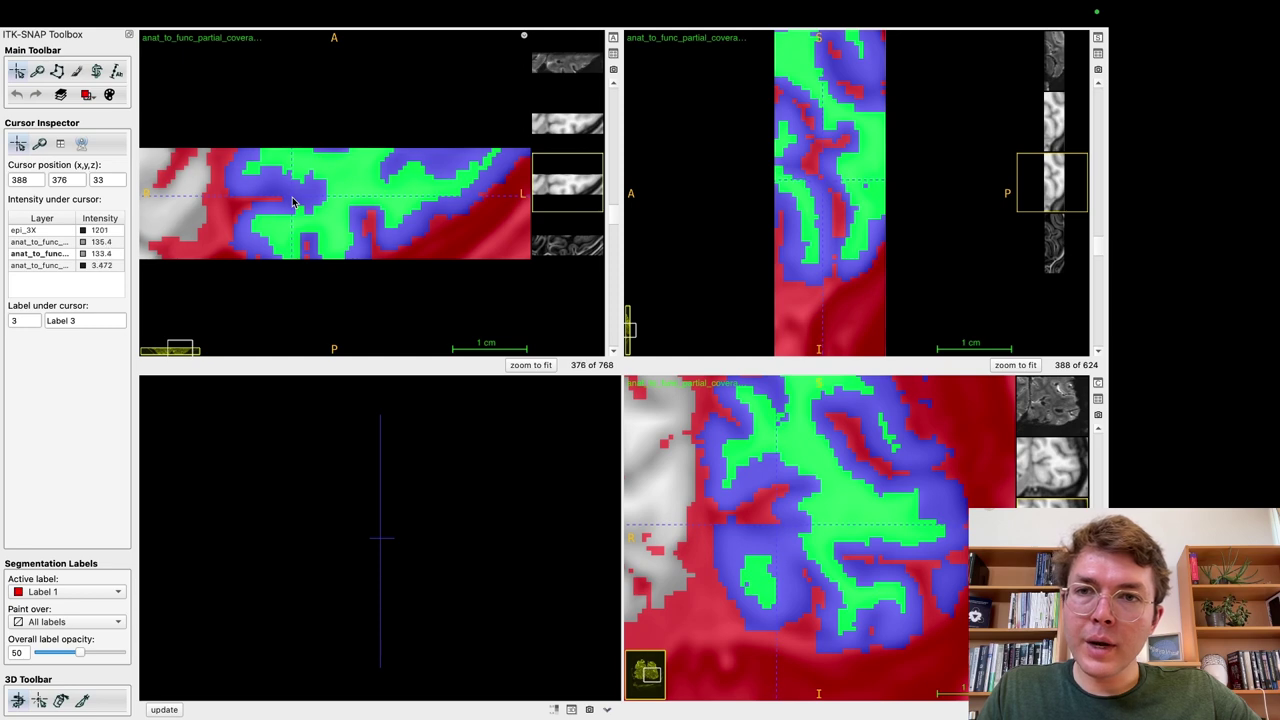
scroll(292, 203, down, 1)
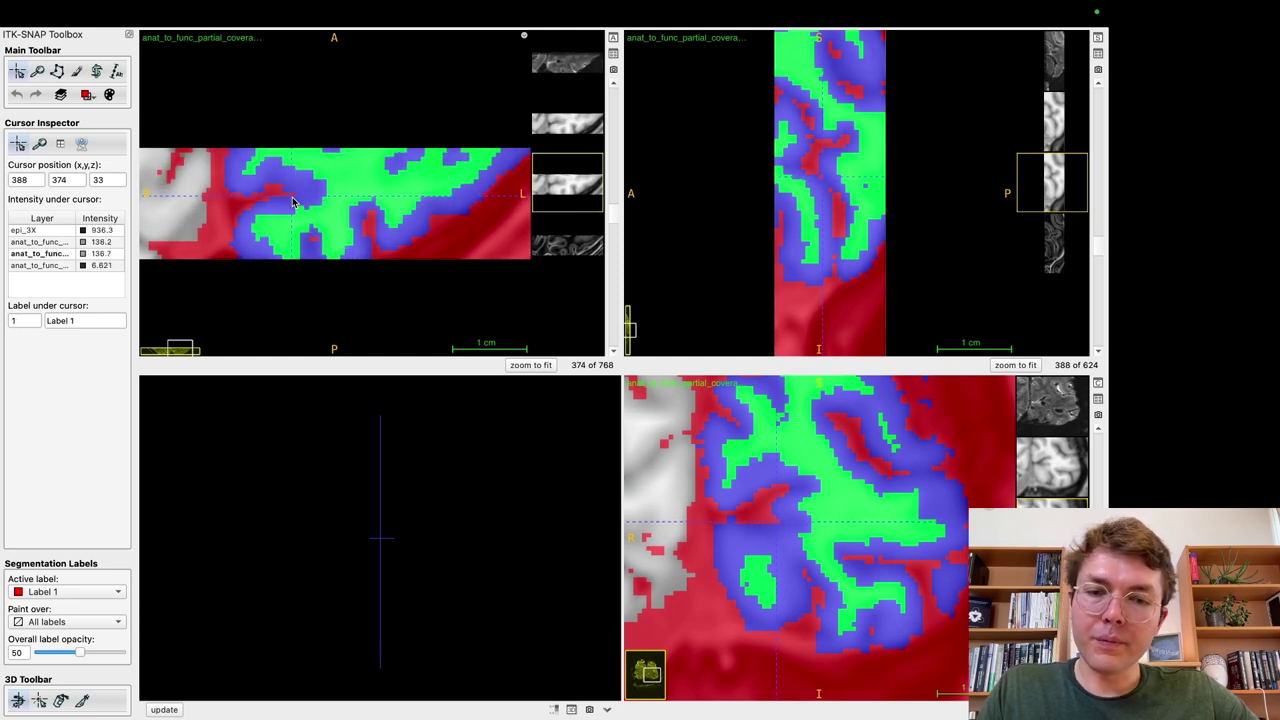
scroll(292, 203, up, 2)
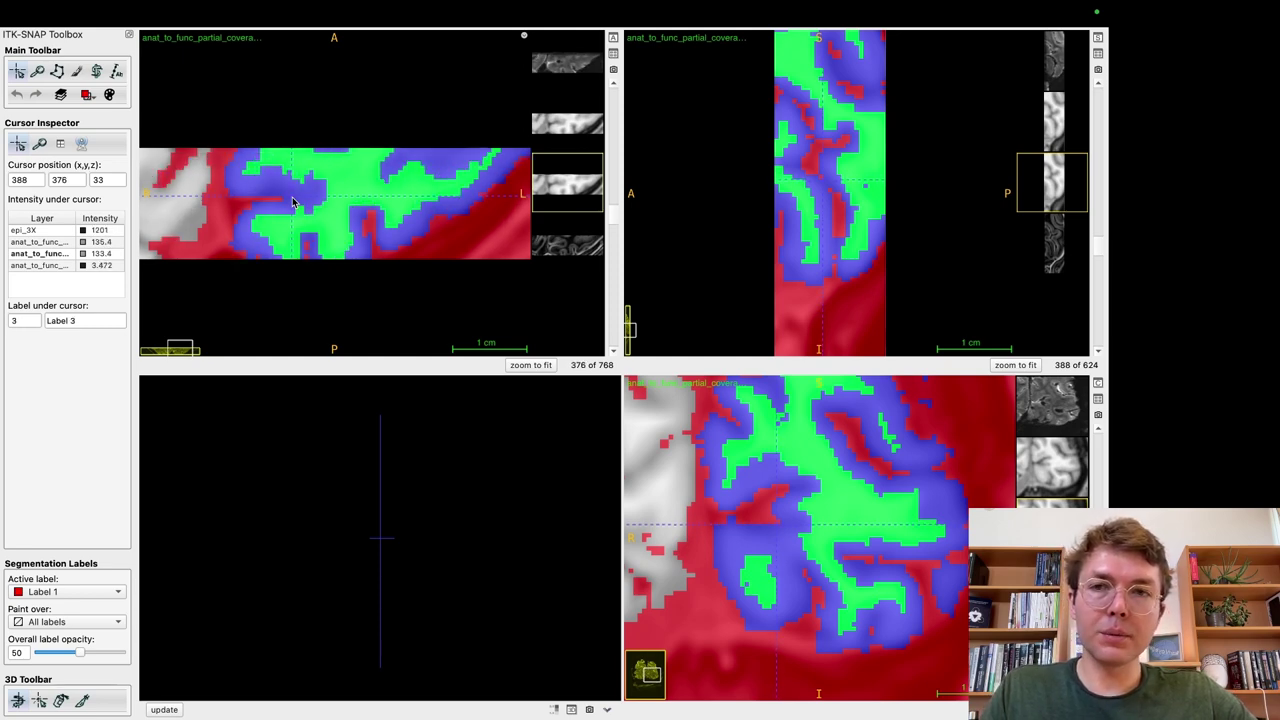
scroll(292, 203, up, 5)
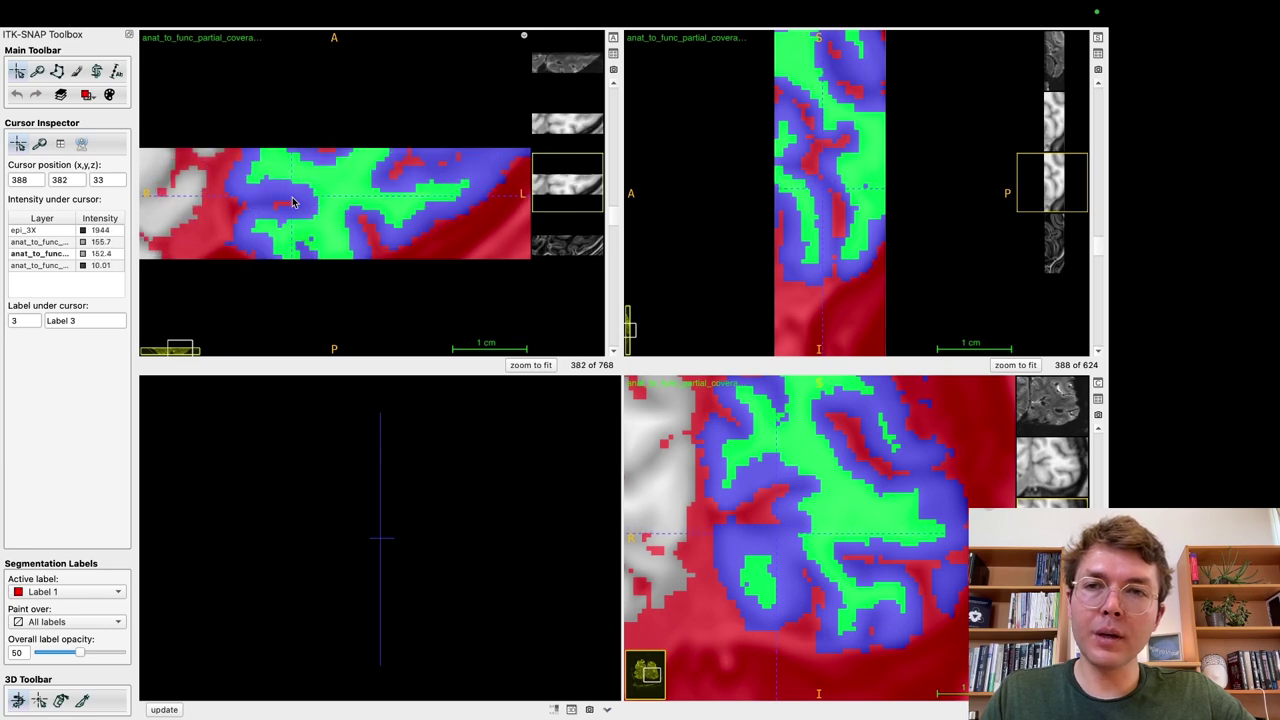
scroll(292, 203, up, 11)
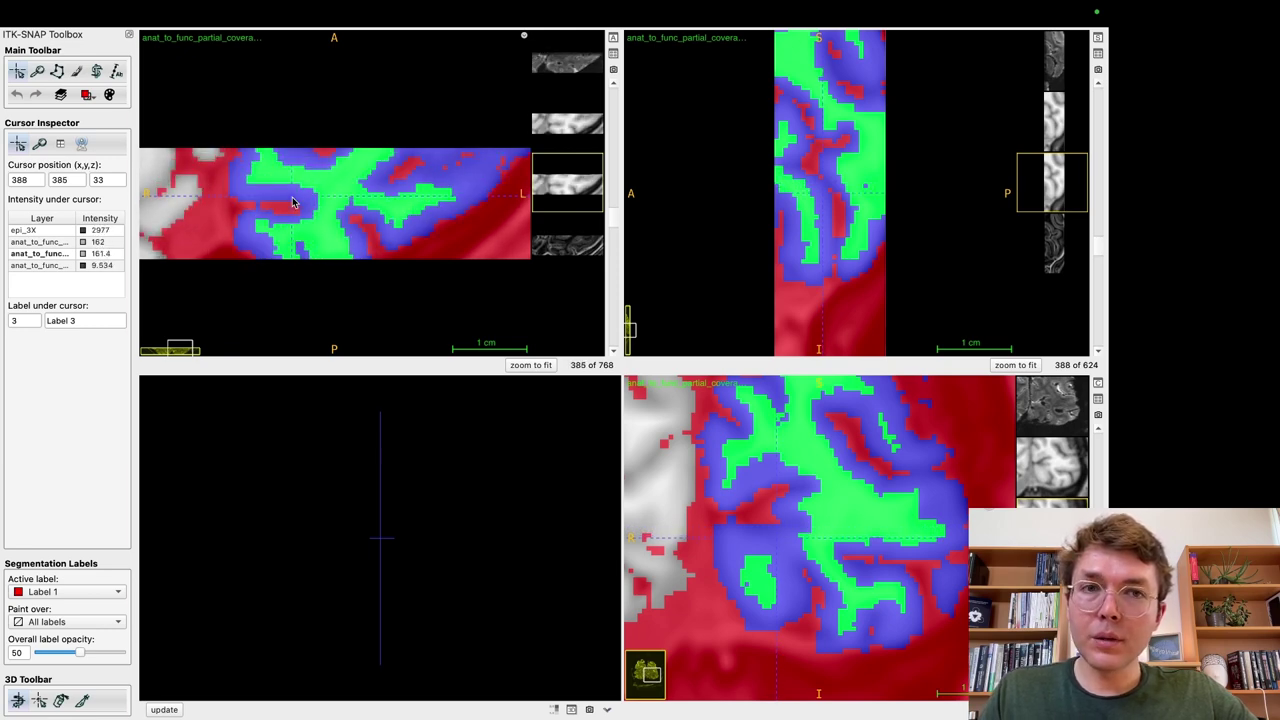
scroll(293, 203, up, 2)
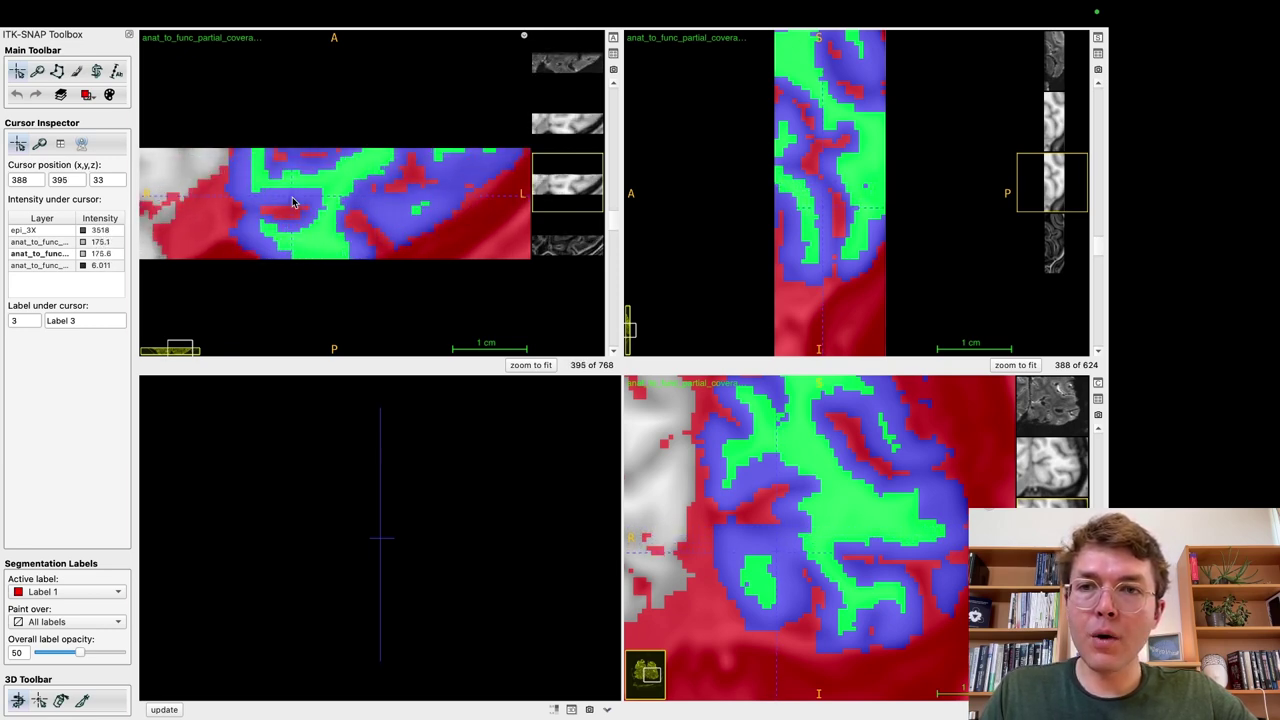
scroll(293, 203, up, 1)
Step: Inspect the isolated blue voxels near 361, 429, 47, comparing them with the anatomy by toggling the segmentation overlay
mouse_move(293, 199)
mouse_down()
mouse_move(292, 211)
mouse_move(289, 189)
mouse_move(297, 223)
mouse_up()
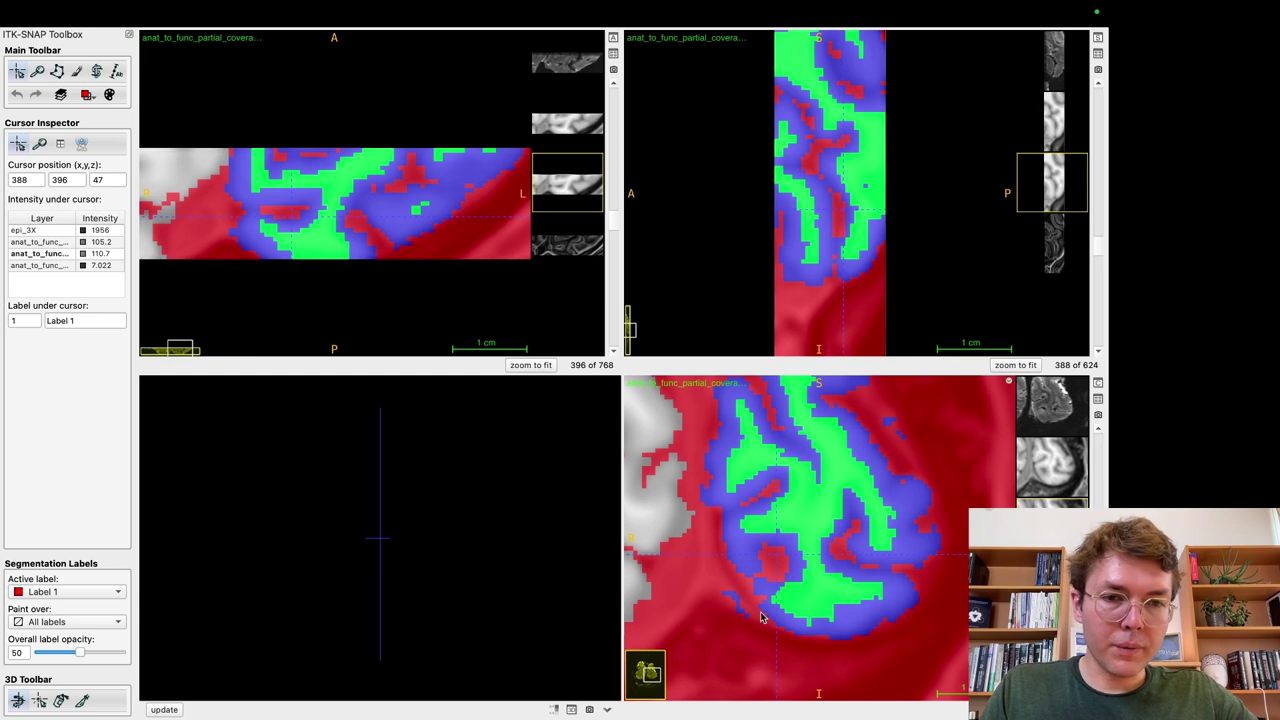
drag(748, 613, 736, 608)
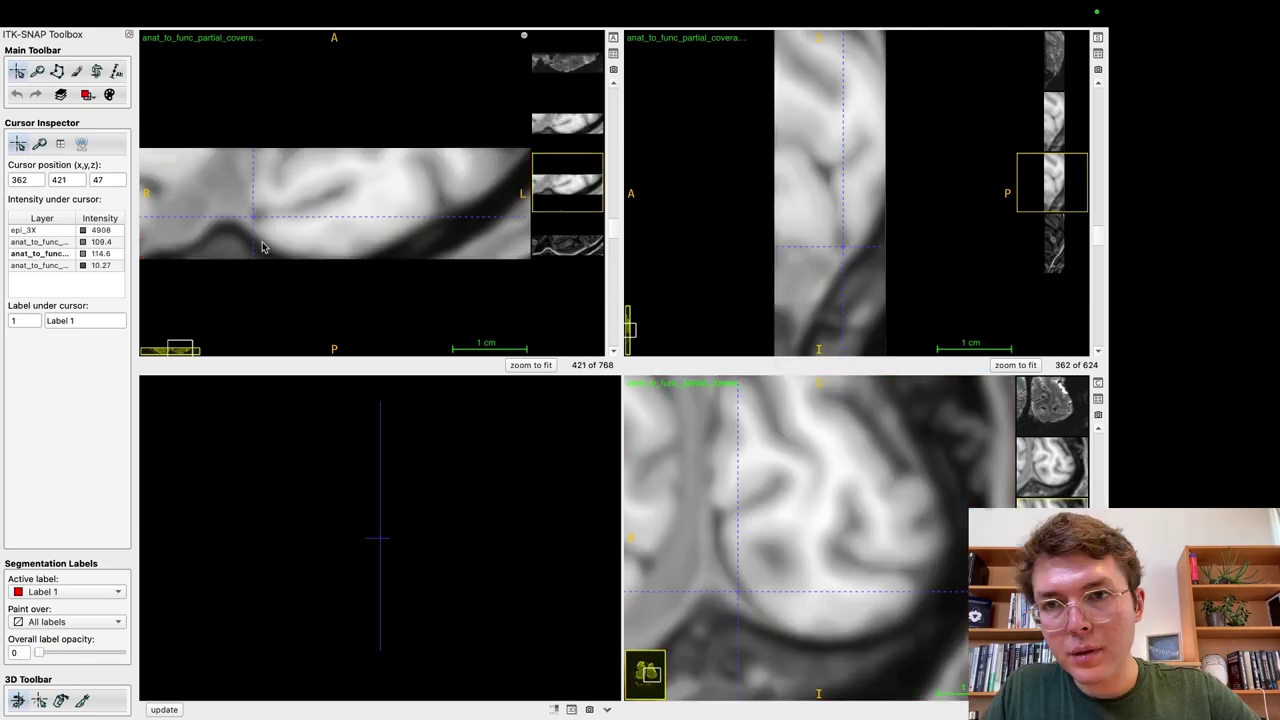
key(s)
drag(266, 242, 248, 222)
key(s)
Step: Place the cursor in the sulcus at 407, 421, 41 and compare the anatomy with the segmentation overlay off and on
key(s)
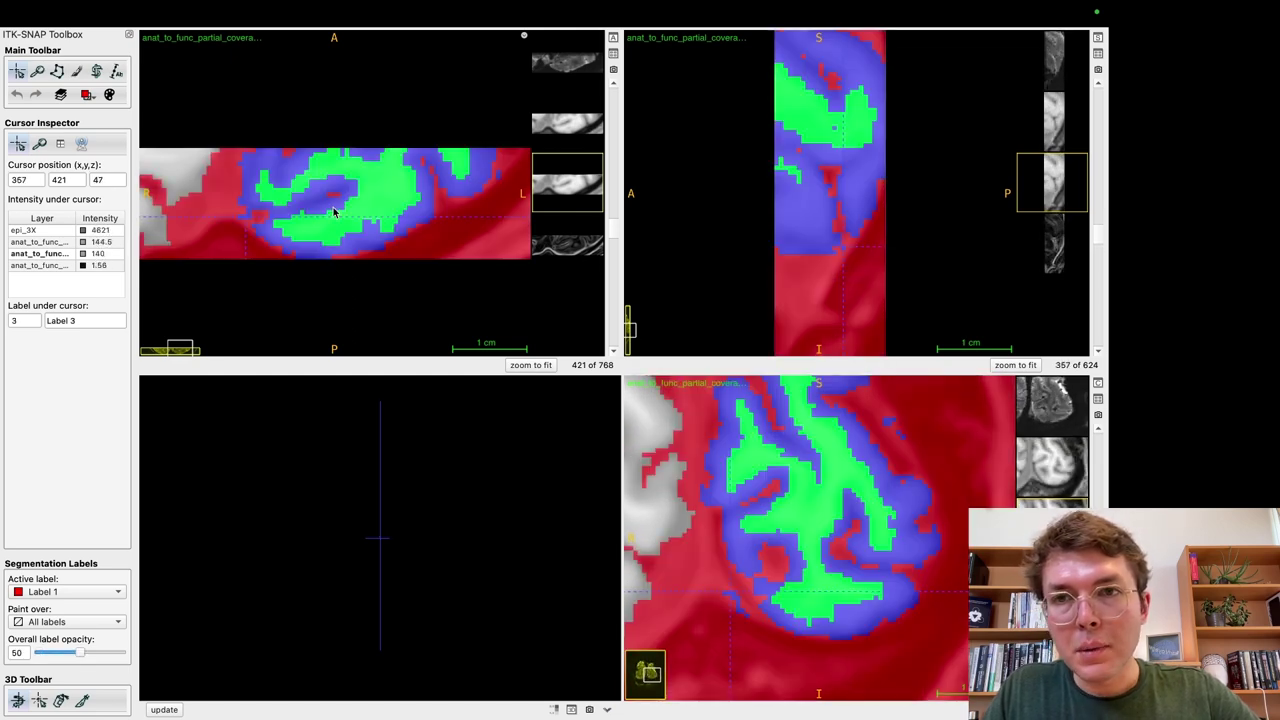
key(s)
mouse_move(335, 197)
mouse_down()
mouse_move(290, 214)
mouse_move(322, 212)
mouse_up()
key(s)
key(s)
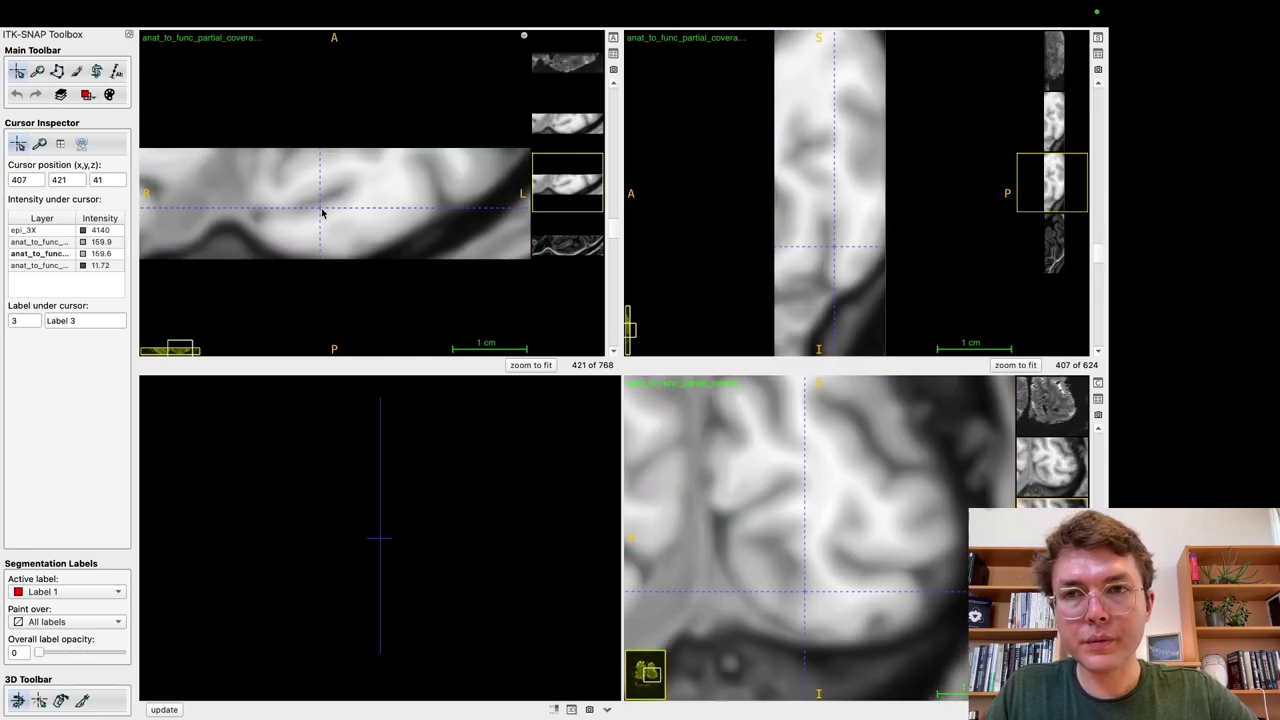
key(s)
Step: Move the cursor to 407, 417, 31 and examine the segmentation there close up
scroll(322, 212, down, 4)
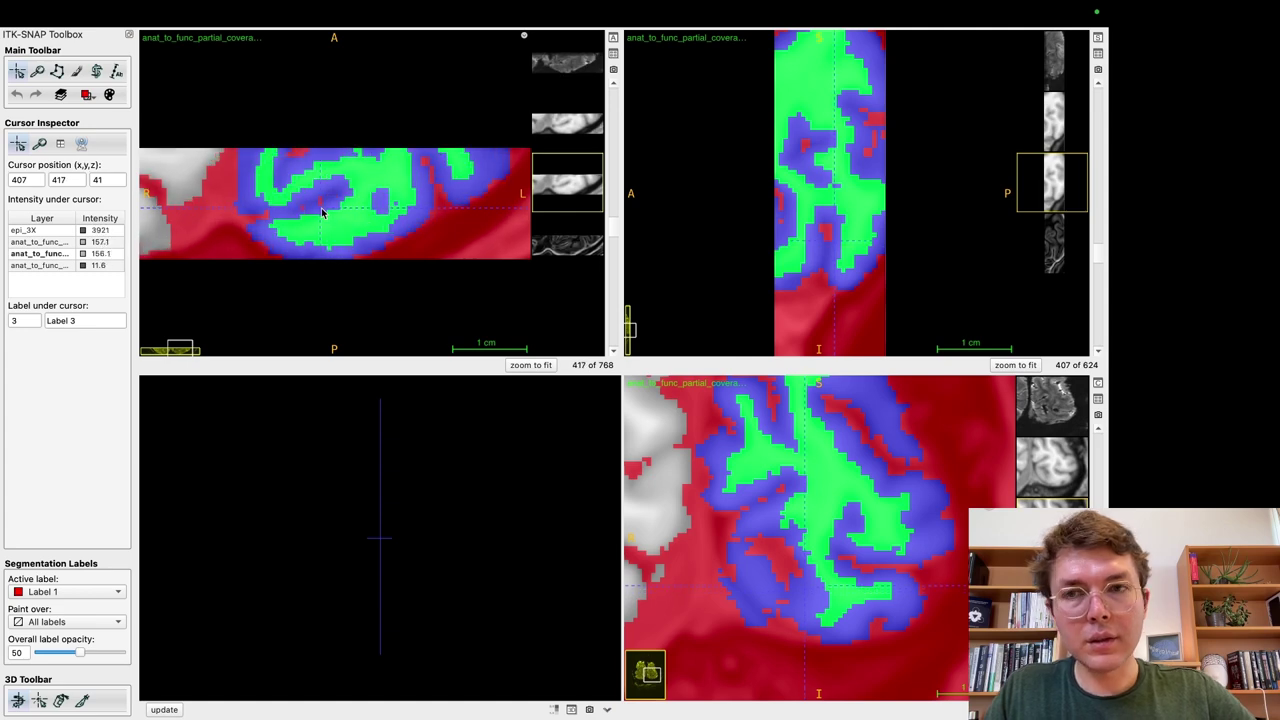
key(Up)
key(Up)
key(Up)
key(Up)
key(Up)
key(Up)
key(Up)
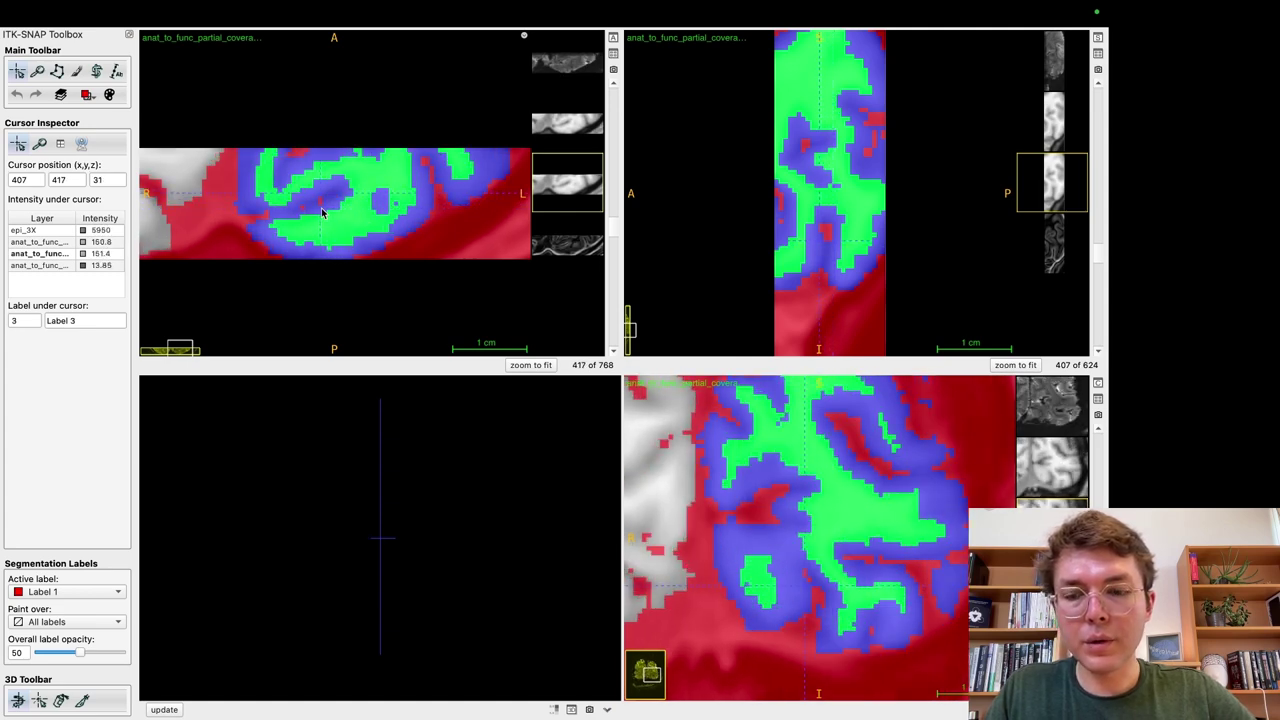
scroll(322, 212, up, 2)
scroll(322, 212, up, 2)
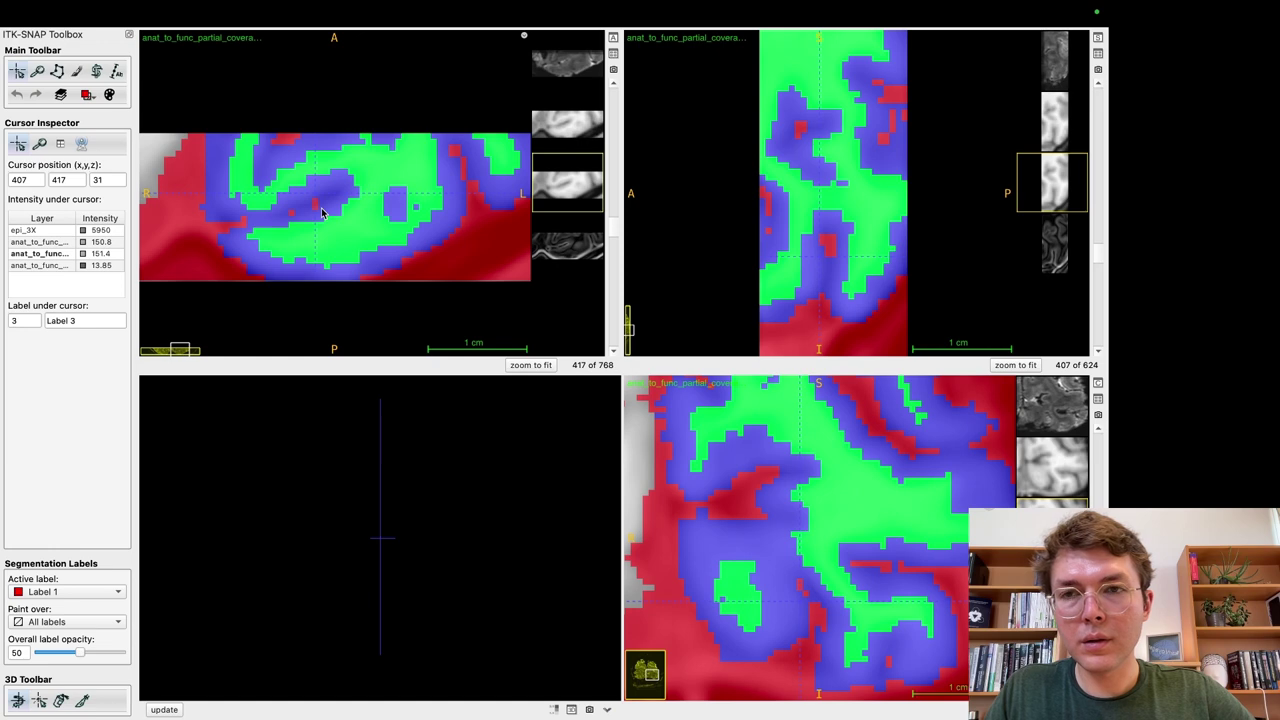
Step: Place the cursor at 455, 400, 33 and compare the narrow sulcus with the segmentation overlay repeatedly off and on
drag(806, 608, 896, 569)
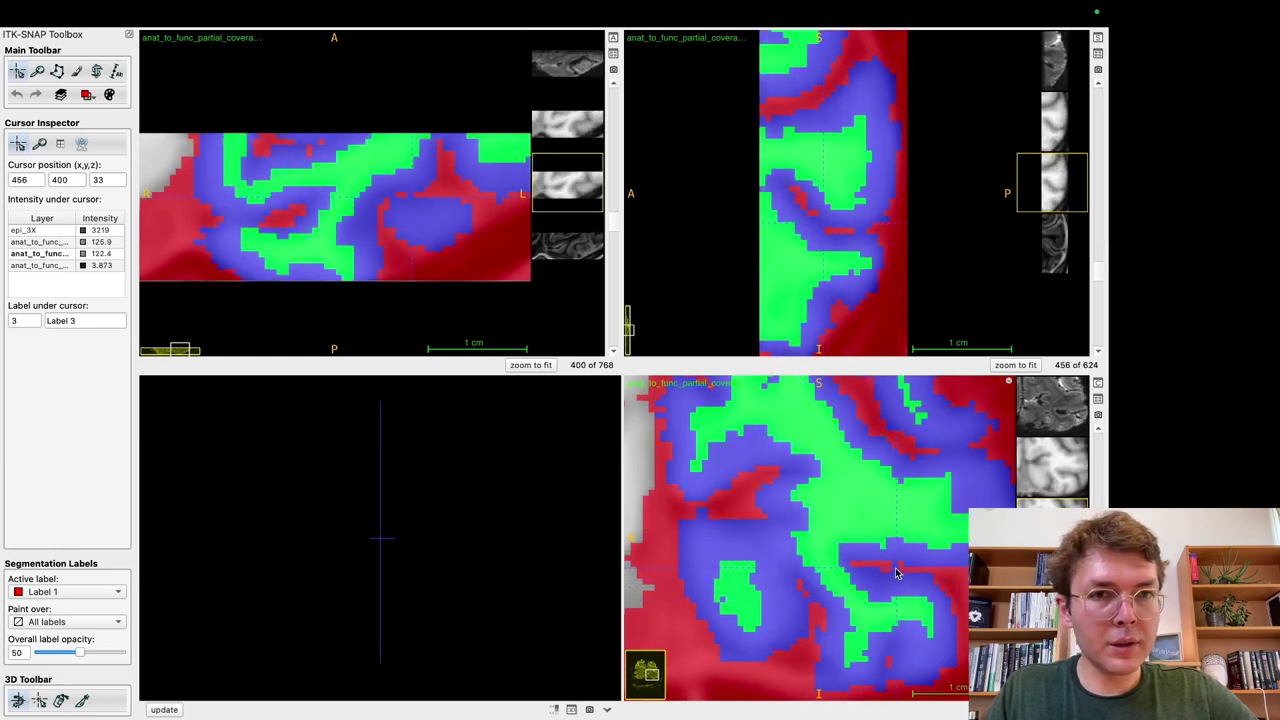
key(s)
key(s)
key(s)
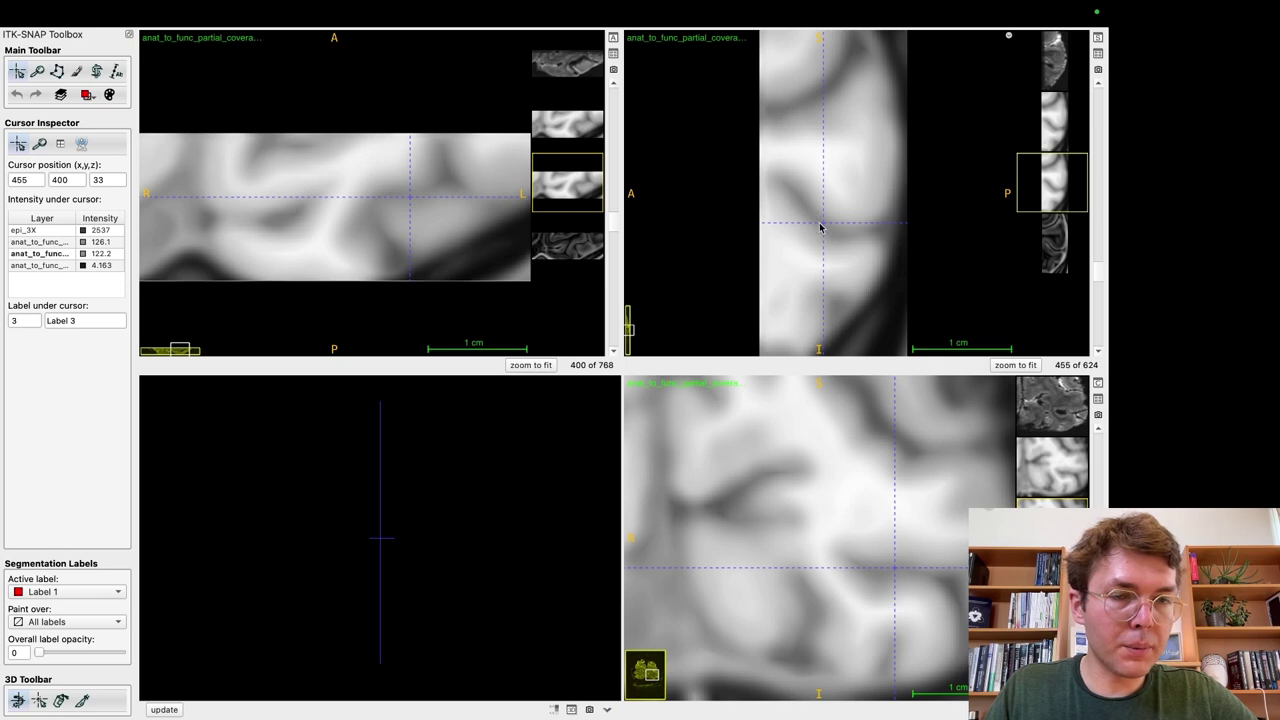
key(s)
key(s)
key(s)
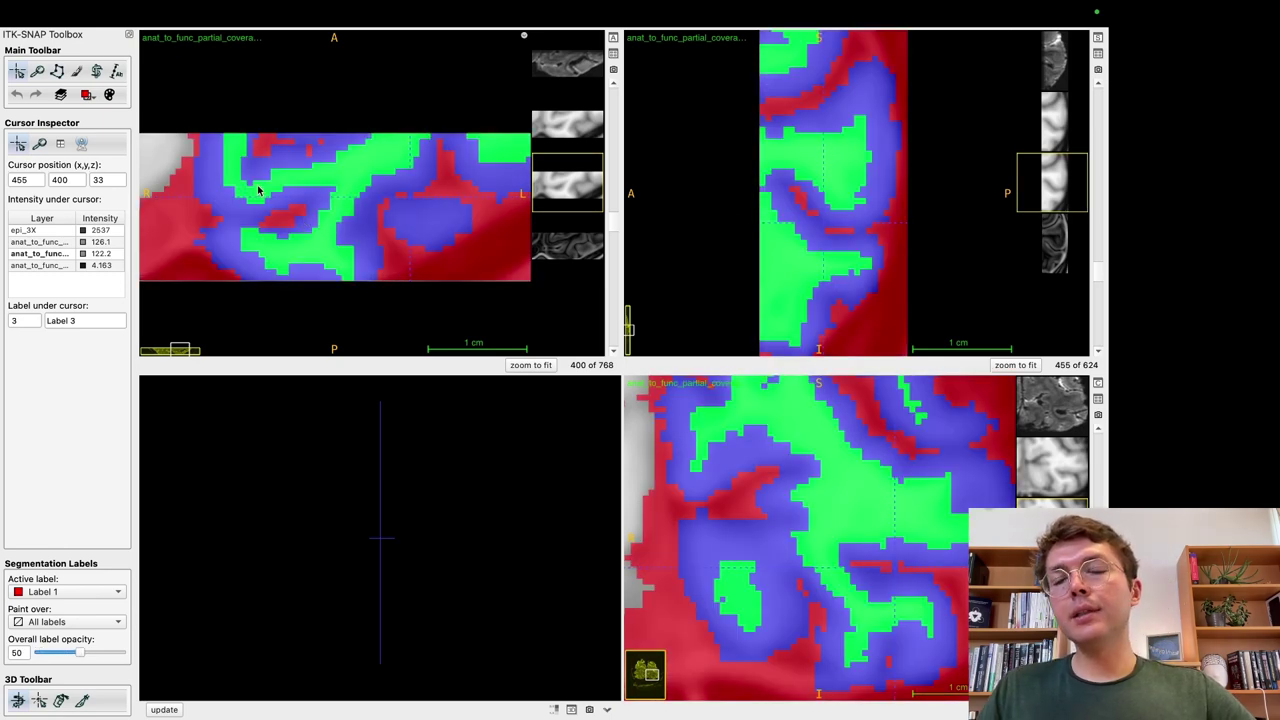
key(s)
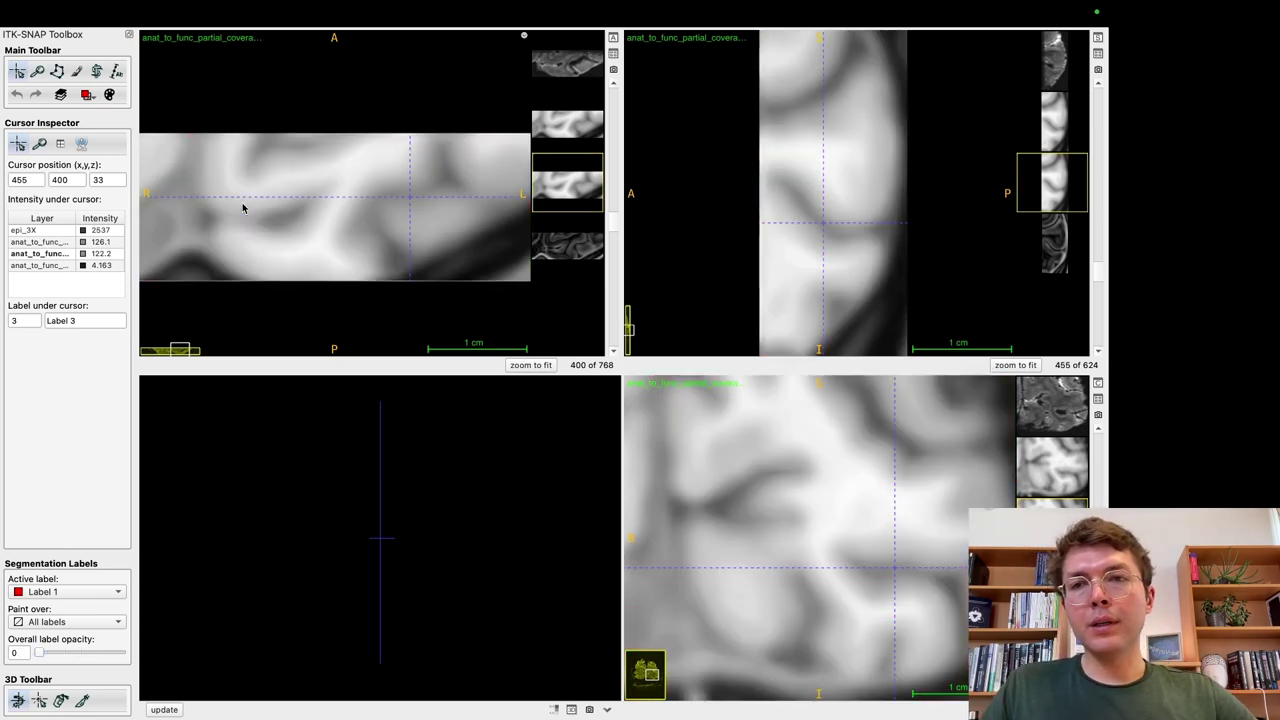
Step: Show the segmentation overlay again and check the labels around the small sulcus, ending with the cursor at 380, 402, 47
key(s)
drag(341, 216, 309, 228)
scroll(309, 228, down, 1)
scroll(309, 228, up, 4)
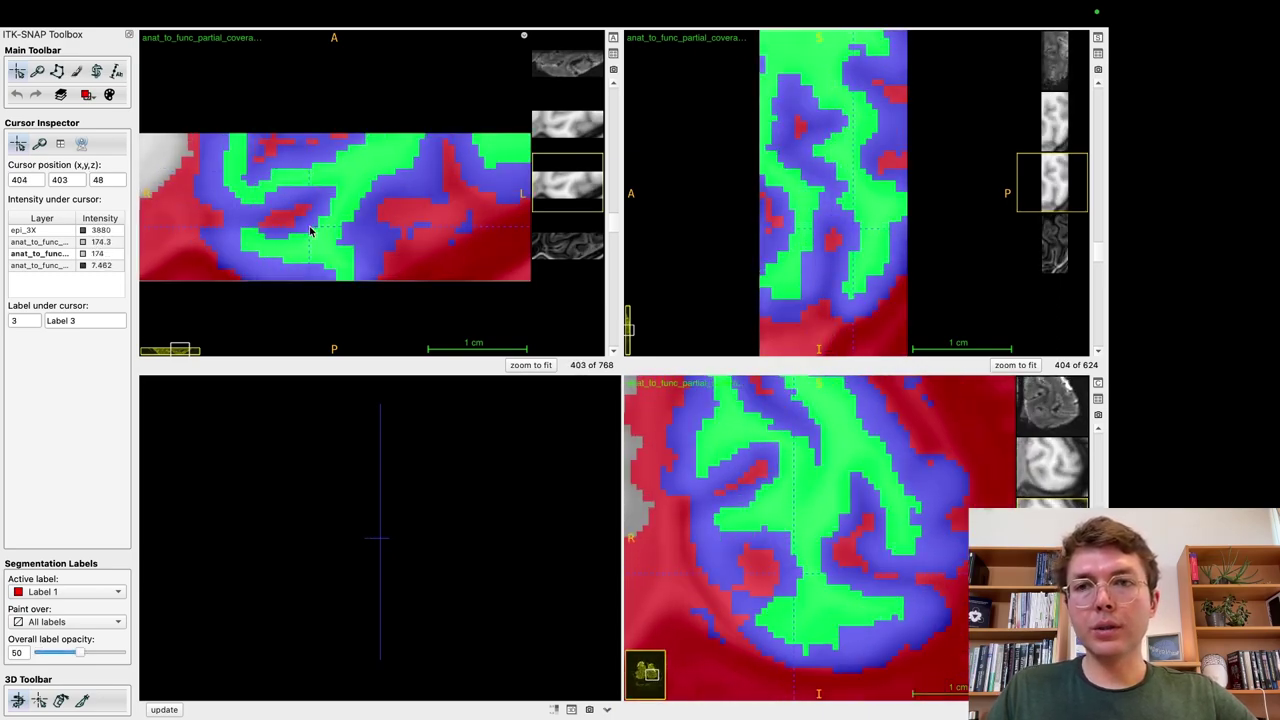
scroll(310, 233, down, 1)
click(260, 233)
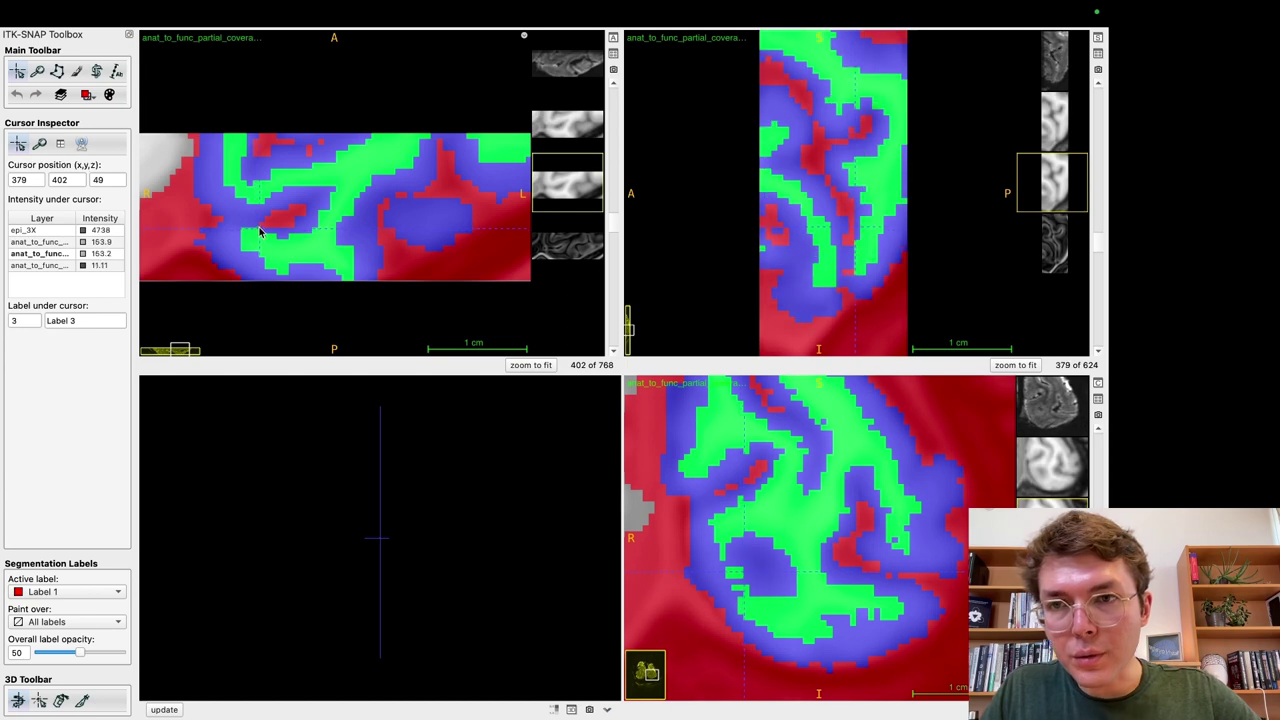
click(262, 230)
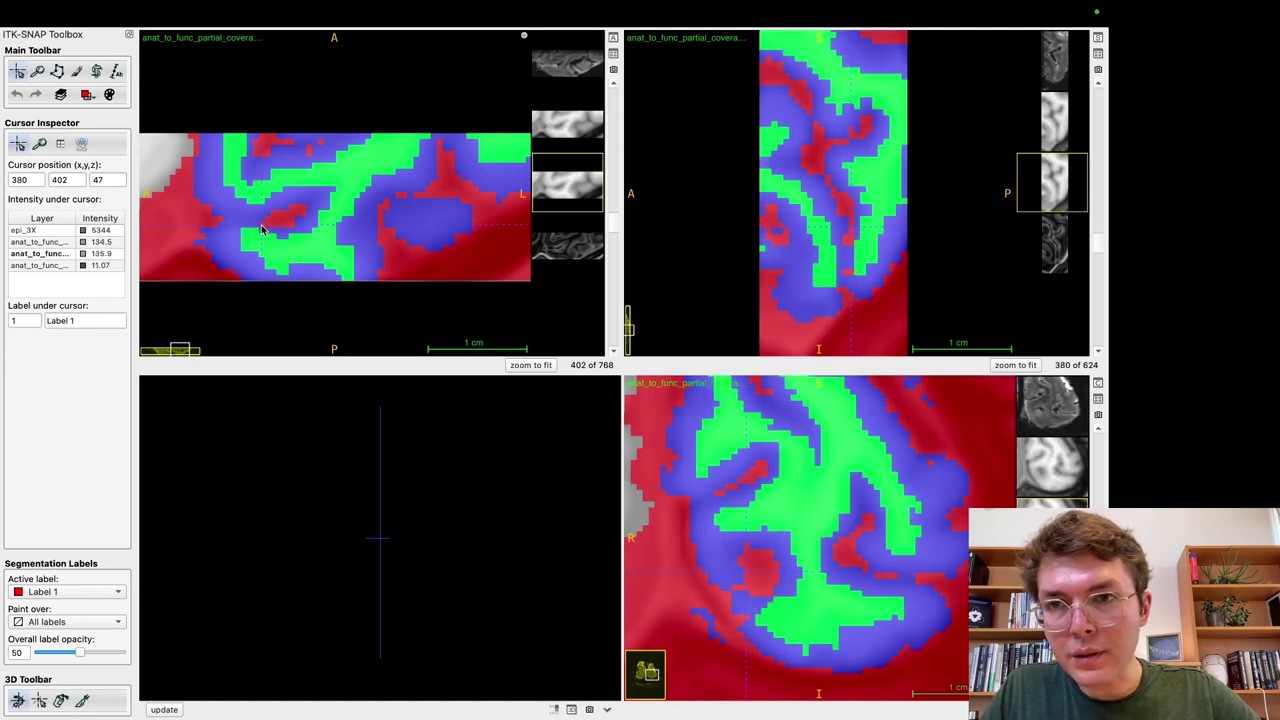
Step: Compare the anatomy around the small sulcus with the segmentation overlay off and on, placing the cursor at 378, 402, 48
drag(264, 230, 257, 233)
key(s)
key(s)
key(s)
key(s)
click(252, 235)
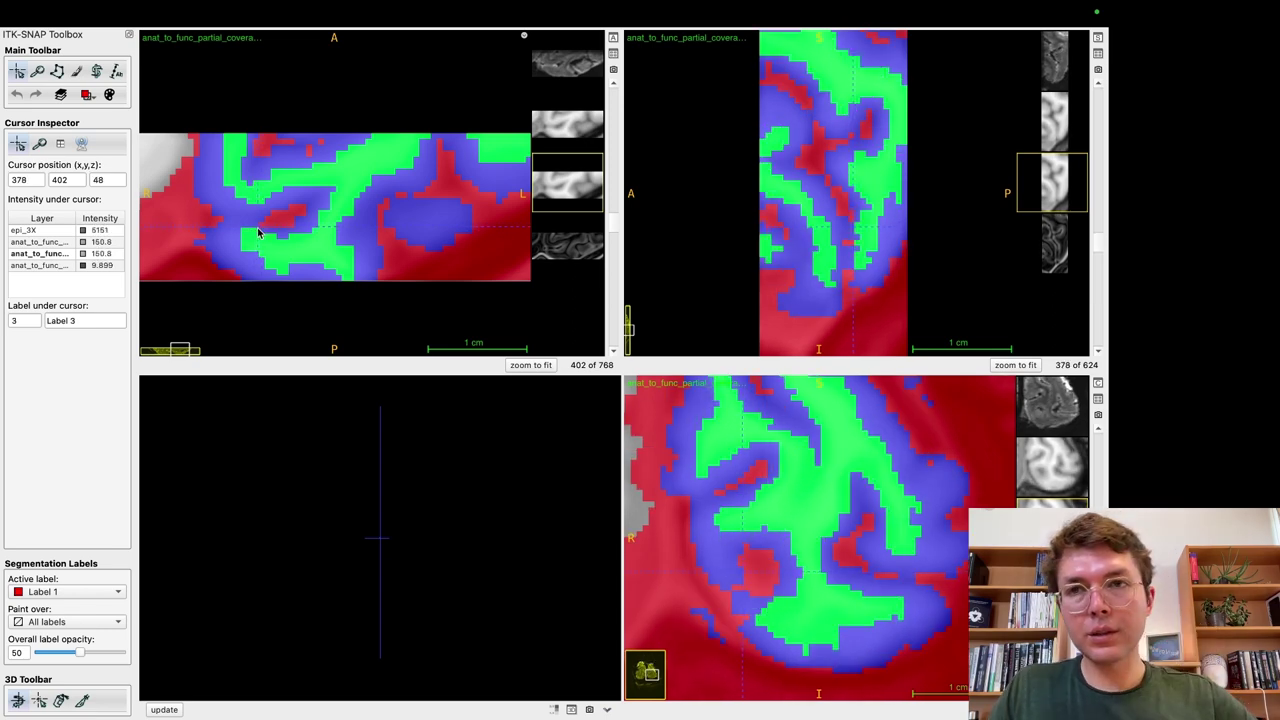
Step: Load scoop-V1_lh.nii.gz from the 02-segmentation folder as the segmentation over the anatomical image
click(40, 38)
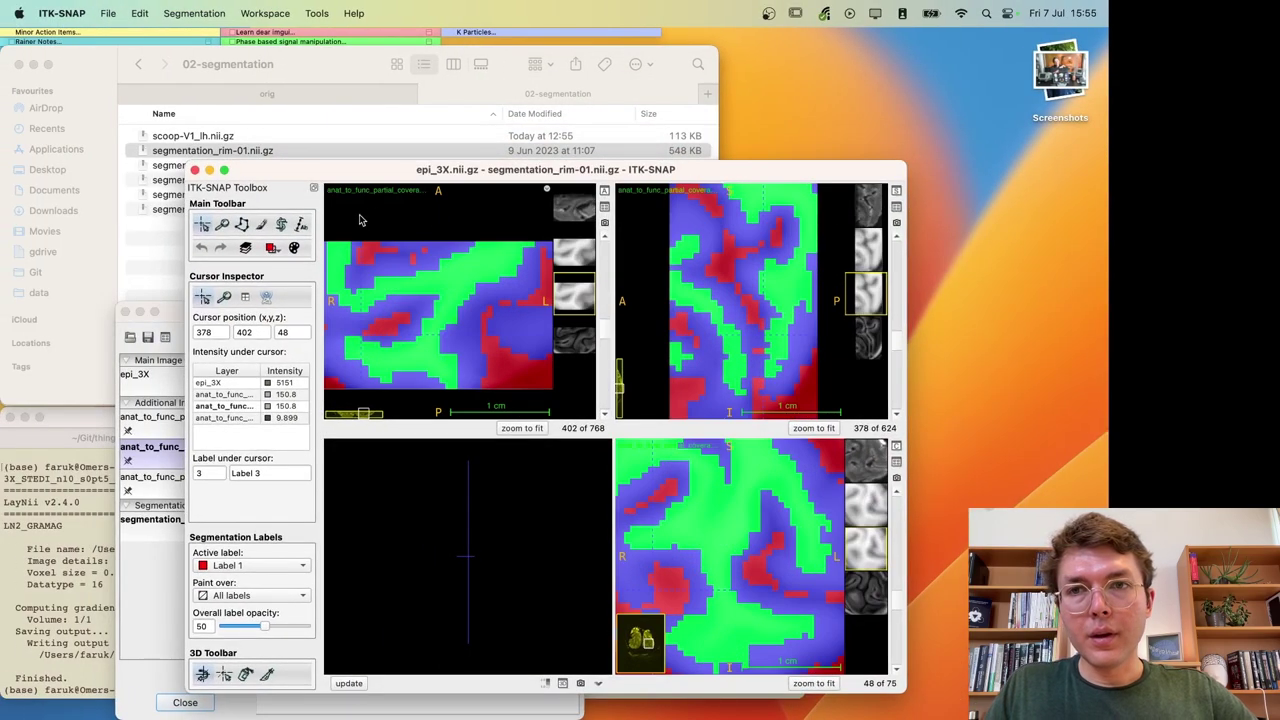
drag(393, 180, 391, 209)
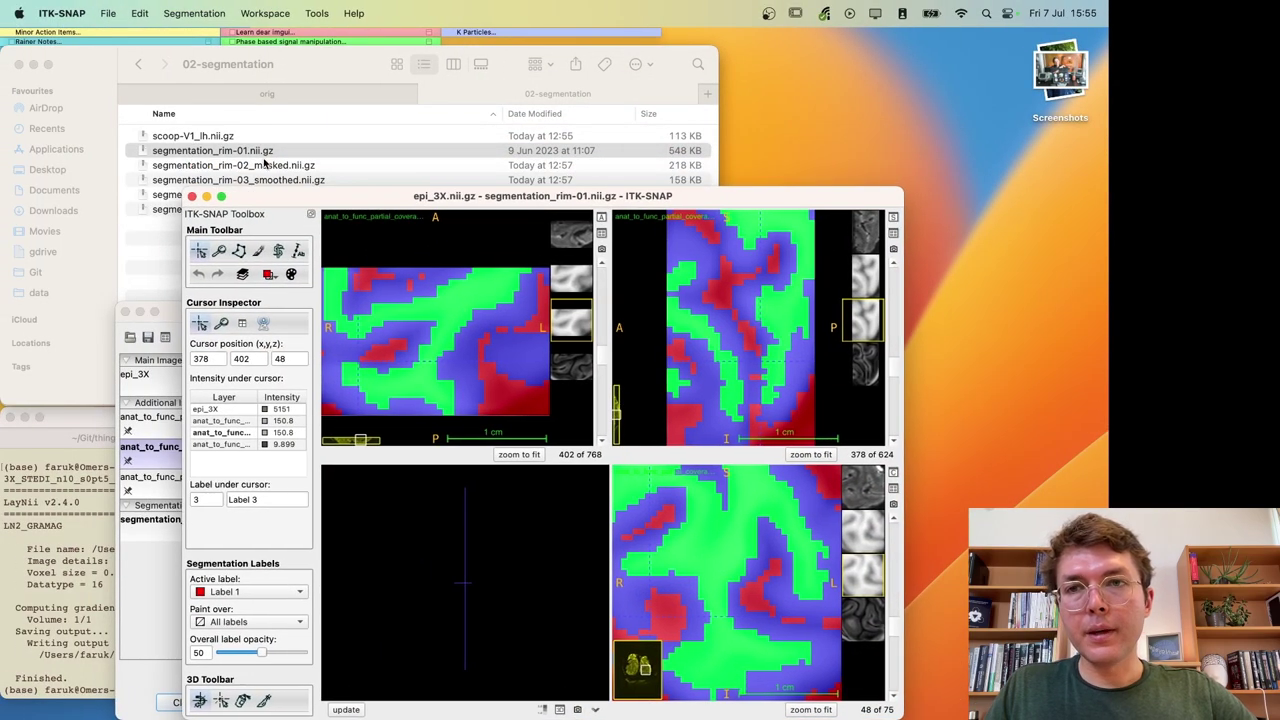
click(265, 157)
click(217, 137)
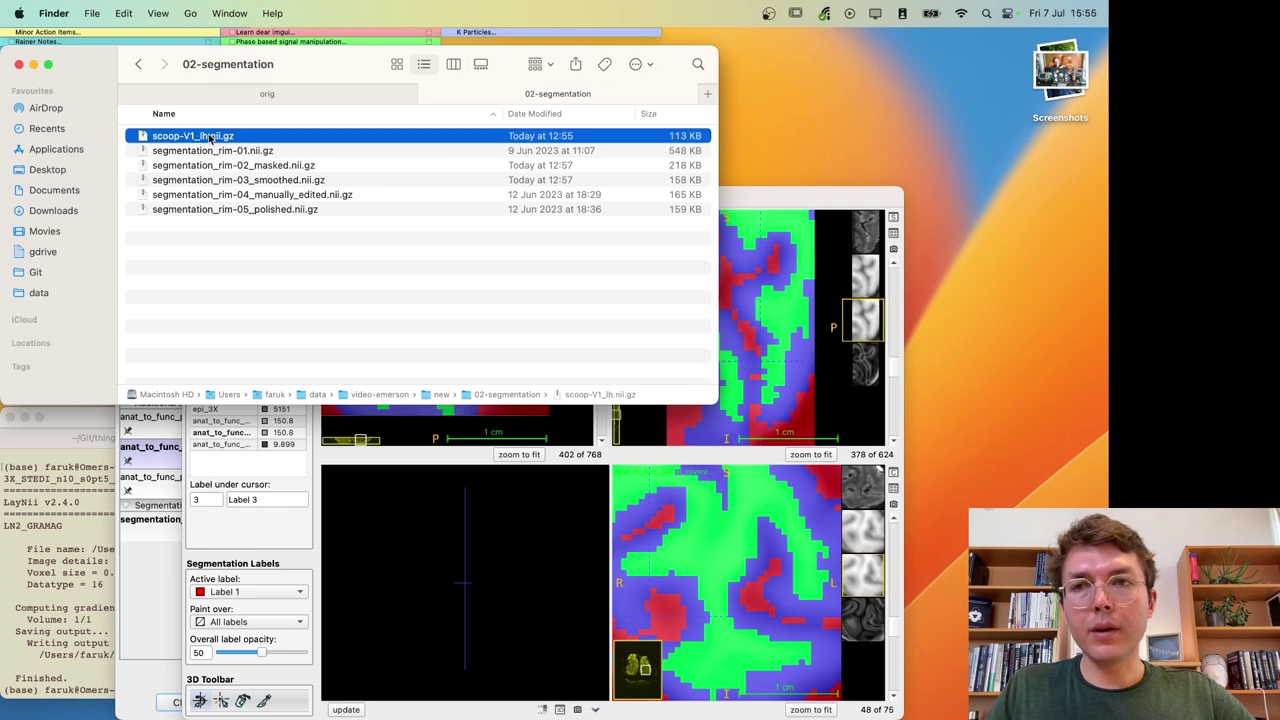
drag(180, 138, 748, 280)
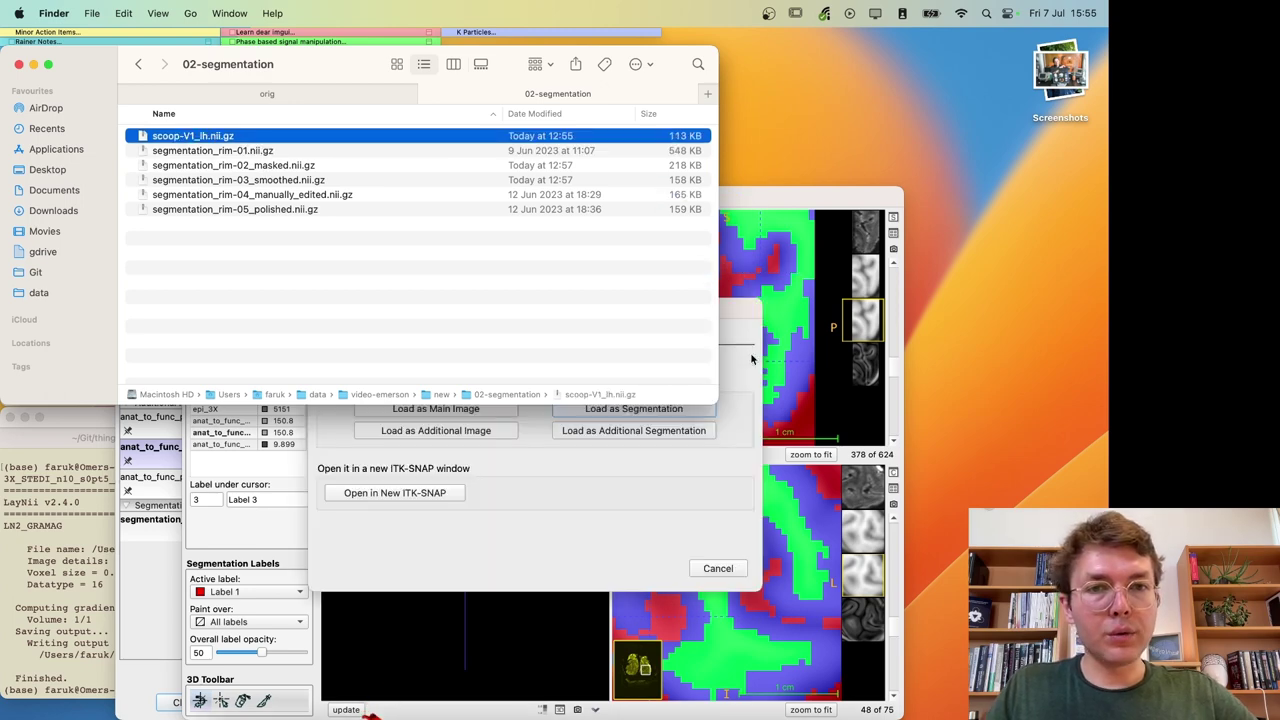
click(660, 416)
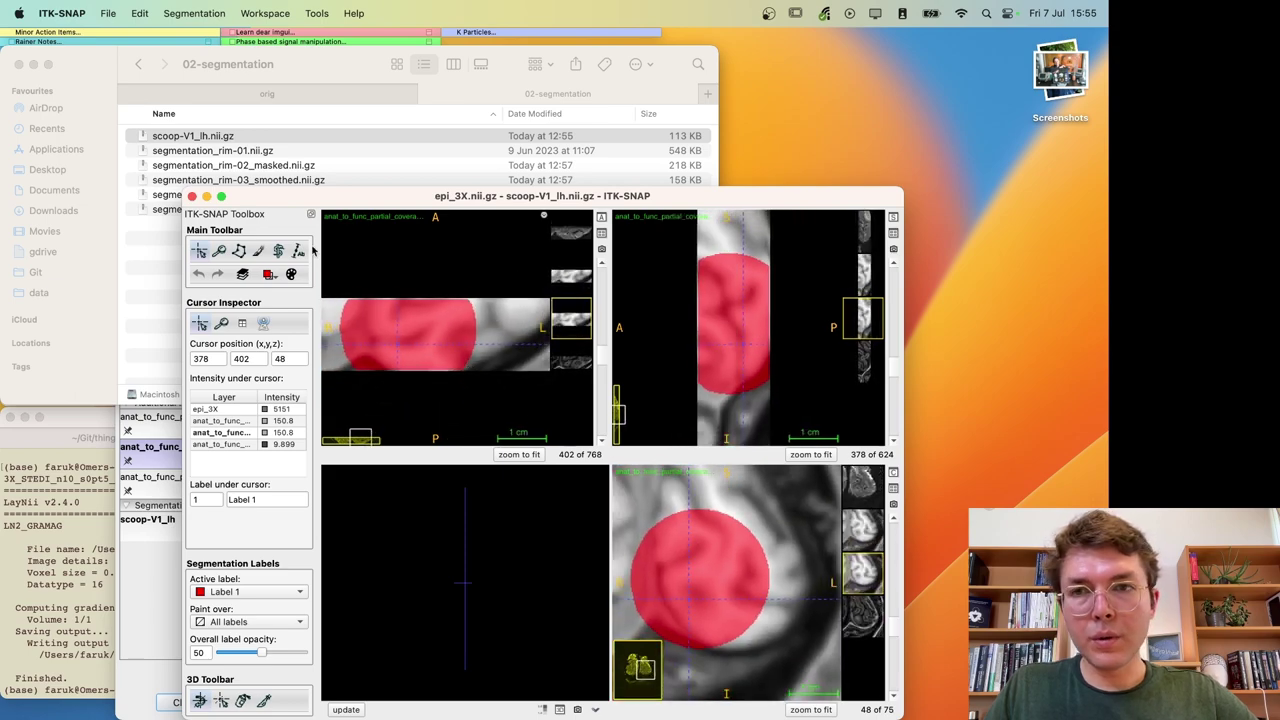
Step: Examine the round scoop mask over the anatomy in a full-screen view, moving the cursor through it to 389, 367, 25
click(221, 196)
click(347, 225)
drag(347, 225, 317, 204)
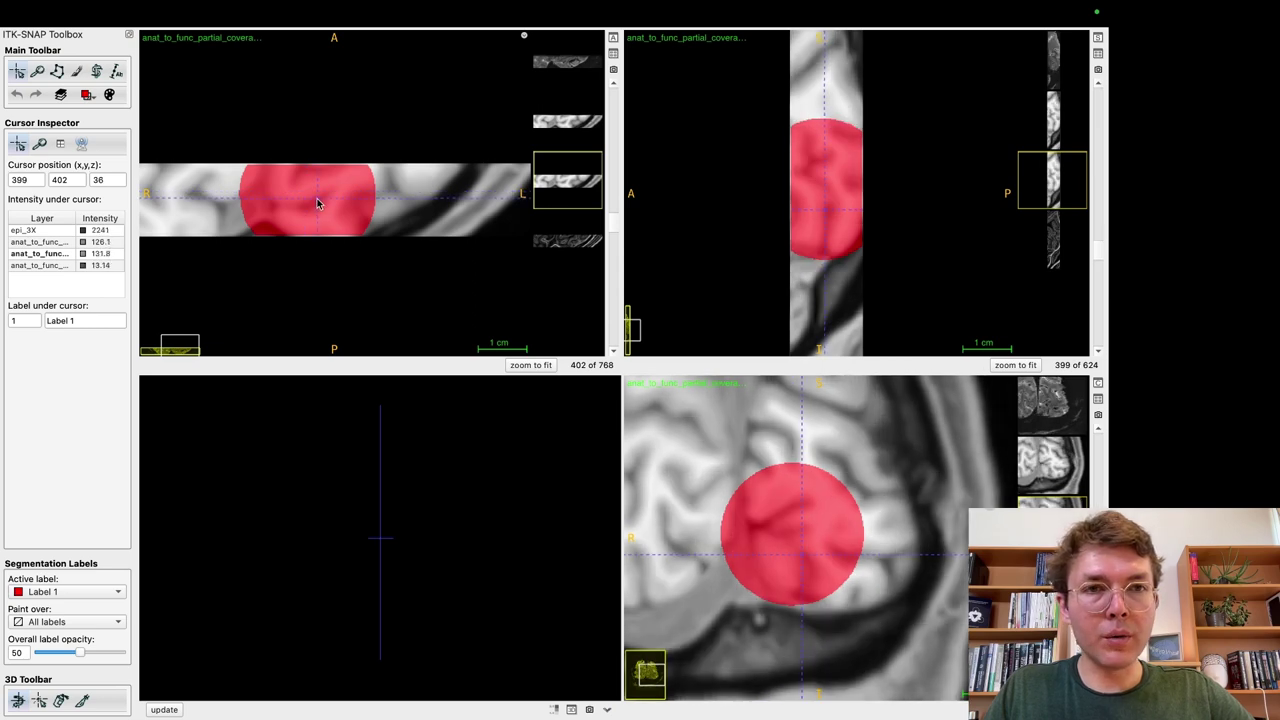
drag(825, 252, 826, 177)
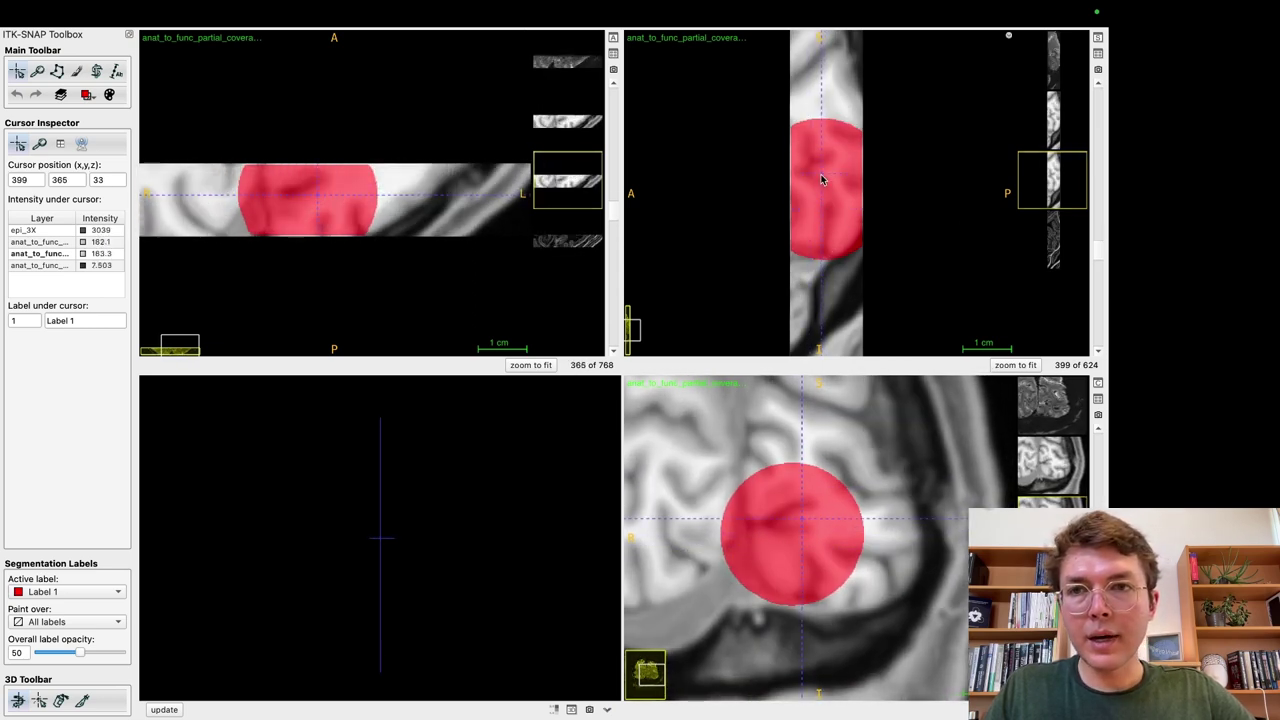
mouse_move(323, 178)
mouse_down()
mouse_move(317, 206)
mouse_move(284, 193)
mouse_move(307, 187)
mouse_up()
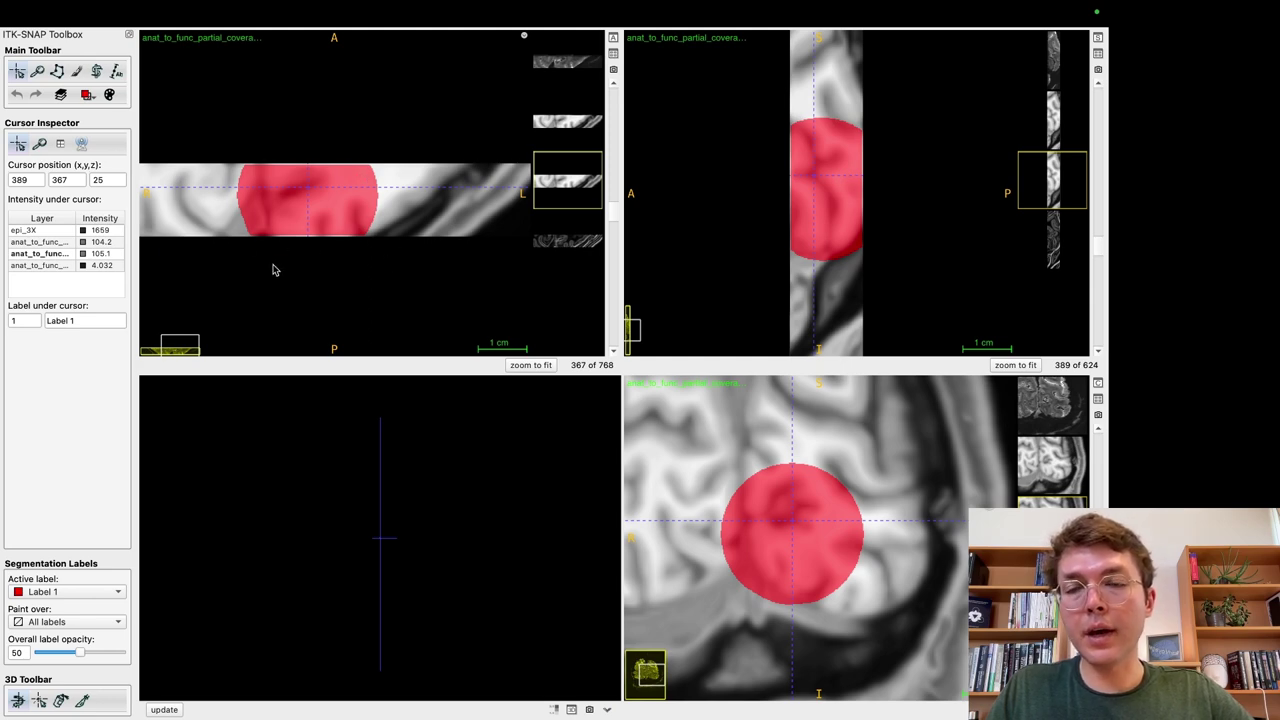
mouse_move(114, 48)
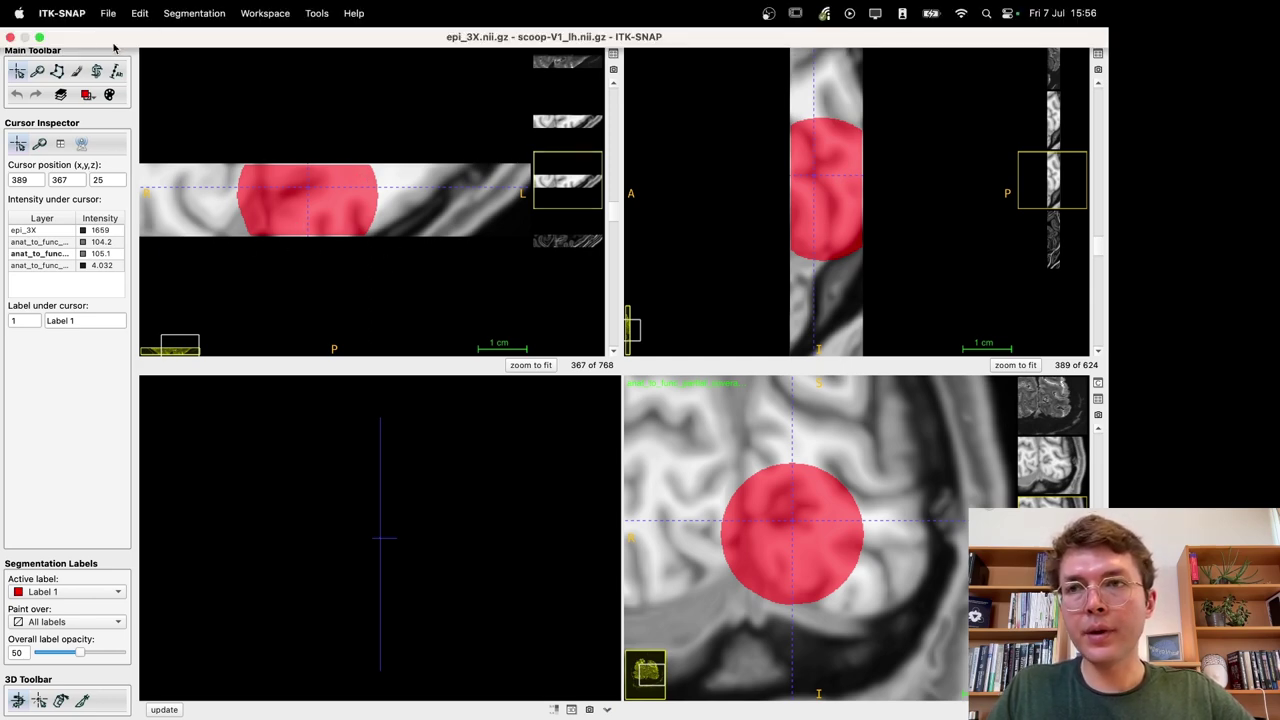
click(40, 38)
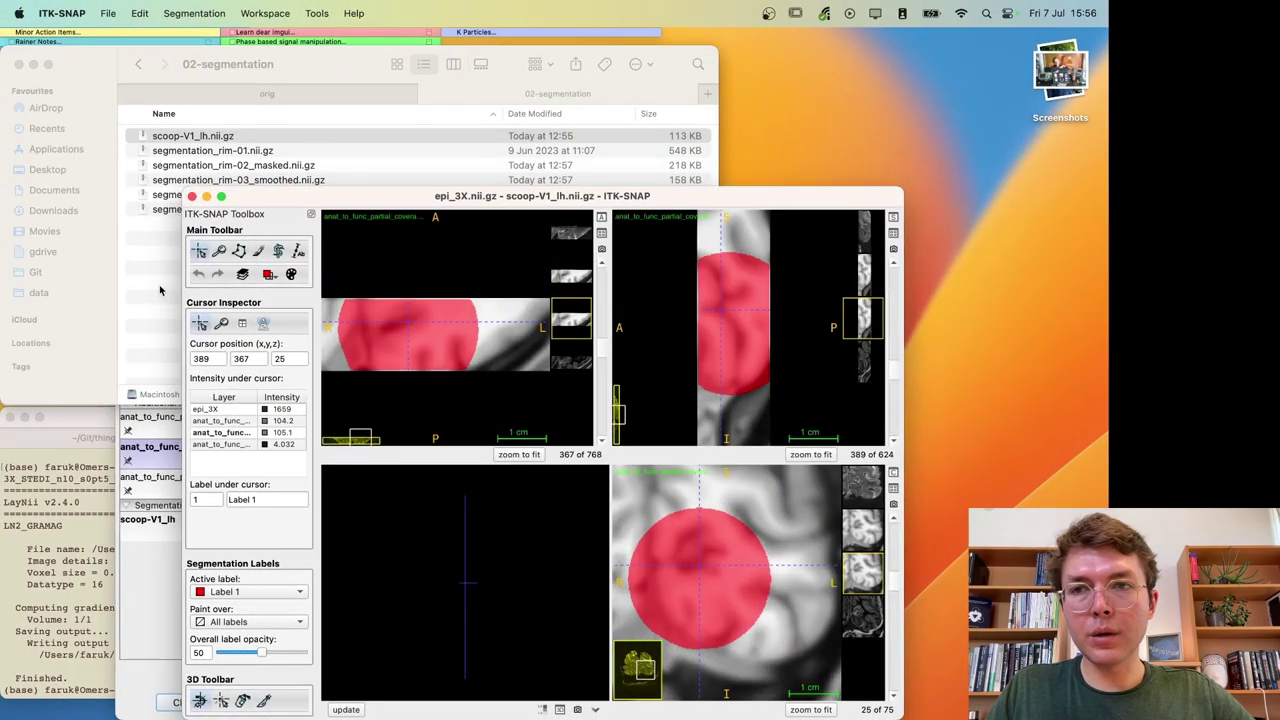
Step: Start a niimath command in the Terminal with the full path of segmentation_rim-01.nii.gz as input and the -mas option
click(156, 291)
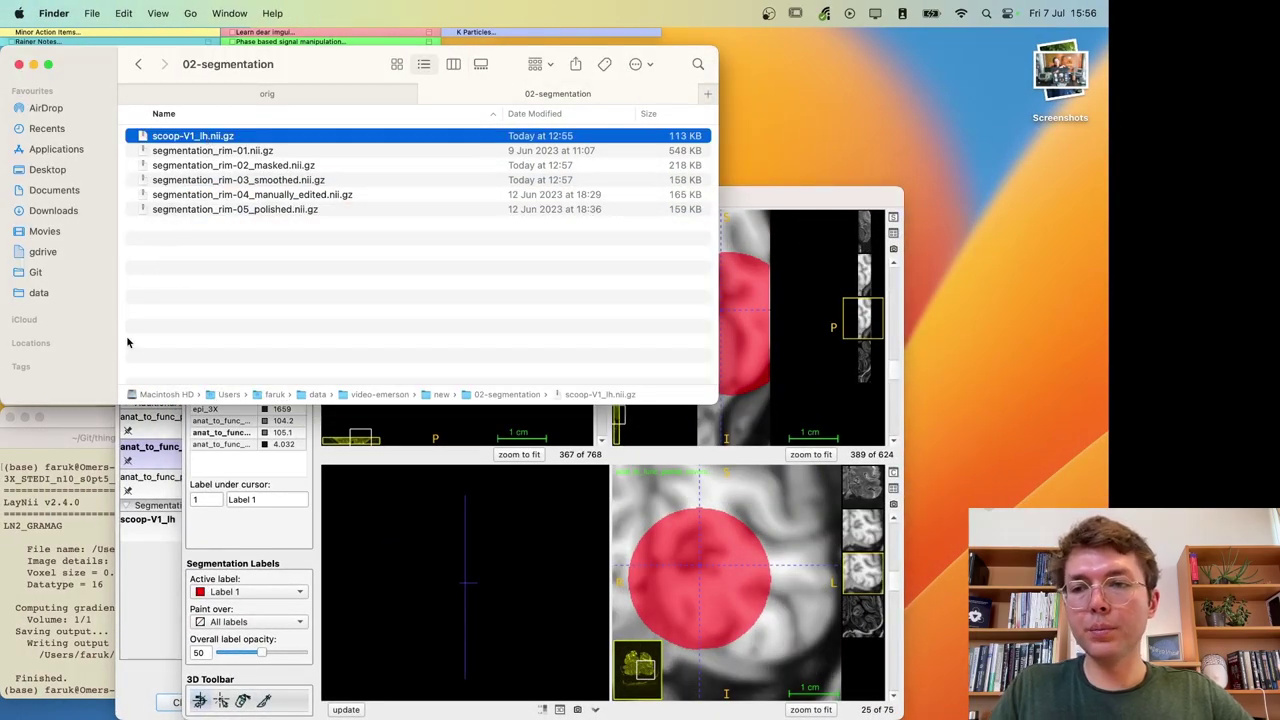
click(100, 468)
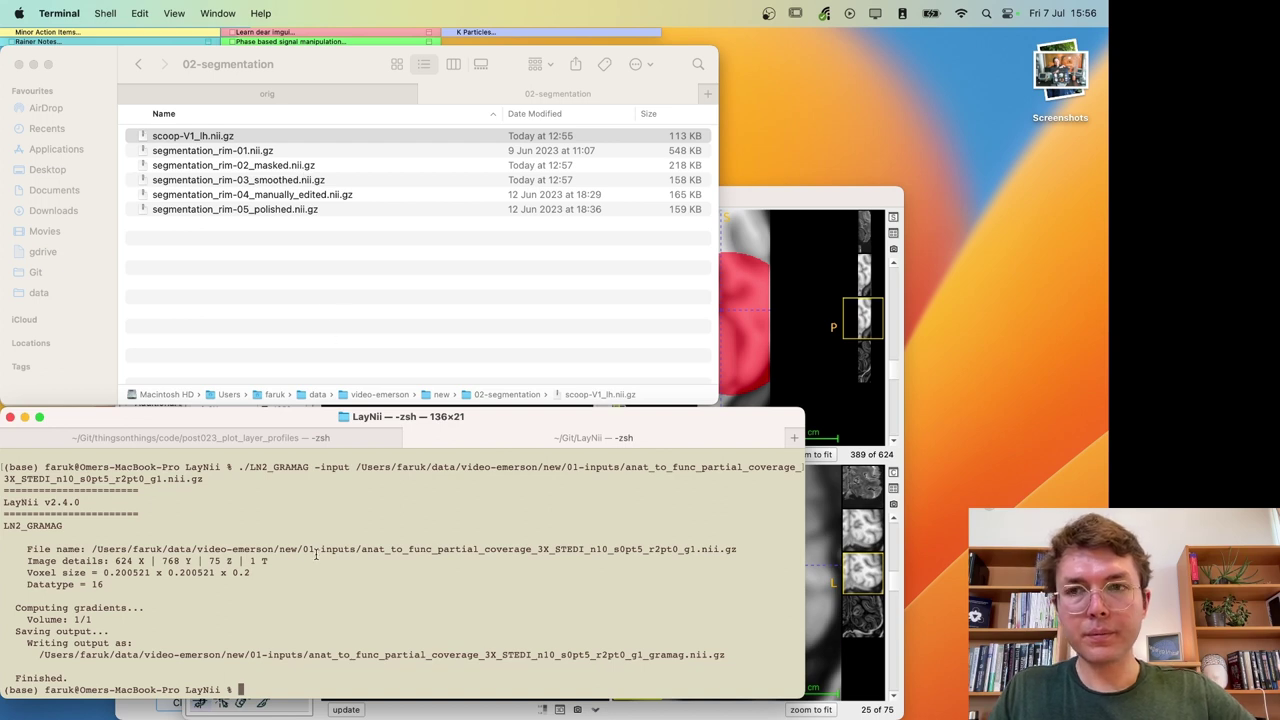
click(282, 152)
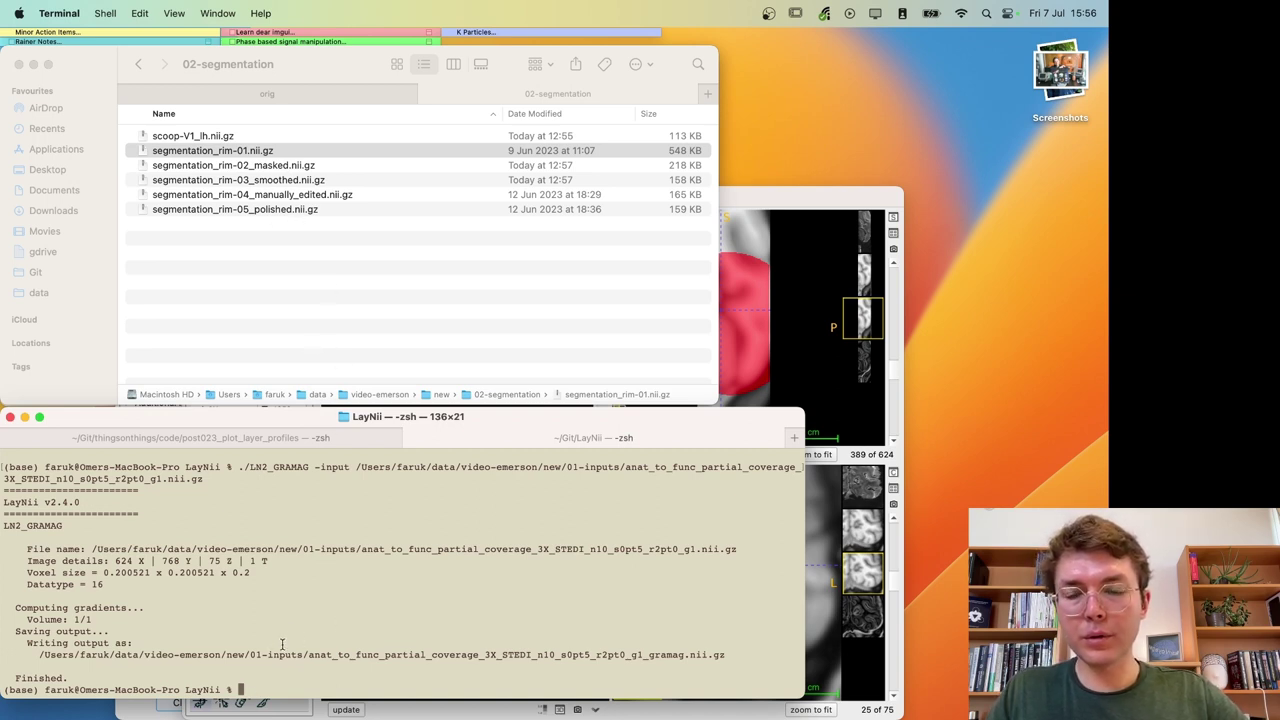
text(nii)
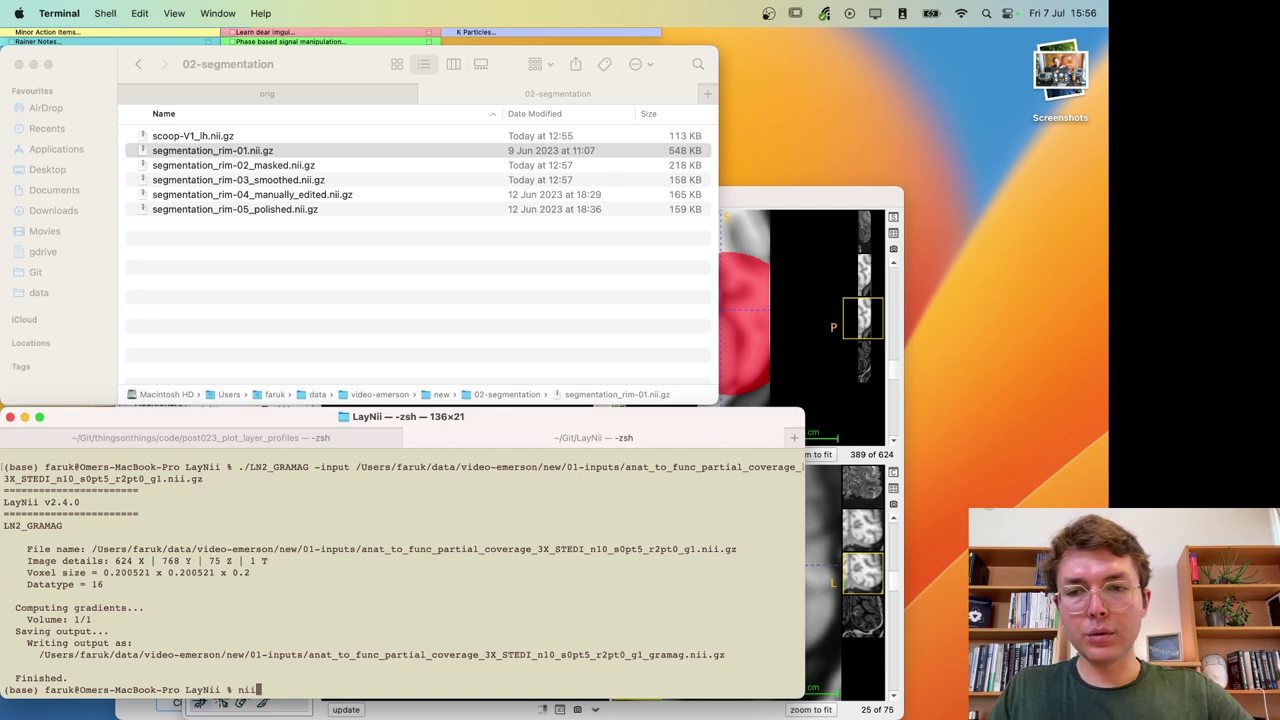
text(math)
text(/Users/faruk/data/video-emerson/new/02-segmentation/segmentation_rim-01.nii.gz)
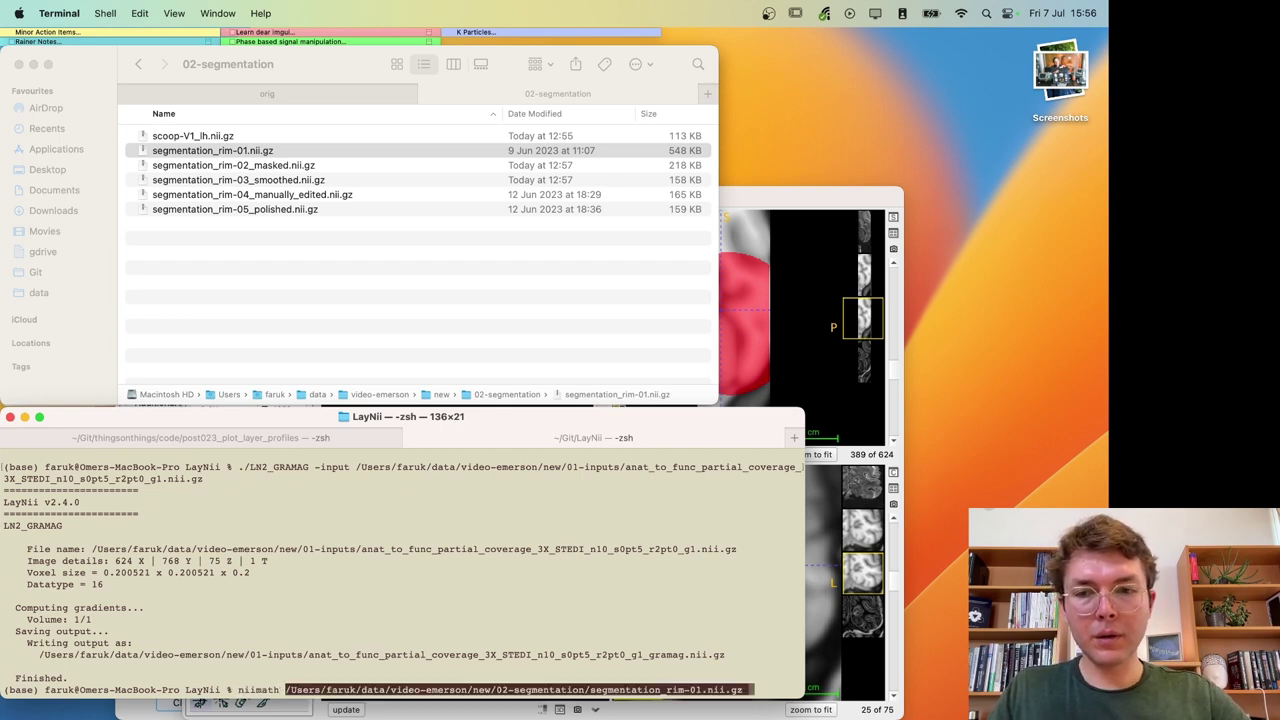
text(-mas)
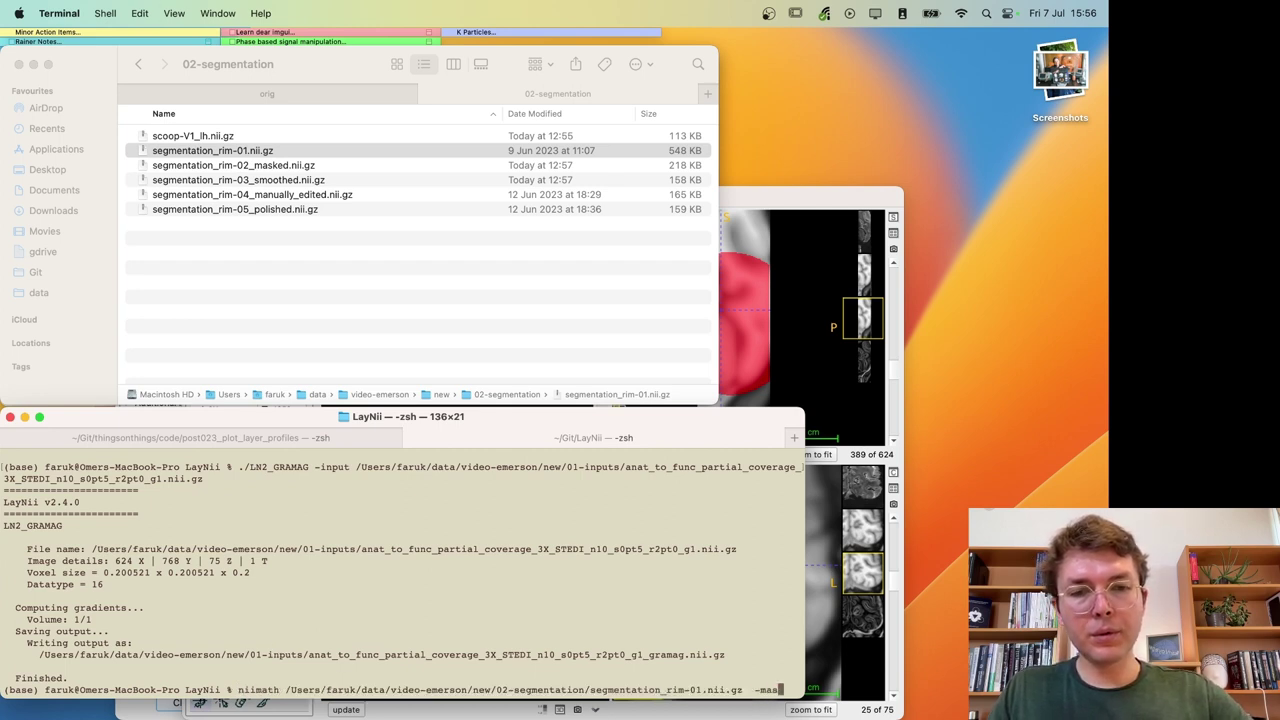
Step: Add scoop-V1_lh.nii.gz as the mask and segmentation_rim-02_masked.nii.gz as the output path, and run the niimath command
click(236, 146)
click(222, 137)
drag(222, 140, 572, 595)
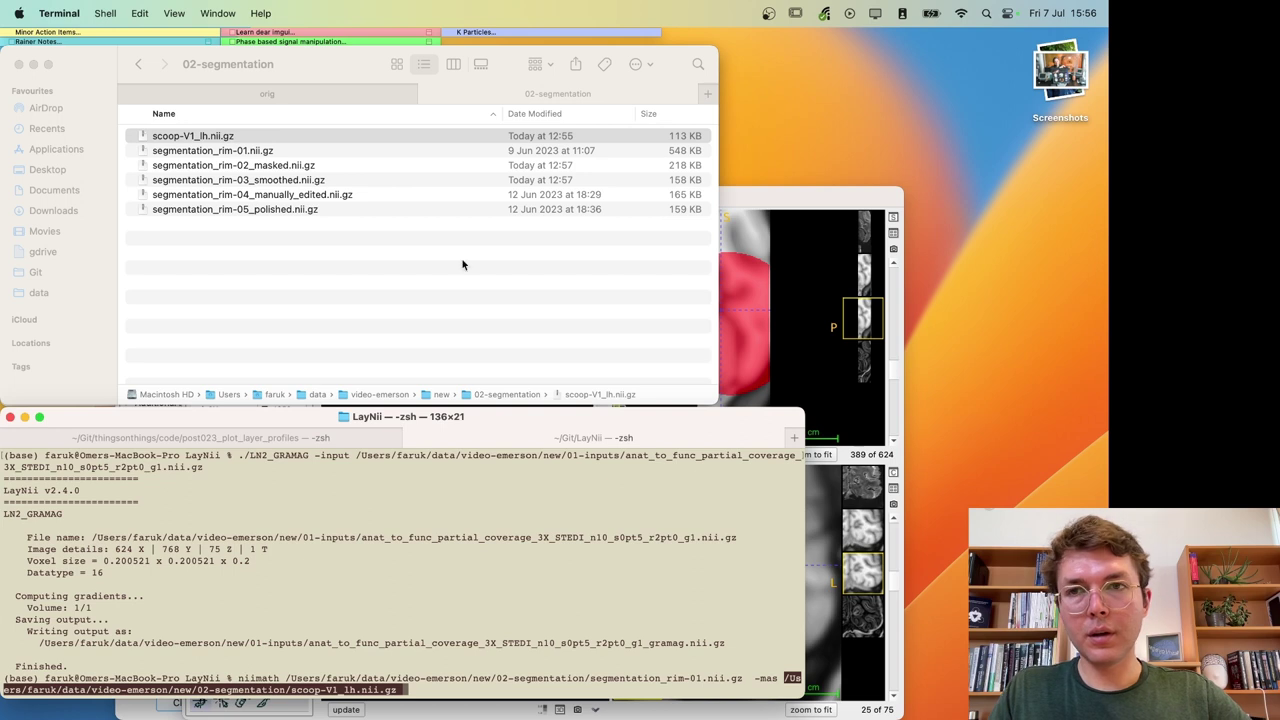
click(294, 169)
click(296, 168)
key(super+c)
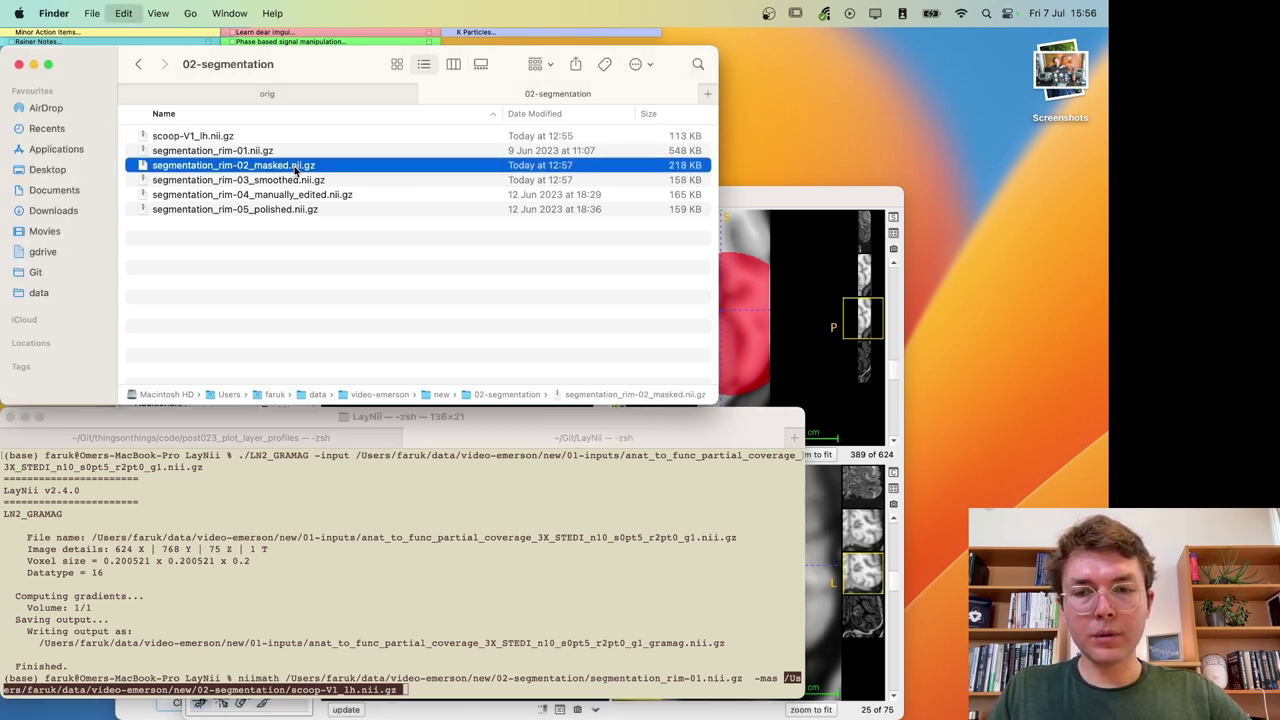
click(529, 601)
key(super+v)
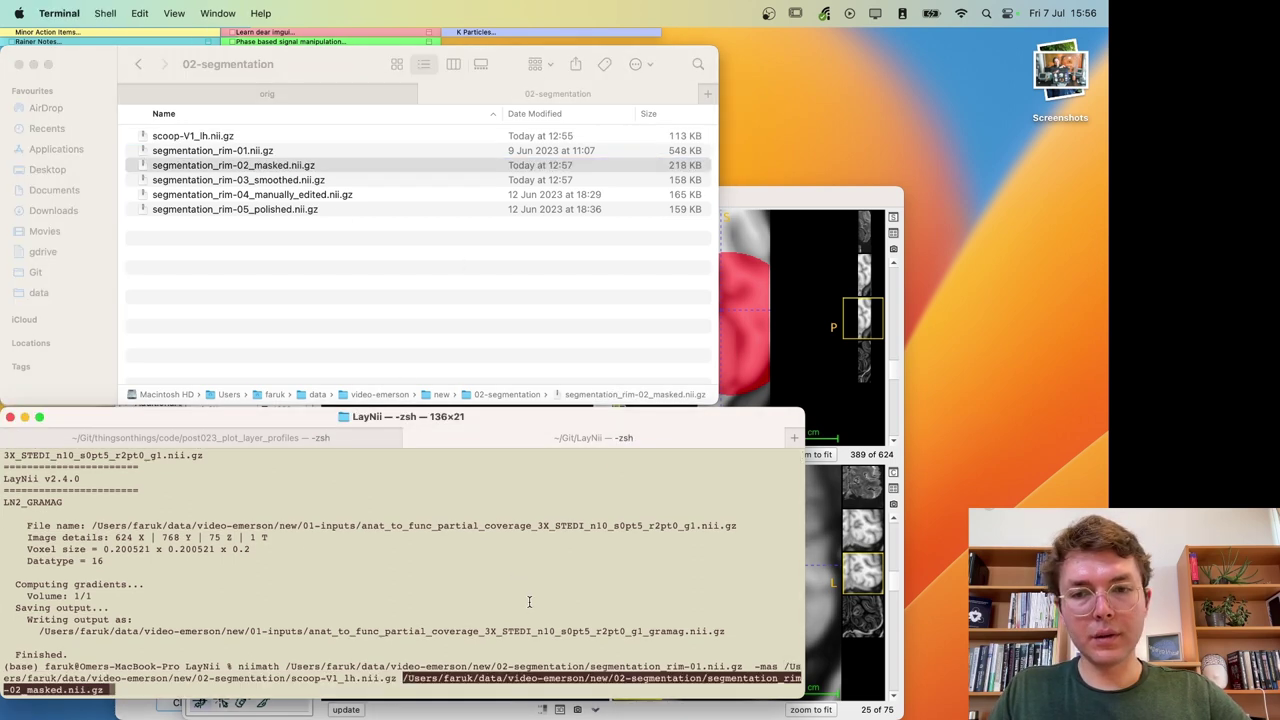
key(Return)
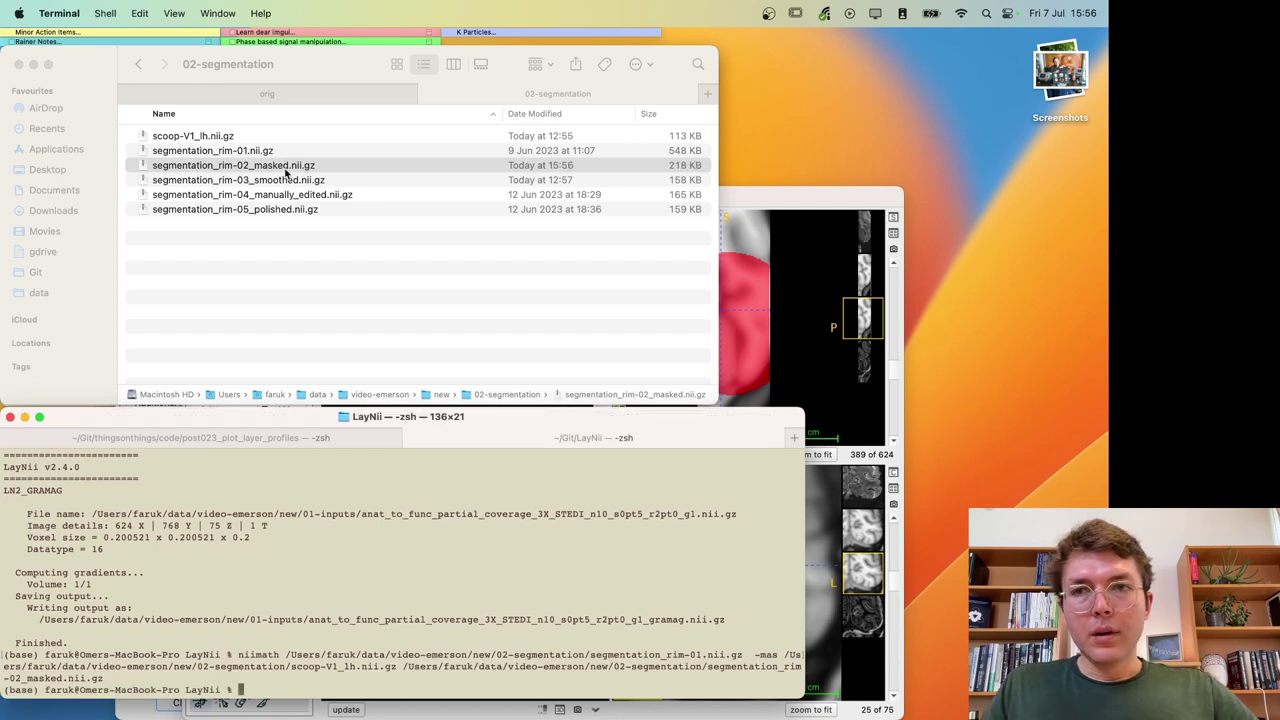
Step: Load segmentation_rim-02_masked.nii.gz into ITK-SNAP as the segmentation over the anatomy
click(281, 170)
click(279, 213)
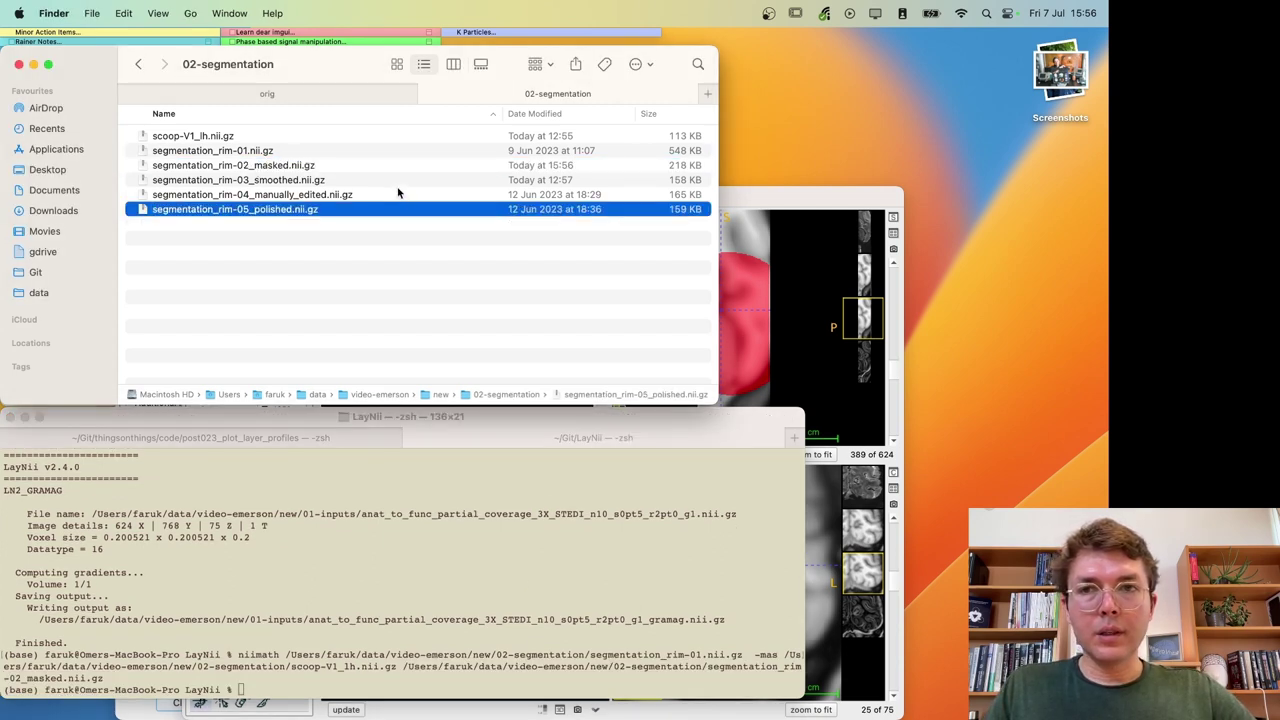
click(283, 167)
drag(253, 167, 790, 285)
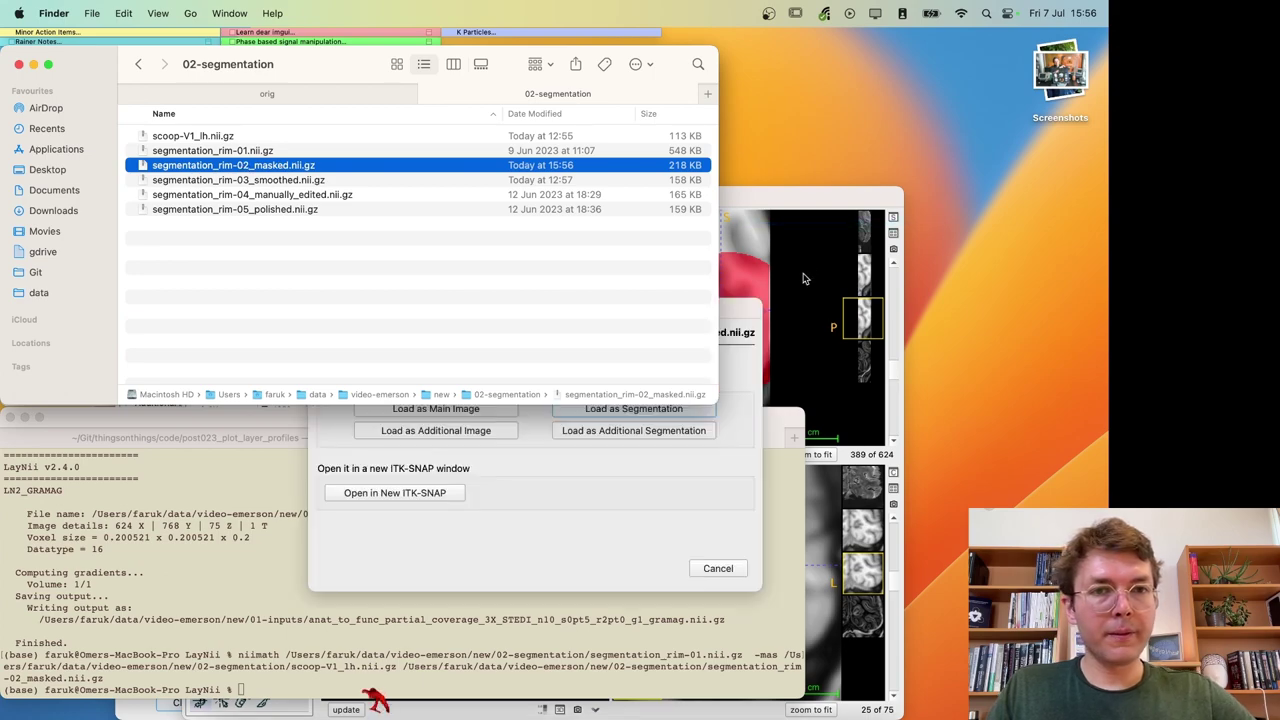
click(715, 429)
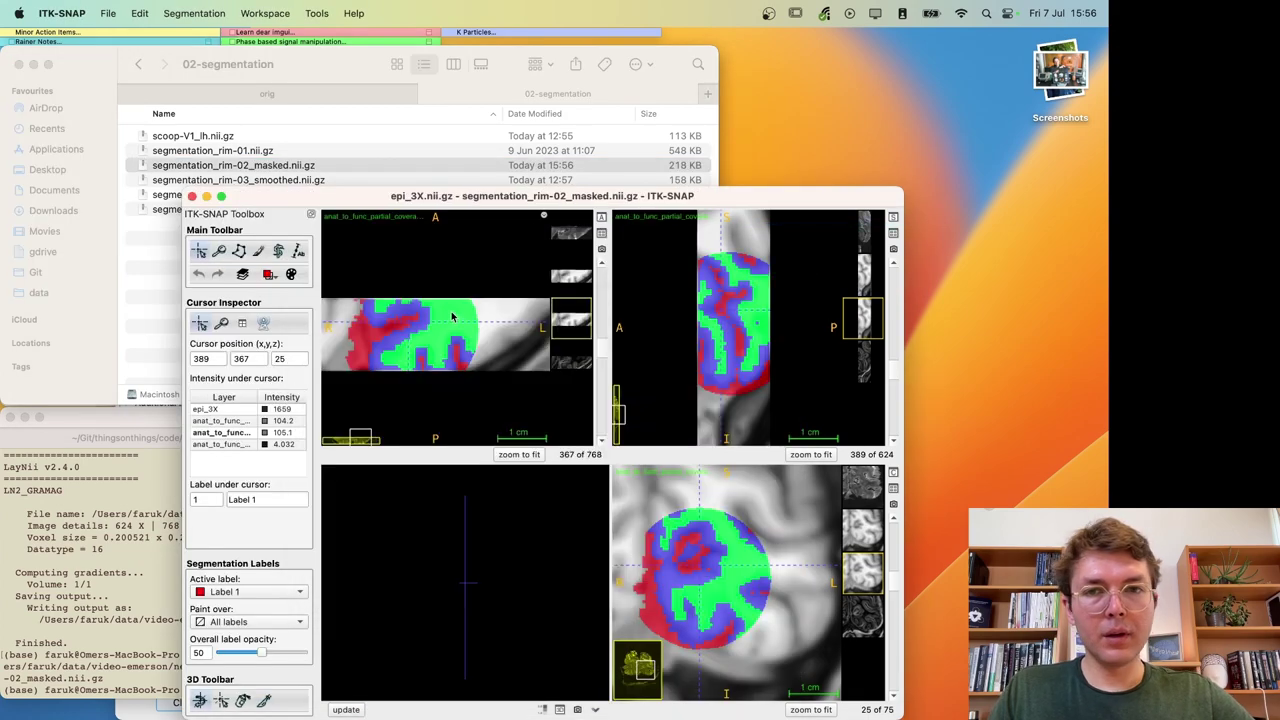
Step: Examine the masked rim segmentation in a full-screen view, moving the cursor through the scoop to 390, 367, 33
click(221, 196)
drag(383, 266, 298, 205)
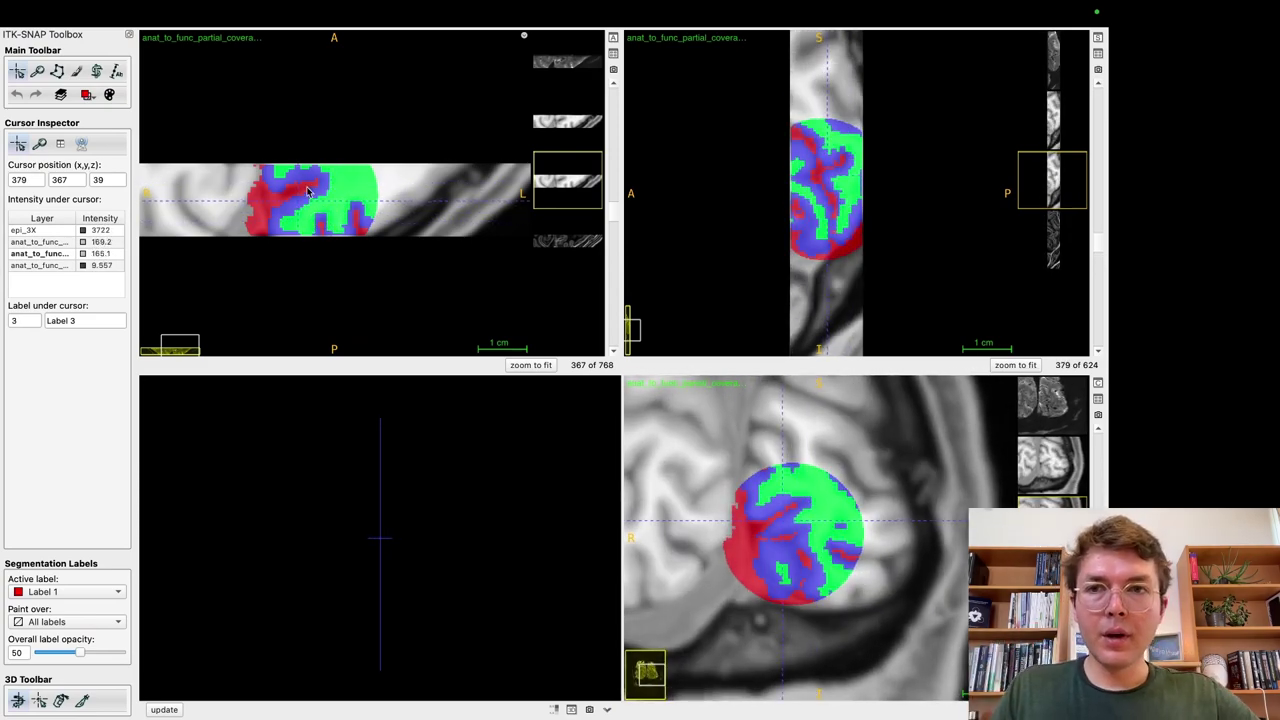
mouse_move(308, 197)
mouse_down()
mouse_move(289, 211)
mouse_move(313, 200)
mouse_up()
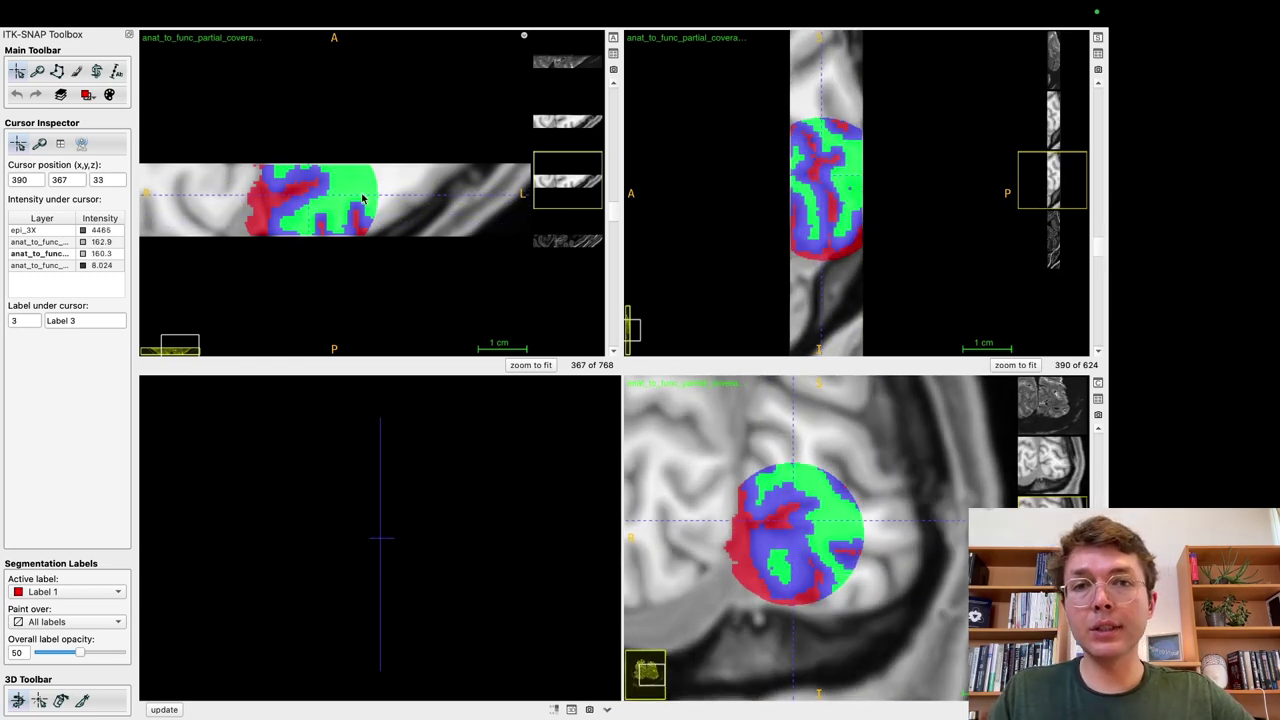
mouse_move(240, 10)
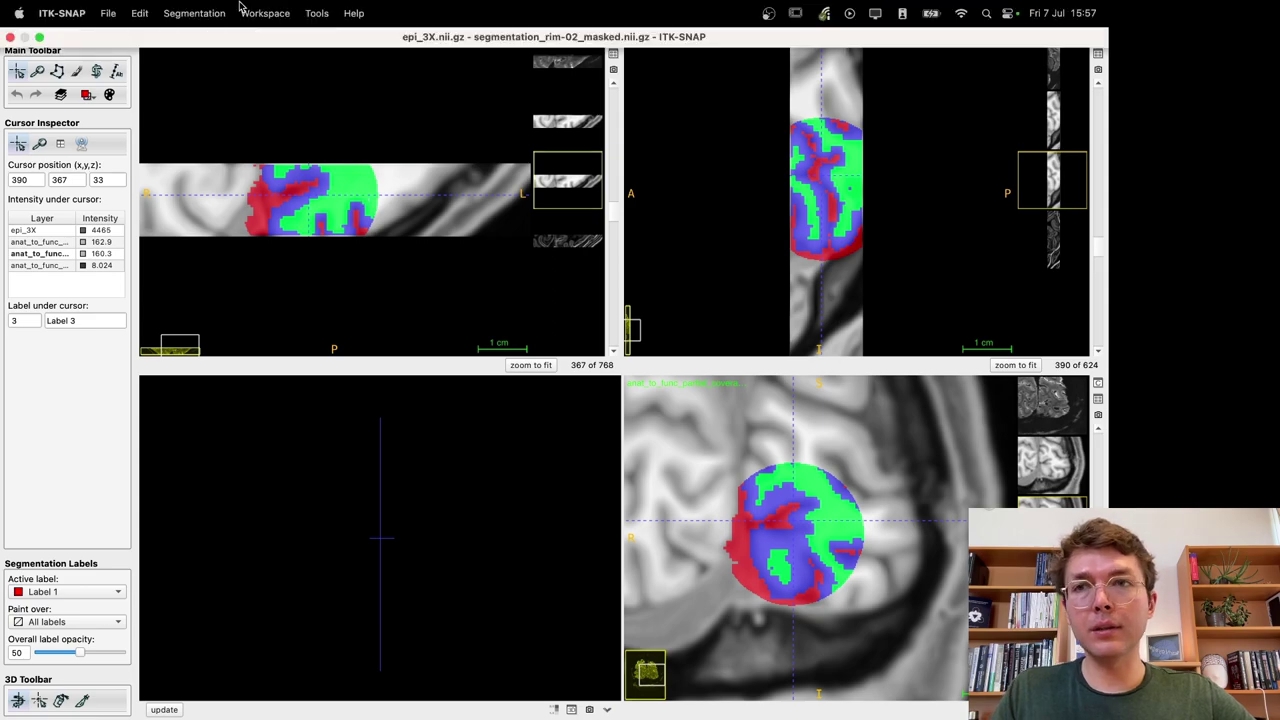
click(40, 37)
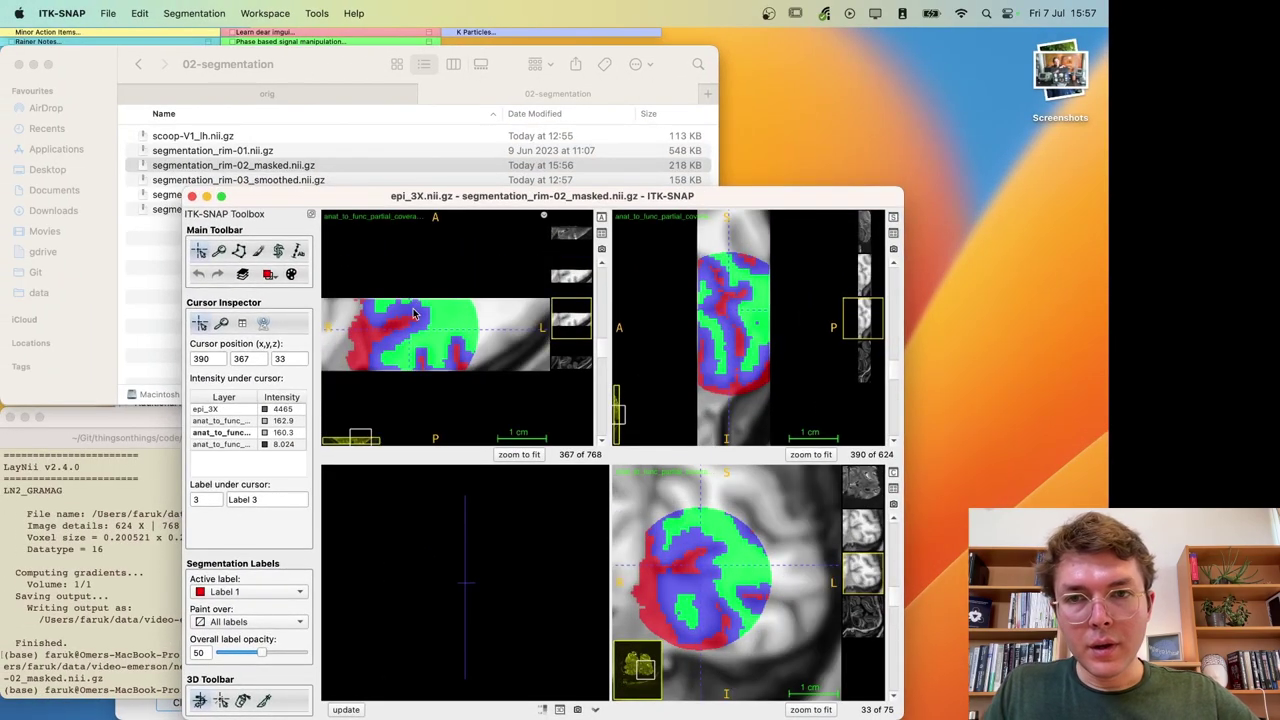
Step: Inspect the masked segmentation's voxel edges close up around 399, 367, 25, and check the whole scoop with the cursor at 352, 367, 55
scroll(420, 309, up, 5)
click(388, 314)
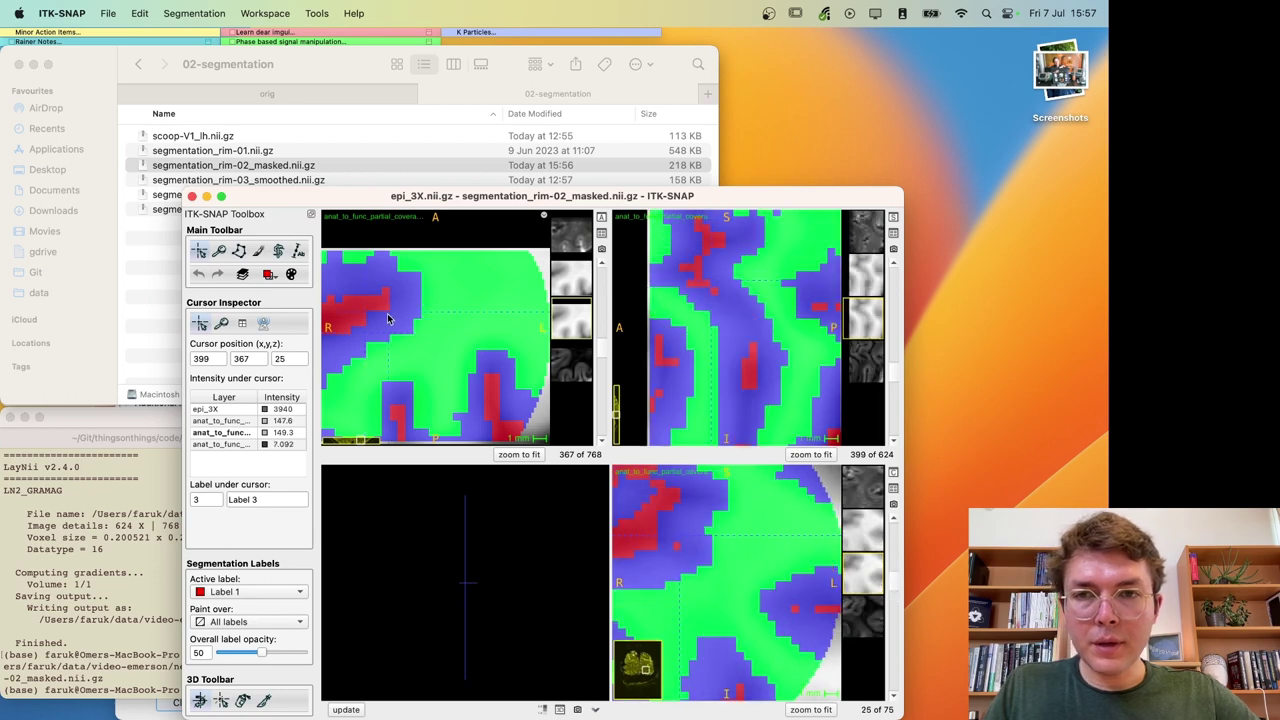
click(383, 317)
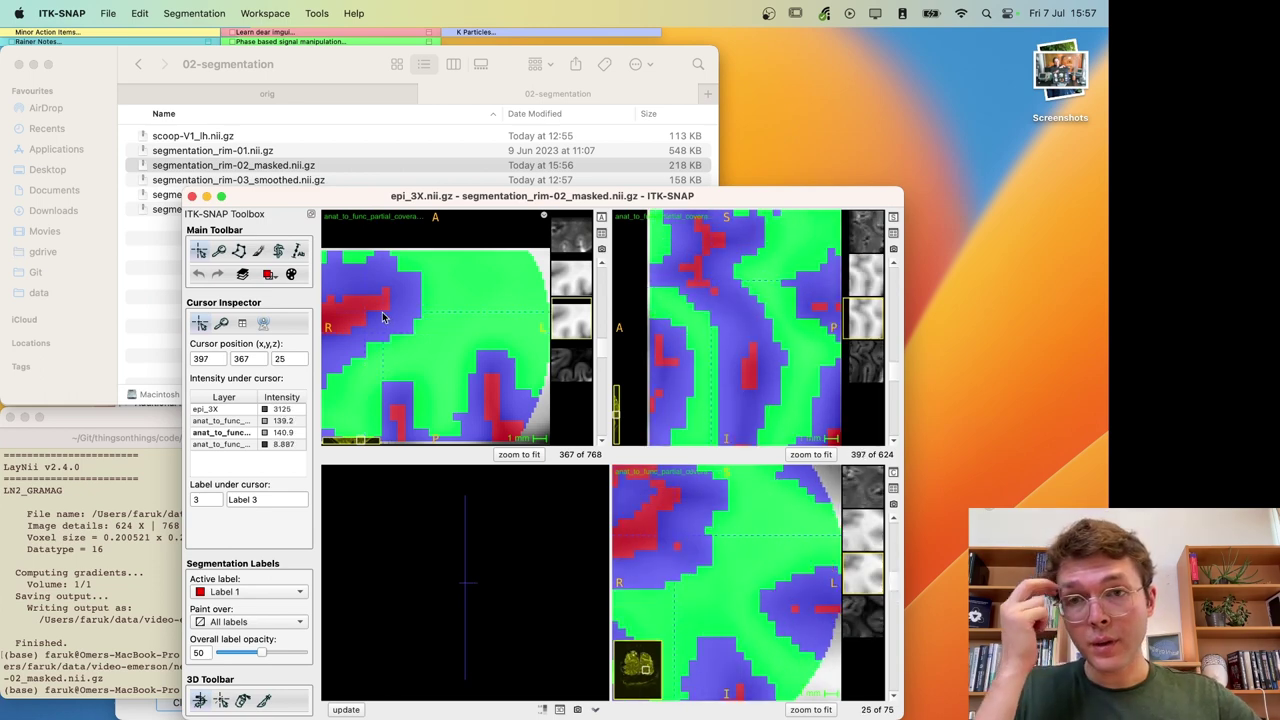
click(377, 314)
scroll(377, 314, down, 5)
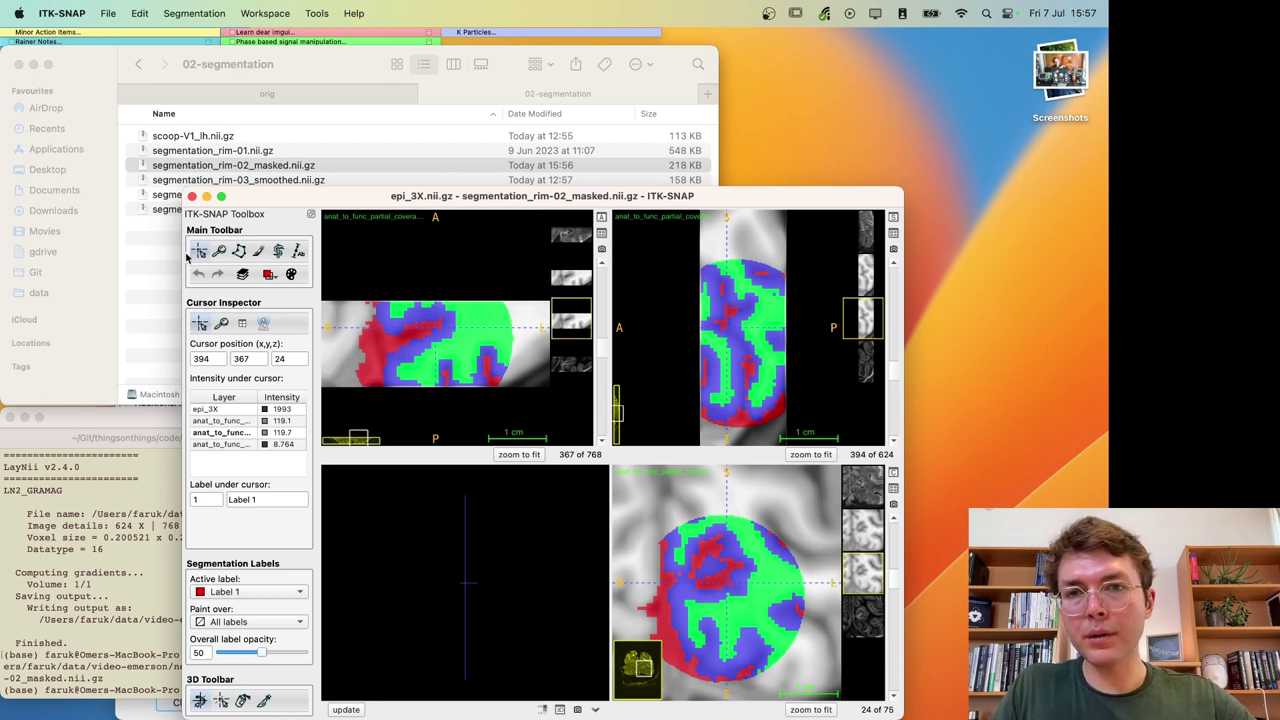
click(417, 362)
drag(417, 365, 388, 370)
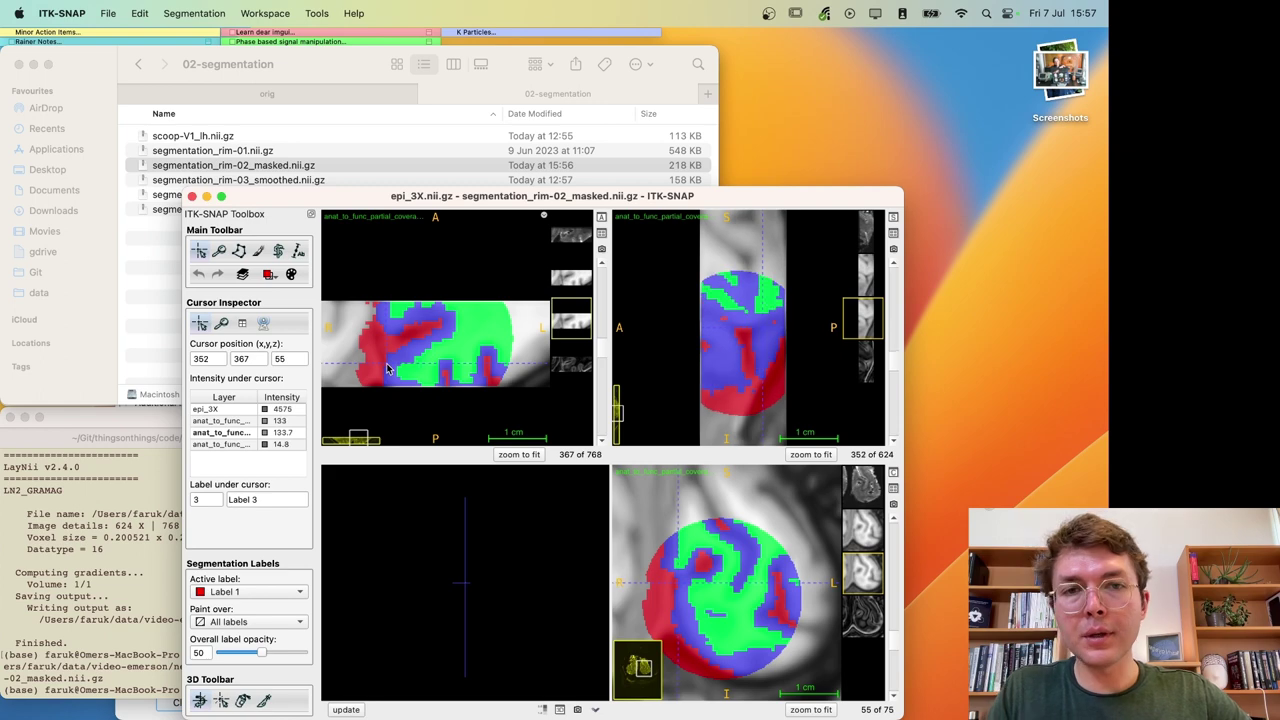
Step: Pick segmentation_rim-02_masked.nii.gz in the 02-segmentation folder, and display the usage help of ./LN2_RIM_POLISH in the LayNii terminal
click(148, 288)
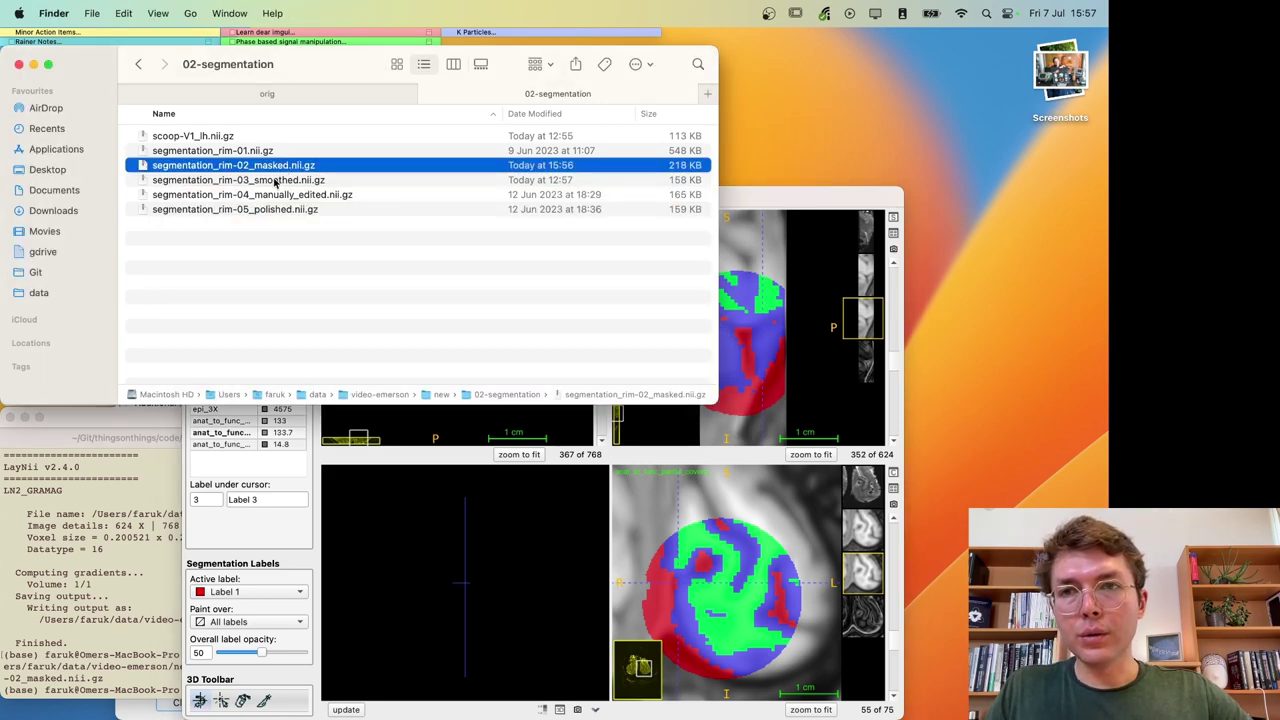
click(280, 179)
click(286, 166)
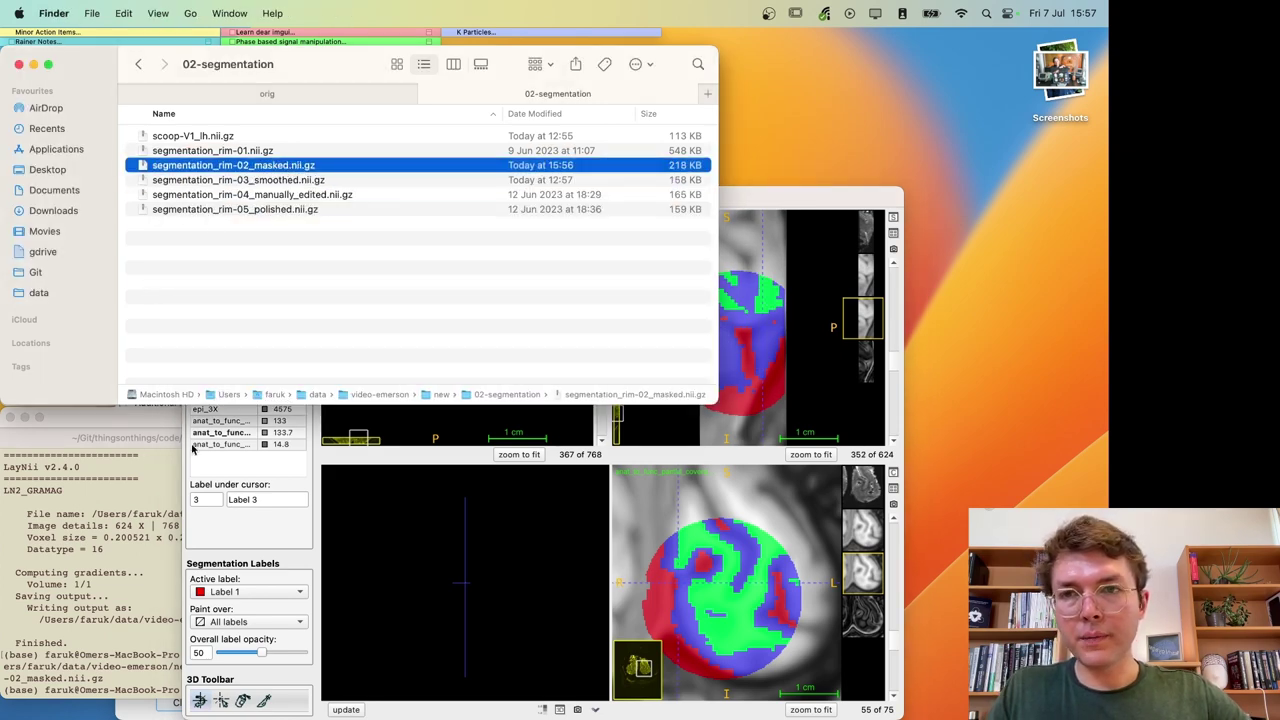
click(129, 538)
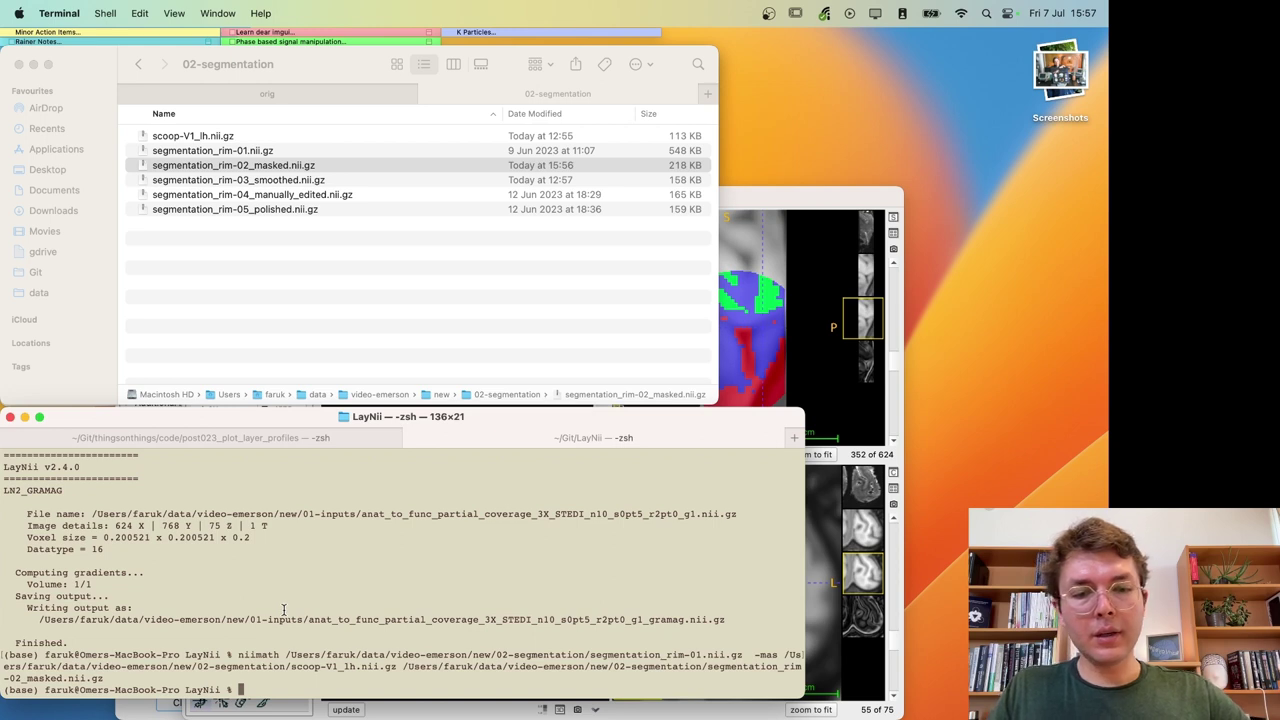
text(./LN2_R)
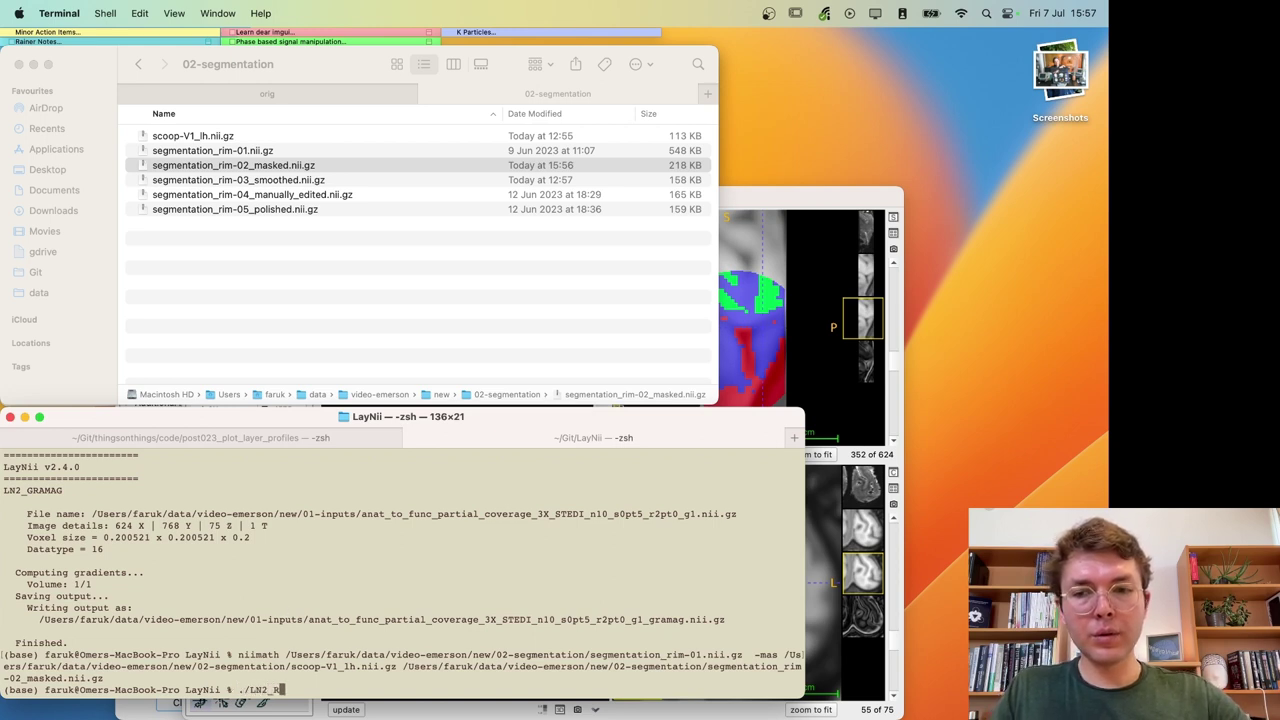
text(IM_POLISH)
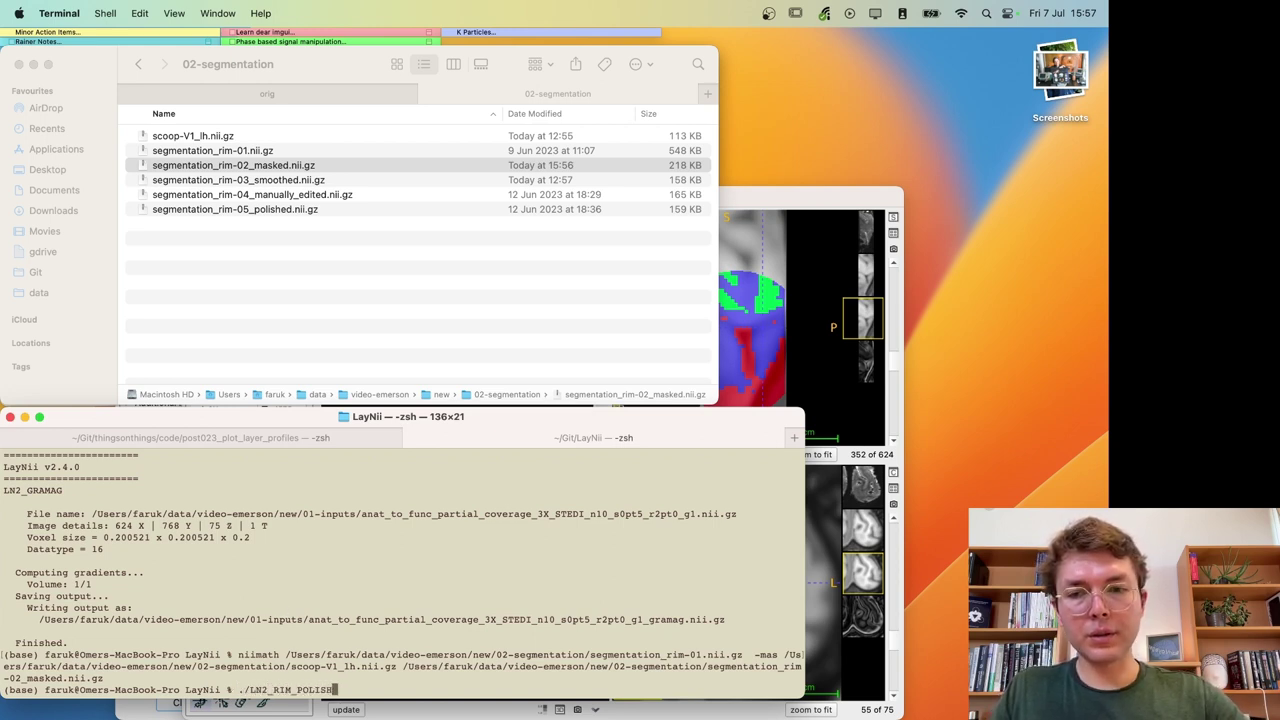
key(Return)
scroll(293, 675, up, 5)
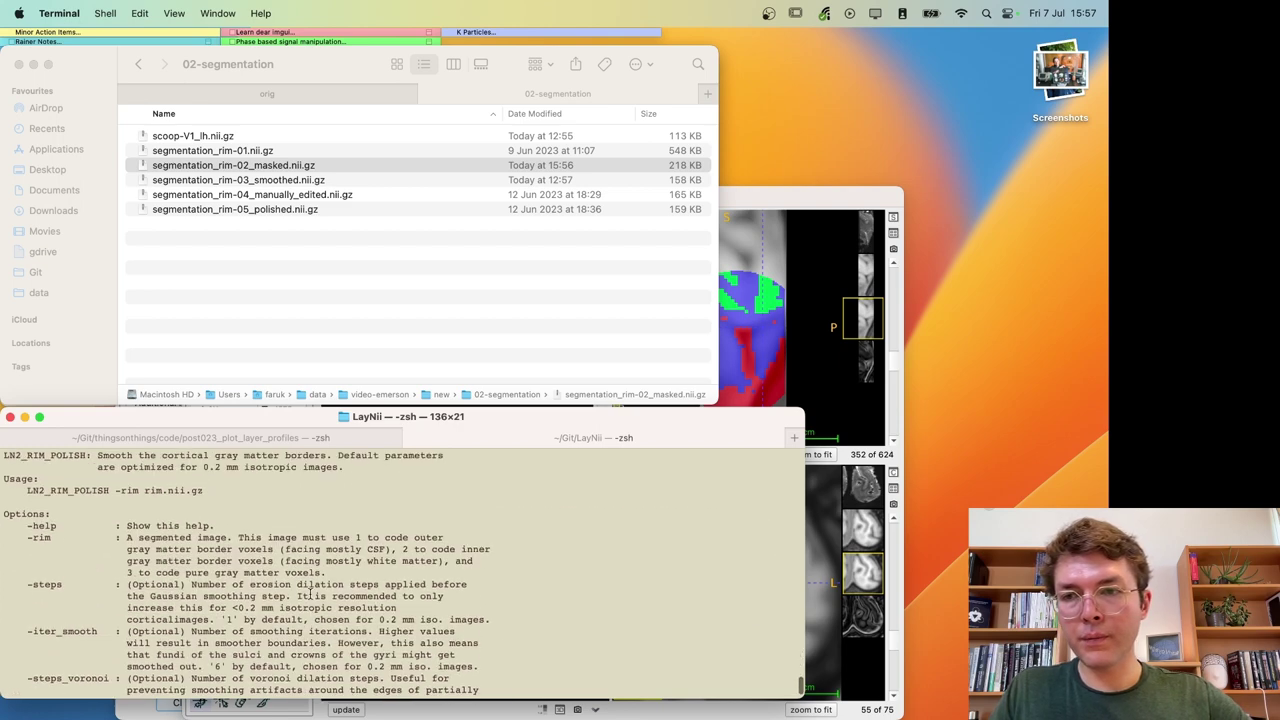
scroll(310, 594, down, 3)
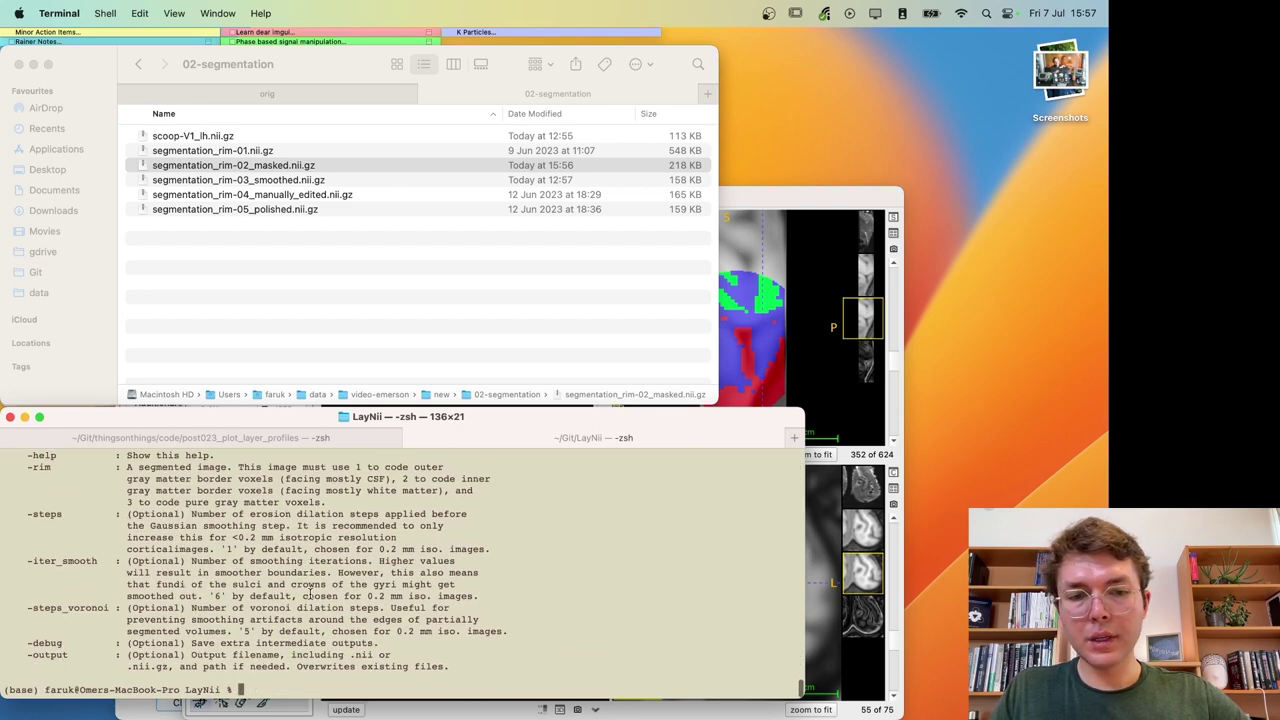
Step: Run ./LN2_RIM_POLISH with segmentation_rim-02_masked.nii.gz as -rim and the segmentation_rim-03_smoothed.nii.gz path as -output
key(Up)
text(-rim)
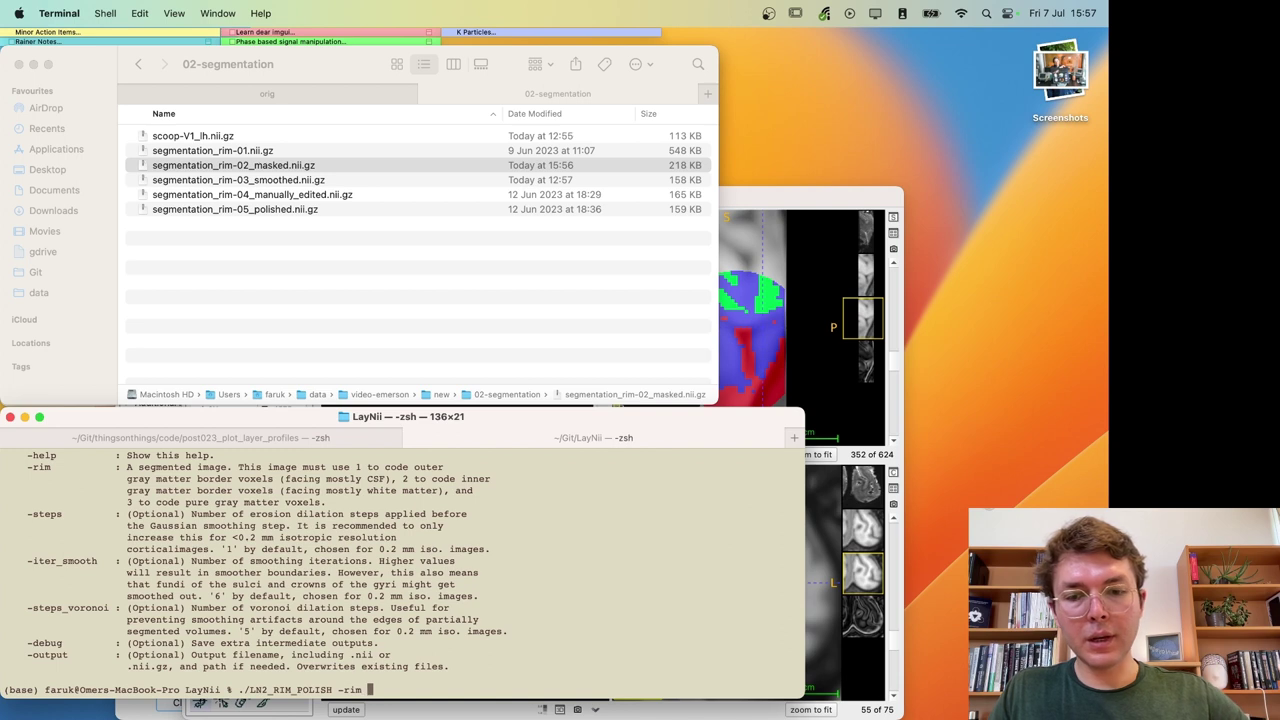
text(/Users/faruk/data/video-emerson/new/02-segmentation/segmentation_rim-02_masked.nii.gz)
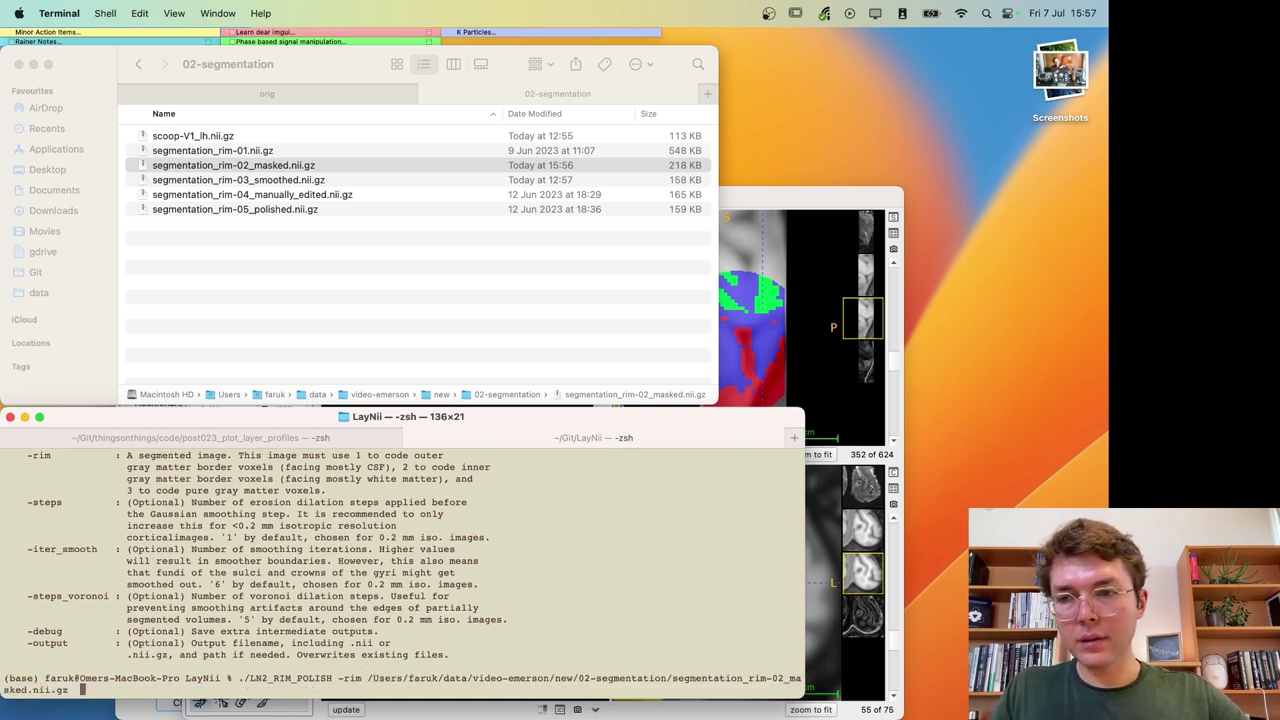
text(-output)
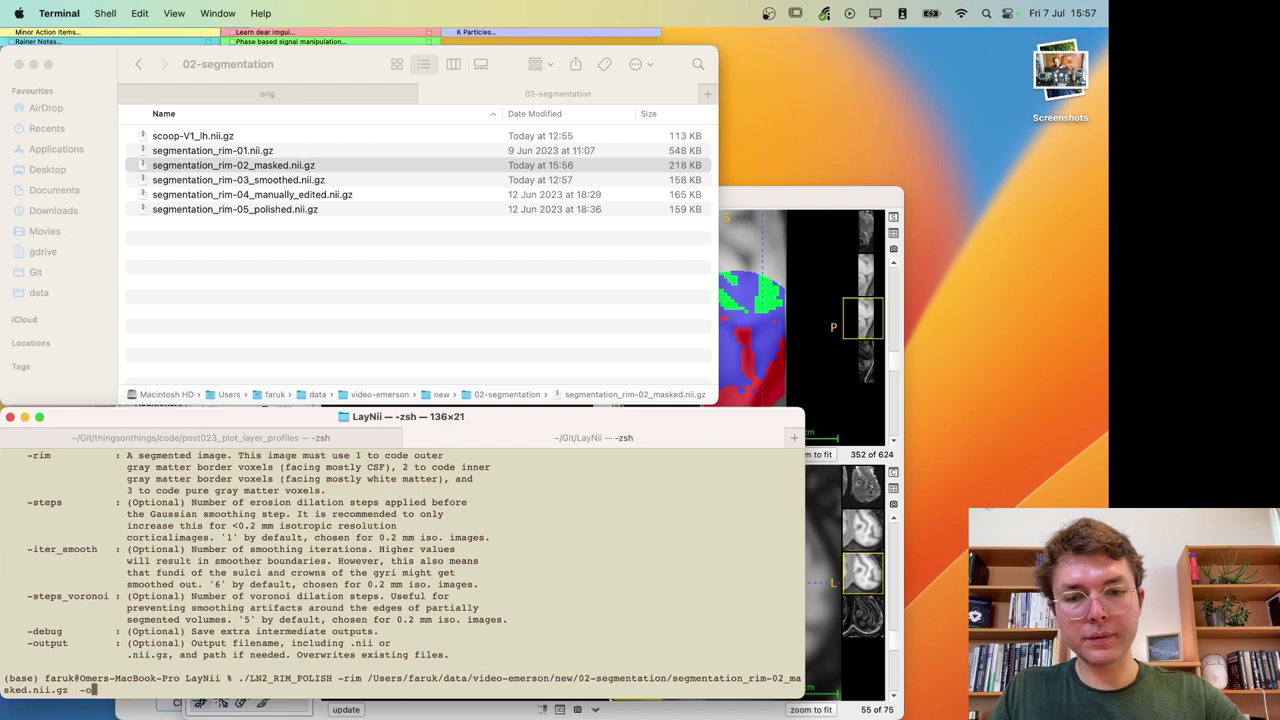
click(296, 166)
click(300, 181)
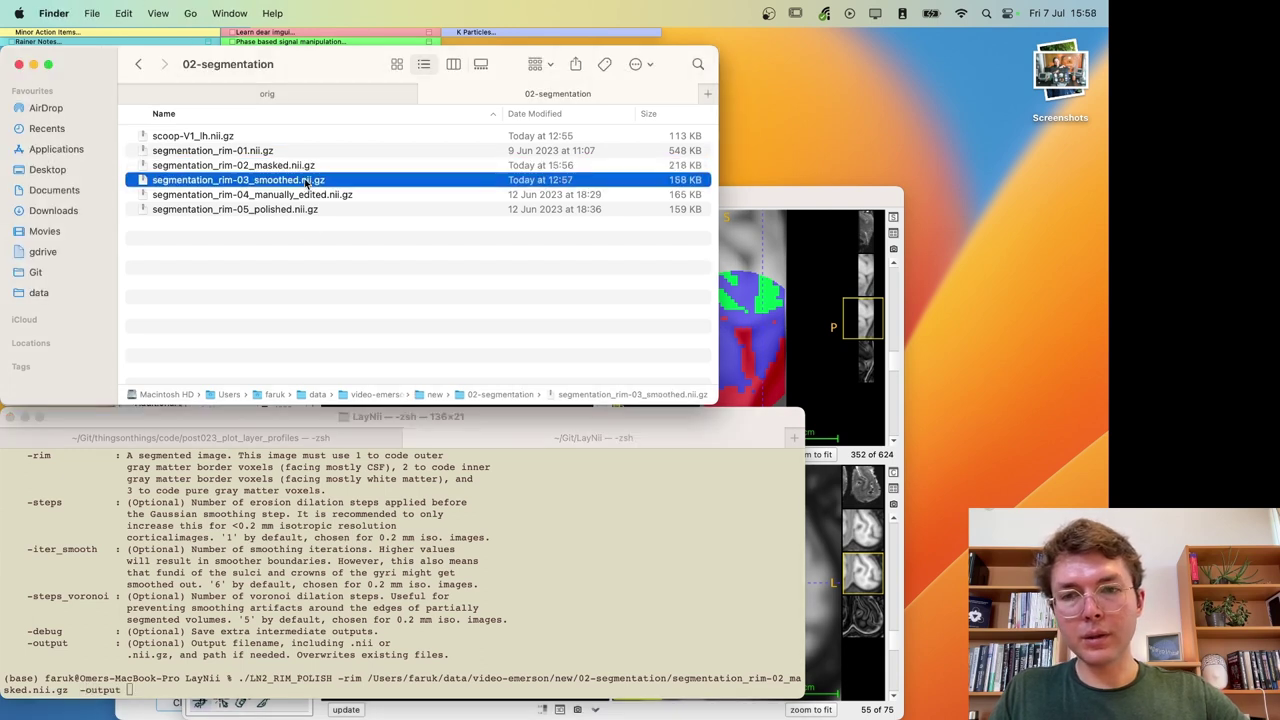
click(538, 596)
text(/Users/faruk/data/video-emerson/new/02-segmentation/segmentation_rim-03_smoothed.nii.gz)
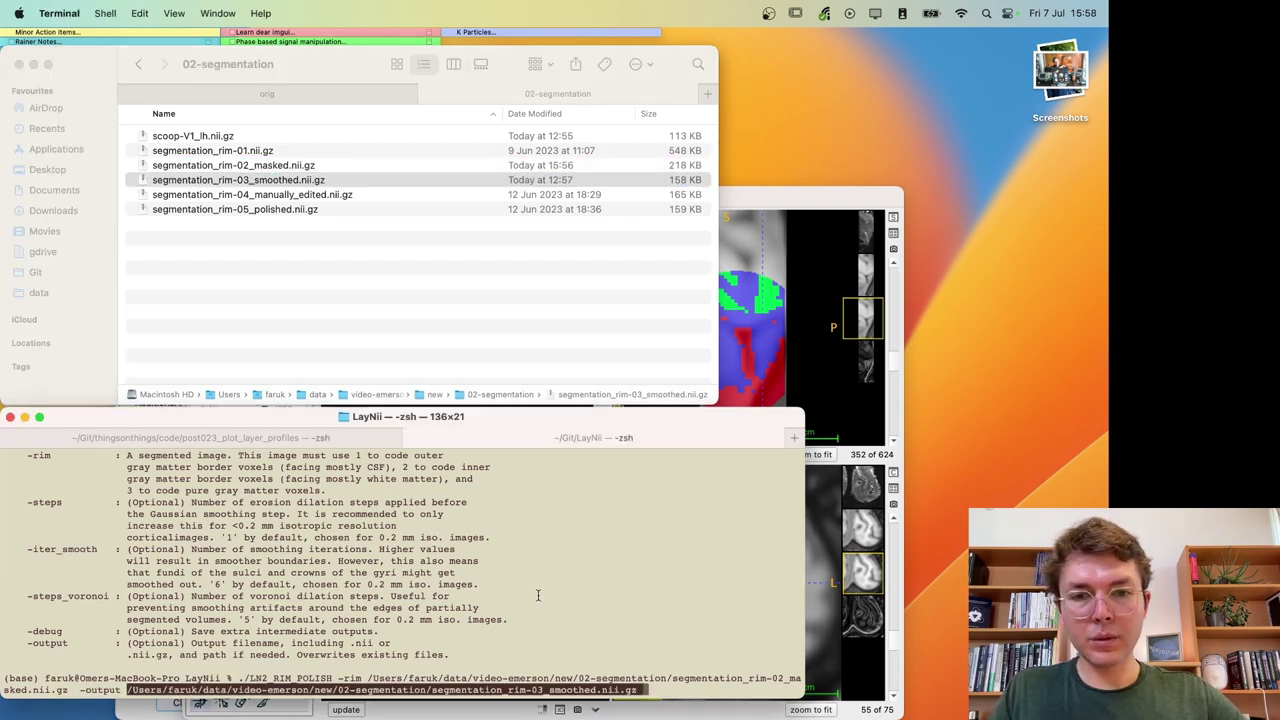
key(Return)
key(Return)
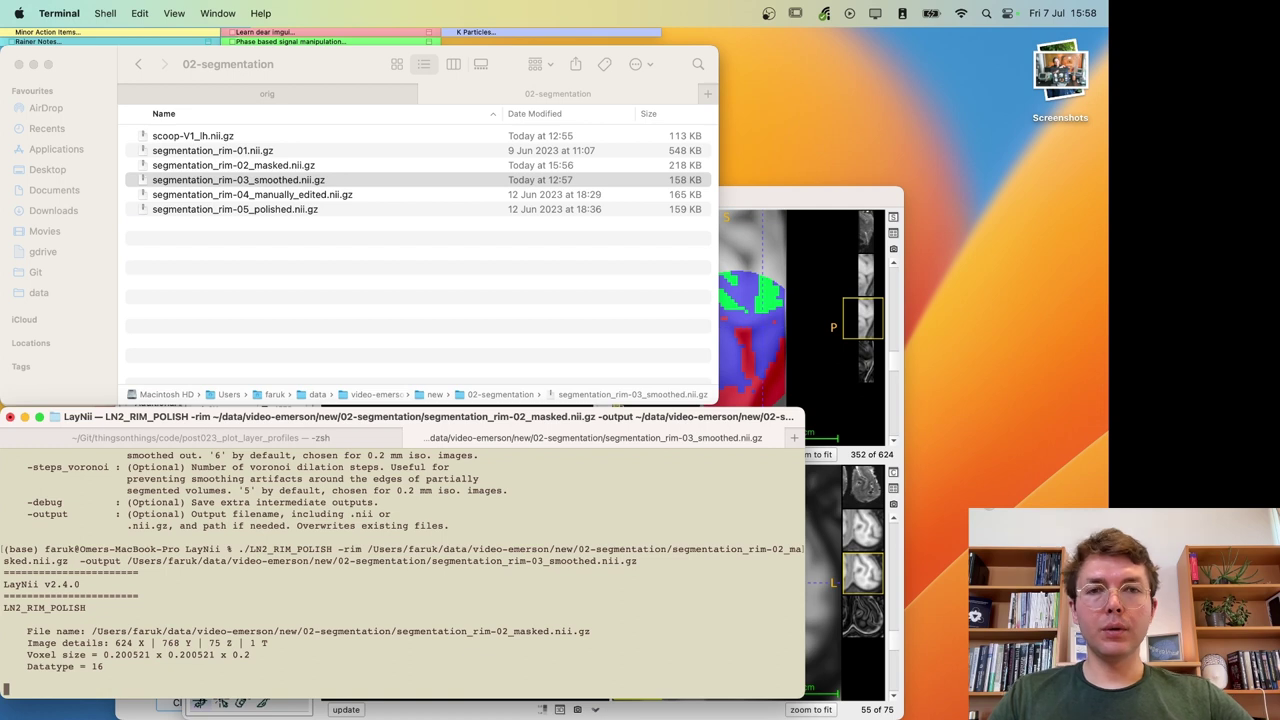
Step: Load segmentation_rim-03_smoothed.nii.gz into ITK-SNAP as an additional segmentation and make it the displayed one
click(300, 181)
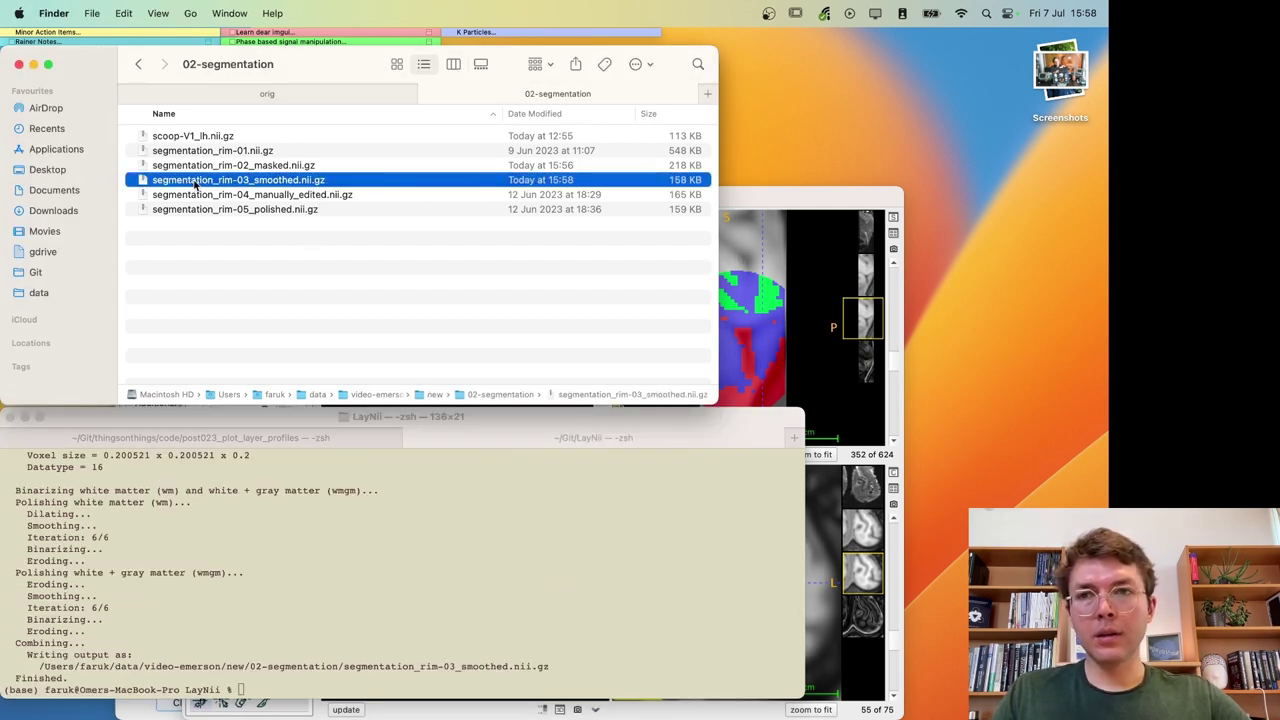
drag(238, 181, 776, 268)
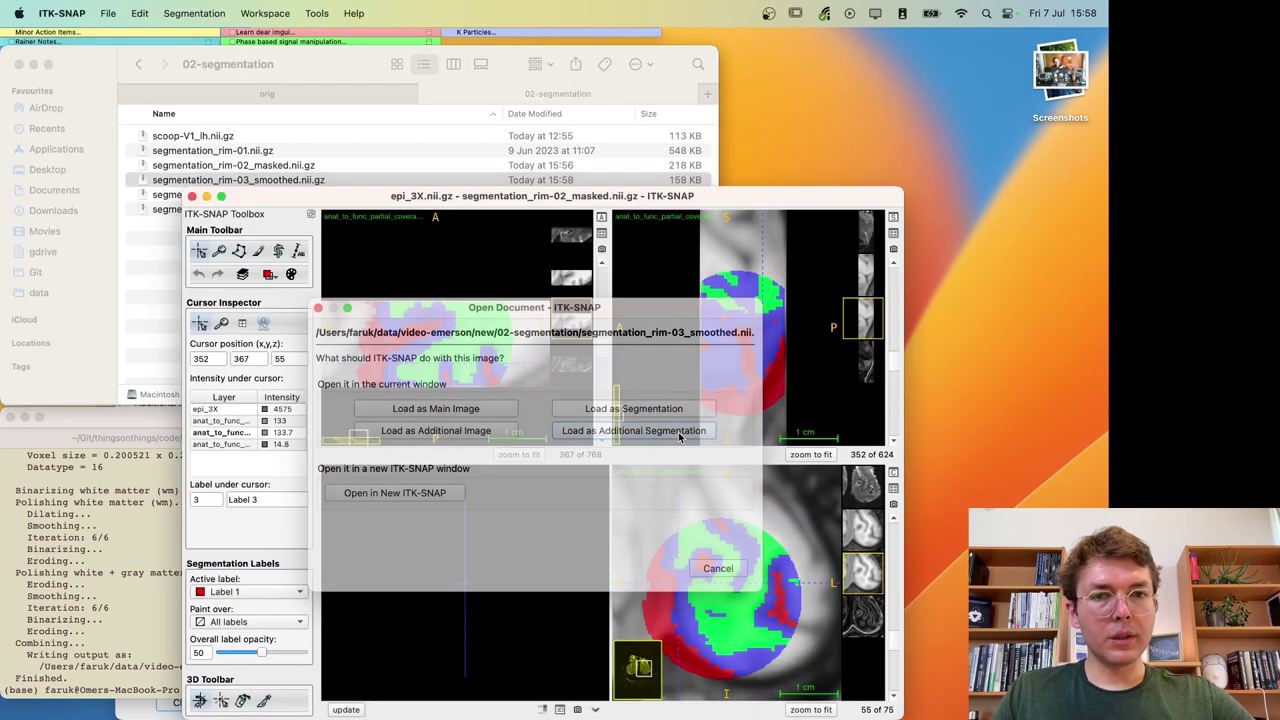
click(679, 436)
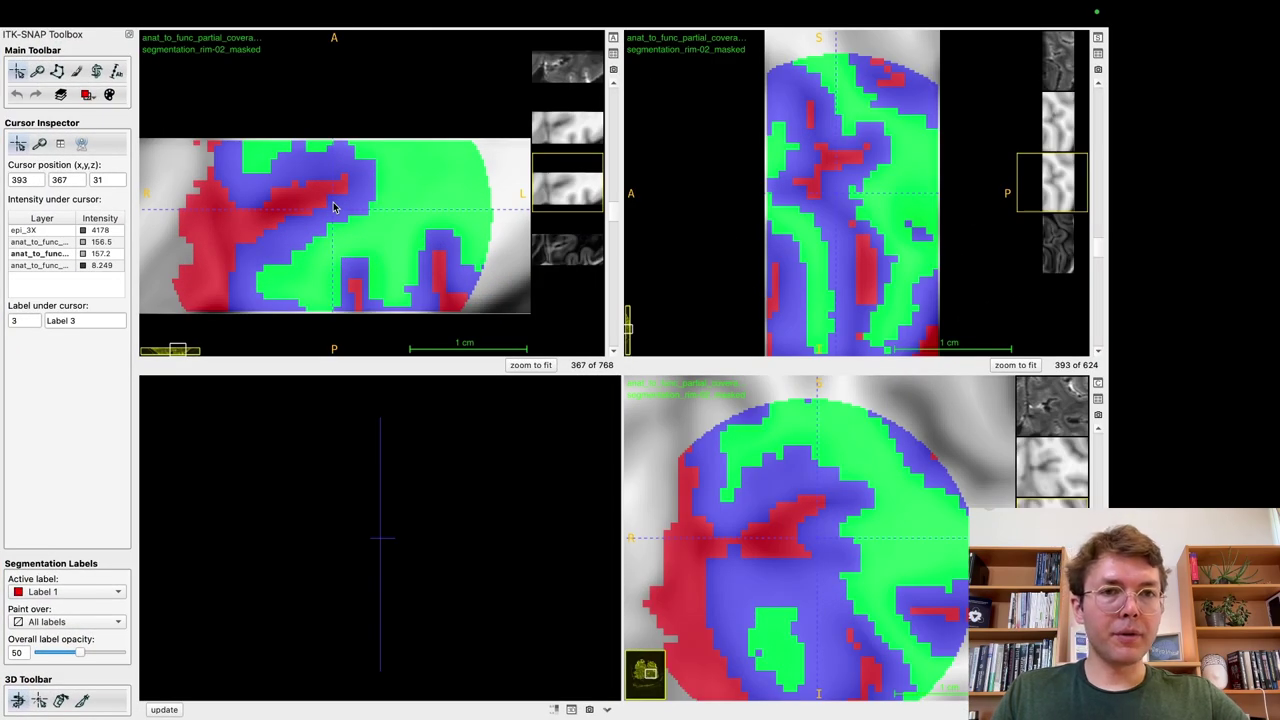
key(shift+bracketright)
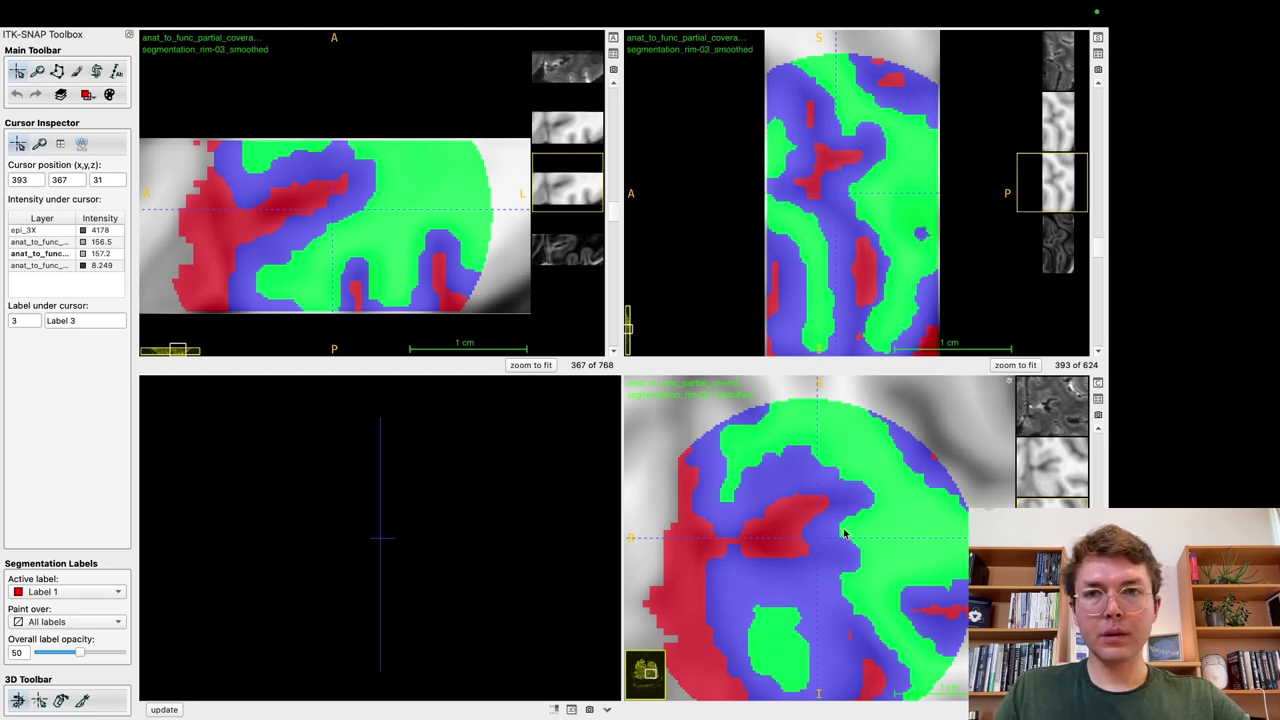
Step: Compare the smoothed segmentation with the anatomy and the gradient magnitude image by repeatedly hiding and showing the label overlay
key(s)
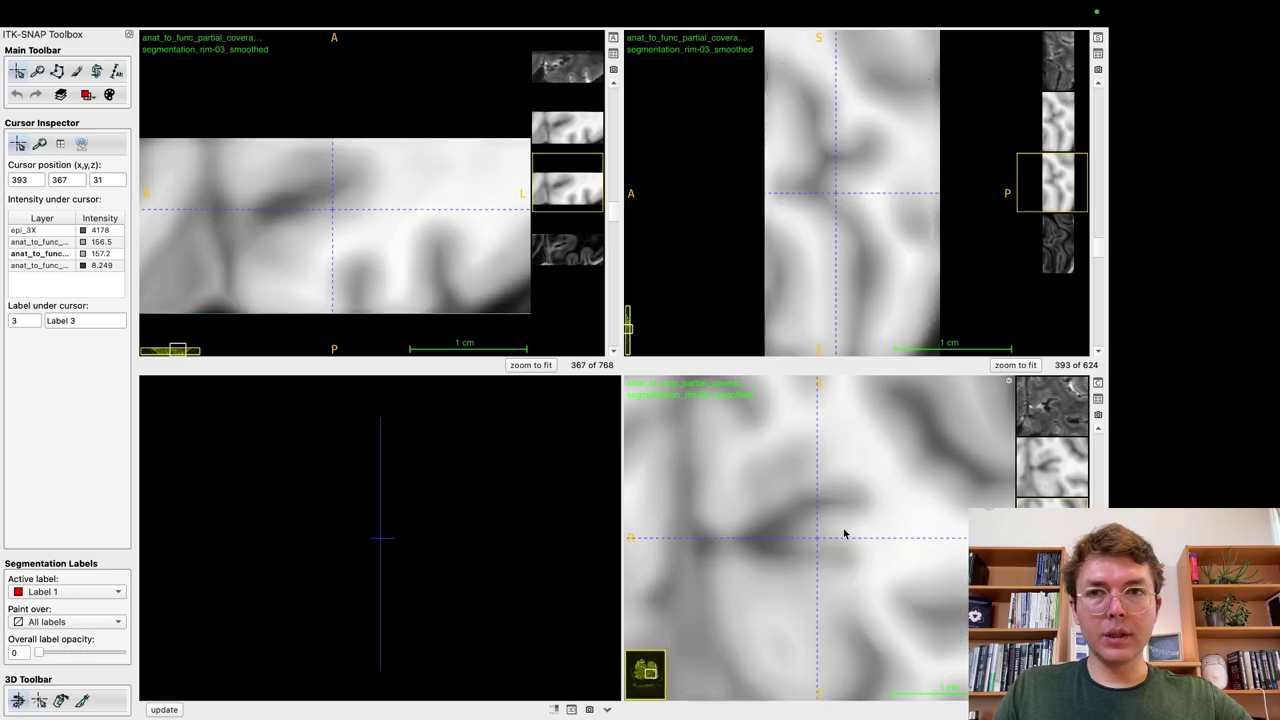
key(s)
click(558, 263)
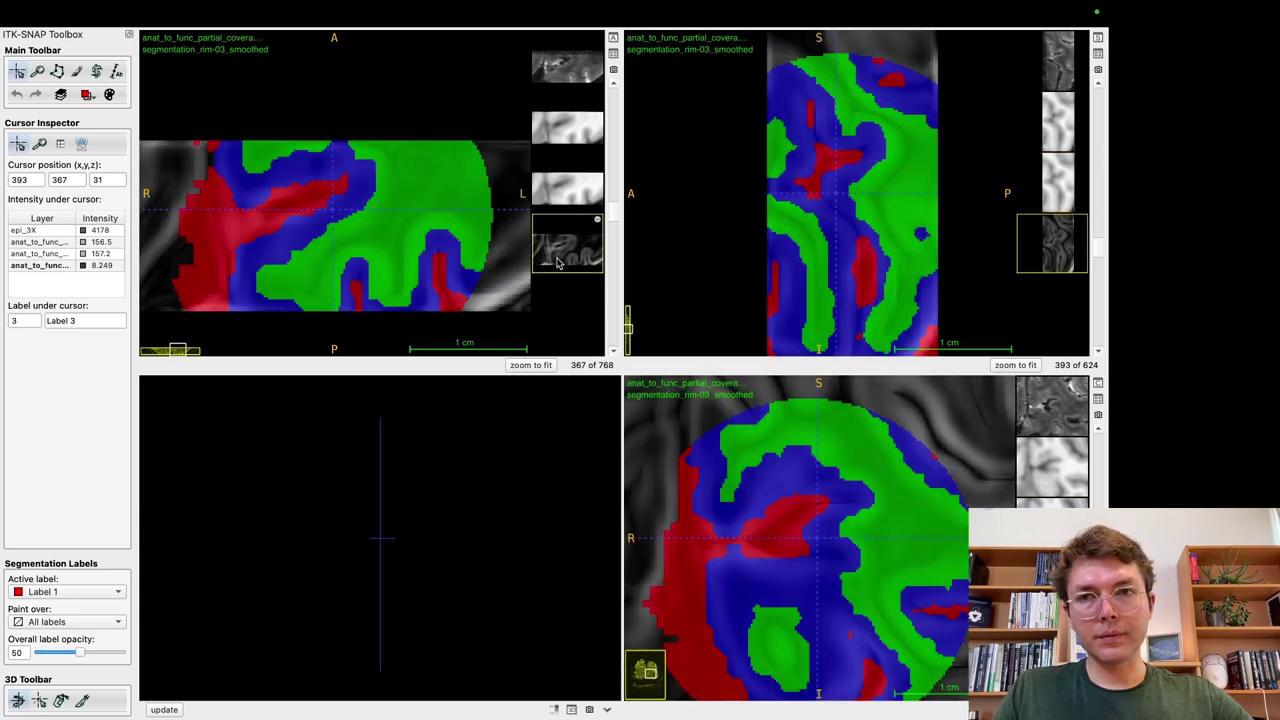
key(s)
key(s)
key(s)
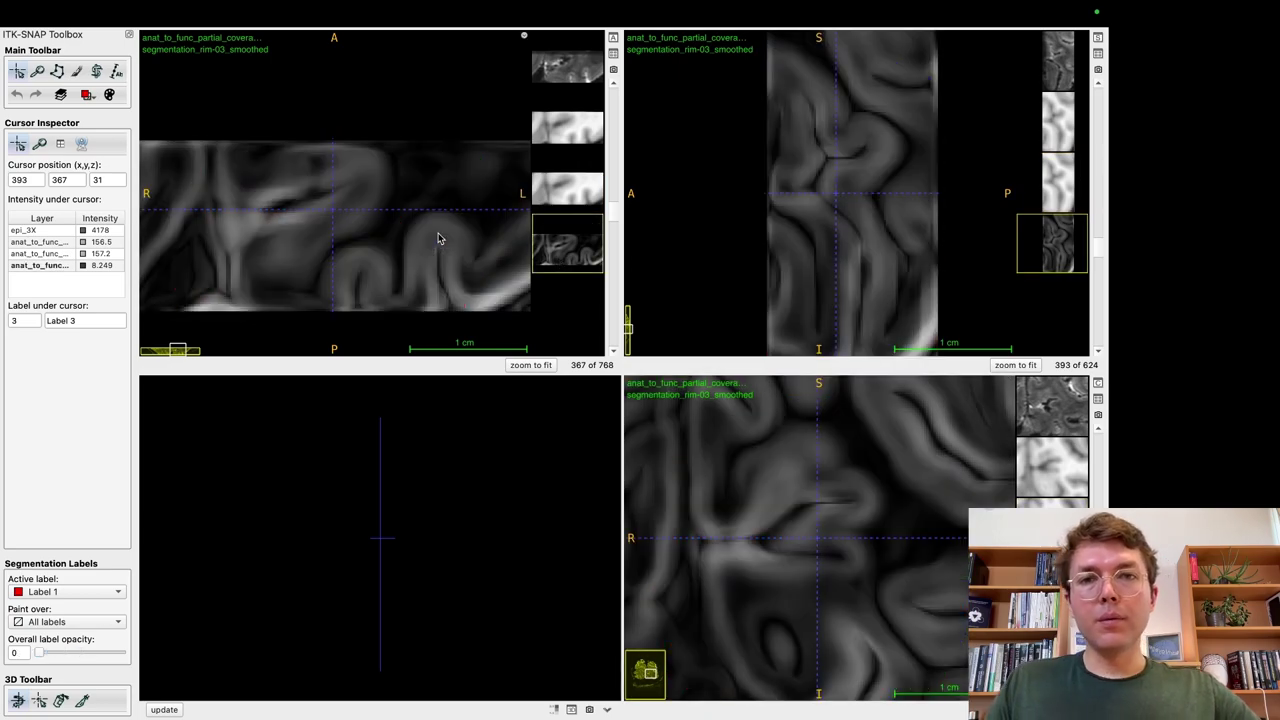
key(s)
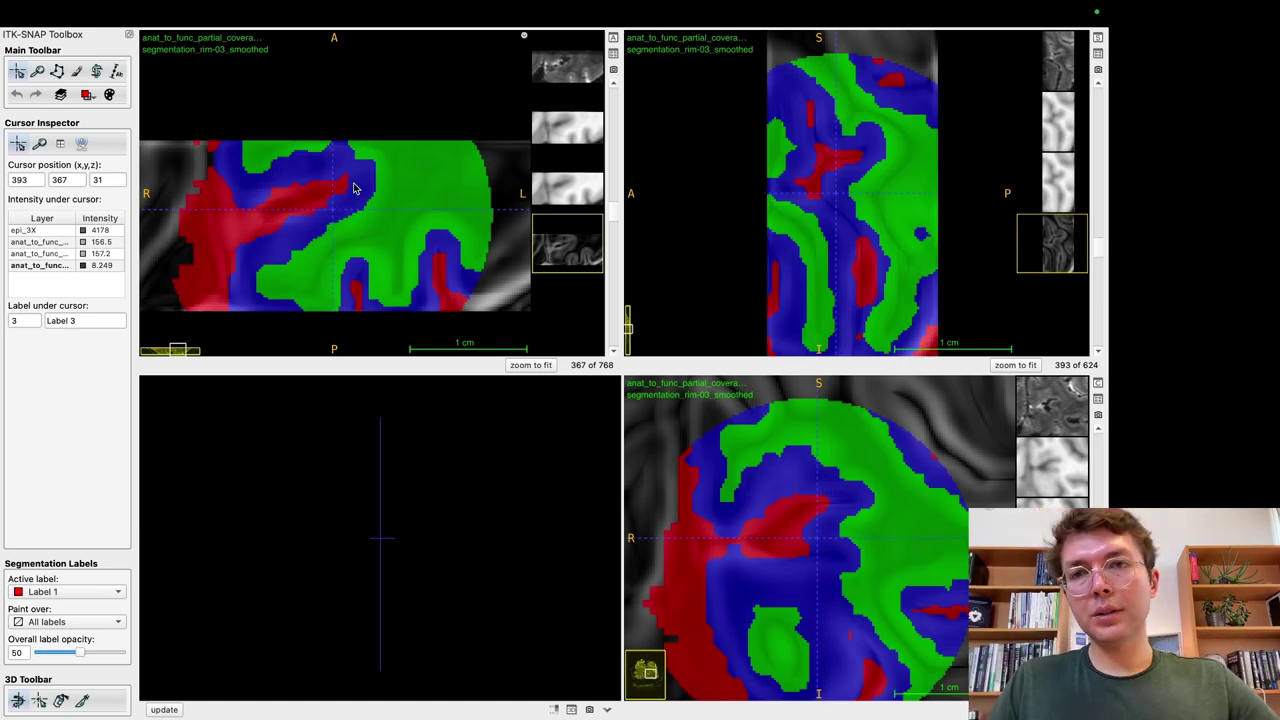
key(s)
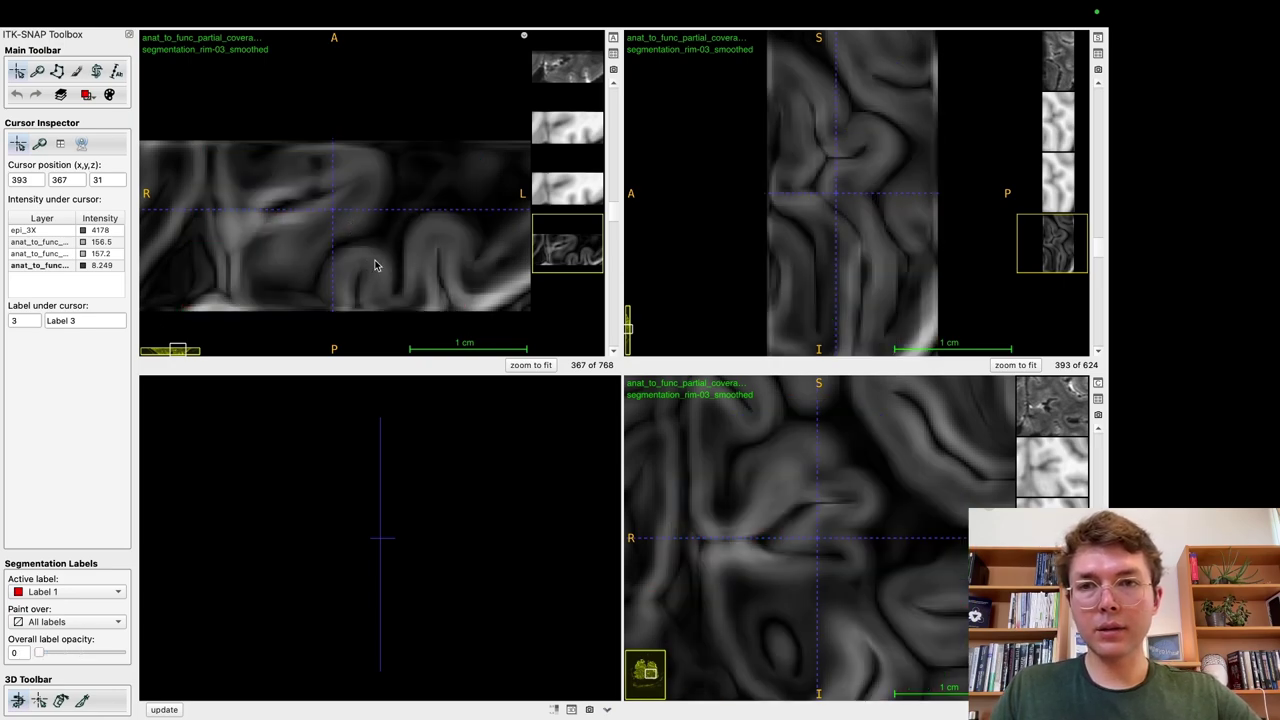
key(s)
key(s)
key(s)
Step: Inspect the smoothed borders close up around 397, 367, 53, hiding and showing the labels over the gradient image
drag(352, 264, 341, 261)
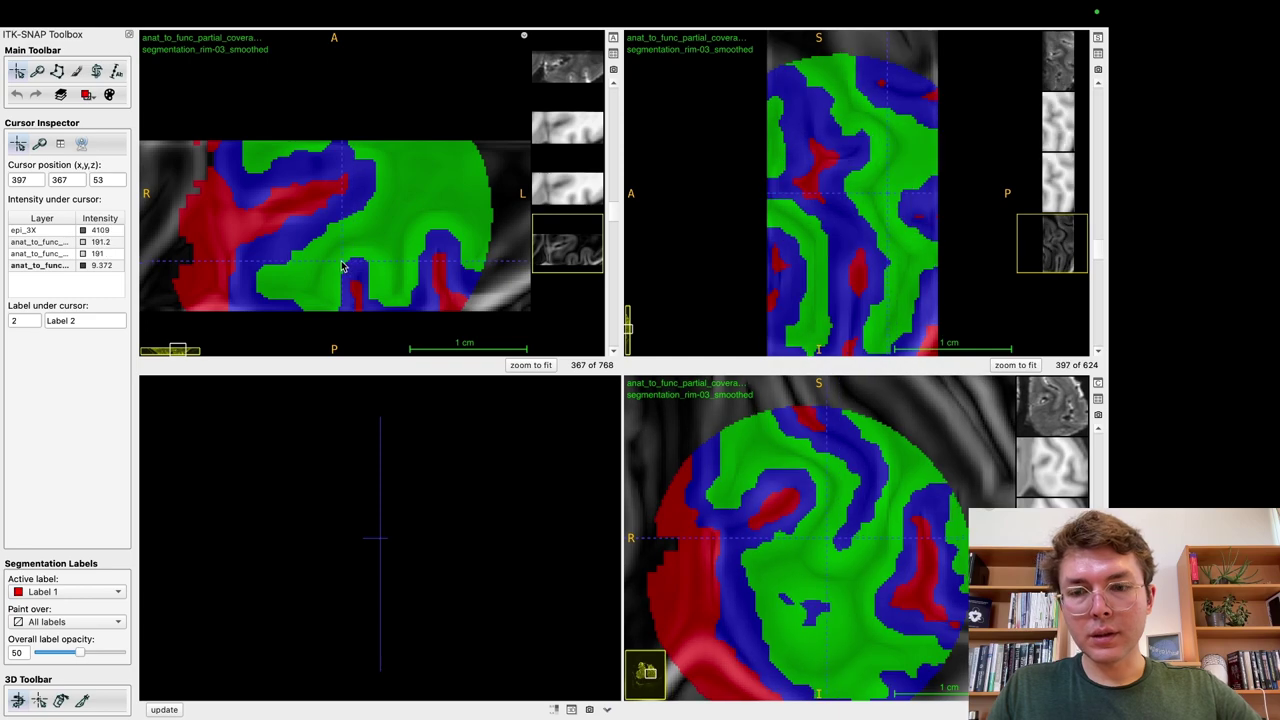
key(c)
scroll(341, 266, up, 5)
scroll(341, 266, down, 3)
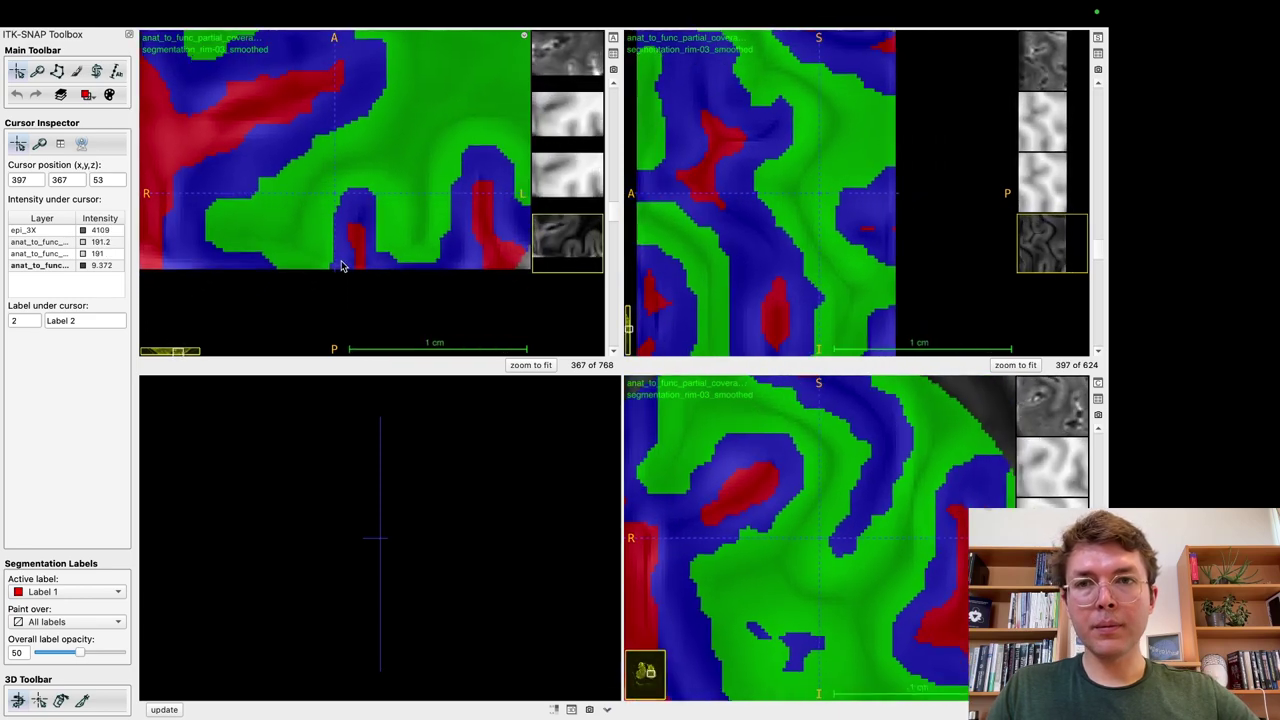
key(s)
key(s)
key(s)
key(s)
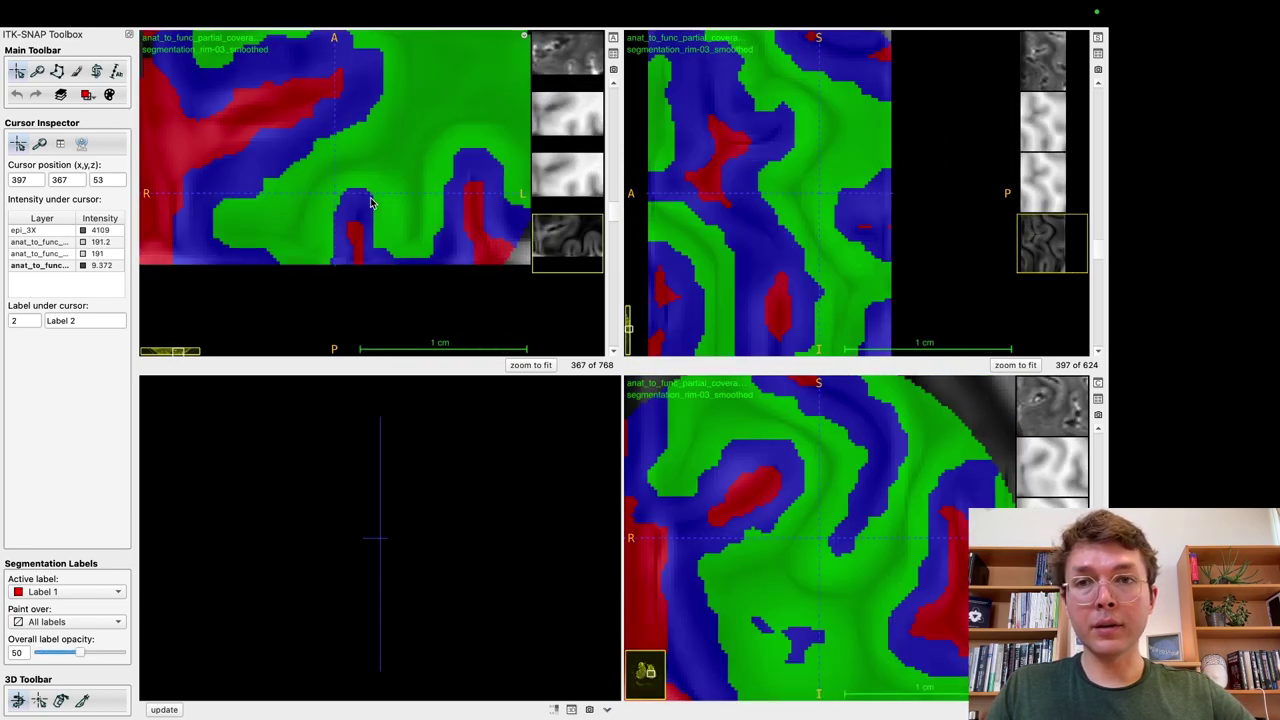
Step: Compare the masked and smoothed segmentations around 412, 367, 59 by switching between the two, ending on the smoothed one
drag(325, 225, 383, 212)
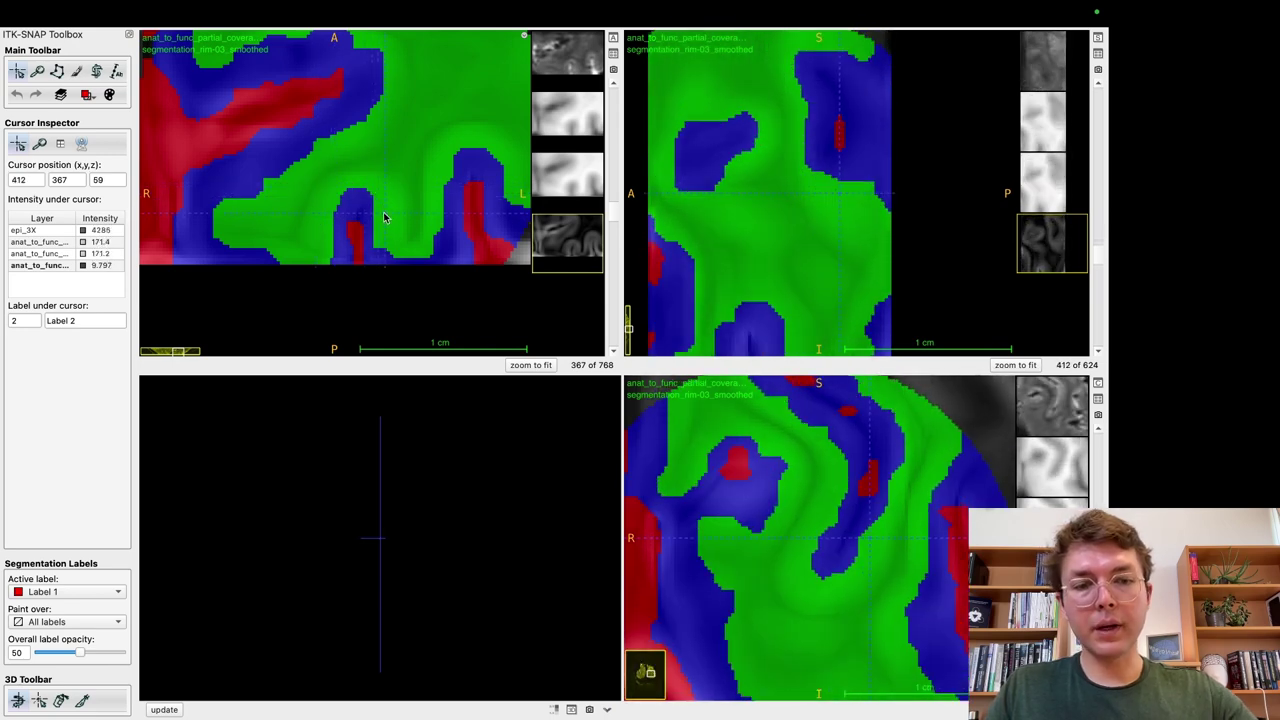
key(shift+[)
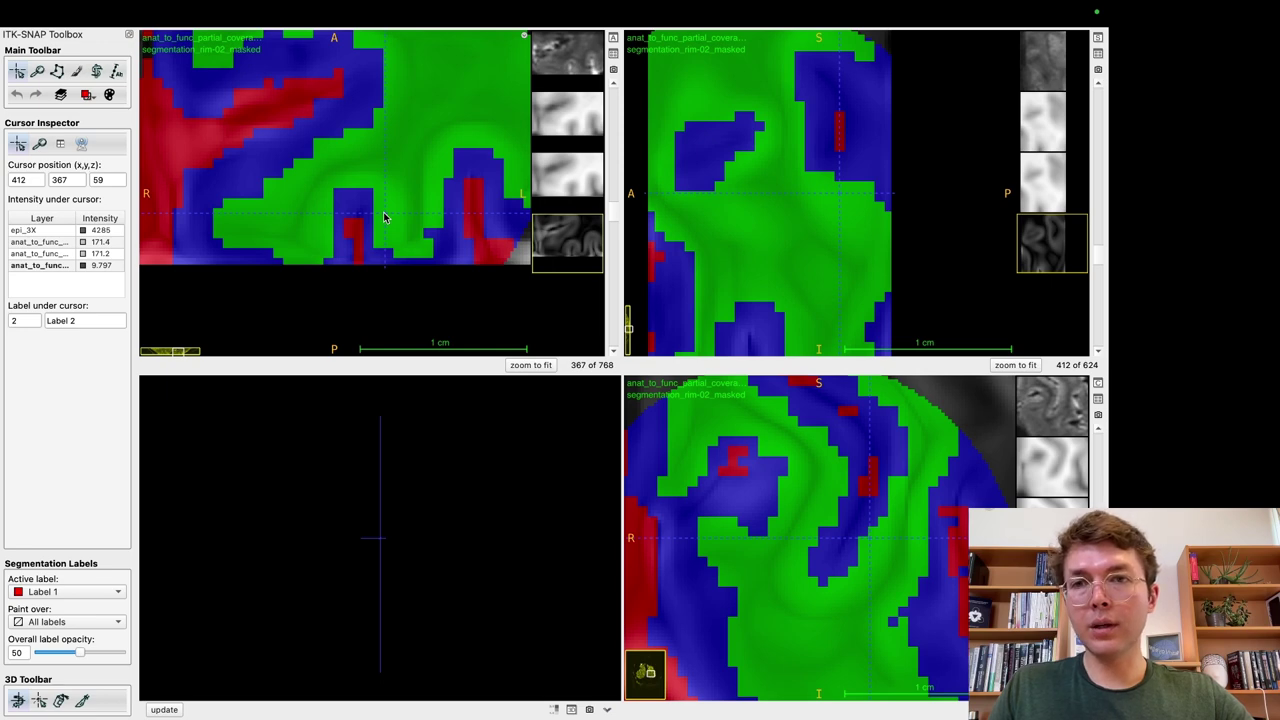
key(shift+])
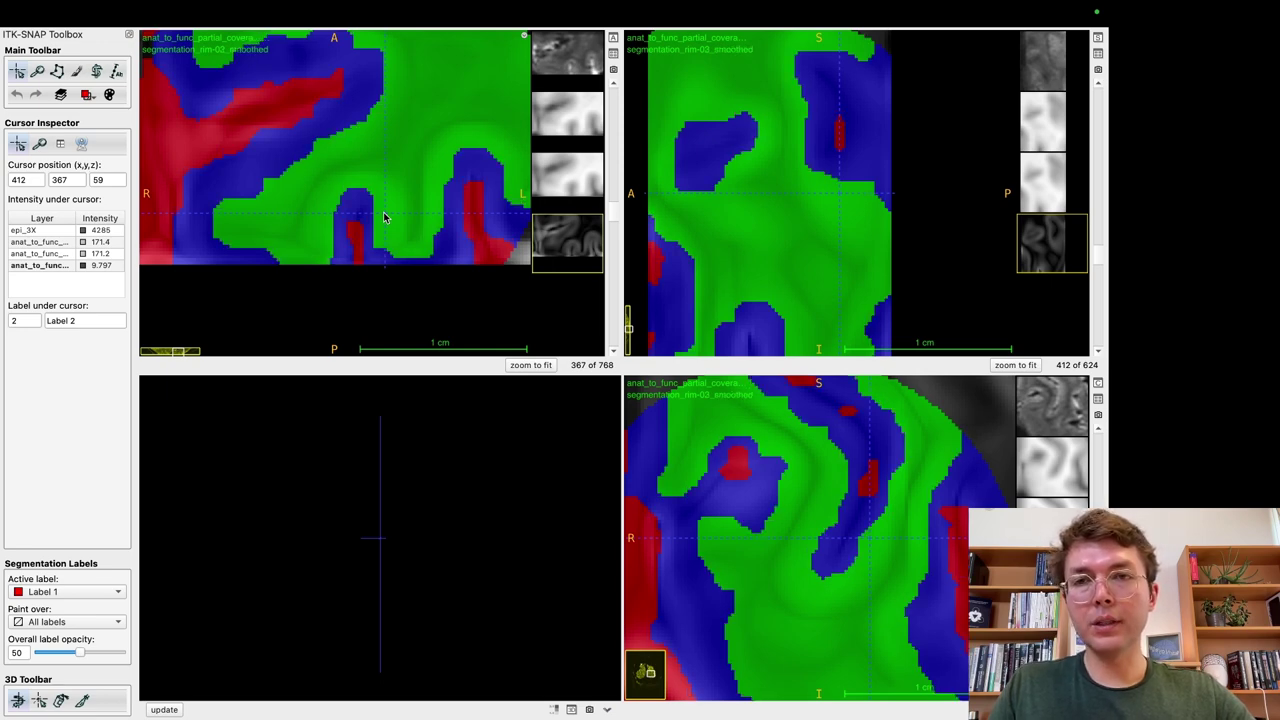
key(shift+[)
key(braceright)
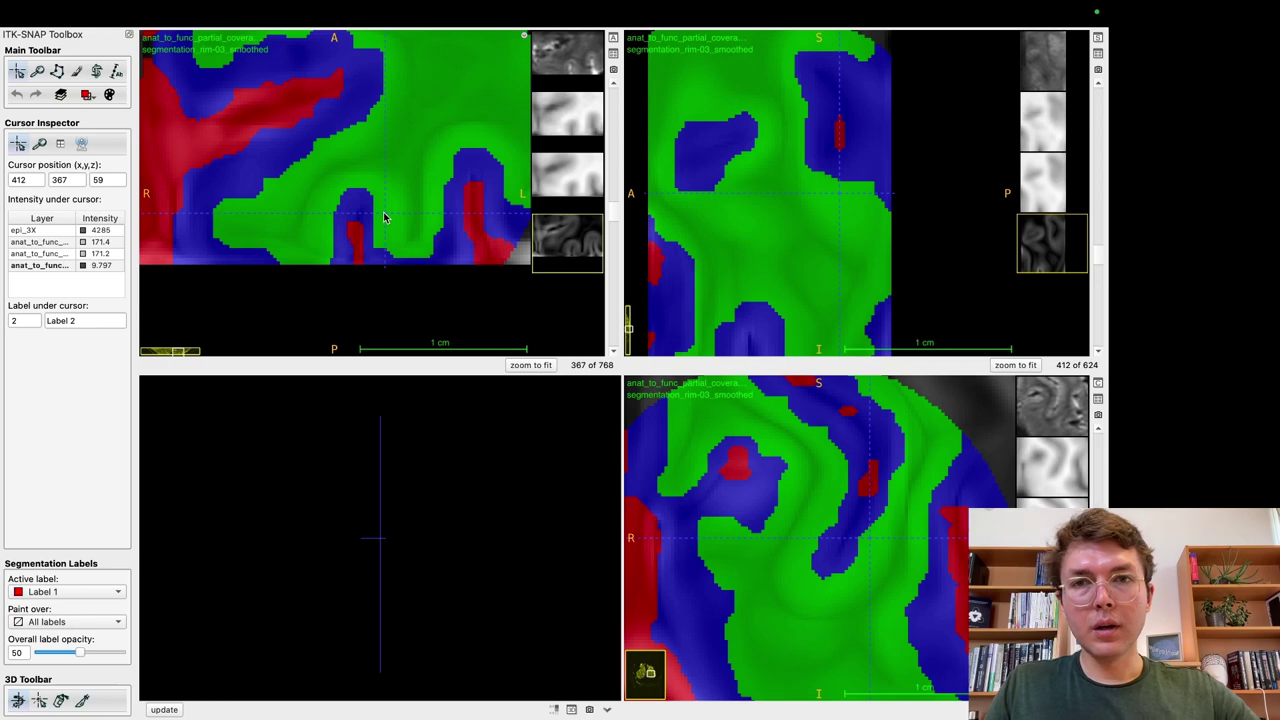
Step: Check the smoothed labels against the gradient image with the cursor at 439, 367, 56
mouse_move(480, 199)
mouse_down()
mouse_move(486, 241)
mouse_move(474, 206)
mouse_up()
key(a)
key(a)
key(a)
key(a)
key(a)
key(a)
key(a)
key(a)
key(a)
key(a)
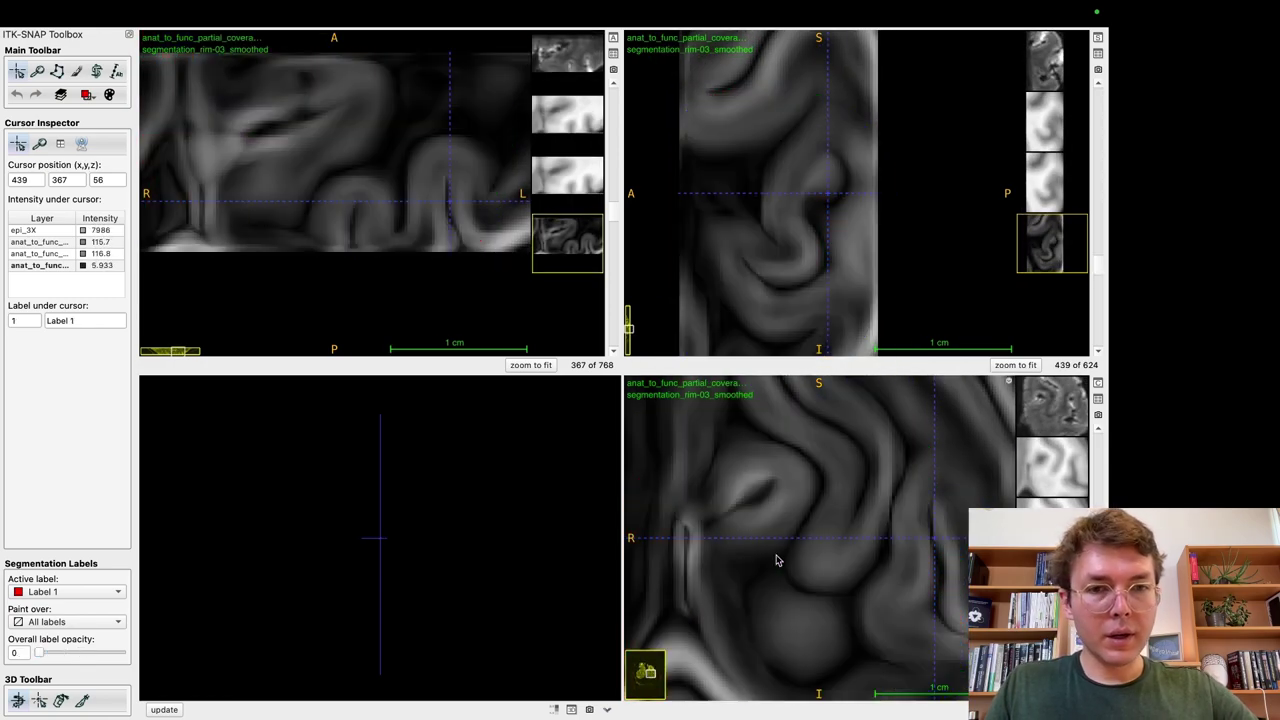
key(s)
Step: Examine the scoop's edge centred on 354, 407, 56 and through the coronal slices to 38, hiding and showing the labels
drag(720, 631, 702, 647)
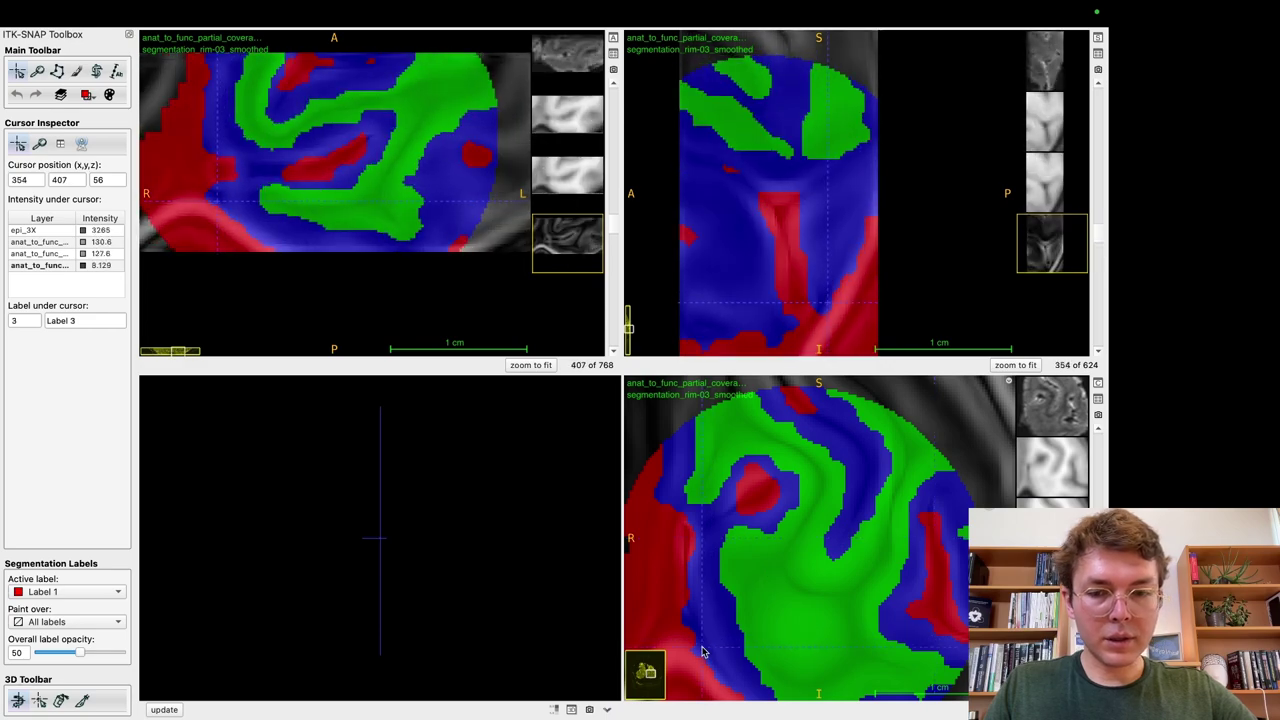
key(c)
key(s)
key(s)
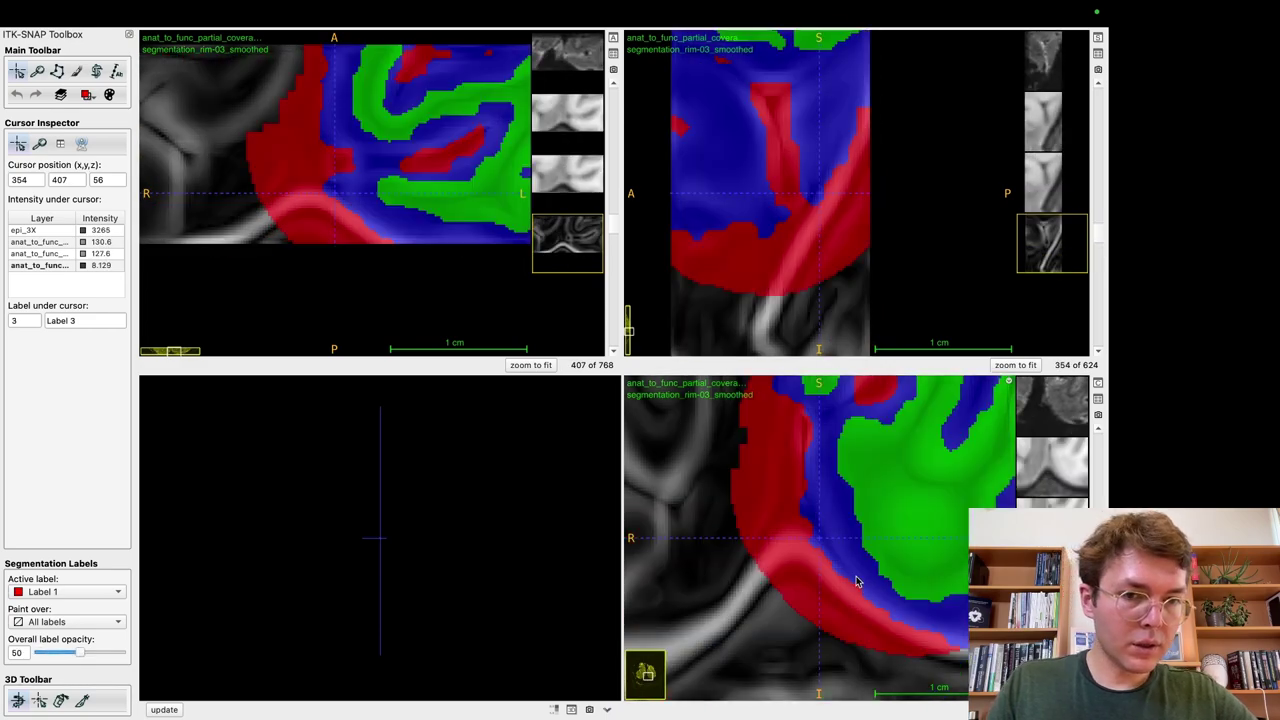
scroll(858, 581, down, 6)
scroll(857, 581, down, 9)
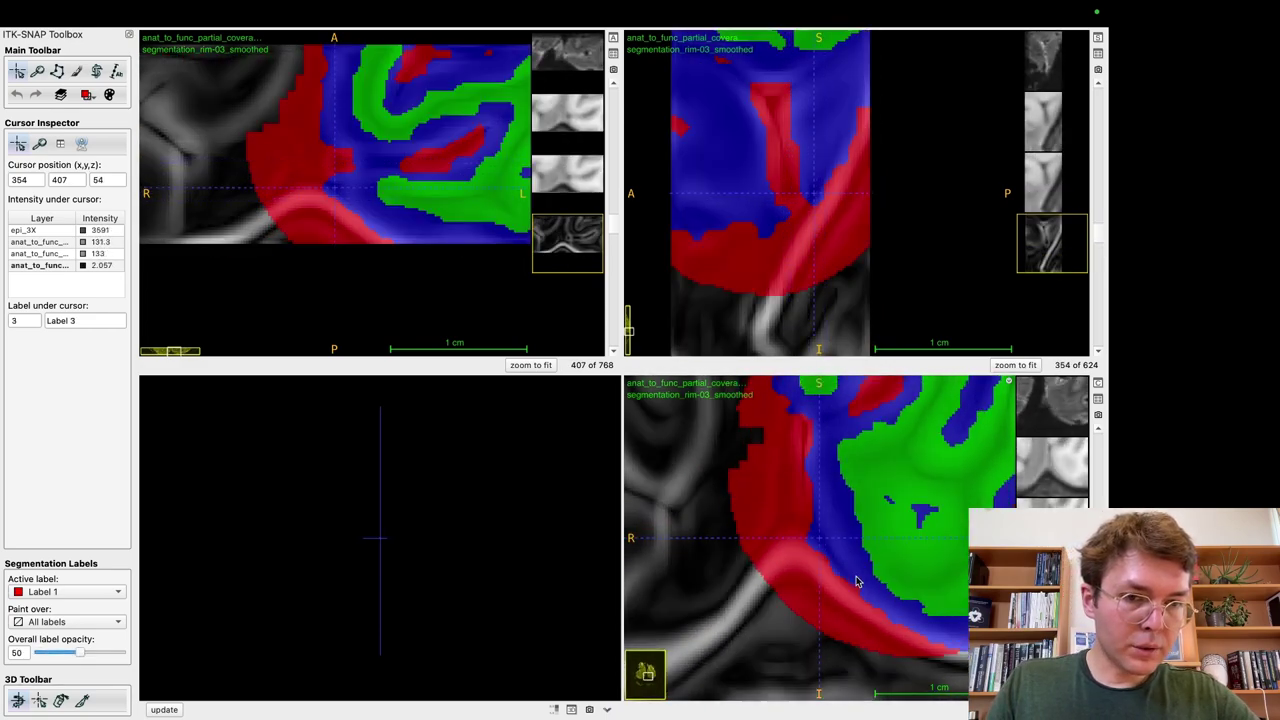
scroll(857, 581, down, 3)
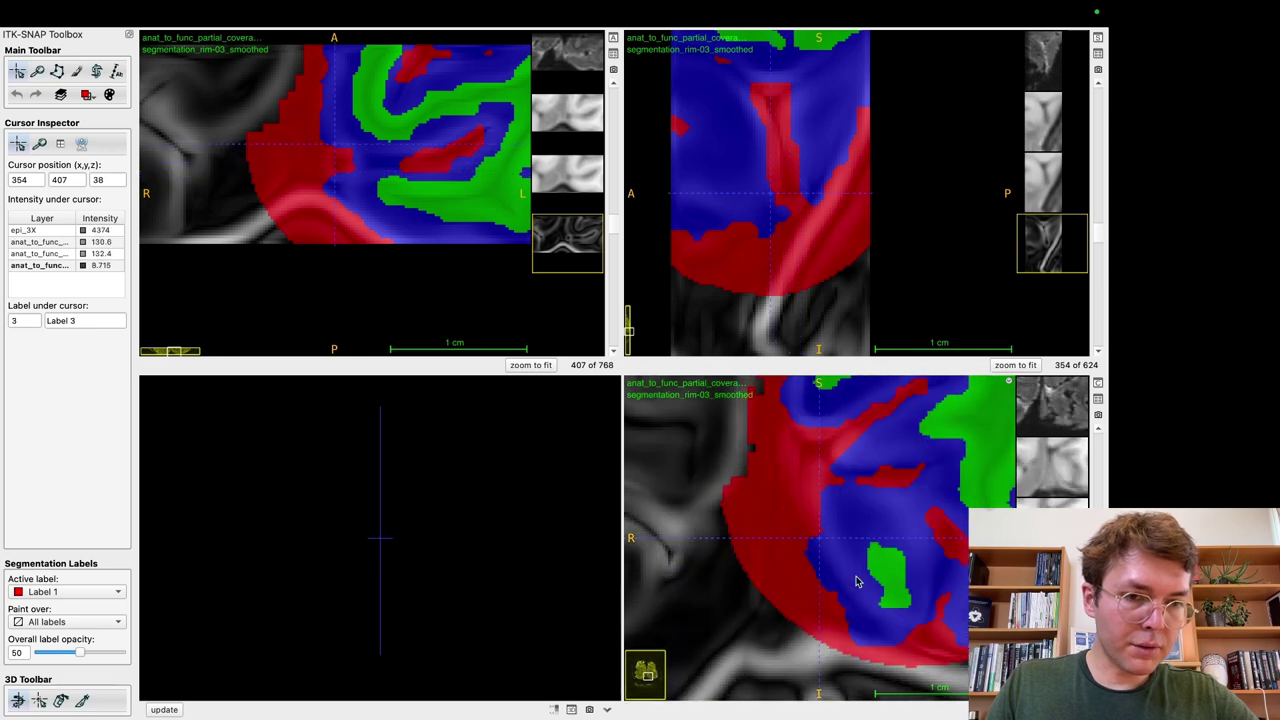
key(s)
Step: Check the smoothed labels around 366, 432, 38 against the anatomical and gradient images, switching the underlying image and toggling label visibility
key(s)
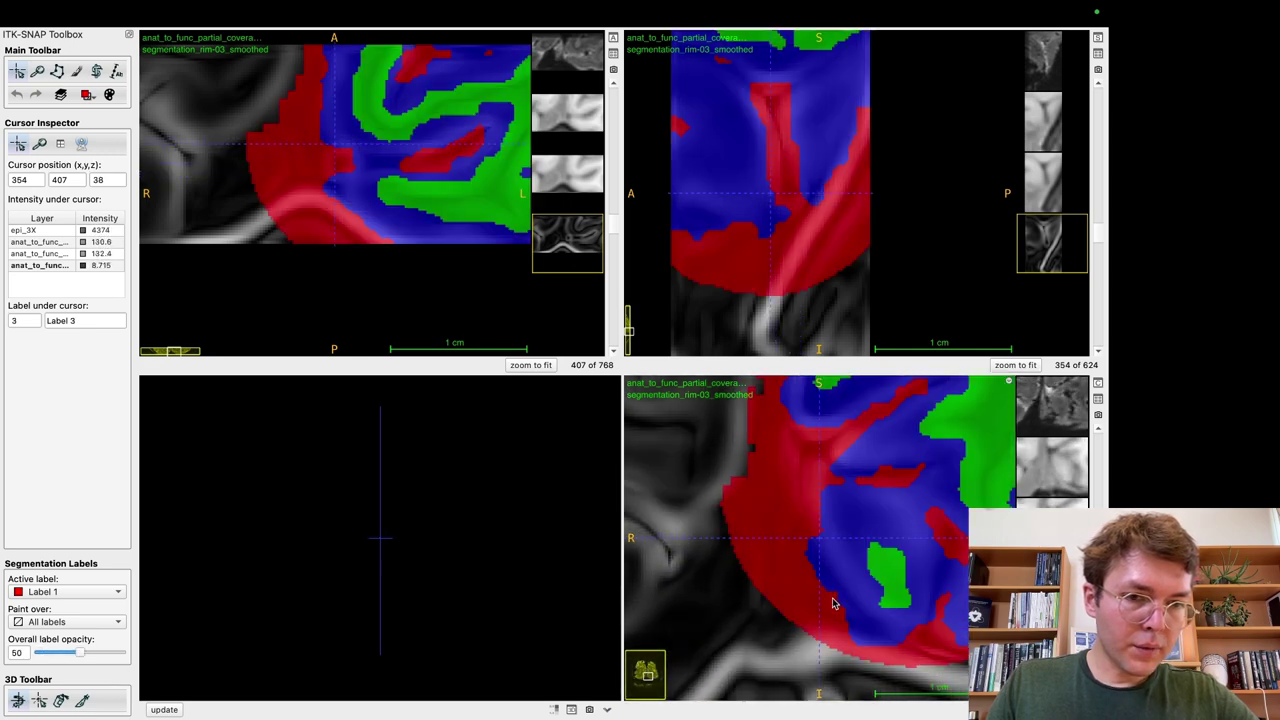
click(1052, 530)
key(s)
key(s)
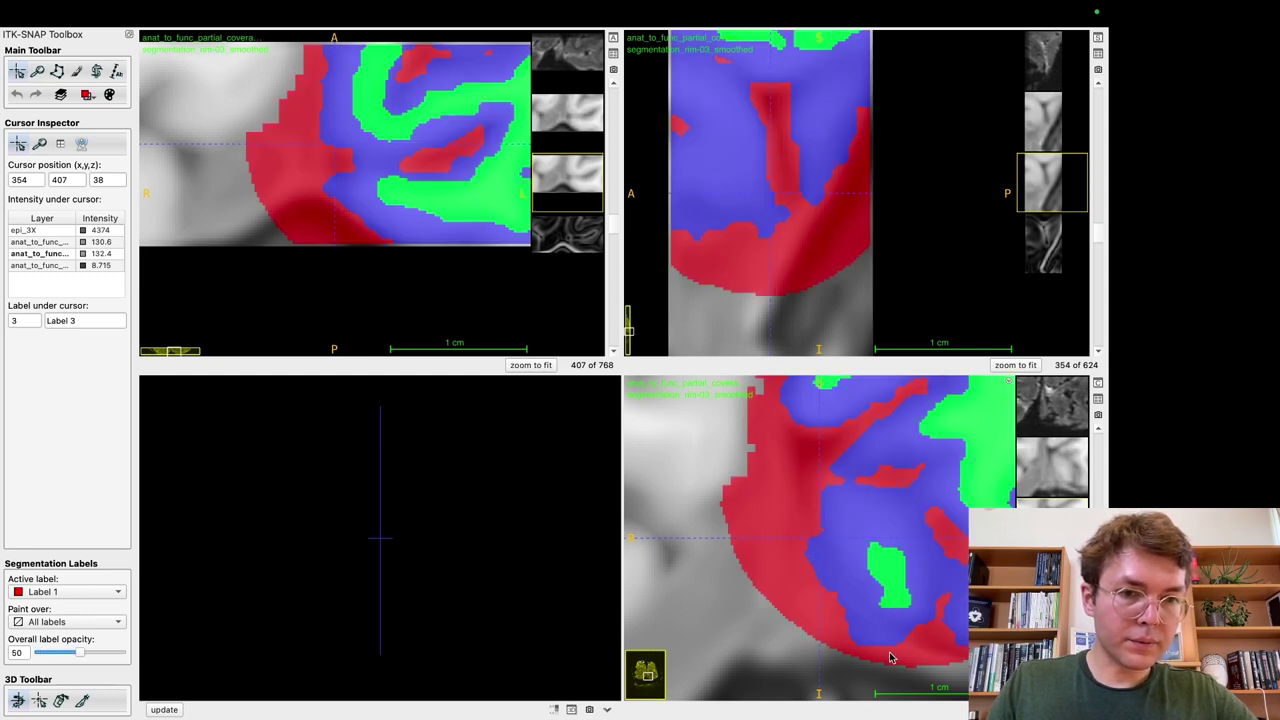
mouse_move(855, 622)
mouse_down()
mouse_move(829, 580)
mouse_move(852, 606)
mouse_up()
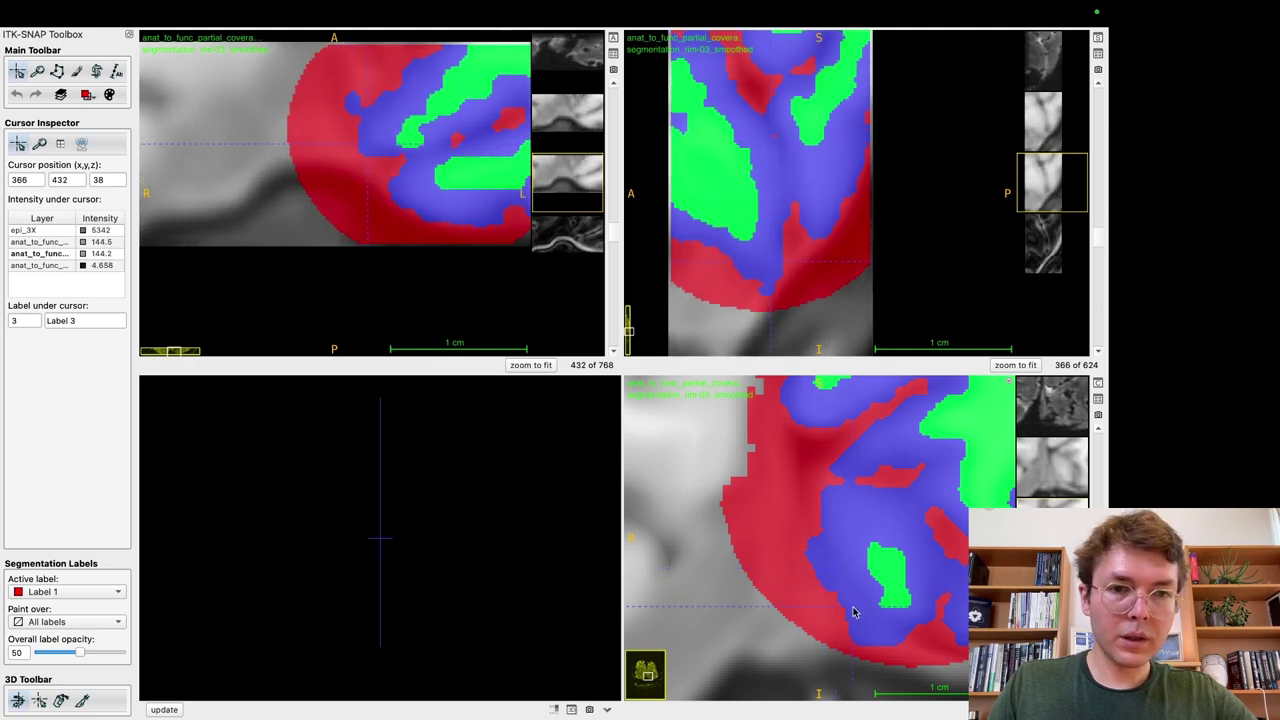
key(s)
key(])
key(s)
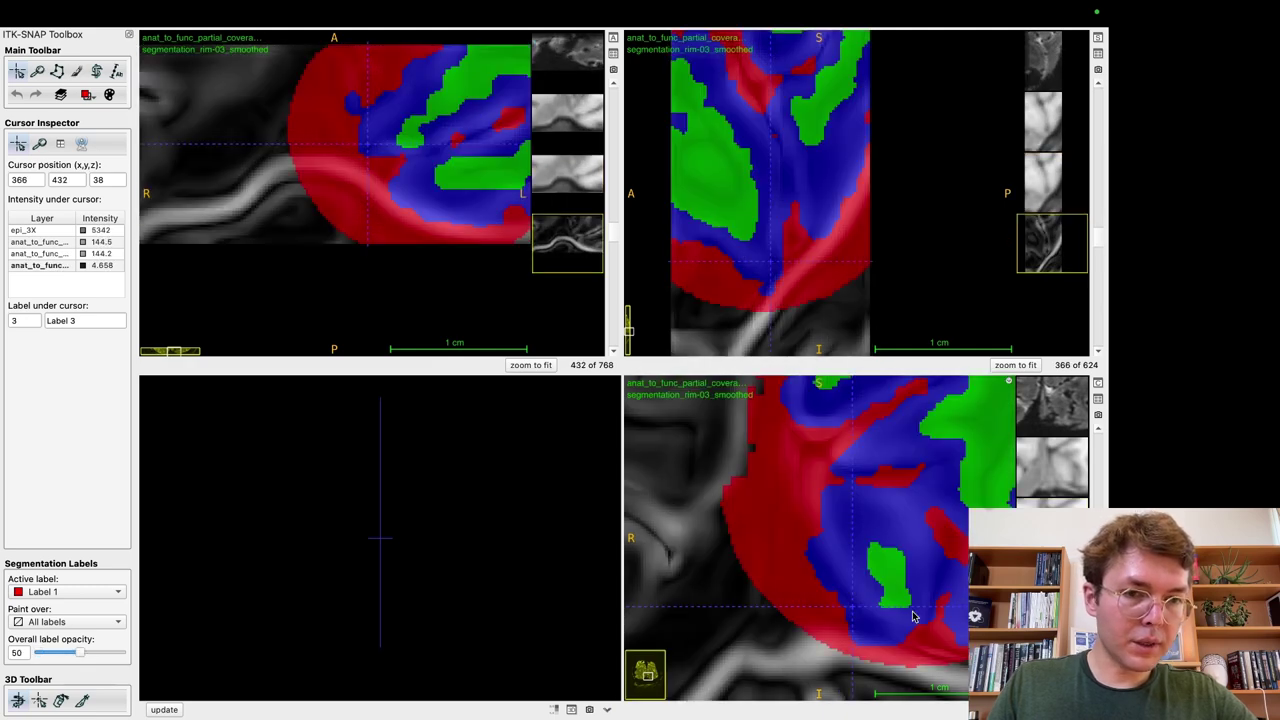
key(s)
key(s)
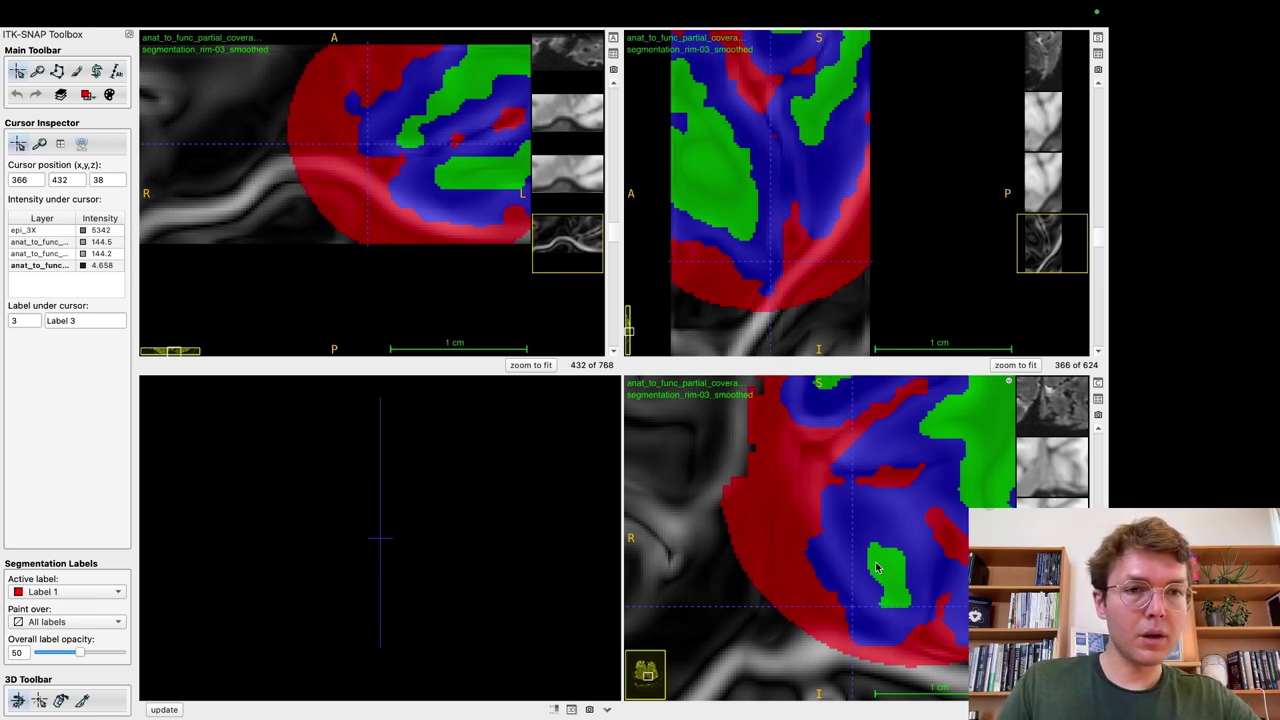
Step: Examine the lower border of the smoothed segmentation from 384, 397, 38 to 369, 433, 38, hiding and showing the labels
scroll(806, 553, down, 3)
key(minus)
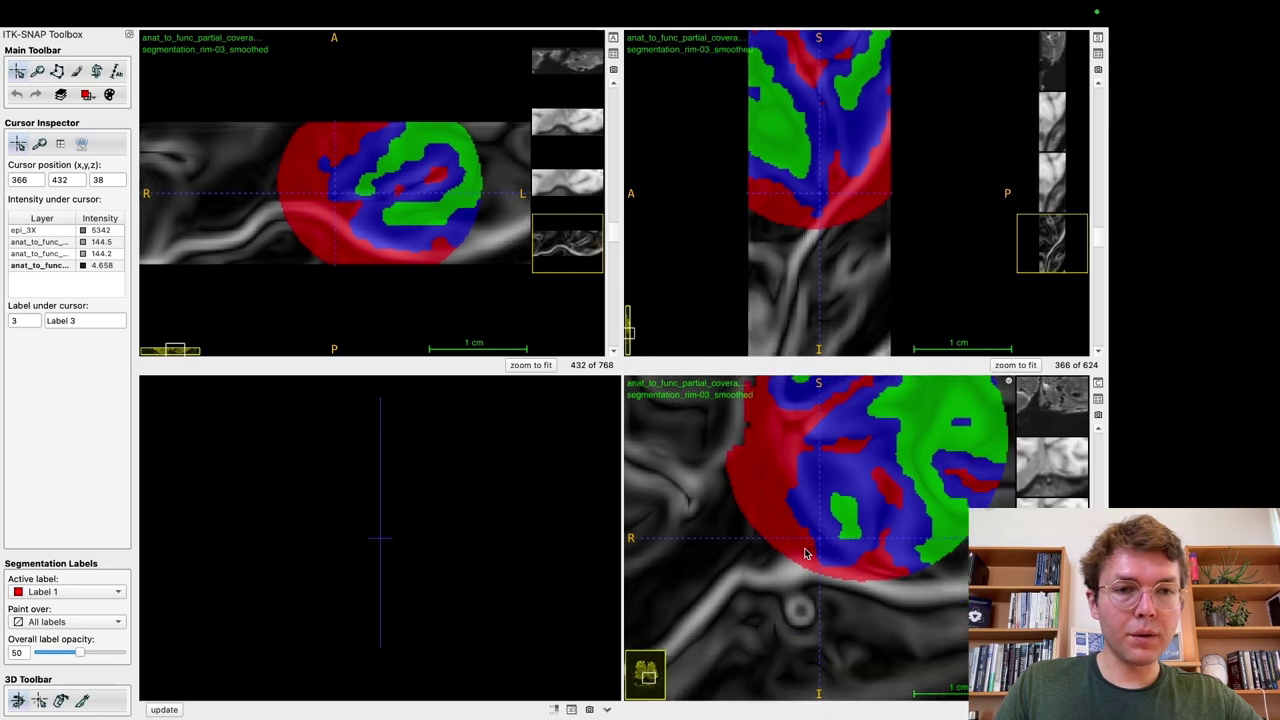
drag(874, 468, 855, 470)
key(c)
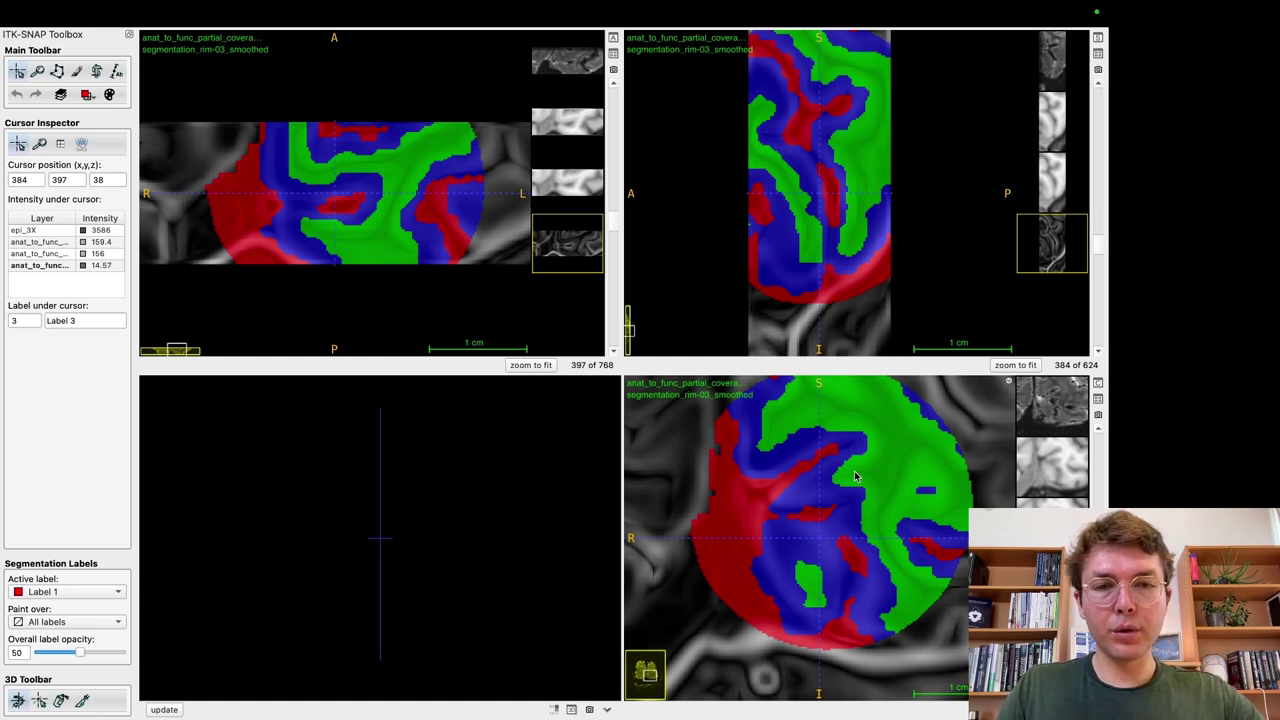
click(797, 631)
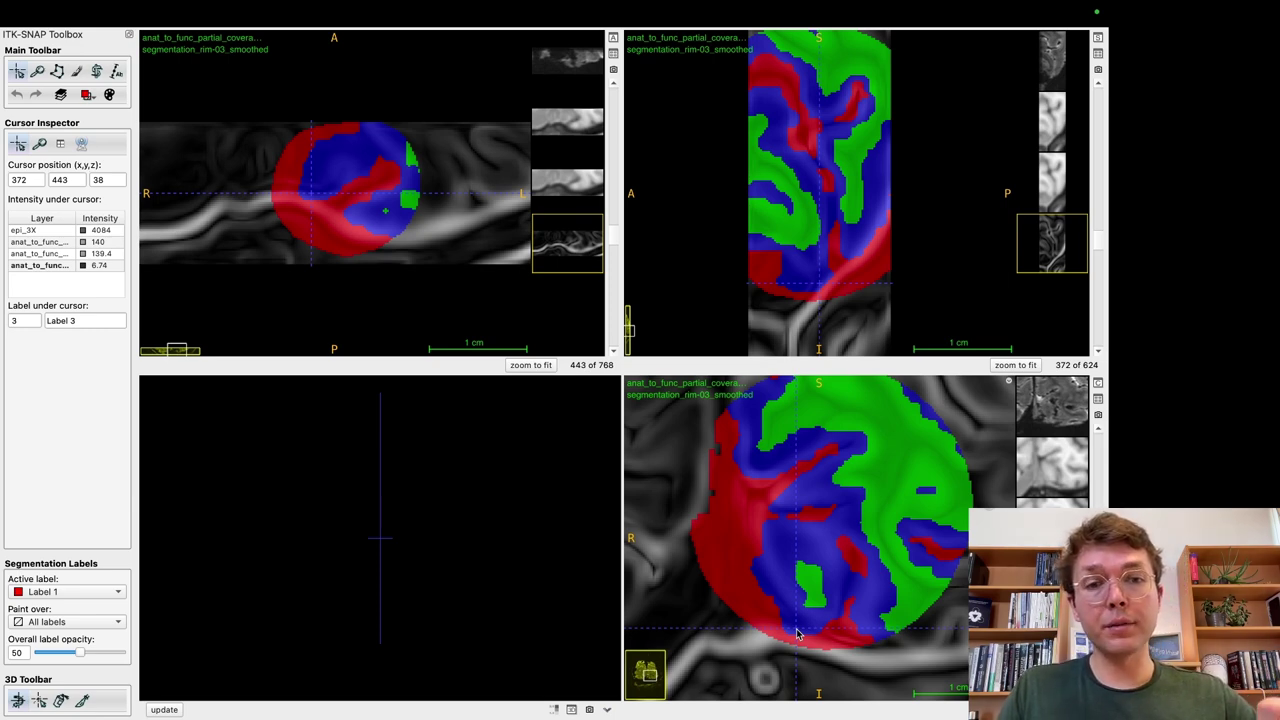
drag(800, 618, 787, 618)
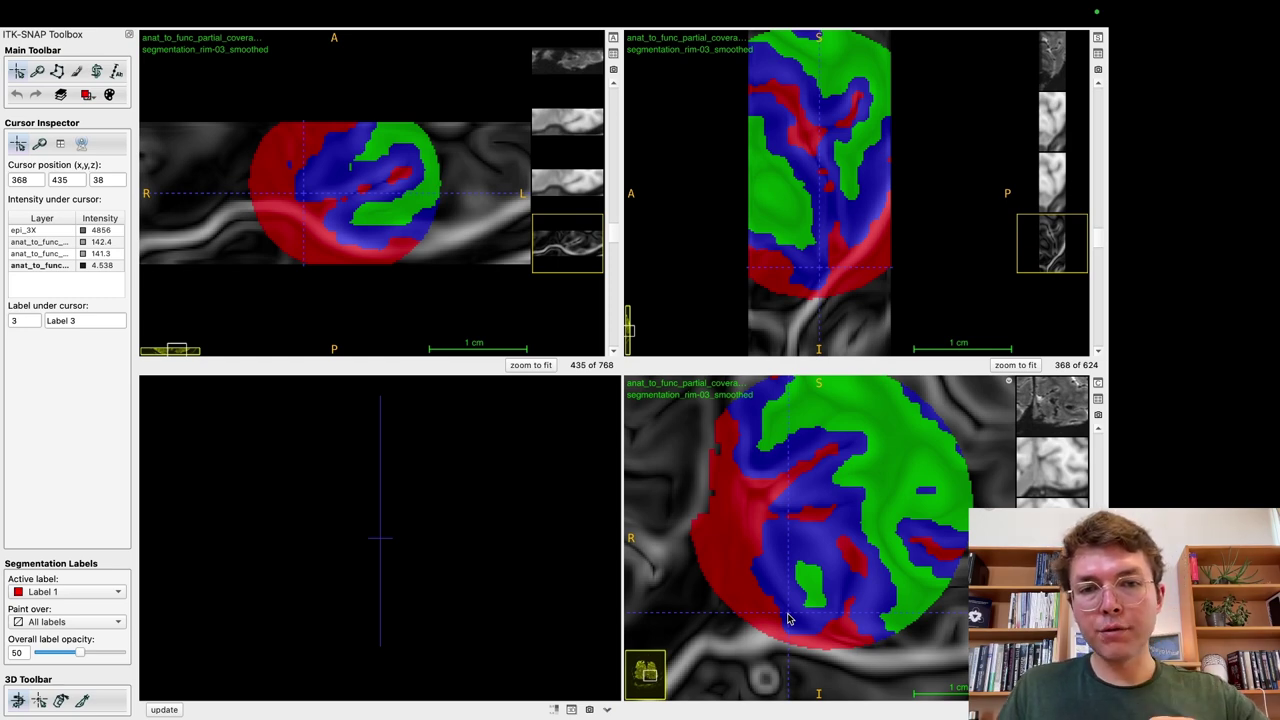
key(s)
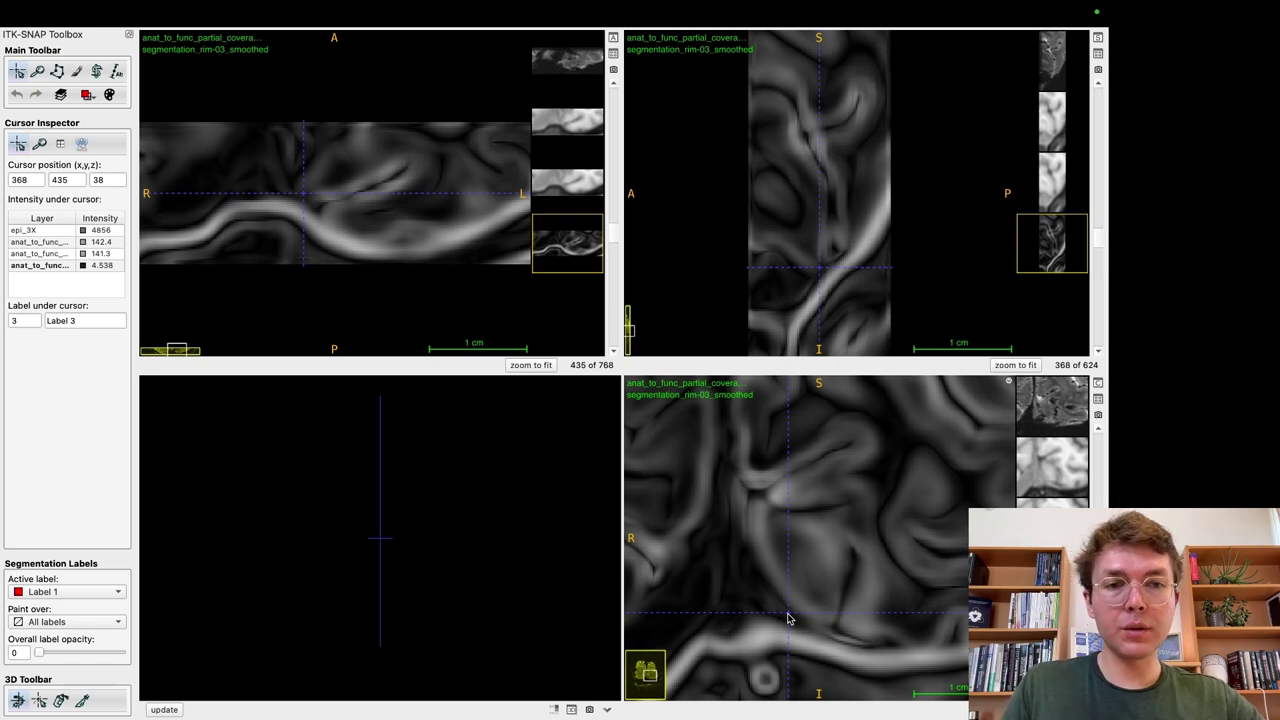
key(s)
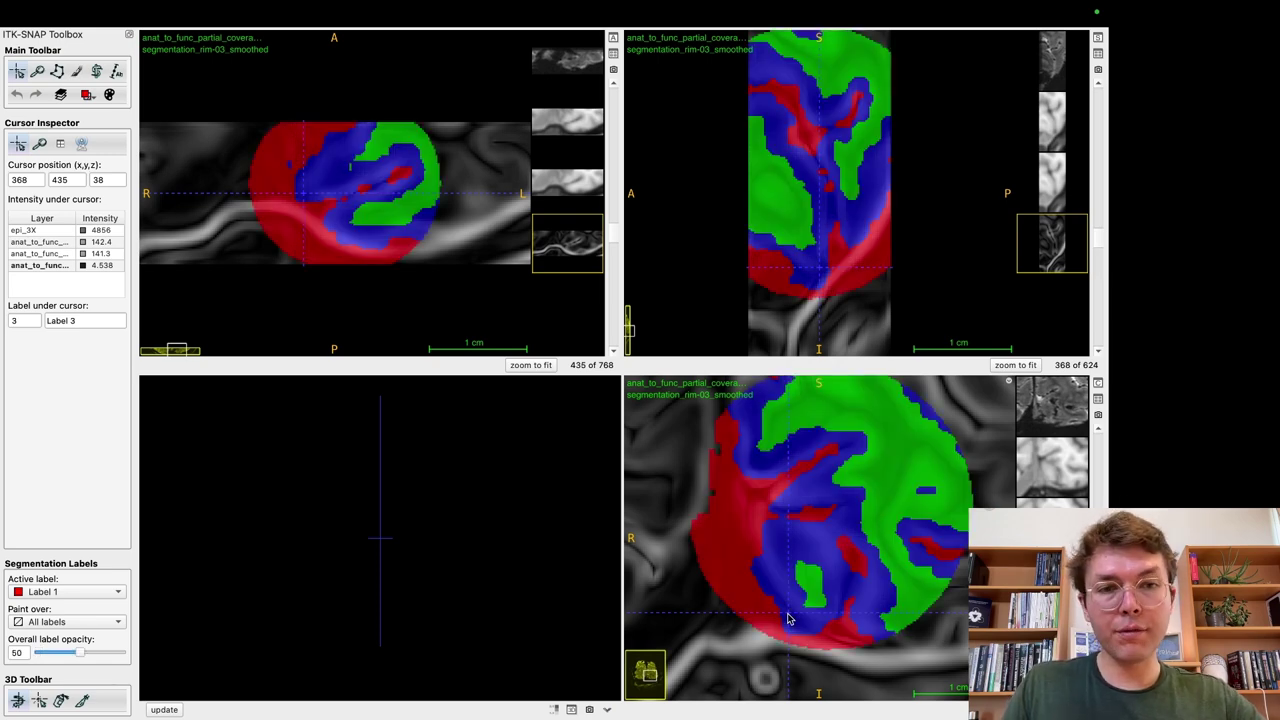
click(792, 622)
drag(792, 621, 789, 610)
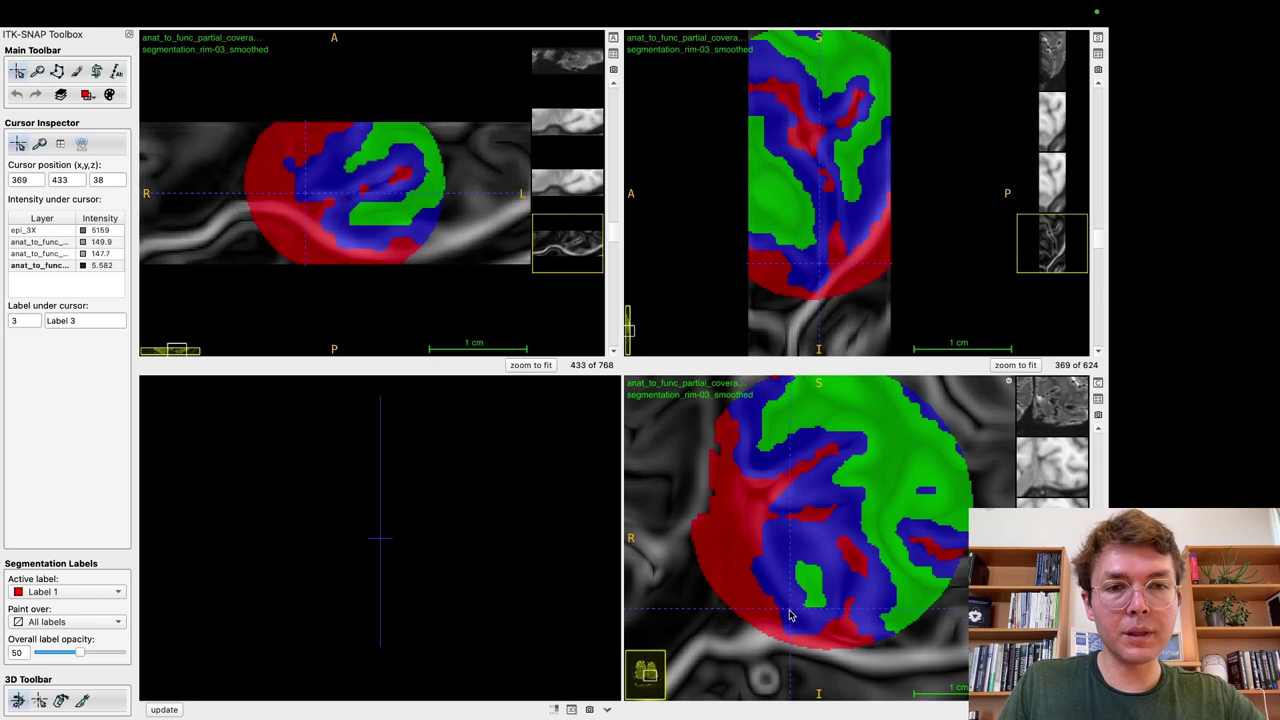
Step: Inspect the smoothed labels close up on coronal slice 16, centred on 361, 354, 16, toggling the labels
scroll(789, 610, down, 14)
scroll(788, 614, down, 8)
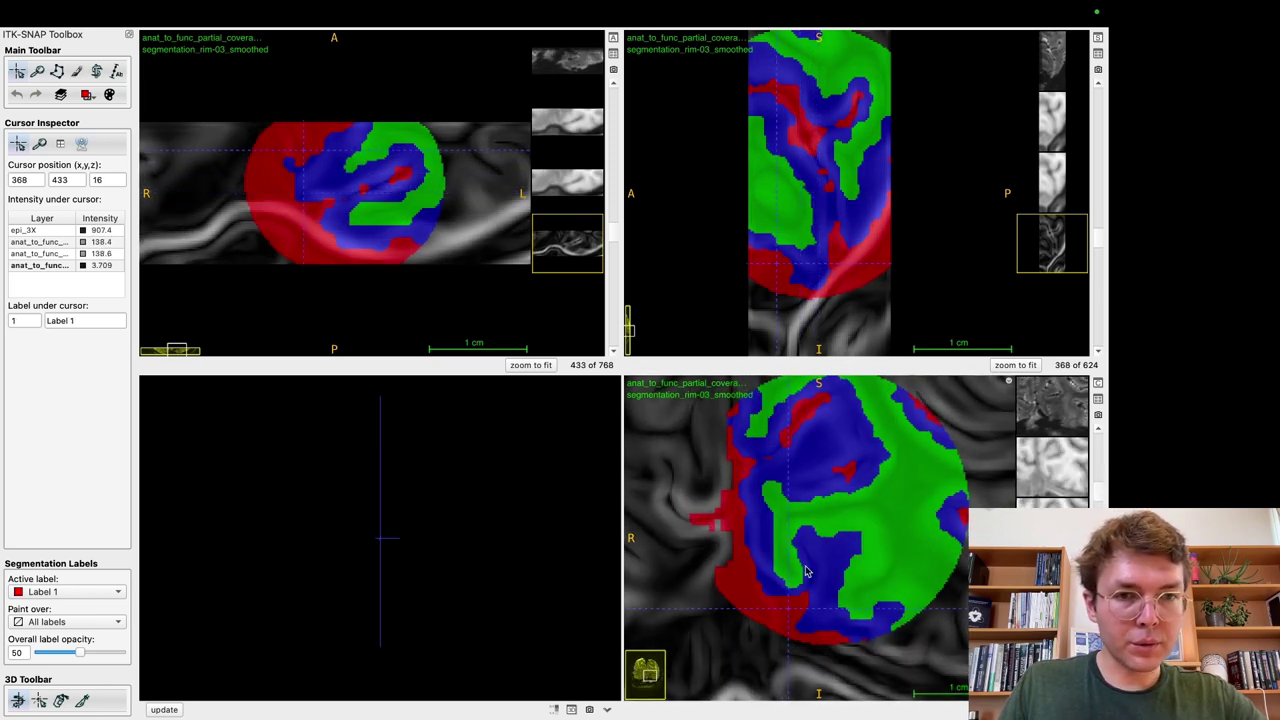
click(771, 455)
drag(771, 453, 775, 456)
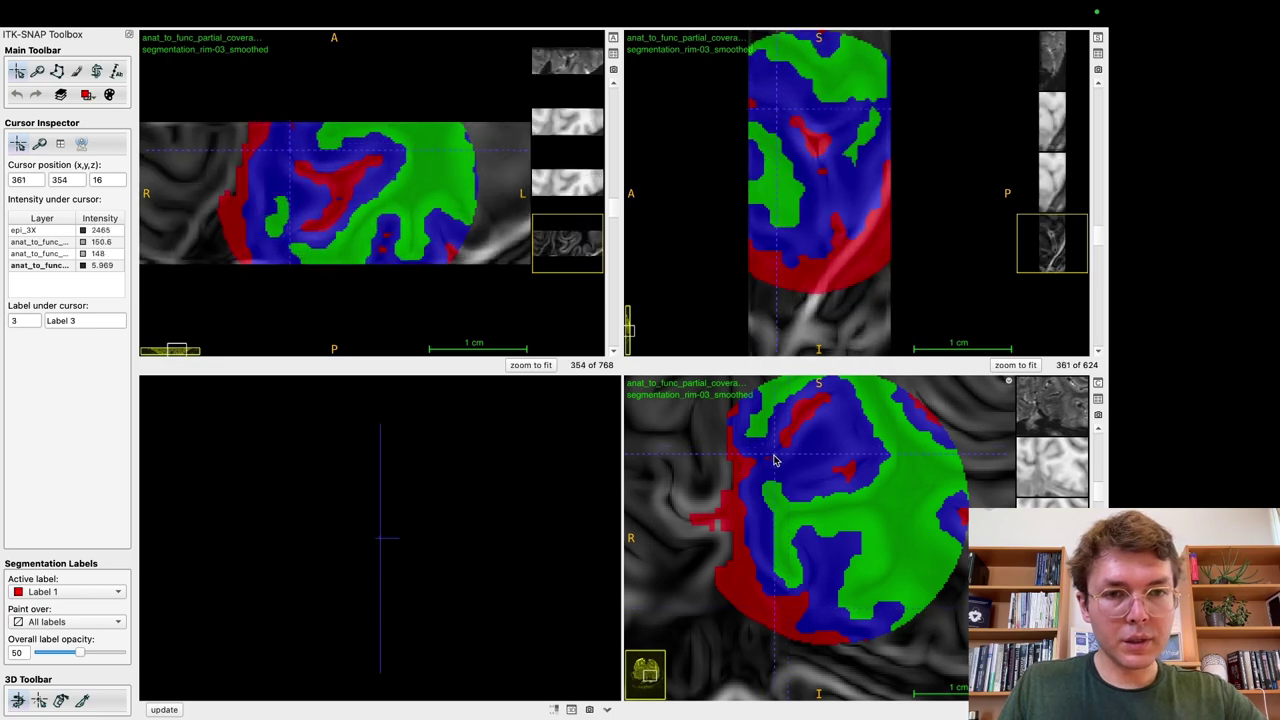
key(c)
scroll(827, 416, up, 5)
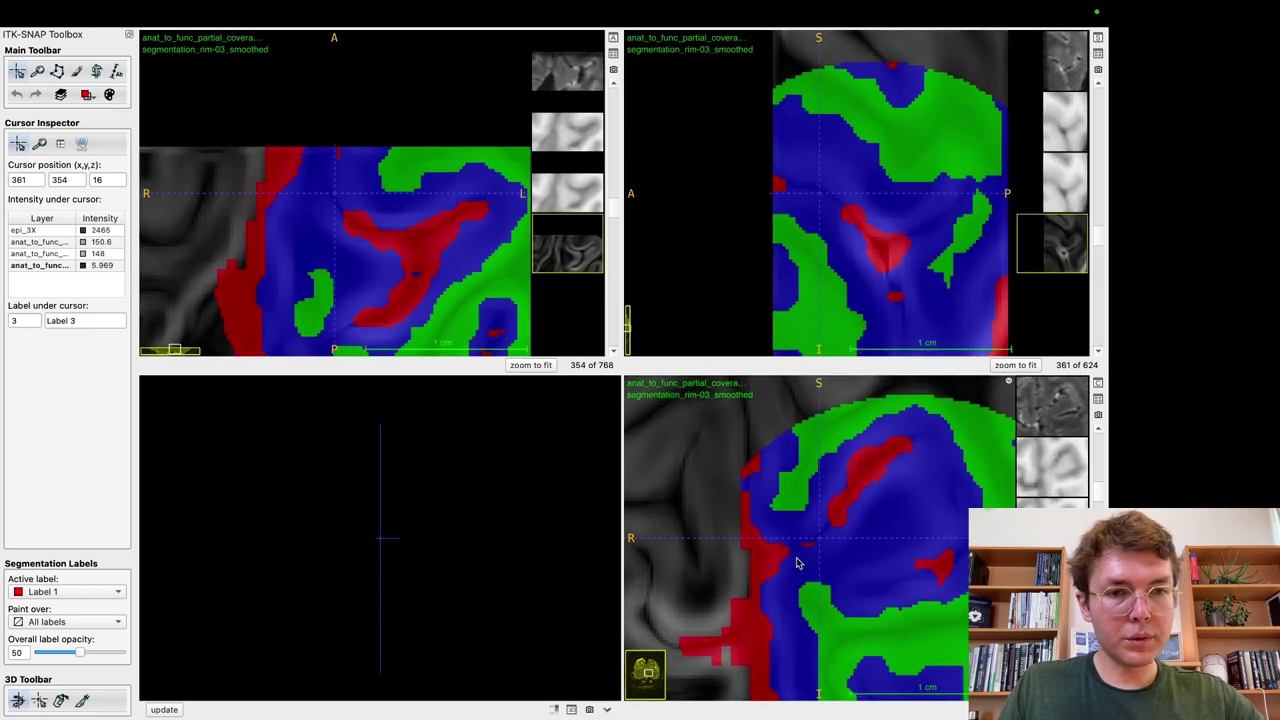
scroll(799, 563, up, 4)
key(s)
Step: Check the thin sulcus around 358, 354, 16 against the gradient image by hiding and showing the smoothed labels
key(s)
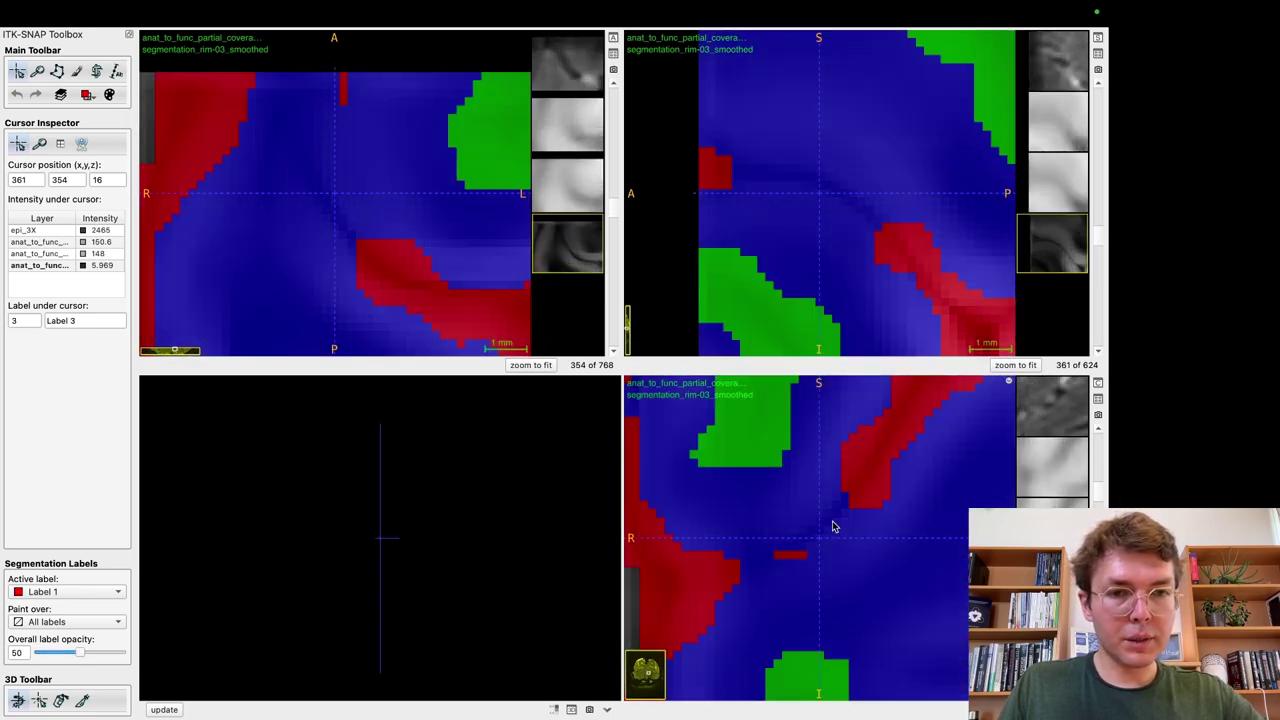
scroll(831, 528, down, 2)
drag(831, 528, 808, 543)
key(s)
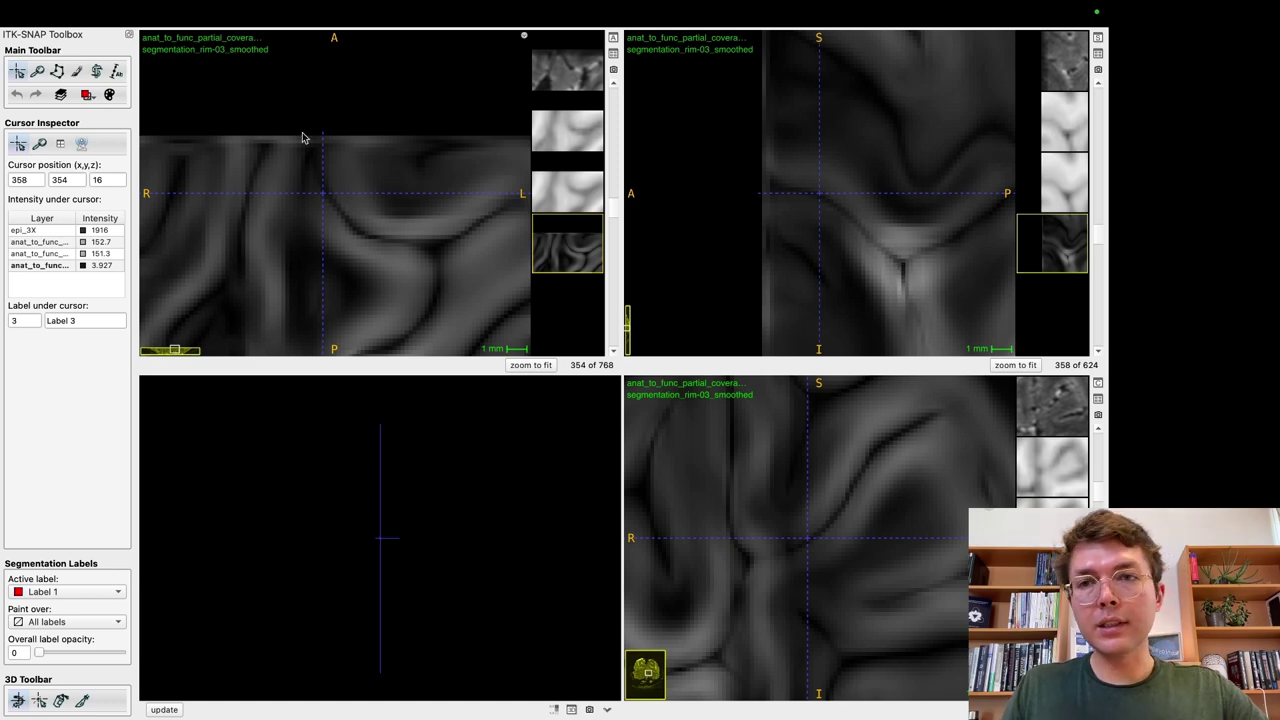
key(s)
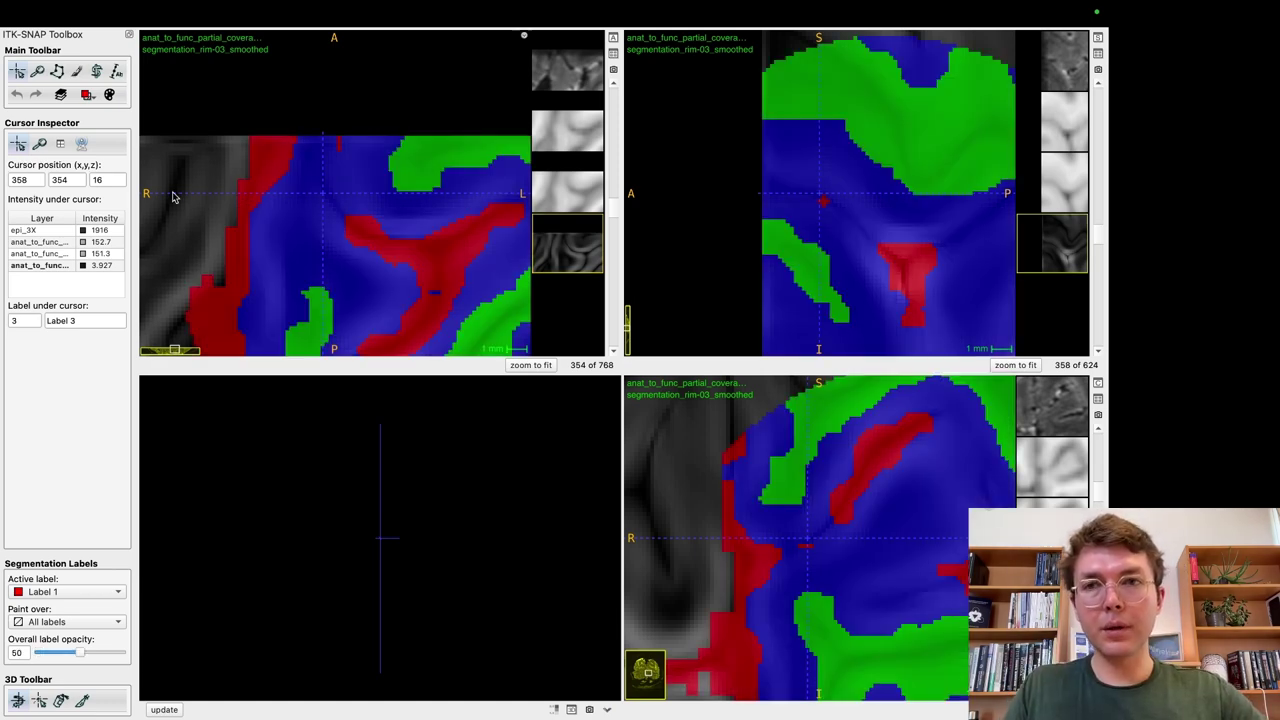
scroll(374, 249, down, 6)
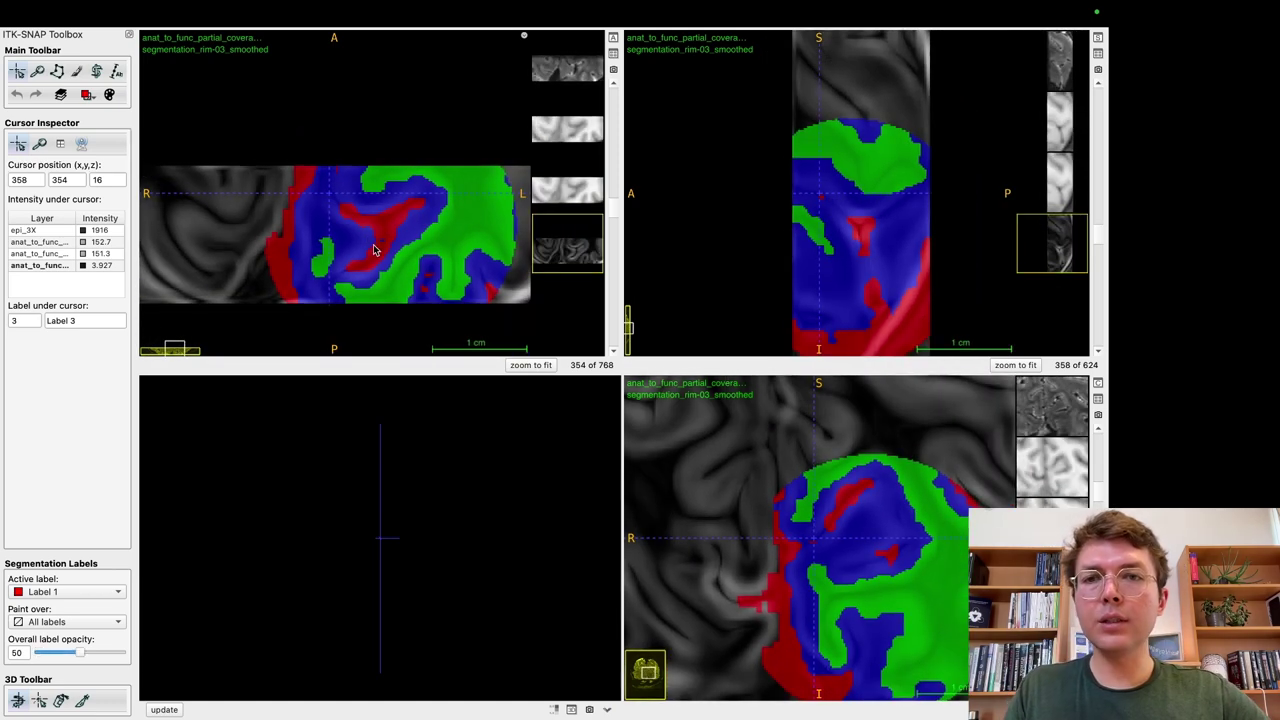
scroll(374, 249, up, 2)
key(s)
Step: Compare the smoothed labels with the gradient image around 407, 354, 18, repeatedly hiding and showing the segmentation
key(s)
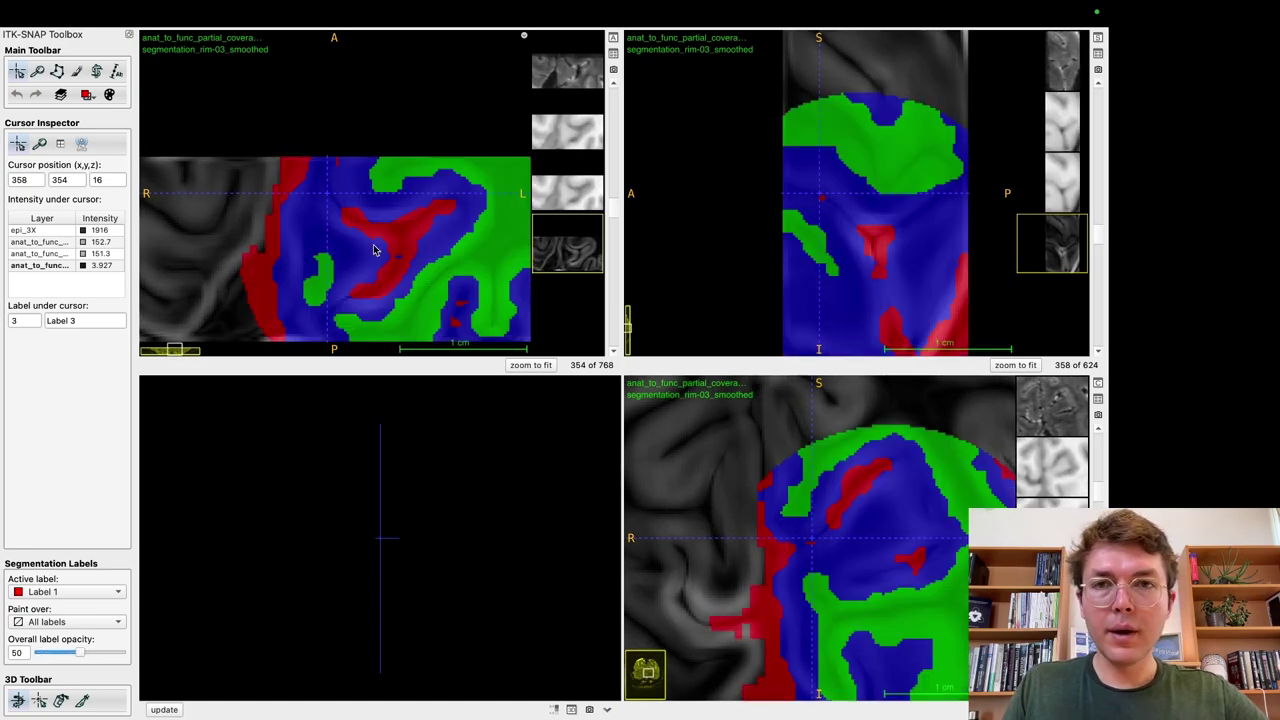
key(s)
key(s)
mouse_move(483, 187)
mouse_down()
mouse_move(470, 249)
mouse_move(483, 228)
mouse_move(458, 240)
mouse_move(461, 173)
mouse_move(484, 198)
mouse_move(468, 244)
mouse_move(446, 250)
mouse_move(480, 205)
mouse_move(477, 249)
mouse_move(486, 214)
mouse_move(468, 206)
mouse_up()
key(s)
key(s)
key(s)
key(s)
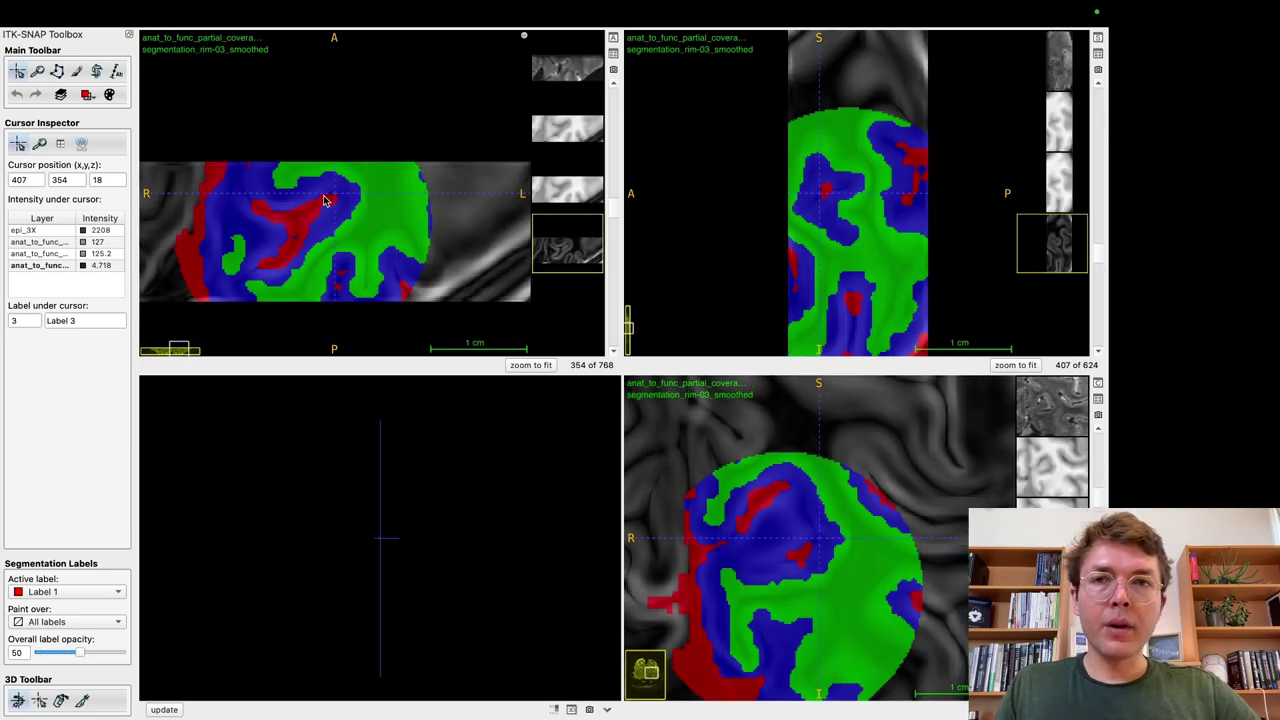
Step: Load segmentation_rim-04_manually_edited.nii.gz from the 02-segmentation folder as an additional segmentation and return to full screen
key(ctrl+Left)
key(ctrl+Right)
mouse_move(177, 6)
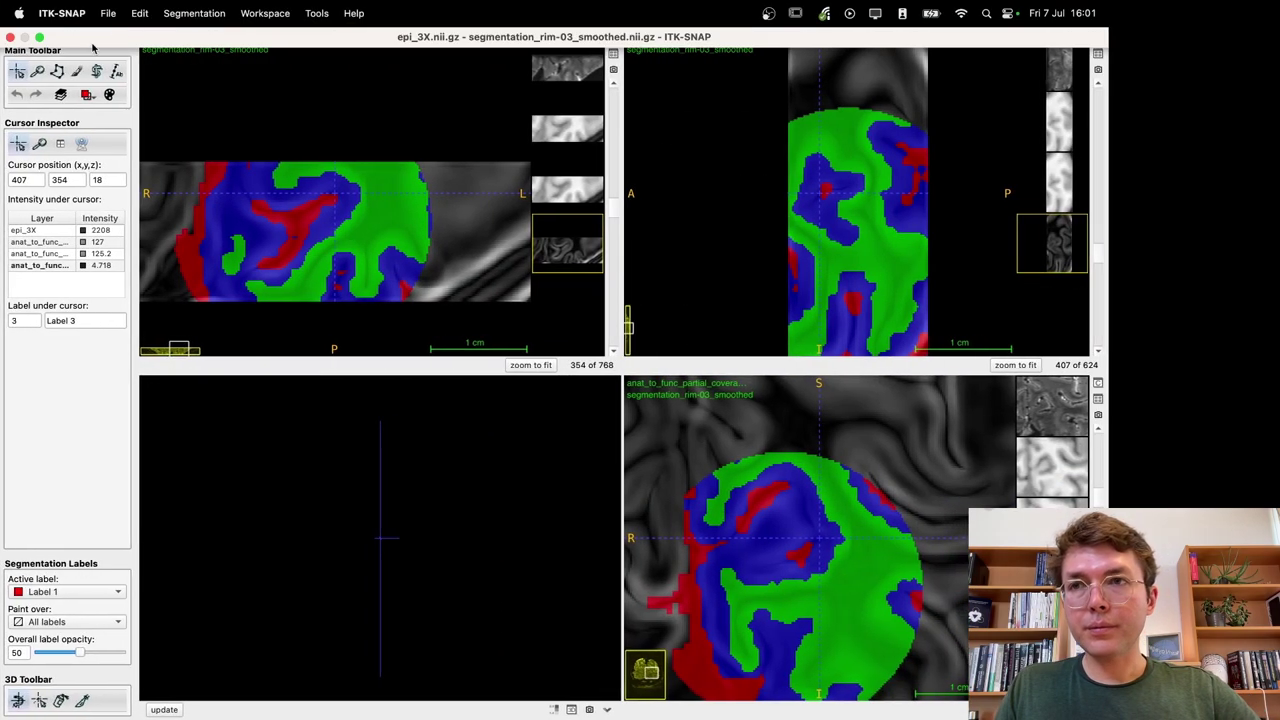
click(39, 37)
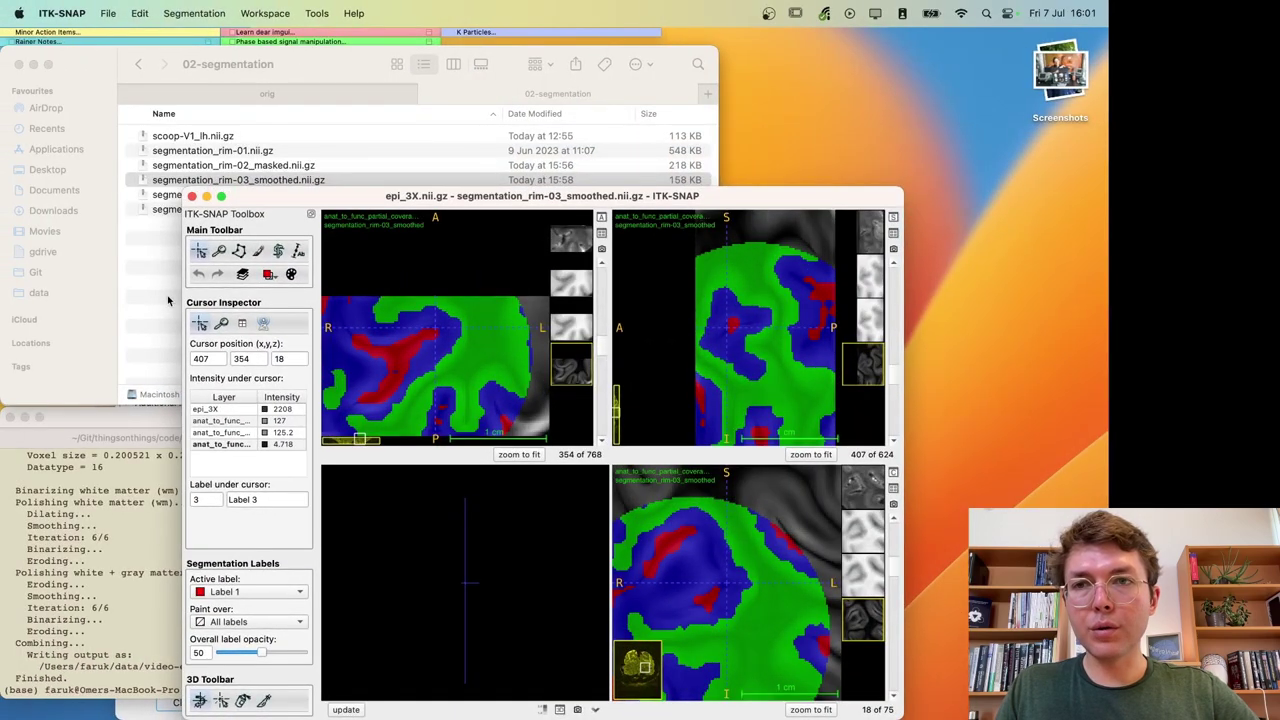
click(165, 294)
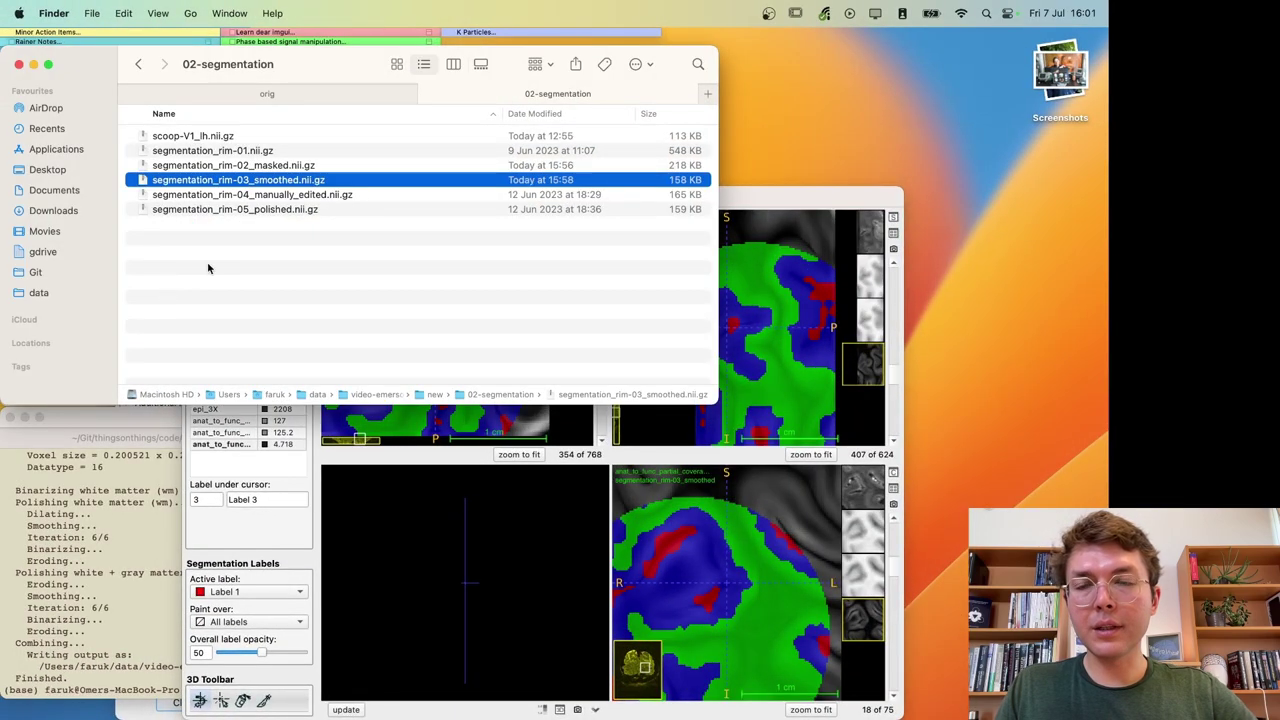
click(300, 196)
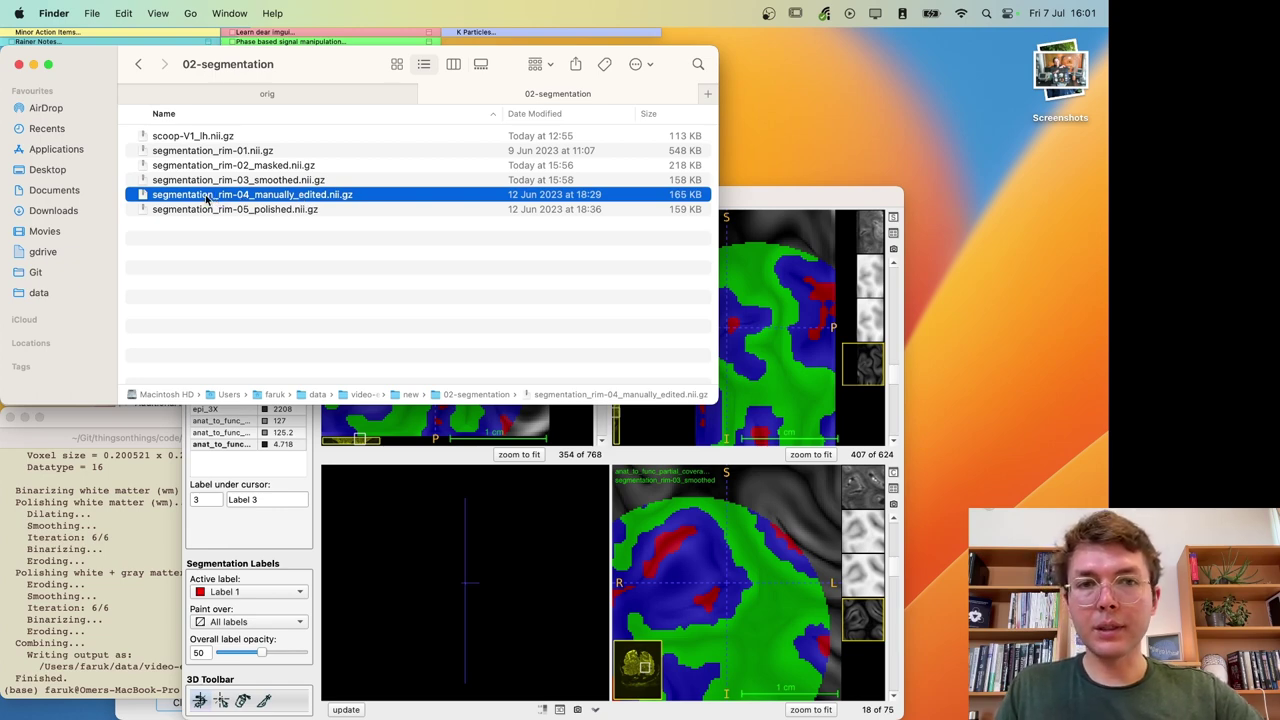
drag(190, 201, 758, 316)
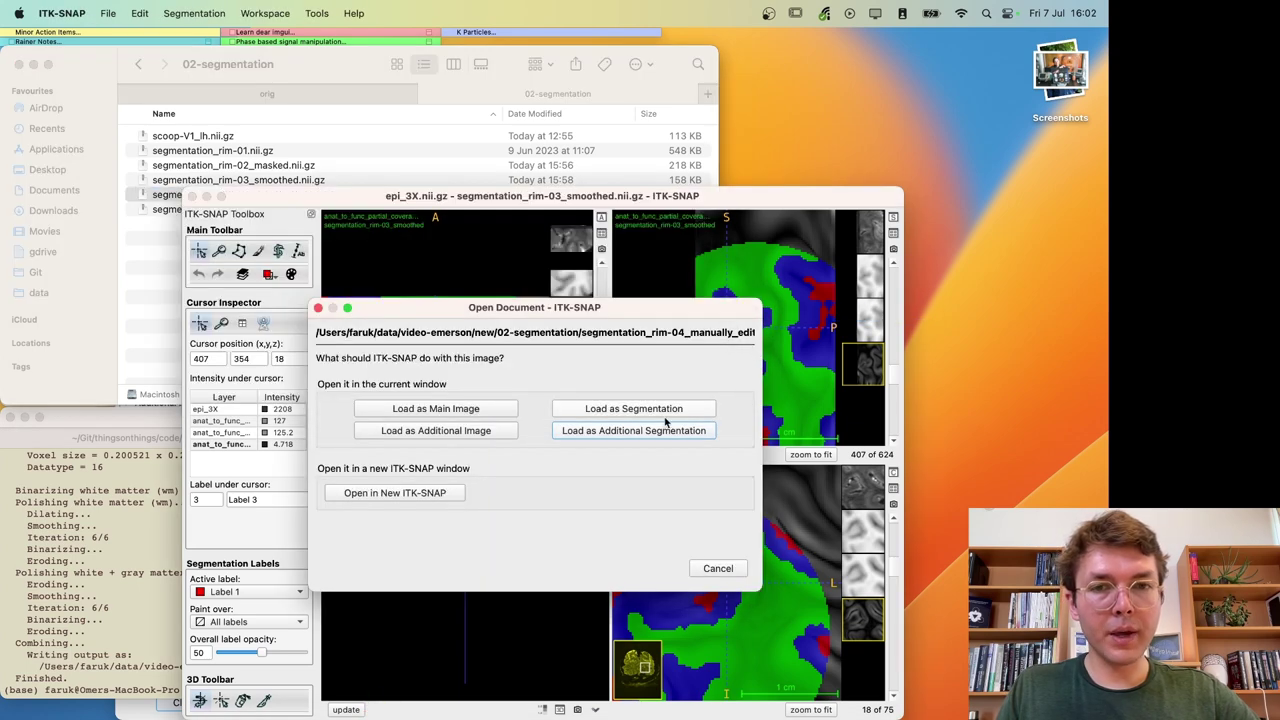
click(660, 436)
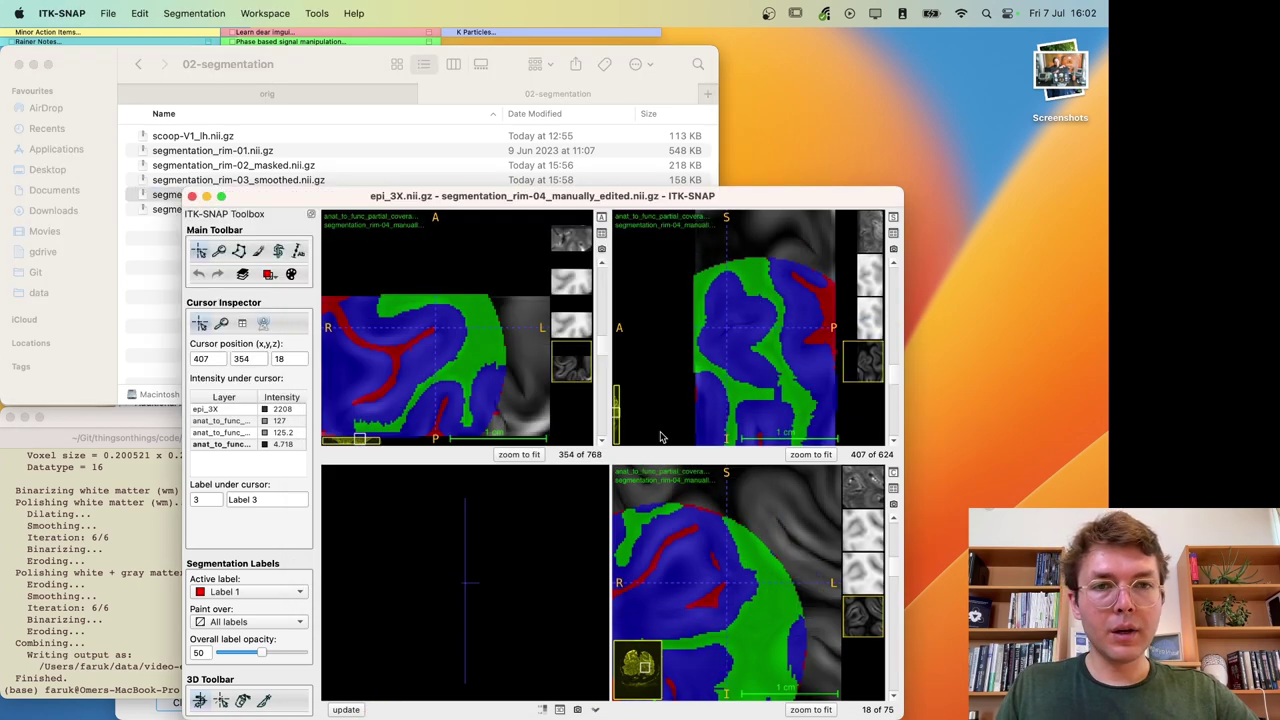
click(221, 196)
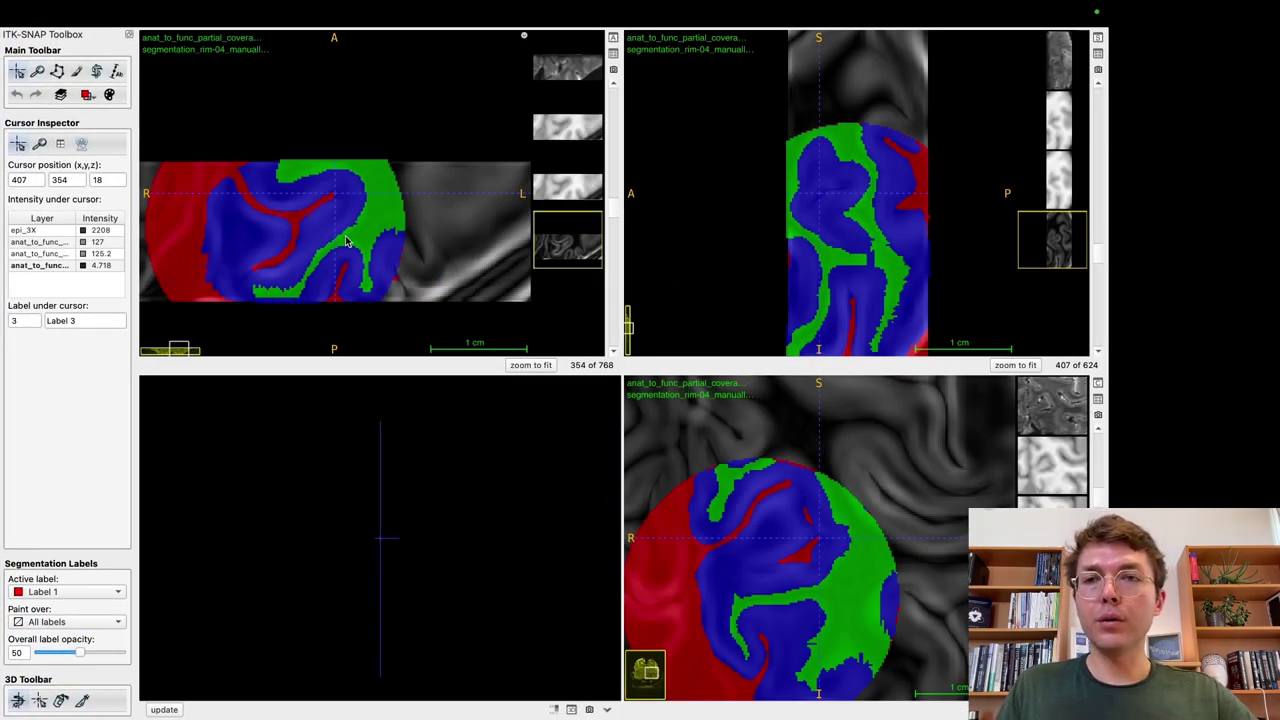
Step: Examine the manually edited segmentation from 407, 354, 18 to 393, 354, 28, cycling through the loaded segmentations
scroll(347, 236, up, 3)
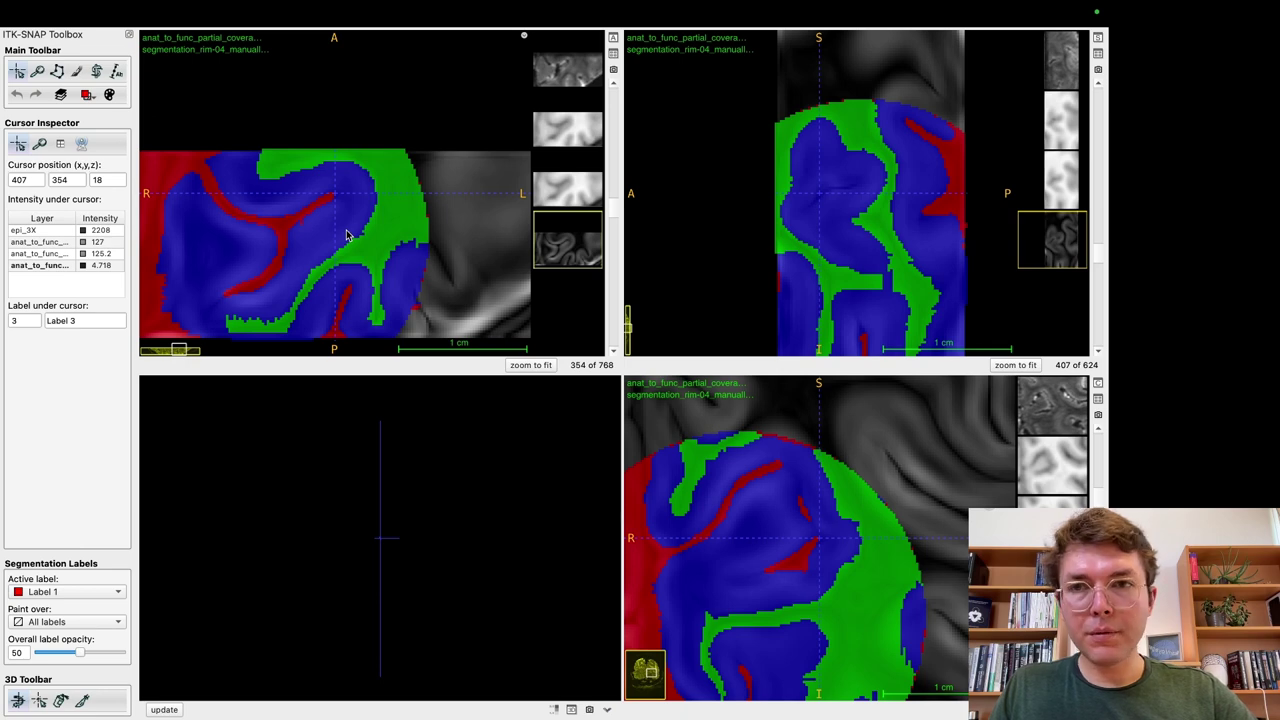
key(shift+[)
key(})
key(})
key(})
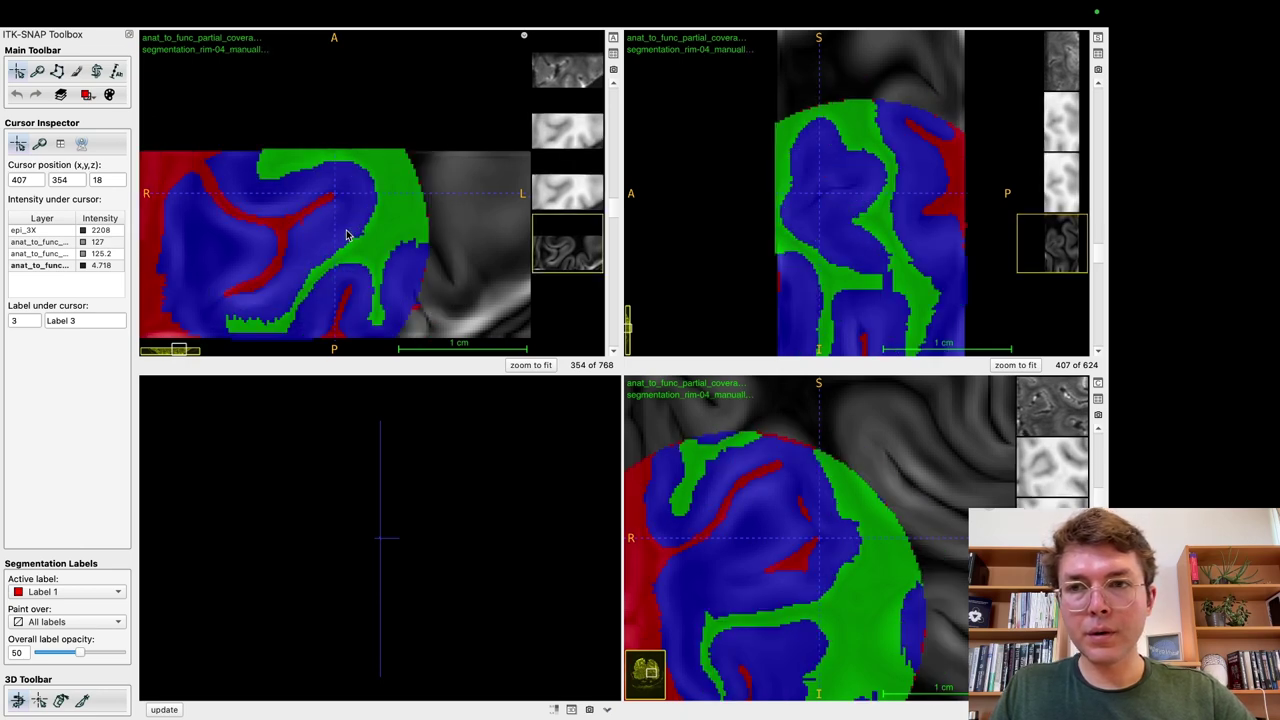
drag(347, 235, 299, 219)
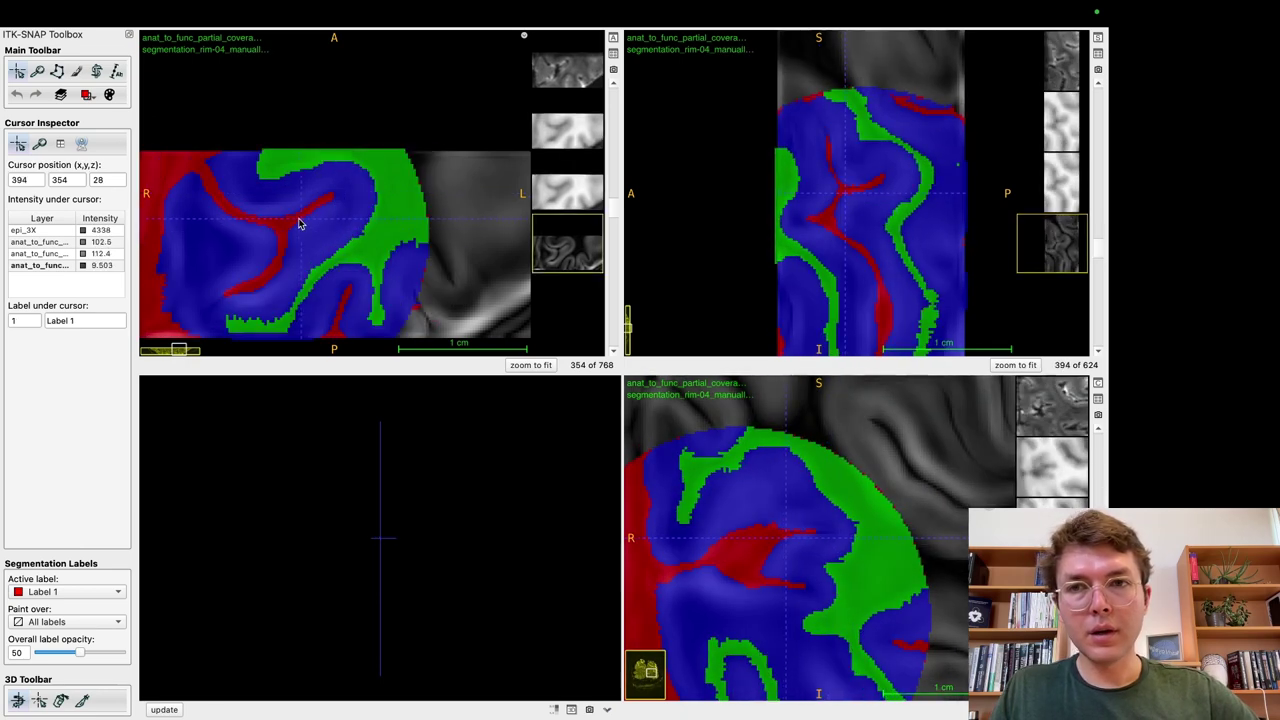
scroll(299, 219, up, 10)
scroll(299, 219, down, 10)
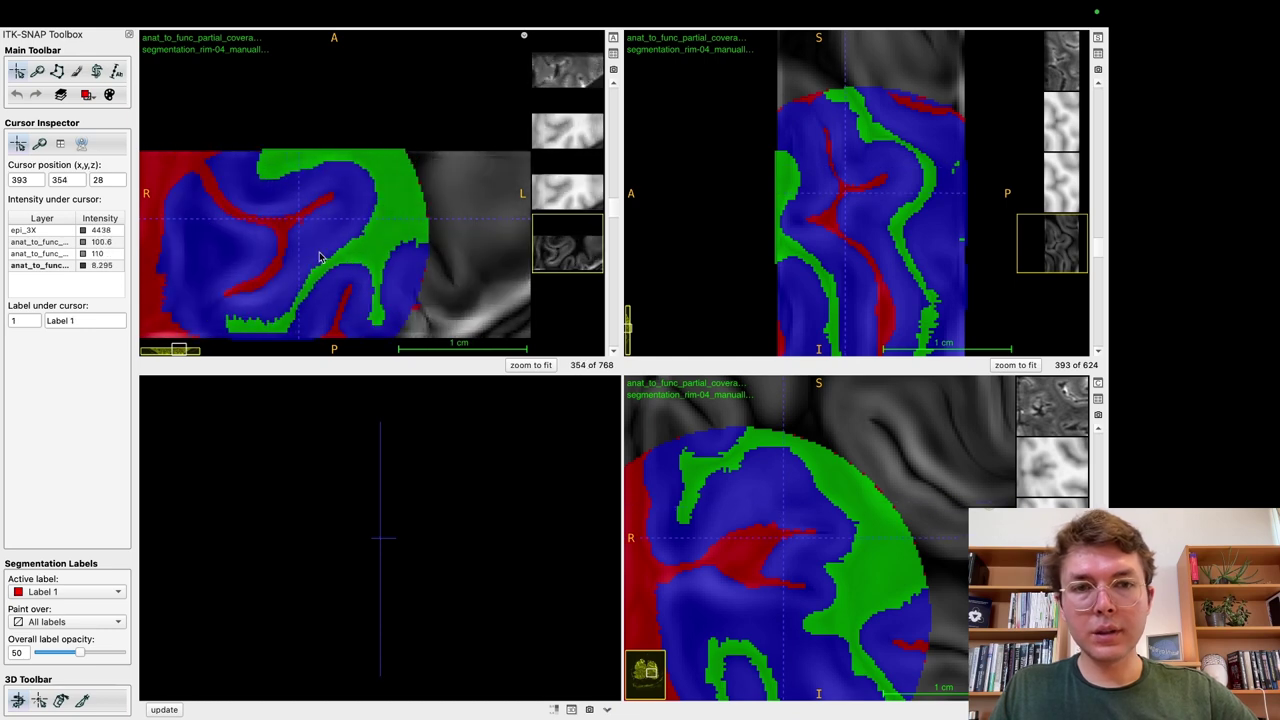
Step: Compare the manually edited, smoothed and masked segmentations close up at 393, 352, 28
key(c)
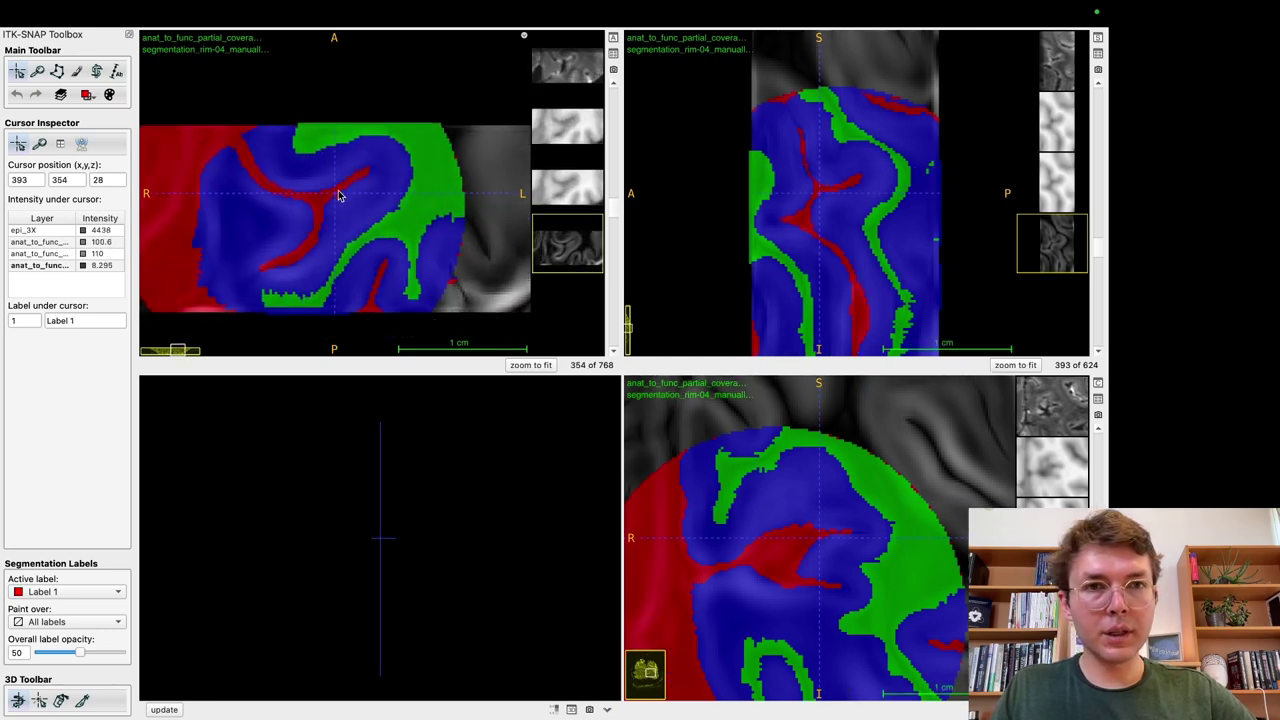
scroll(340, 197, down, 2)
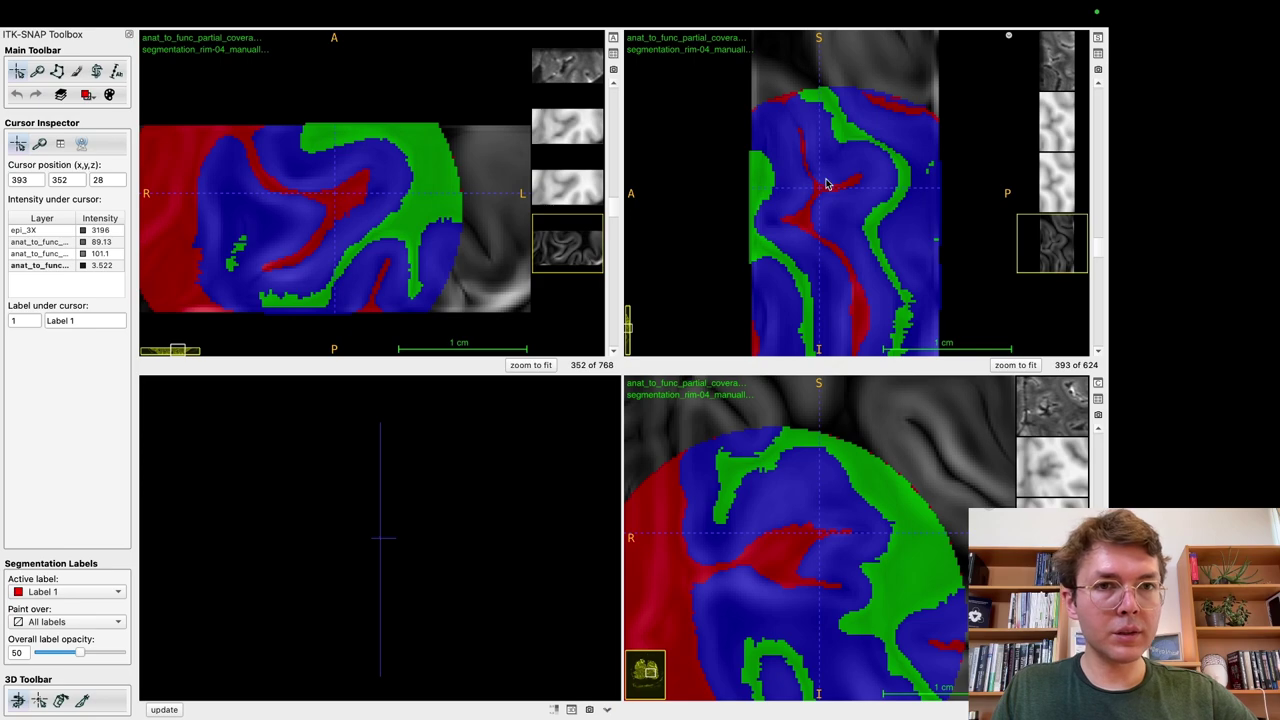
scroll(826, 184, up, 10)
scroll(826, 184, down, 3)
key(shift+bracketleft)
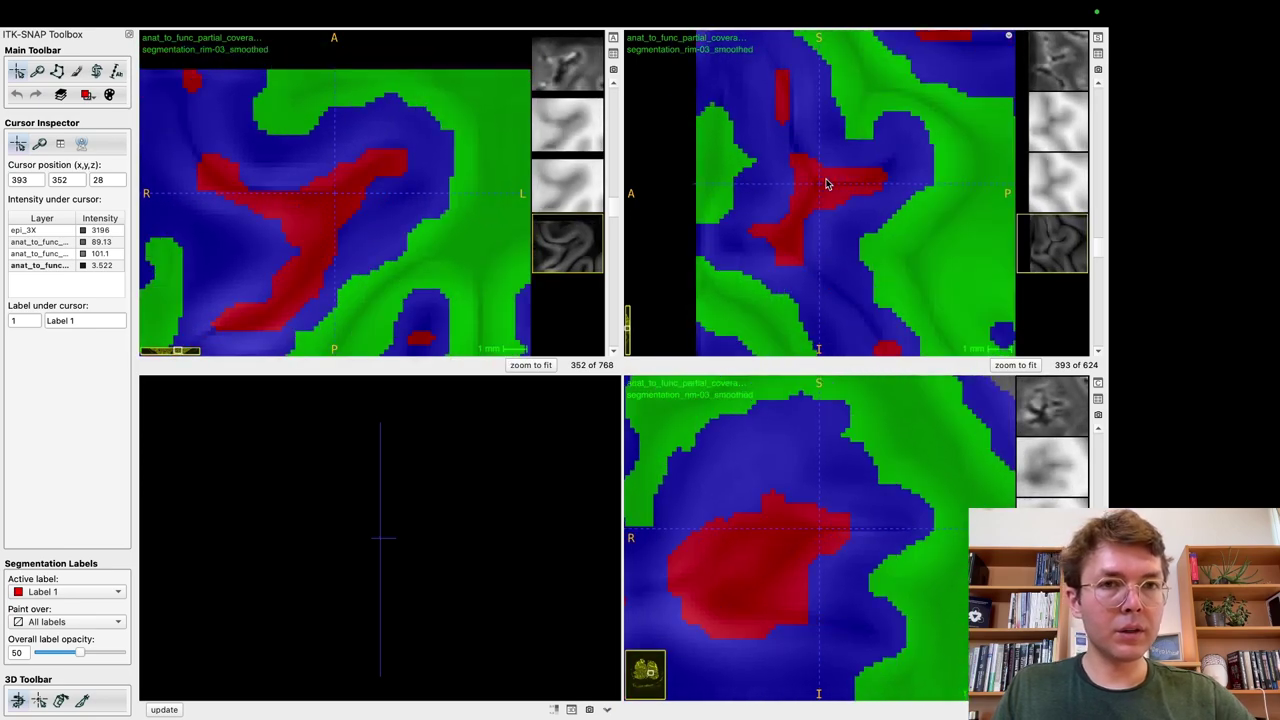
key(Tab)
key(Tab)
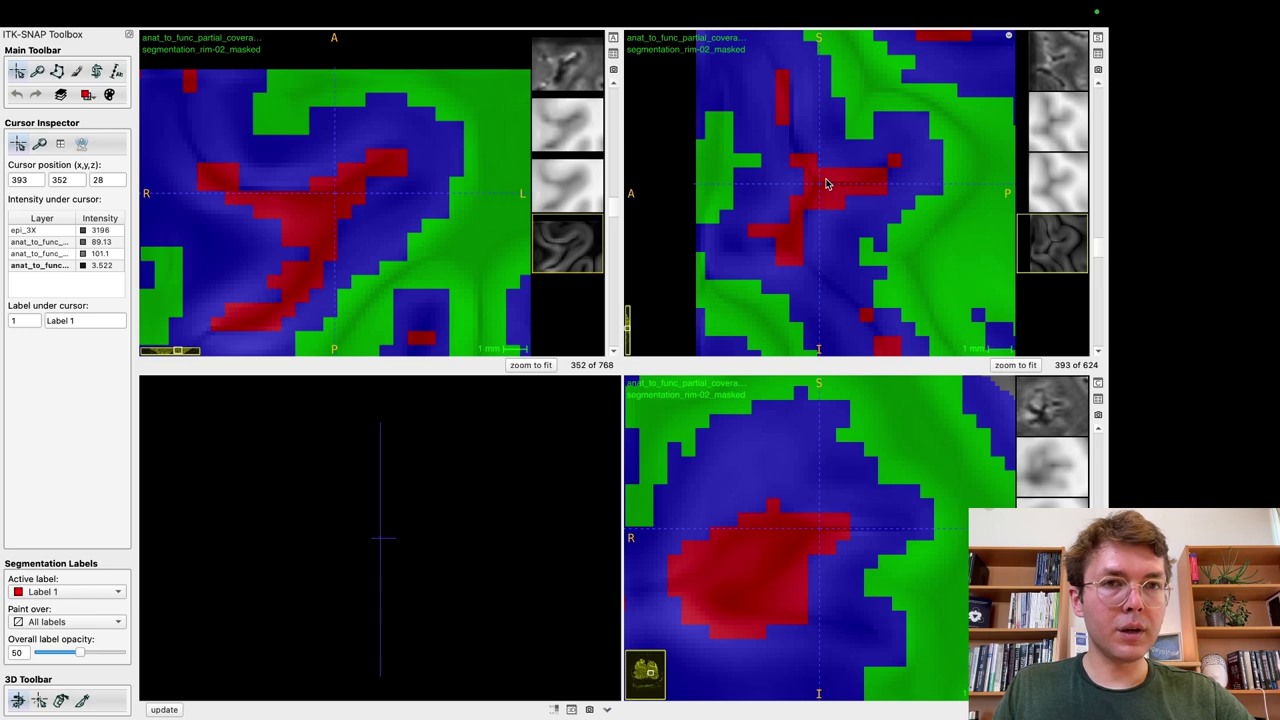
Step: Compare the masked segmentation with the smoothed and manually edited ones at 393, 352, 28, cycling from segmentation_rim-02_masked to the manually edited labels
key(Tab)
key(Tab)
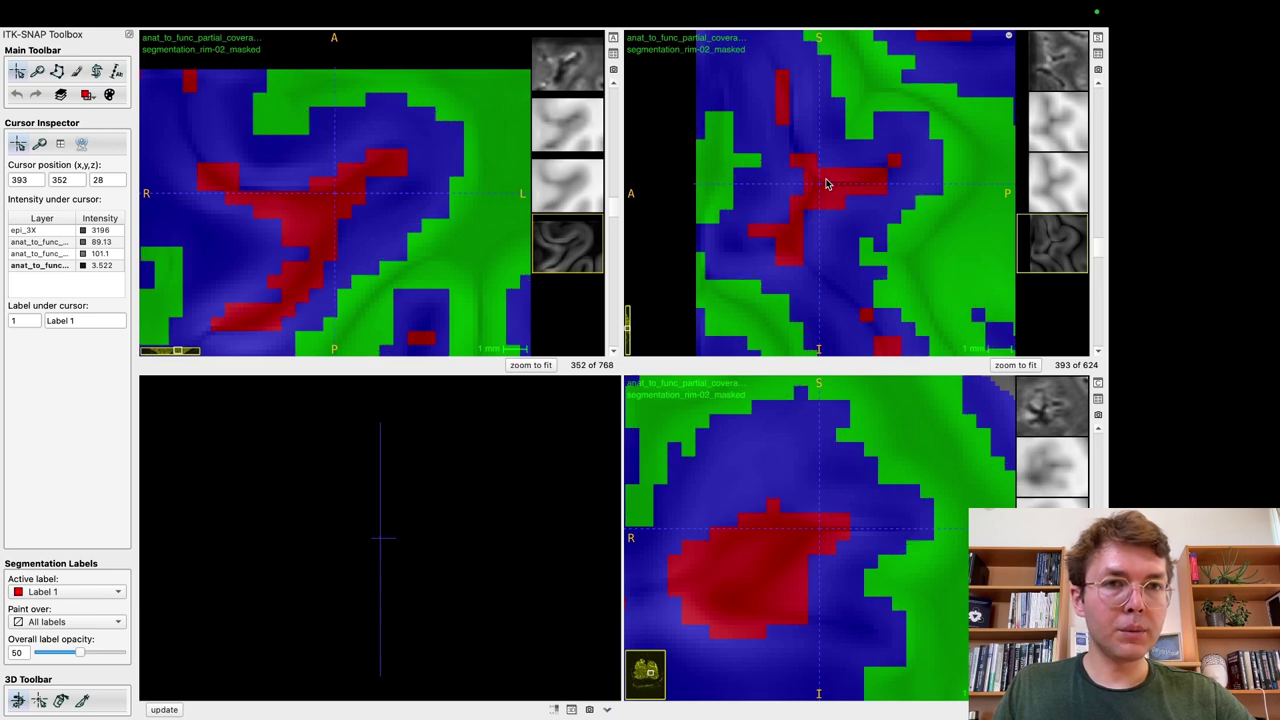
key(Tab)
key(Tab)
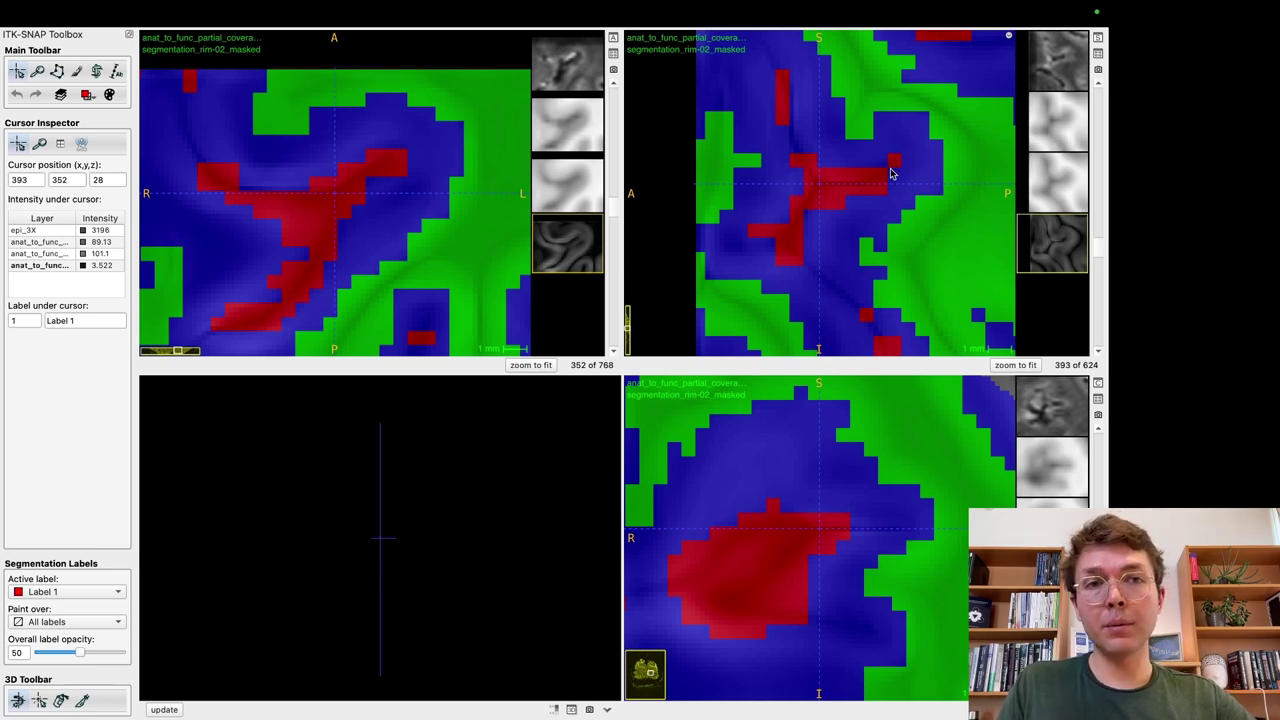
key(})
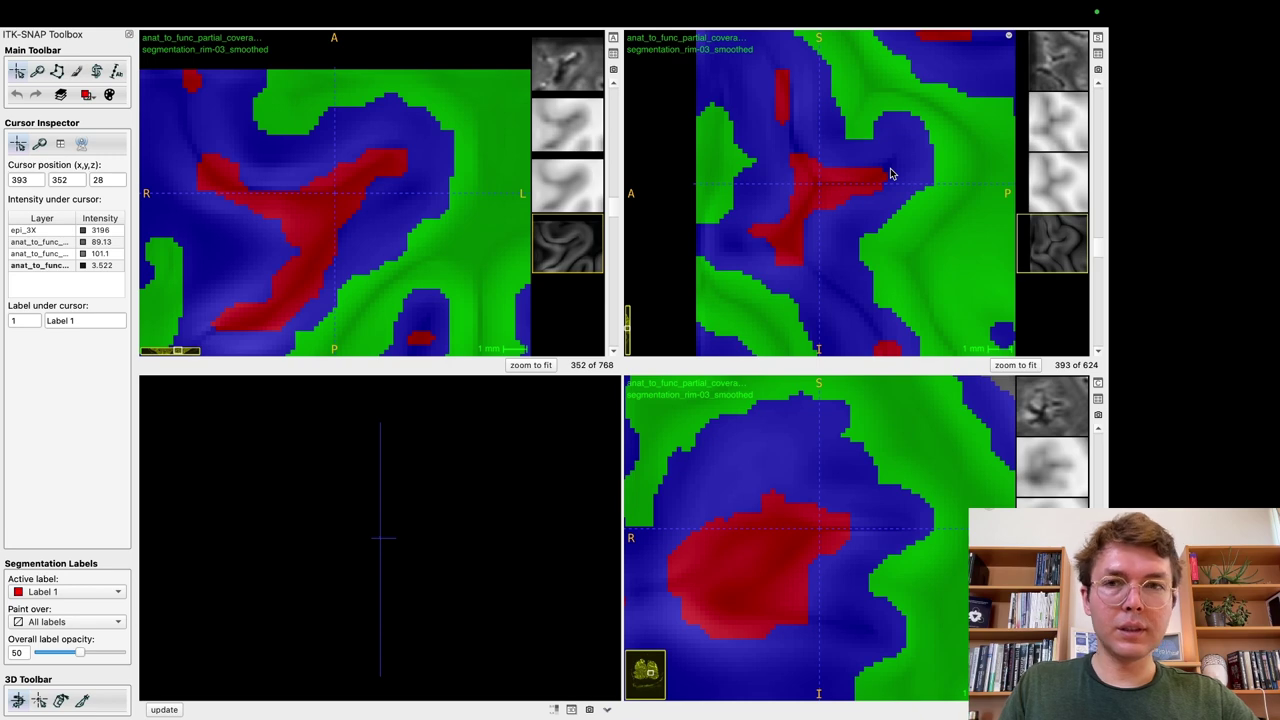
key(])
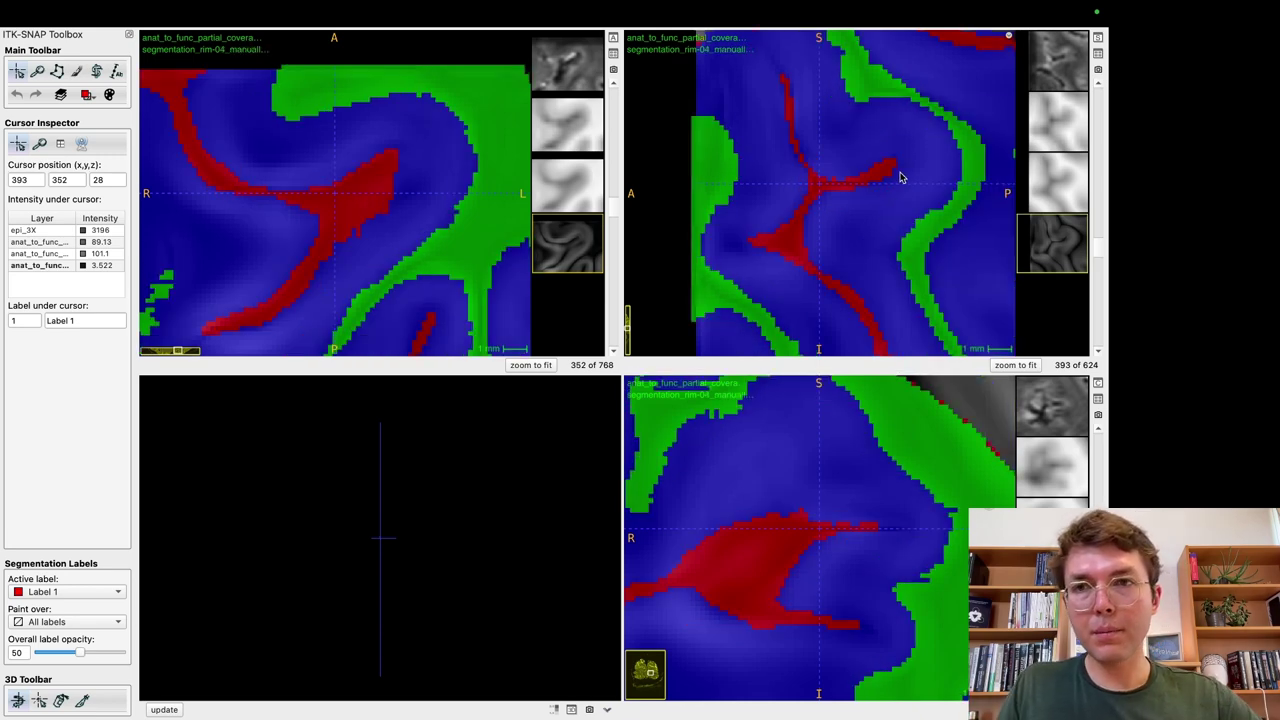
Step: Examine the manually edited segmentation across sagittal slices between 376 and 398
key(s)
key(s)
scroll(904, 169, down, 5)
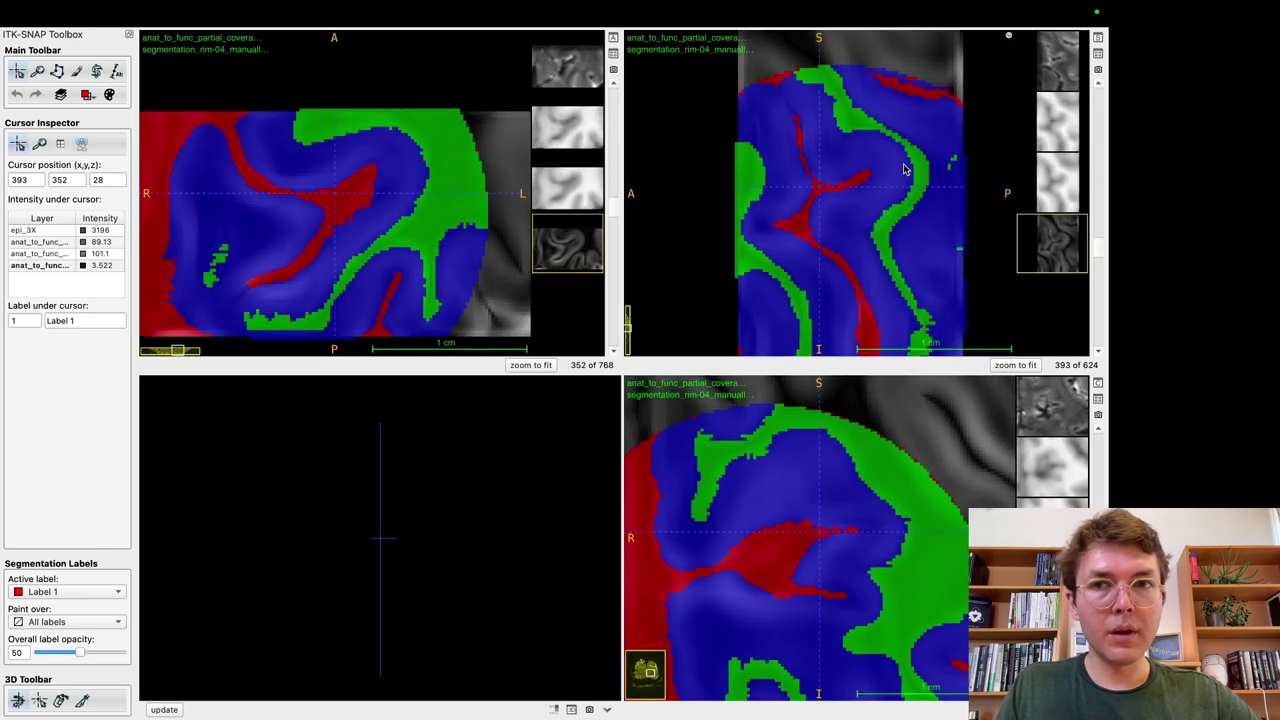
scroll(904, 170, up, 2)
key(s)
key(s)
key(s)
key(s)
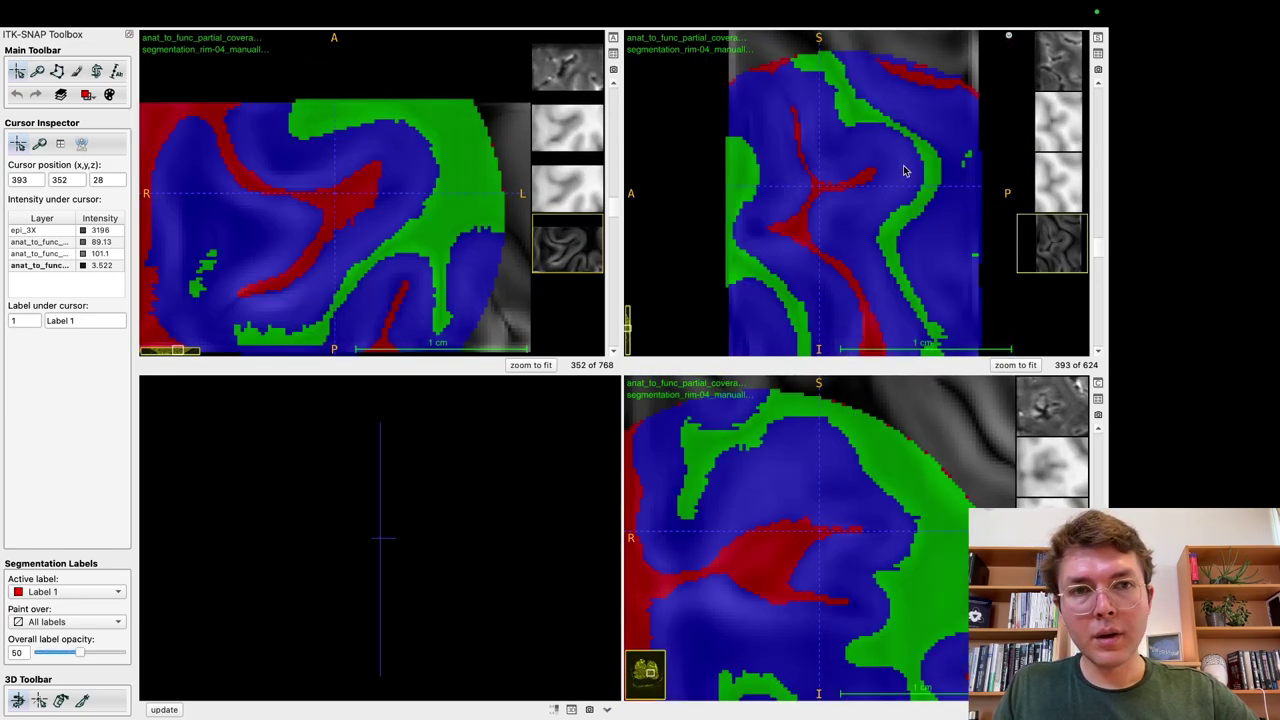
scroll(903, 170, down, 7)
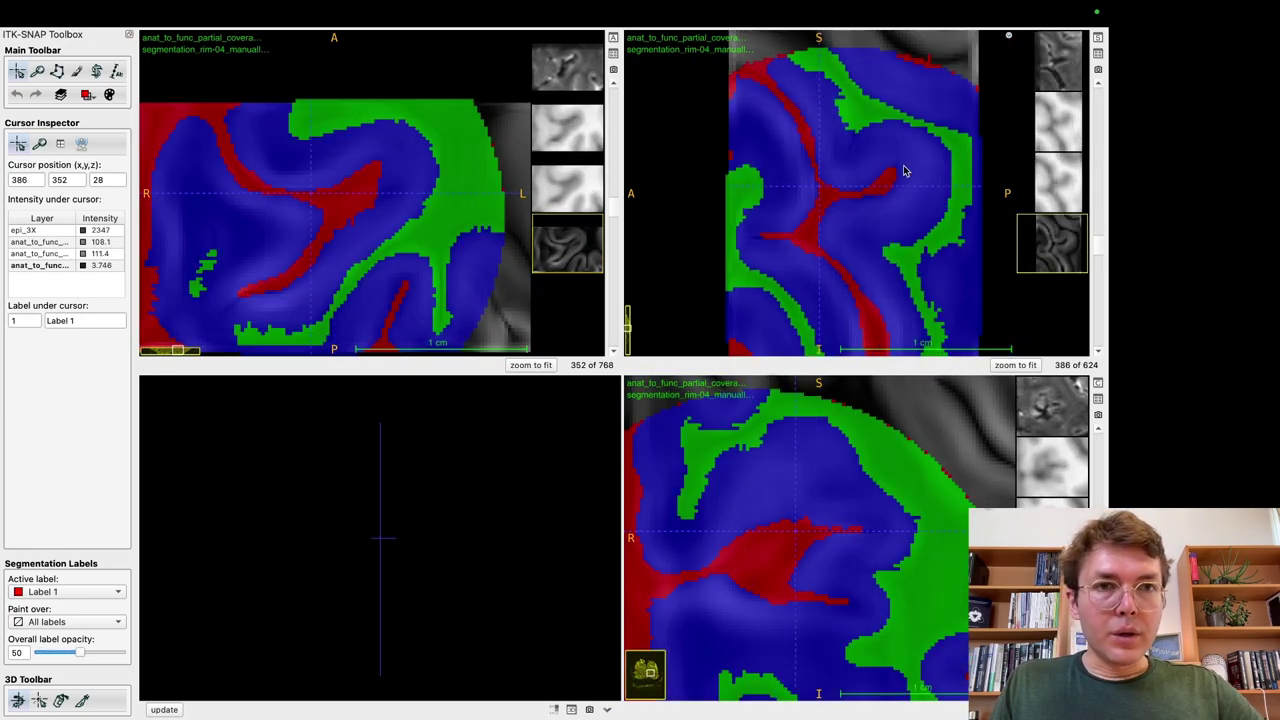
scroll(904, 170, up, 6)
scroll(904, 170, down, 11)
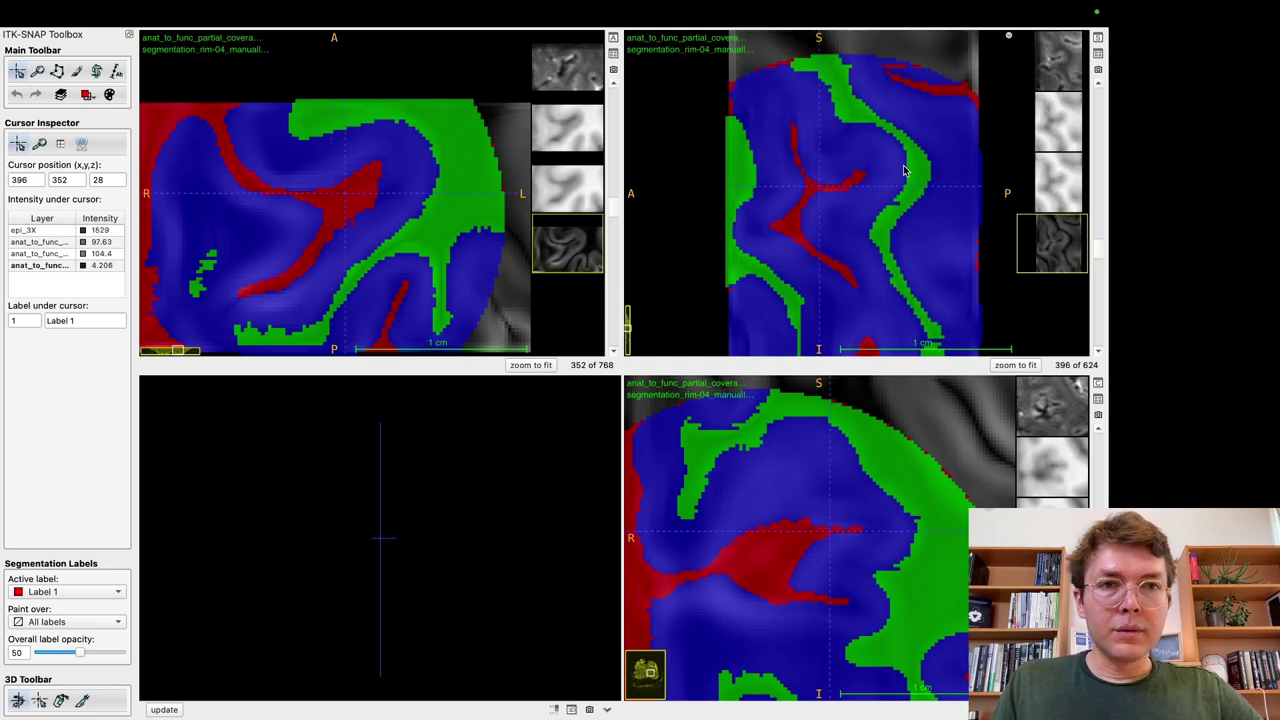
scroll(904, 170, down, 14)
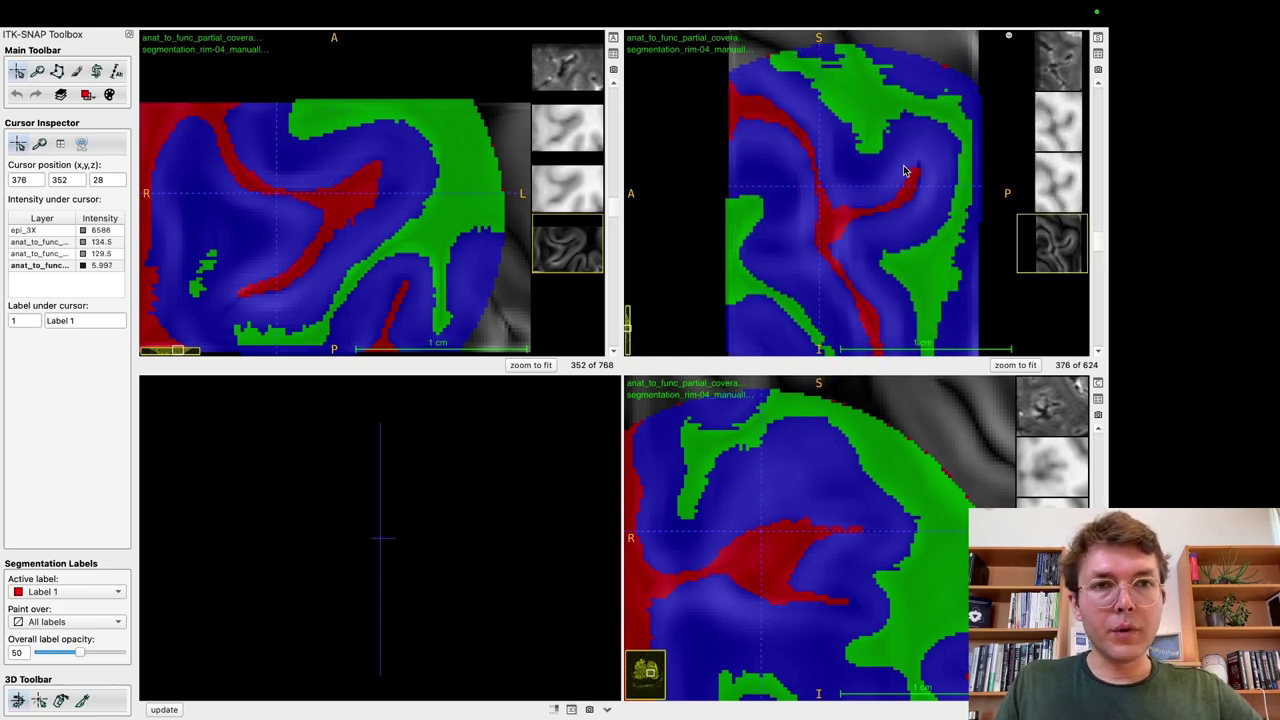
scroll(904, 170, up, 20)
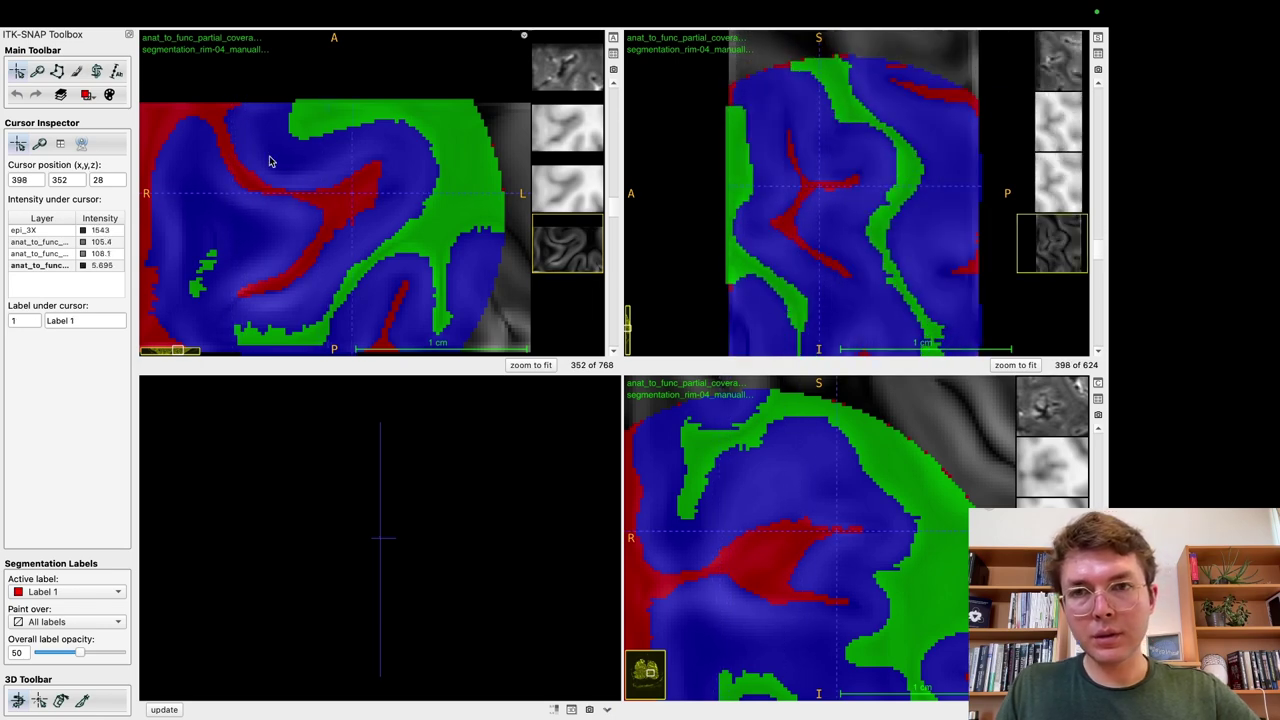
Step: Inspect the manually edited tissue borders in the coronal slice, moving the cursor to 416, 364, 28 and on to 417, 345, 28
scroll(343, 181, down, 3)
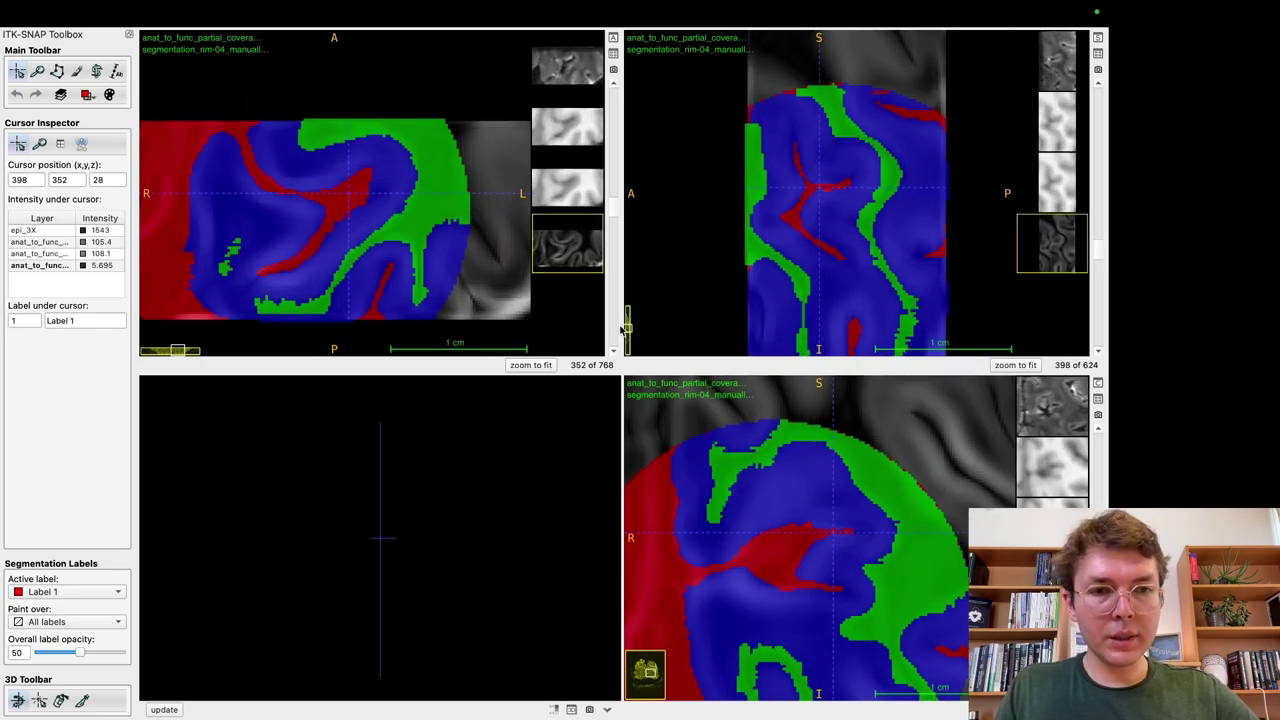
click(884, 571)
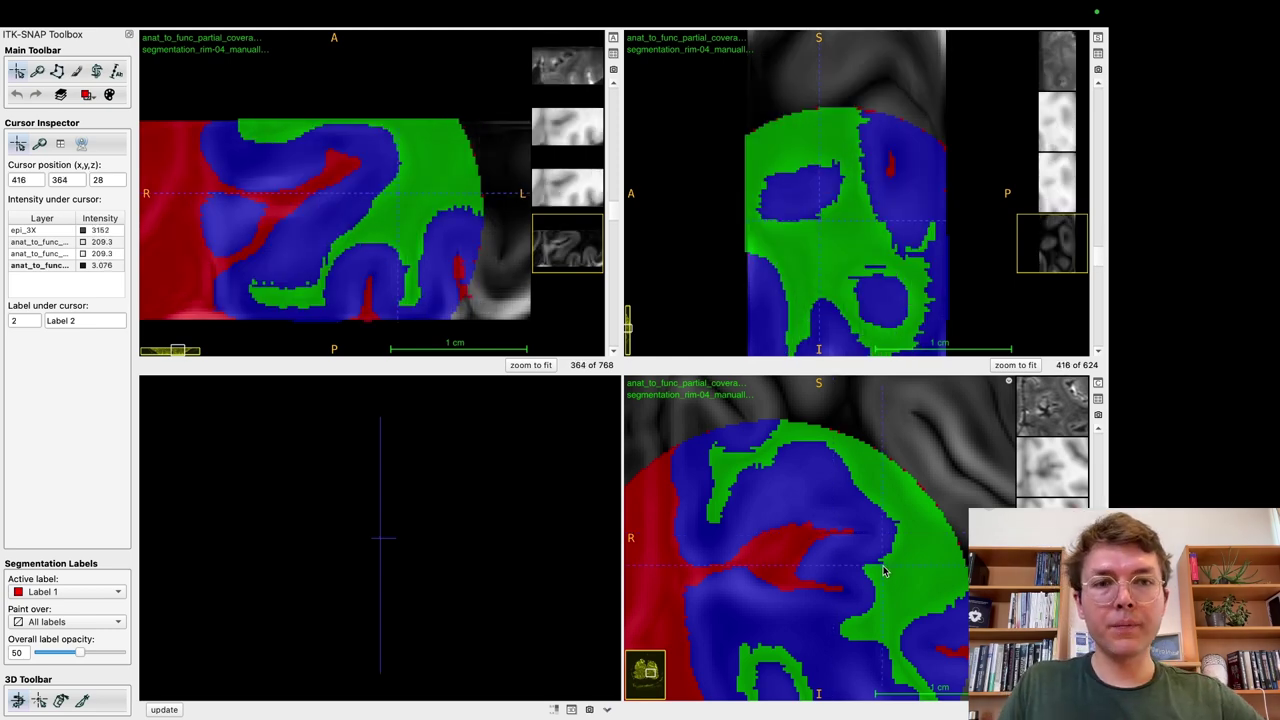
drag(884, 571, 889, 513)
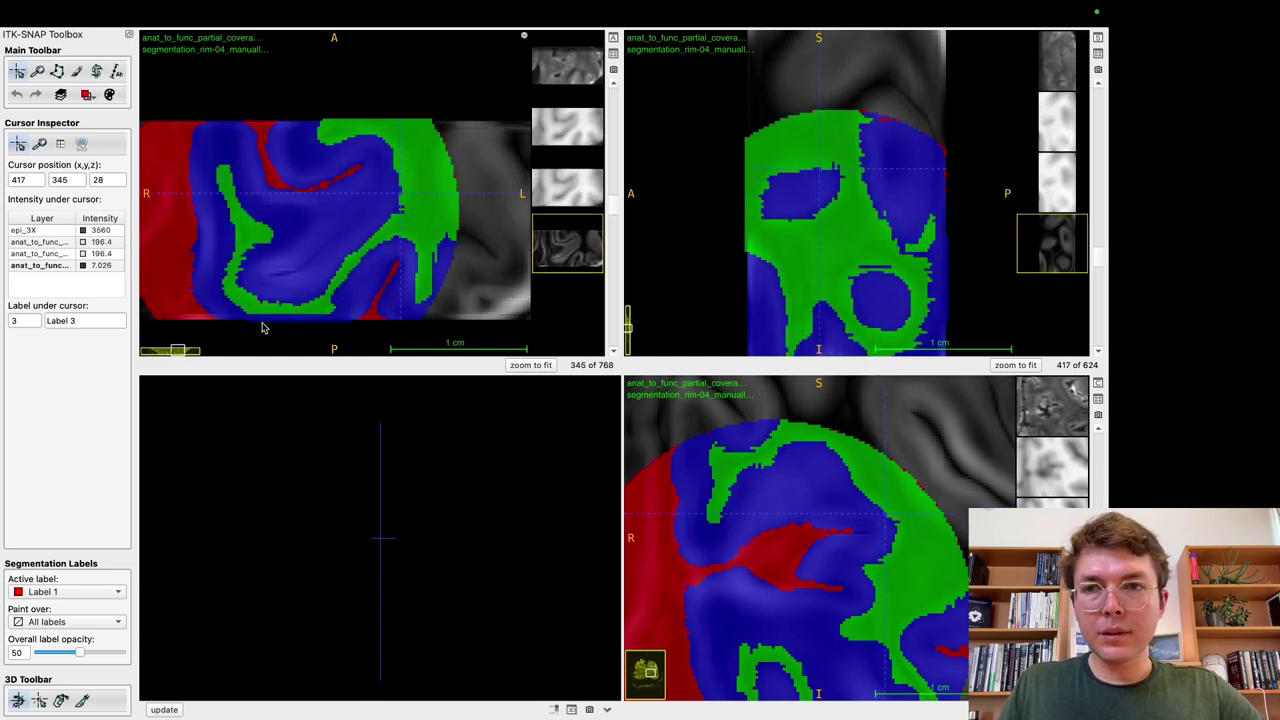
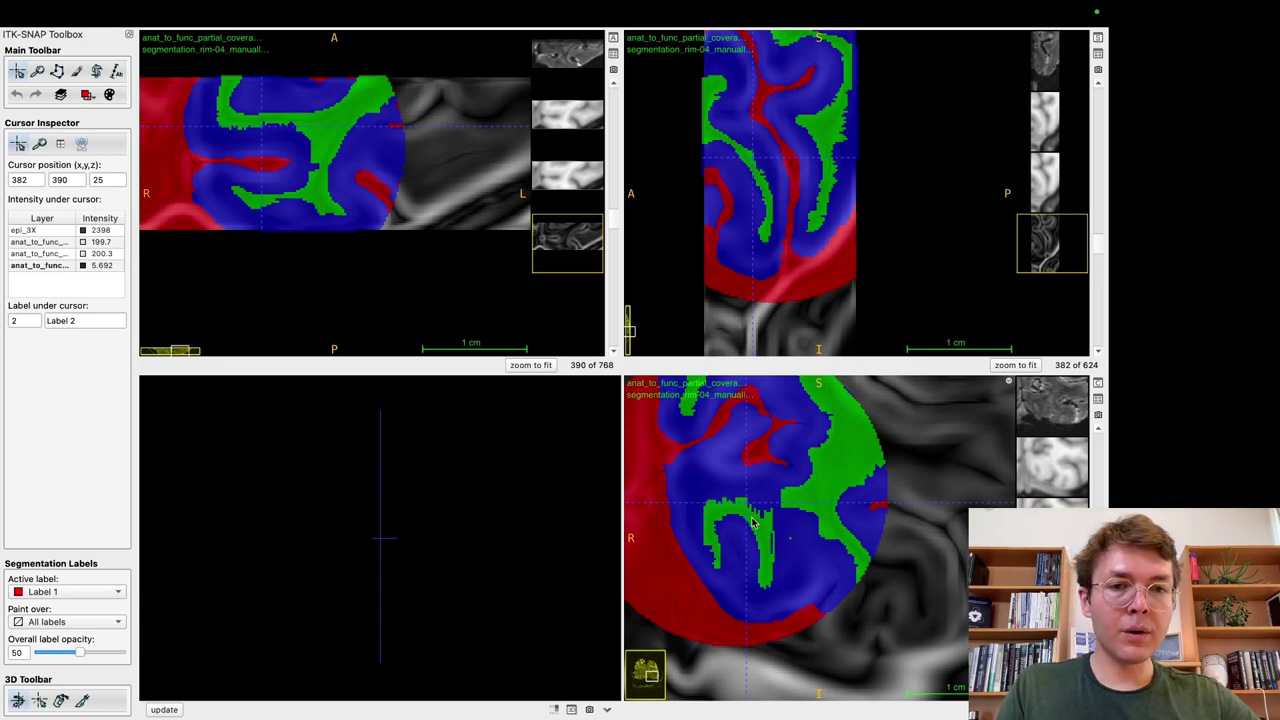
Step: Switch to the terminal and enter ./LN2_RIM_POLISH with the full path of segmentation_rim-04_manually_edited.nii.gz as the -rim input
key(ctrl+Left)
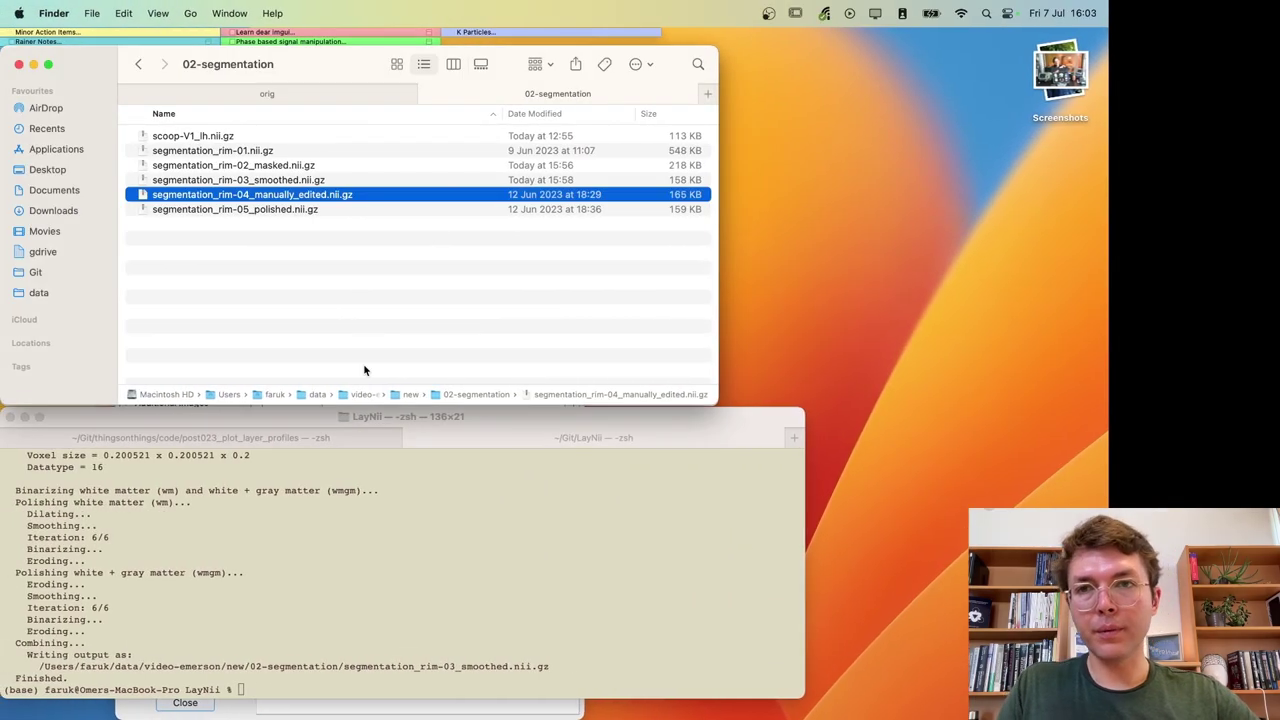
click(365, 367)
click(331, 198)
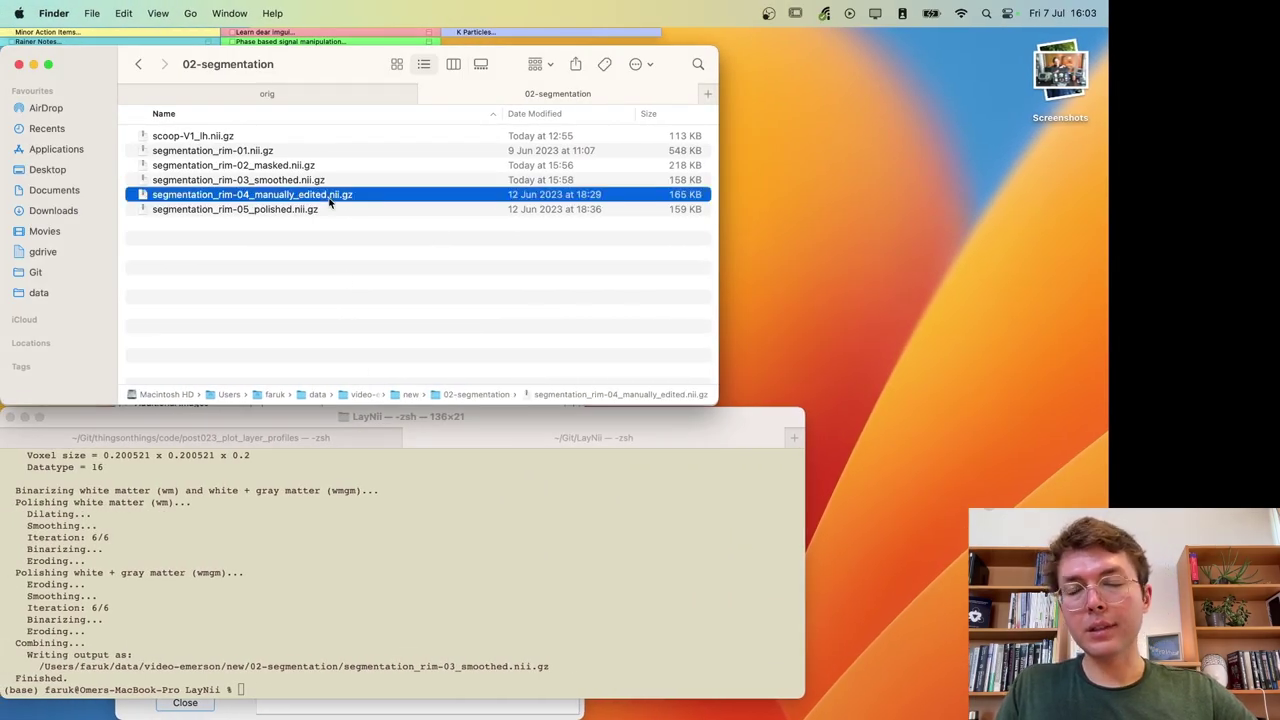
click(385, 557)
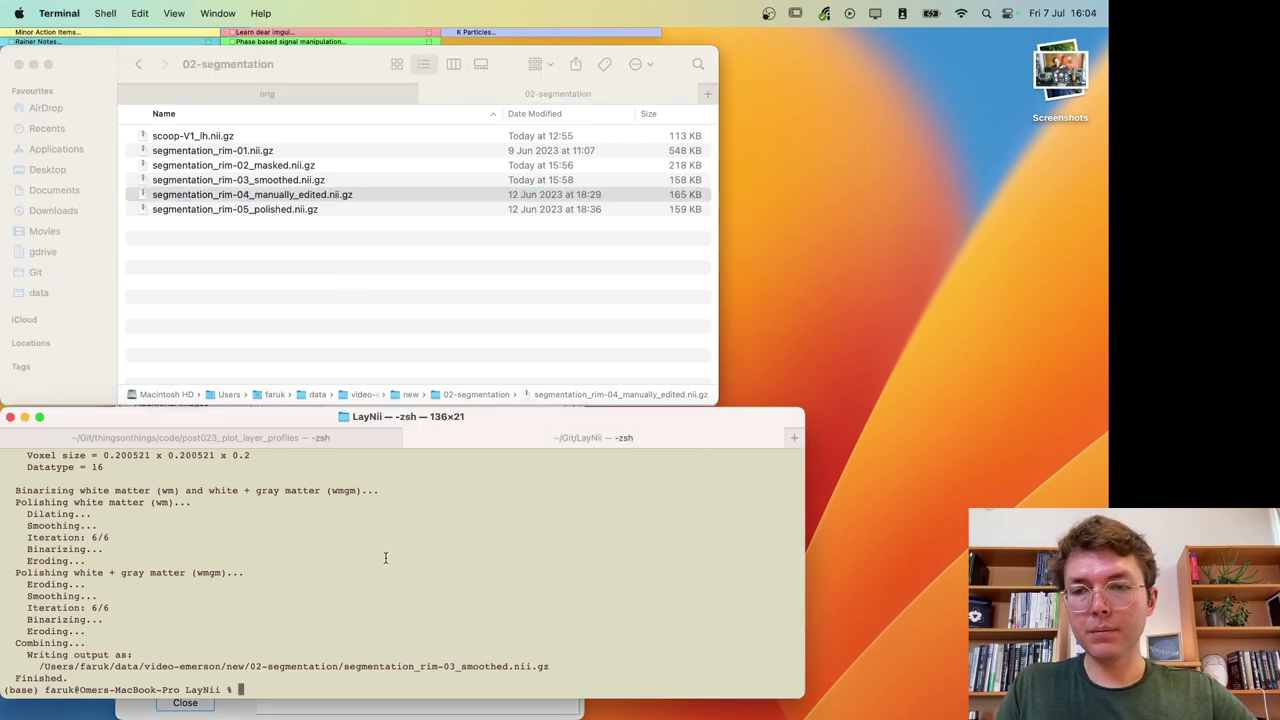
key(Up)
key(Down)
text(./)
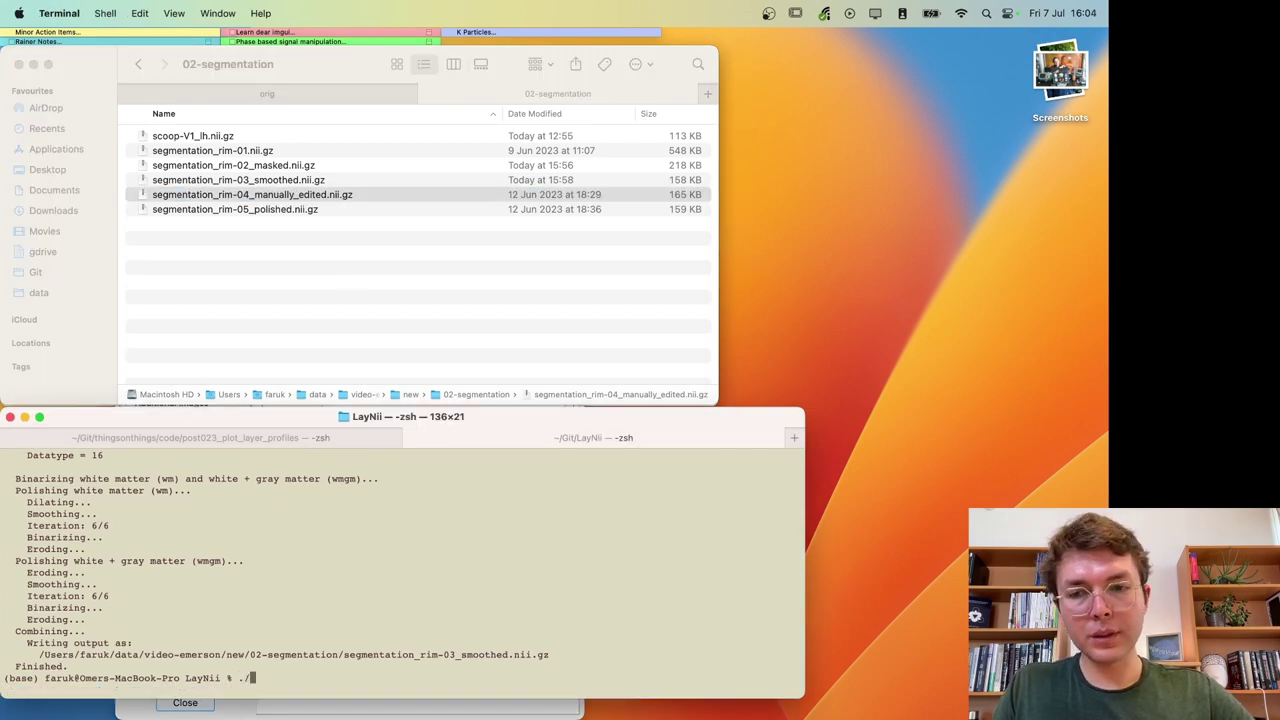
text(LN2_R)
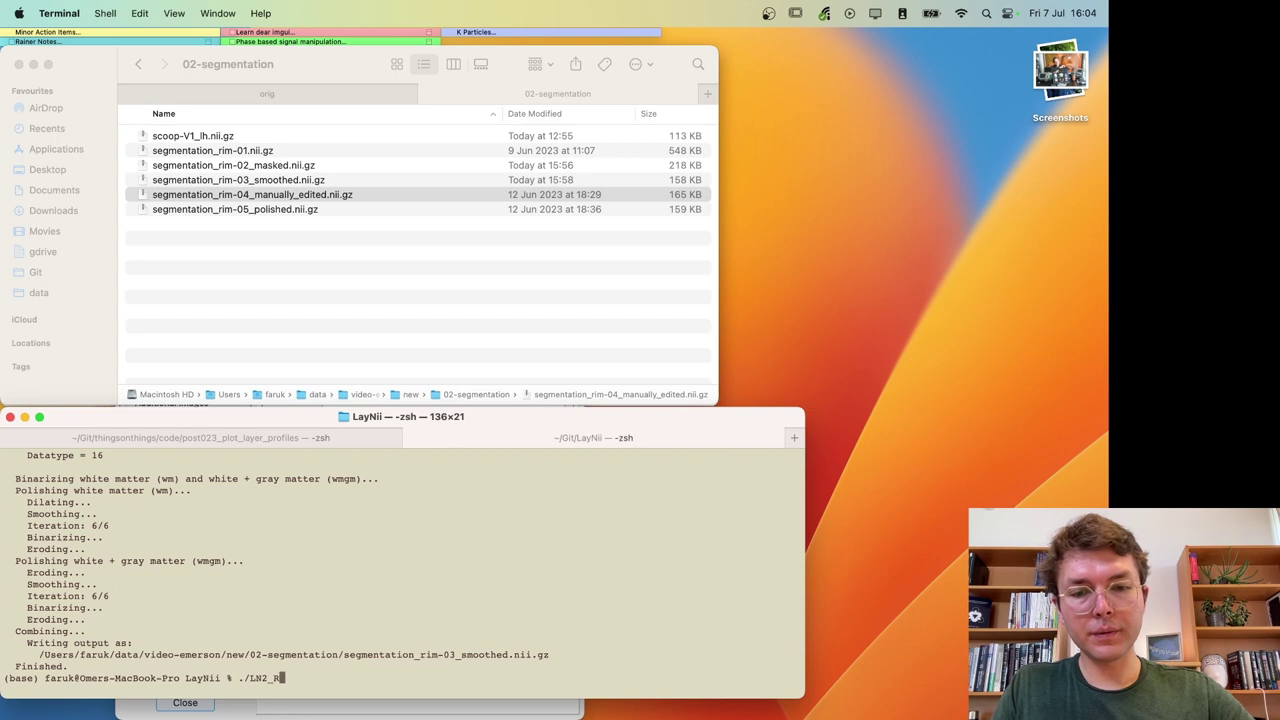
key(Tab)
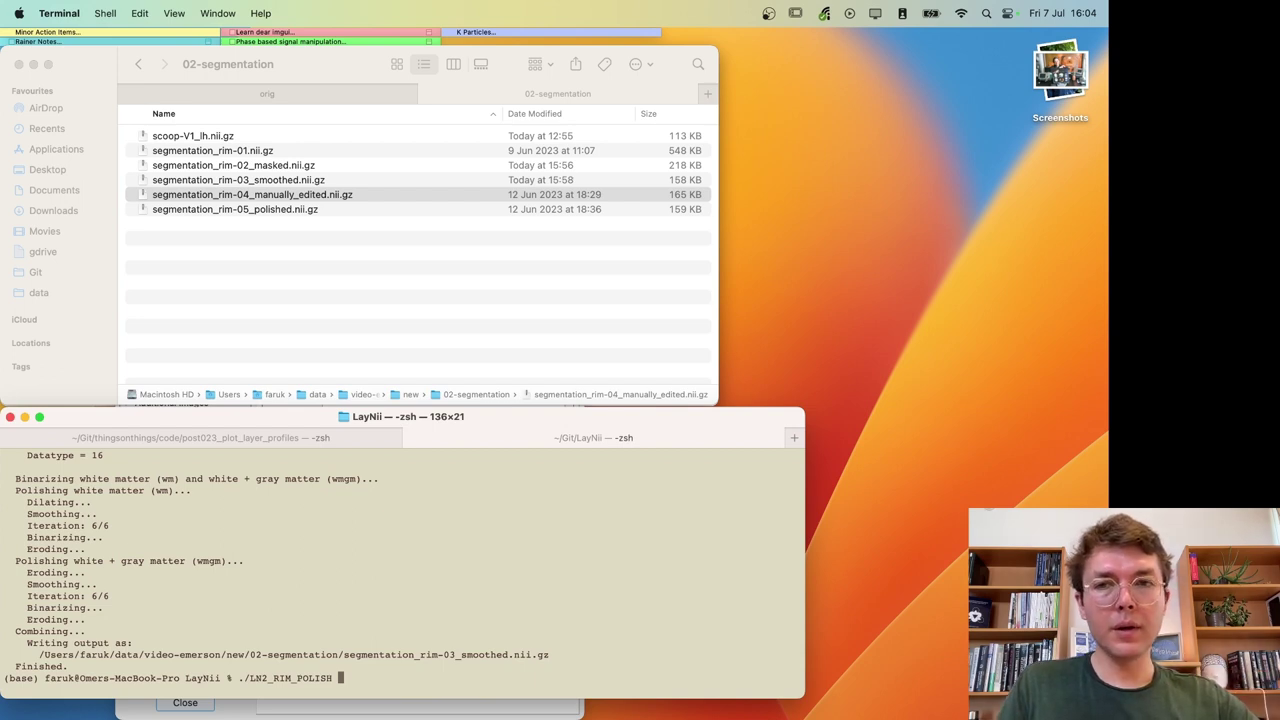
text(-rim)
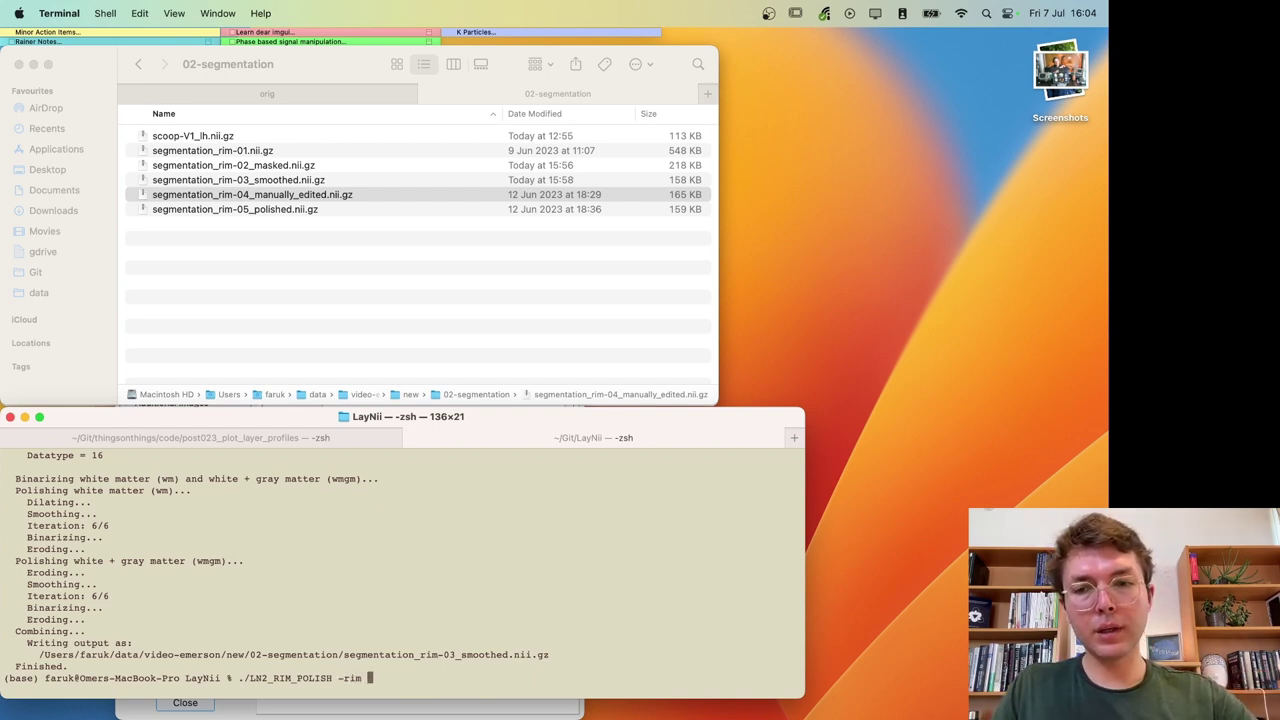
text(/Users/faruk/data/video-emerson/new/02-segmentation/segmentation_rim-04_manually_edited.nii.gz)
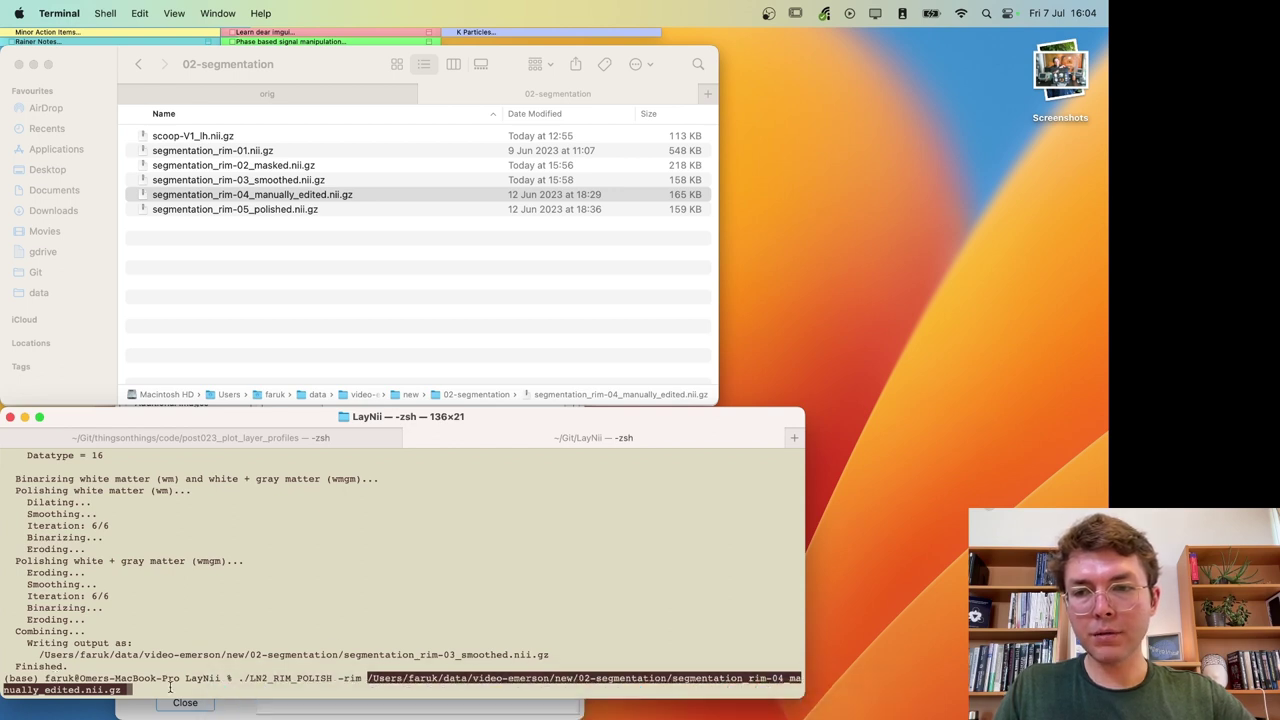
Step: Add the path of segmentation_rim-05_polished.nii.gz as the -output argument and run the polishing command
text(-output)
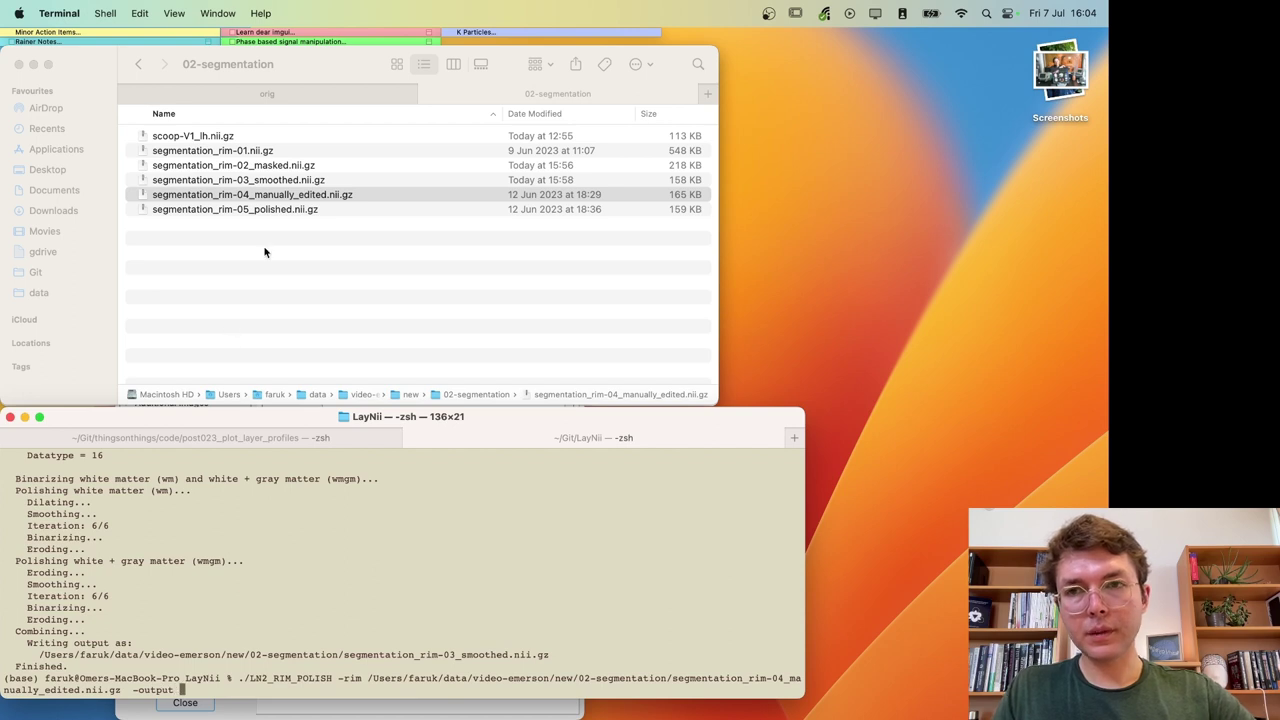
click(302, 212)
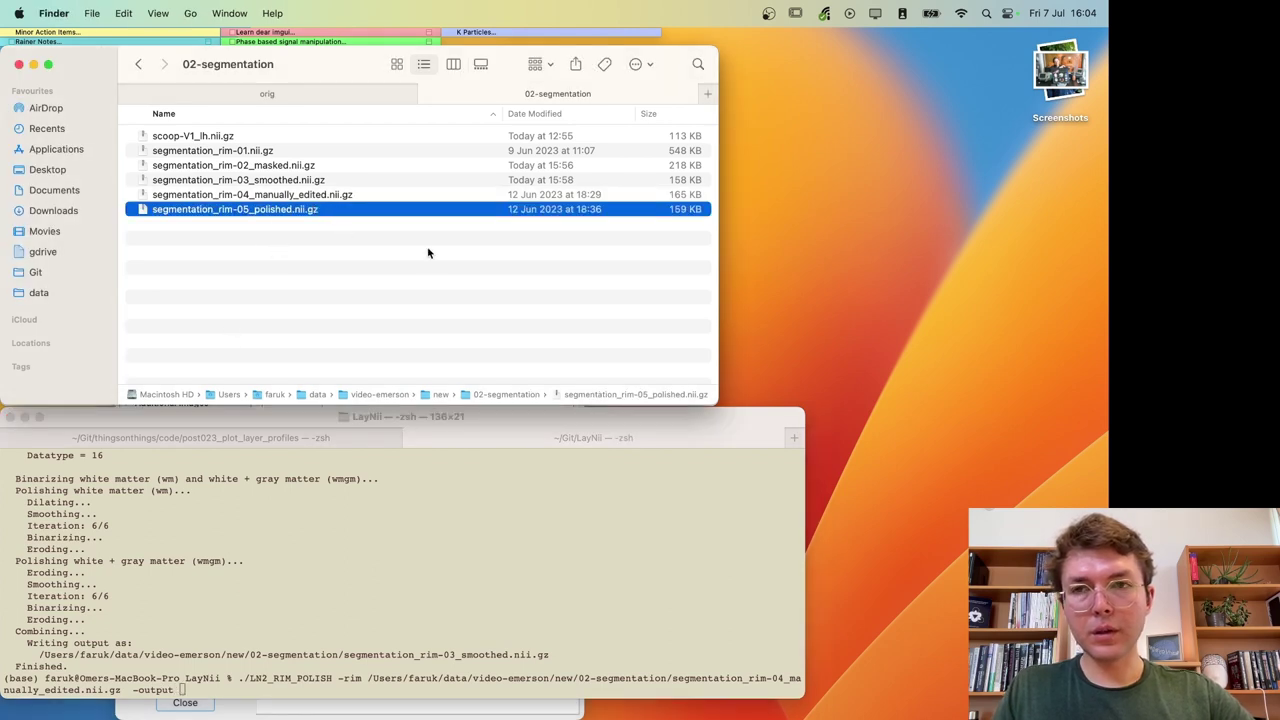
click(344, 596)
text(/Users/faruk/data/video-emerson/new/02-segmentation/segmentation_rim-05_polished.nii.gz)
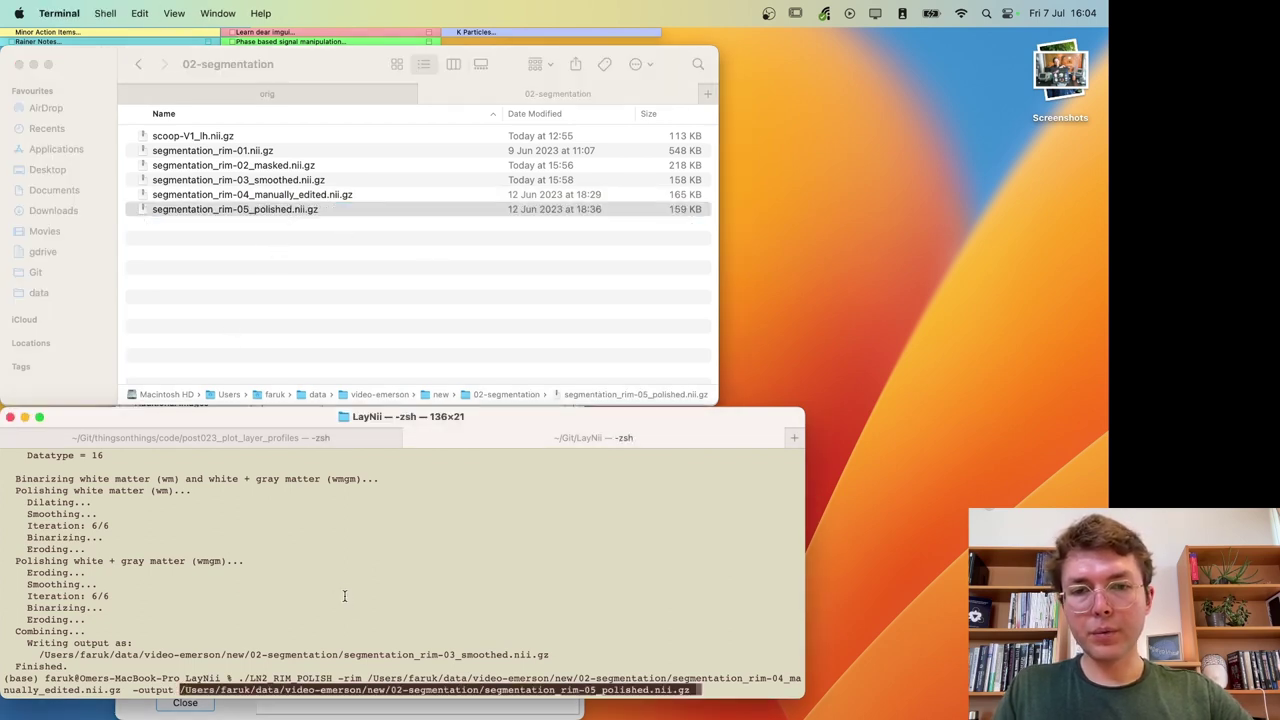
key(Return)
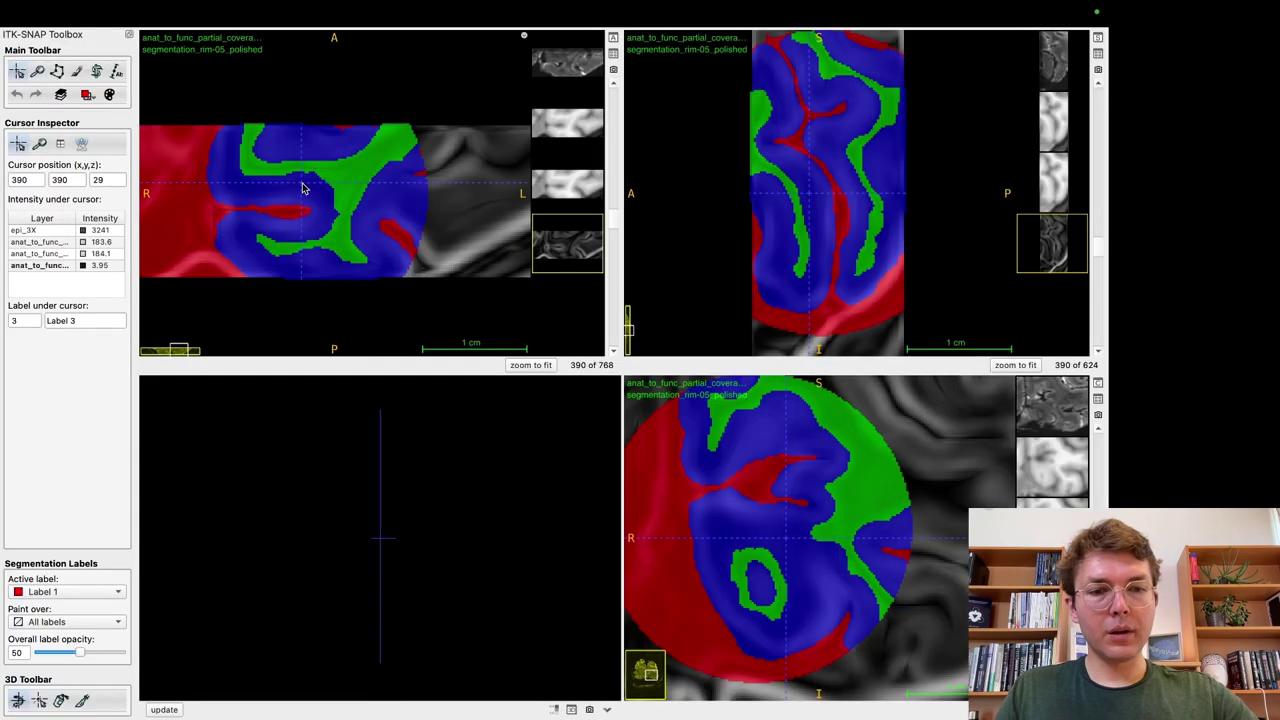
Step: Compare the polished segmentation with the manually edited one in ITK-SNAP at 390, 390, 29
key(braceleft)
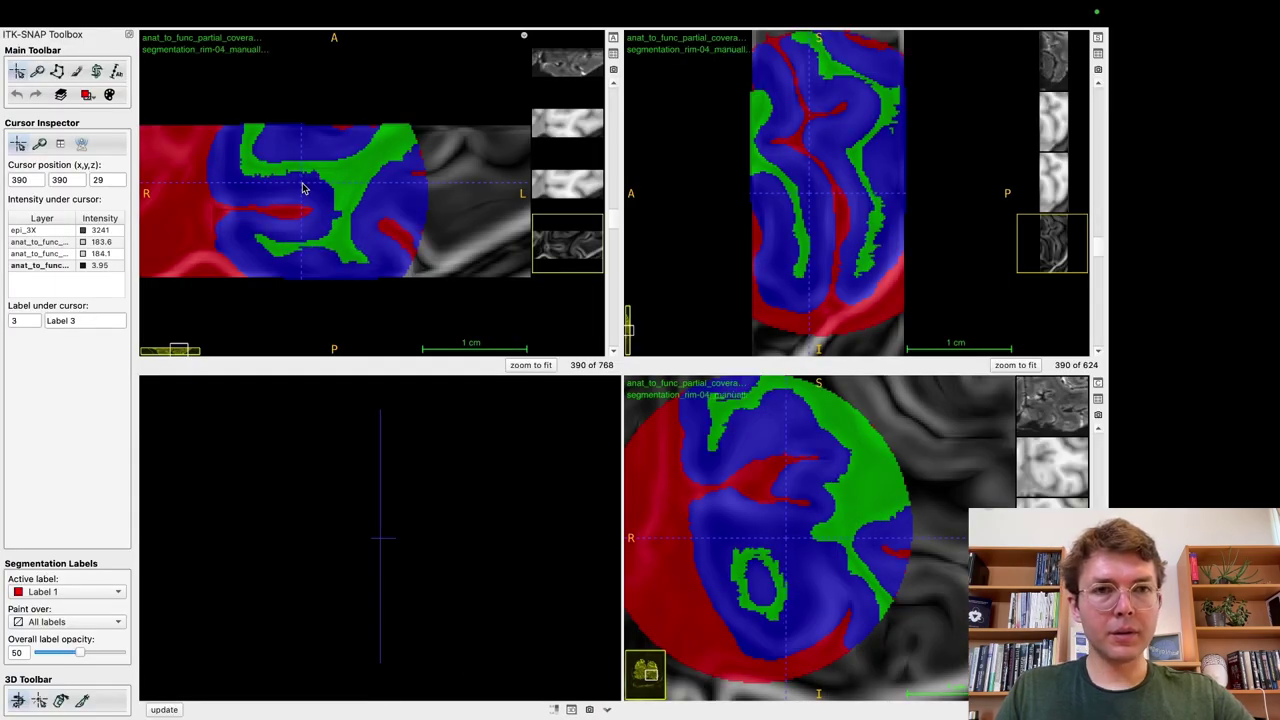
key(})
key(})
key(})
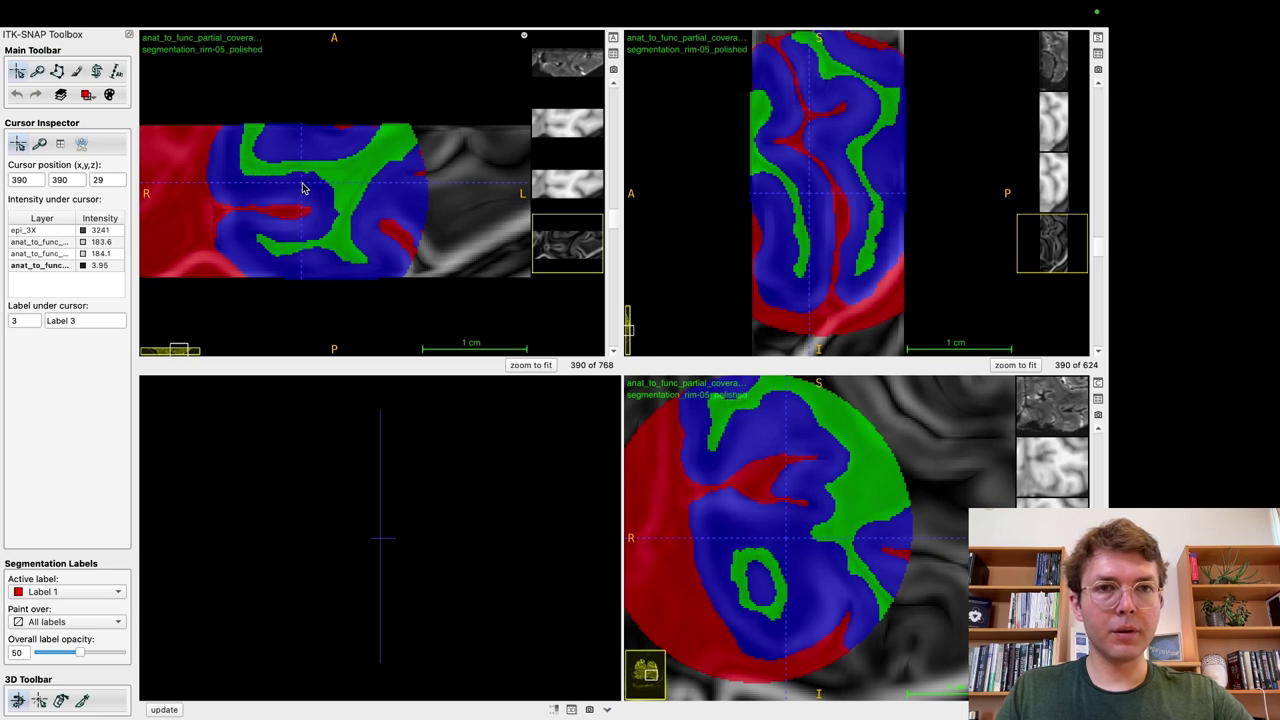
Step: Move the cursor to 401, 396, 22 and compare the polished, manually edited and masked segmentations there
drag(854, 186, 878, 213)
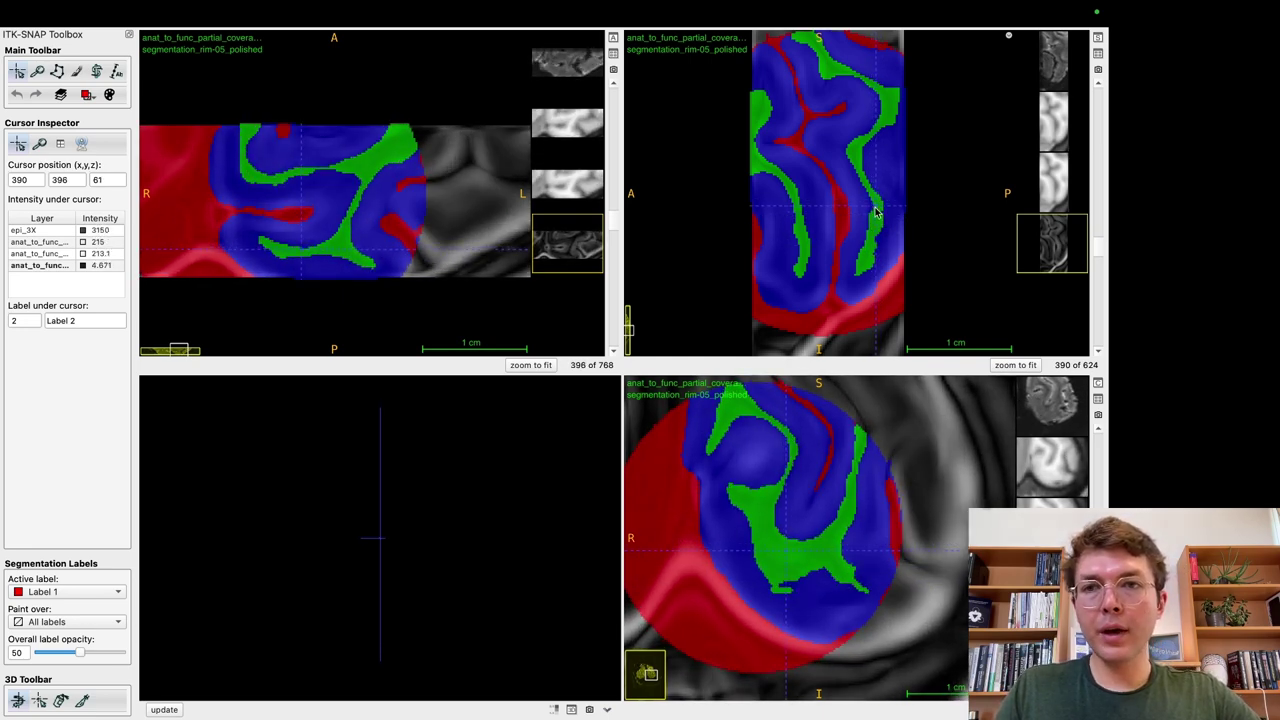
click(324, 176)
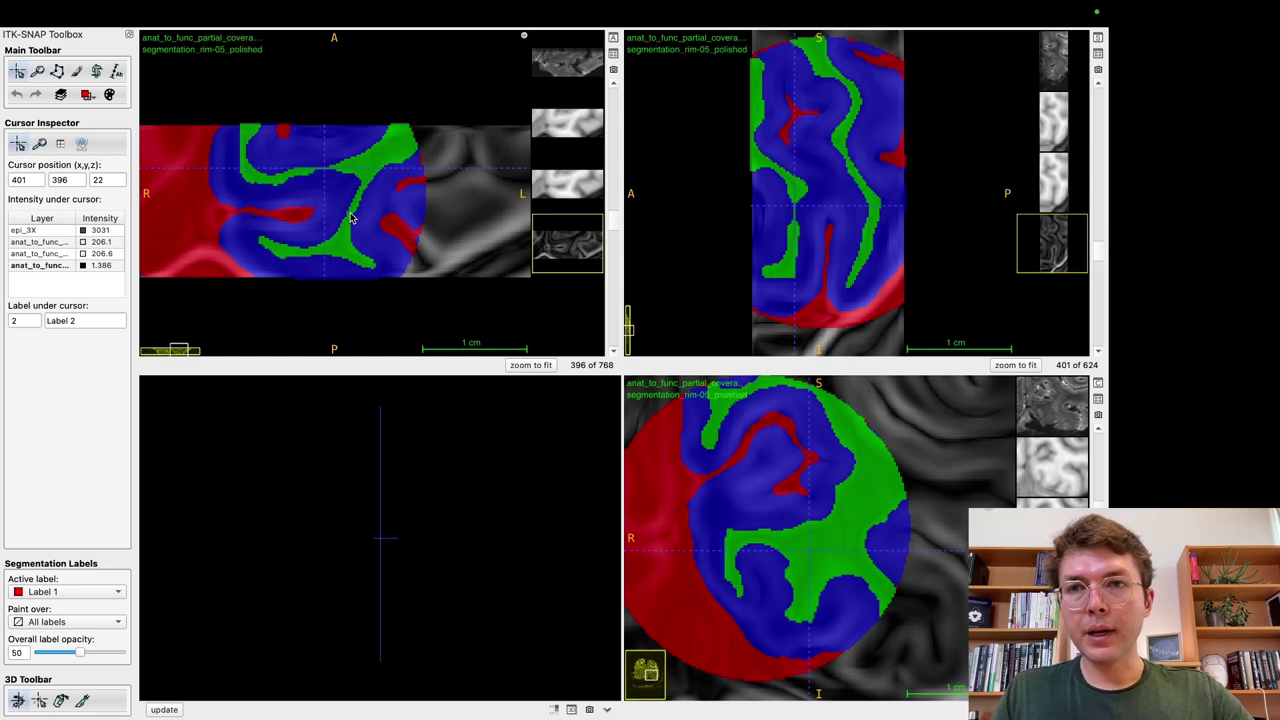
key(shift+[)
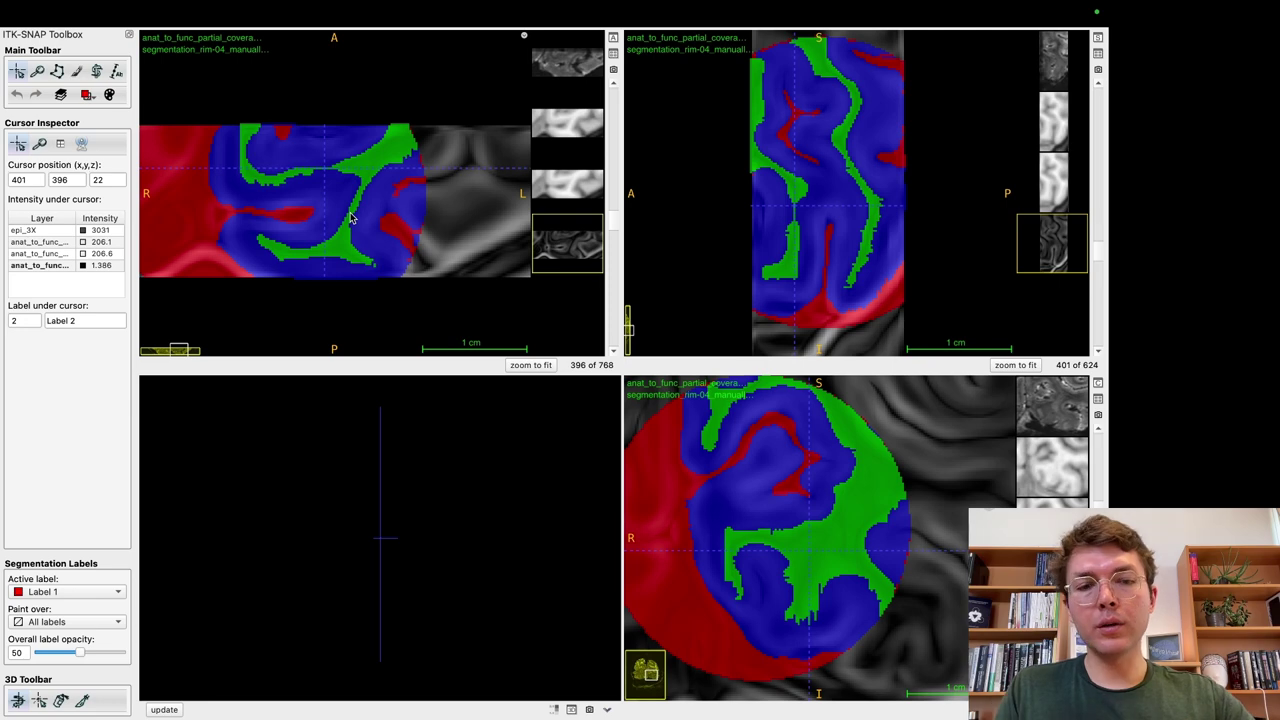
key(shift+[)
key(shift+])
key(shift+])
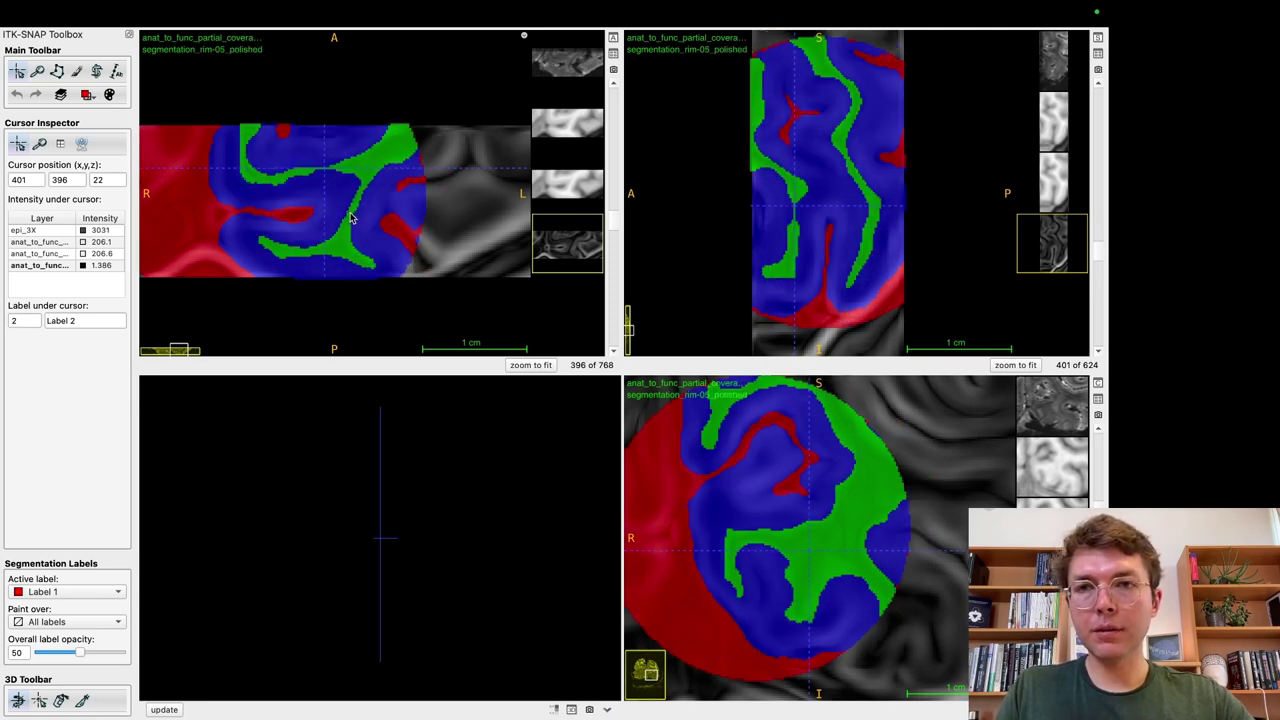
key({)
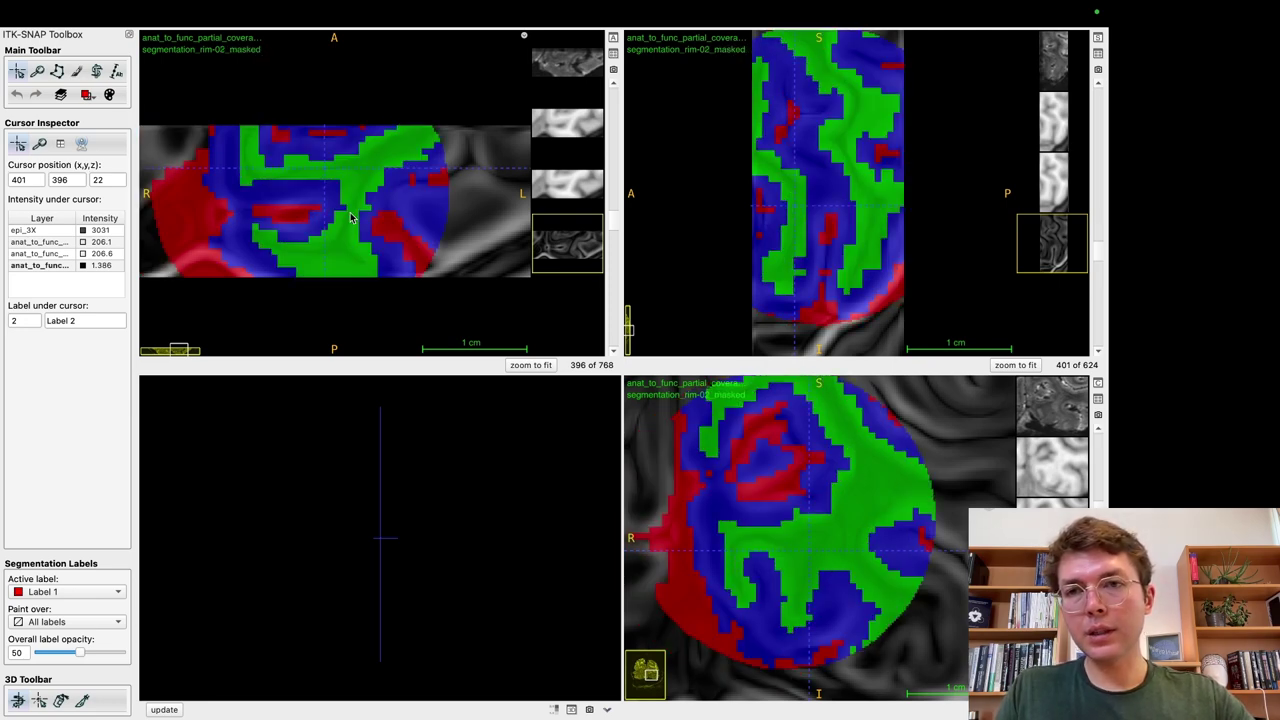
Step: Lower the overall label opacity to 25 and check the masked segmentation against the underlying anatomy at 413, 396, 38
mouse_move(351, 214)
mouse_down()
mouse_move(353, 238)
mouse_move(350, 204)
mouse_up()
key(s)
key(s)
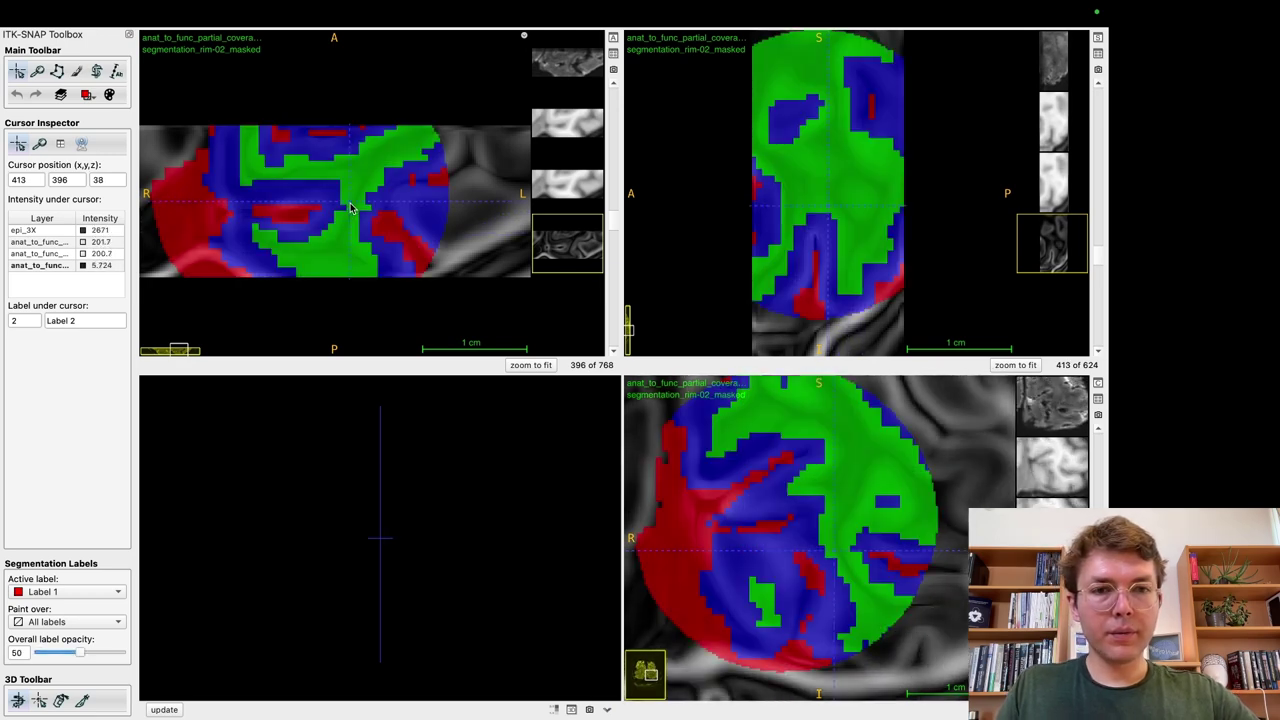
key(s)
key(s)
key(a)
key(a)
key(a)
key(a)
key(a)
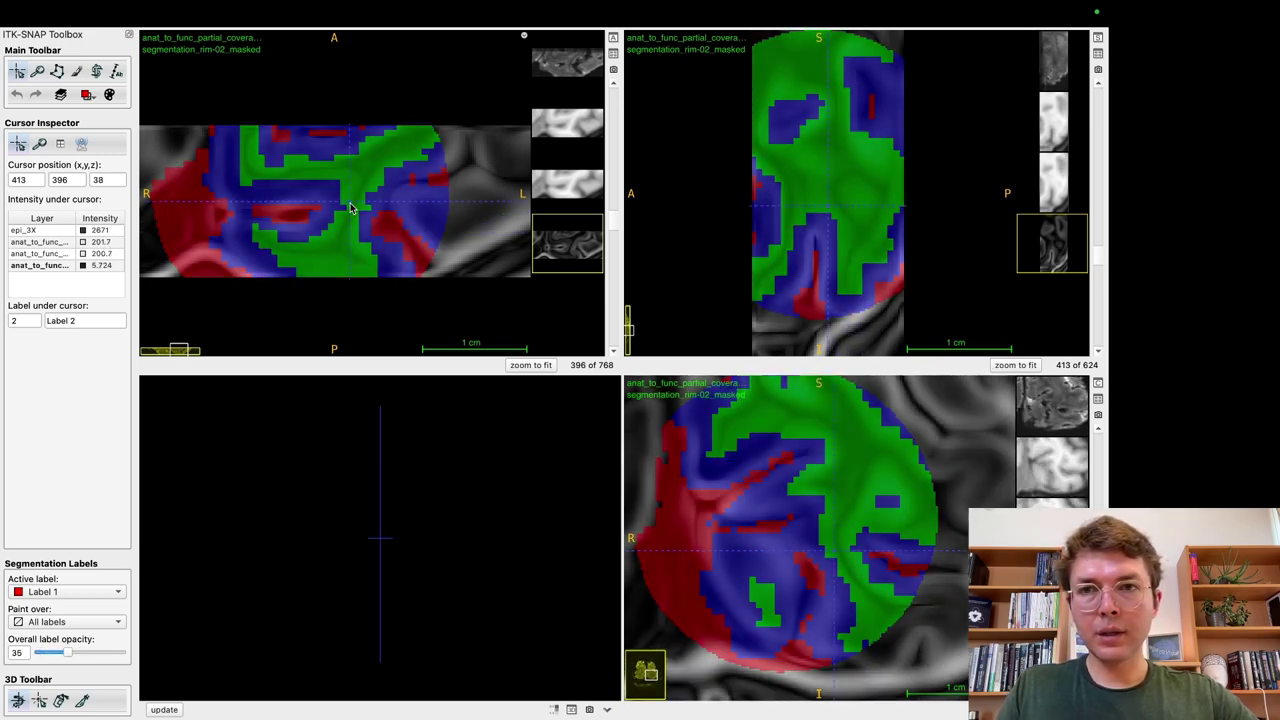
key(s)
key(s)
key(s)
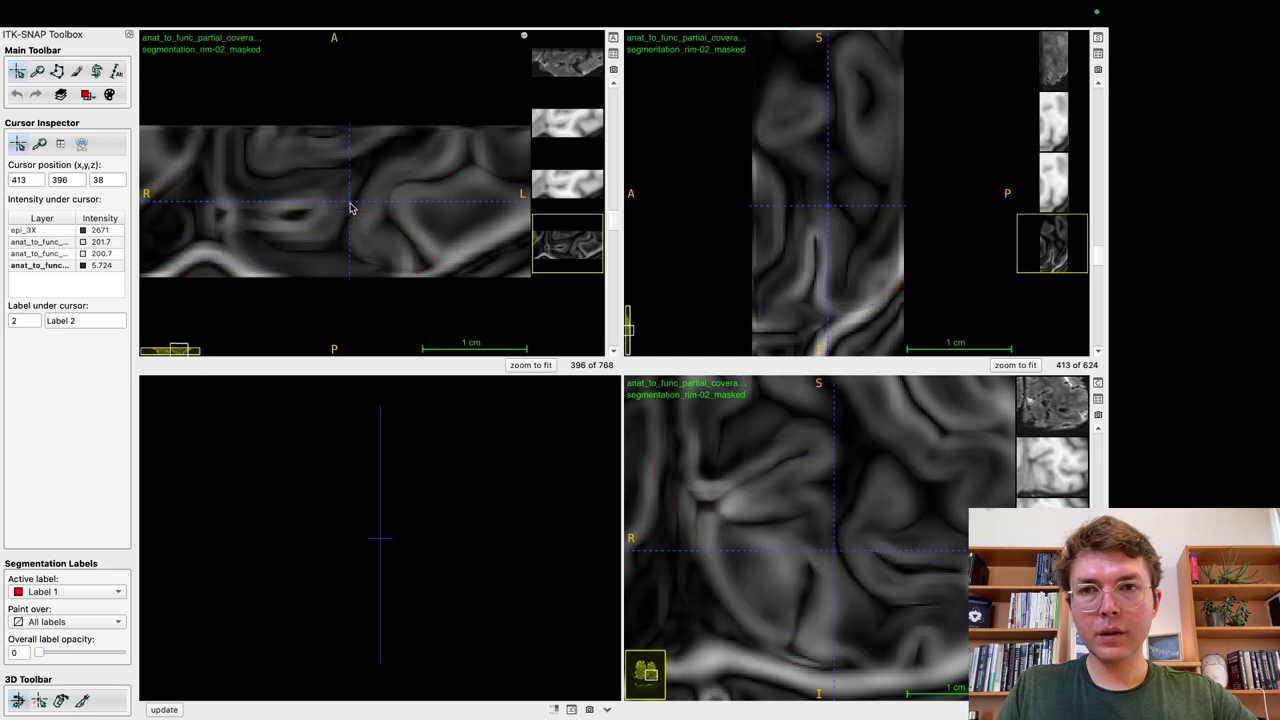
key(s)
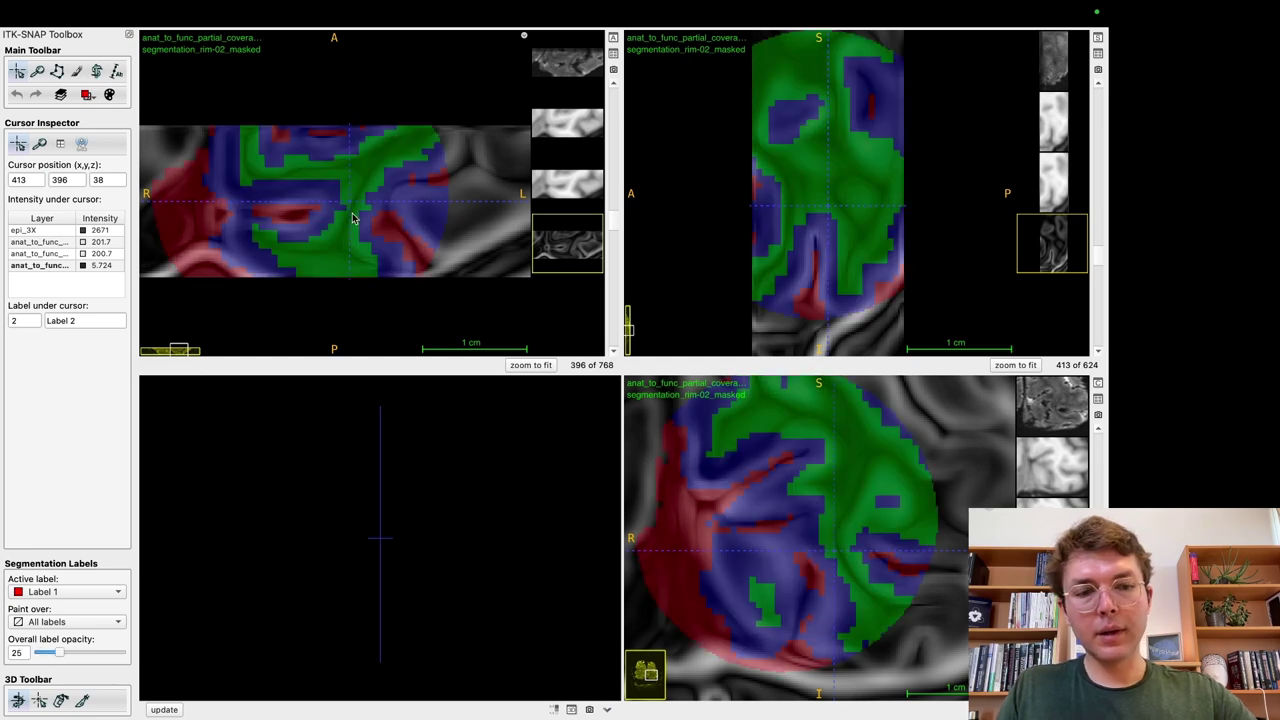
Step: Display segmentation_rim-05_polished at 413, 396, 38 and toggle its overlay to check the borders against the anatomy
key(shift+])
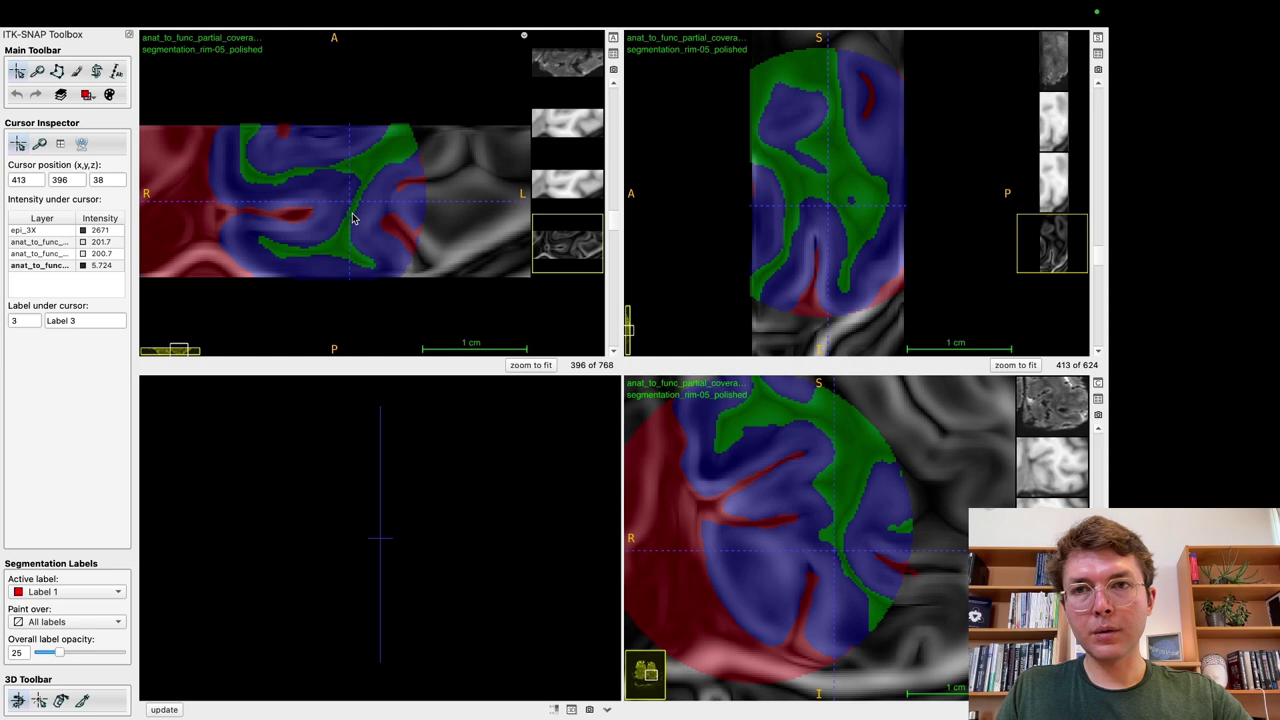
key(s)
key(s)
key(s)
key(s)
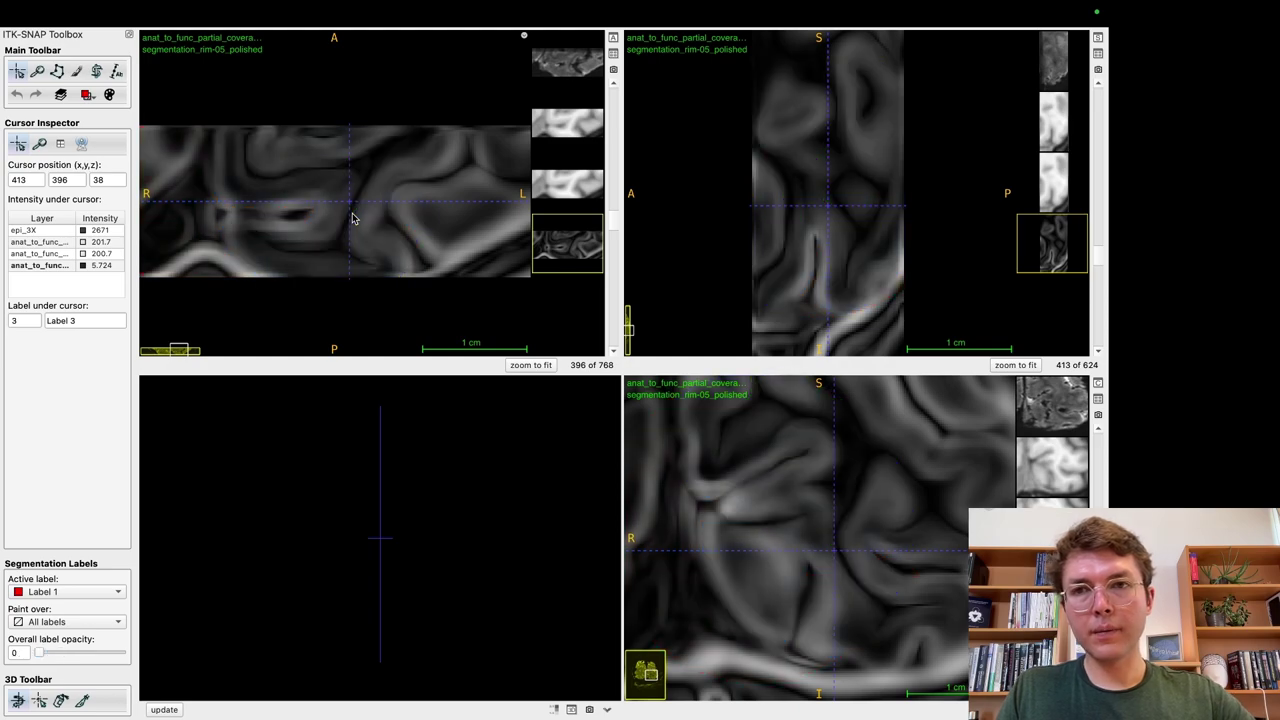
key(s)
key(s)
key(s)
key(s)
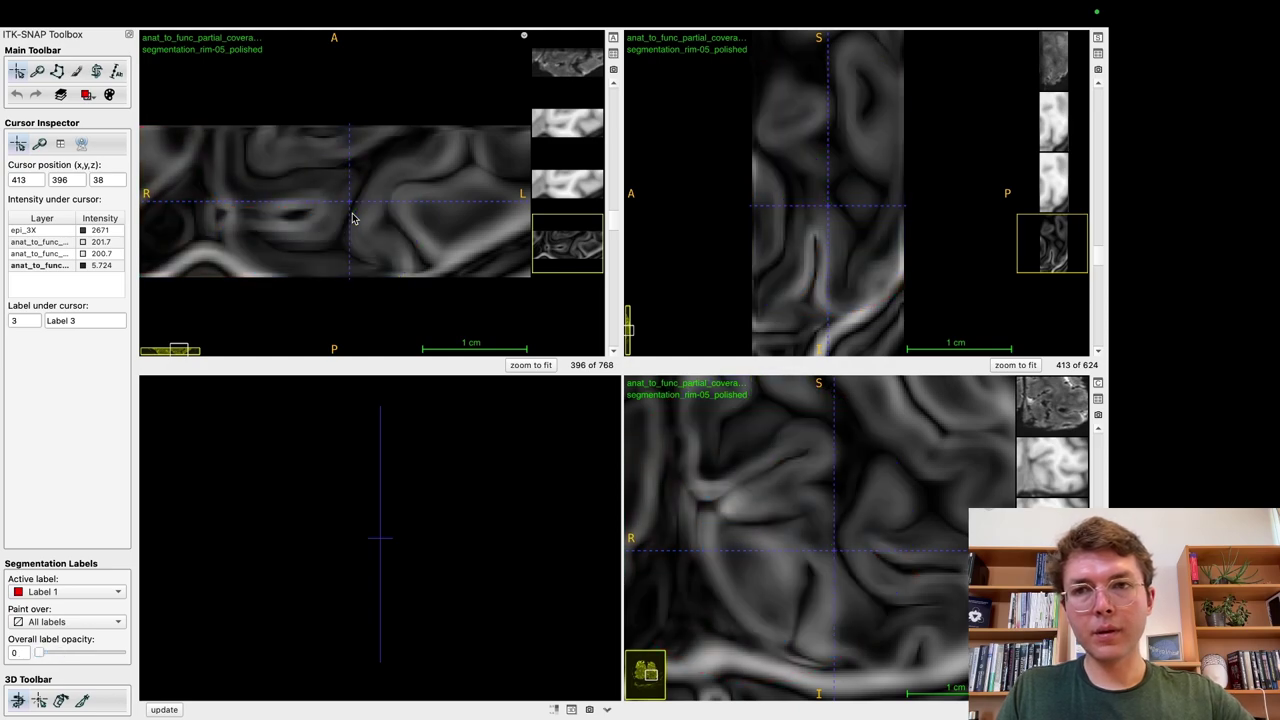
Step: Inspect the polished segmentation at 352, 396, 57, at 406, 365, 32 and on to 398, 365, 26
click(224, 248)
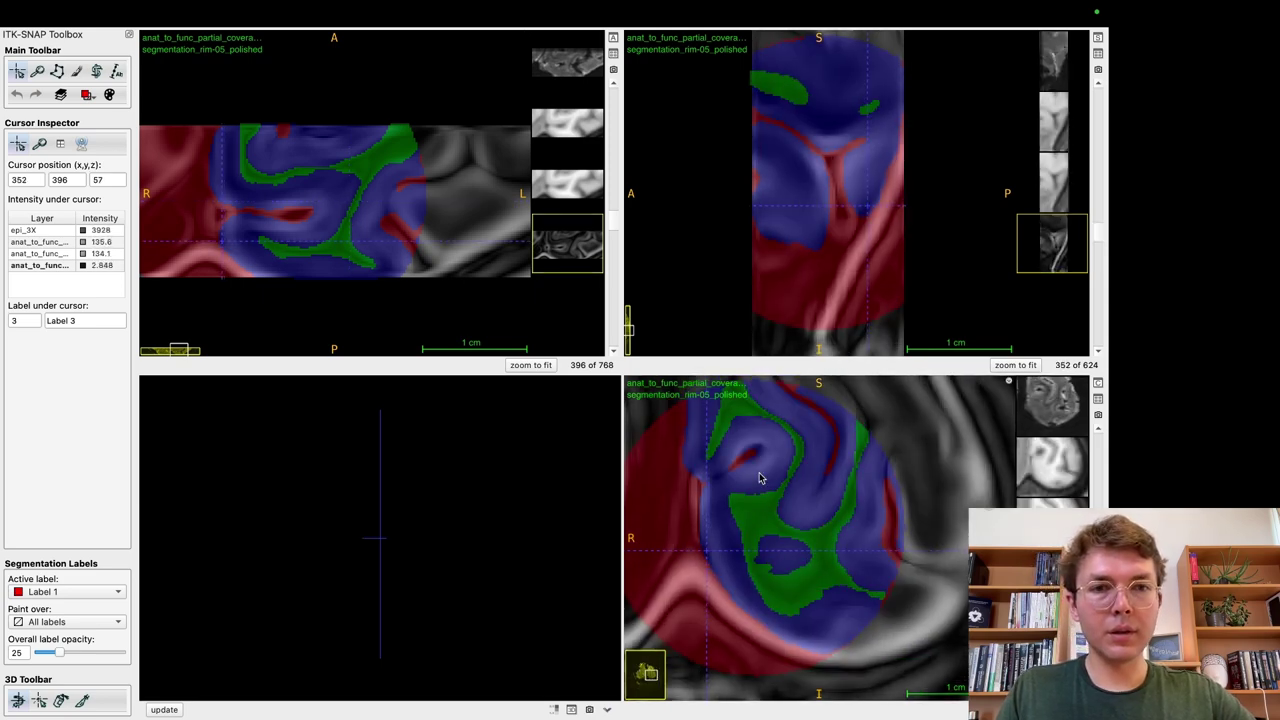
mouse_move(824, 483)
mouse_down()
mouse_move(824, 447)
mouse_move(826, 492)
mouse_up()
click(352, 184)
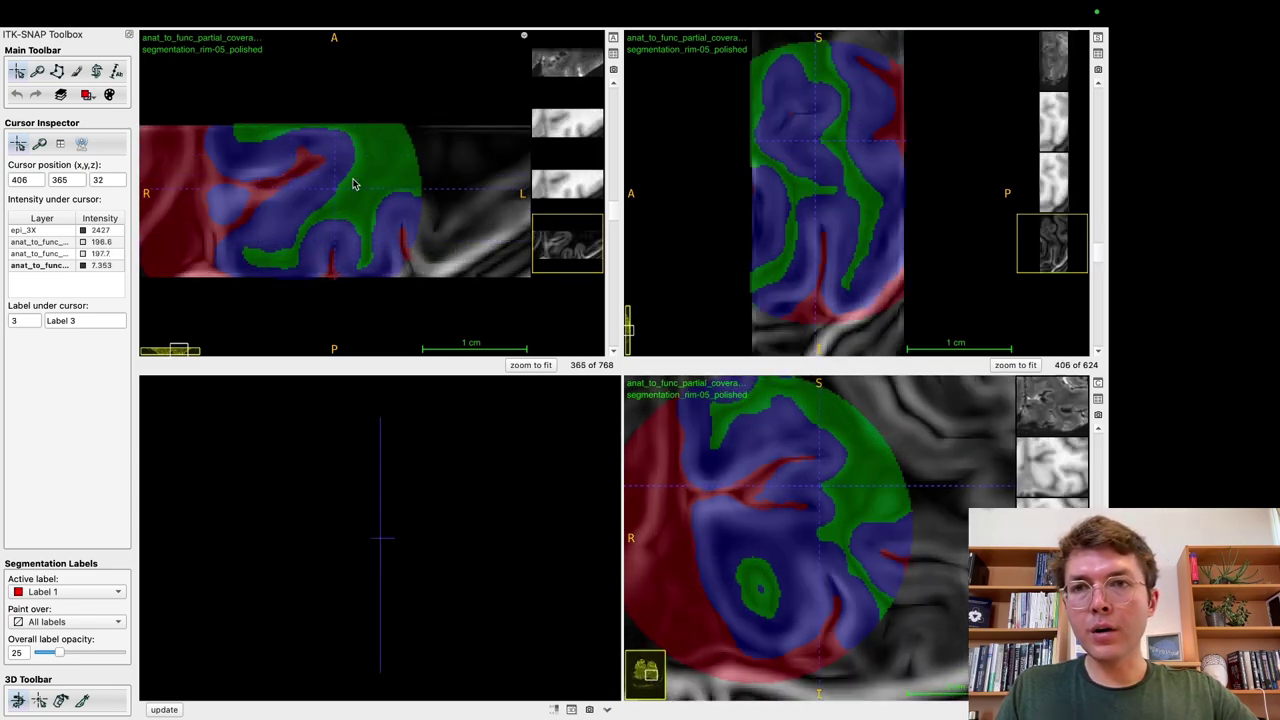
drag(352, 184, 323, 186)
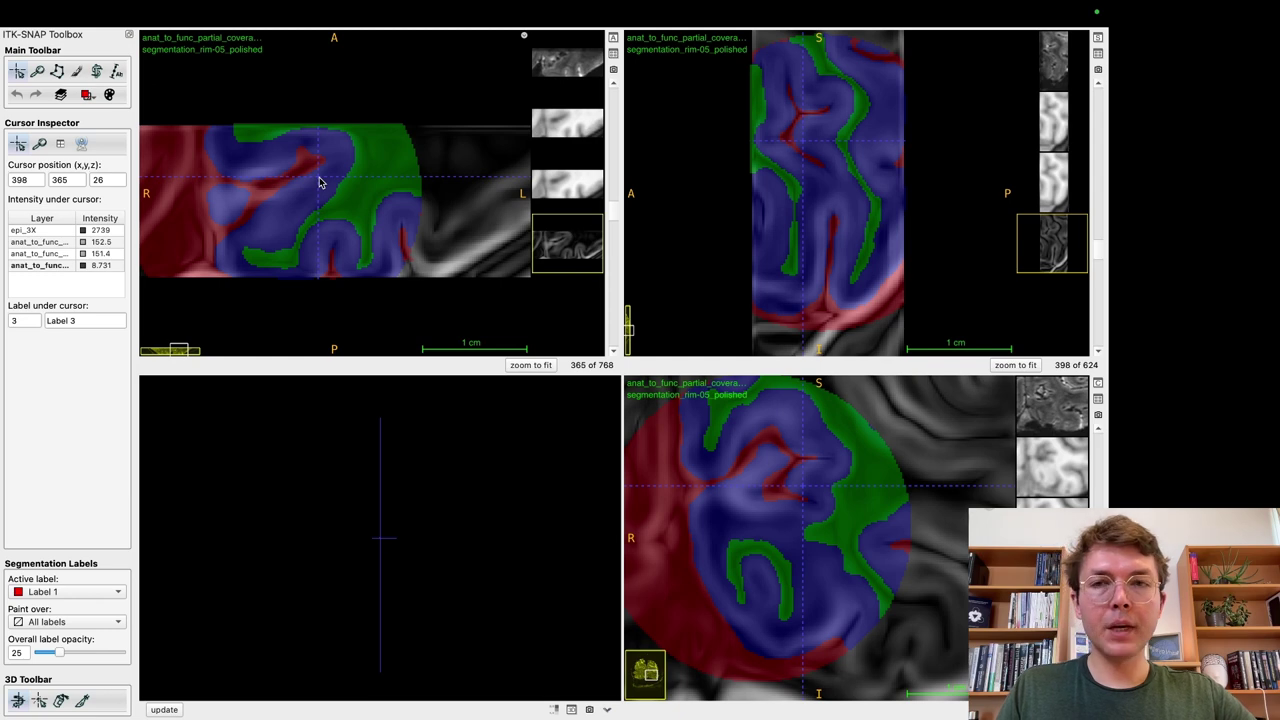
Step: Cycle through the masked, manually edited and polished segmentations at 398, 365, 26 to compare them, finishing on the polished one
key(s)
key(s)
key(shift+bracketright)
key(shift+bracketright)
key(shift+bracketright)
key(shift+bracketright)
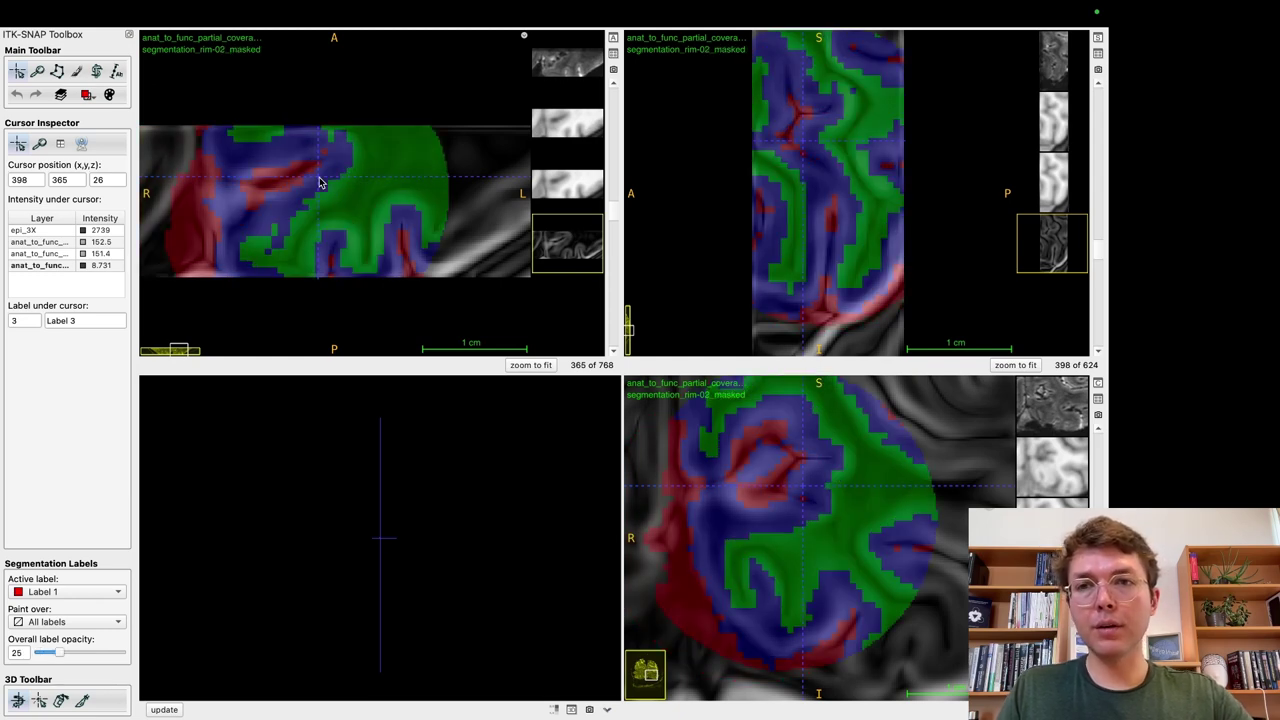
key(shift+bracketright)
key(shift+bracketright)
key(shift+bracketright)
key(shift+bracketright)
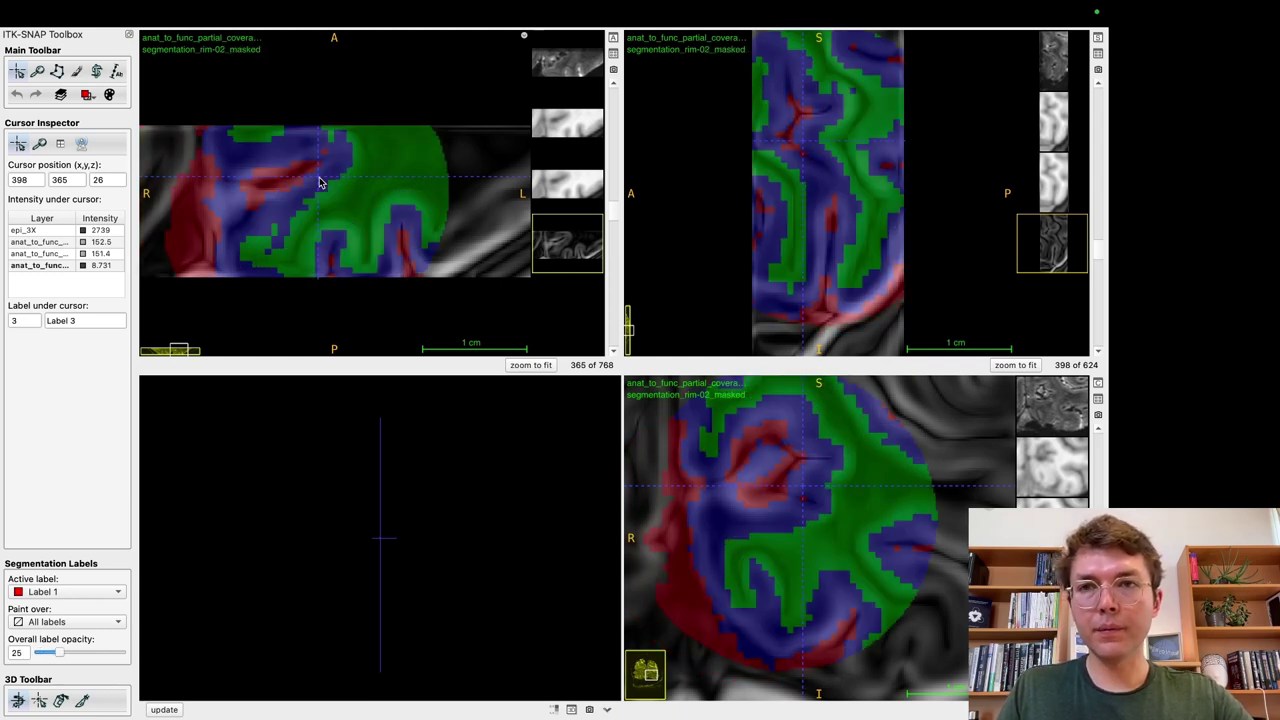
key(shift+bracketright)
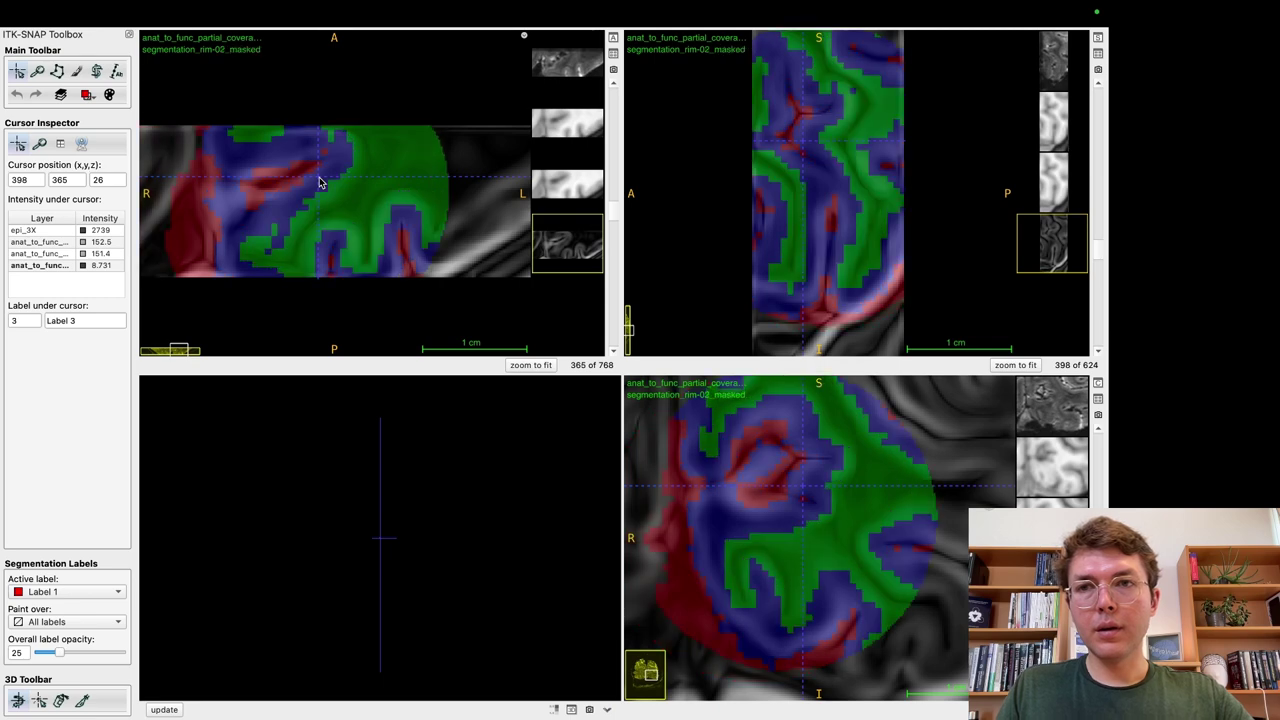
key(shift+bracketright)
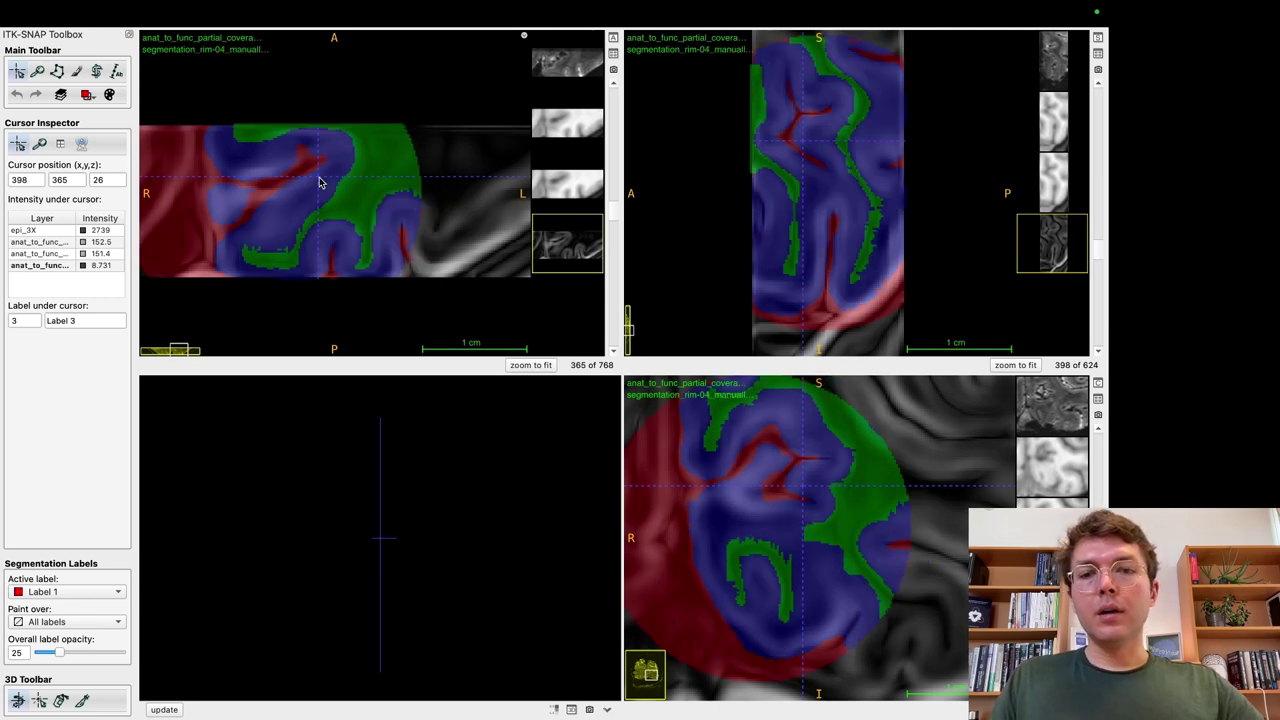
key(shift+bracketright)
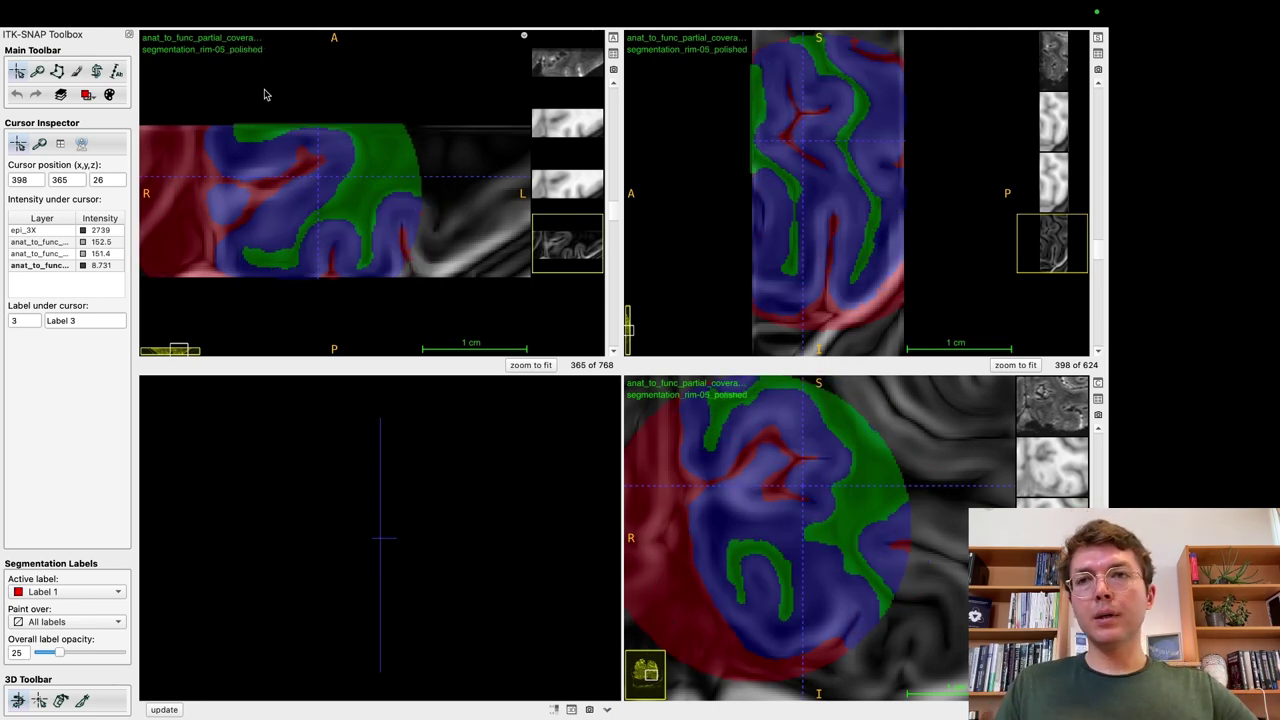
mouse_move(163, 12)
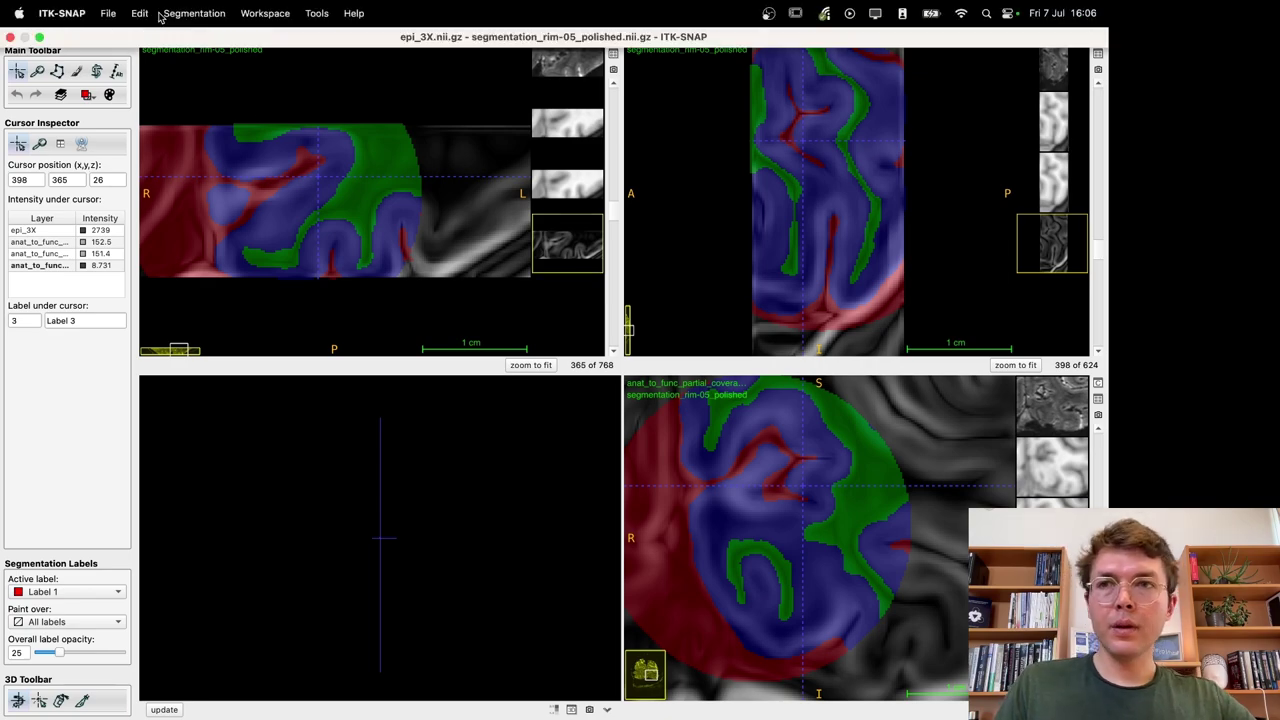
Step: Switch to Terminal and start an LN2_LAYERS command with segmentation_rim-05_polished.nii.gz from the 03-layers folder as the -rim input
click(40, 37)
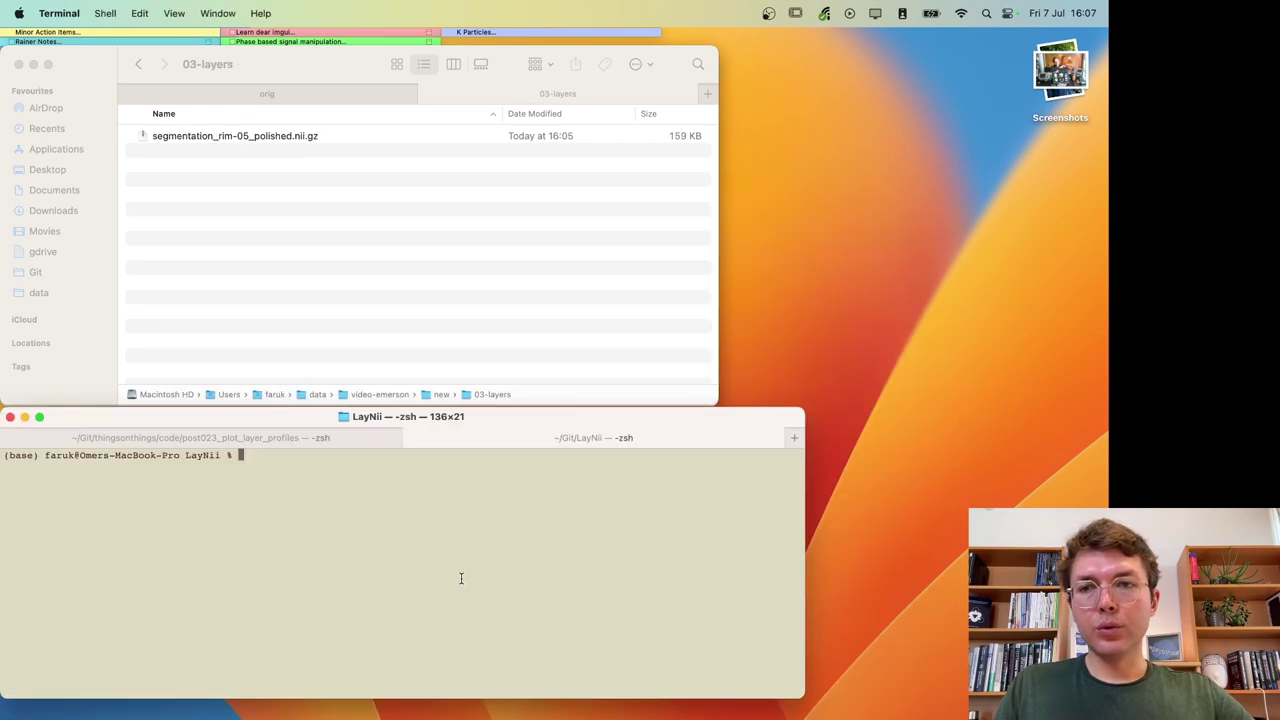
text(./LN)
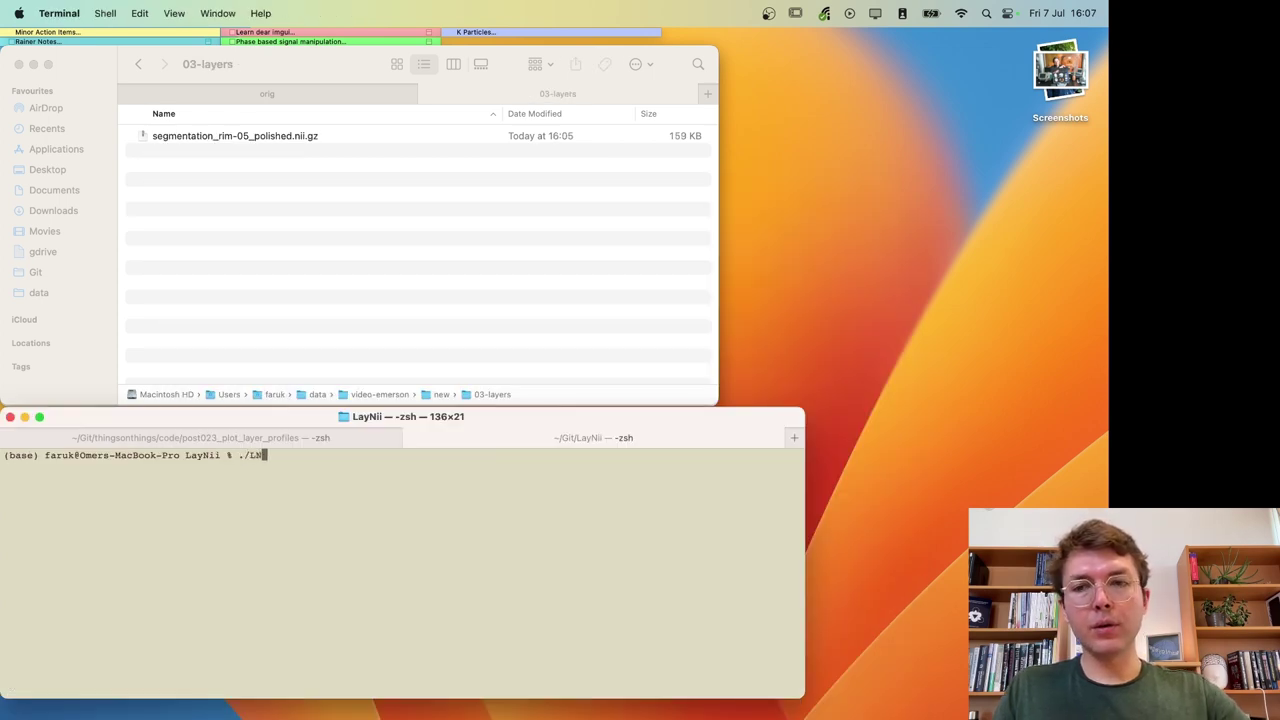
text(2_LAYERS)
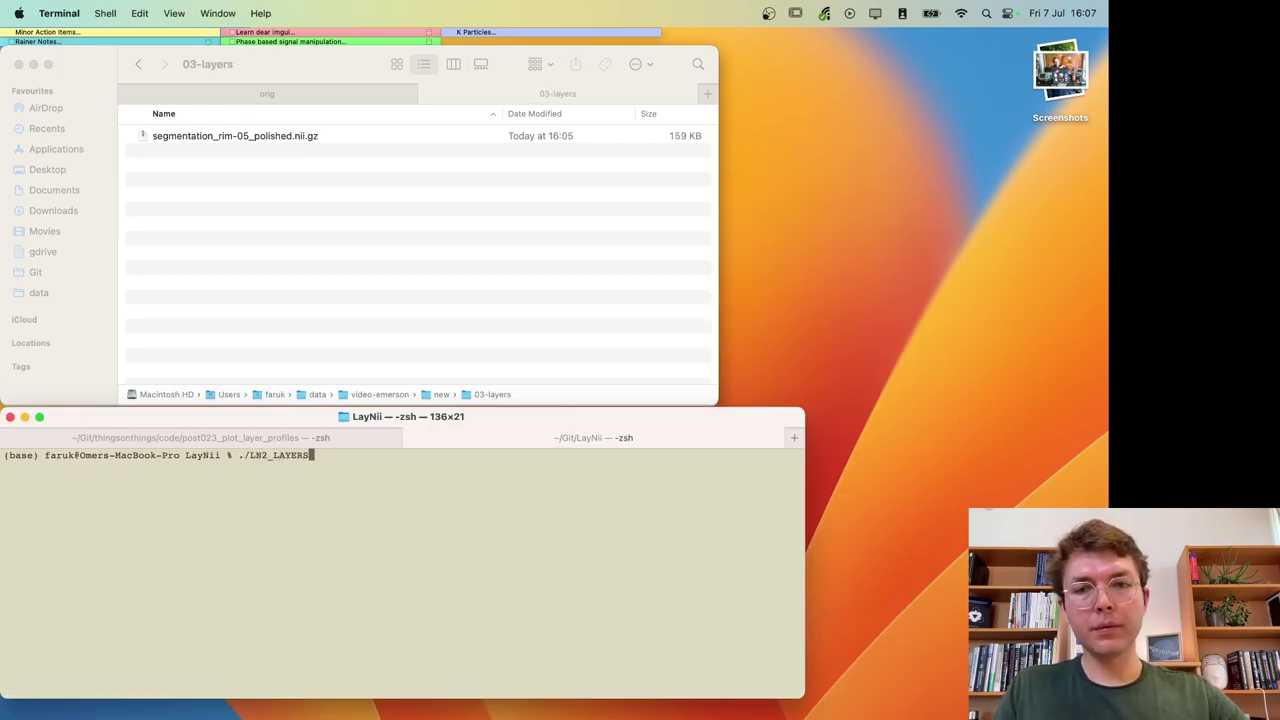
text( -rim)
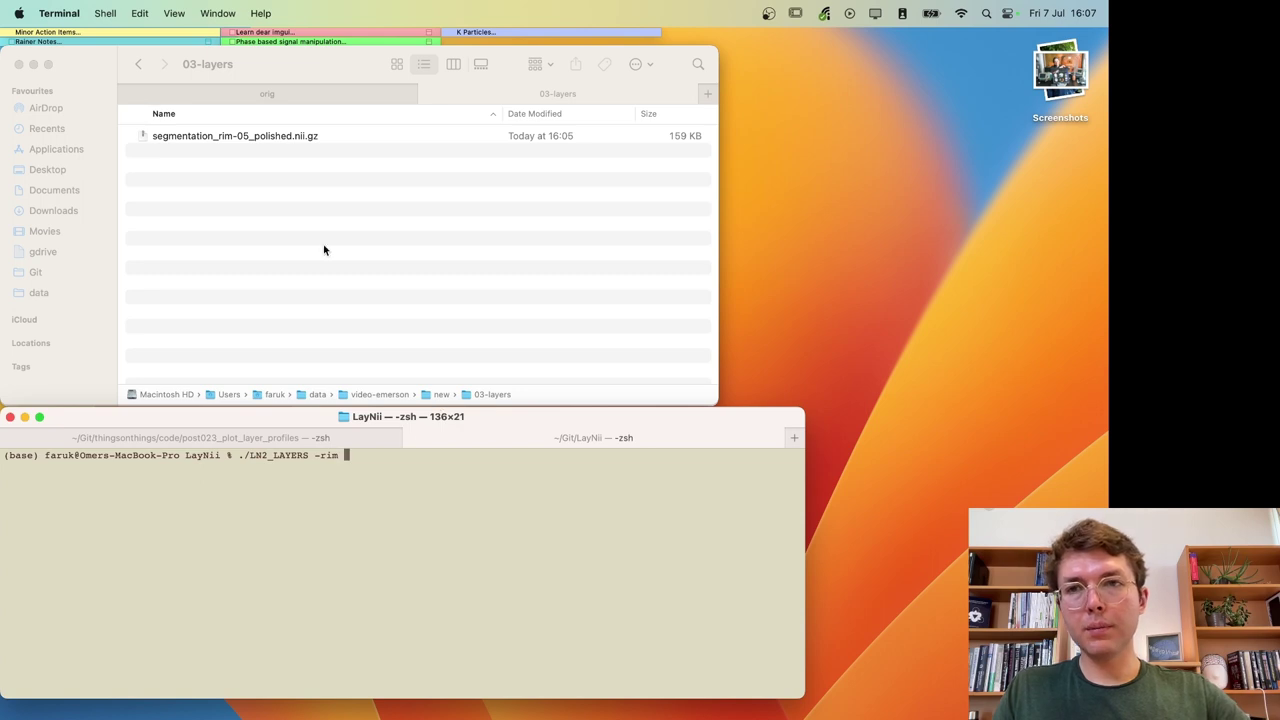
click(272, 143)
click(297, 140)
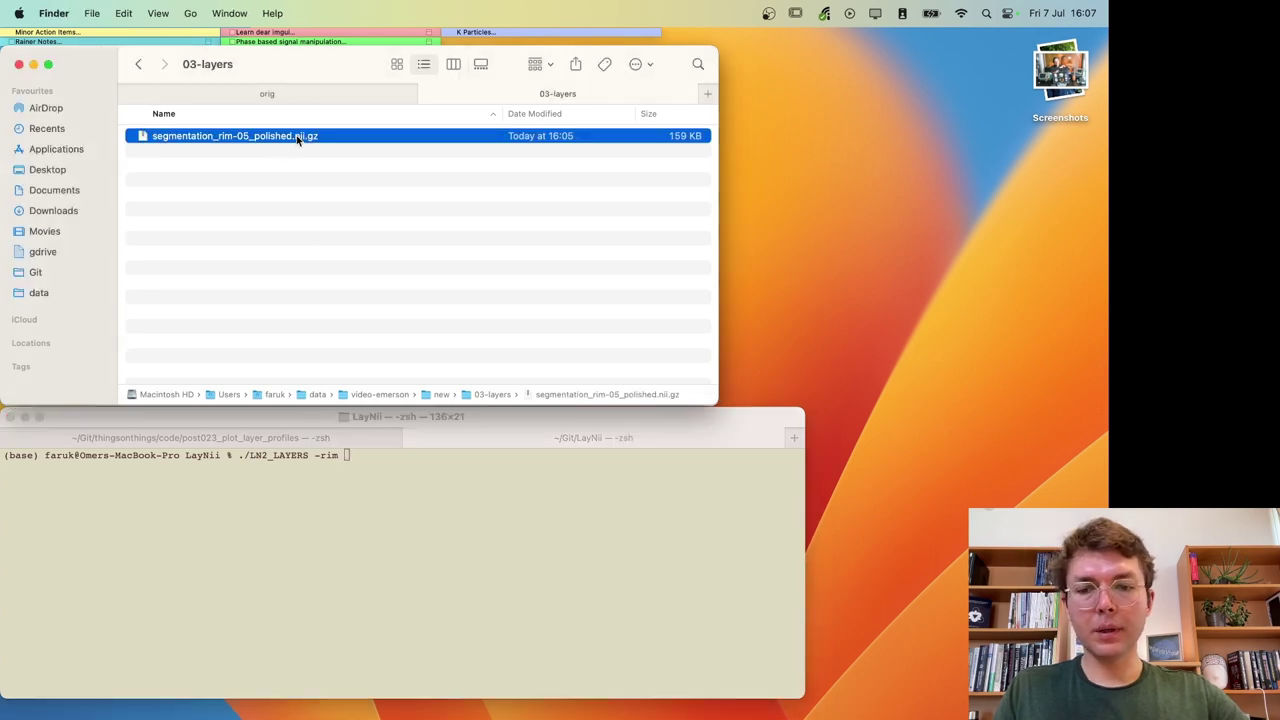
click(444, 542)
text(/Users/faruk/data/video-emerson/new/03-layers/segmentation_rim-05_polished.nii.gz)
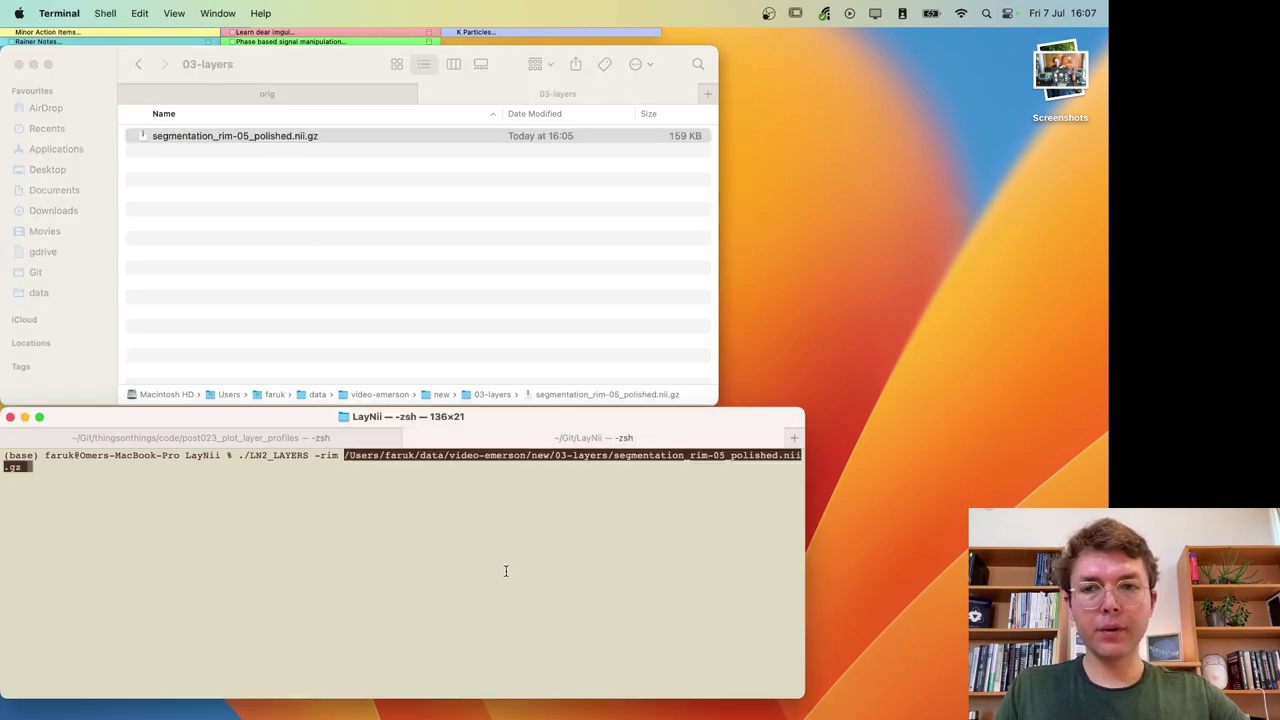
key(Right)
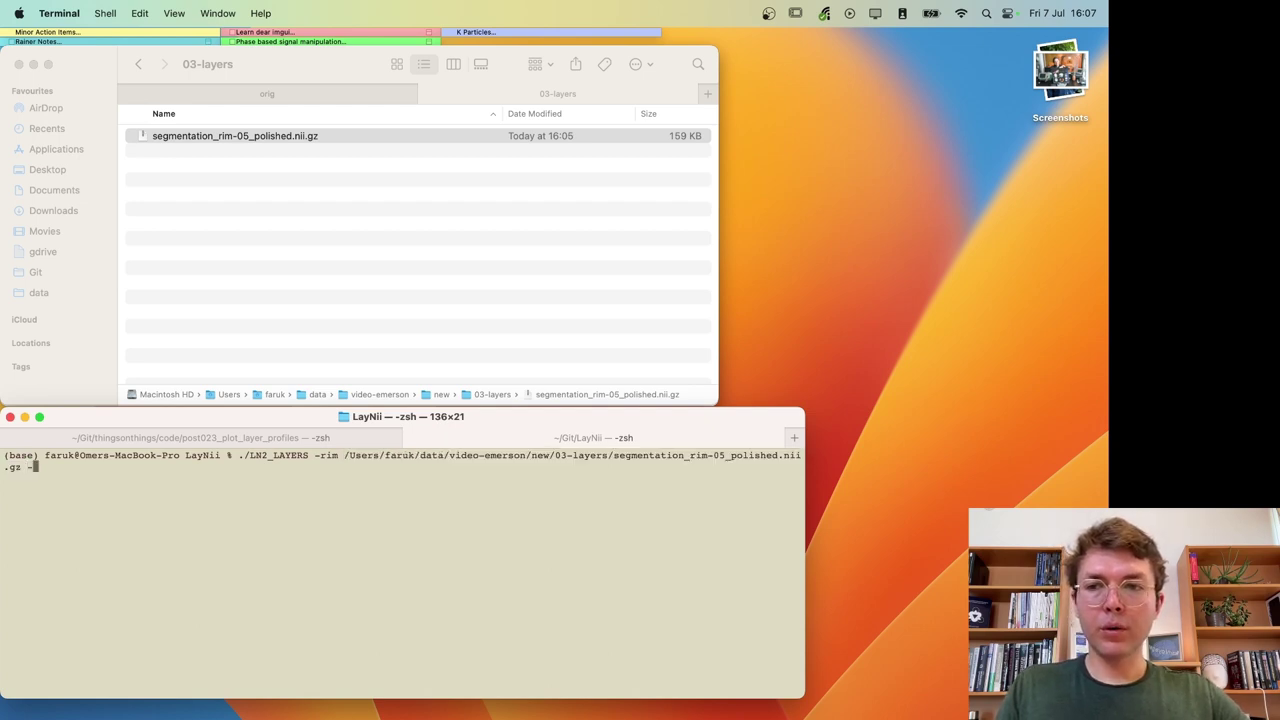
Step: Complete the LN2_LAYERS command with -equivol, -nr_layers 5 and -curvature, and run it
text(-equivol)
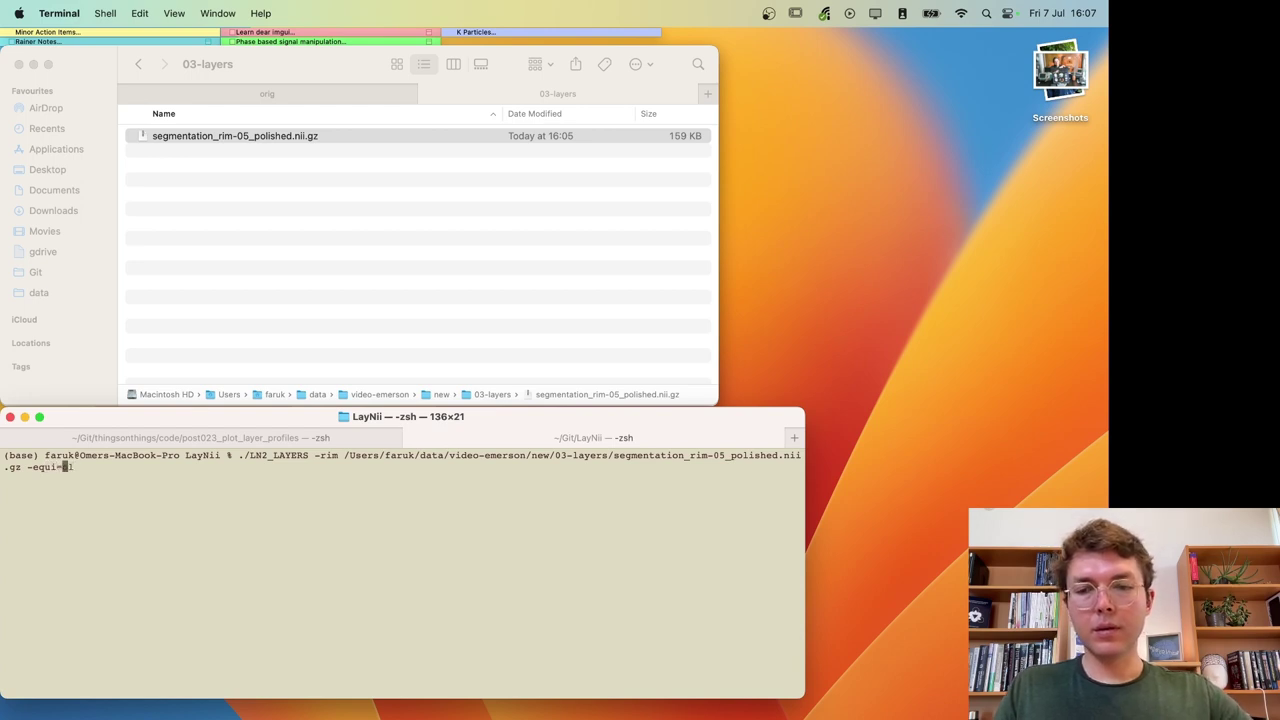
key(BackSpace)
key(BackSpace)
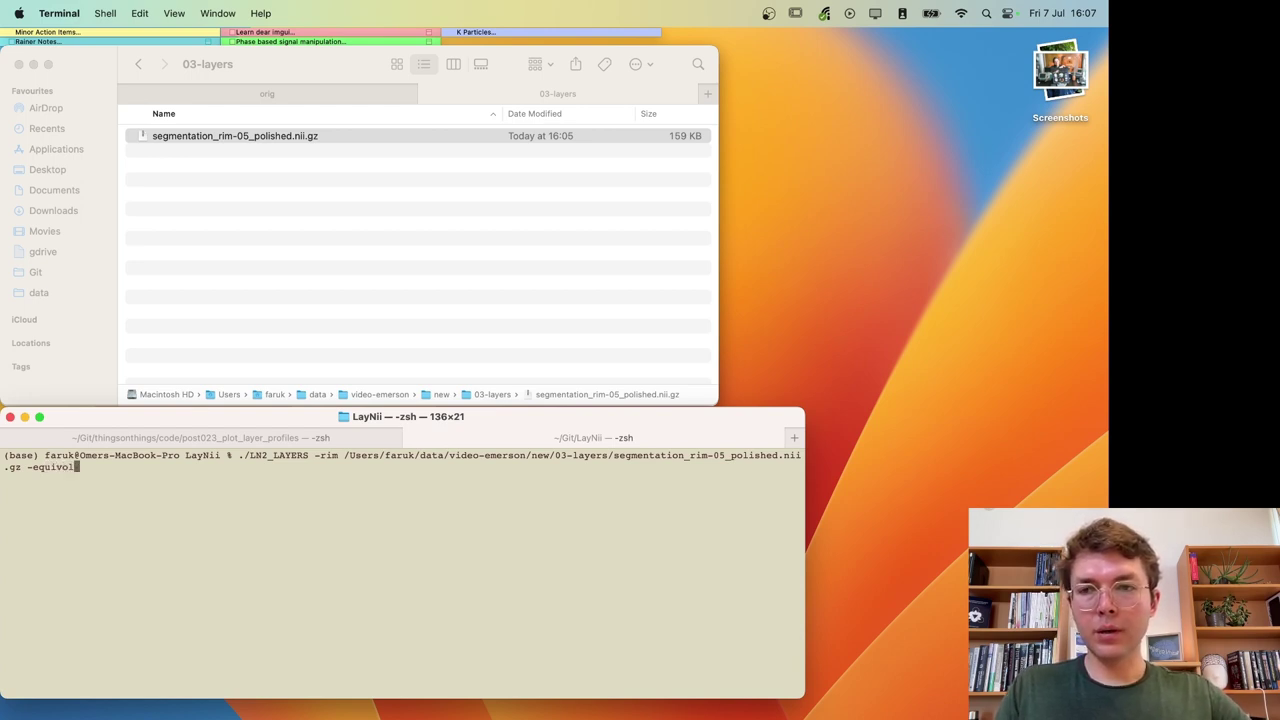
text(vol -)
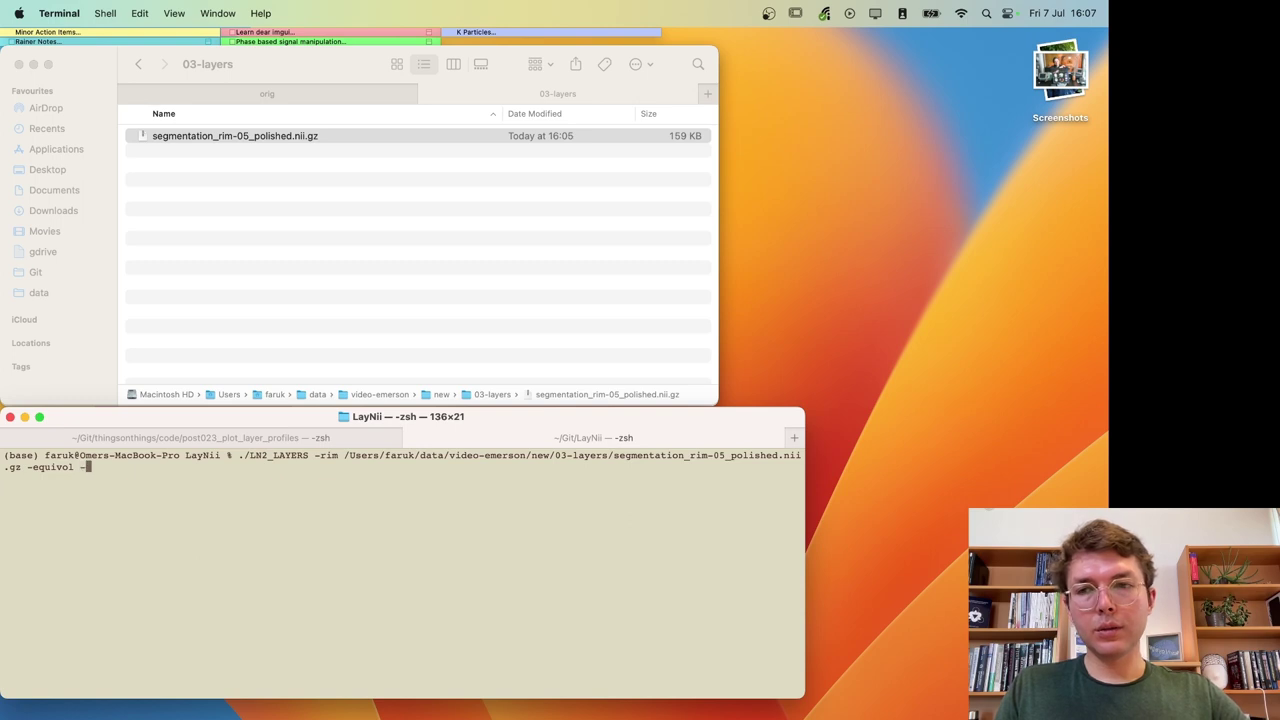
text(nr)
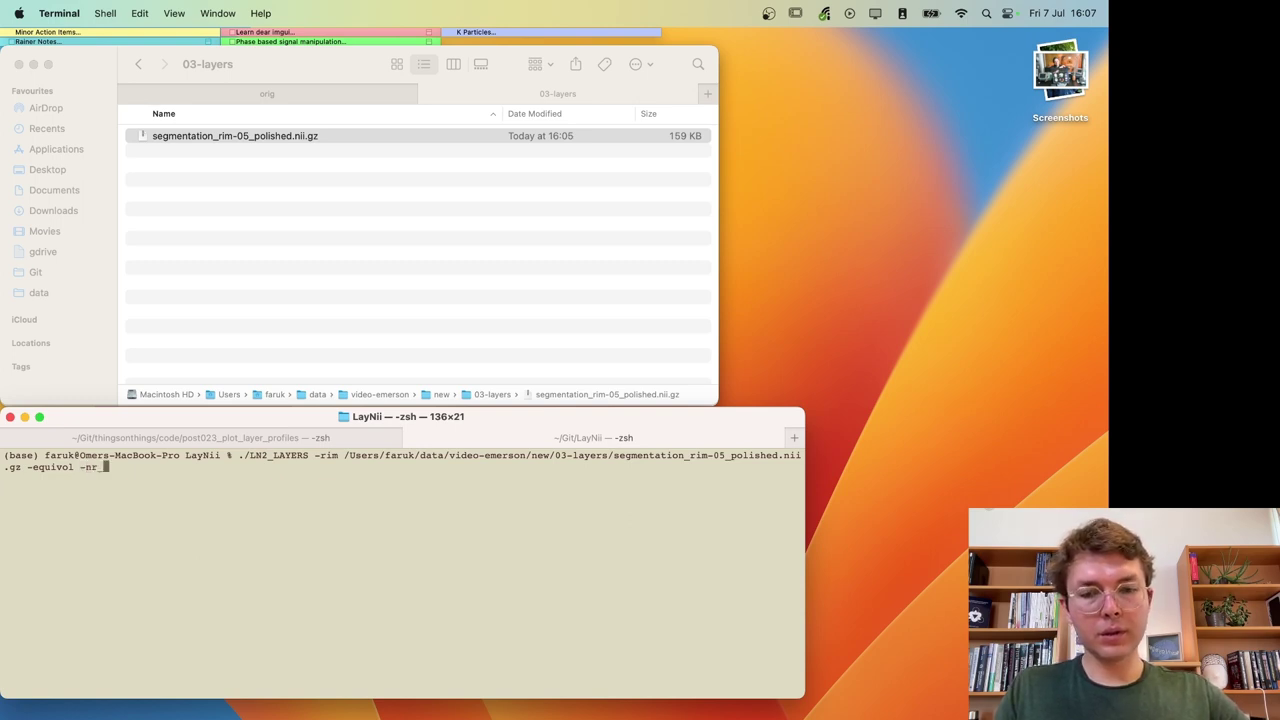
text(_layers 5)
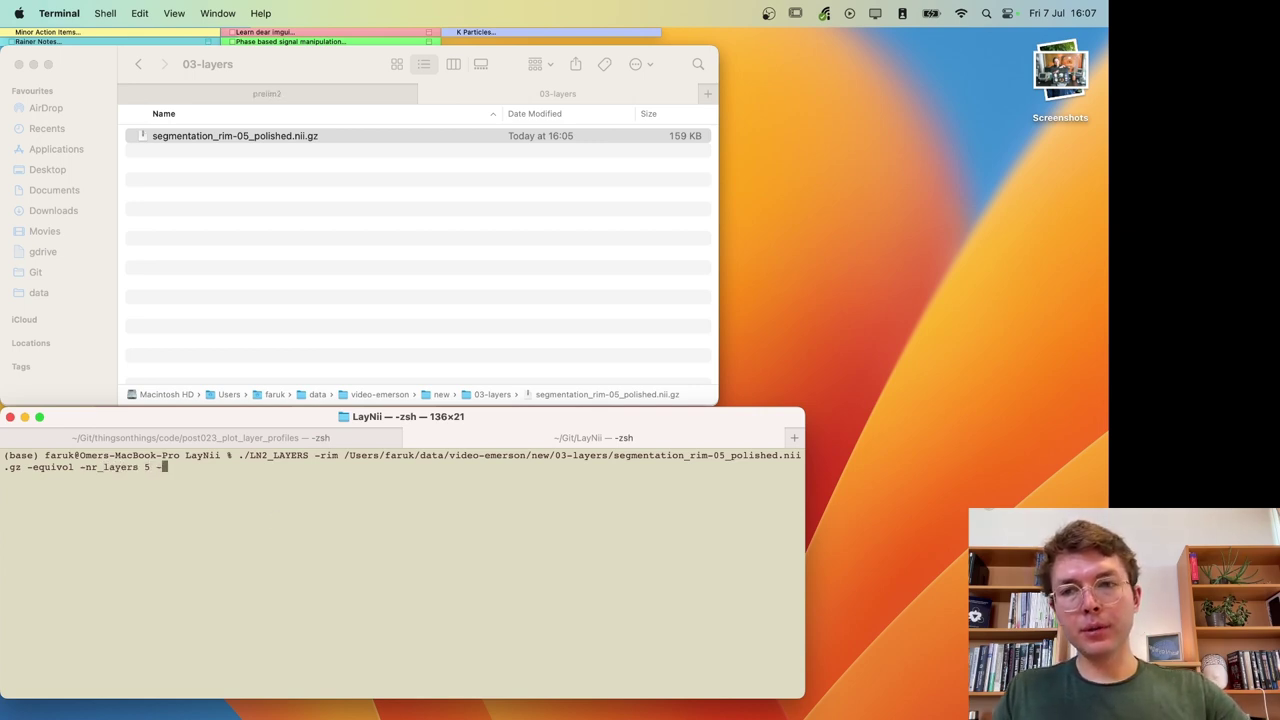
text( -cu)
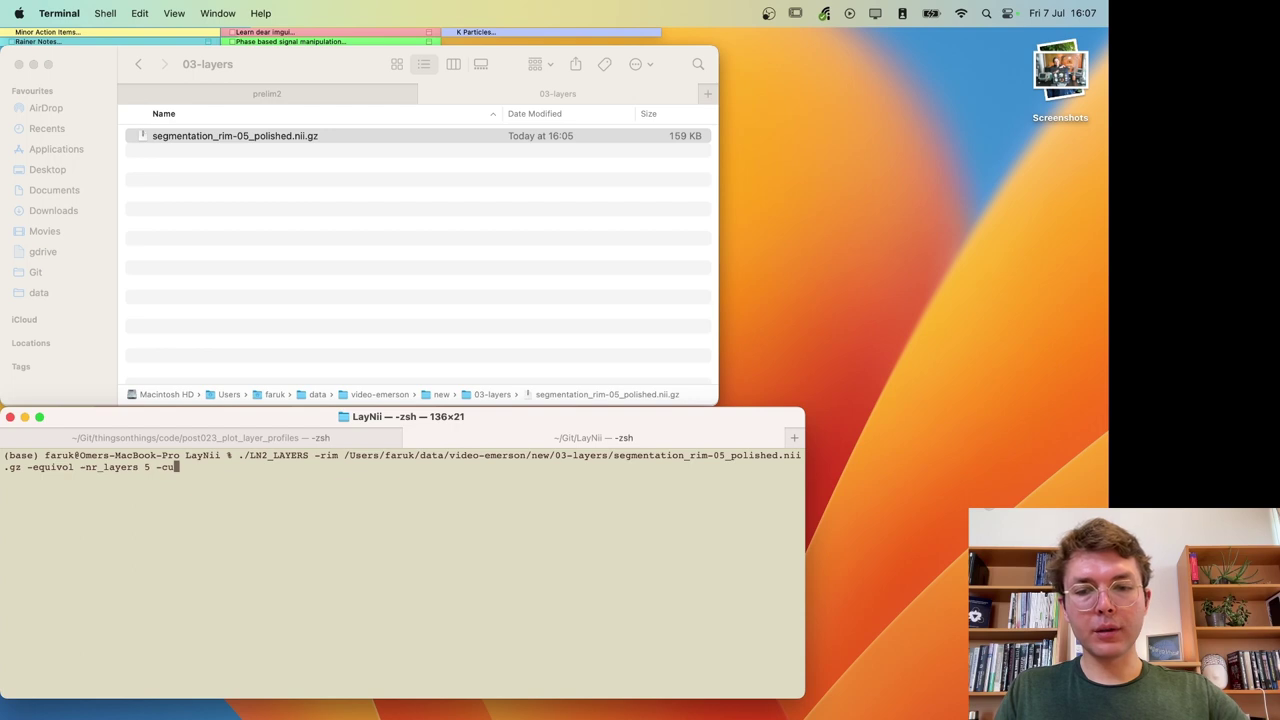
text(rvature)
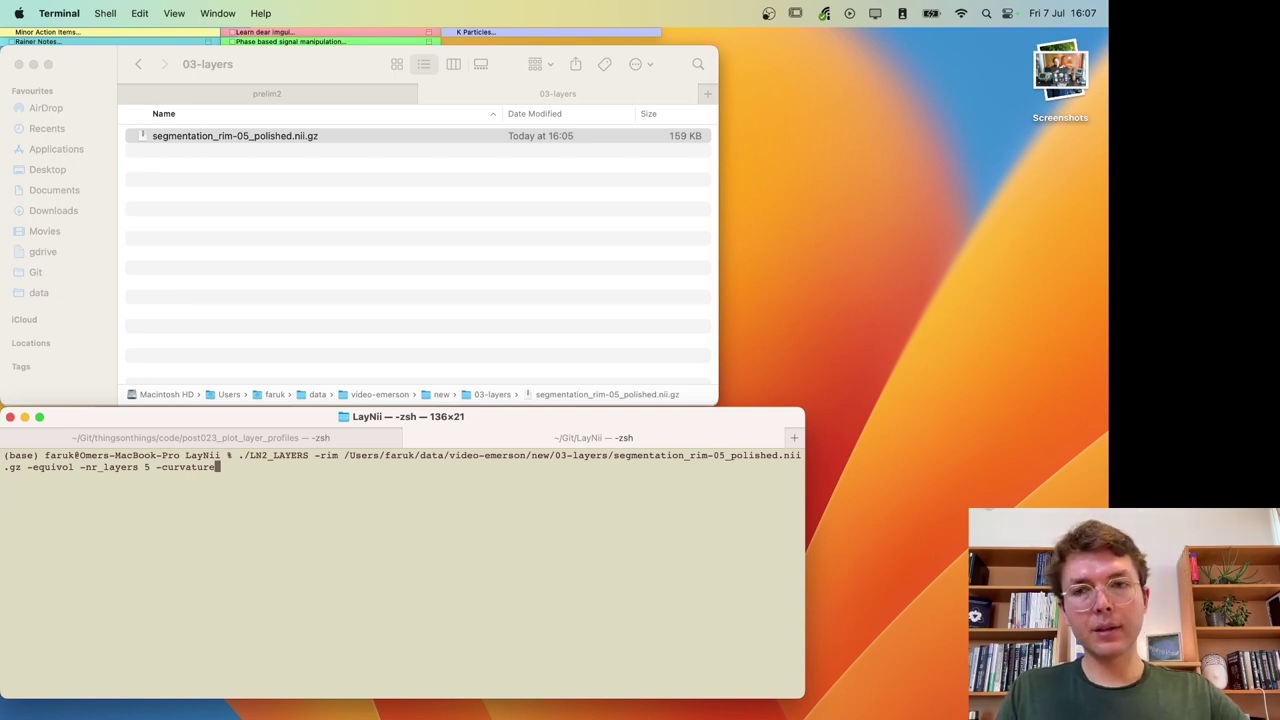
key(Return)
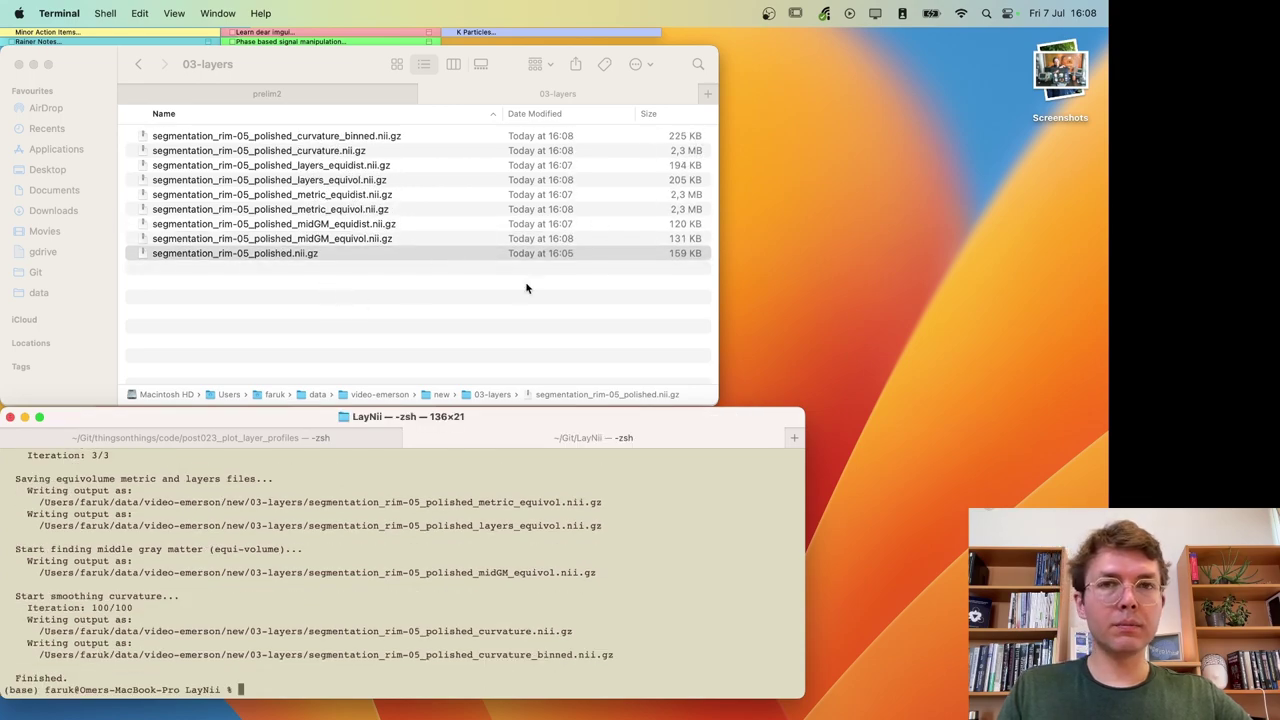
Step: Switch back to ITK-SNAP and load segmentation_rim-05_polished_layers_equidist.nii.gz from the 03-layers folder as the segmentation
key(ctrl+Right)
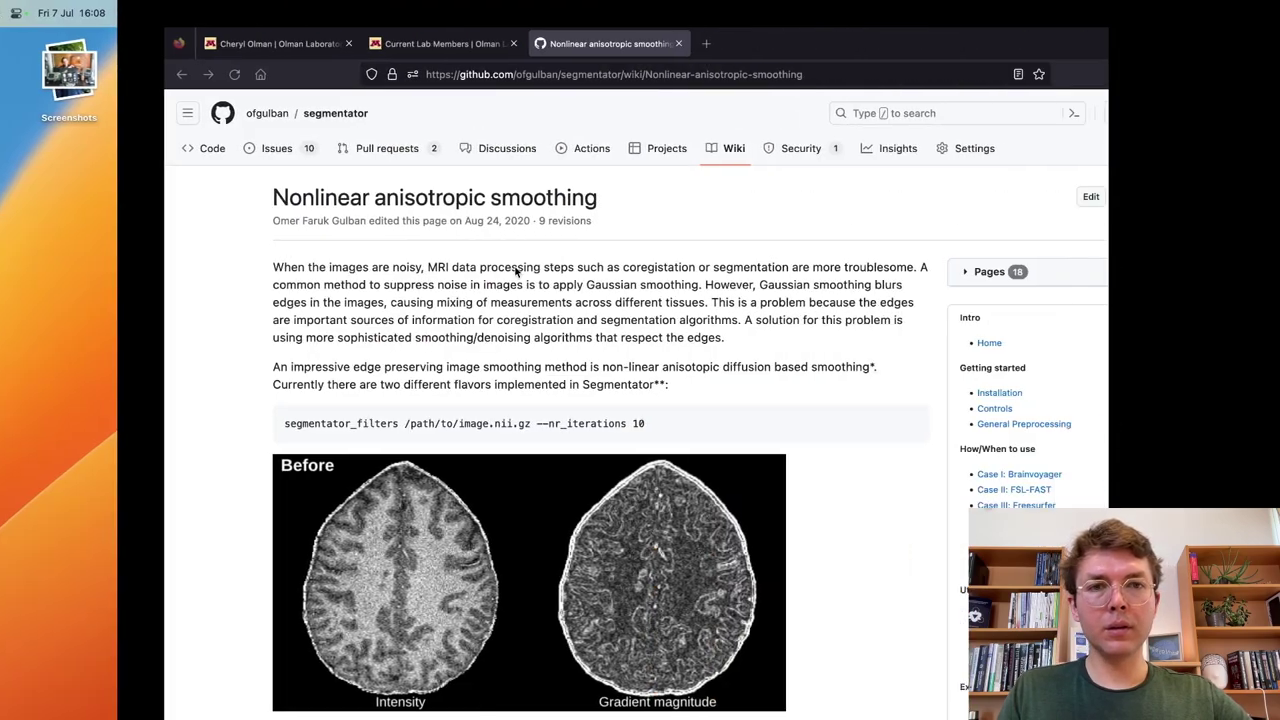
key(ctrl+Left)
click(364, 704)
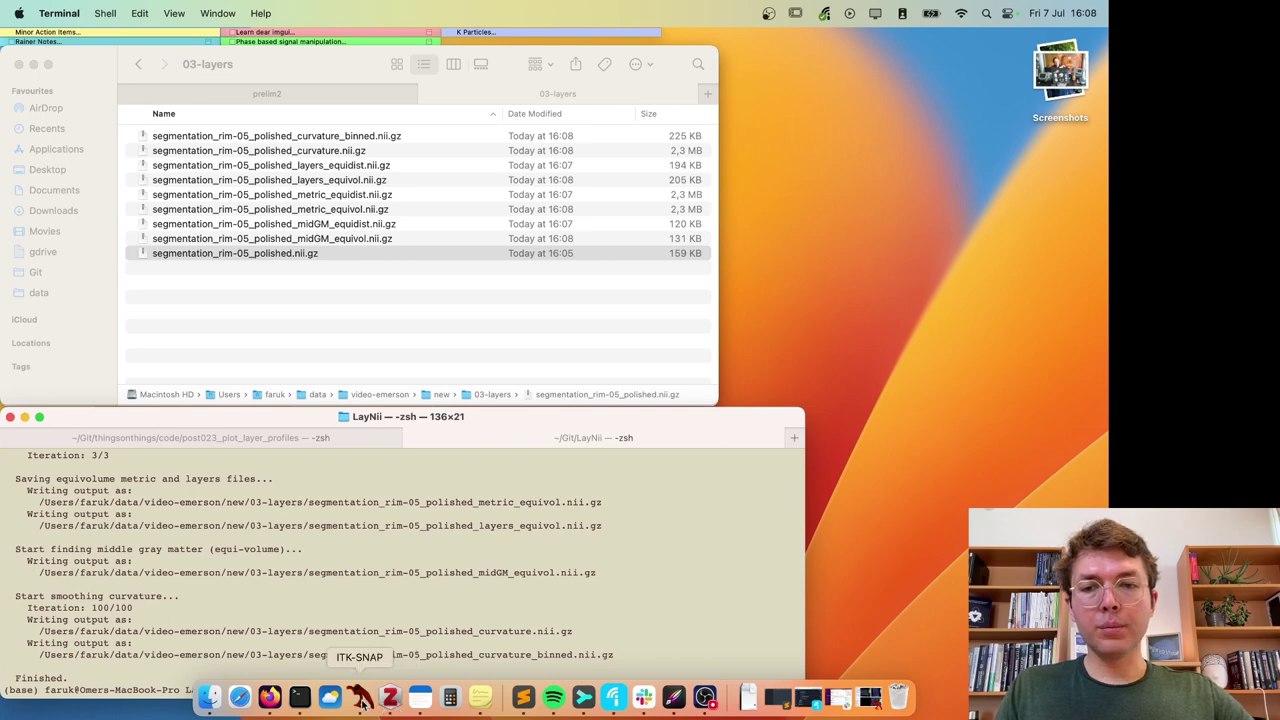
drag(494, 125, 541, 91)
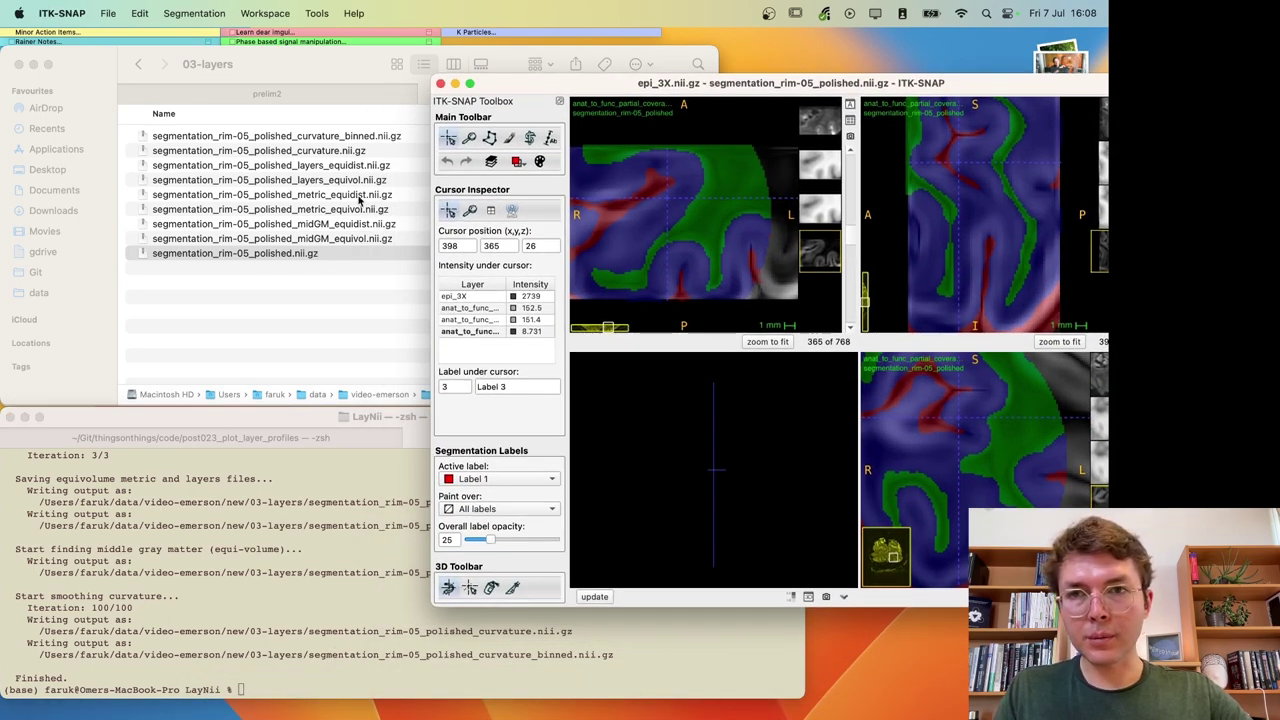
click(345, 170)
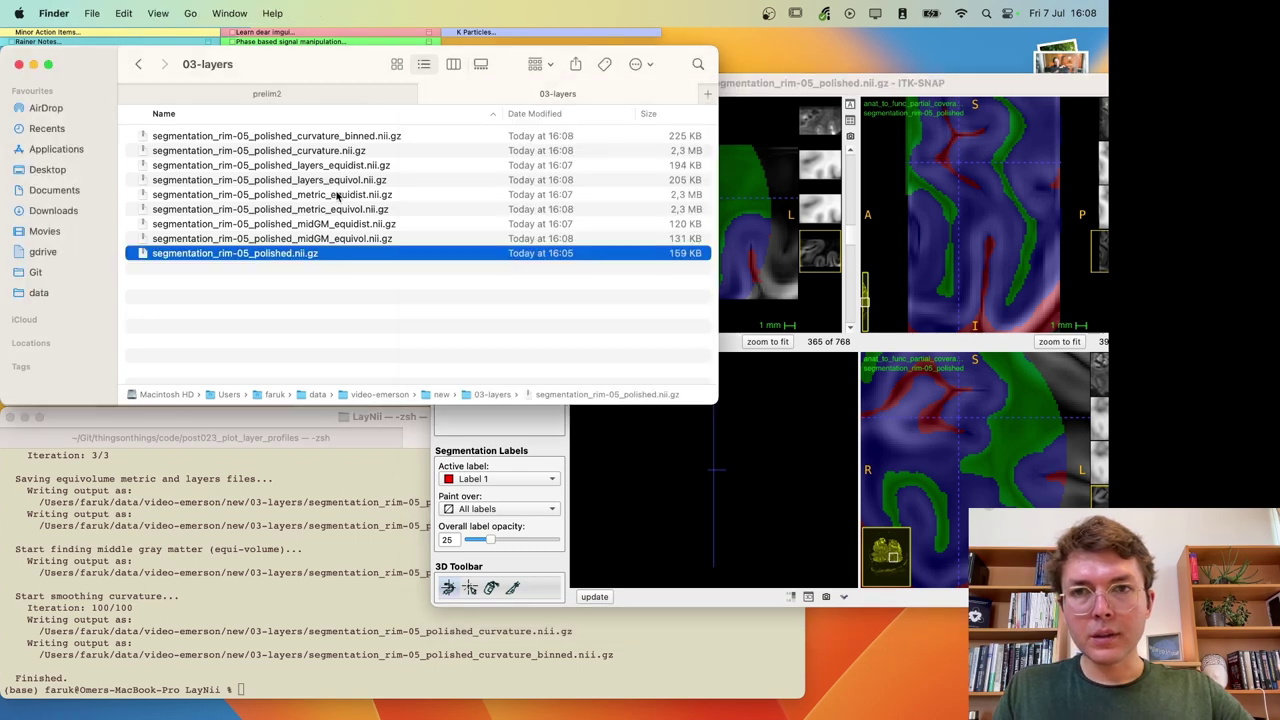
click(340, 182)
click(345, 166)
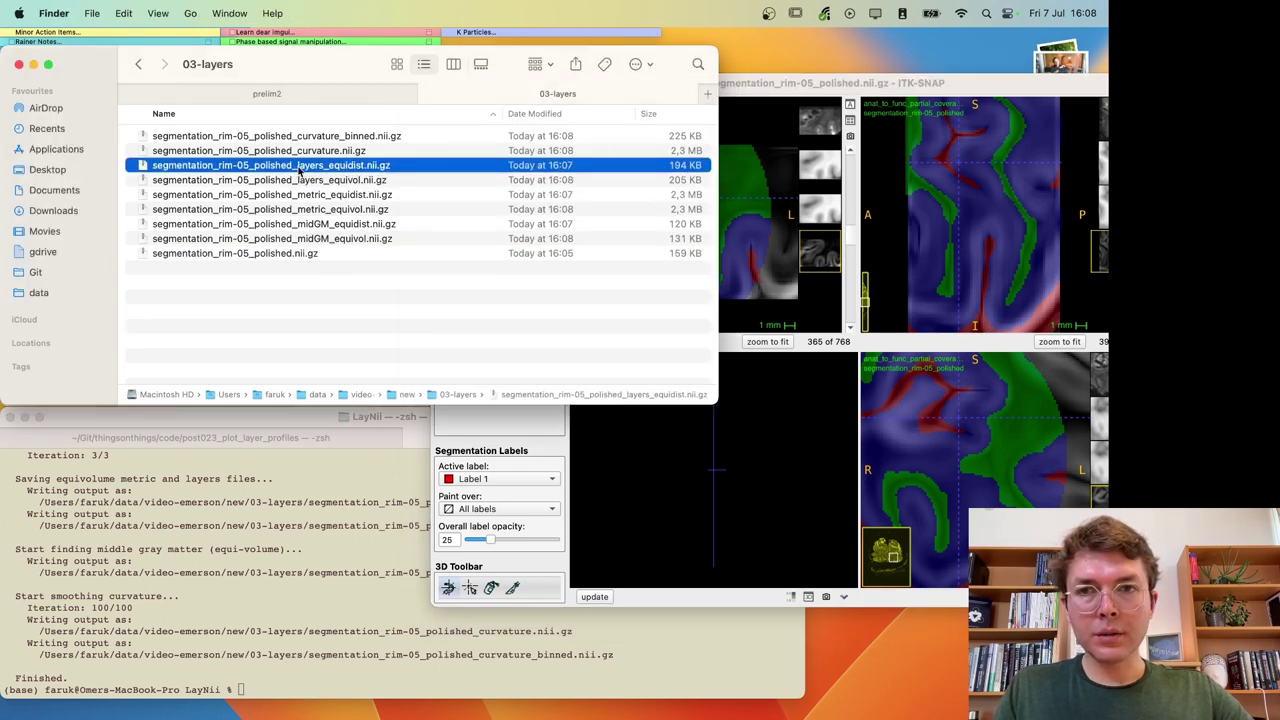
drag(299, 171, 755, 228)
click(885, 294)
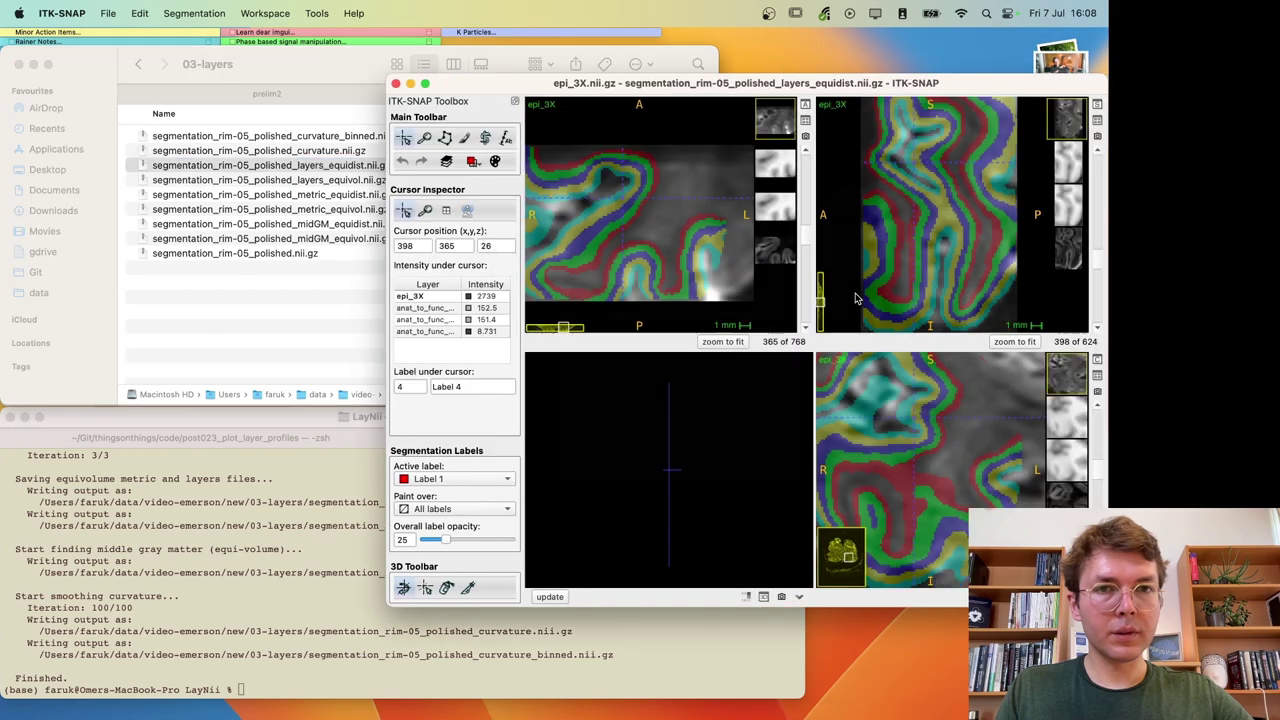
Step: Toggle the equidistant layers over epi_3X at 398, 365, 26 to check them against the functional image
key(s)
key(s)
key(s)
key(s)
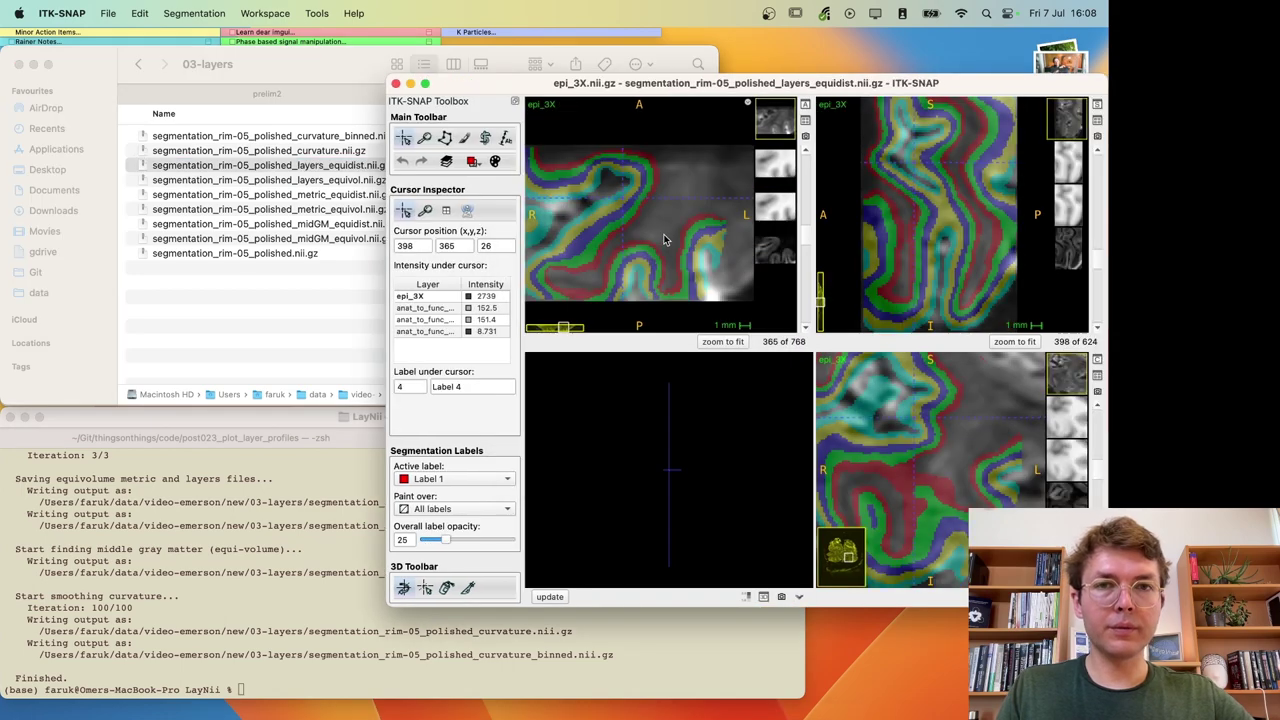
scroll(666, 240, up, 5)
scroll(666, 240, down, 7)
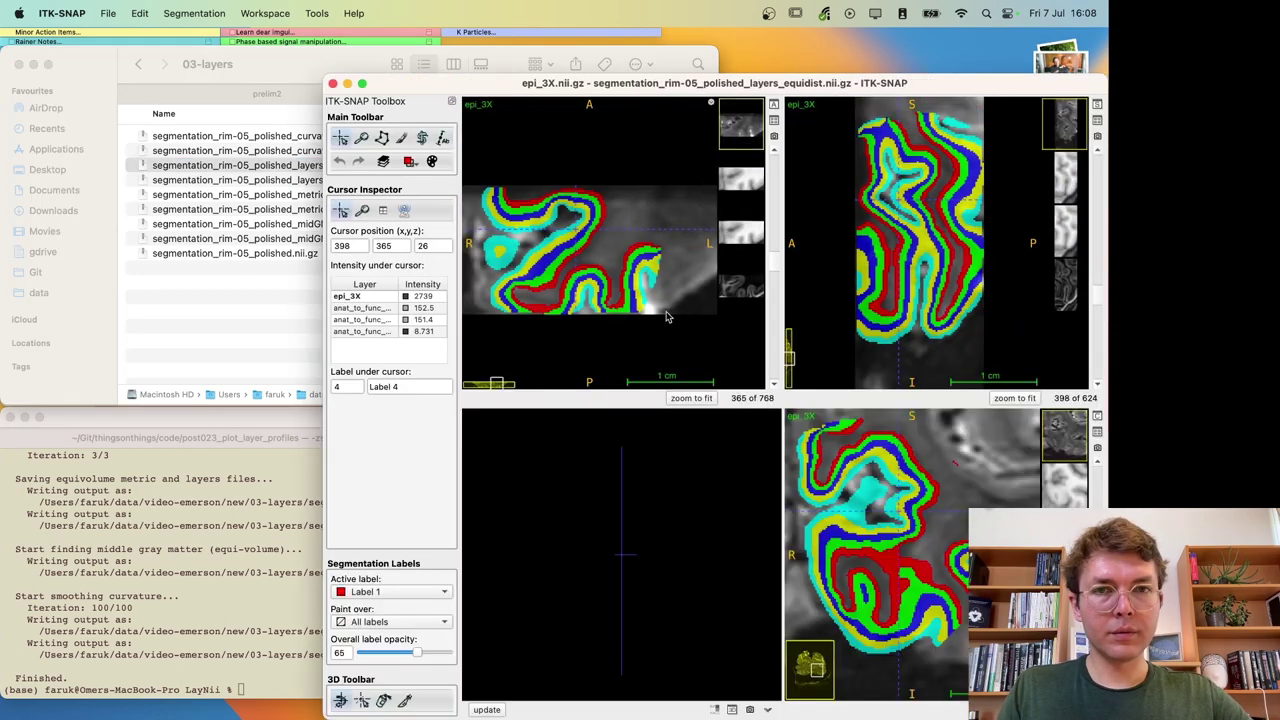
Step: Check the equidistant layers against epi_3X at 400, 370, 47 by toggling the overlay with an overall label opacity of 65
key(s)
key(s)
drag(582, 226, 579, 240)
drag(918, 203, 935, 210)
key(s)
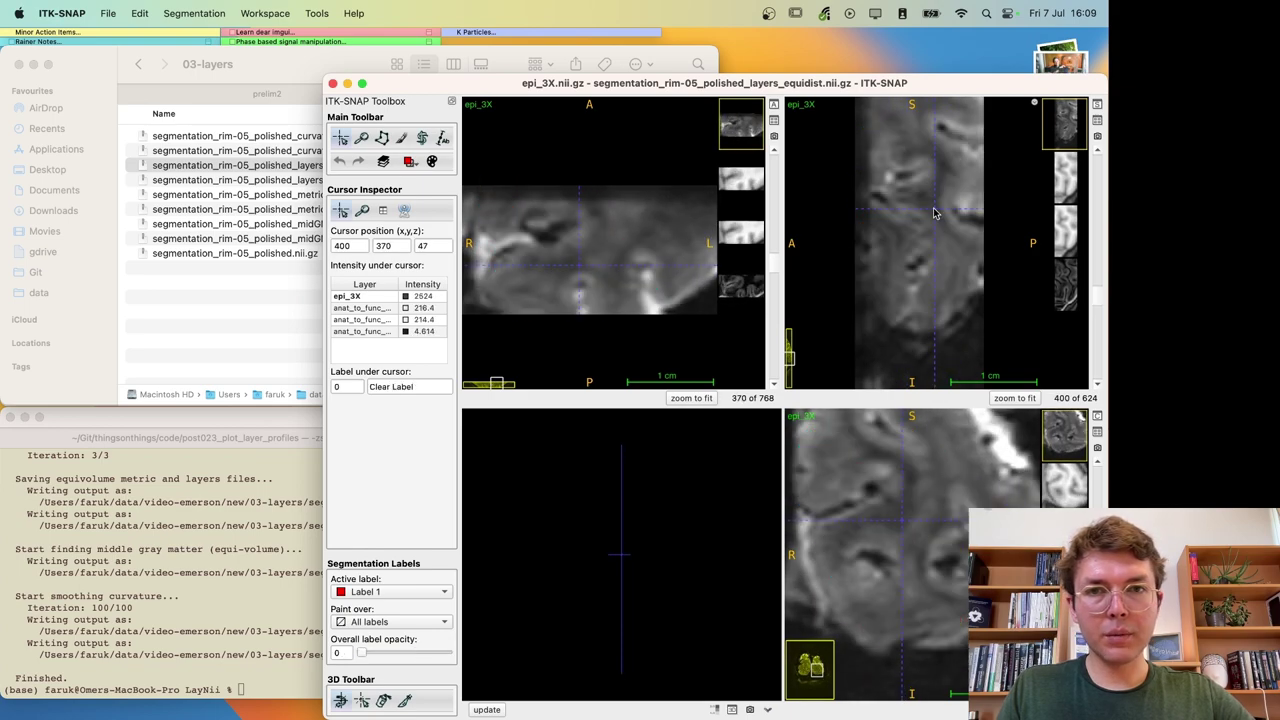
key(s)
key(s)
Step: Display the third and fourth images at 400, 370, 47 and toggle the equidistant layers to compare them with the anatomy
click(742, 225)
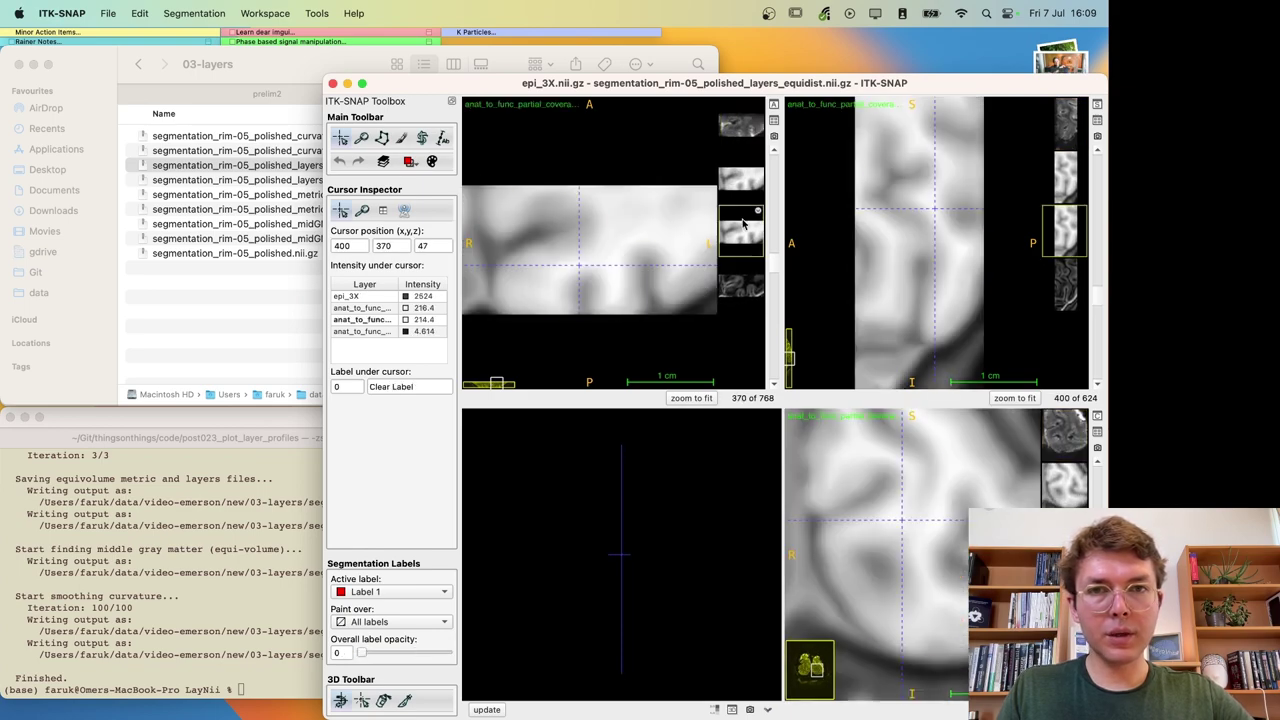
key(s)
key(s)
key(s)
click(742, 286)
key(s)
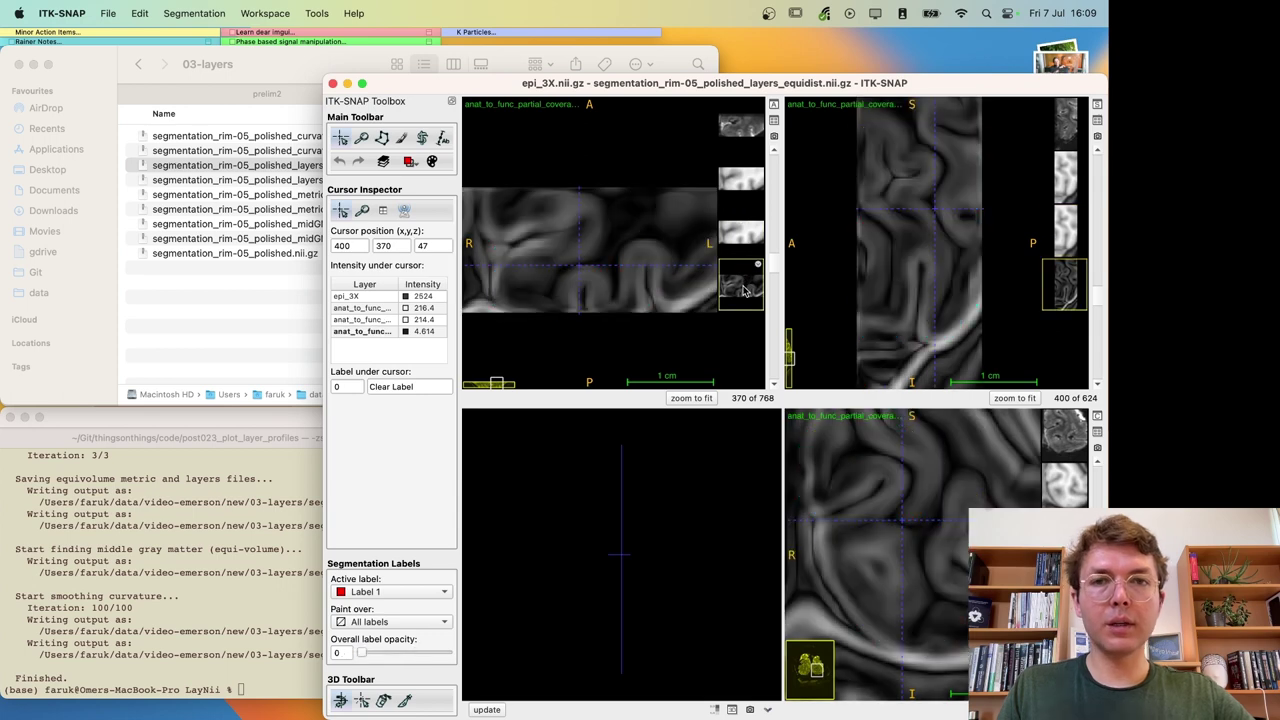
key(s)
key(s)
key(s)
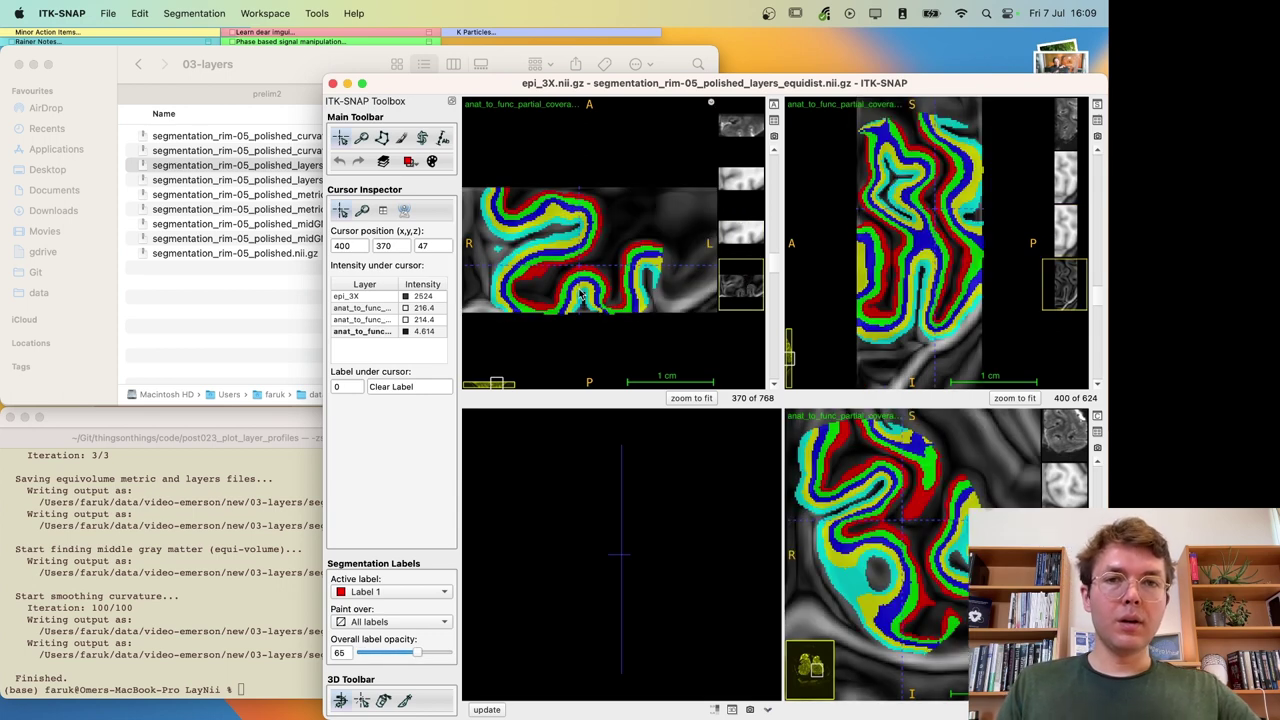
Step: Inspect the equidistant layers on the fourth image across y slices 364 to 376, finishing on slice 373
scroll(580, 293, down, 6)
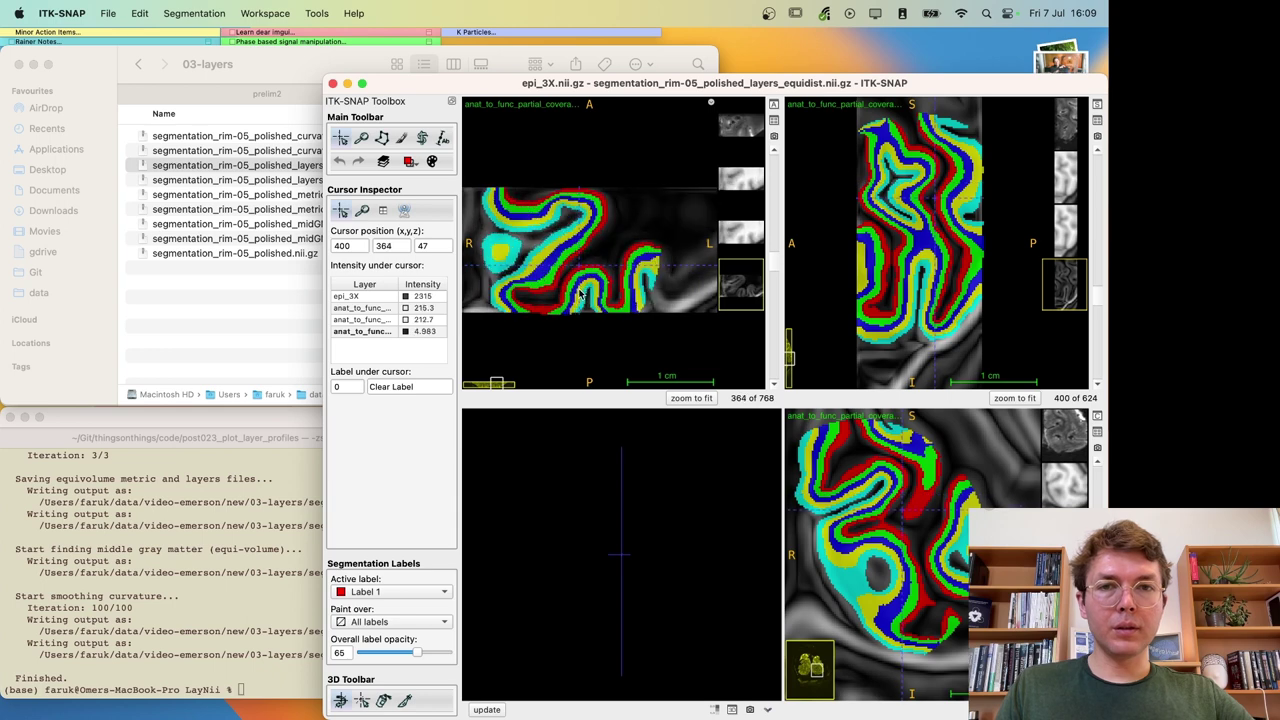
scroll(580, 293, up, 12)
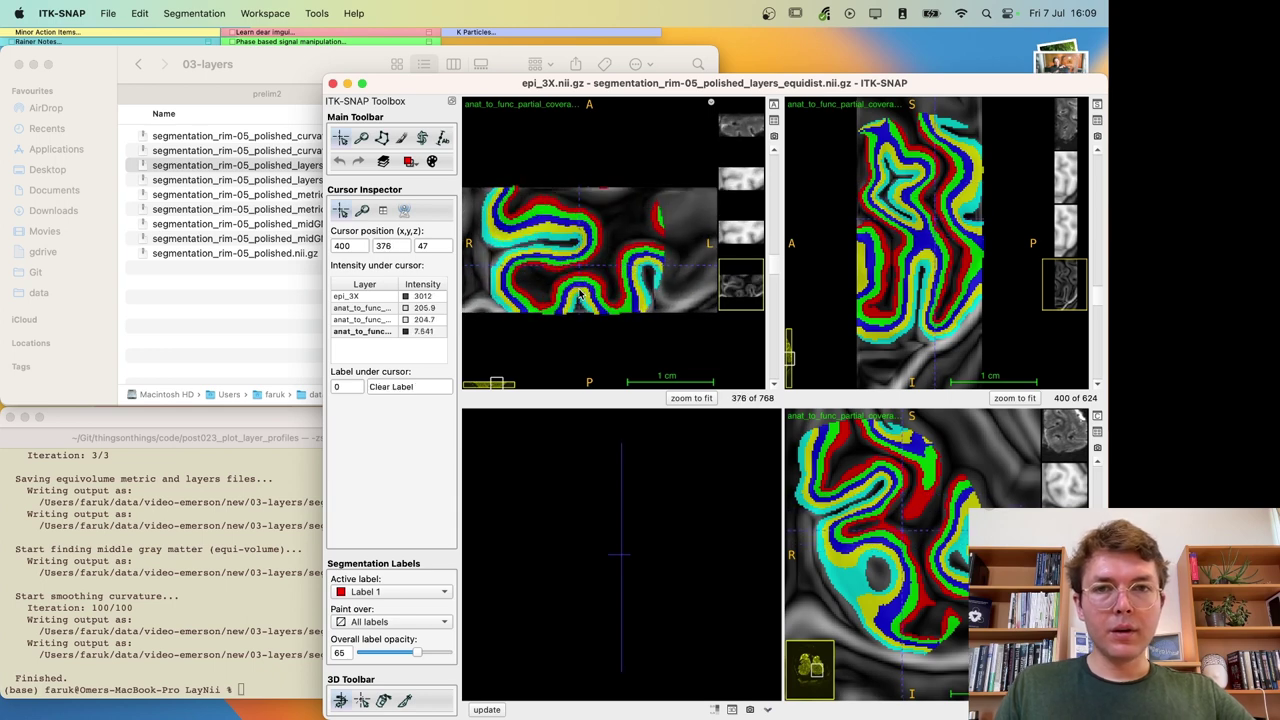
scroll(580, 293, down, 3)
key(s)
key(s)
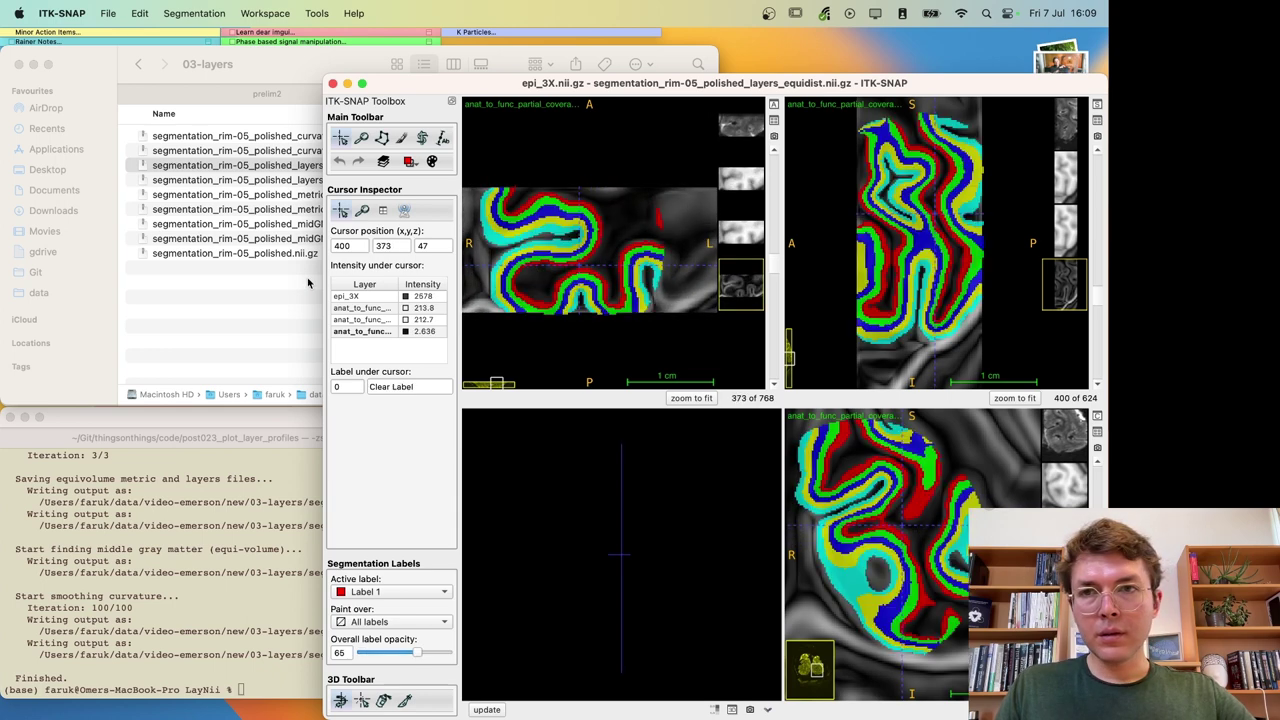
Step: Load segmentation_rim-05_polished_layers_equivol.nii.gz from the 03-layers folder into ITK-SNAP as the segmentation
click(251, 313)
click(346, 180)
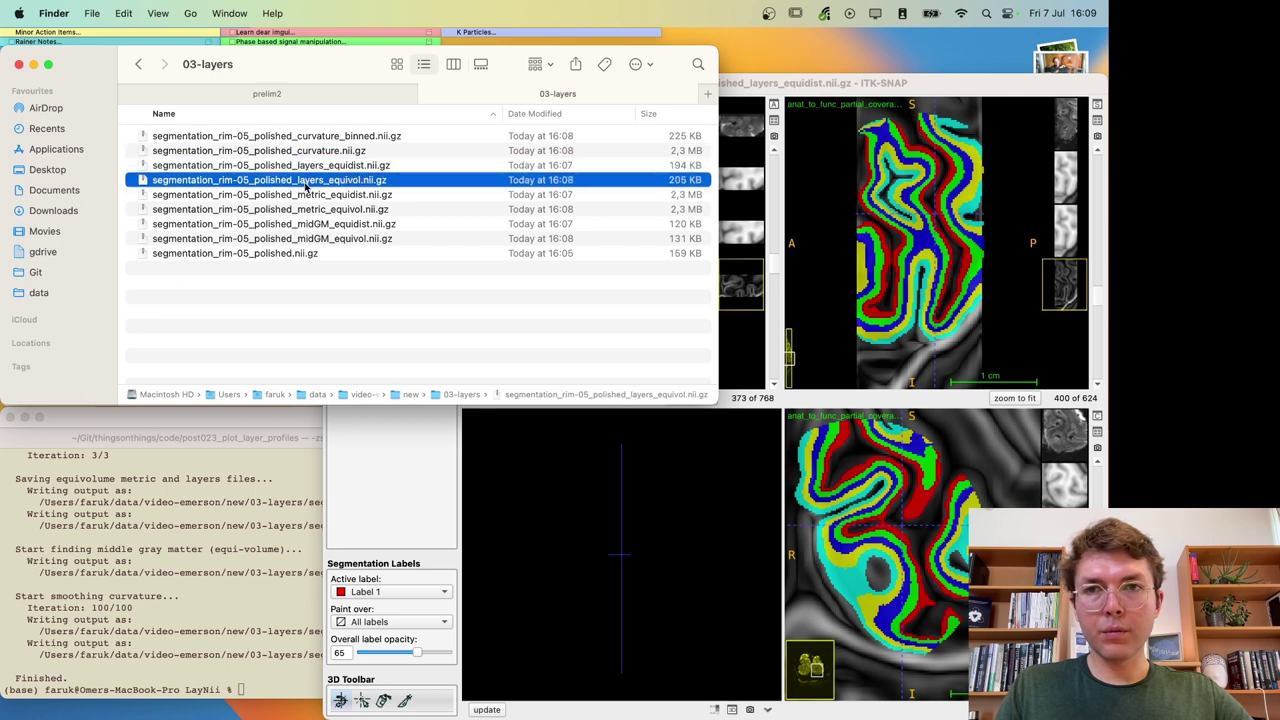
drag(293, 186, 885, 215)
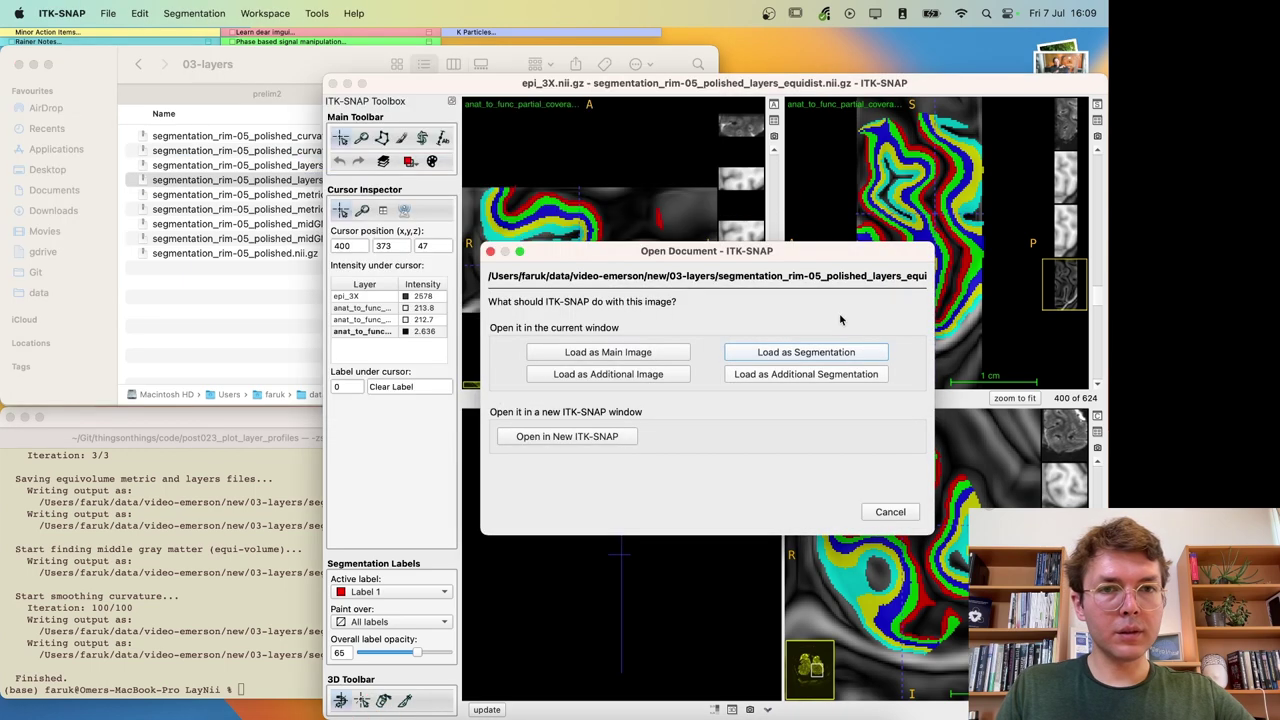
click(803, 357)
Step: Toggle the equivolume layers over the anatomy at 400, 373, 47 and inspect them down to y slice 367
key(s)
key(s)
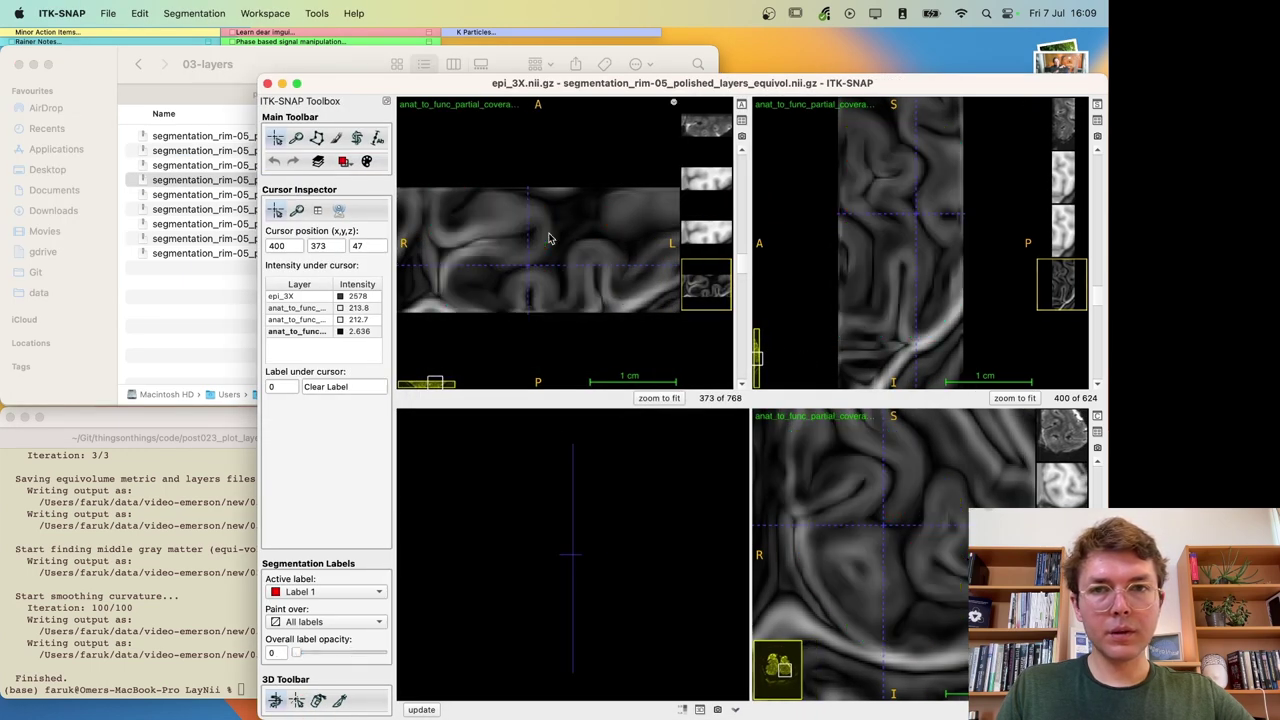
scroll(549, 238, down, 10)
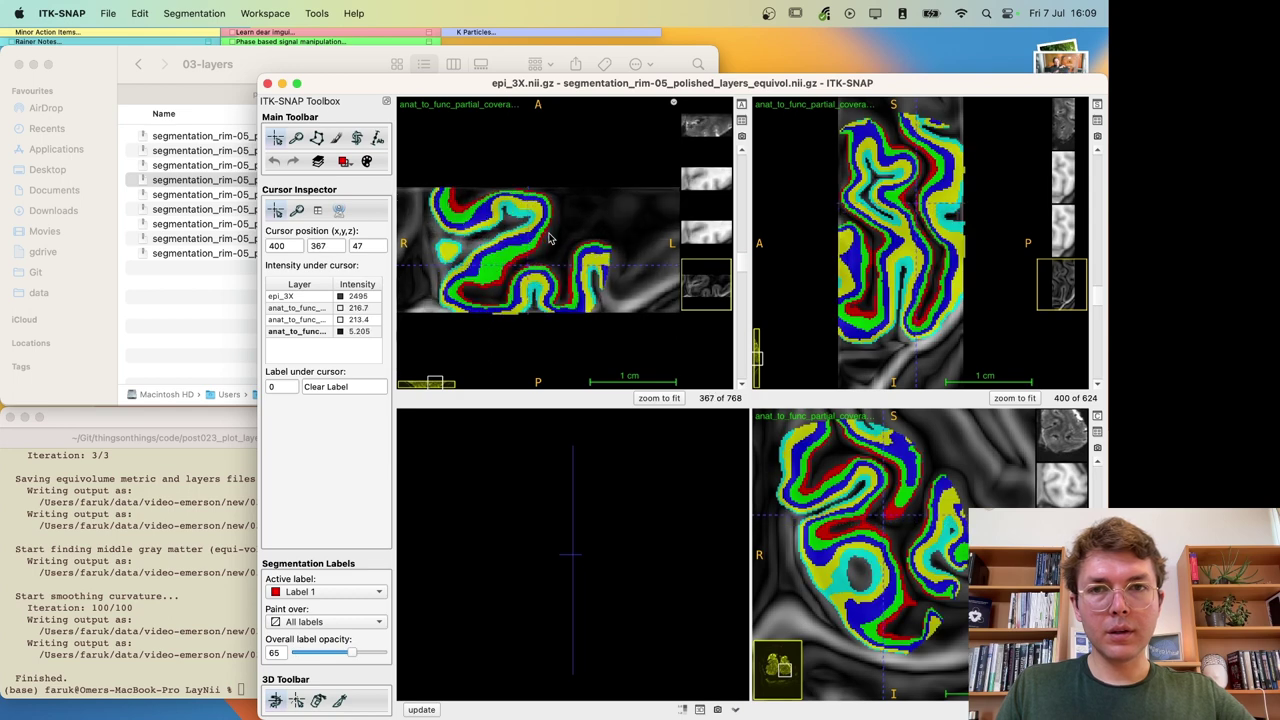
Step: Load segmentation_rim-05_polished_layers_equidist.nii.gz from the 03-layers folder into ITK-SNAP as an additional segmentation
click(225, 272)
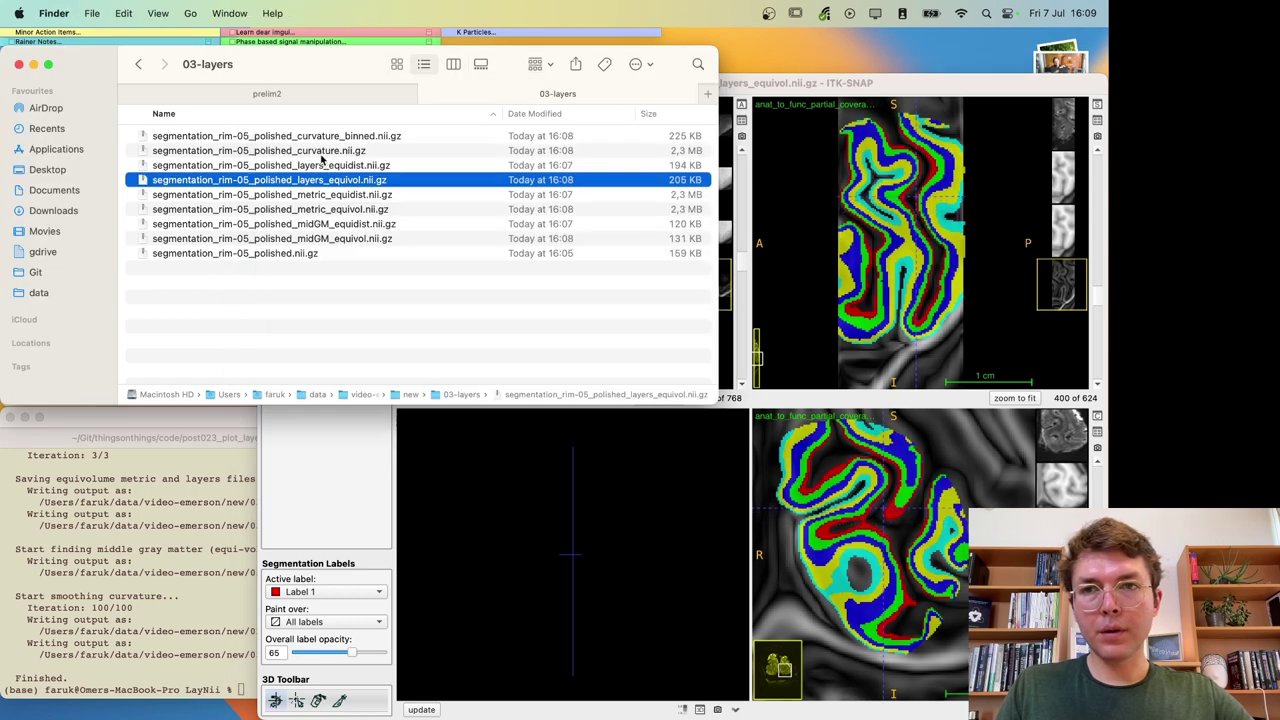
click(344, 167)
drag(314, 166, 869, 172)
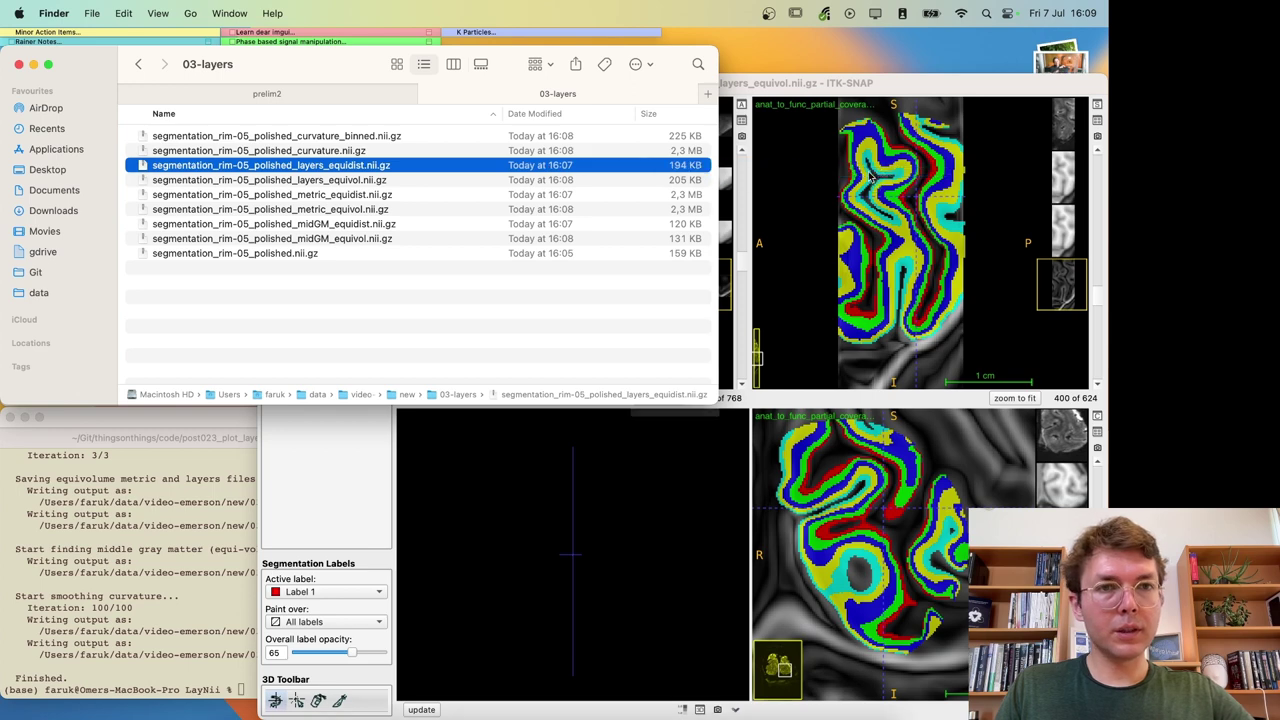
click(800, 374)
click(800, 374)
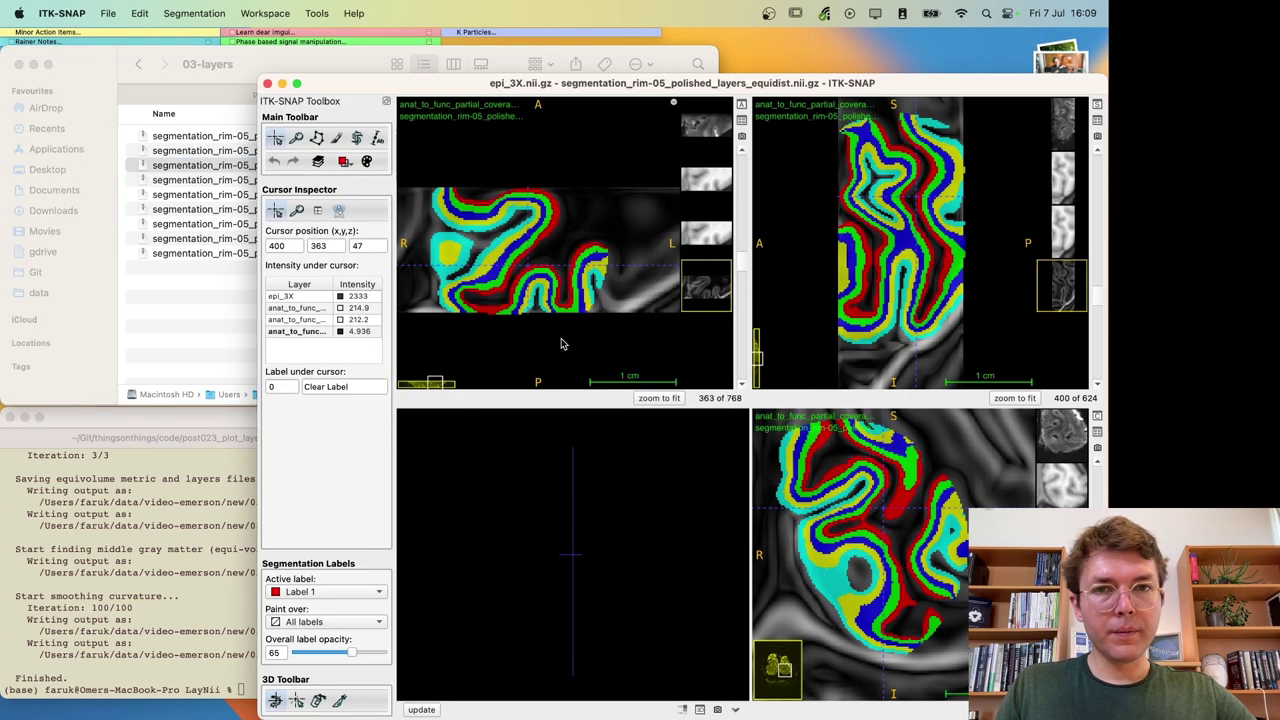
Step: Switch between the equidistant and equivolume segmentations at 400, 363, 47 to compare their layers
key(})
key(})
key(})
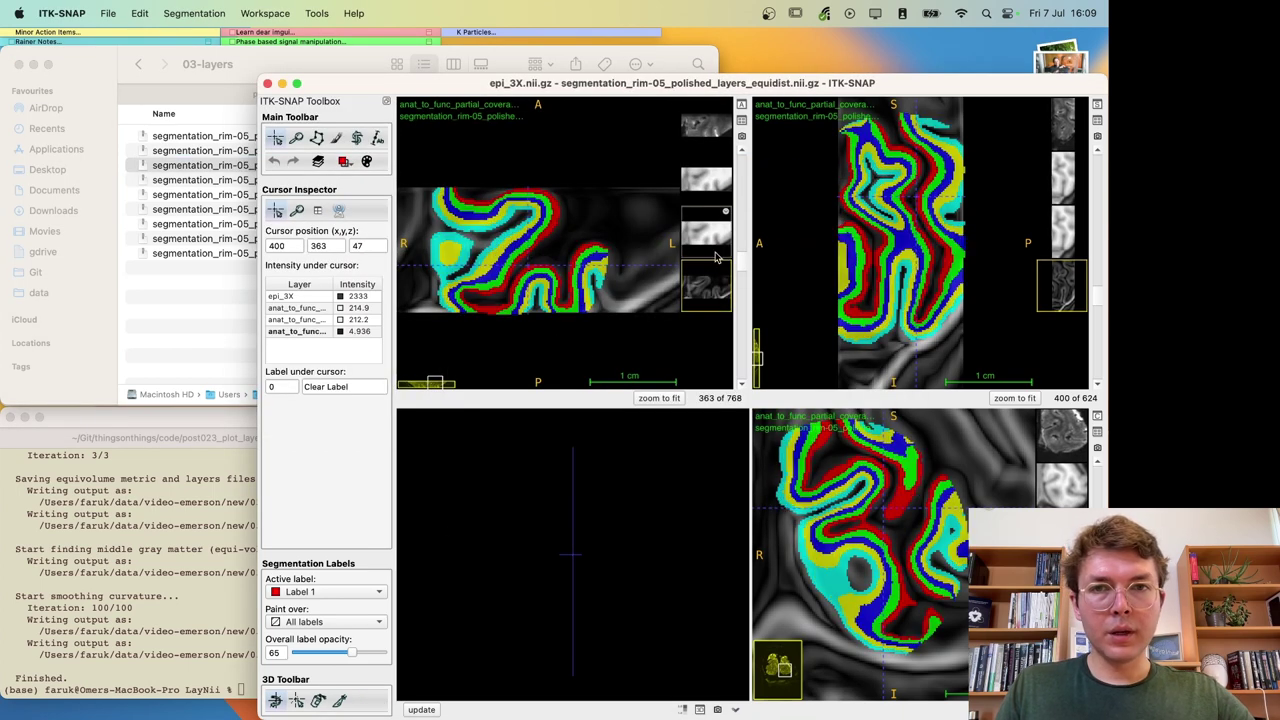
key(braceright)
key(braceright)
key(braceright)
key(braceright)
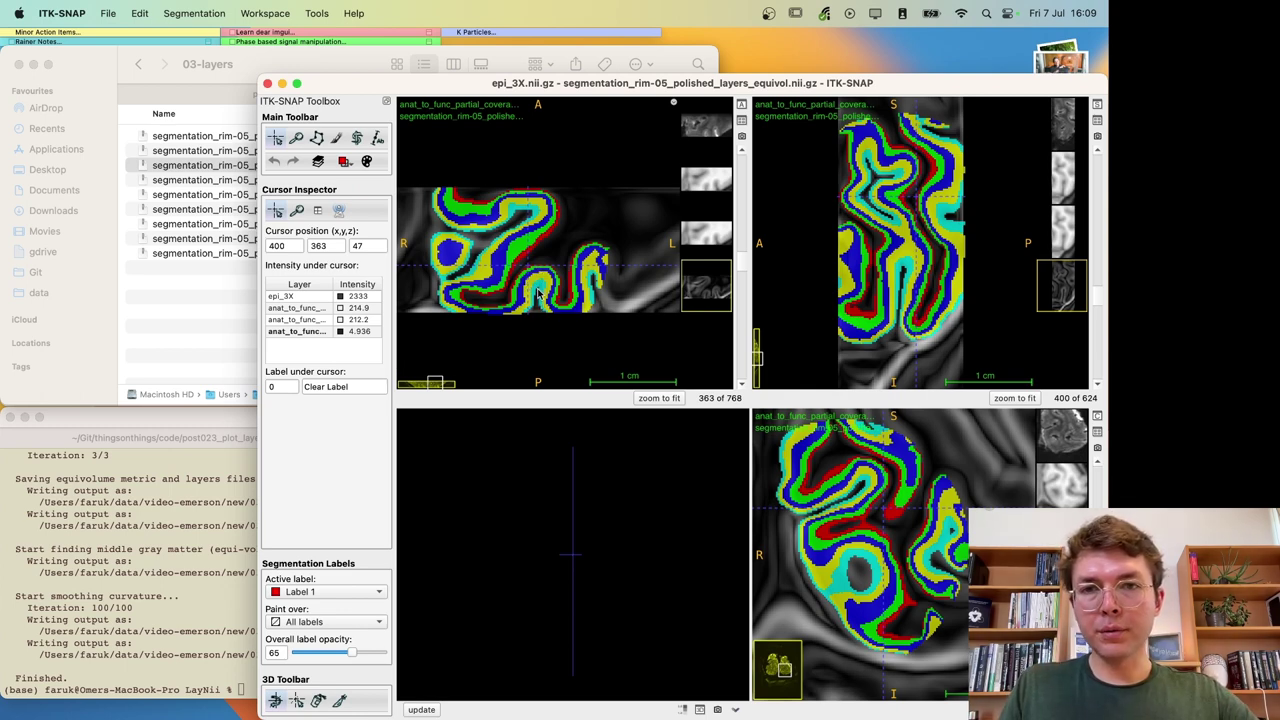
Step: Place the cursor at 391, 363, 33 and compare the equivolume layers with the equidistant ones there
click(522, 240)
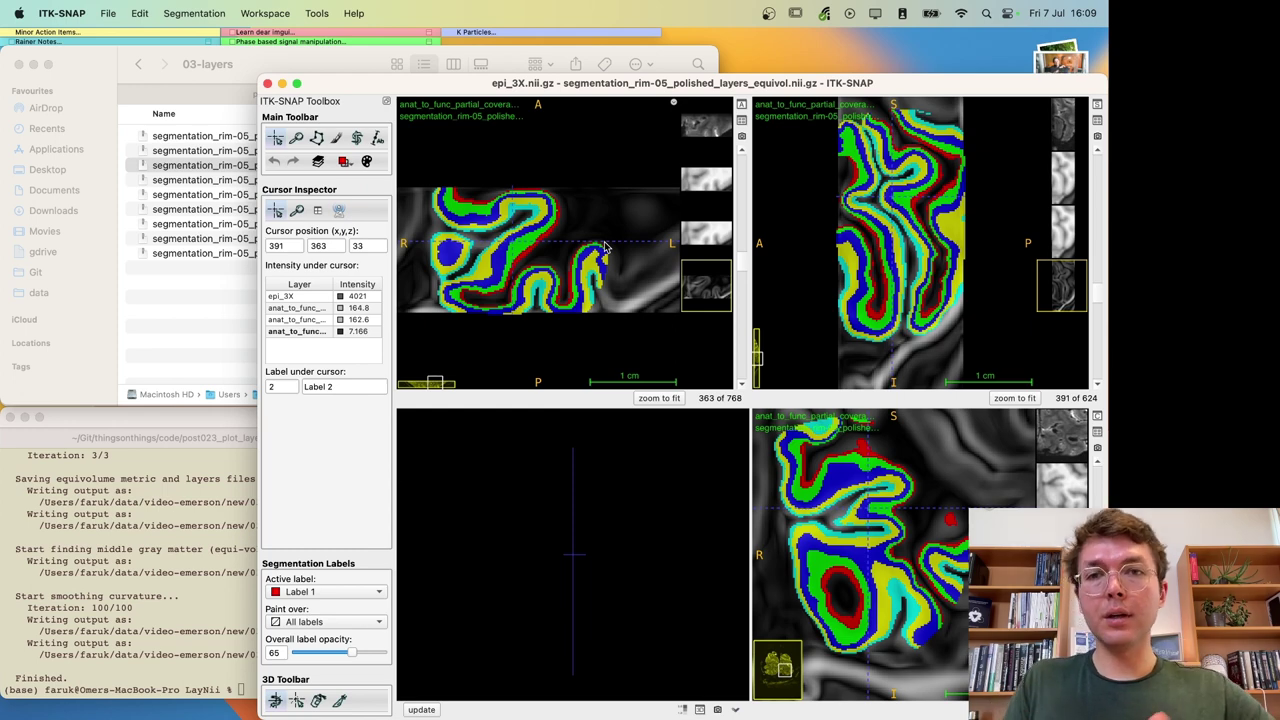
key(shift+bracketright)
key(shift+bracketright)
key(shift+bracketright)
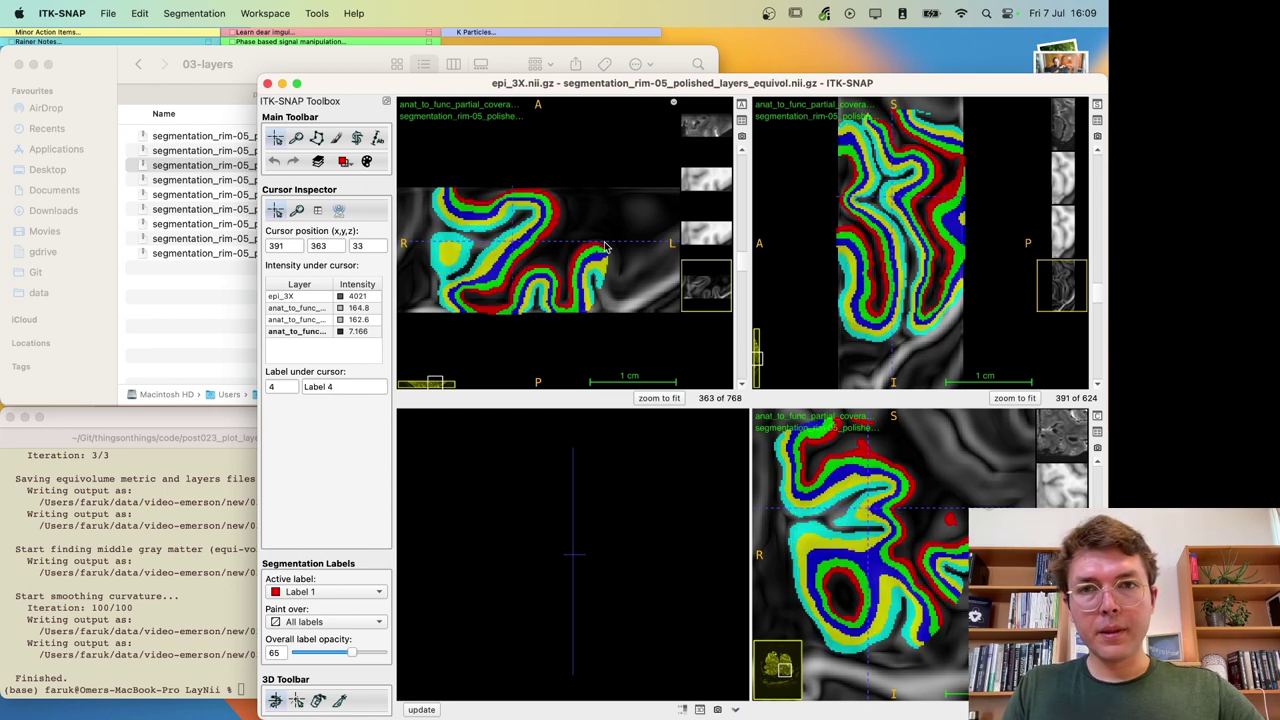
Step: Load segmentation_rim-05_polished_metric_equidist.nii.gz from the 03-layers folder into ITK-SNAP as an additional image
click(205, 311)
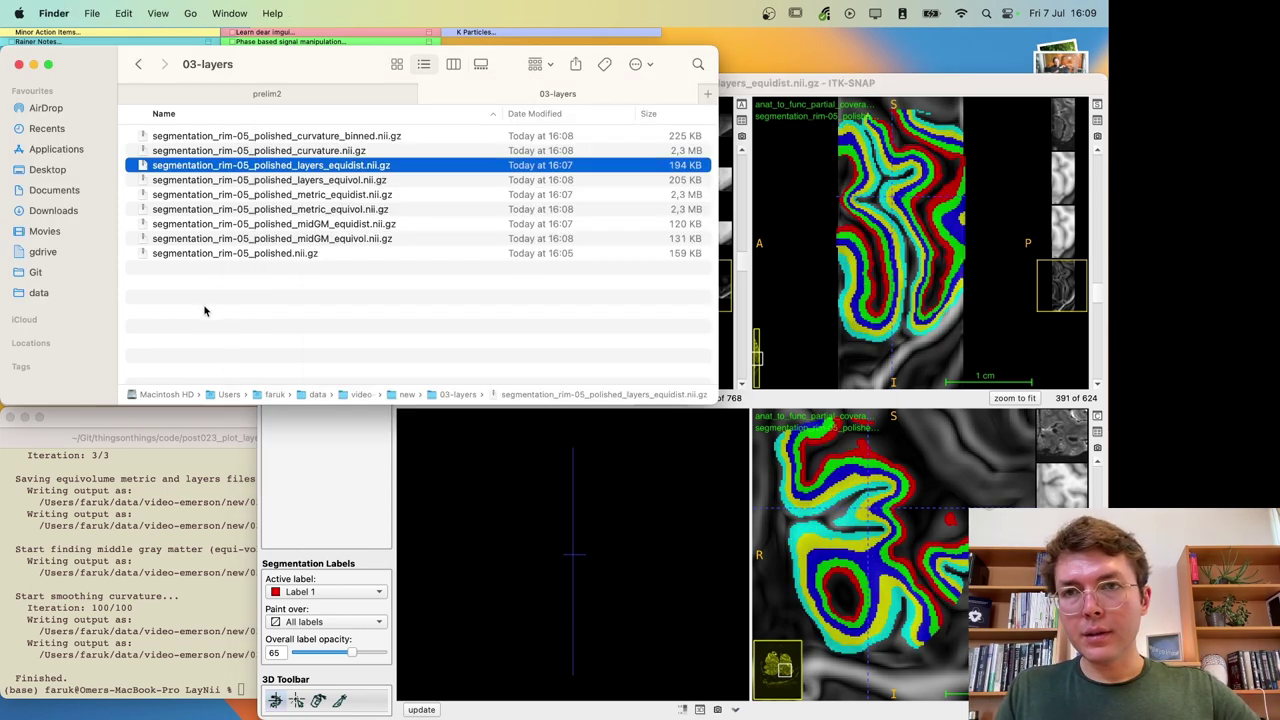
click(321, 196)
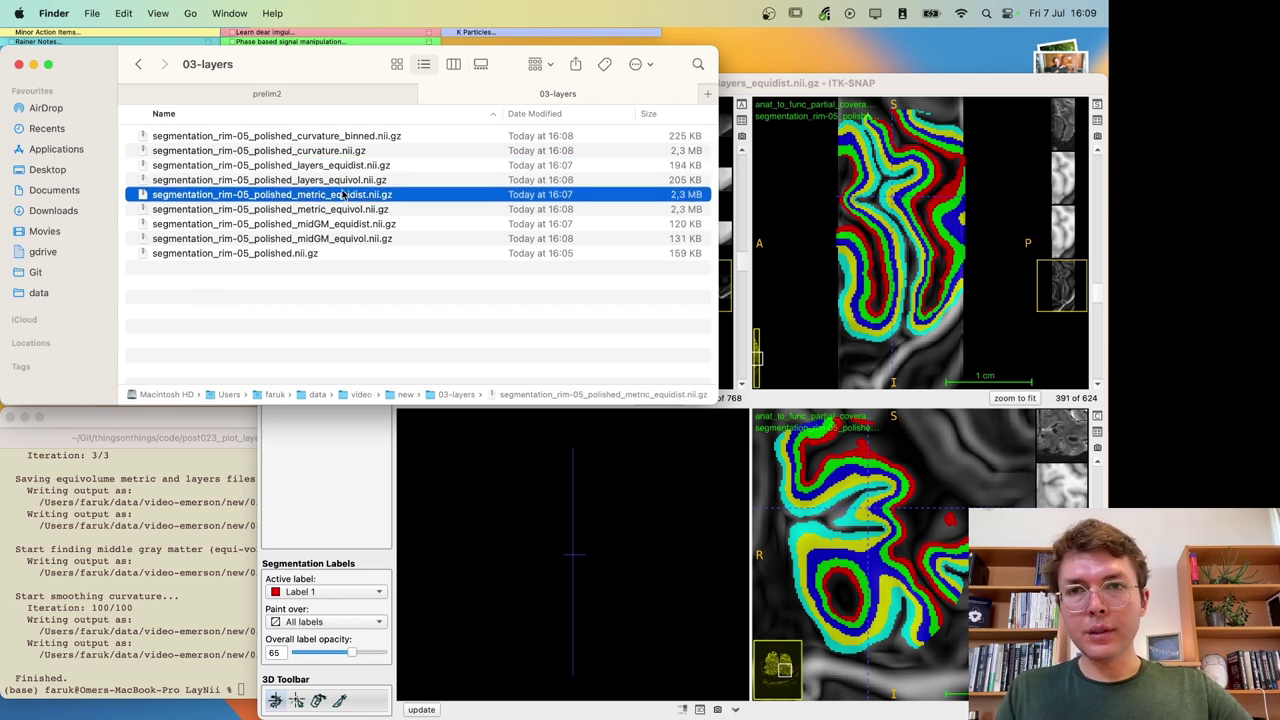
click(315, 184)
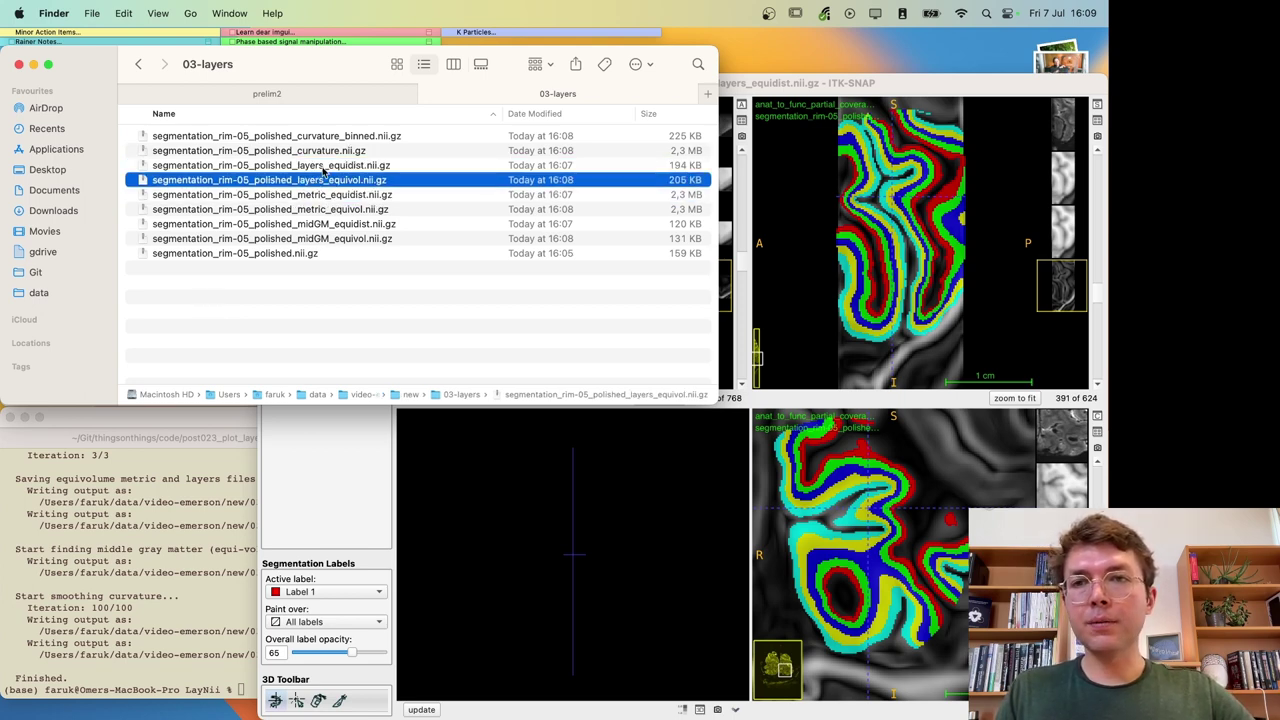
click(321, 168)
click(310, 200)
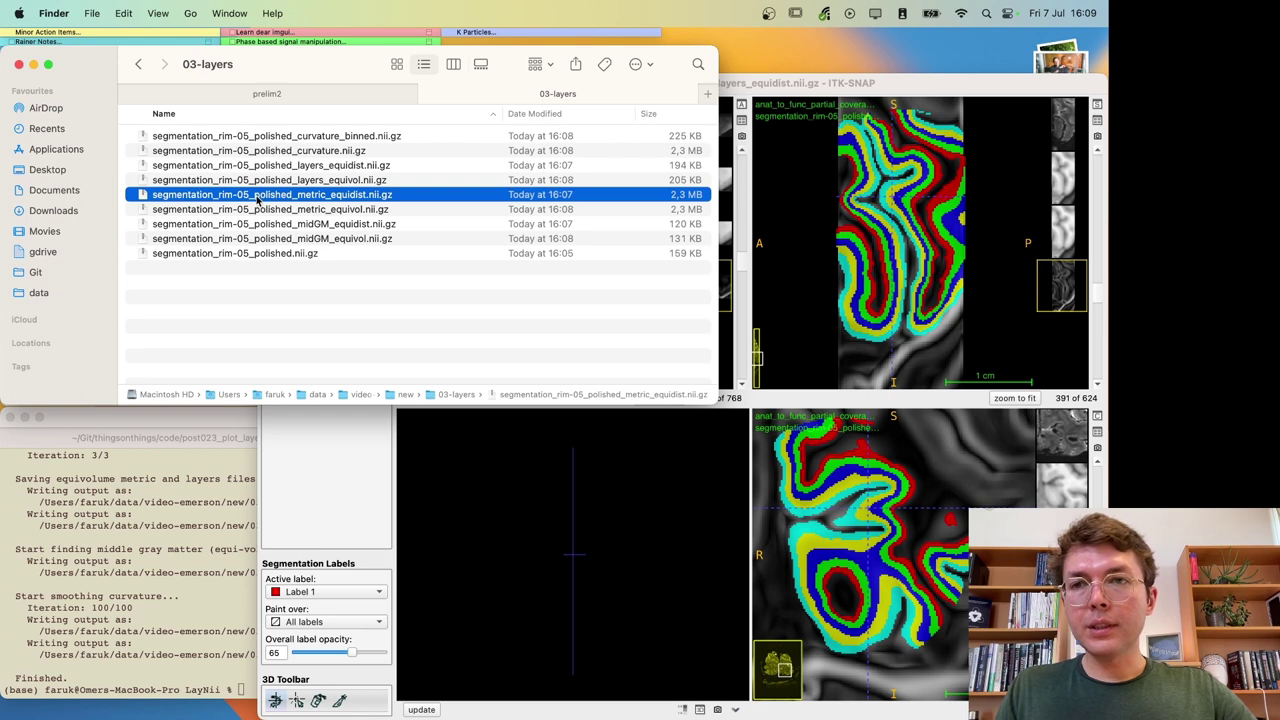
drag(257, 200, 870, 250)
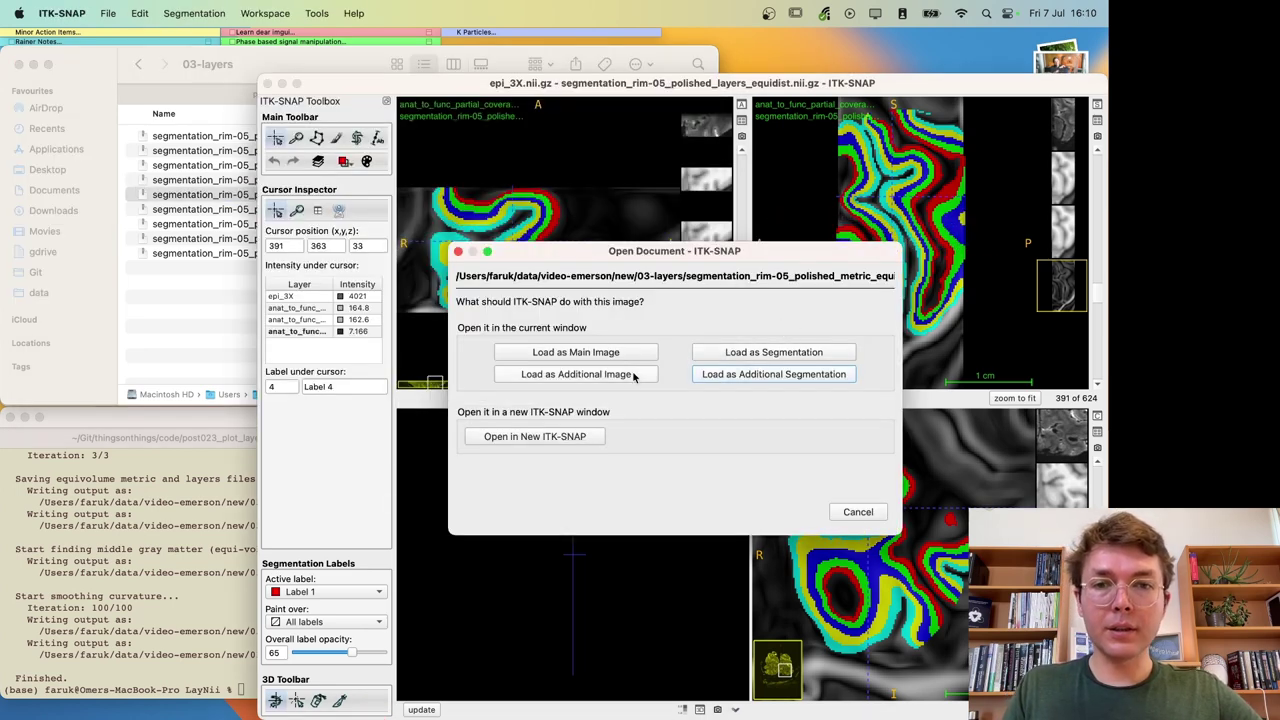
click(617, 374)
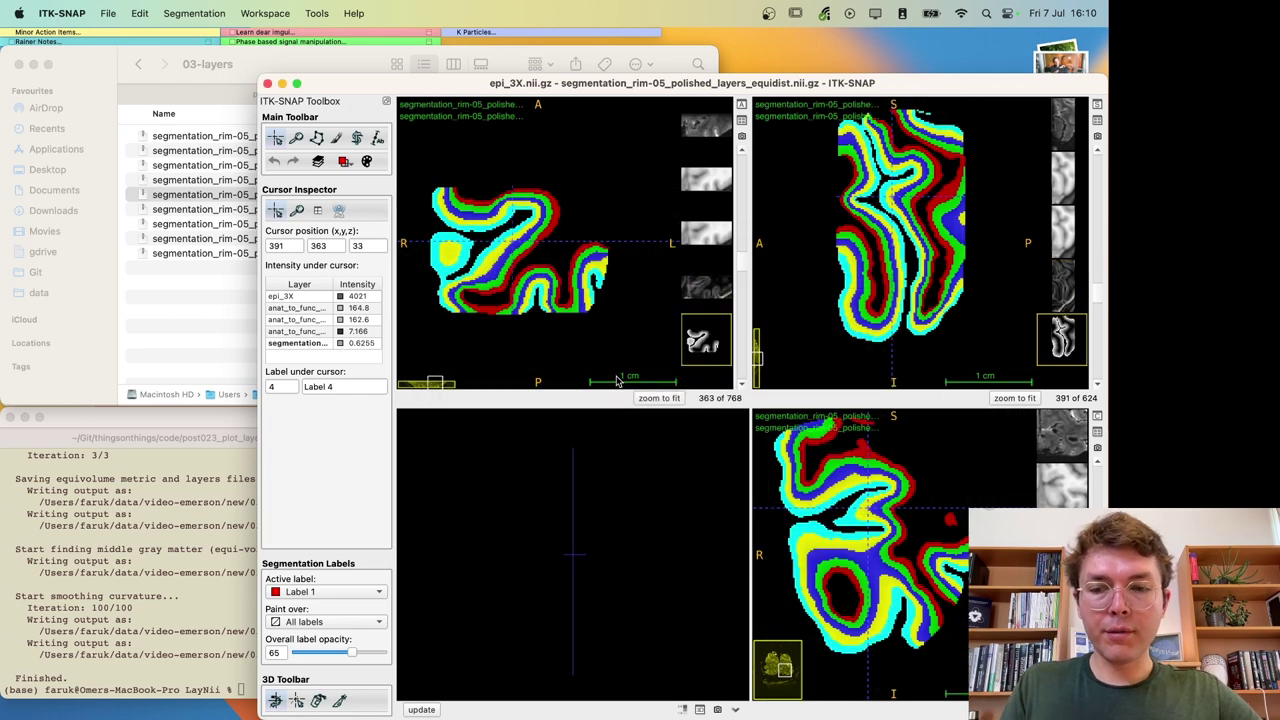
Step: Hide the segmentation overlay and inspect the equidistant metric image across y slices, ending at 399, 361, 18
key(s)
scroll(505, 250, up, 3)
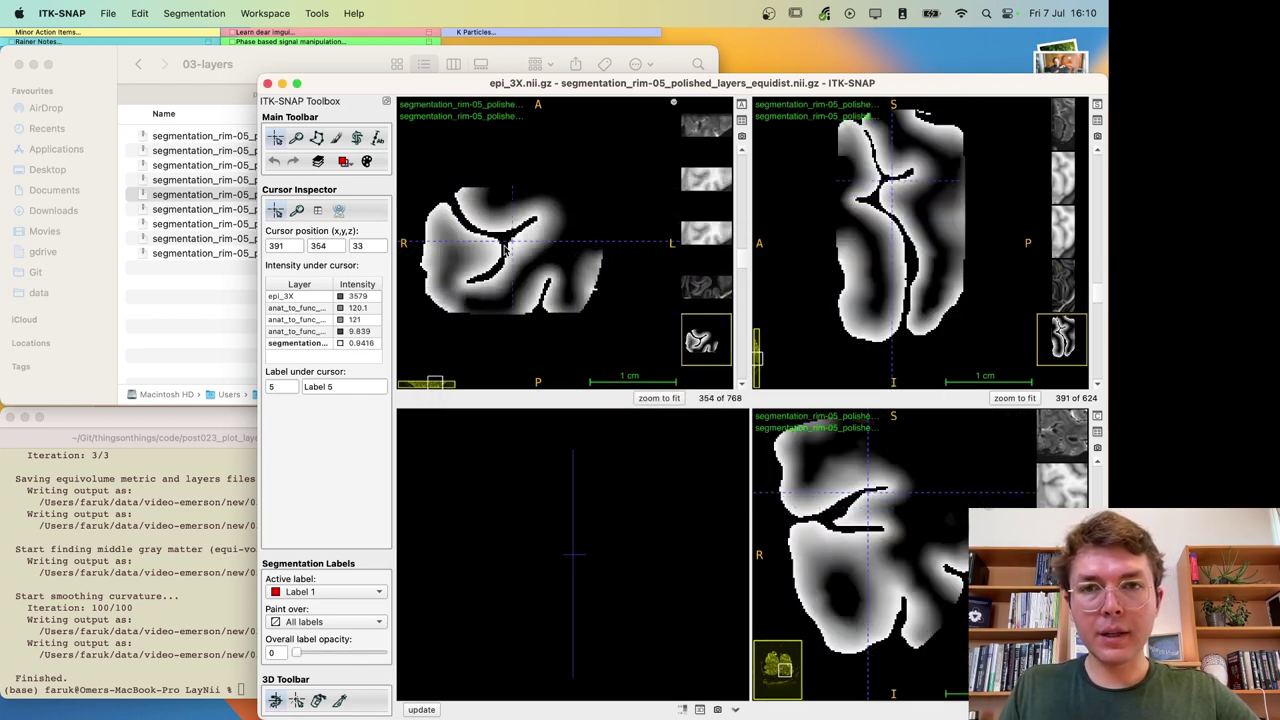
scroll(505, 250, down, 2)
mouse_move(508, 248)
mouse_down()
mouse_move(532, 236)
mouse_move(528, 206)
mouse_move(540, 217)
mouse_move(509, 257)
mouse_up()
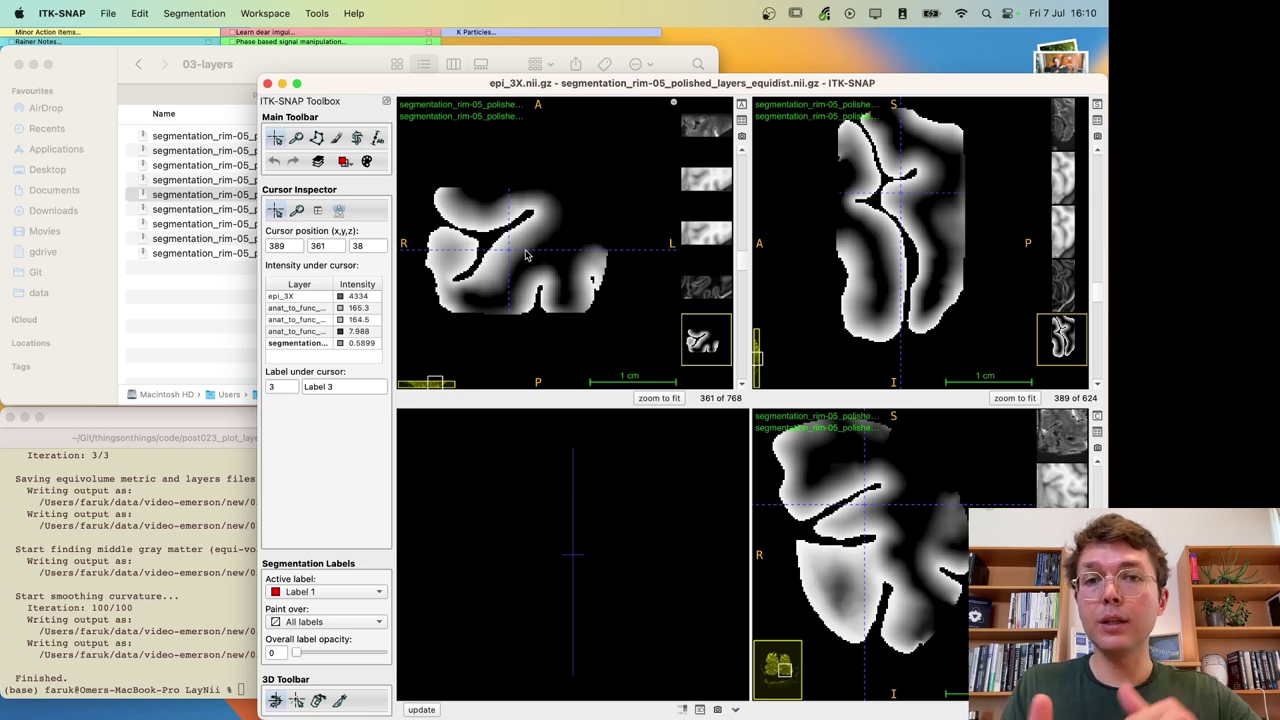
drag(527, 255, 528, 217)
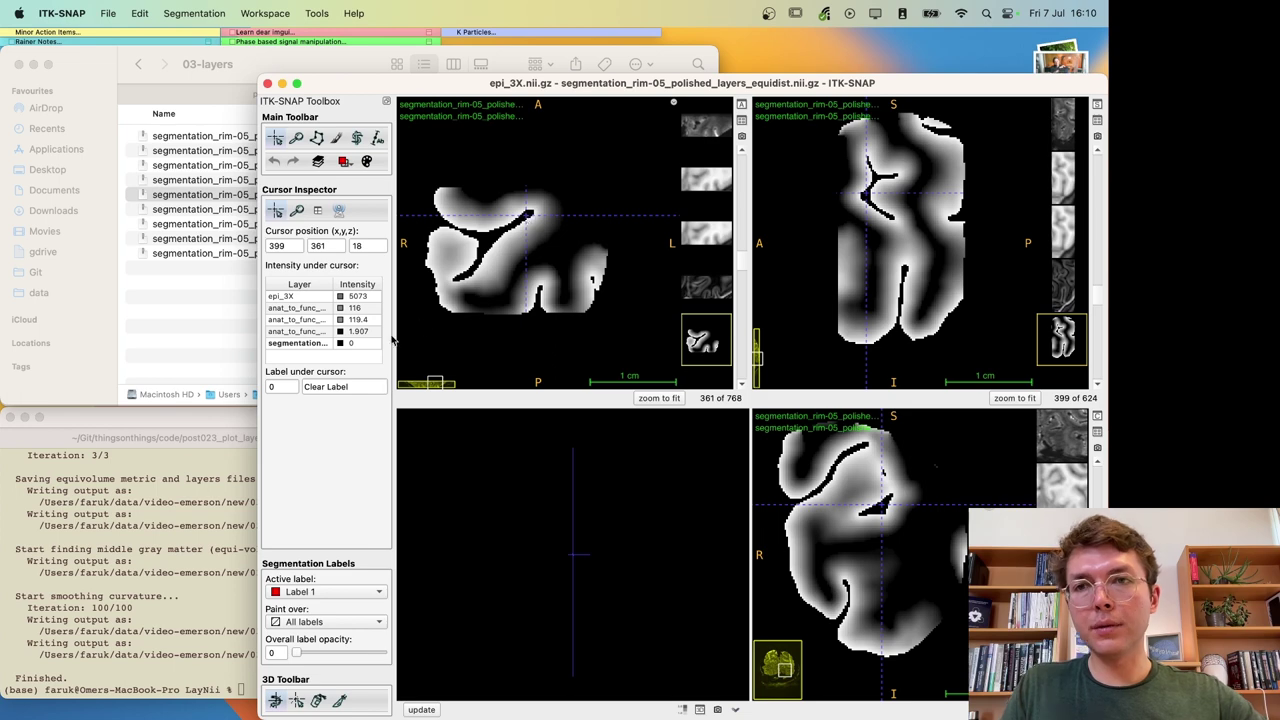
Step: Load segmentation_rim-05_polished_midGM_equidist.nii.gz into ITK-SNAP as the segmentation and show its overlay on epi_3X
click(232, 315)
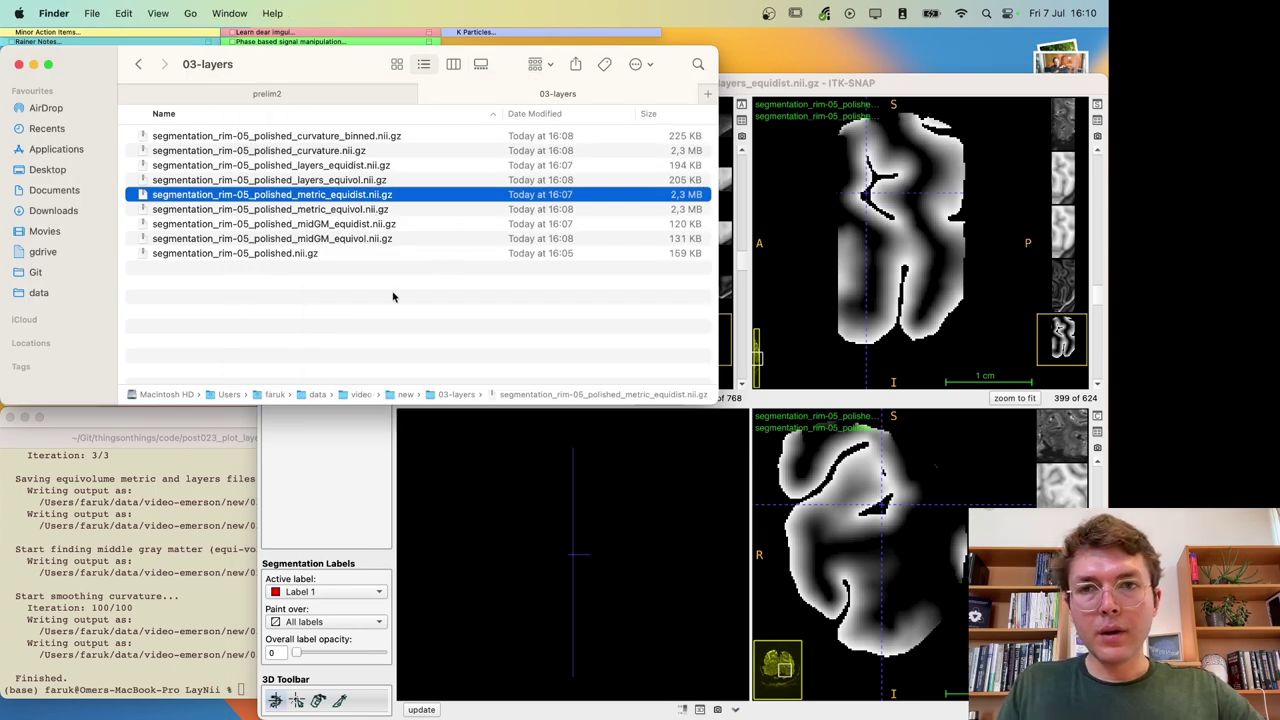
click(328, 226)
drag(322, 226, 900, 220)
click(773, 352)
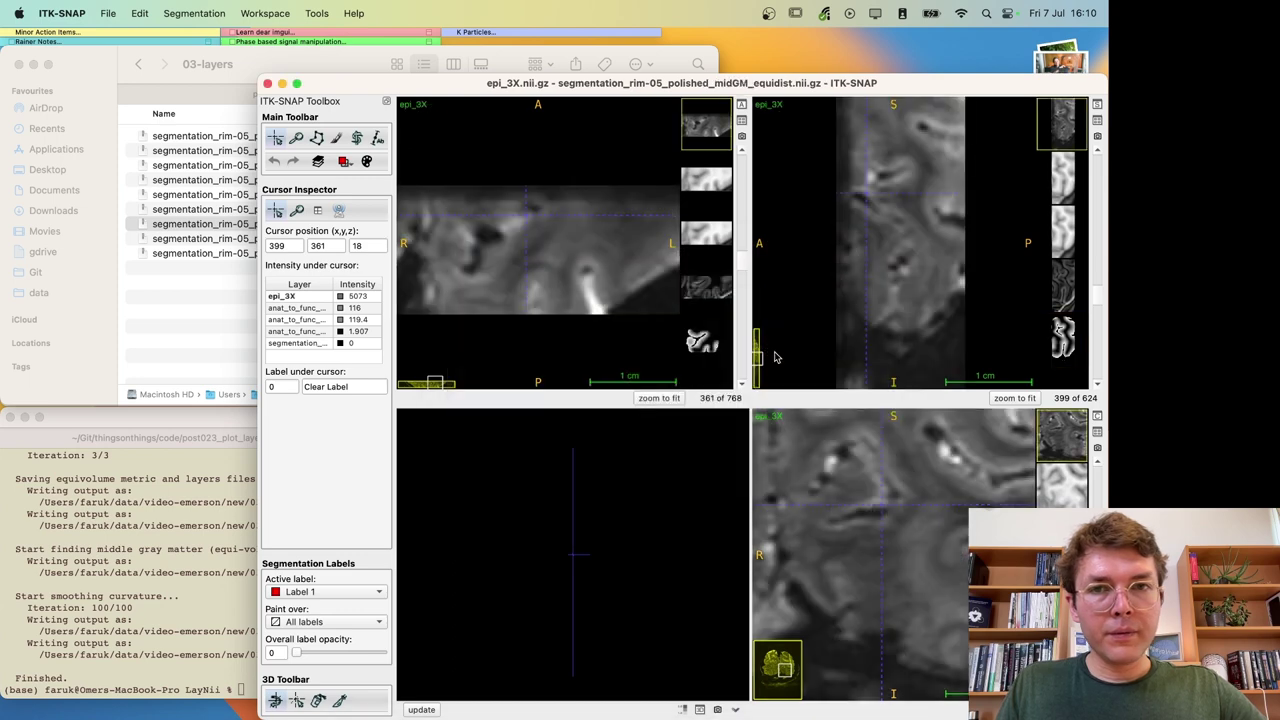
key(s)
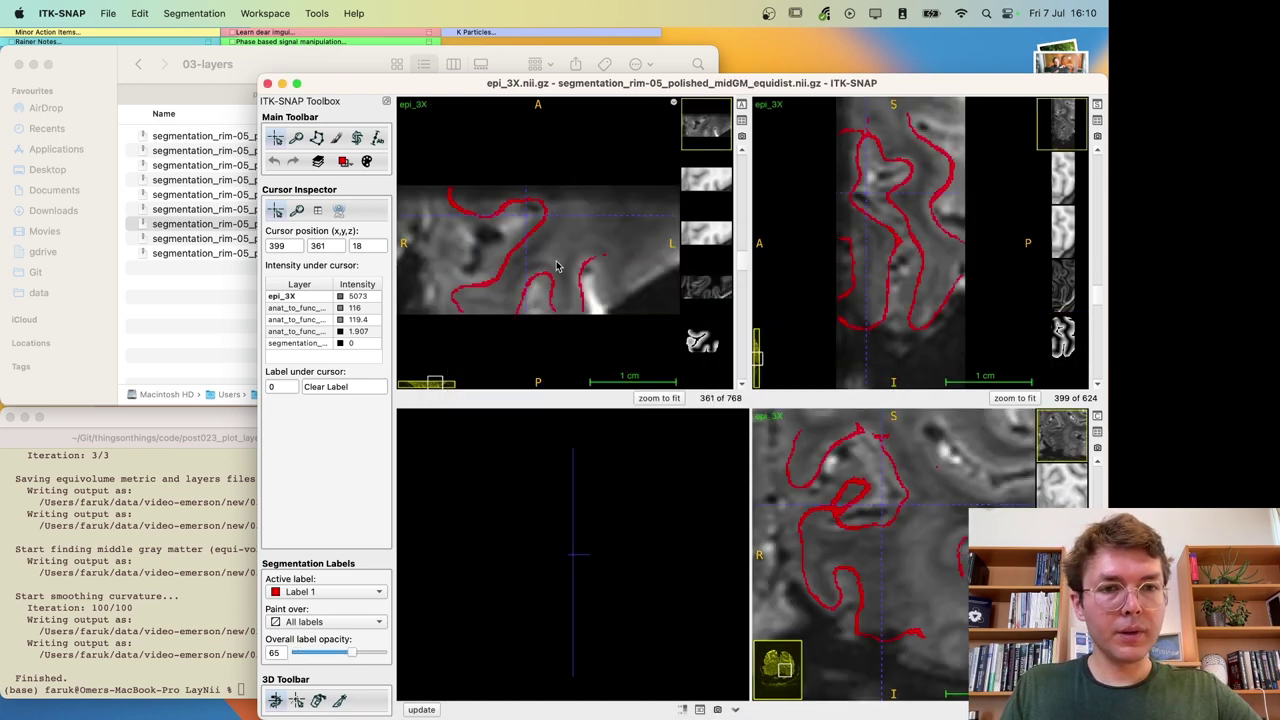
Step: Load segmentation_rim-05_polished_curvature_binned.nii.gz into ITK-SNAP as the segmentation and inspect the curvature bins at 382, 368, 28
click(179, 291)
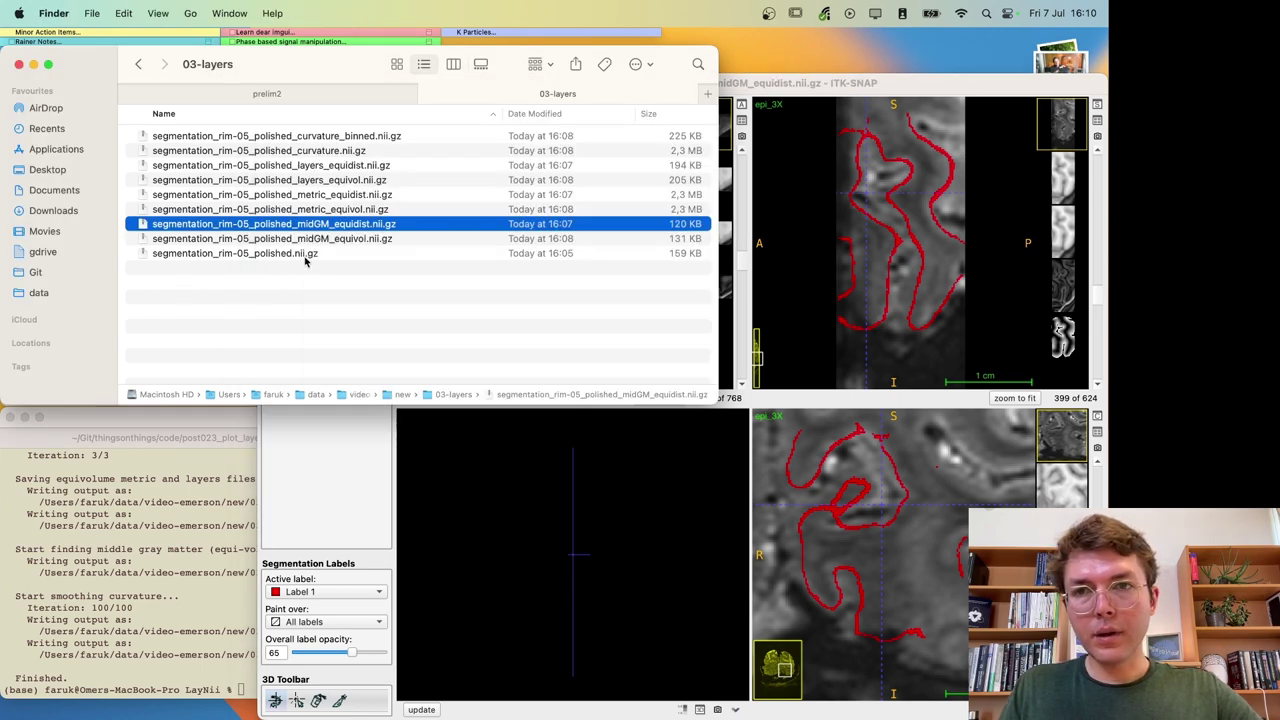
click(362, 143)
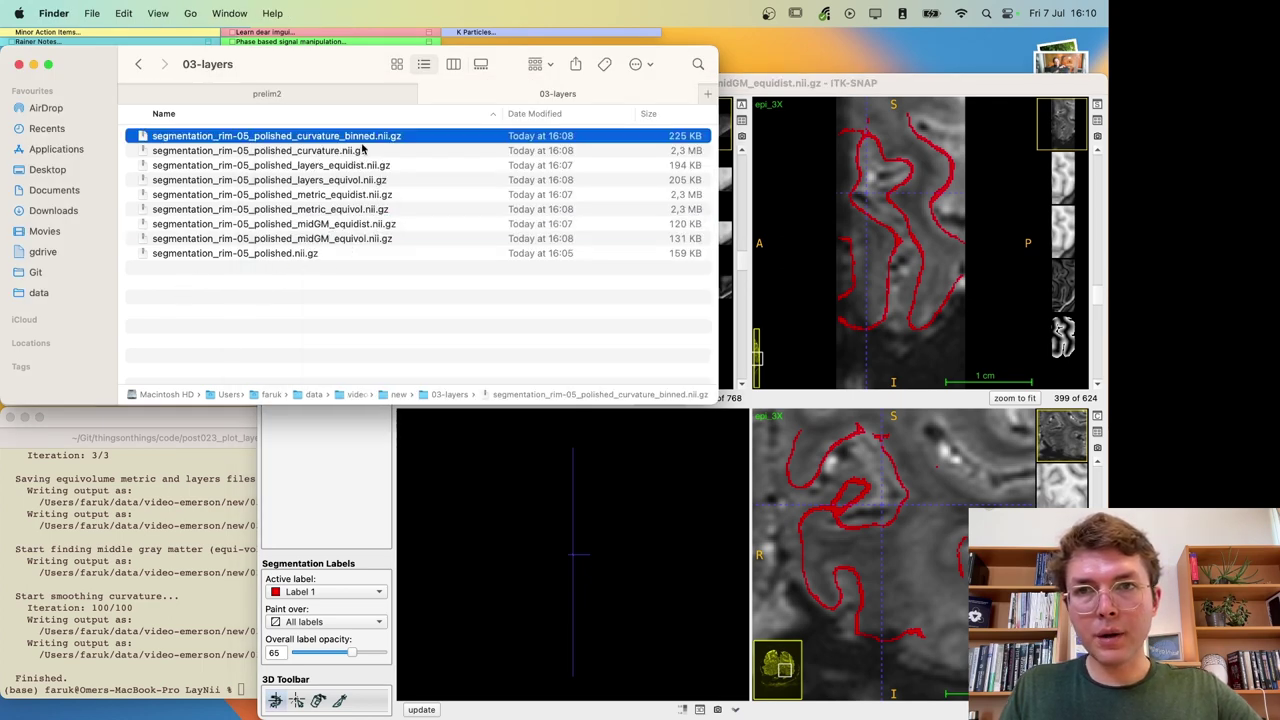
drag(298, 140, 840, 250)
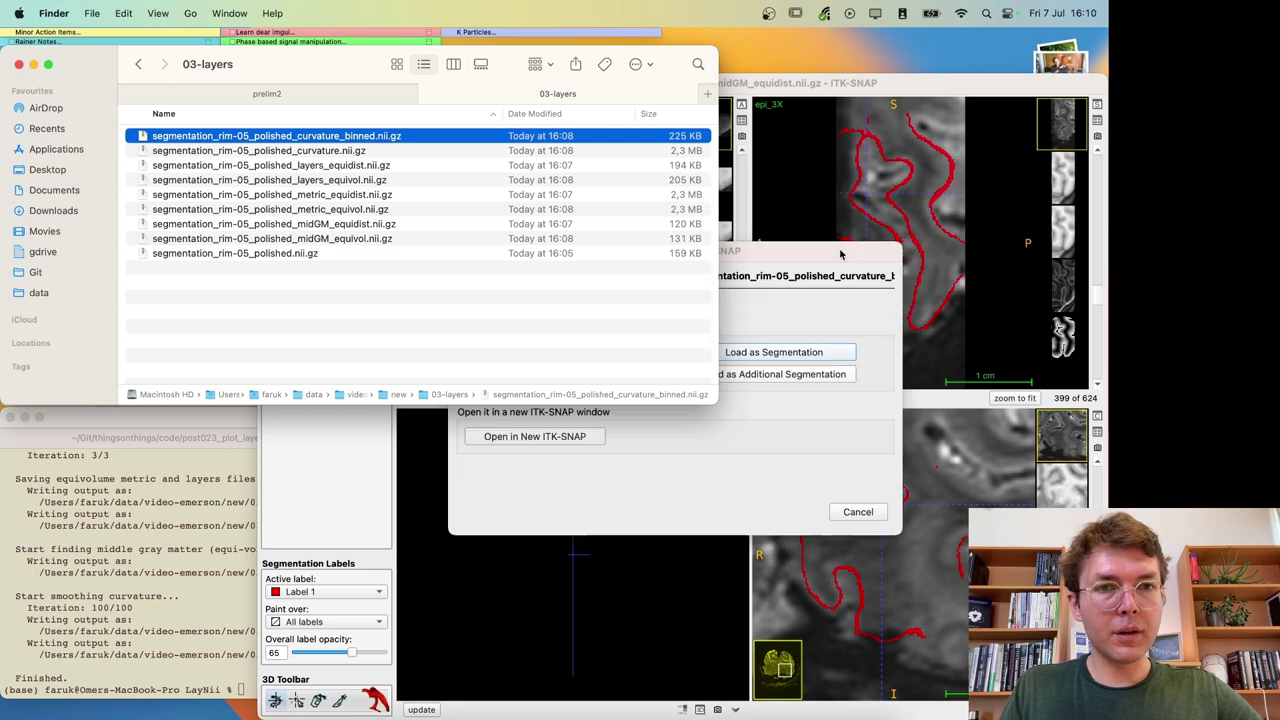
click(767, 353)
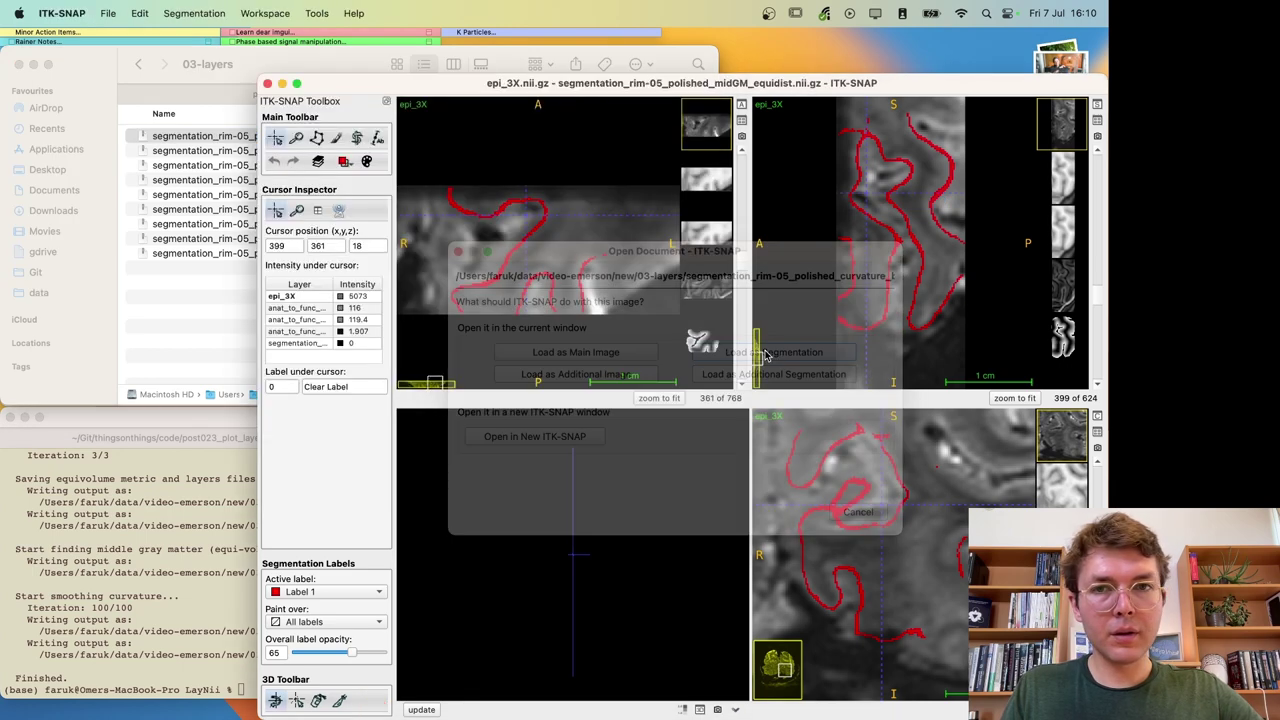
scroll(575, 285, up, 15)
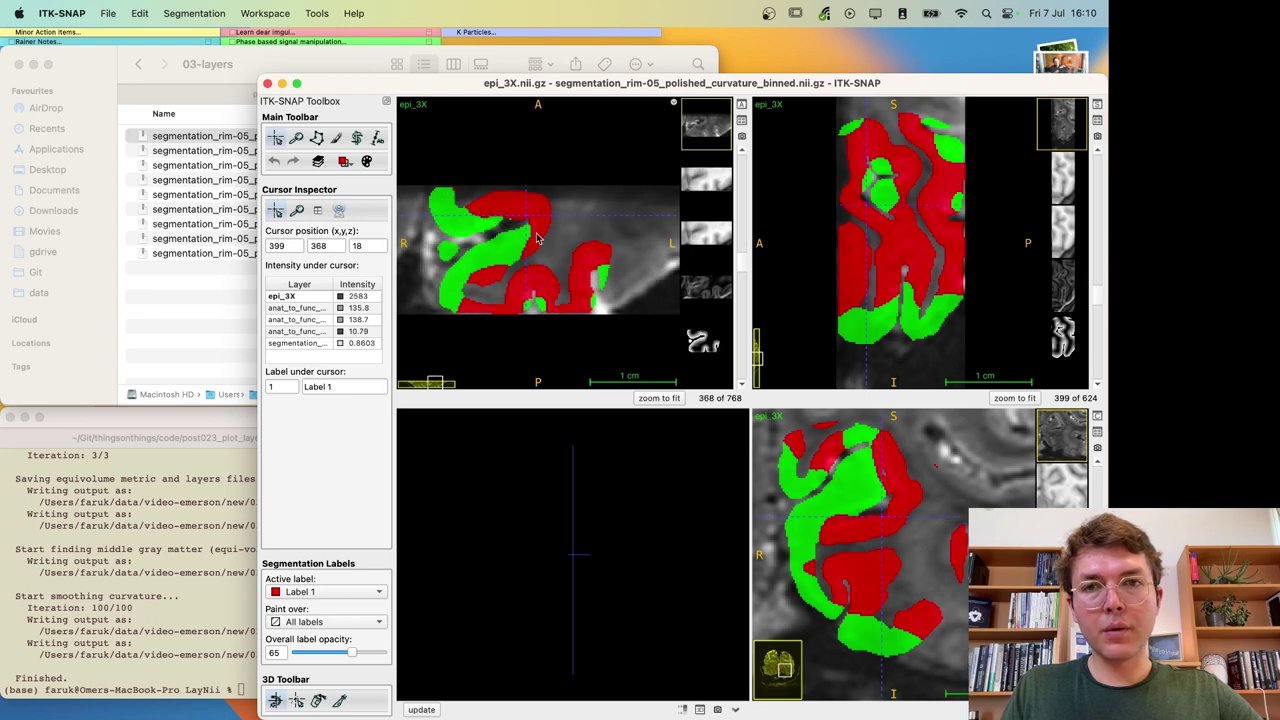
drag(537, 238, 497, 236)
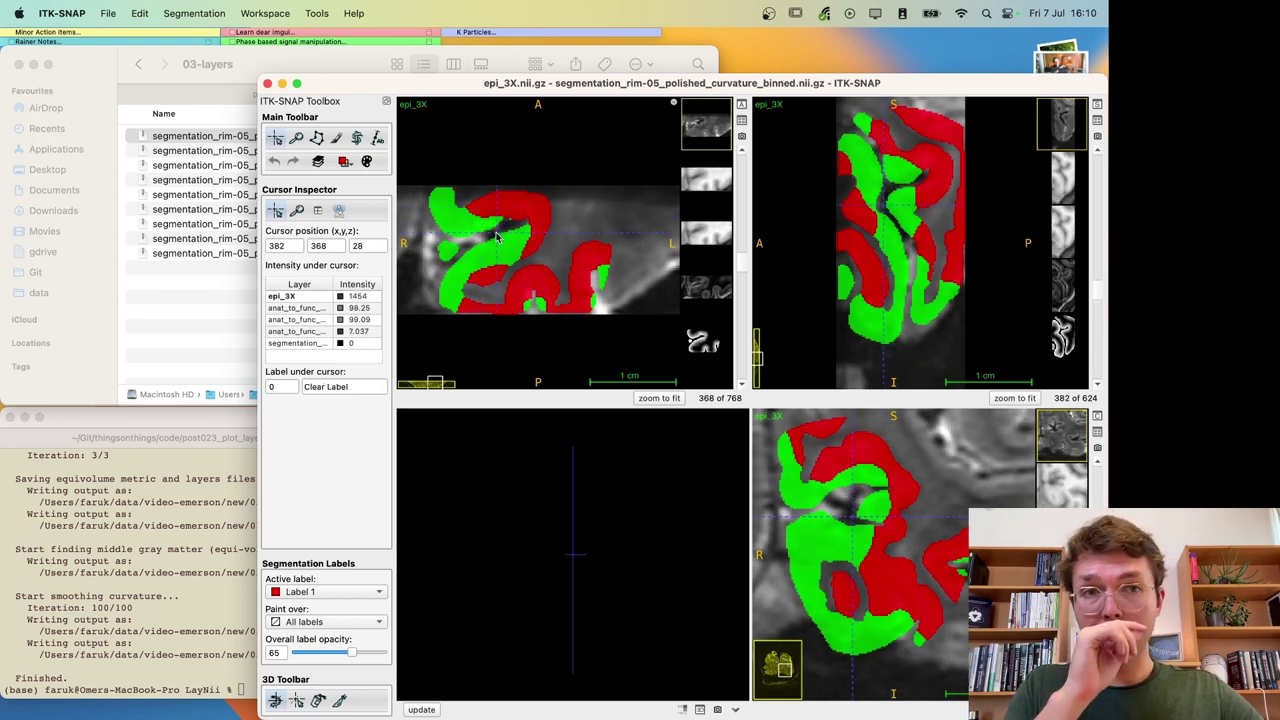
Step: Hide the curvature overlay and inspect the third image's anatomy across slices, finishing at 430, 366, 39
key(s)
click(195, 314)
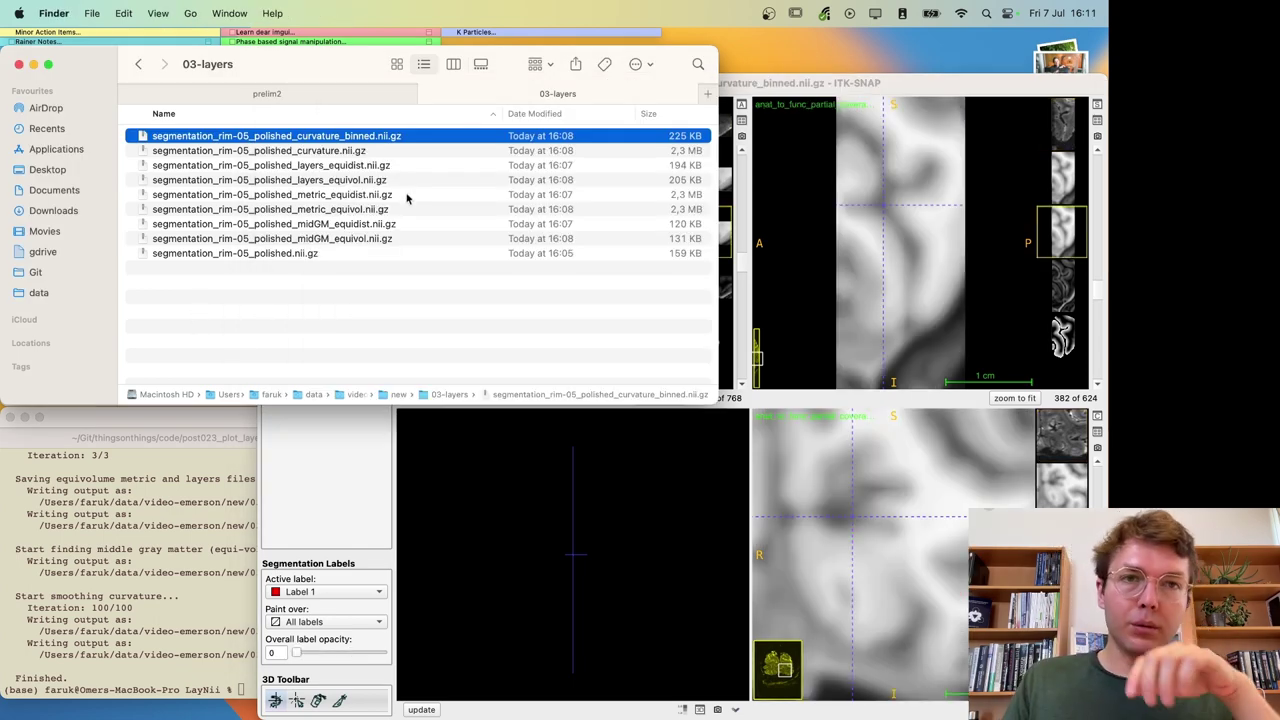
click(909, 186)
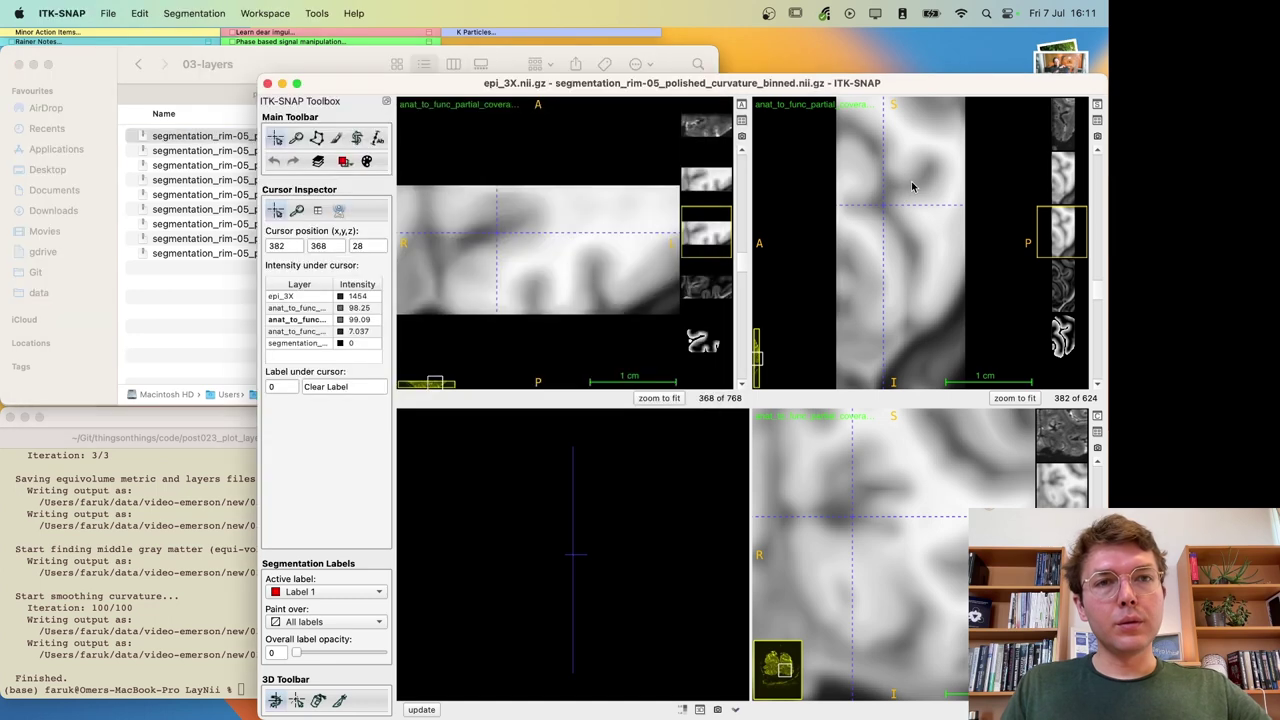
drag(912, 184, 931, 164)
click(581, 254)
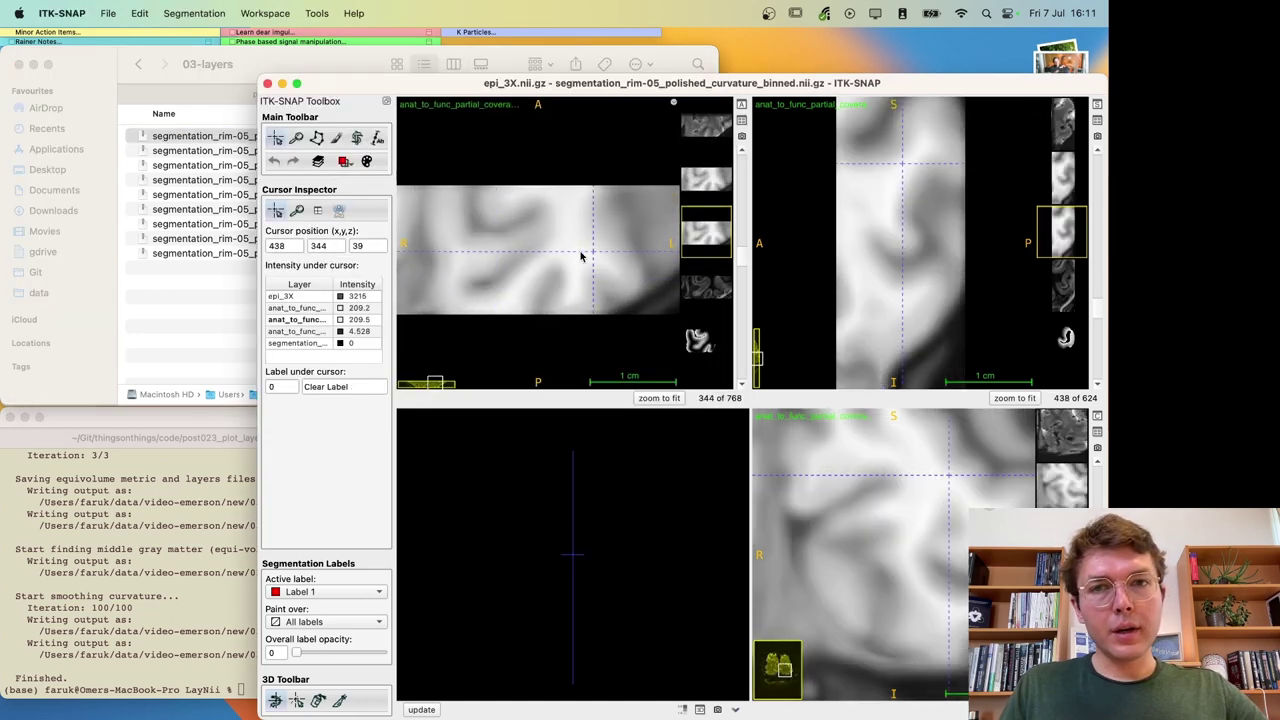
scroll(580, 257, down, 2)
scroll(584, 253, up, 10)
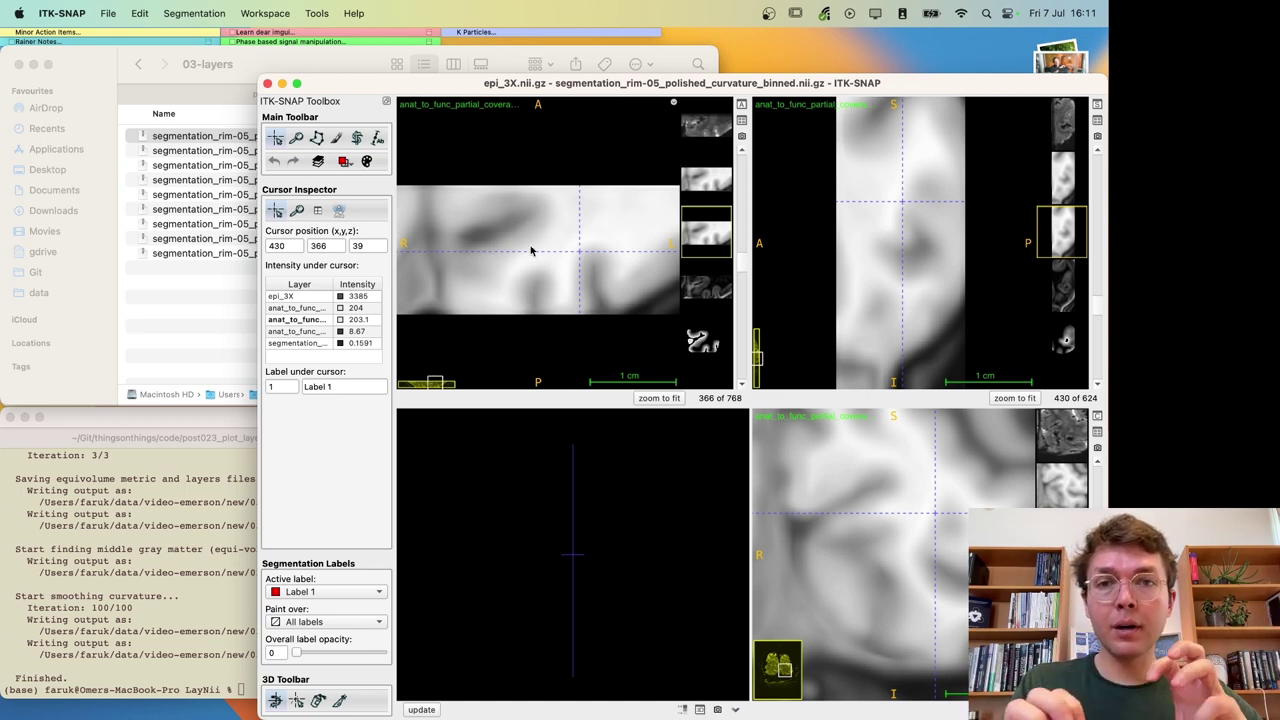
Step: Reload segmentation_rim-05_polished_midGM_equidist.nii.gz as the segmentation and inspect the middle gray matter at 407, 366, 18
click(216, 295)
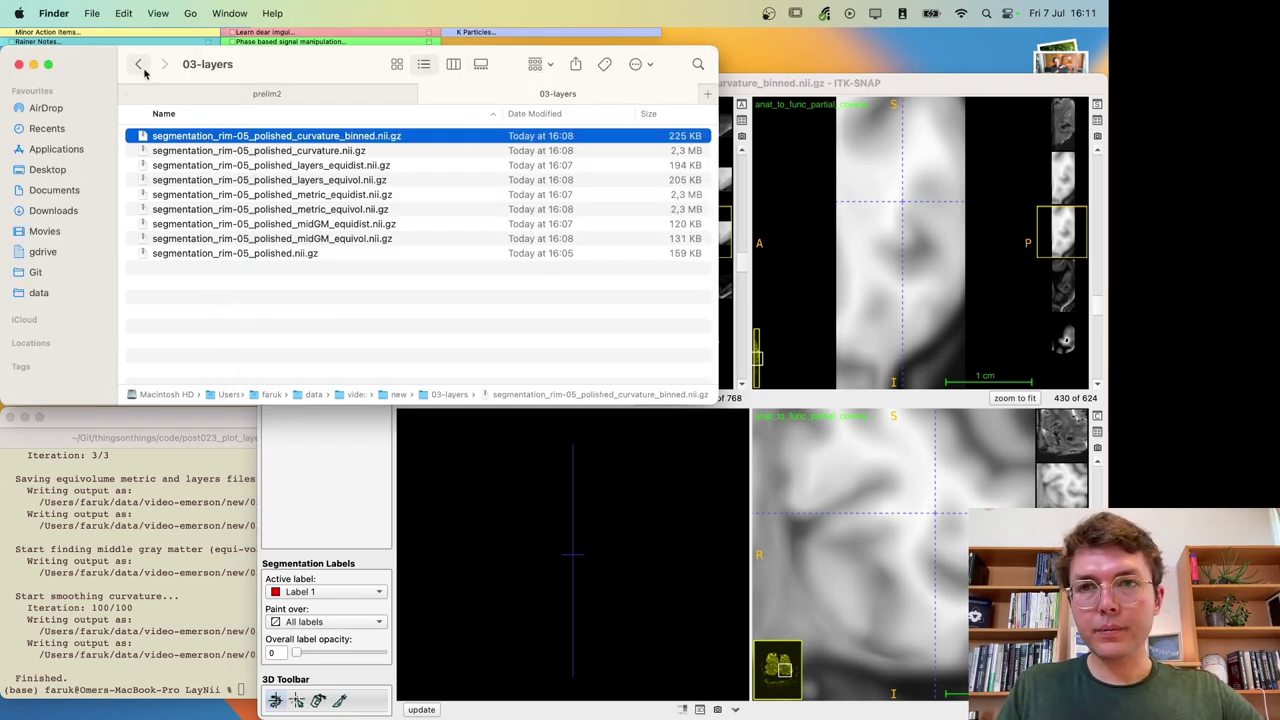
click(334, 224)
drag(288, 230, 805, 250)
click(774, 352)
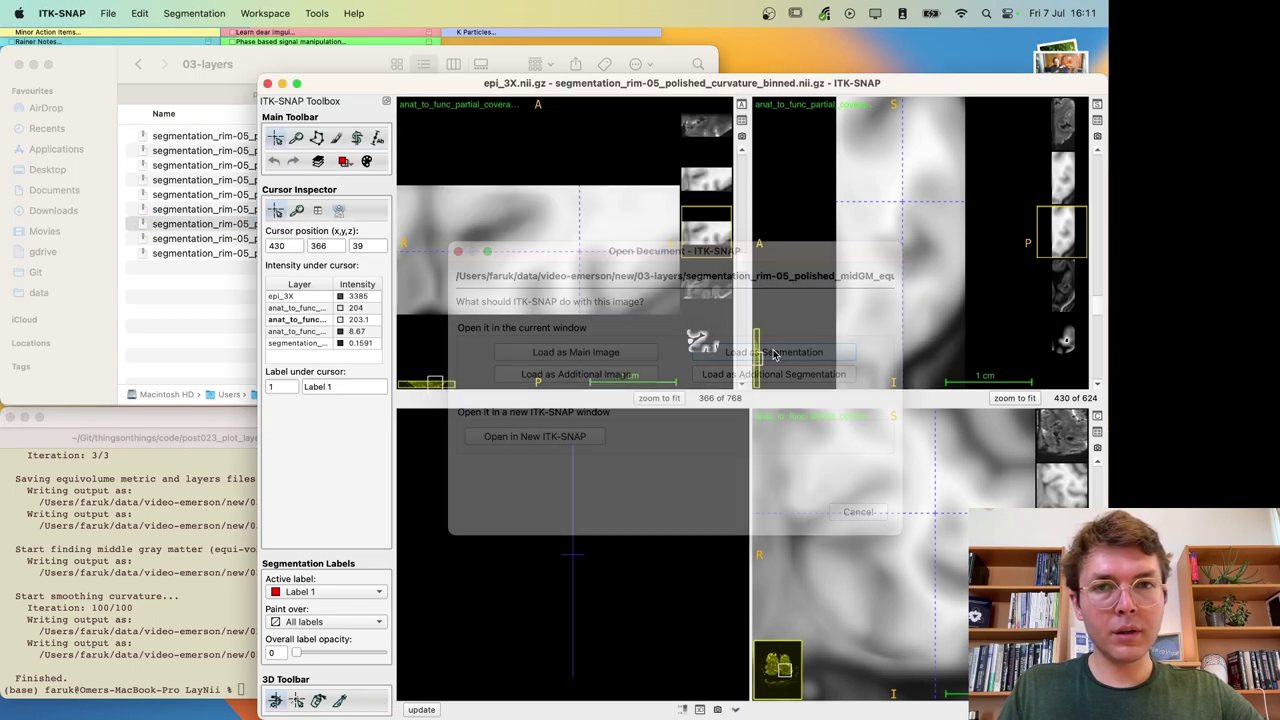
drag(538, 228, 538, 222)
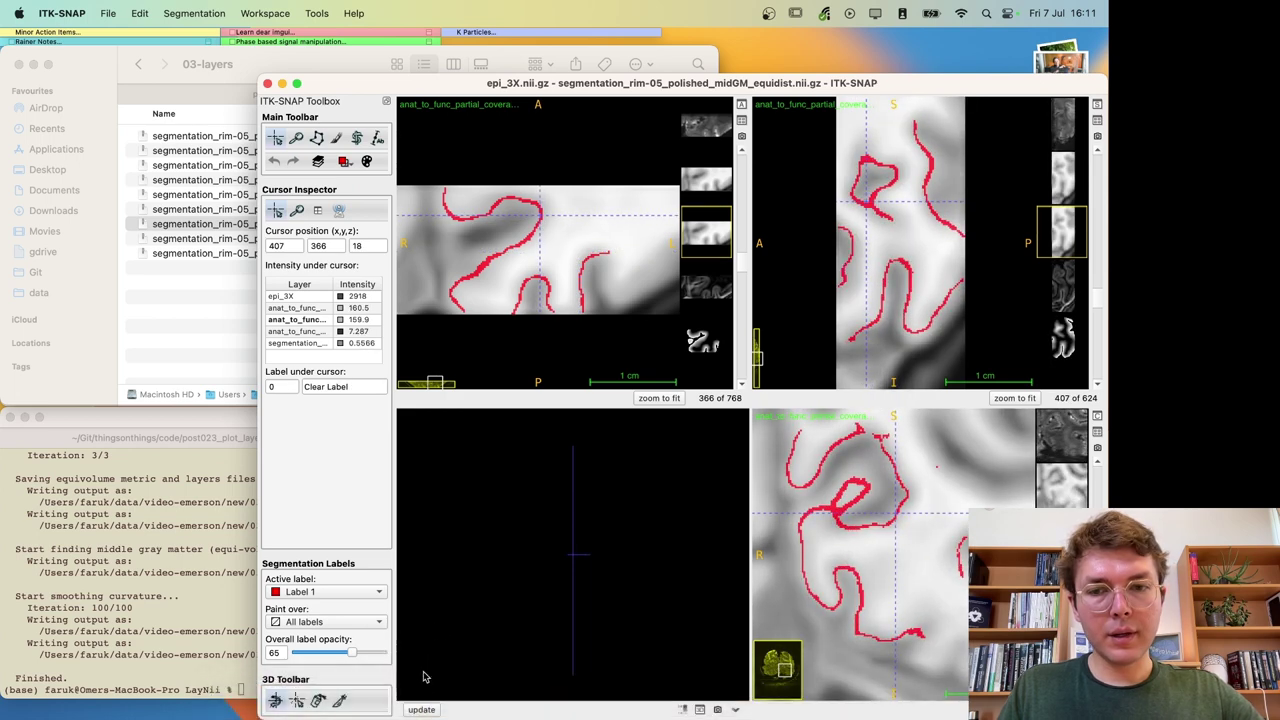
Step: Render the middle gray matter segmentation in 3D and pick a point on its surface at 399, 362, 30
click(421, 709)
drag(551, 643, 590, 630)
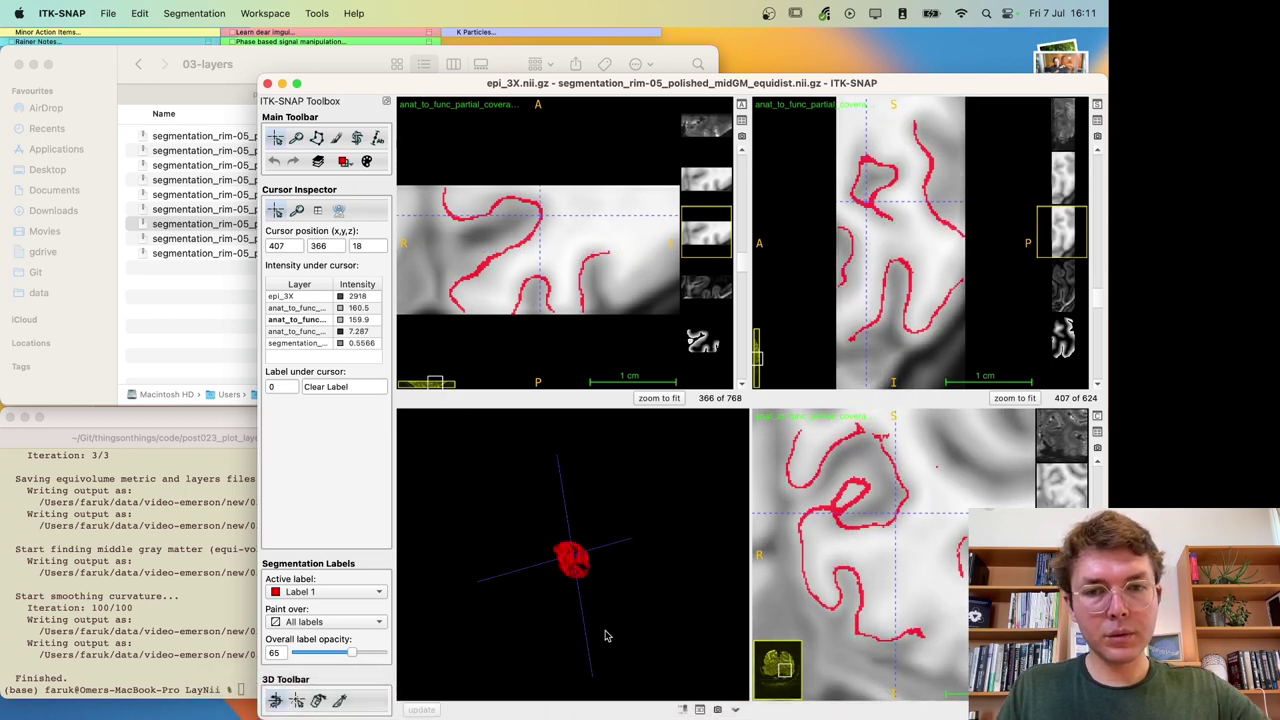
scroll(601, 547, up, 3)
drag(680, 543, 766, 628)
drag(448, 612, 556, 581)
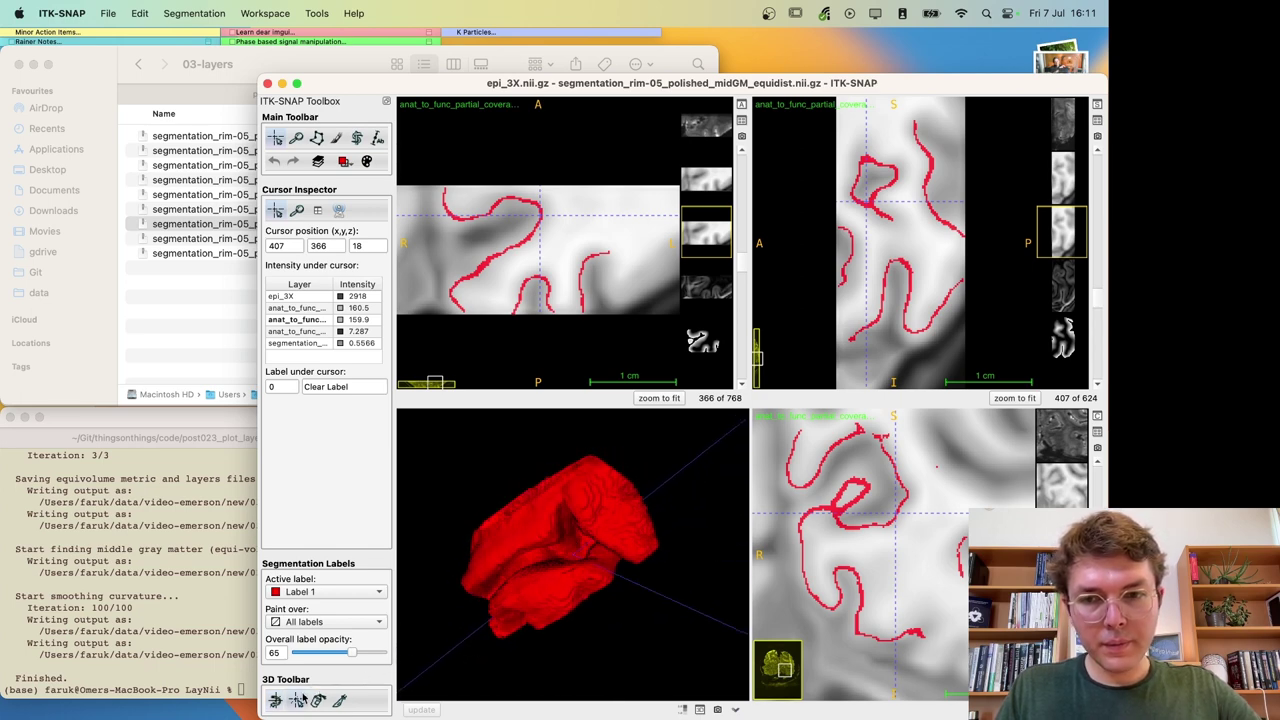
click(581, 544)
click(571, 550)
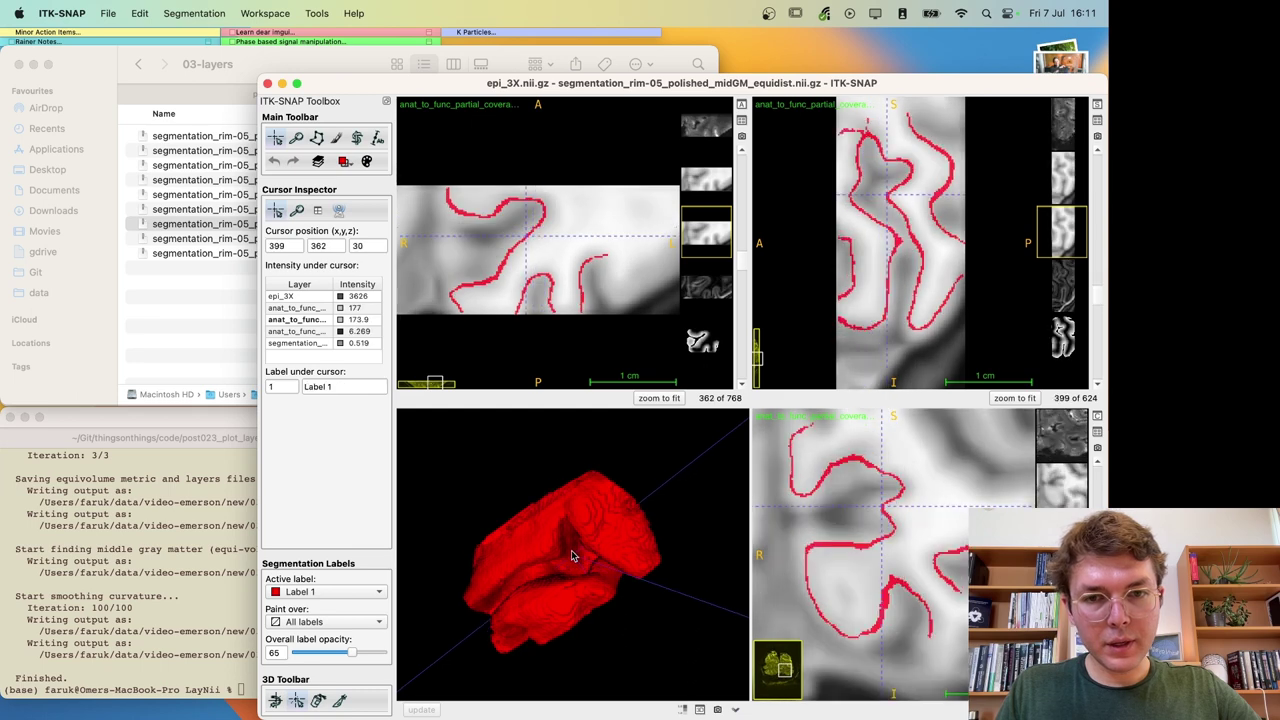
Step: Pick a point on the 3D middle gray matter surface at 404, 367, 25
mouse_move(625, 651)
mouse_down()
mouse_move(609, 589)
mouse_move(606, 634)
mouse_move(641, 641)
mouse_move(603, 655)
mouse_up()
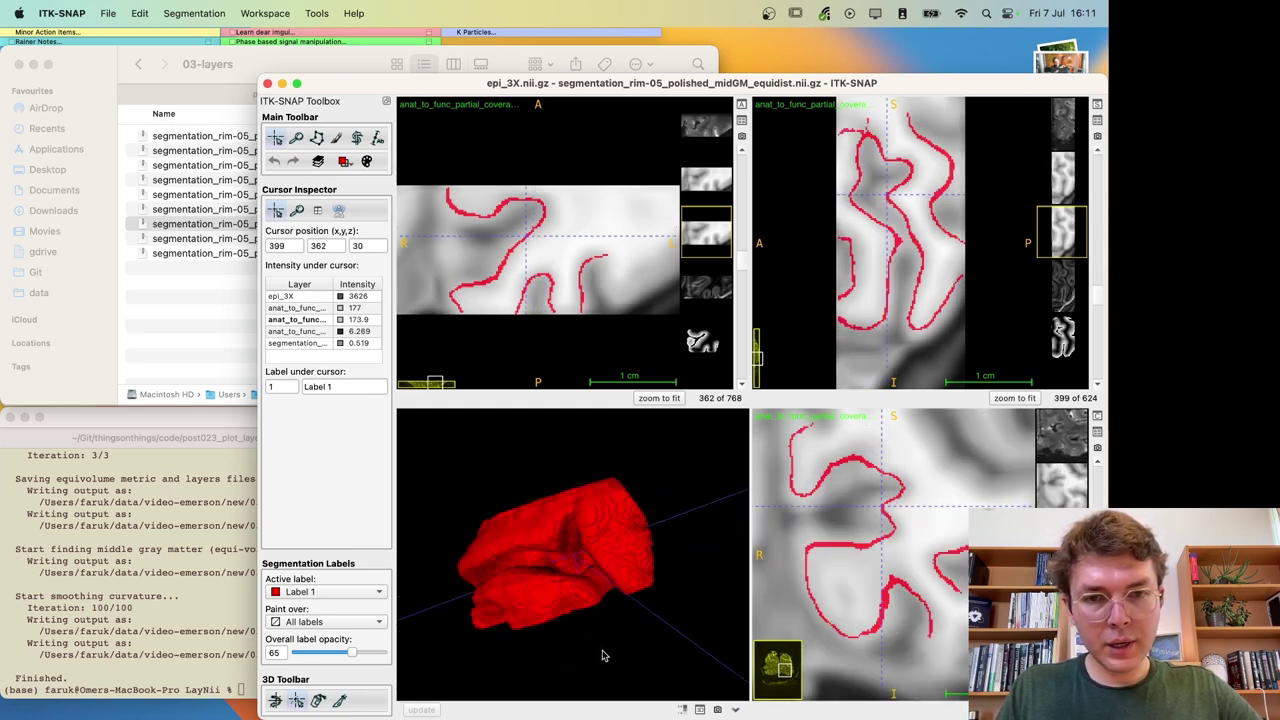
click(572, 570)
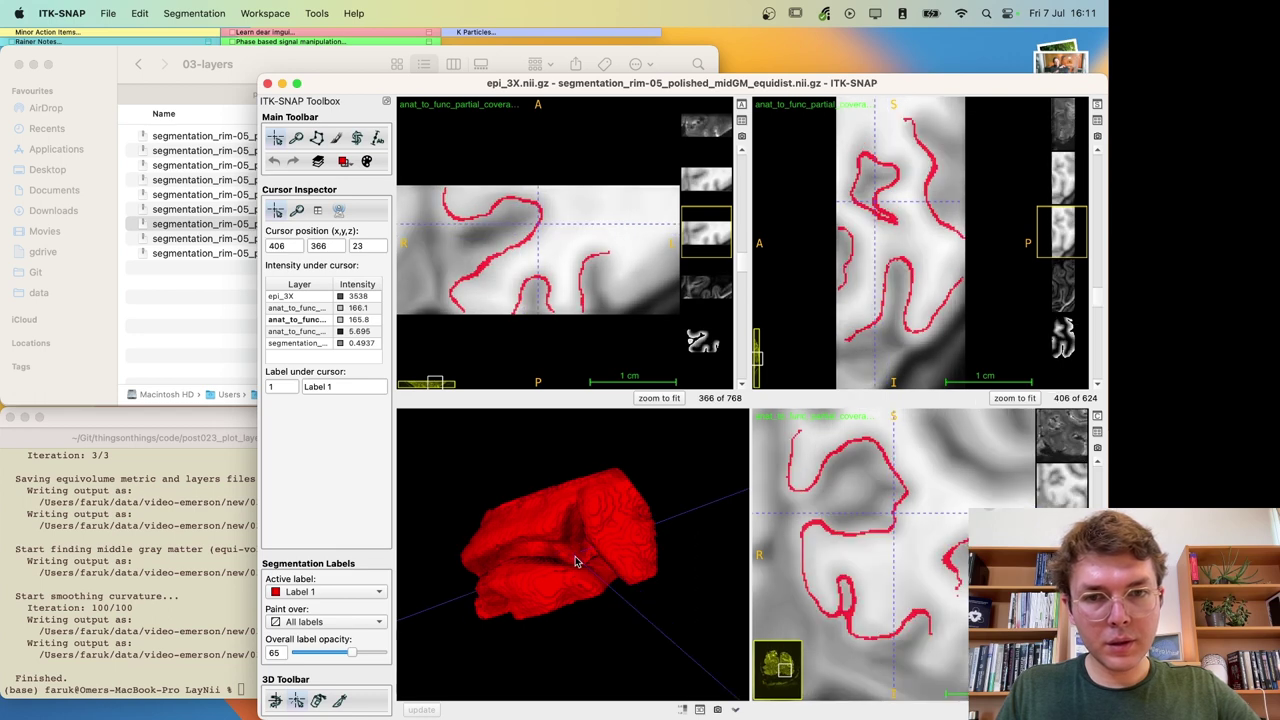
click(571, 553)
Step: Paint the middle gray matter voxel at the crosshair in the axial slice with Label 2, using a size 1 paintbrush
scroll(545, 243, up, 5)
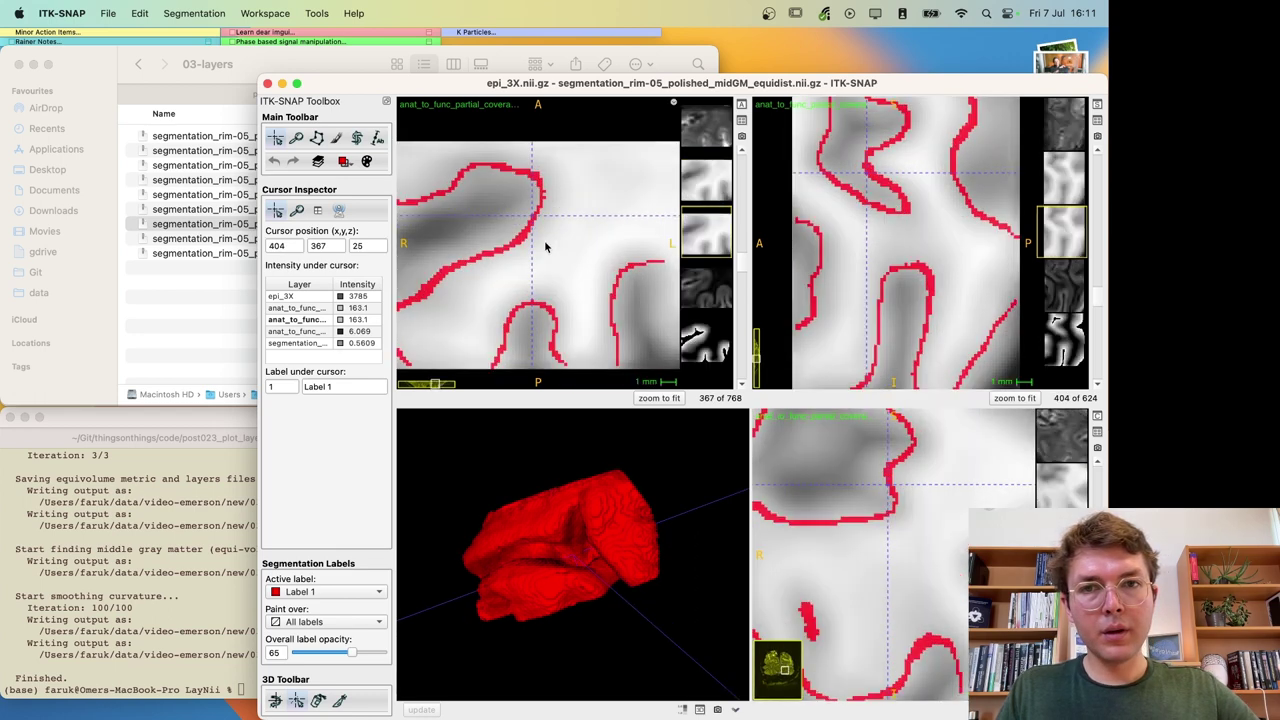
scroll(544, 240, up, 3)
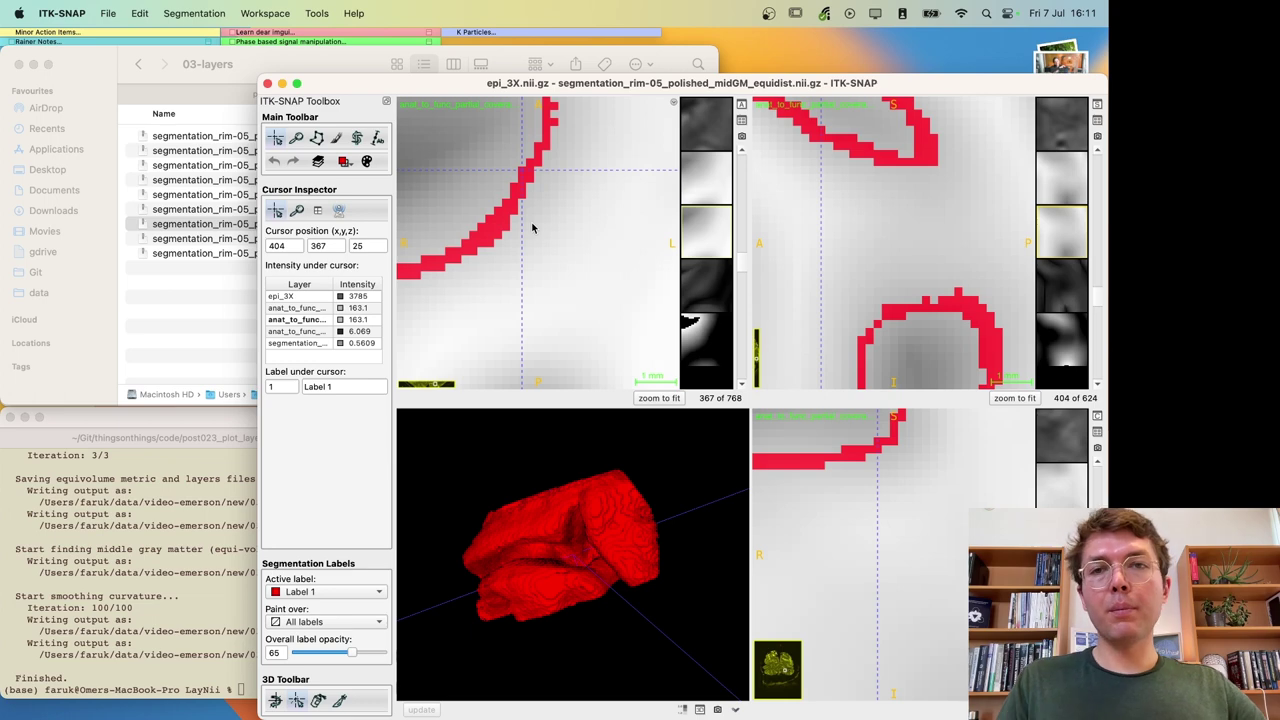
click(315, 16)
mouse_move(336, 68)
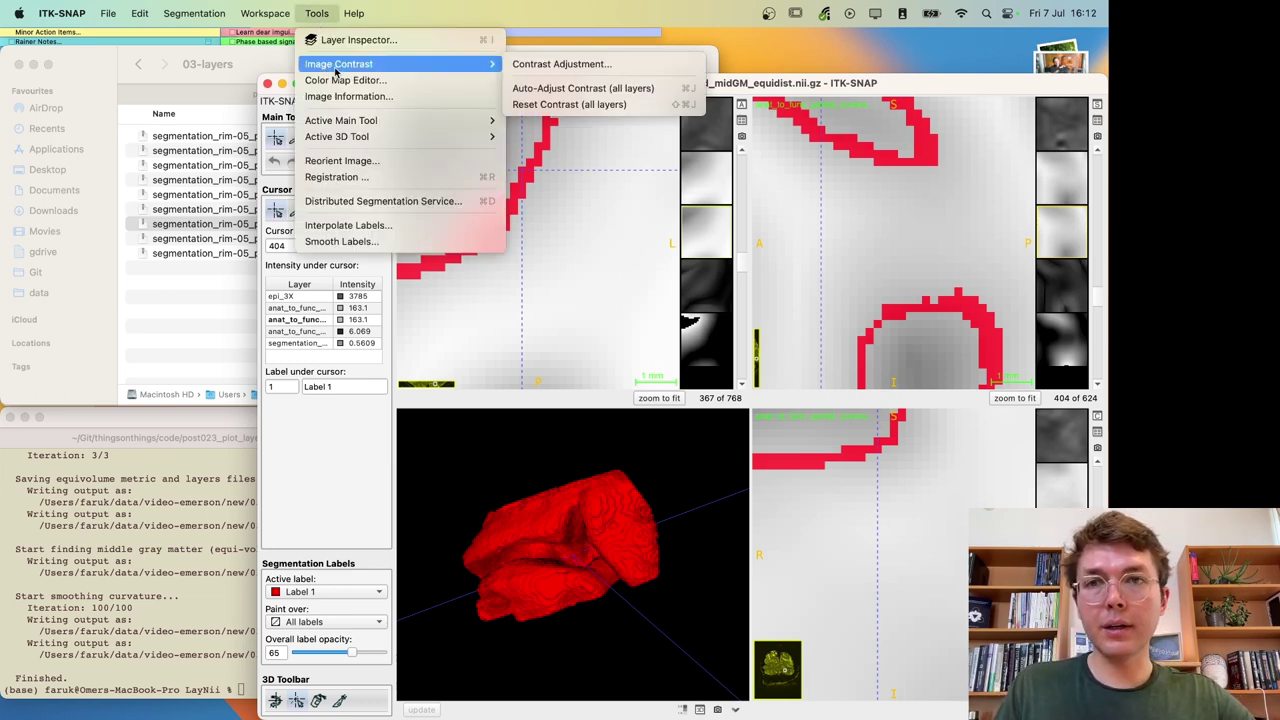
key(Escape)
click(337, 139)
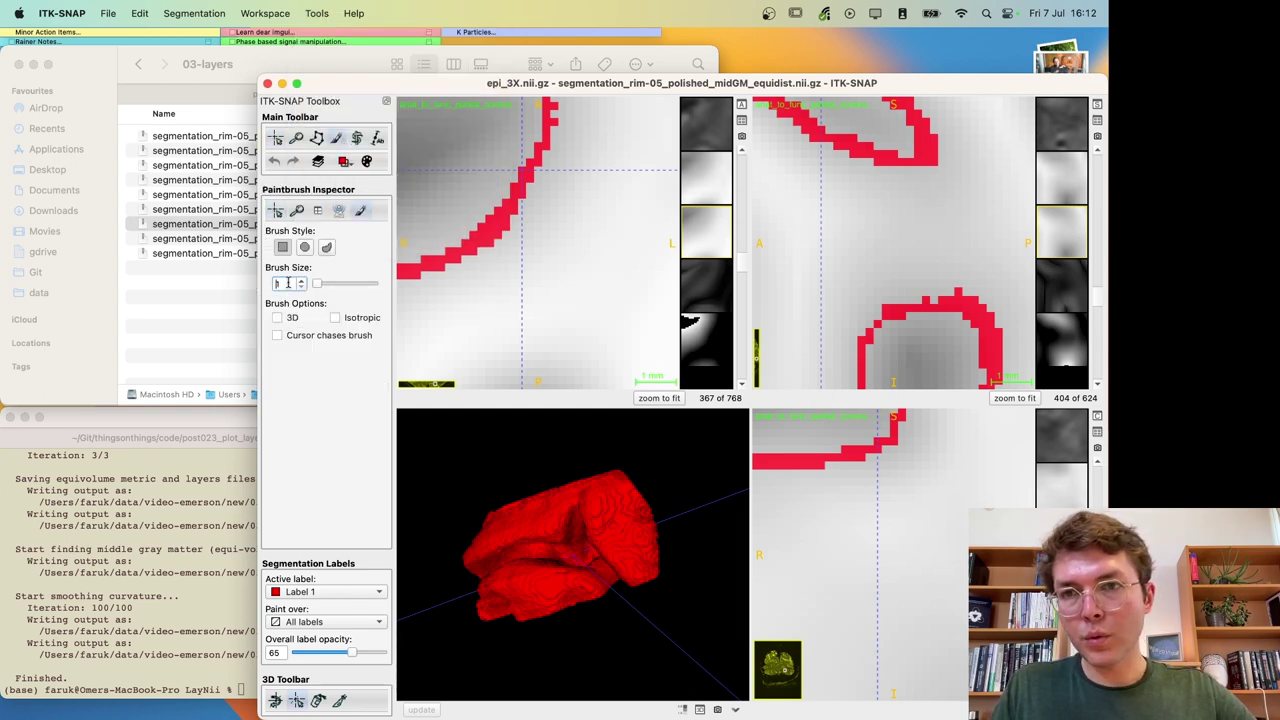
click(345, 162)
mouse_move(412, 182)
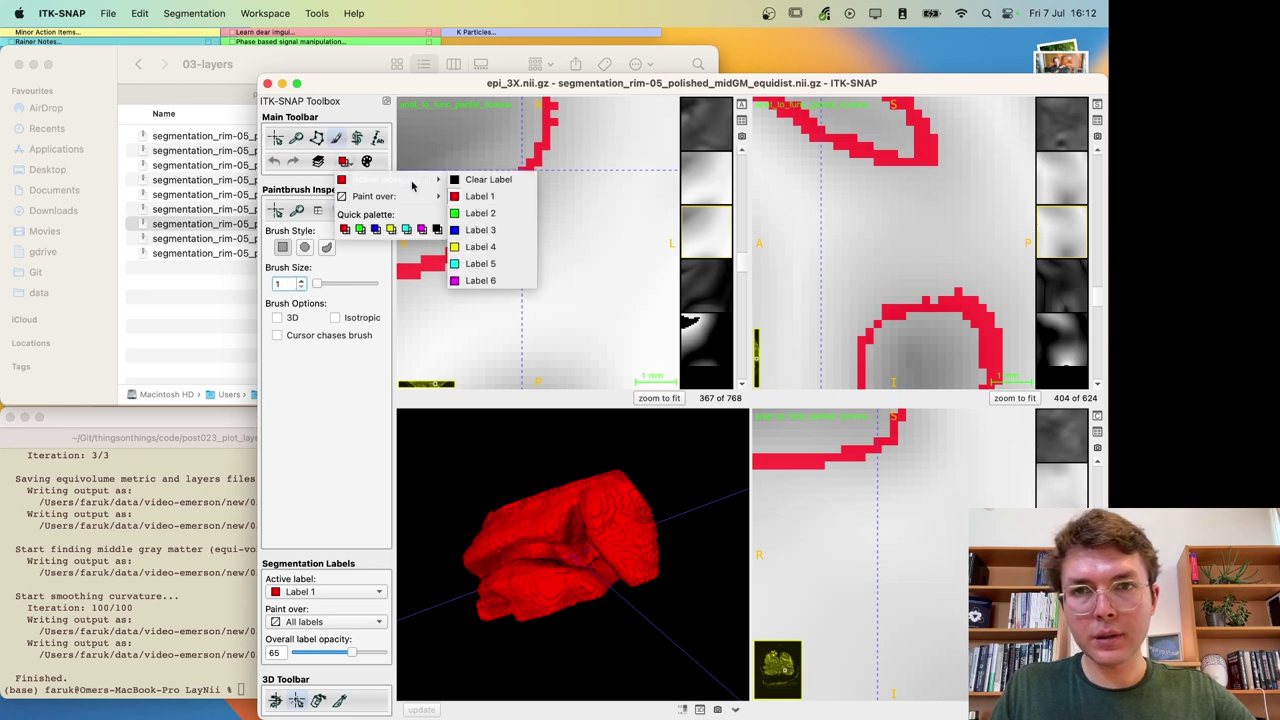
click(483, 216)
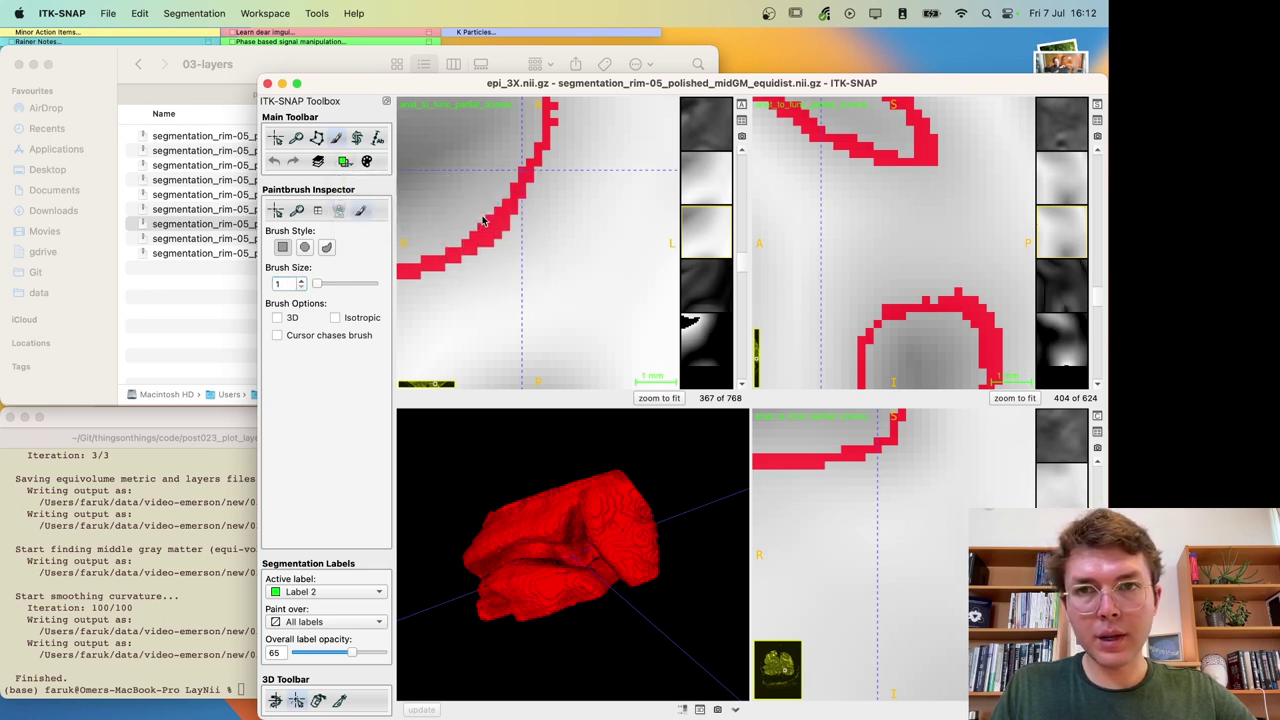
click(522, 171)
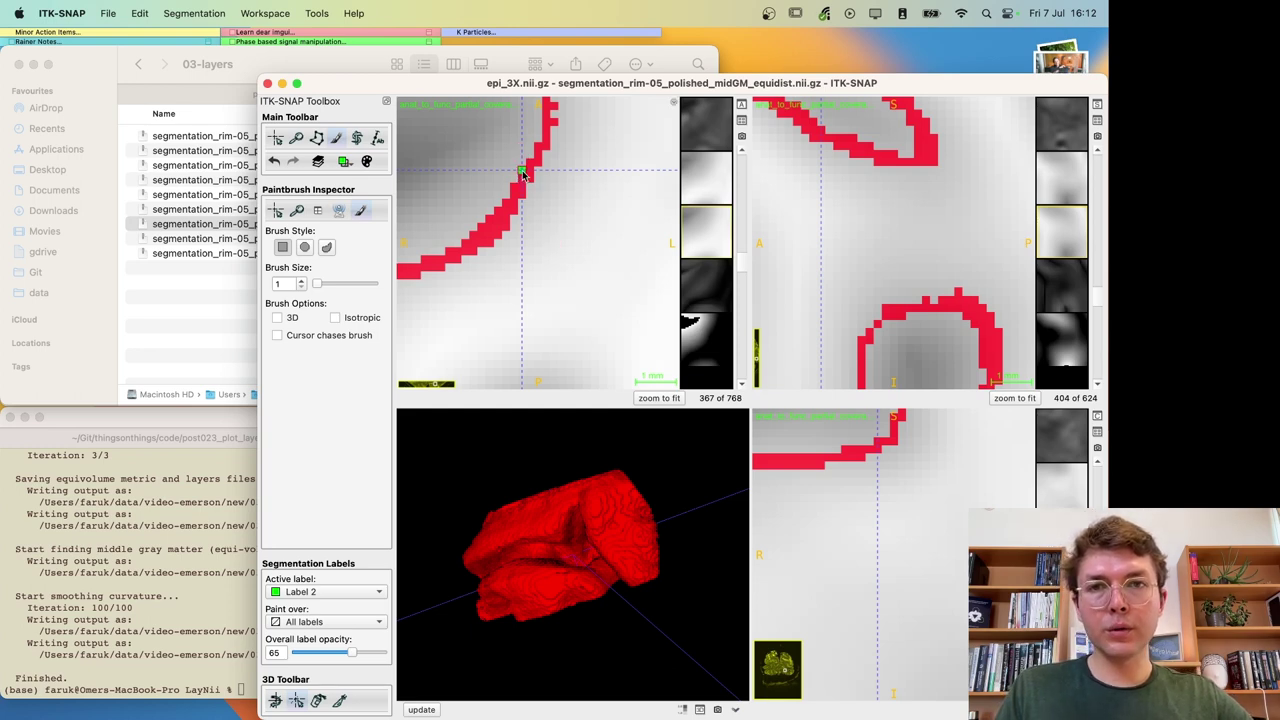
Step: Save the edited segmentation under the new name segmentation_rim-05_polished_midGM_equidist_control_point-0.nii.gz in NiFTI format
click(194, 13)
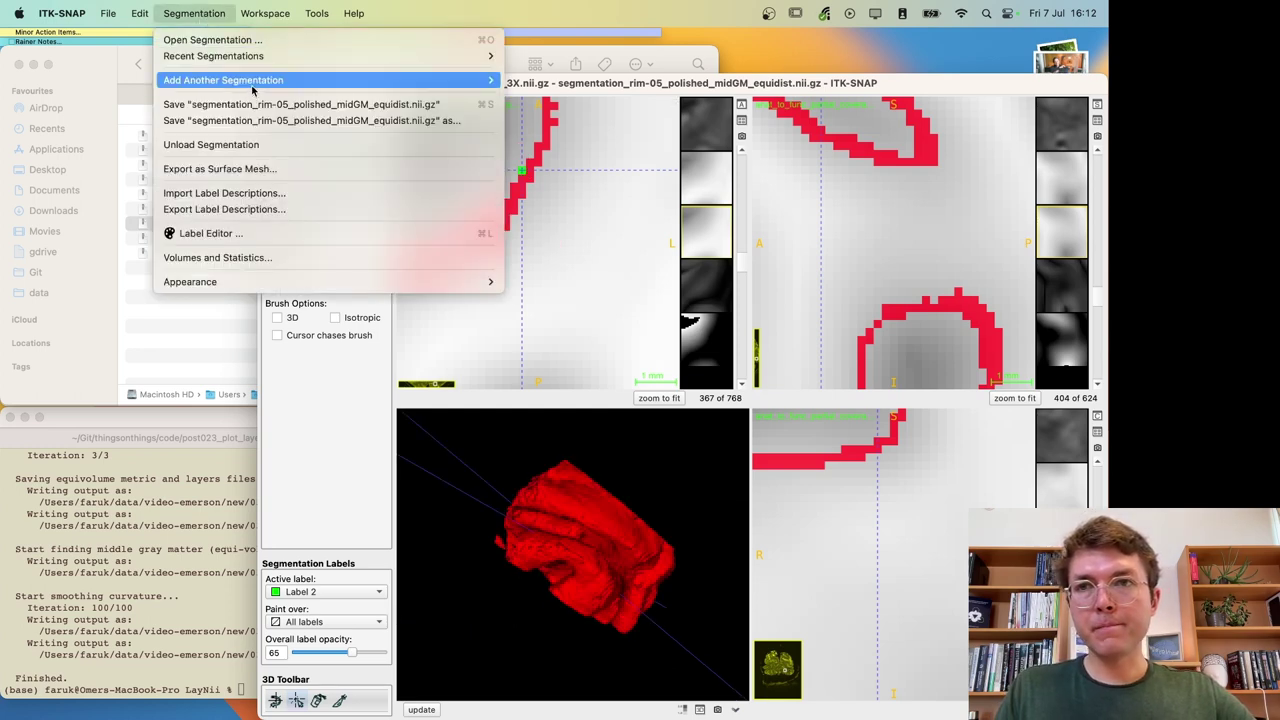
click(304, 121)
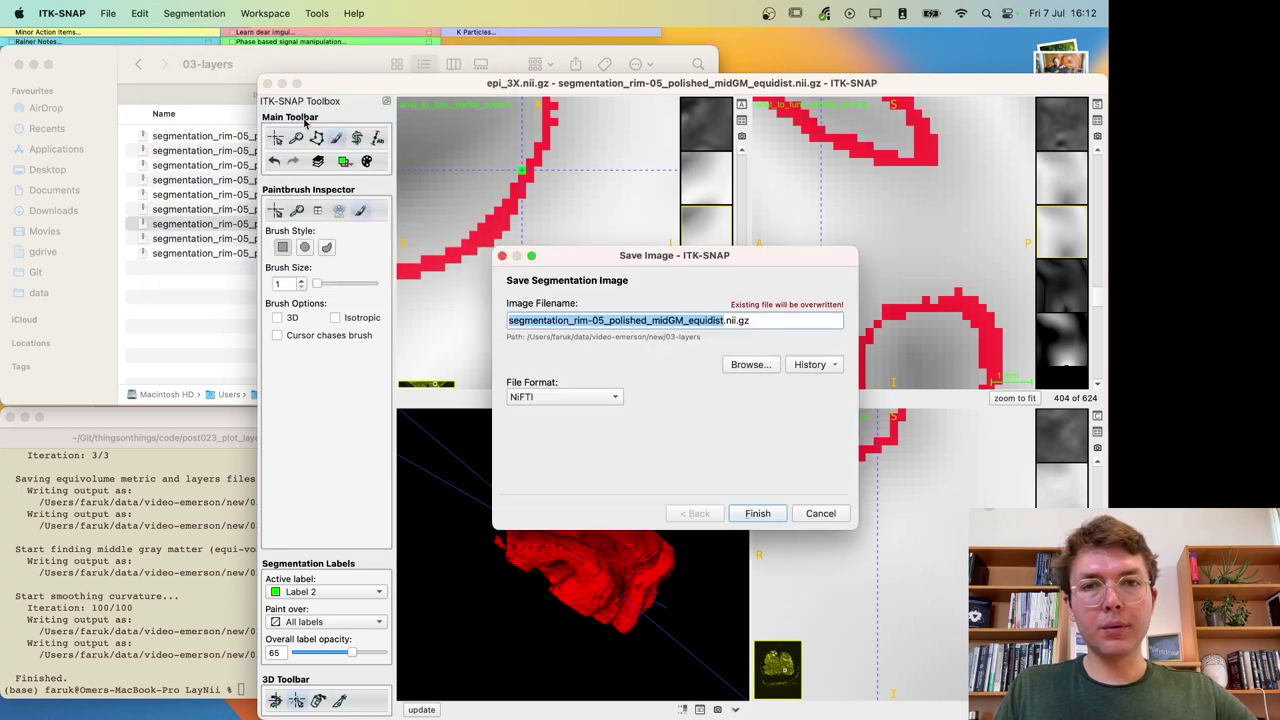
key(Right)
text(_control_po)
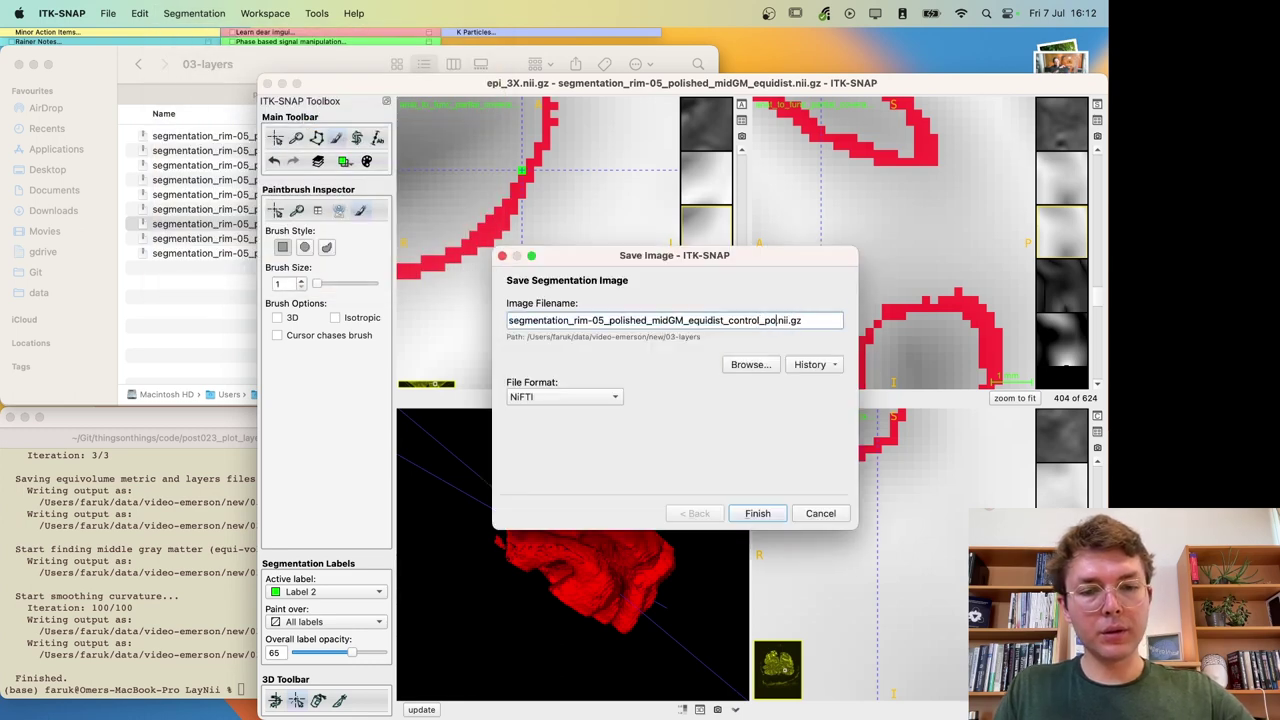
key(Return)
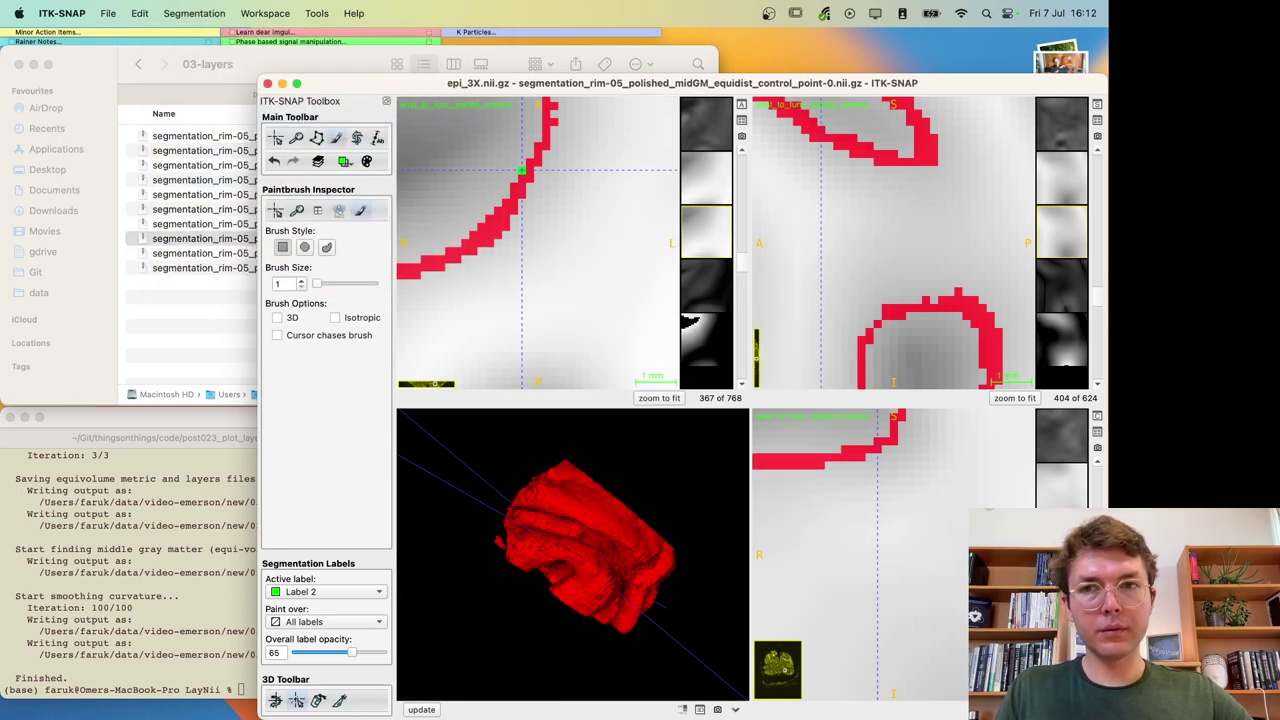
Step: Locate the saved control point file in the 03-layers folder in Finder
click(215, 323)
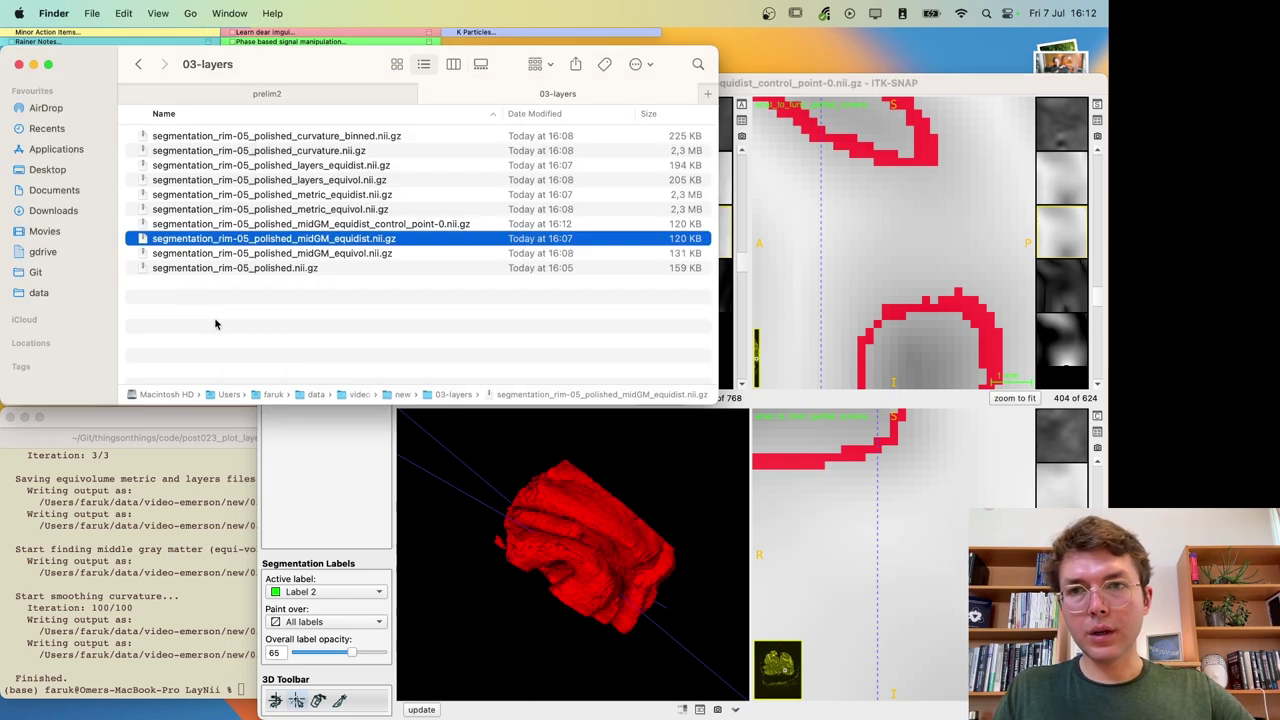
click(366, 289)
click(415, 226)
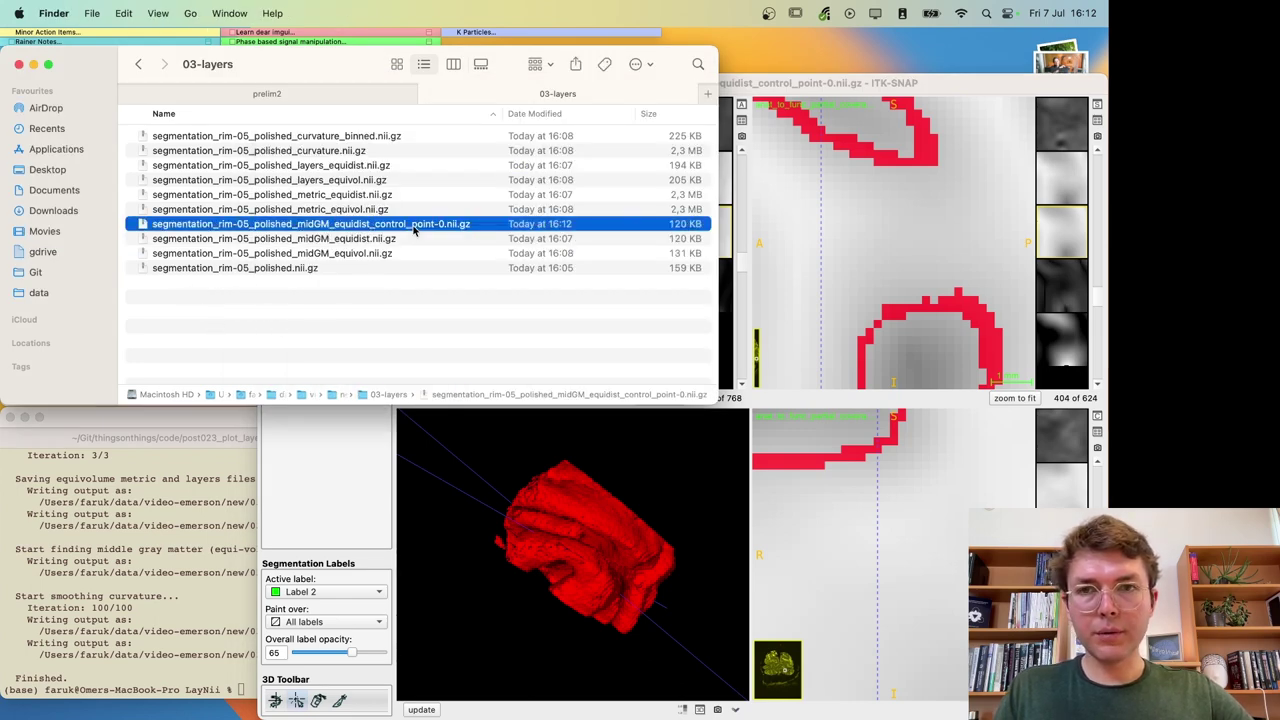
Step: Switch to Terminal and run ./LN2_MULTILATERATE without arguments to display its help
click(190, 560)
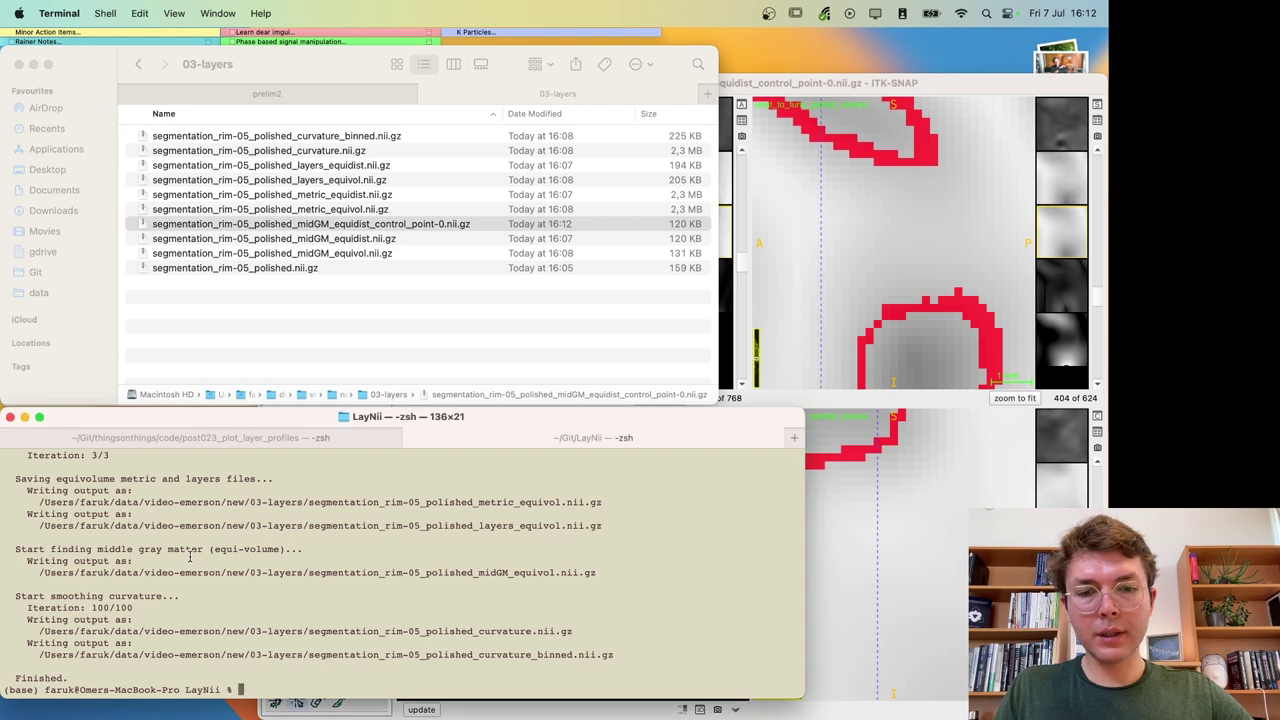
text(./LN2)
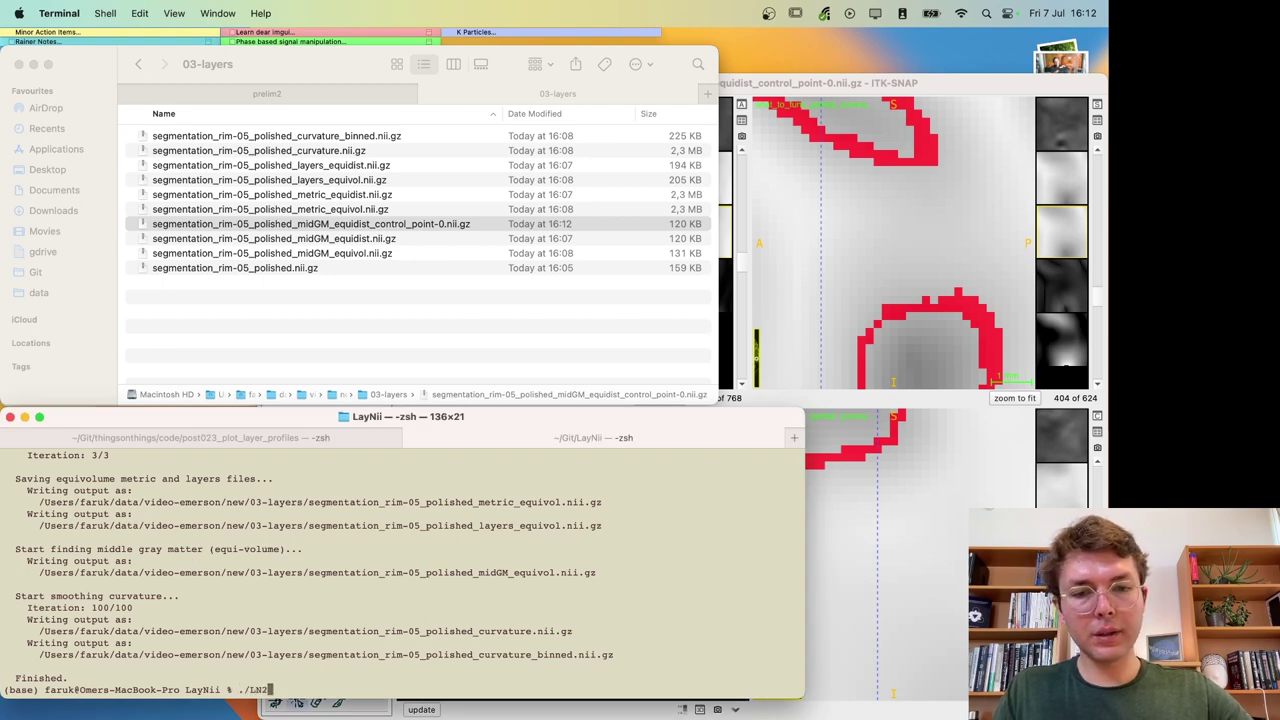
text(_MU)
key(Tab)
key(Return)
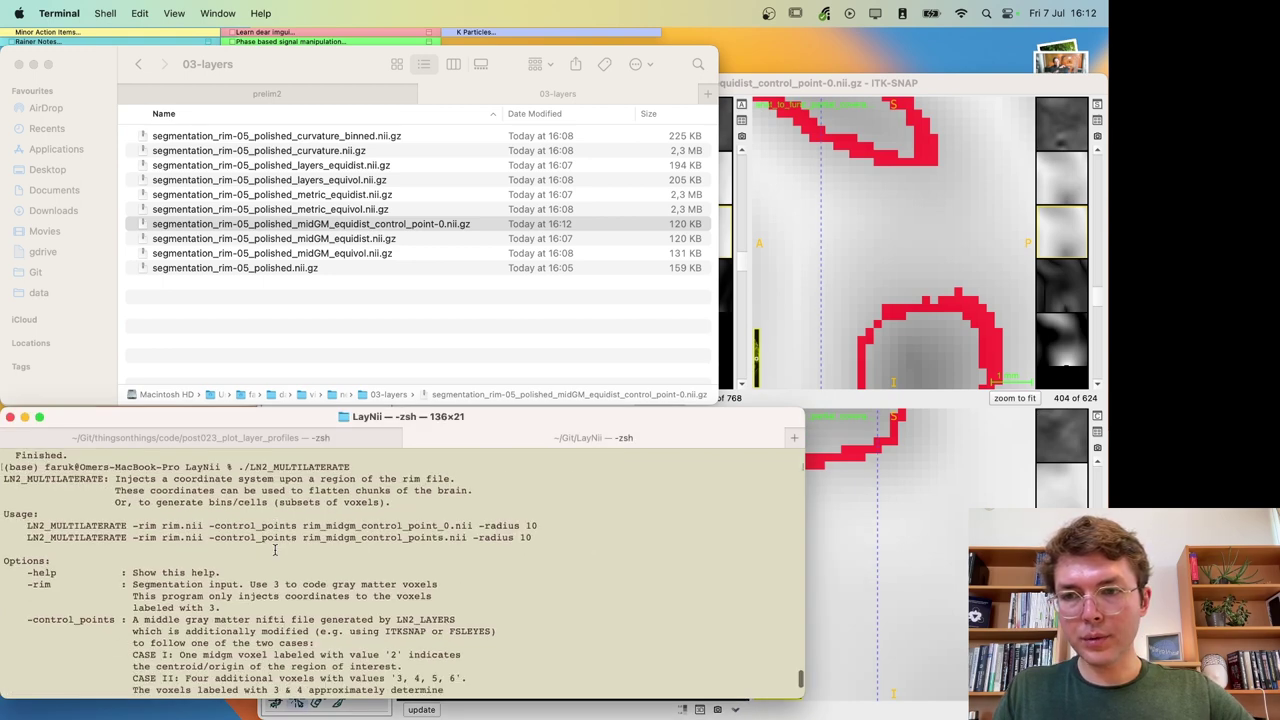
Step: Begin a ./LN2_MULTILATERATE command with -rim set to the full path of segmentation_rim-05_polished.nii.gz from the 03-layers folder
key(Up)
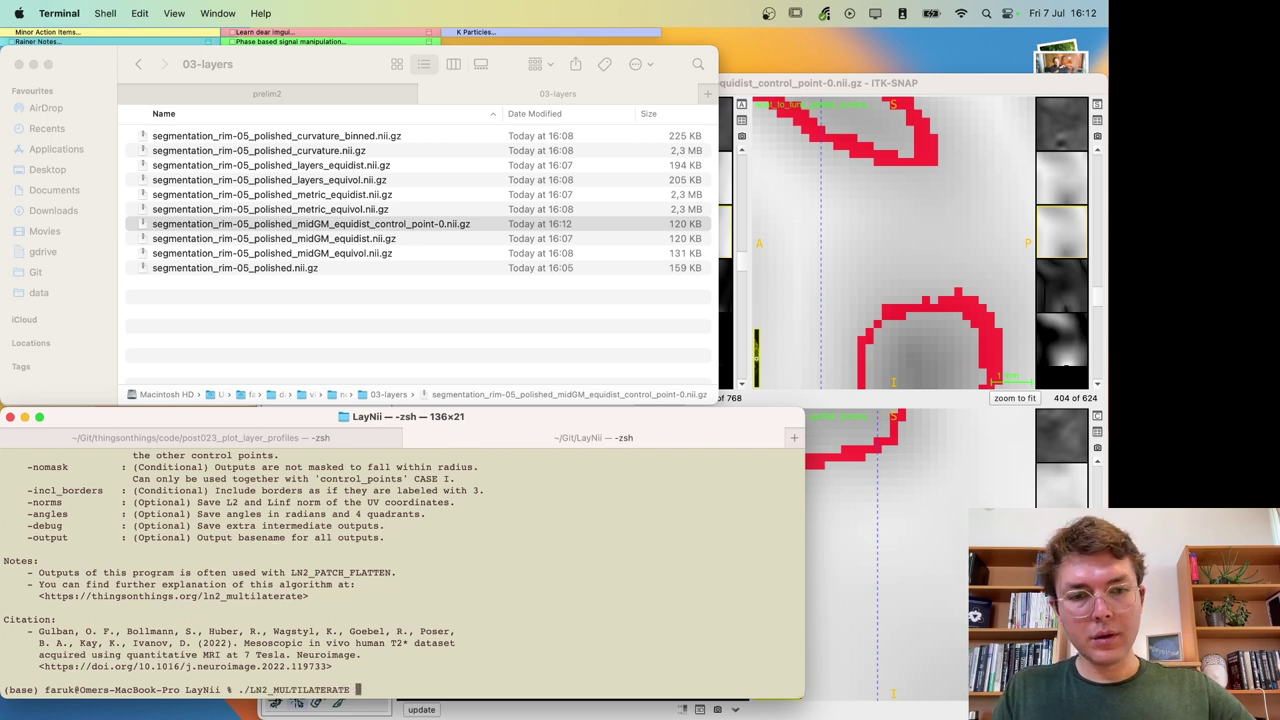
text(-rim)
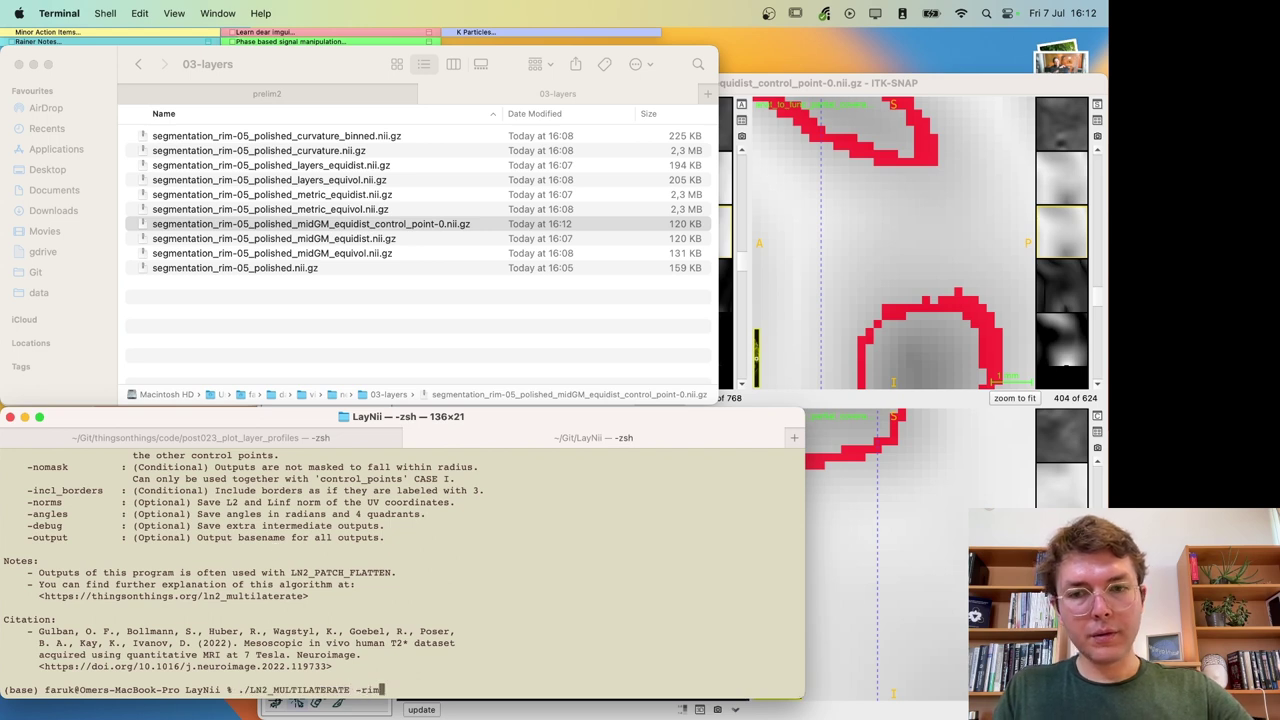
click(285, 270)
click(285, 268)
click(488, 520)
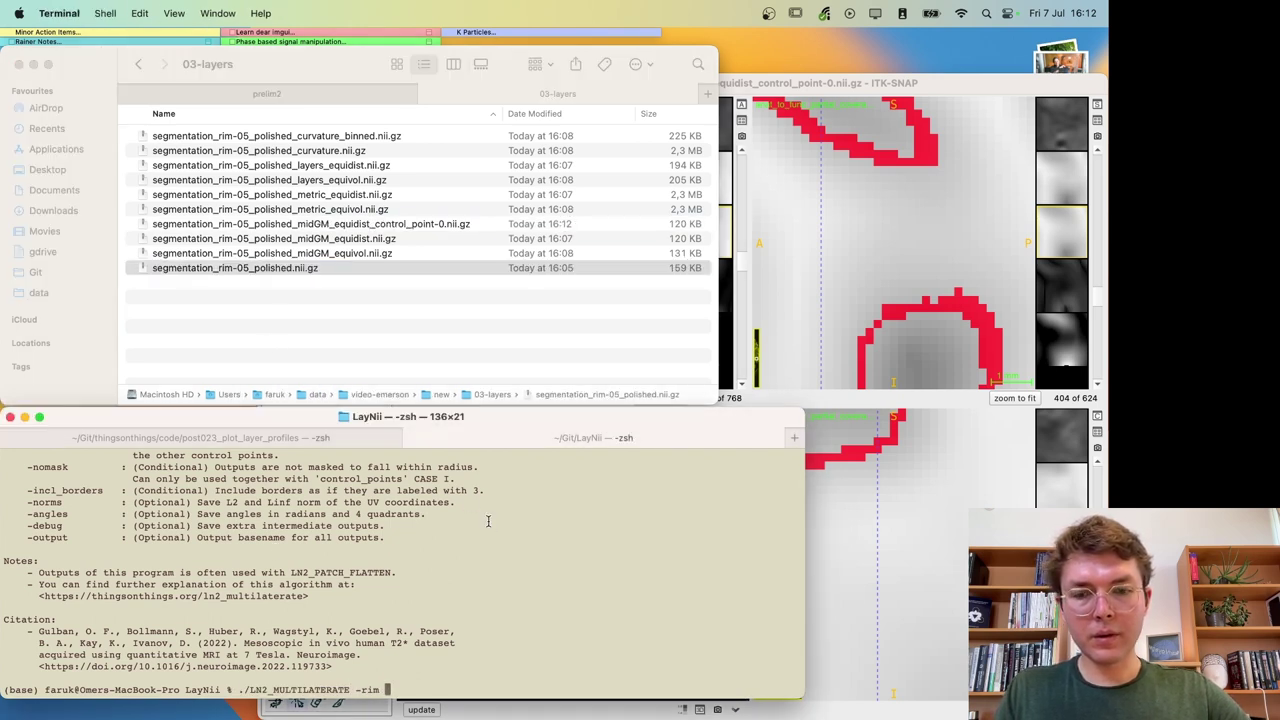
text(/Users/faruk/data/video-emerson/new/03-layers/segmentation_rim-05_polished.nii.gz)
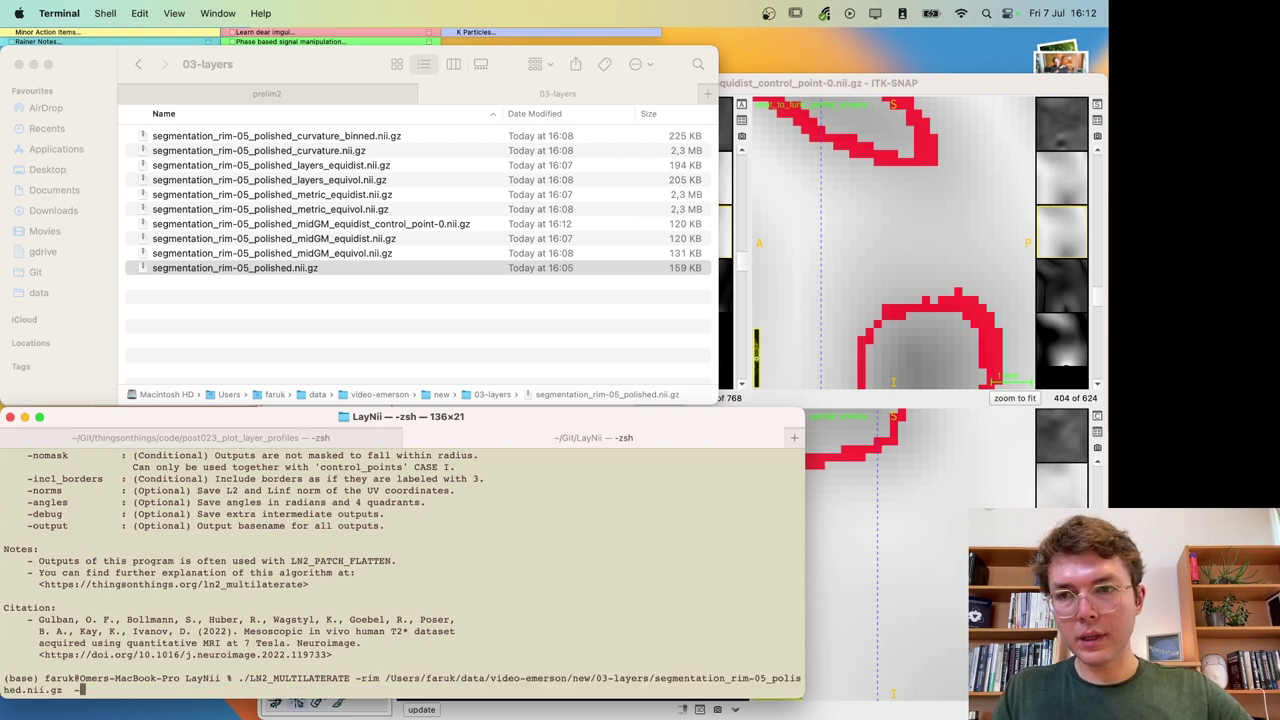
Step: Add the -control_points option with the path of segmentation_rim-05_polished_midGM_equidist_control_point-0.nii.gz, consulting the usage help
scroll(430, 488, up, 10)
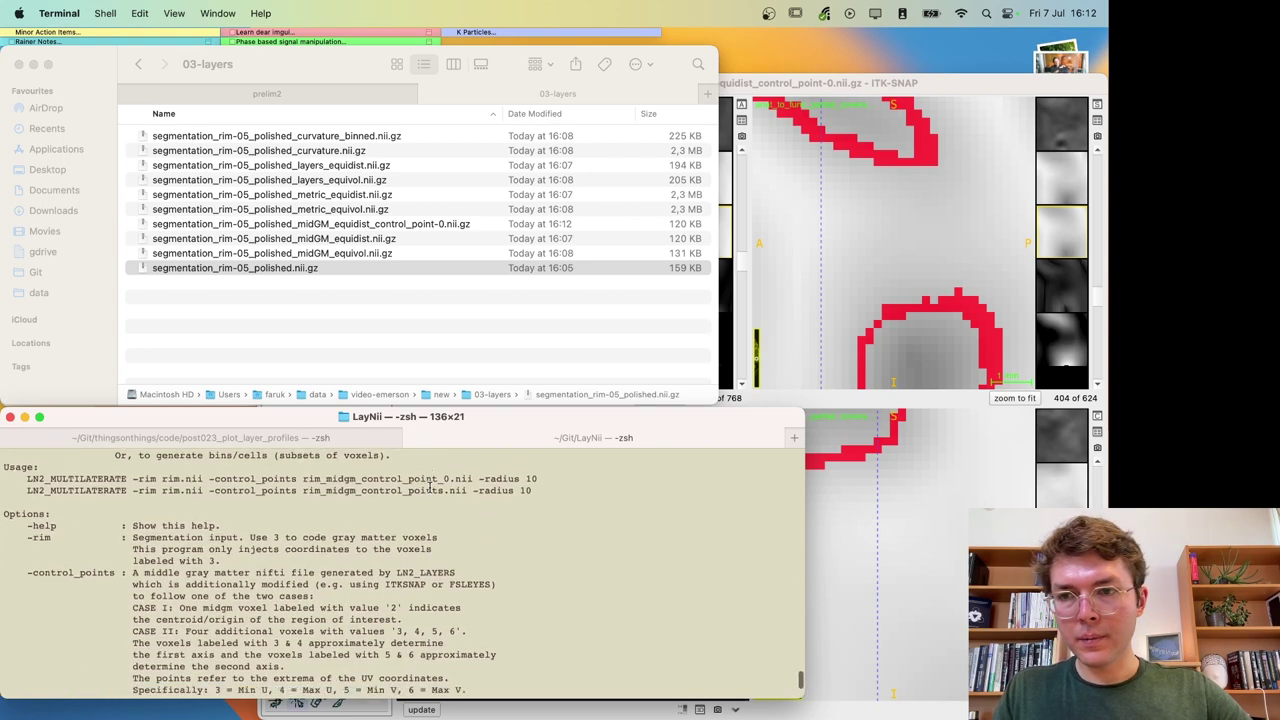
scroll(431, 490, down, 15)
text(-contr)
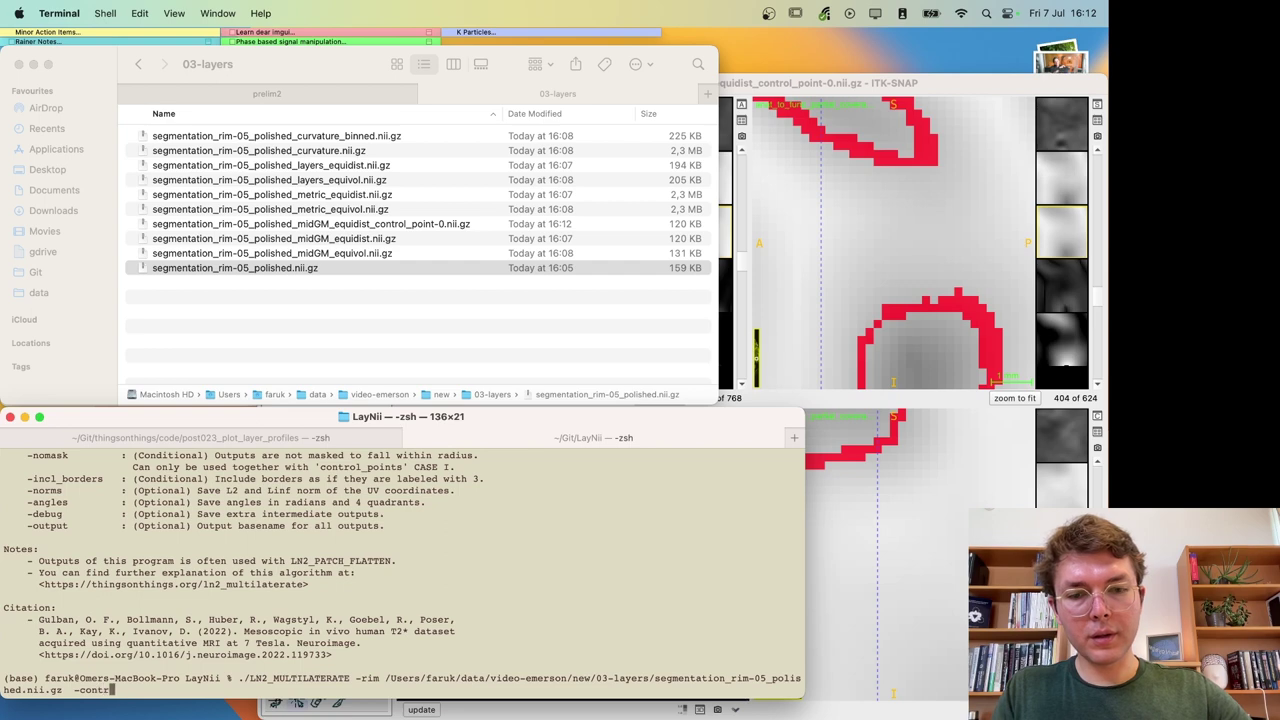
scroll(426, 492, up, 5)
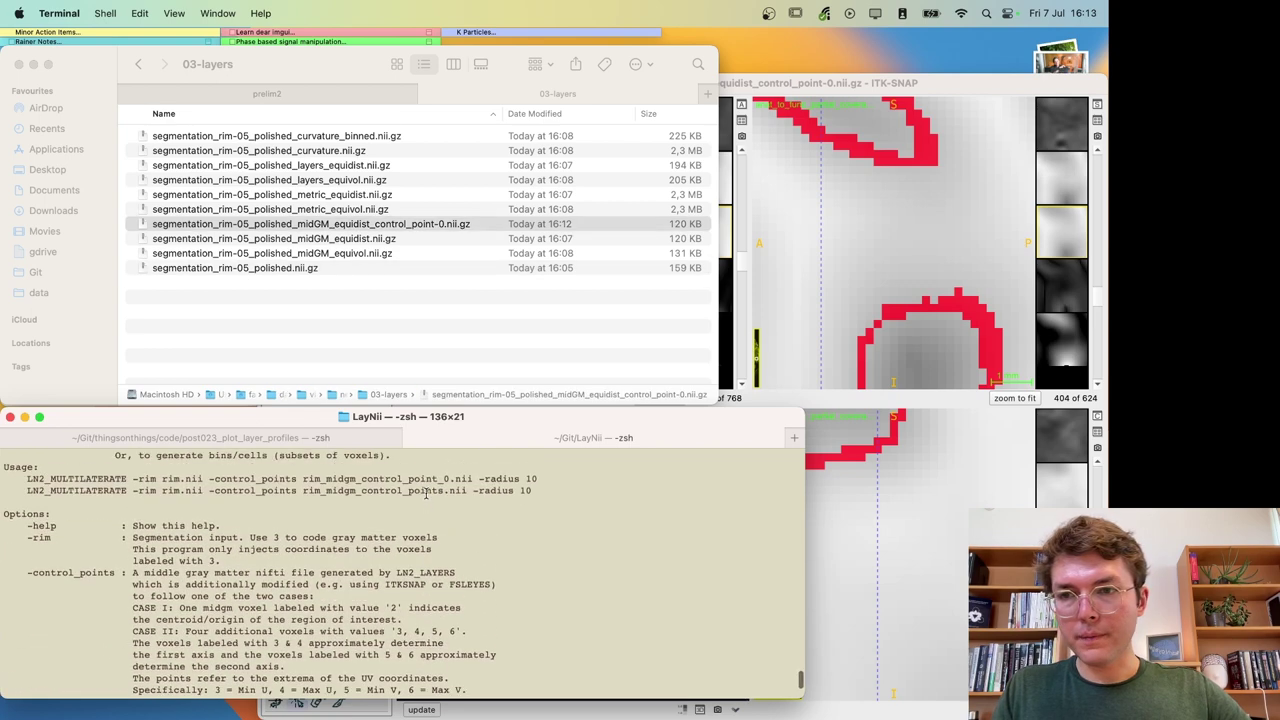
scroll(427, 493, down, 10)
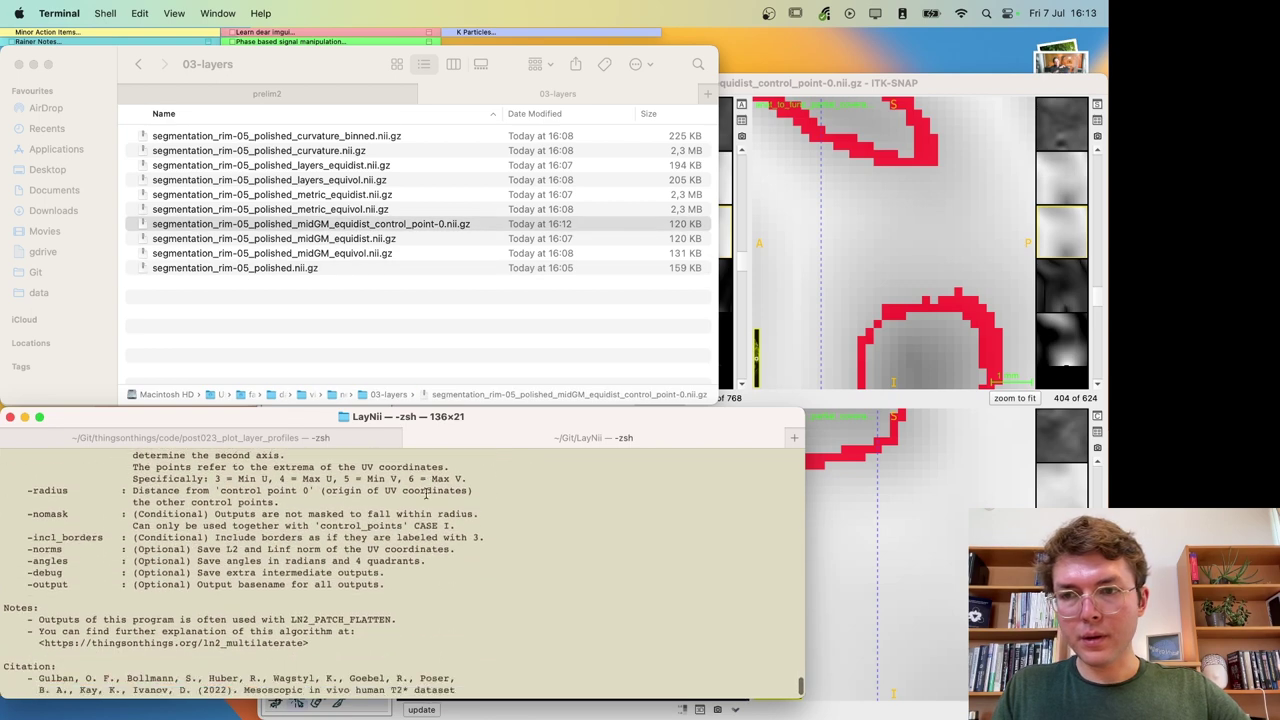
Step: Add -radius 10 to the LN2_MULTILATERATE command, review the option descriptions and run it
text(-)
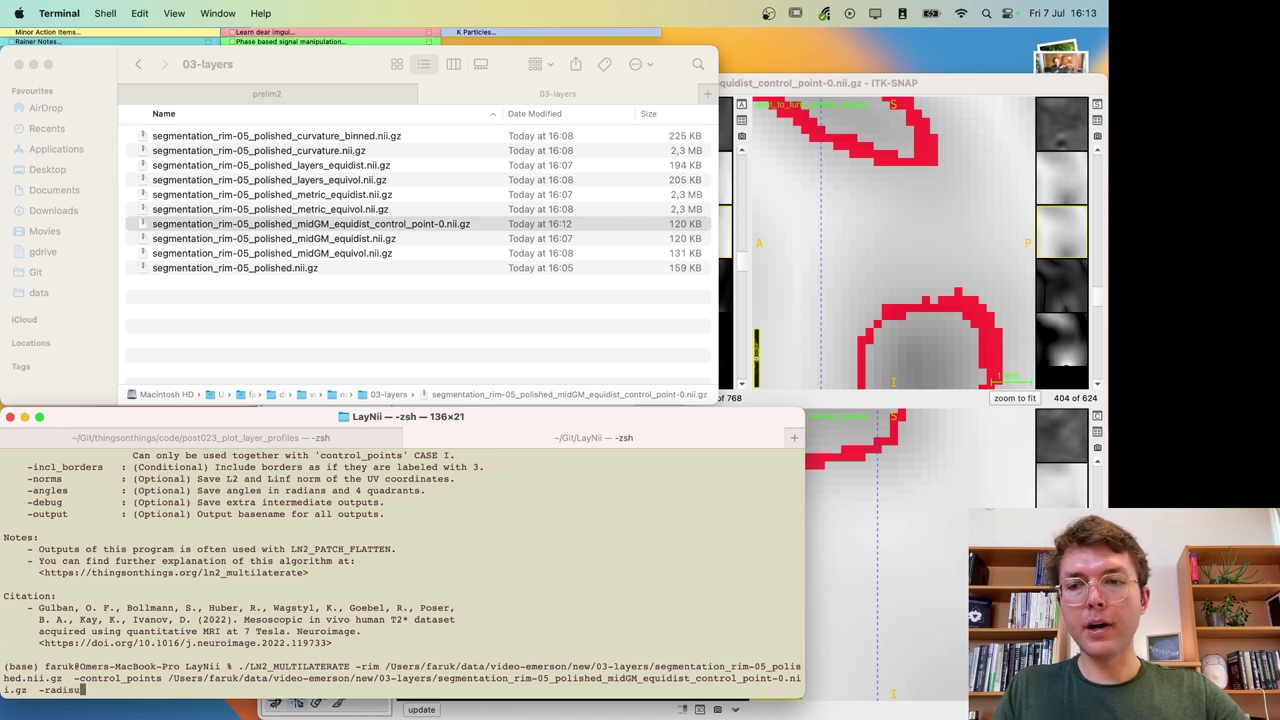
text(radius)
key(BackSpace)
key(BackSpace)
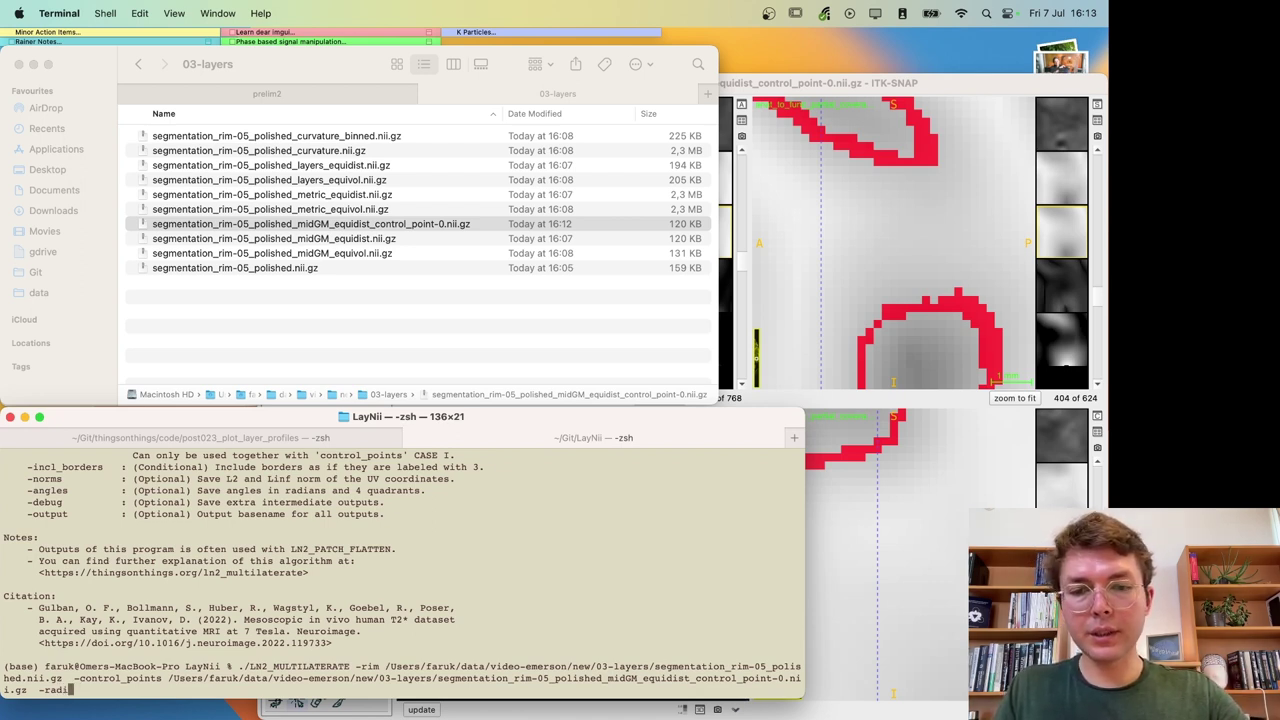
text(us)
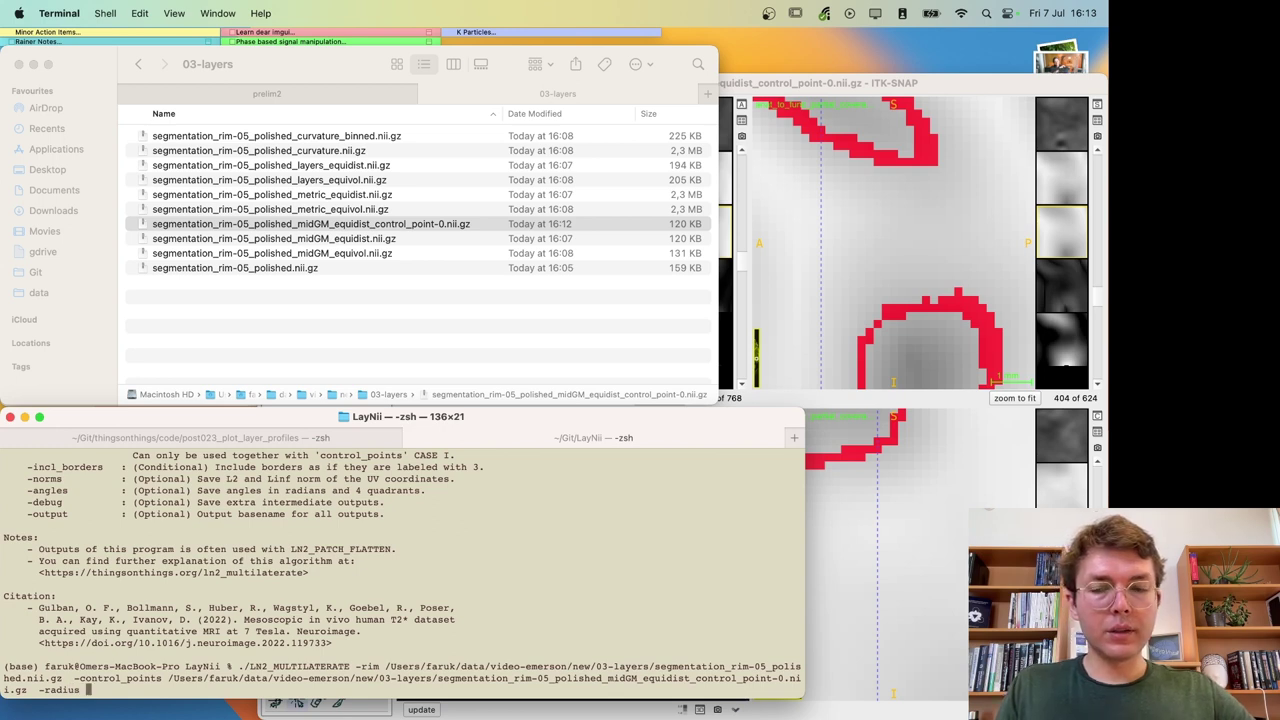
text( 10)
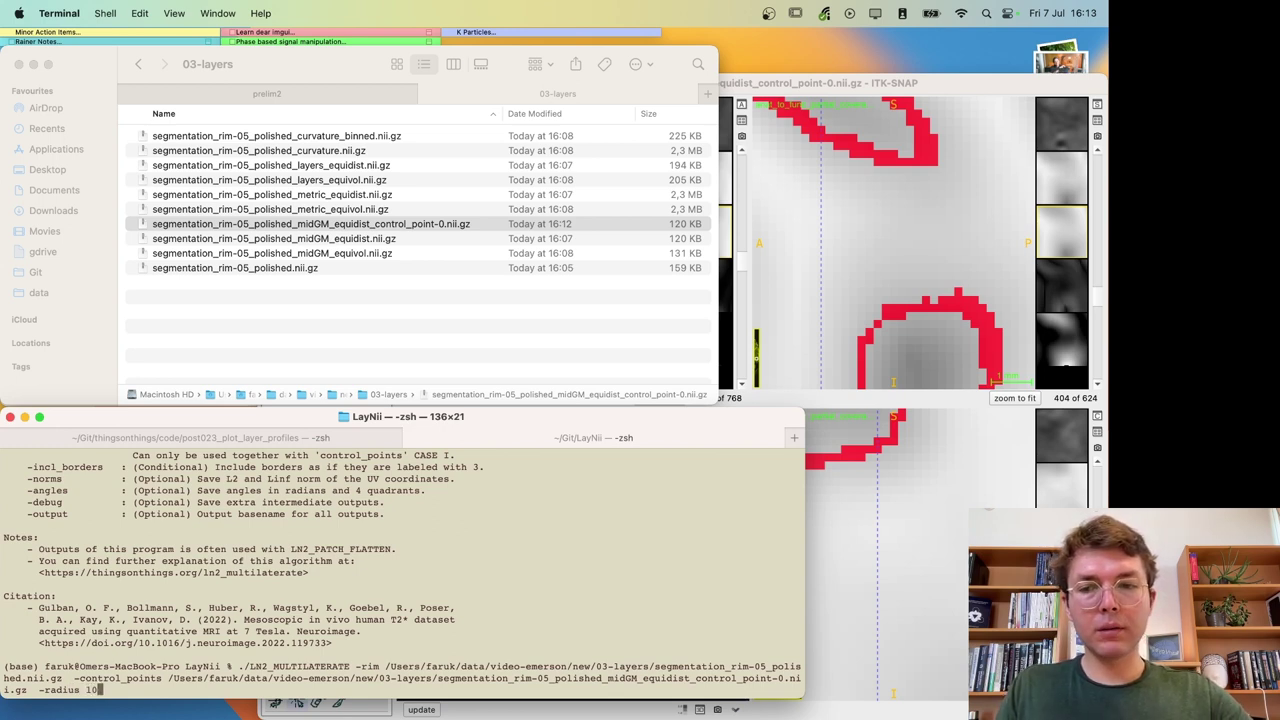
scroll(378, 578, up, 10)
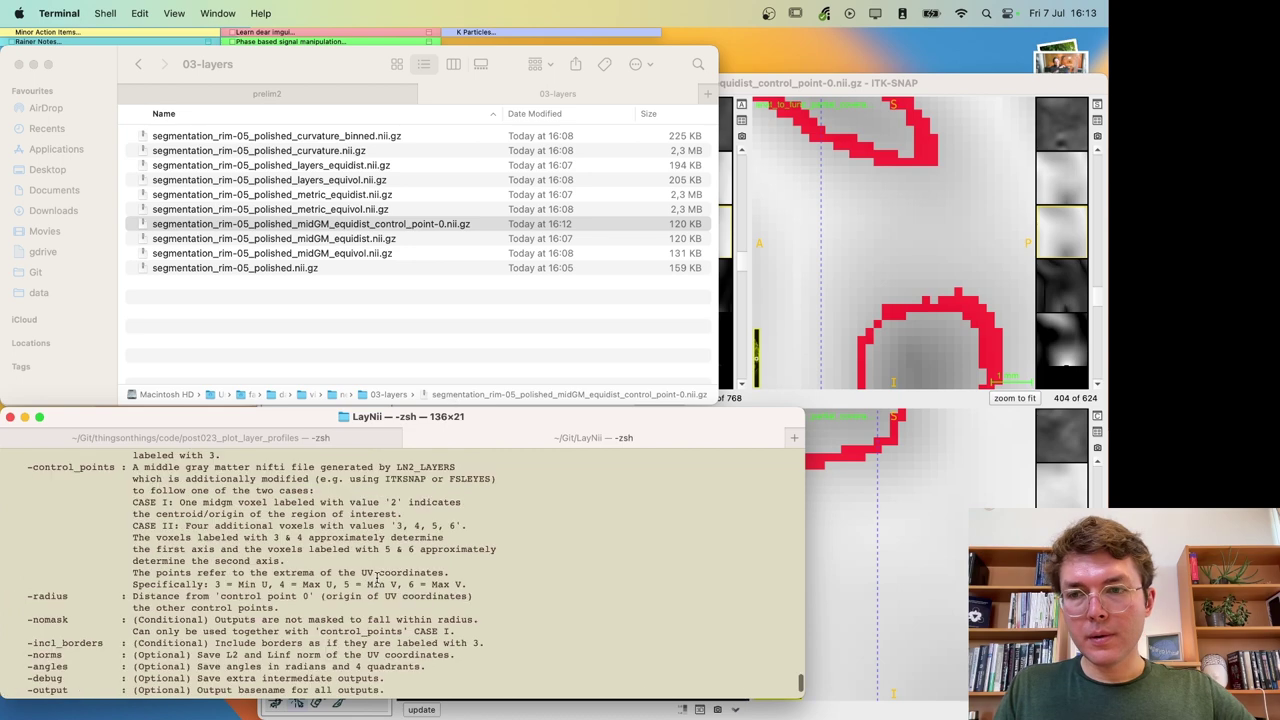
scroll(378, 578, down, 10)
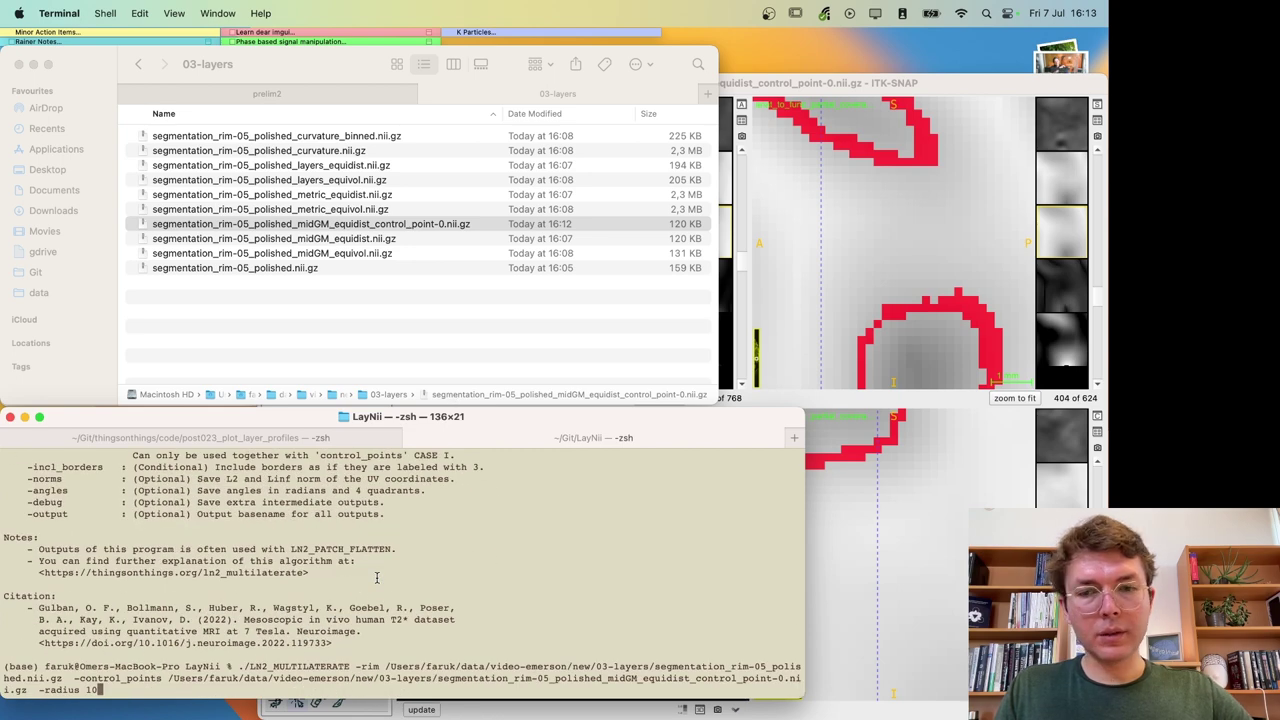
key(Return)
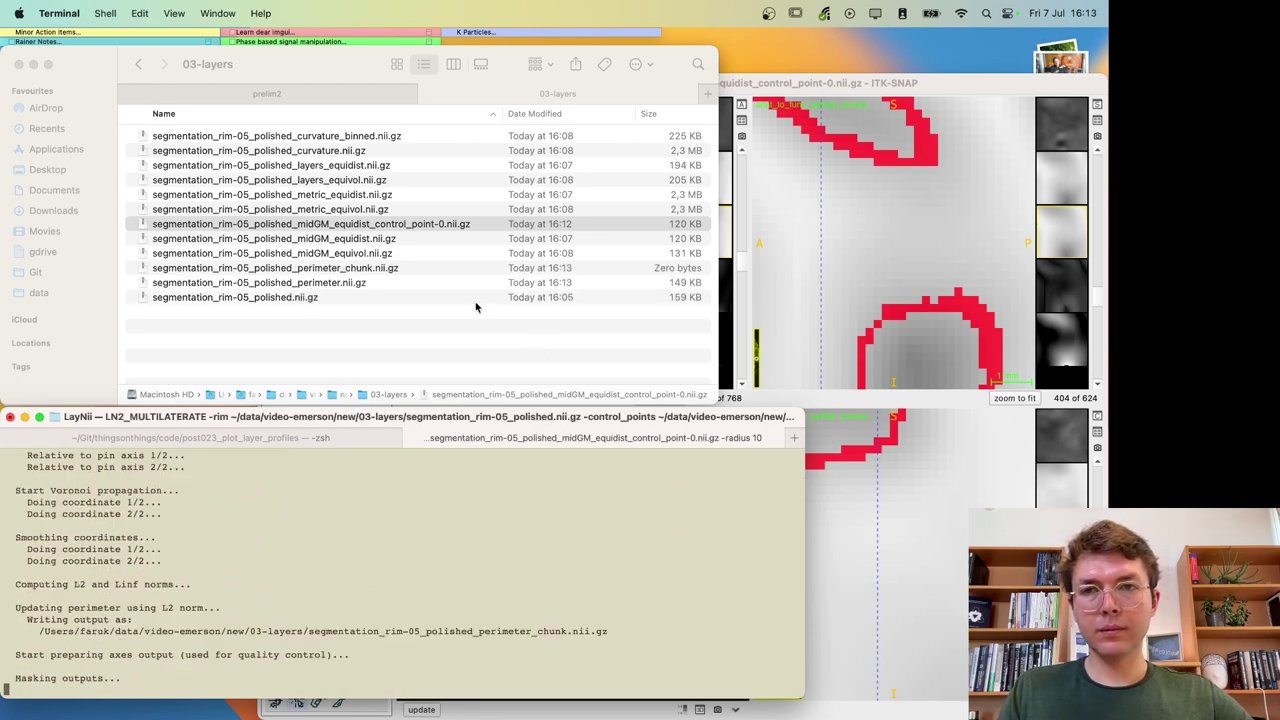
Step: Load segmentation_rim-05_polished_perimeter.nii.gz into ITK-SNAP as the segmentation, then render it in 3D and examine the perimeter
click(476, 282)
drag(476, 282, 780, 330)
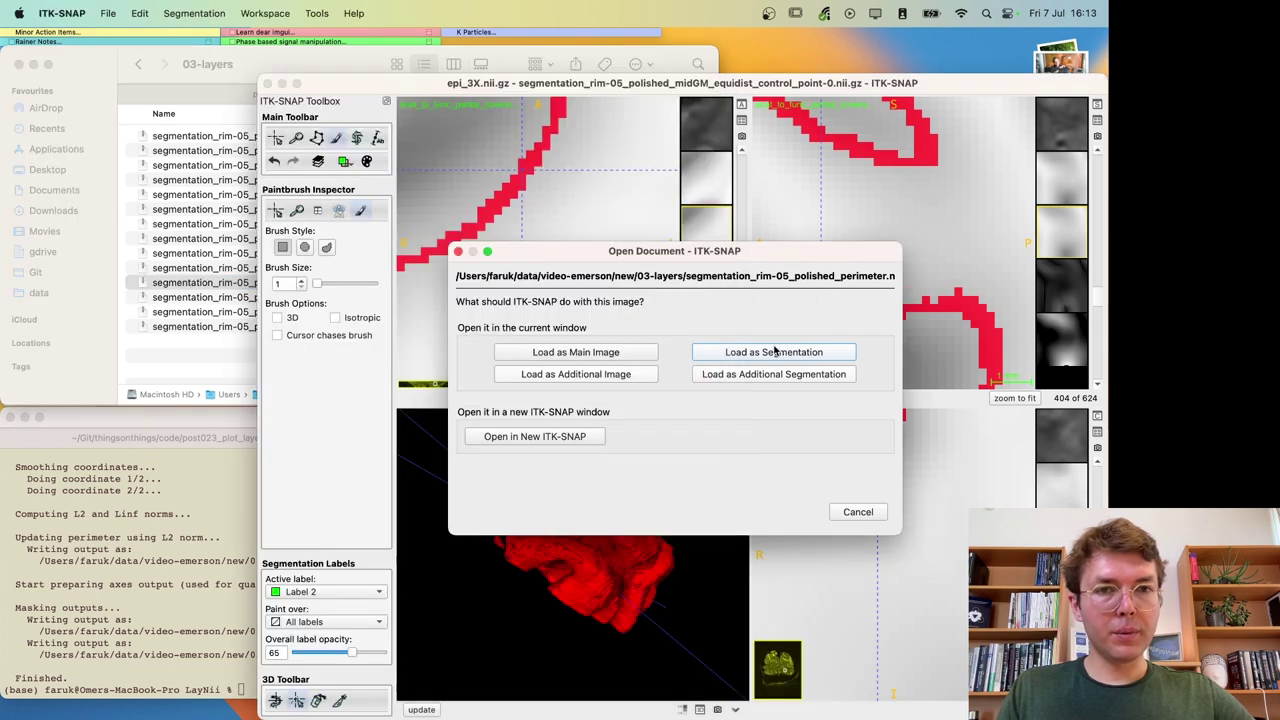
click(775, 351)
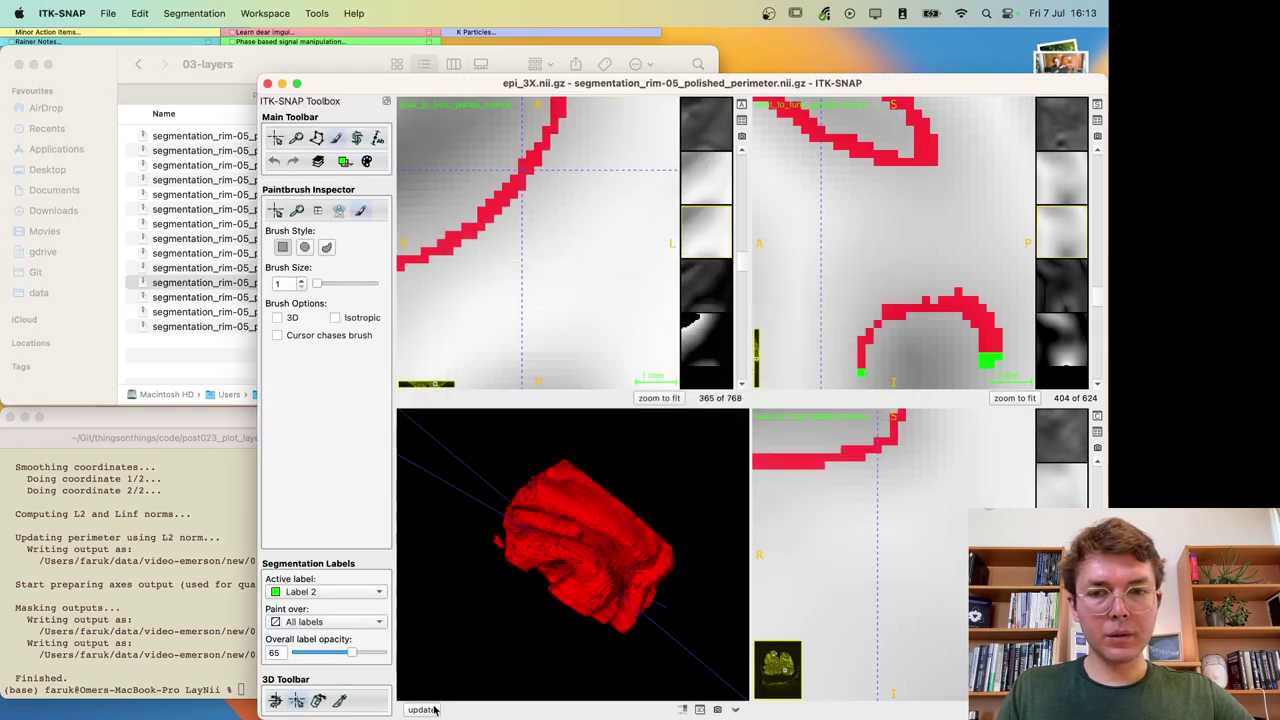
click(422, 709)
drag(462, 668, 609, 456)
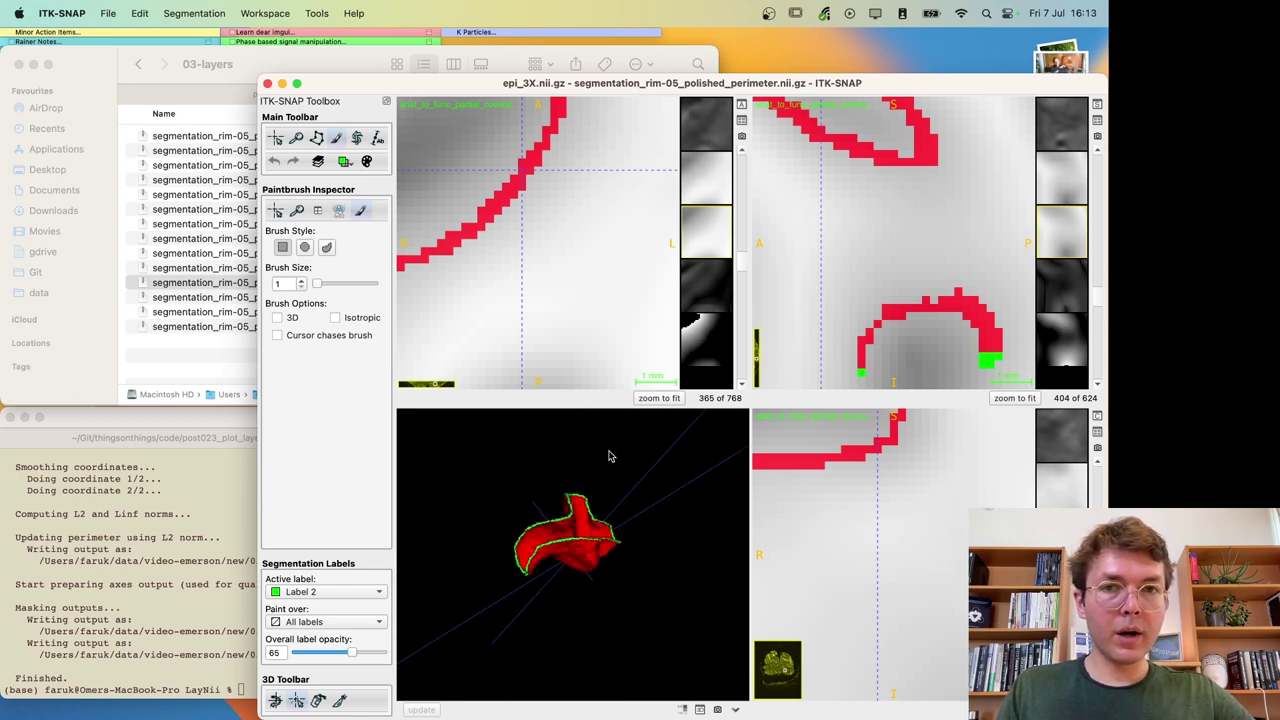
Step: Examine the perimeter segmentation in the slice views and from several angles in the 3D view
scroll(557, 318, down, 5)
scroll(556, 315, down, 2)
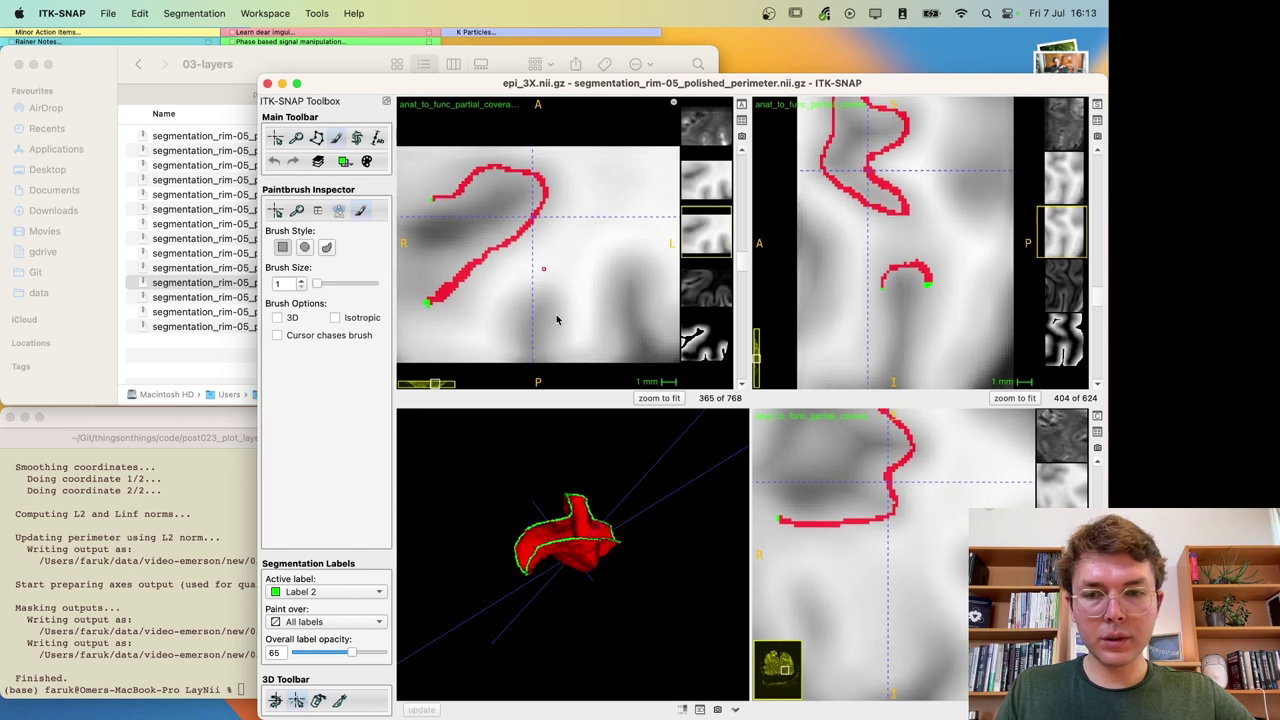
key(1)
mouse_move(651, 513)
mouse_down()
mouse_move(602, 565)
mouse_move(511, 614)
mouse_move(663, 600)
mouse_move(717, 537)
mouse_move(657, 600)
mouse_move(671, 641)
mouse_move(551, 631)
mouse_move(733, 647)
mouse_up()
drag(577, 611, 624, 622)
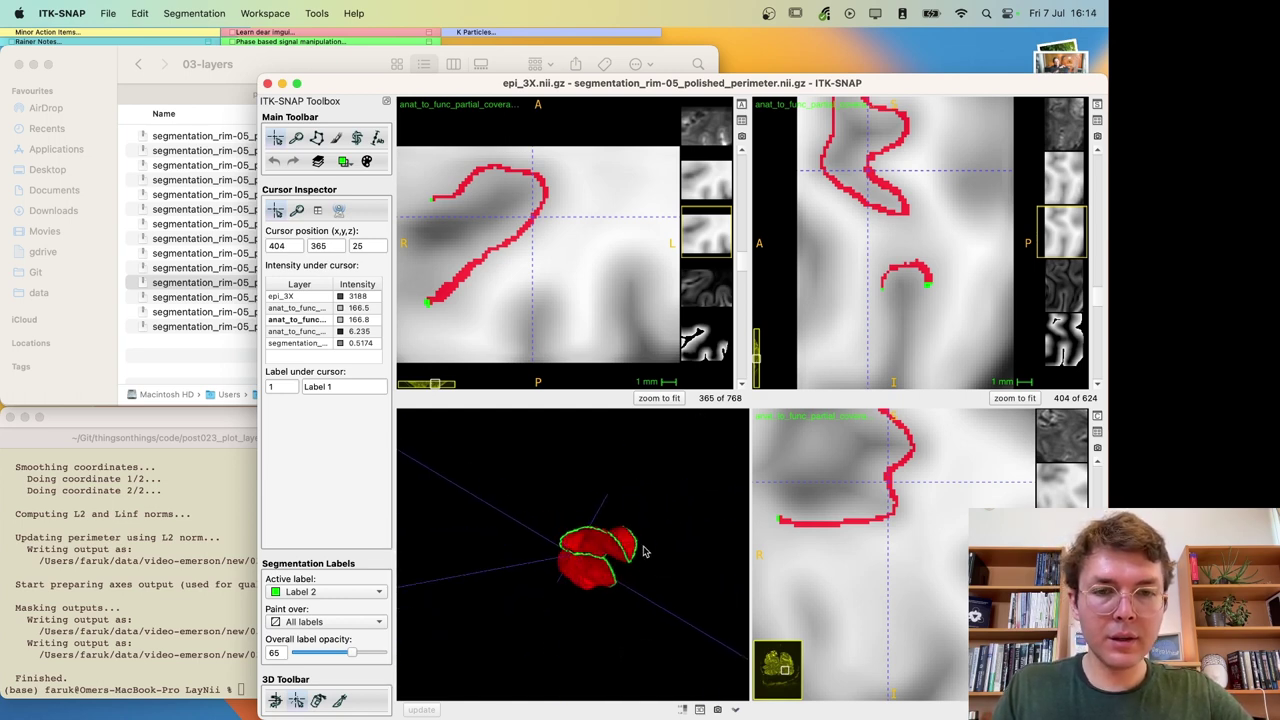
drag(648, 550, 500, 545)
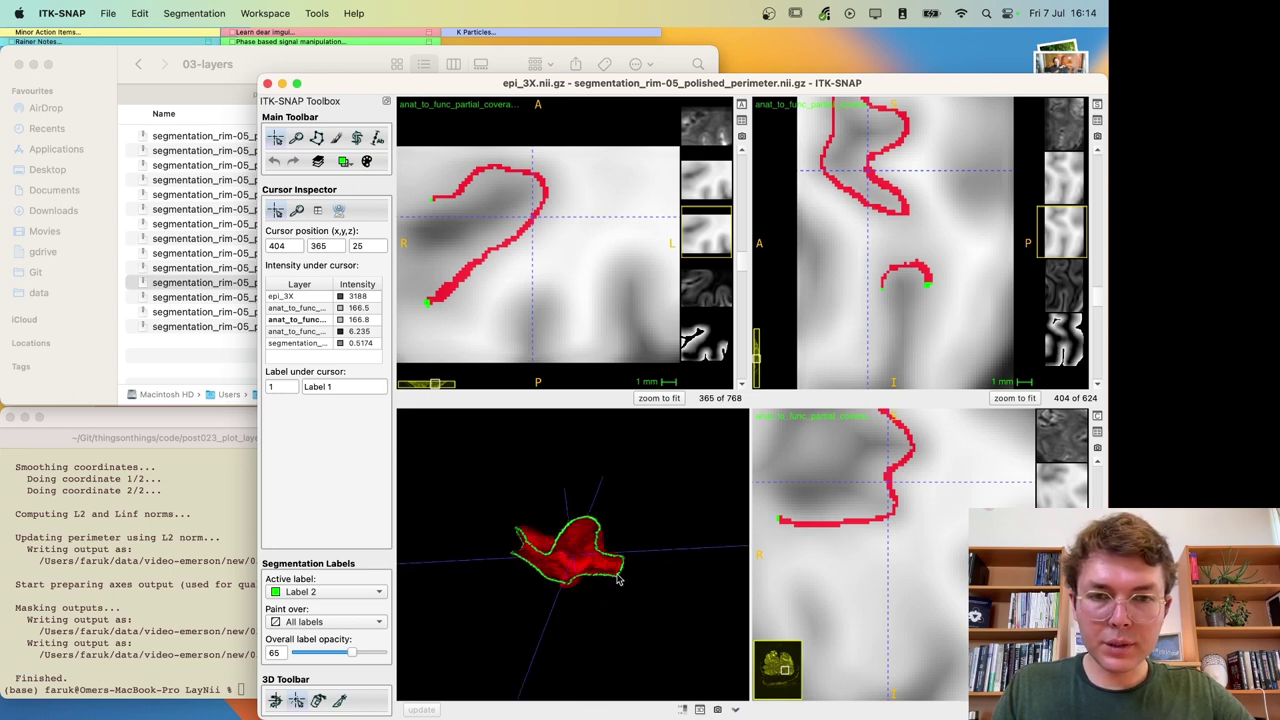
mouse_move(588, 620)
mouse_down()
mouse_move(530, 570)
mouse_move(575, 575)
mouse_move(583, 627)
mouse_up()
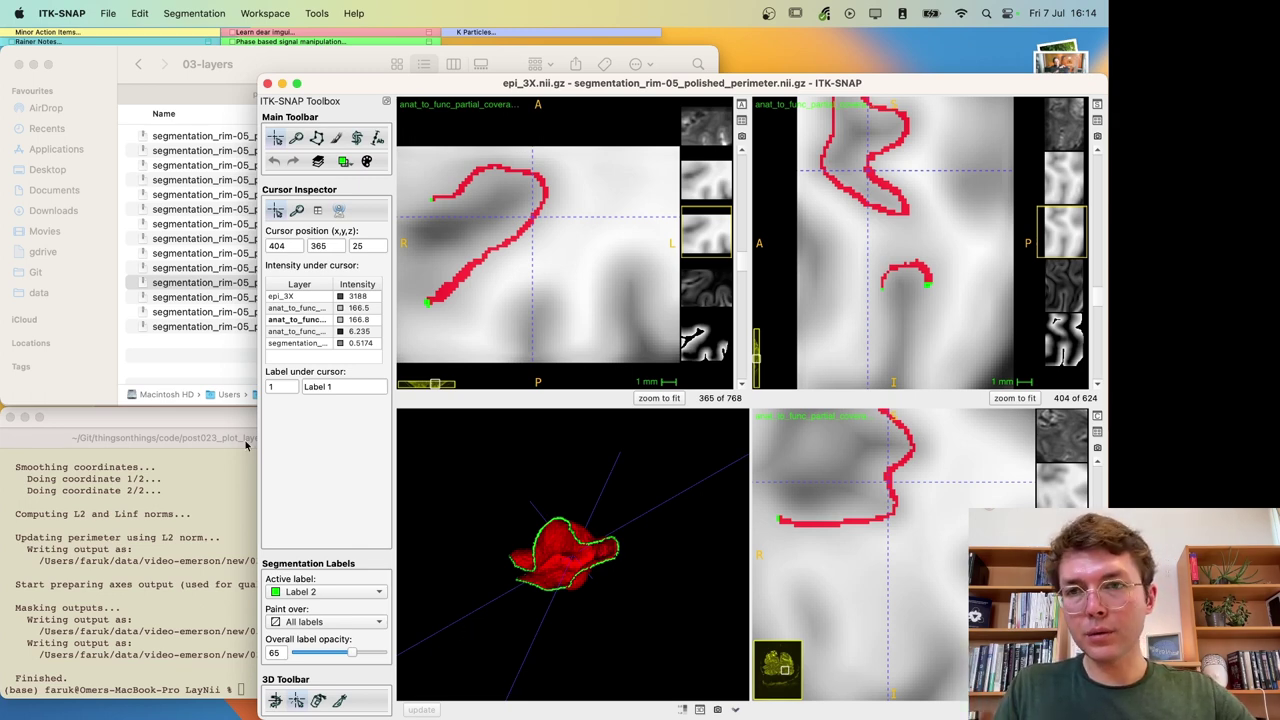
Step: Load segmentation_rim-05_polished_perimeter_chunk.nii.gz from the 03-layers folder into ITK-SNAP as the segmentation and render it in 3D
click(208, 378)
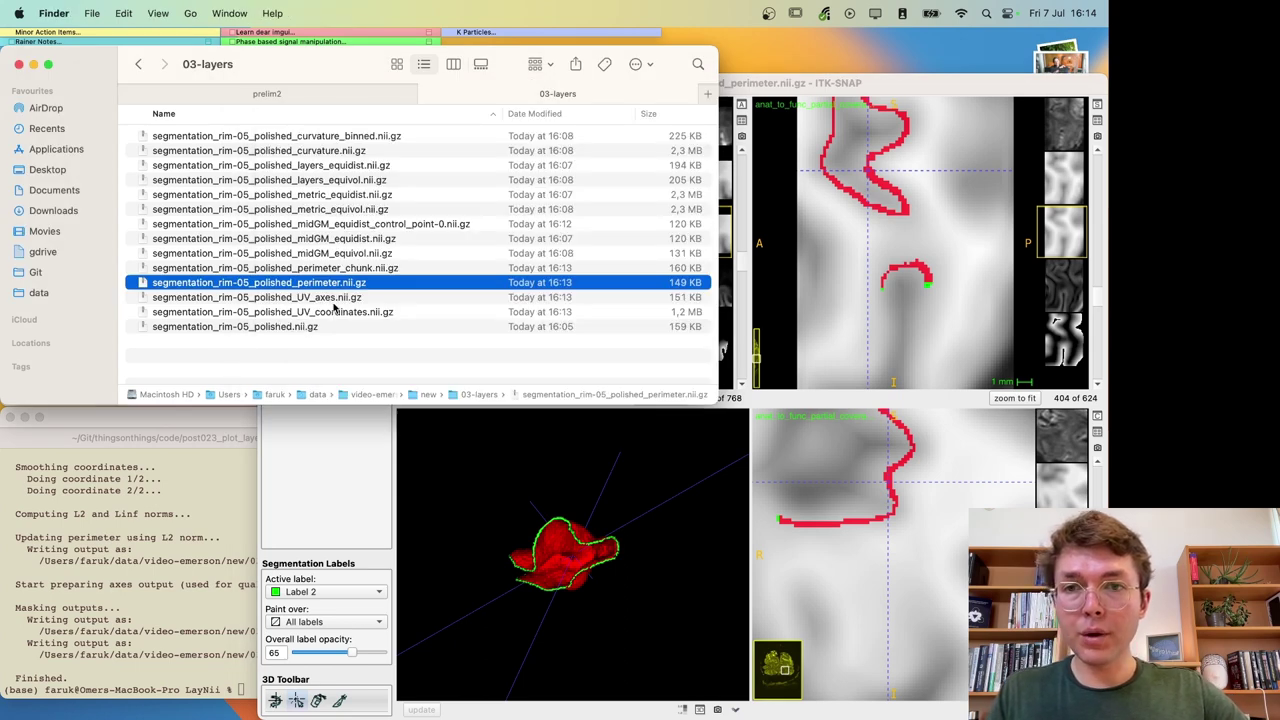
click(340, 272)
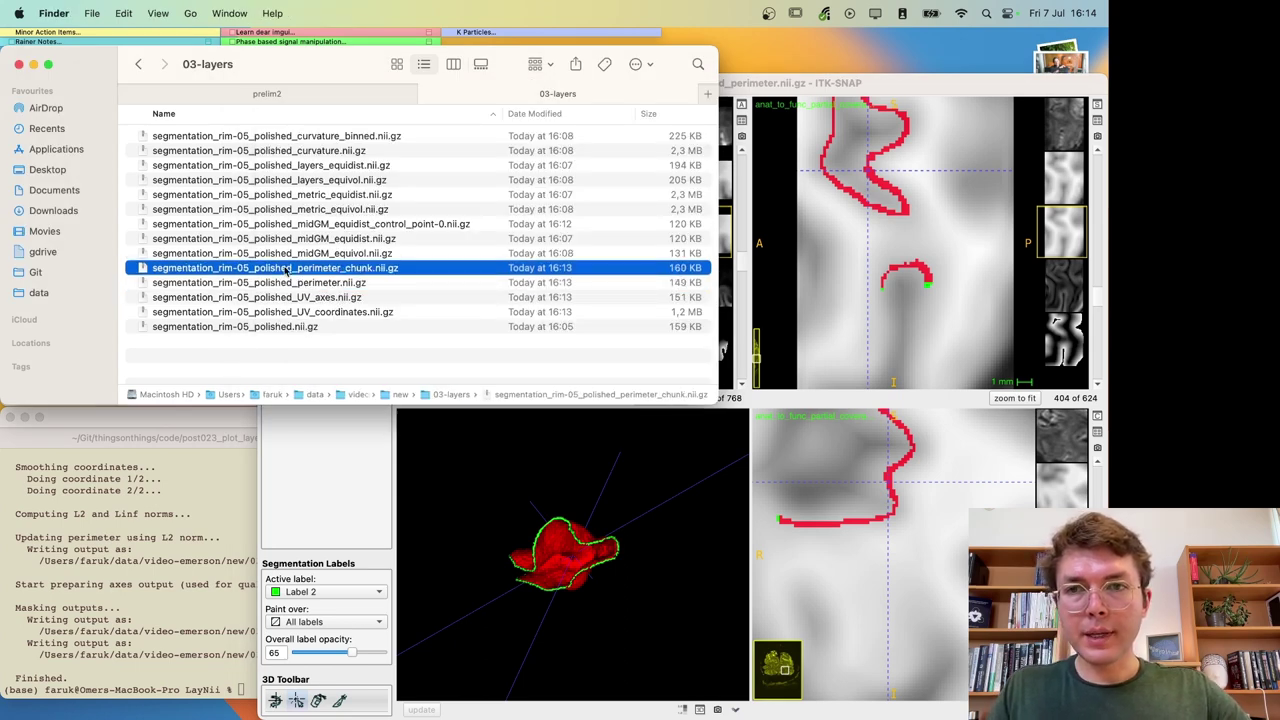
drag(316, 272, 557, 480)
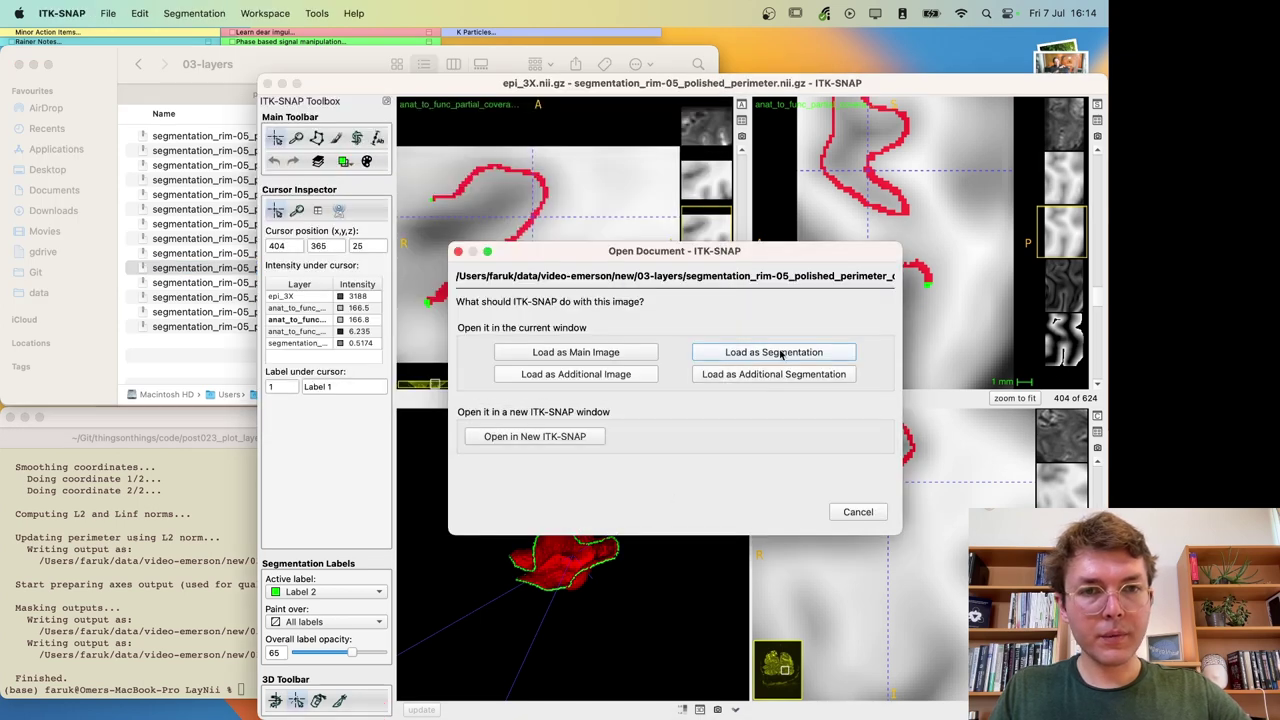
click(781, 354)
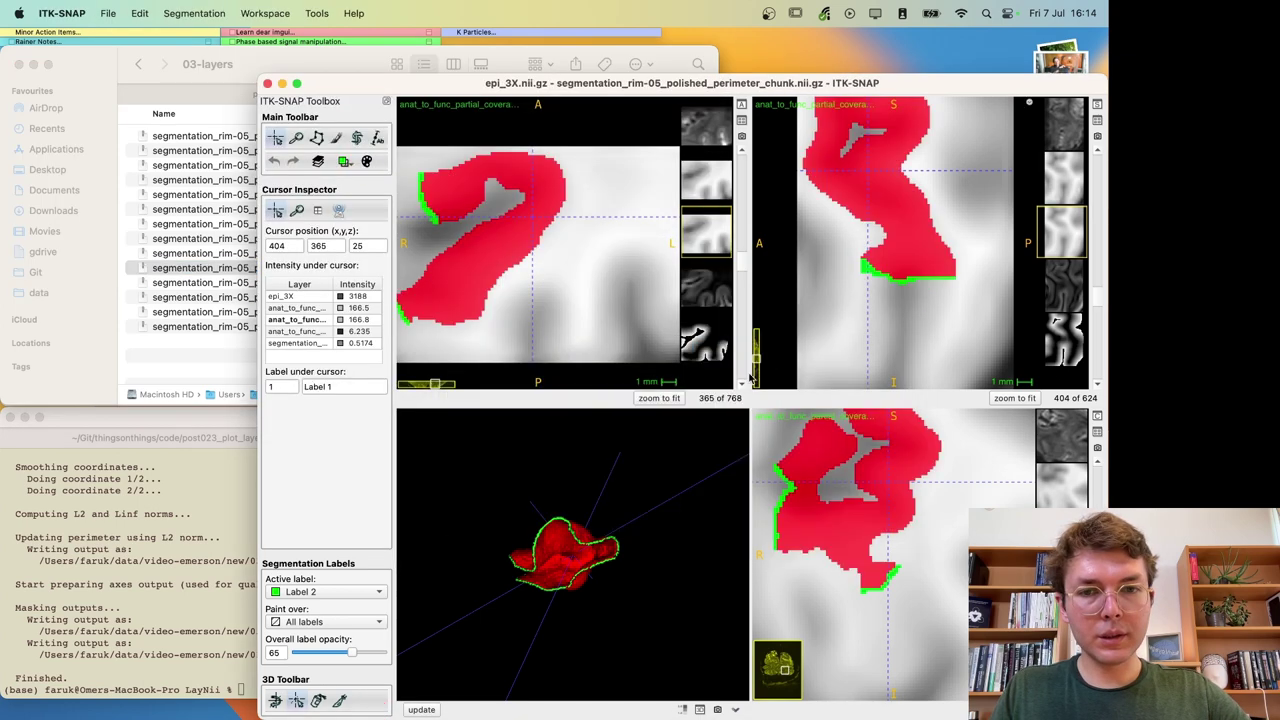
click(419, 710)
drag(480, 640, 477, 674)
drag(626, 649, 670, 482)
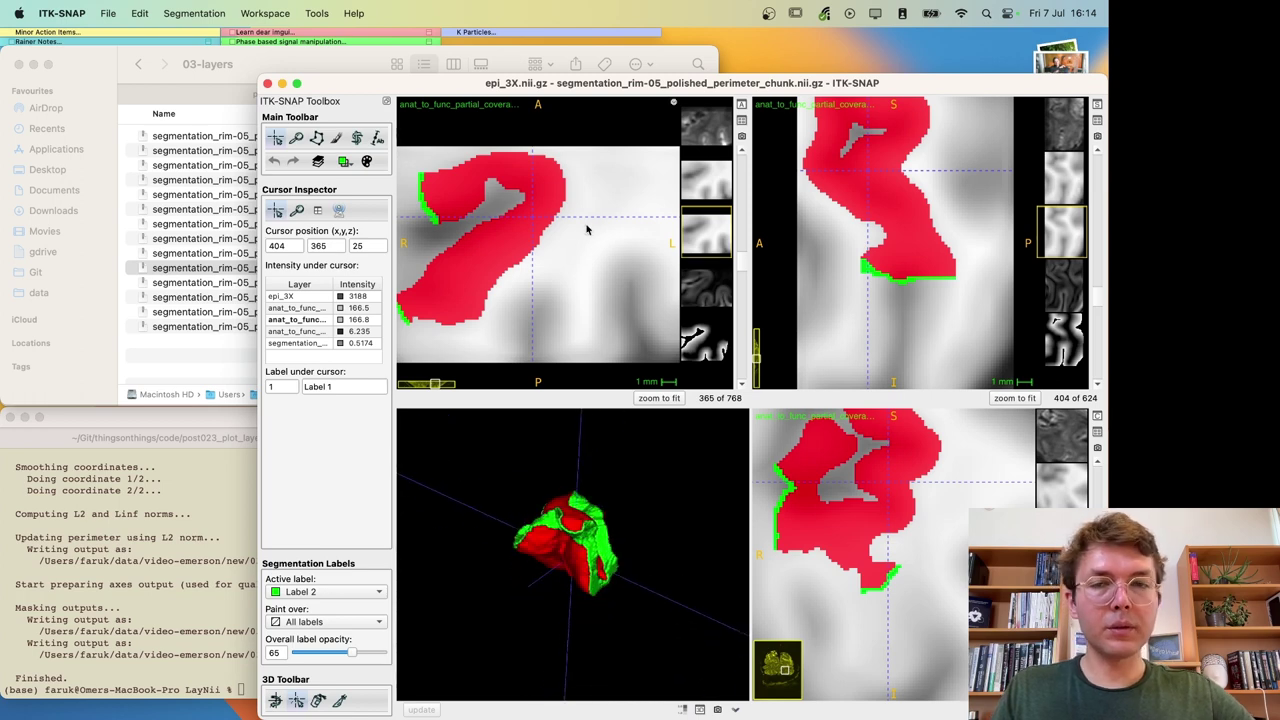
Step: Examine the perimeter chunk across the axial slices and around its border in the 3D view
scroll(587, 230, down, 5)
scroll(587, 230, up, 12)
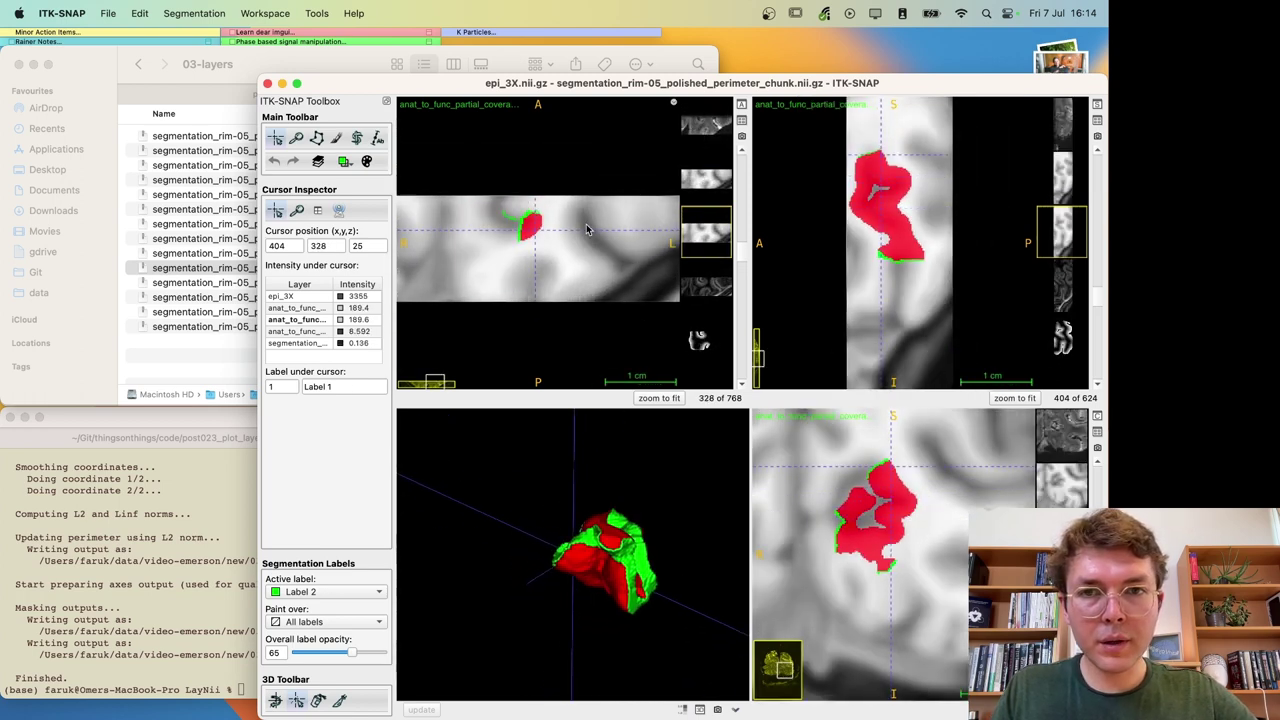
scroll(587, 230, up, 20)
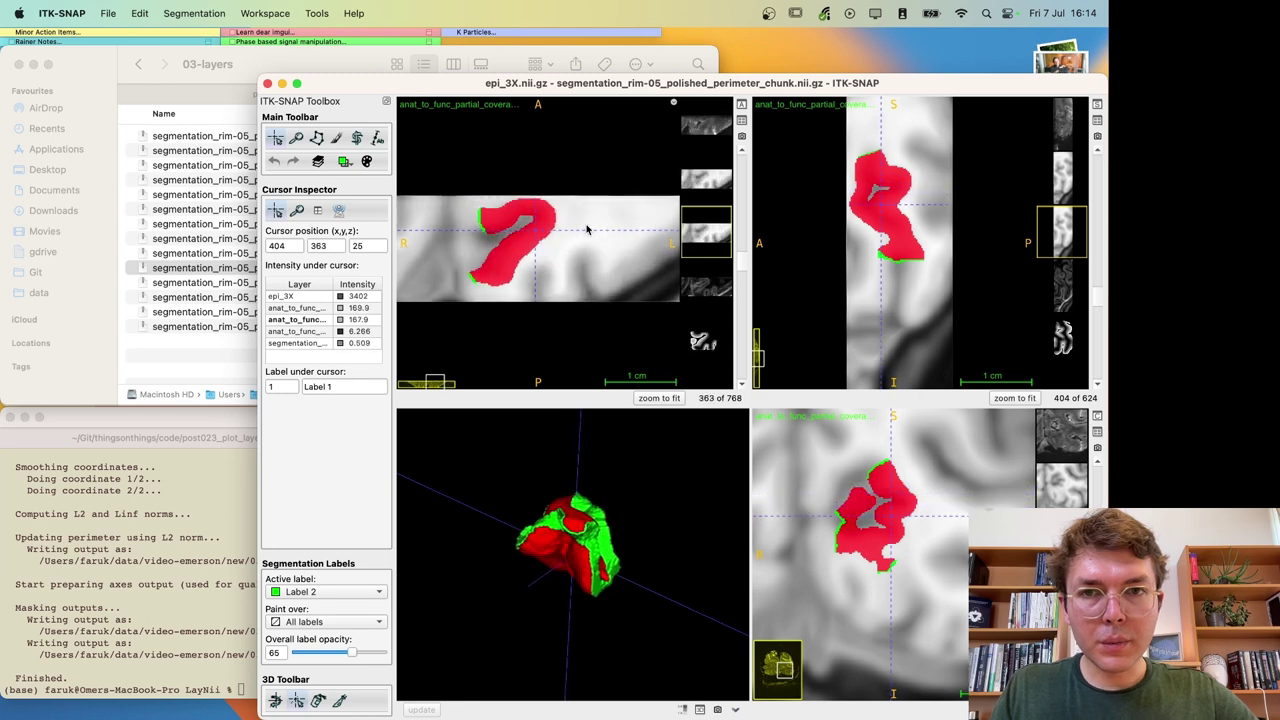
scroll(587, 230, up, 20)
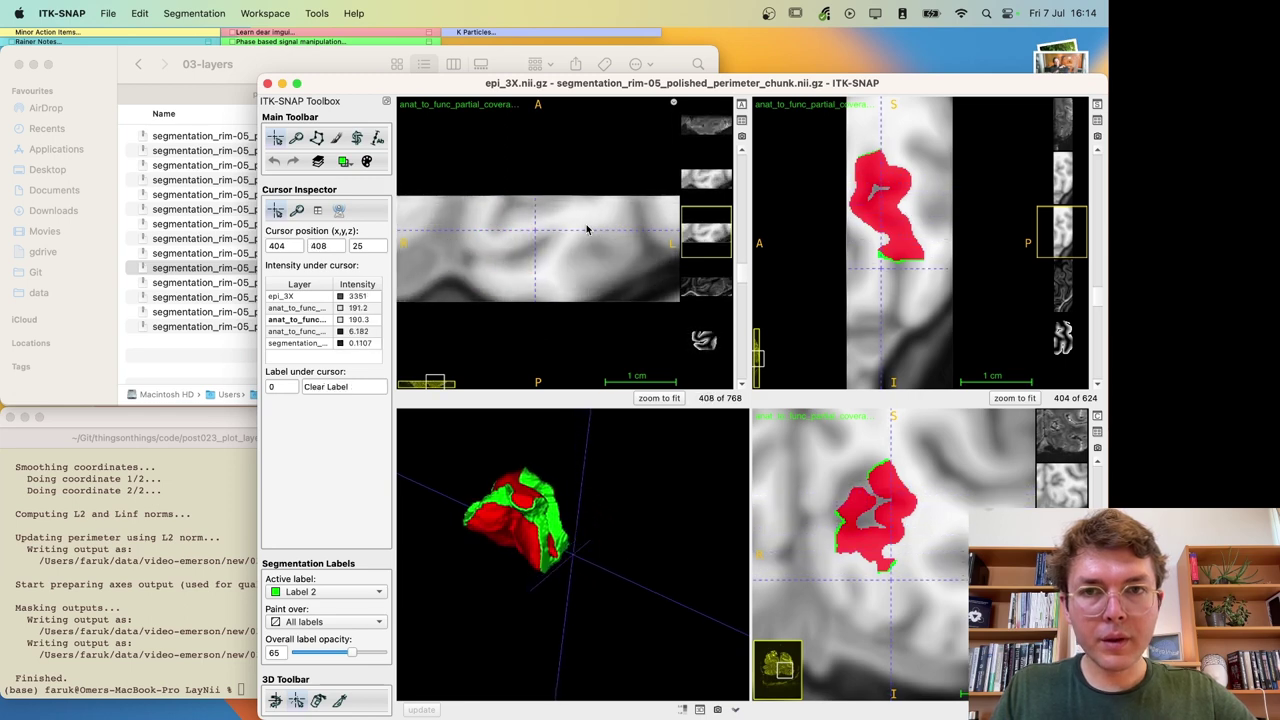
scroll(587, 230, down, 20)
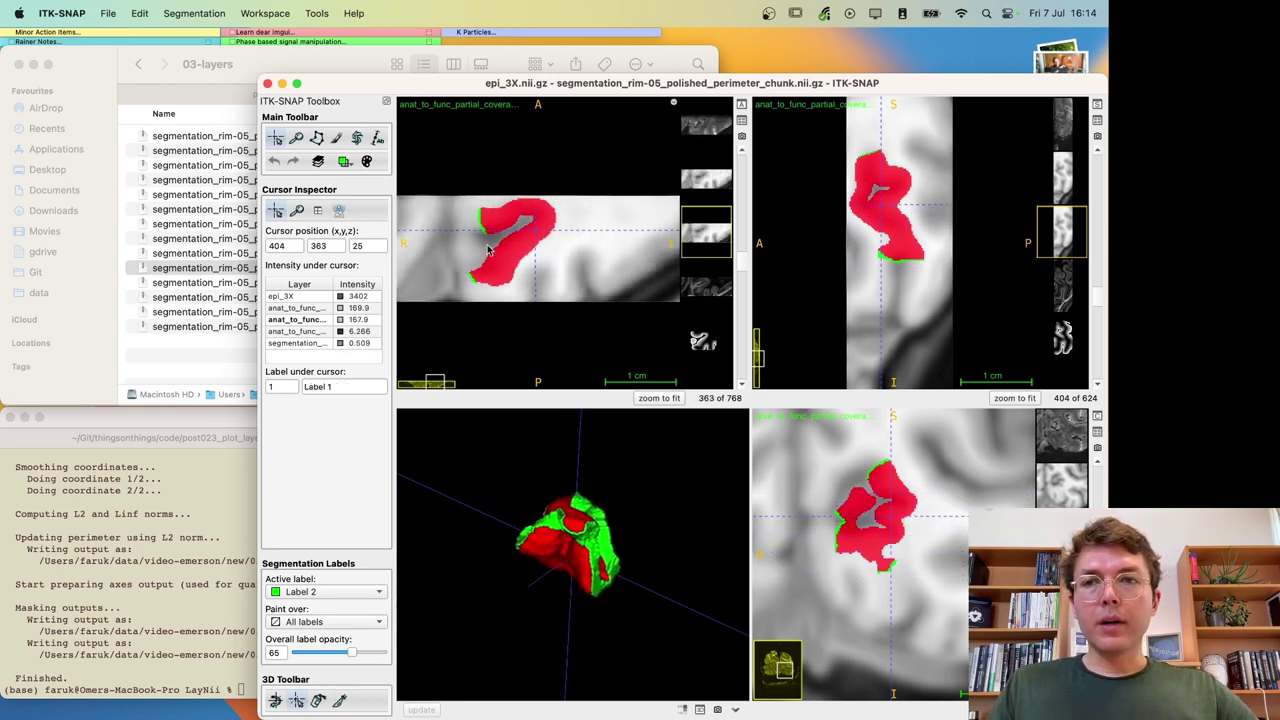
click(226, 358)
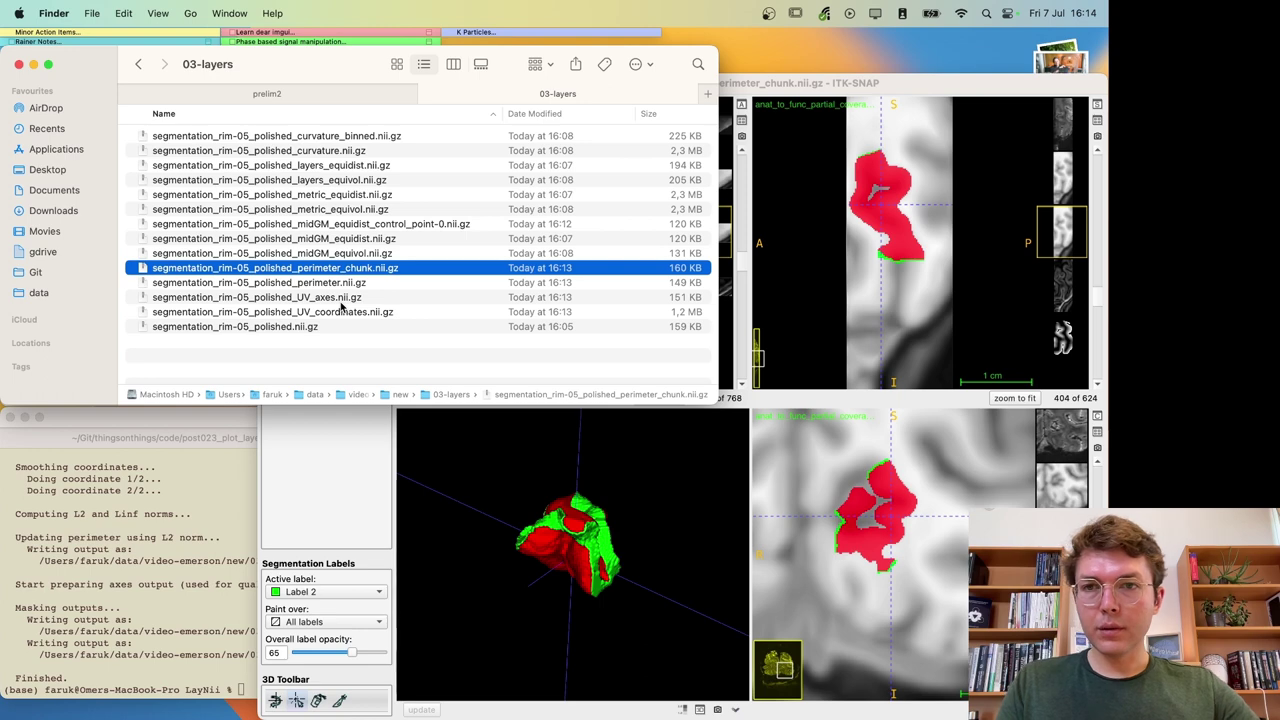
drag(484, 528, 476, 563)
click(222, 360)
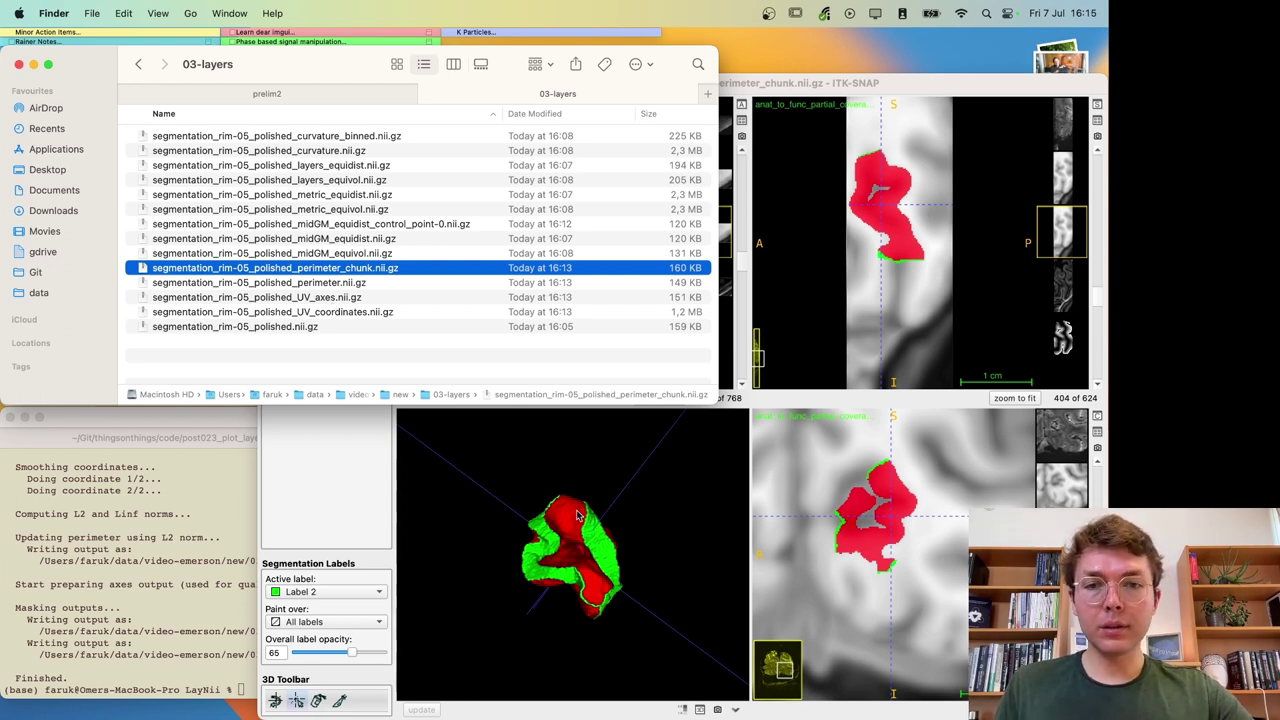
click(653, 534)
drag(650, 535, 613, 563)
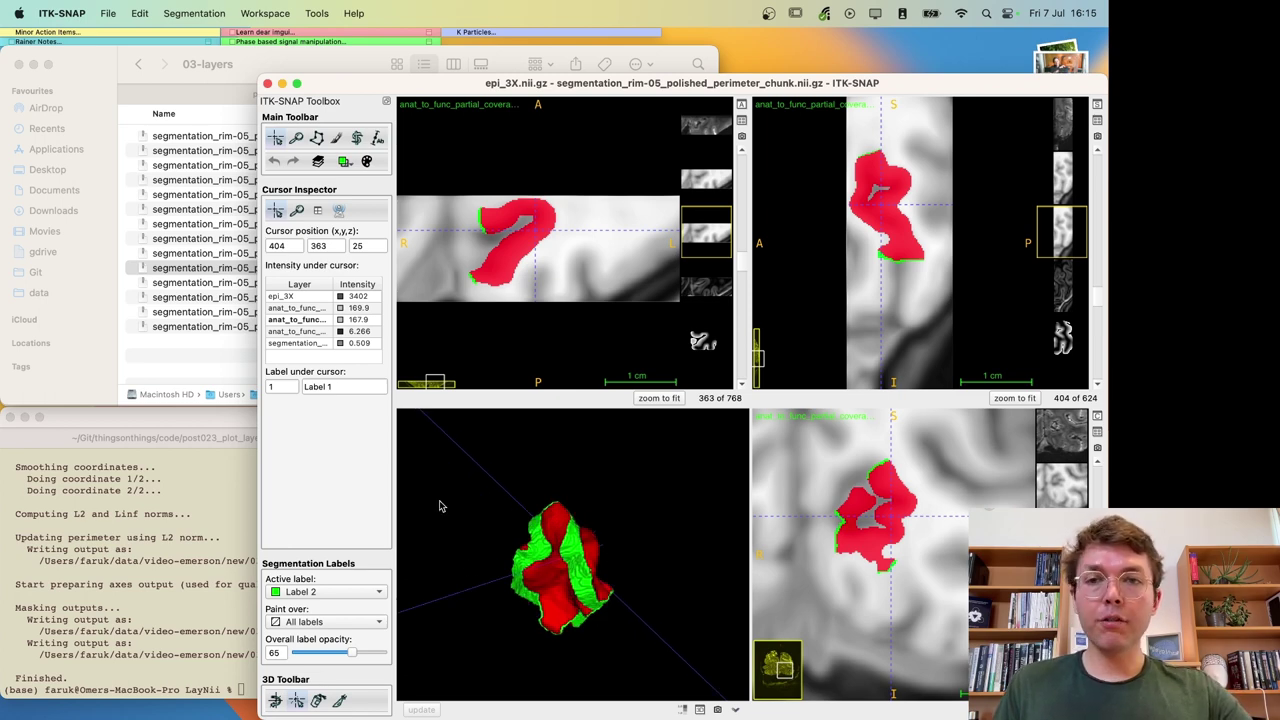
Step: Switch to Terminal and run ./LN2_PATCH_FLATTEN without arguments to show its usage help
click(222, 377)
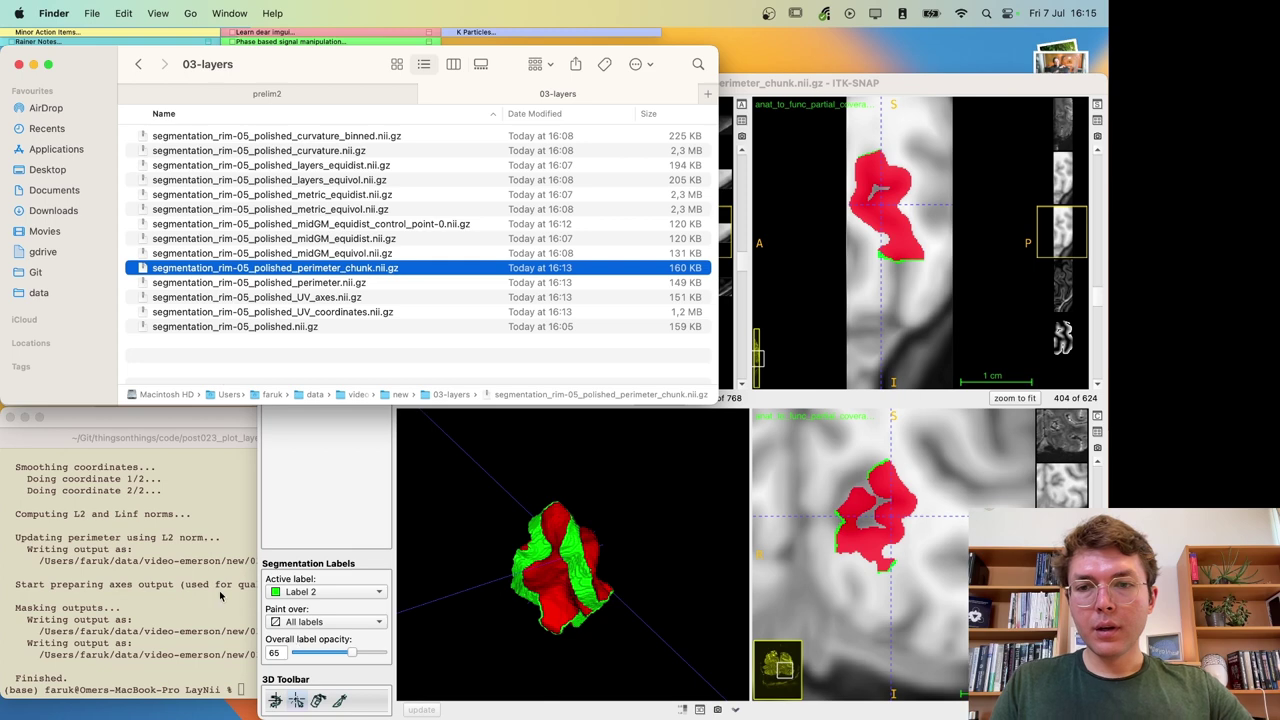
click(221, 596)
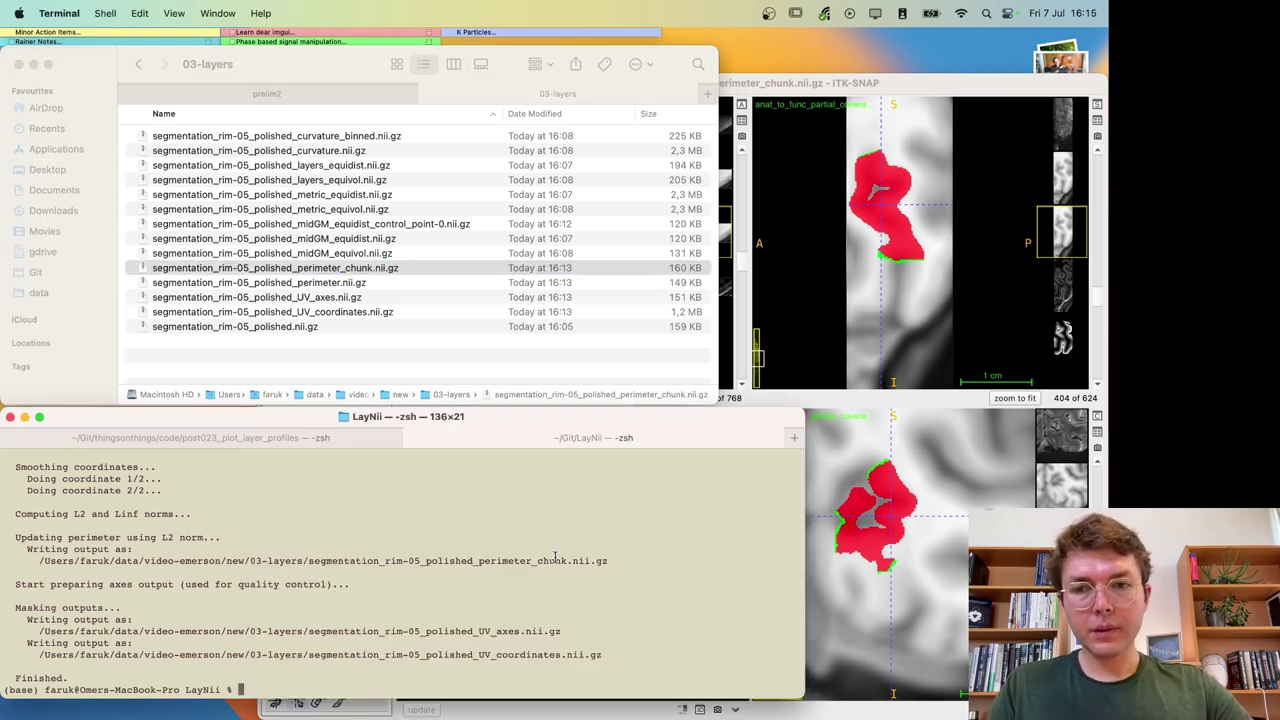
text(./LN2_PA)
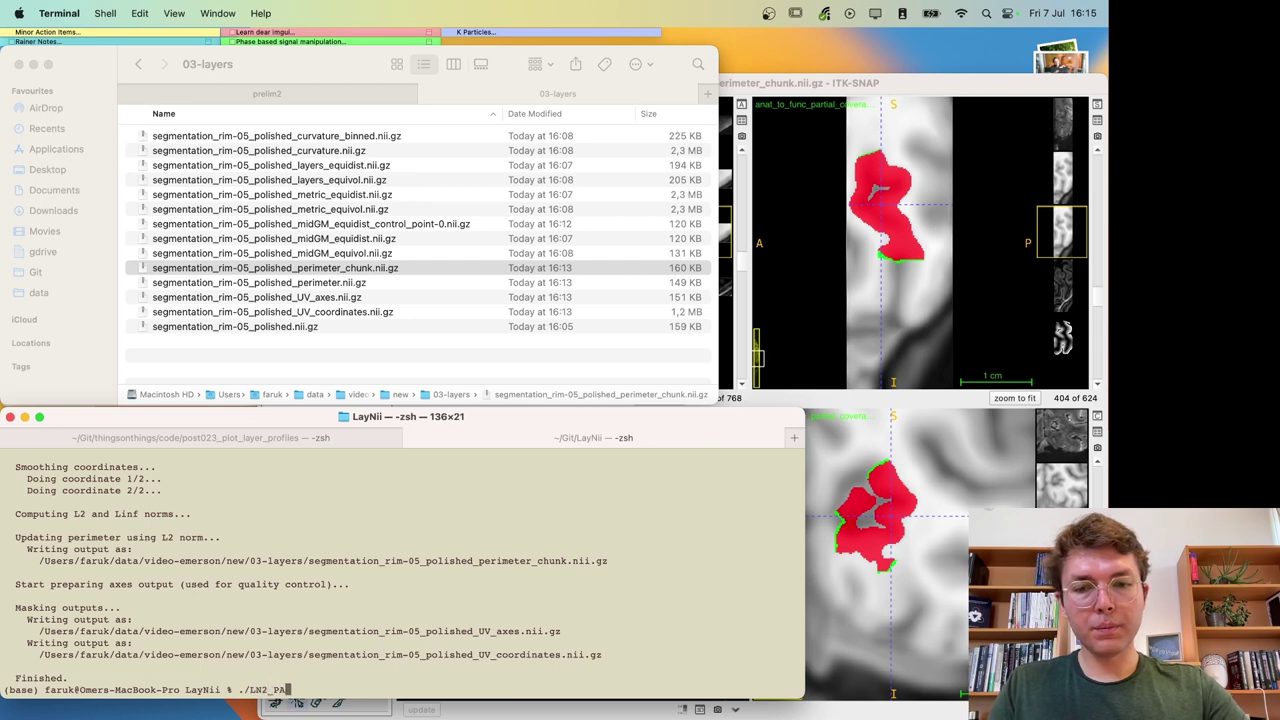
text(TCH_FLATTEN)
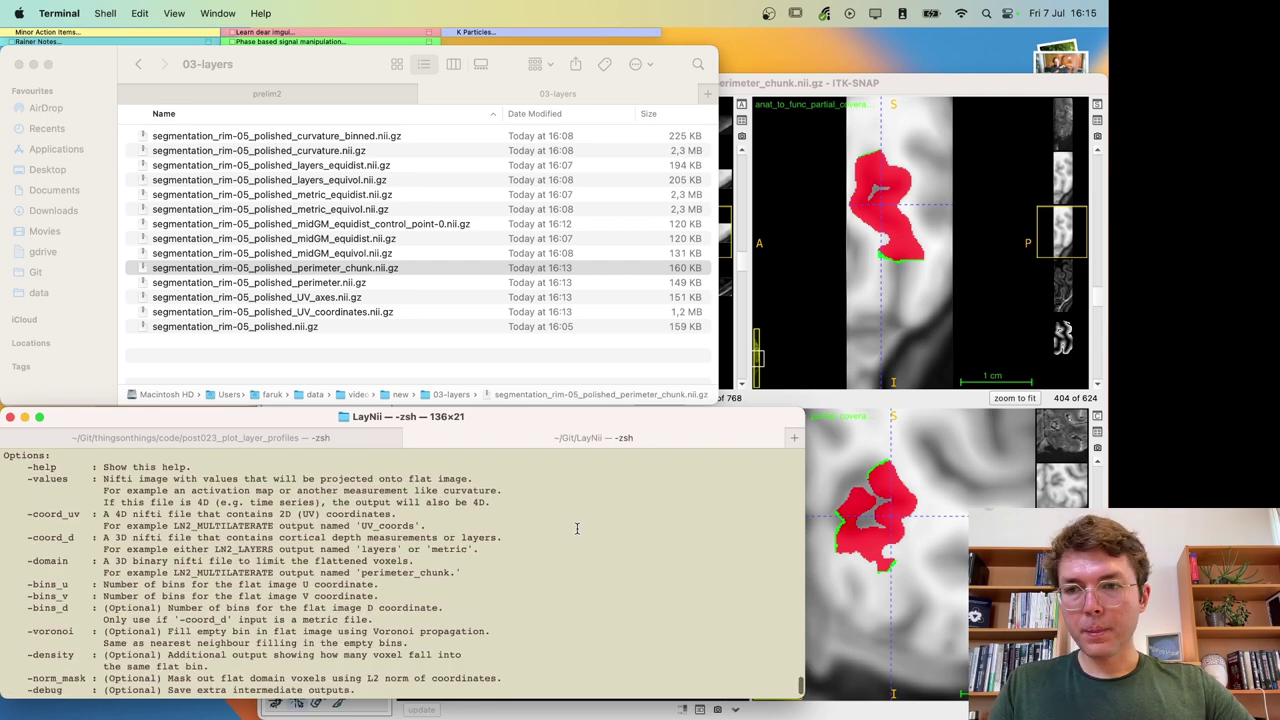
key(Return)
Step: Begin a ./LN2_PATCH_FLATTEN command with -values set to the full path of segmentation_rim-05_polished_curvature_binned.nii.gz from the 03-layers folder
key(Up)
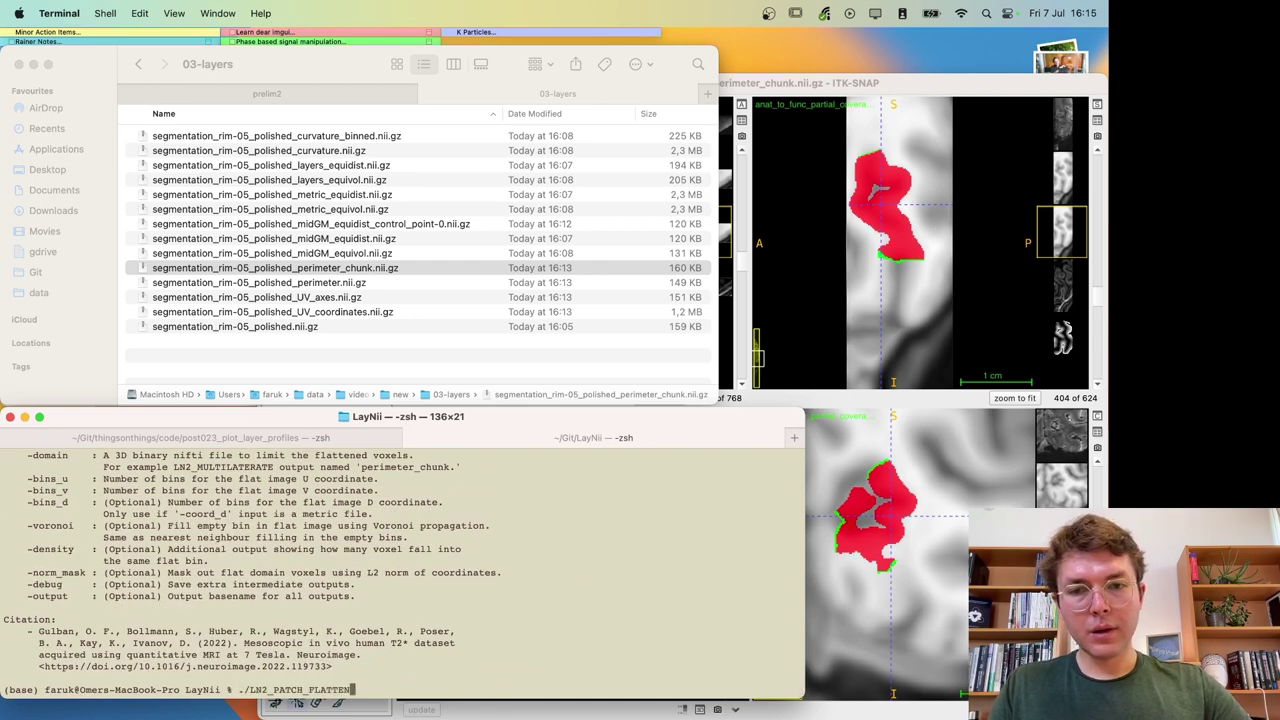
text(-values)
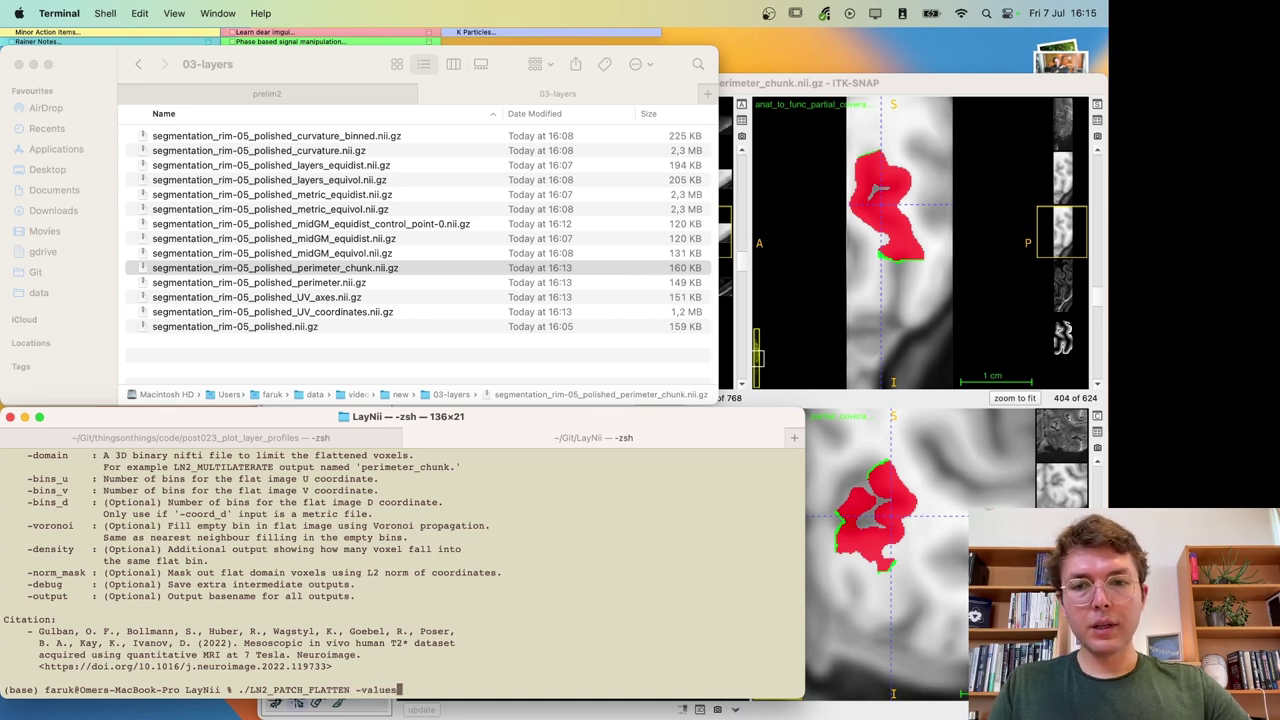
click(352, 157)
click(352, 152)
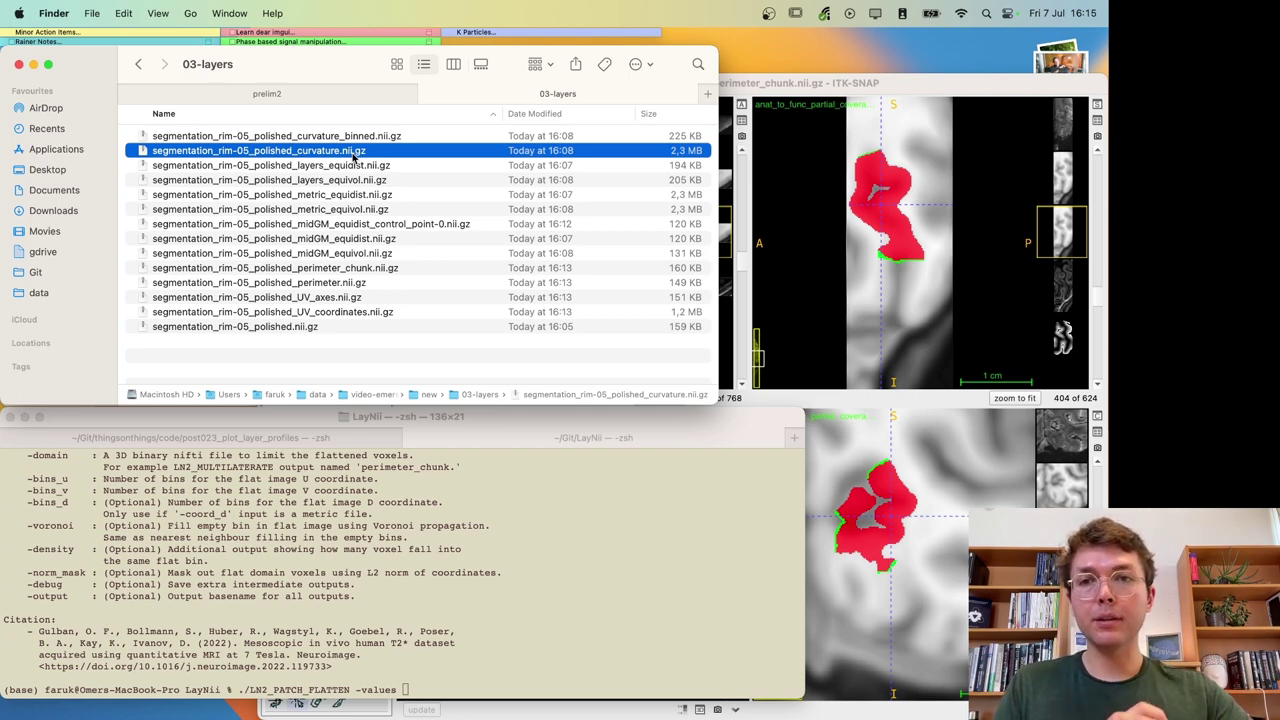
click(350, 165)
click(352, 152)
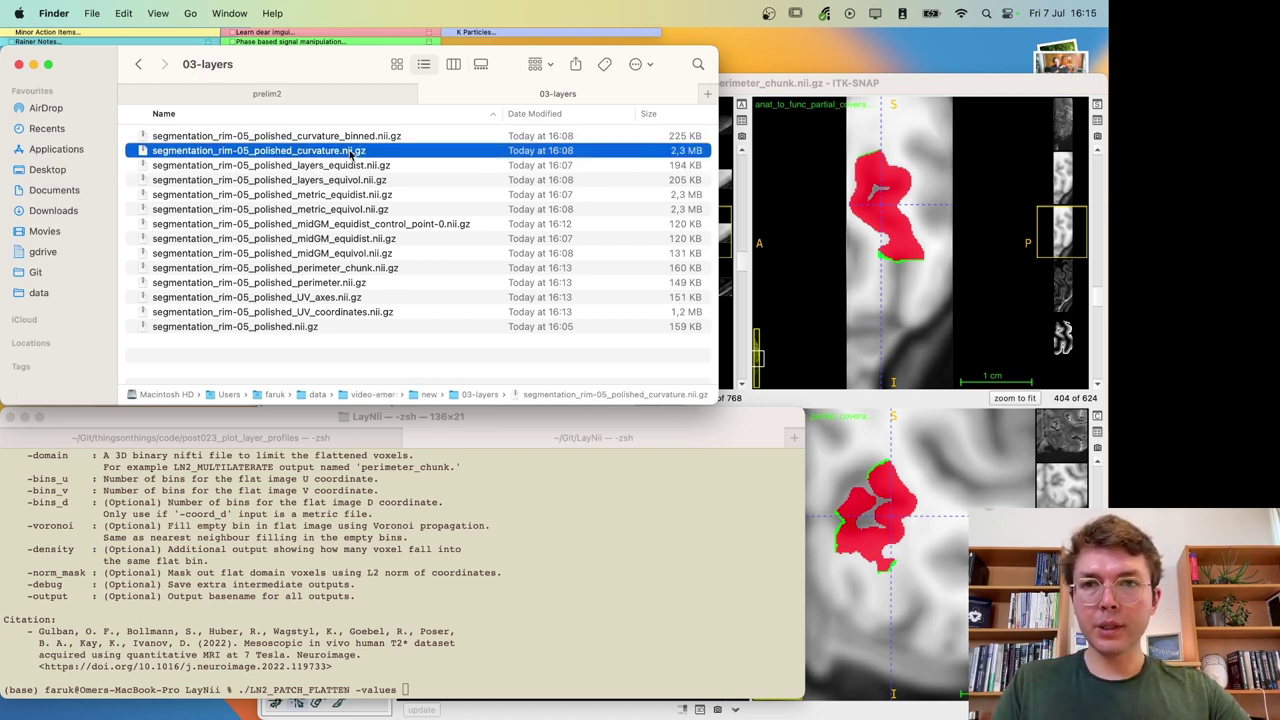
click(363, 138)
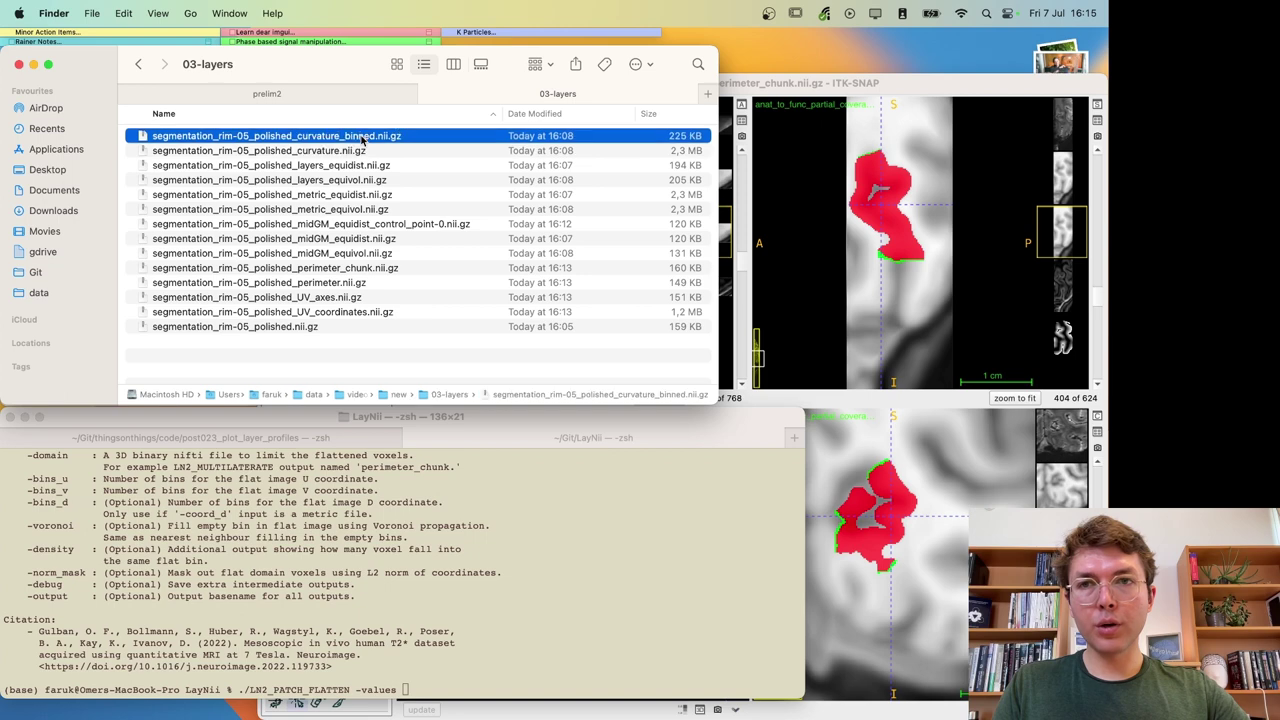
click(530, 617)
text(/Users/faruk/data/video-emerson/new/03-layers/segmentation_rim-05_polished_curvature_binned.nii.gz)
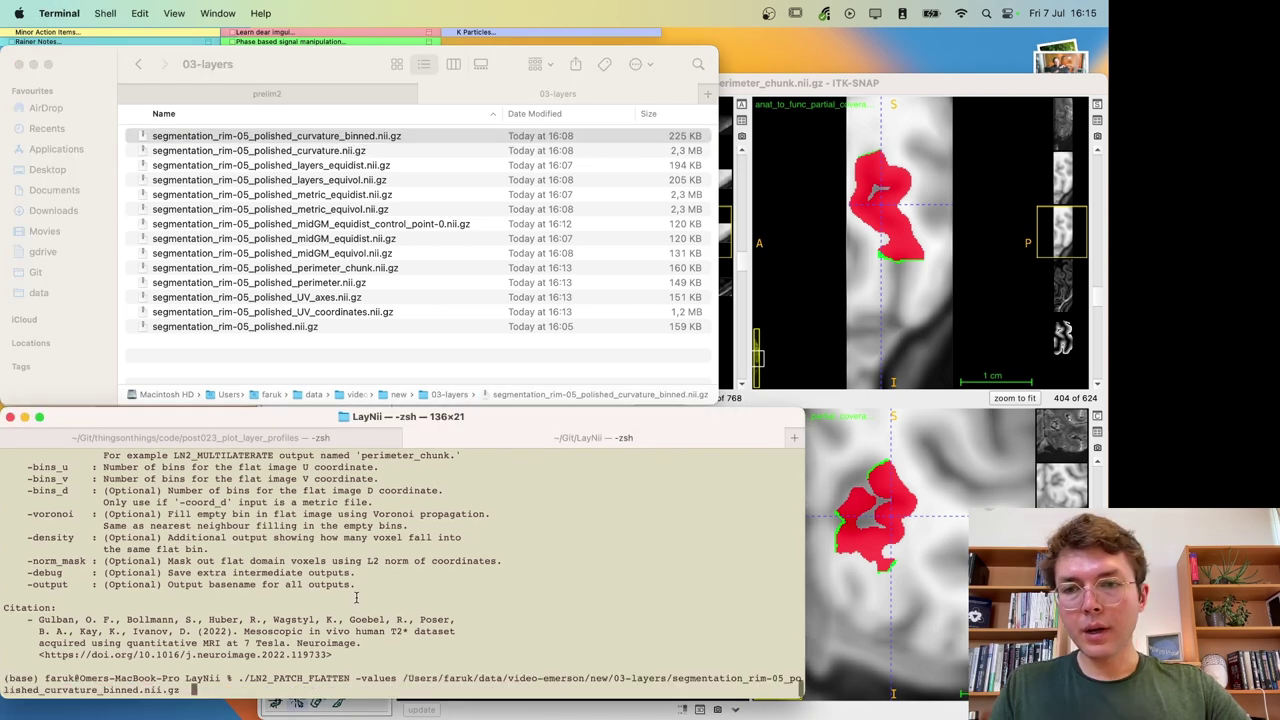
Step: Add the -coord_uv option with the full path of segmentation_rim-05_polished_UV_coordinates.nii.gz to the LN2_PATCH_FLATTEN command
text(-coord)
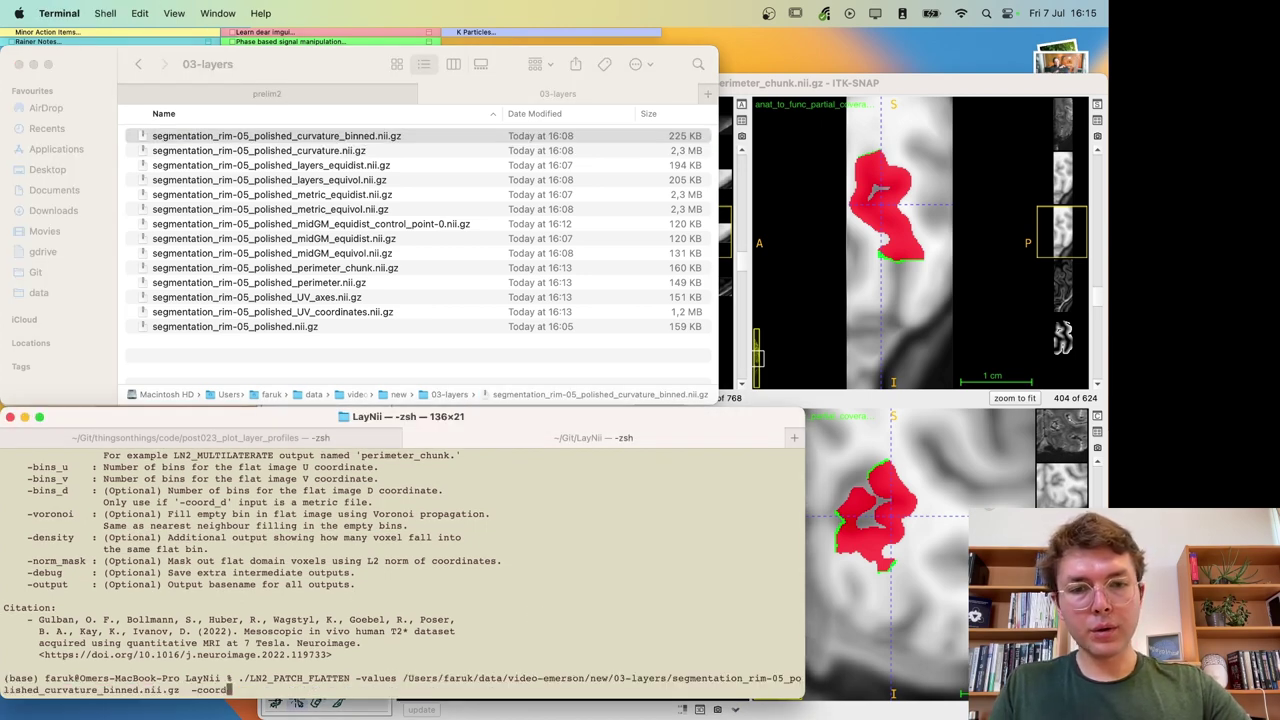
text(_uv)
click(350, 313)
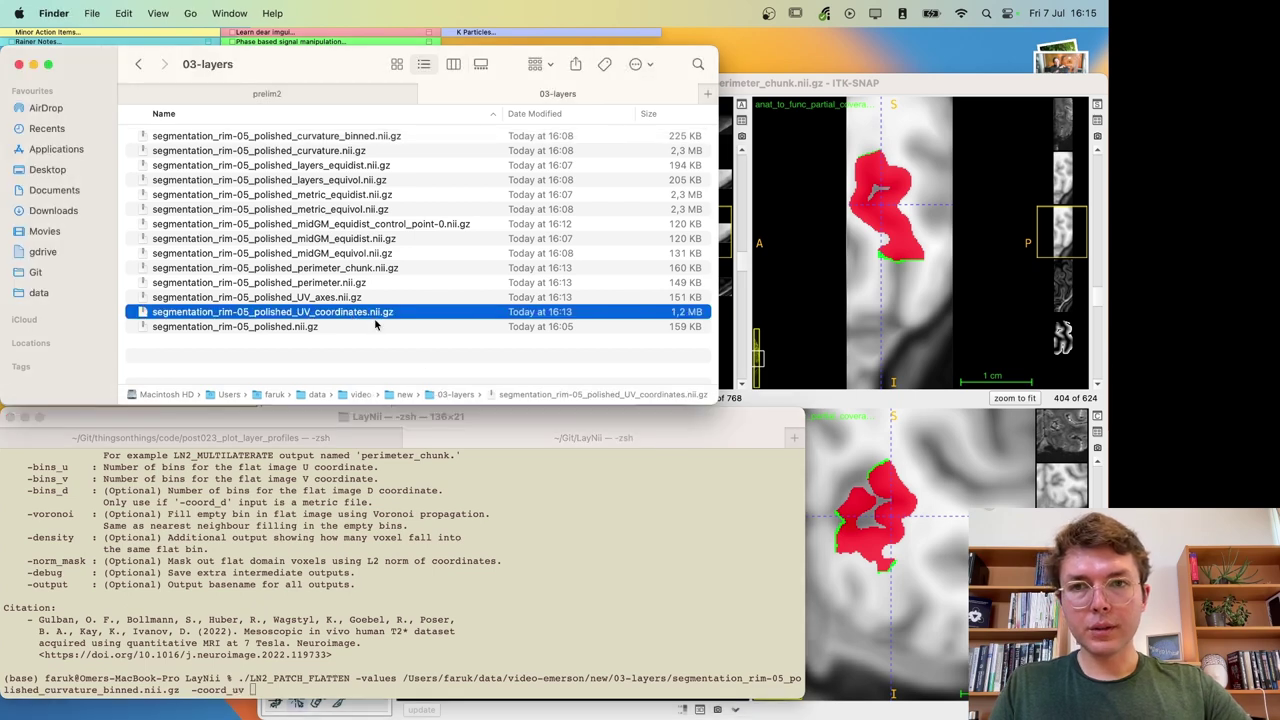
key(cmd+c)
click(538, 596)
key(cmd+v)
Step: Load segmentation_rim-05_polished_UV_axes.nii.gz into ITK-SNAP as the segmentation and update its 3D rendering
click(336, 288)
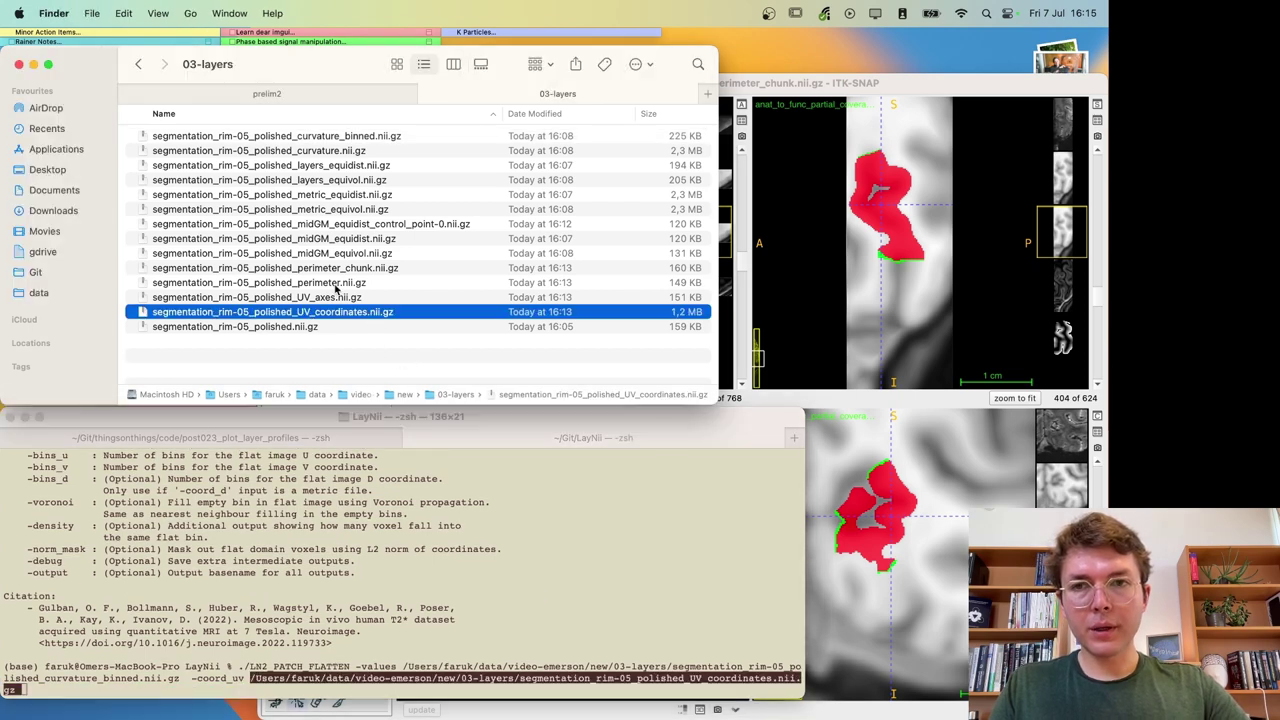
click(314, 300)
drag(293, 303, 880, 292)
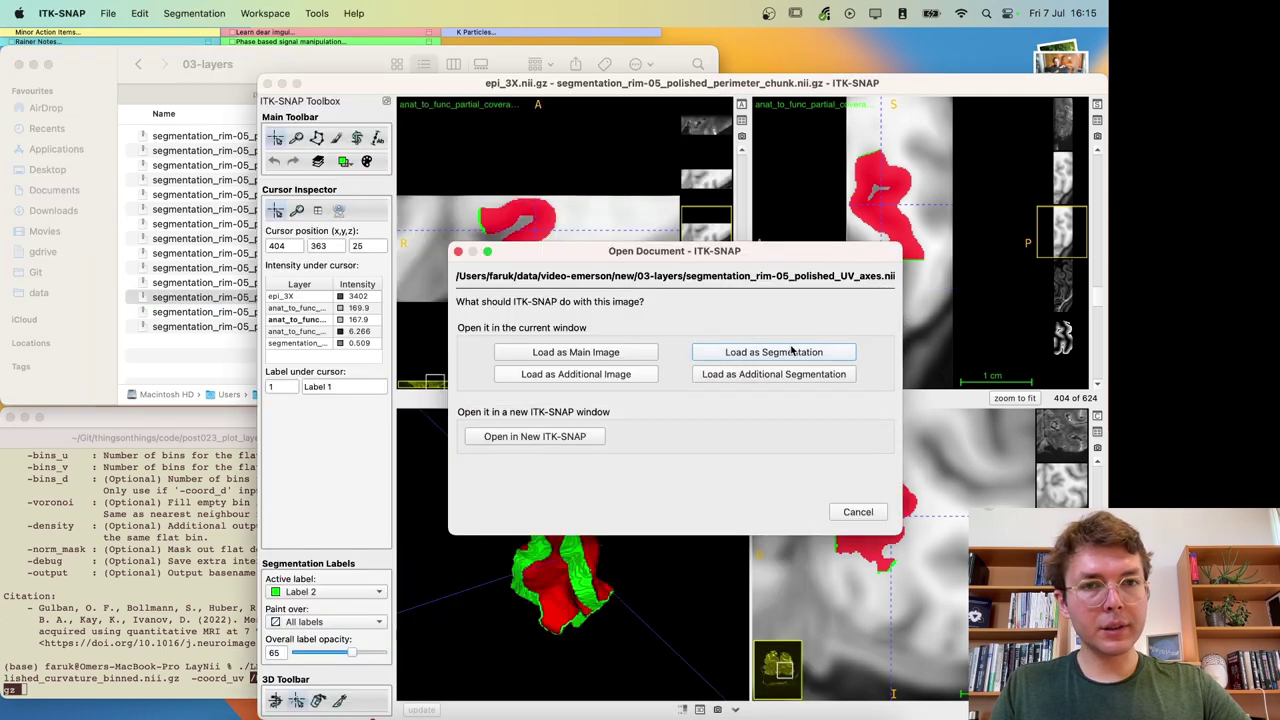
click(790, 351)
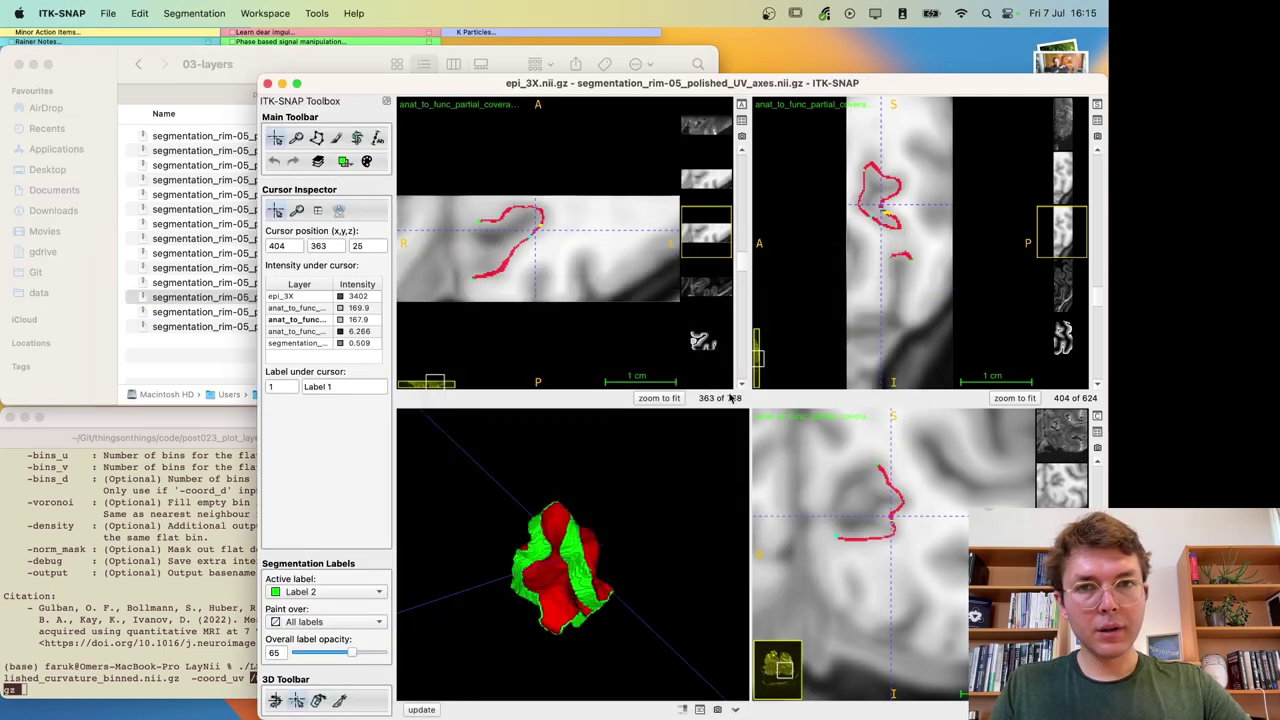
click(421, 712)
Step: Examine the course of the U and V axes across the cortical patch from several angles in 3D
drag(569, 663, 603, 621)
scroll(603, 621, down, 2)
scroll(603, 621, up, 10)
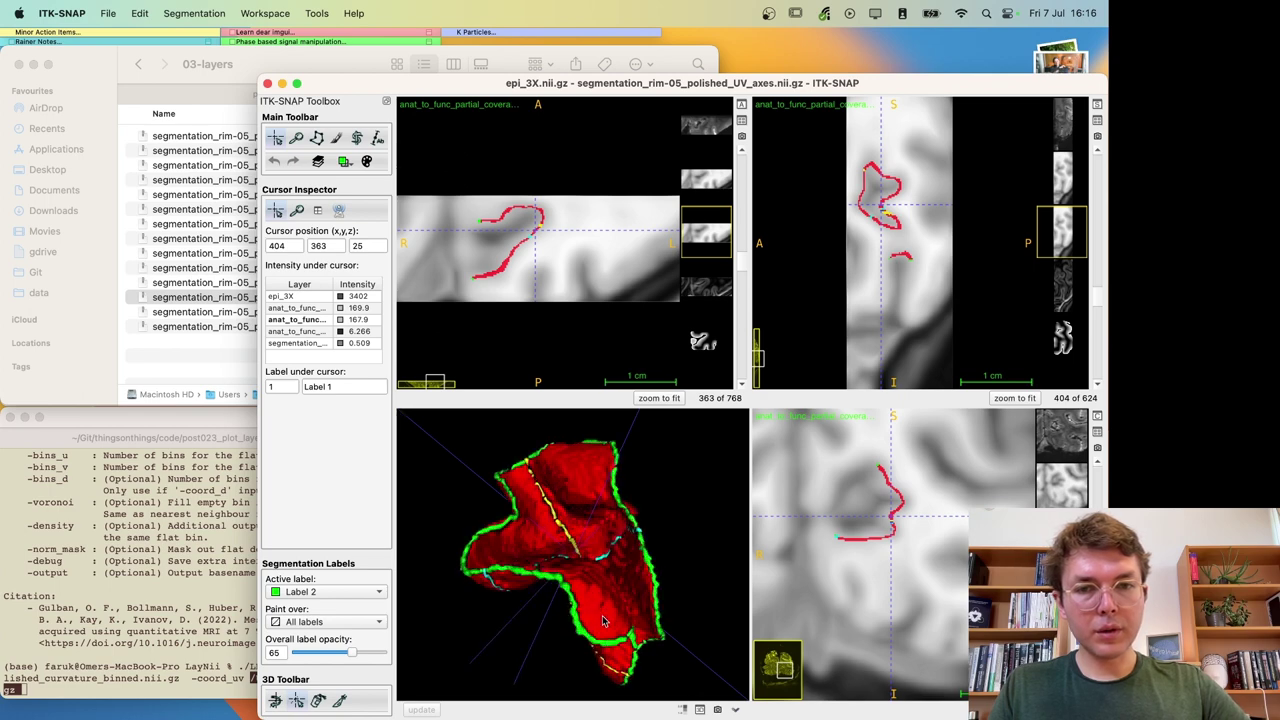
scroll(603, 621, down, 7)
drag(603, 621, 621, 533)
drag(680, 578, 697, 675)
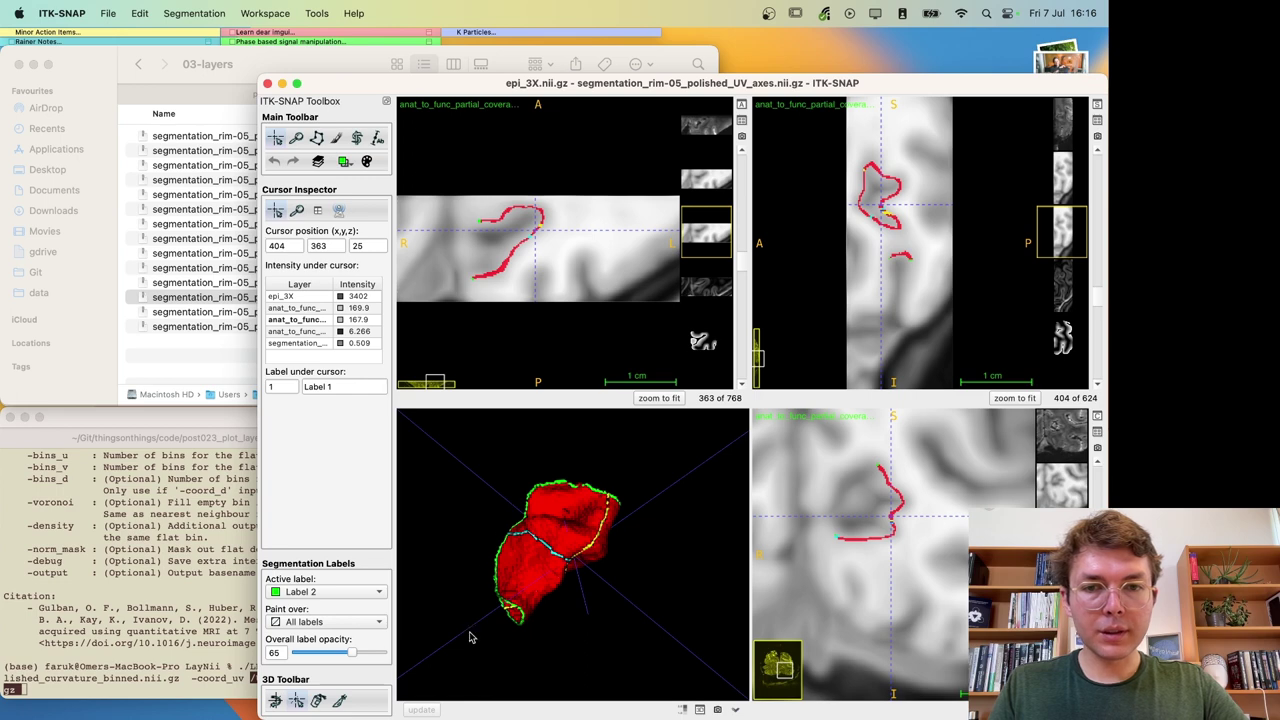
drag(470, 637, 600, 547)
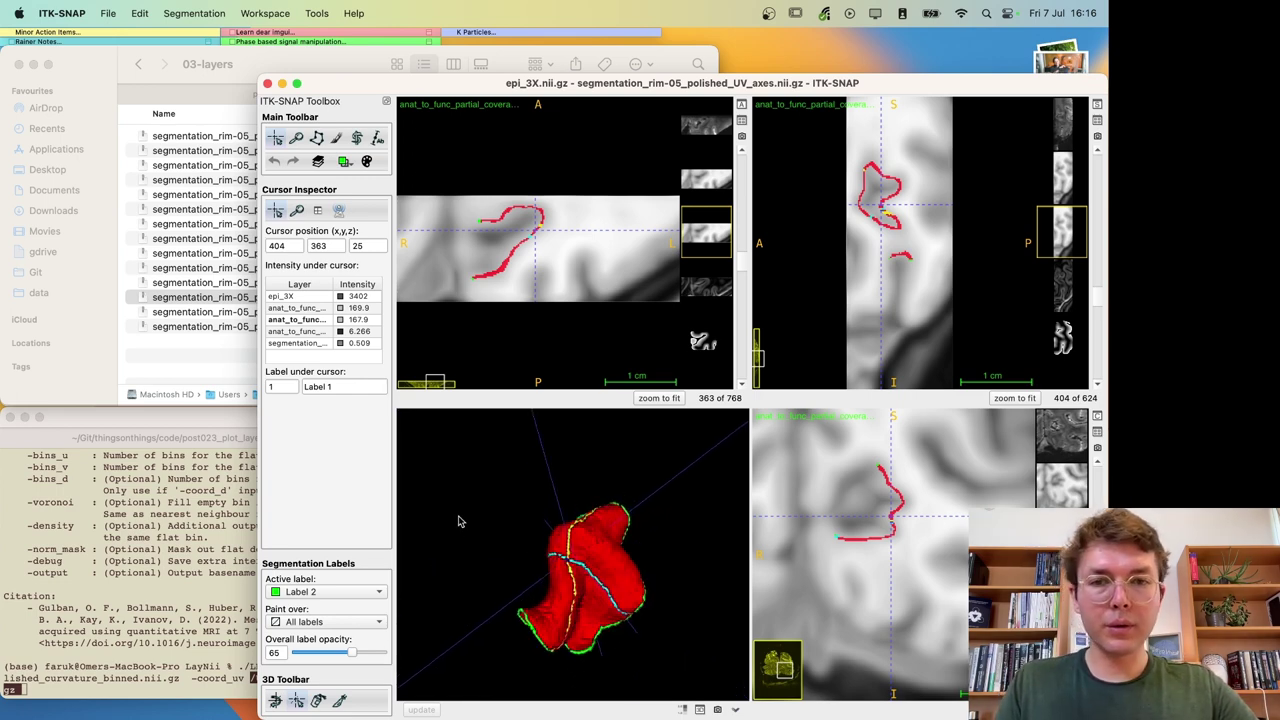
drag(459, 521, 380, 566)
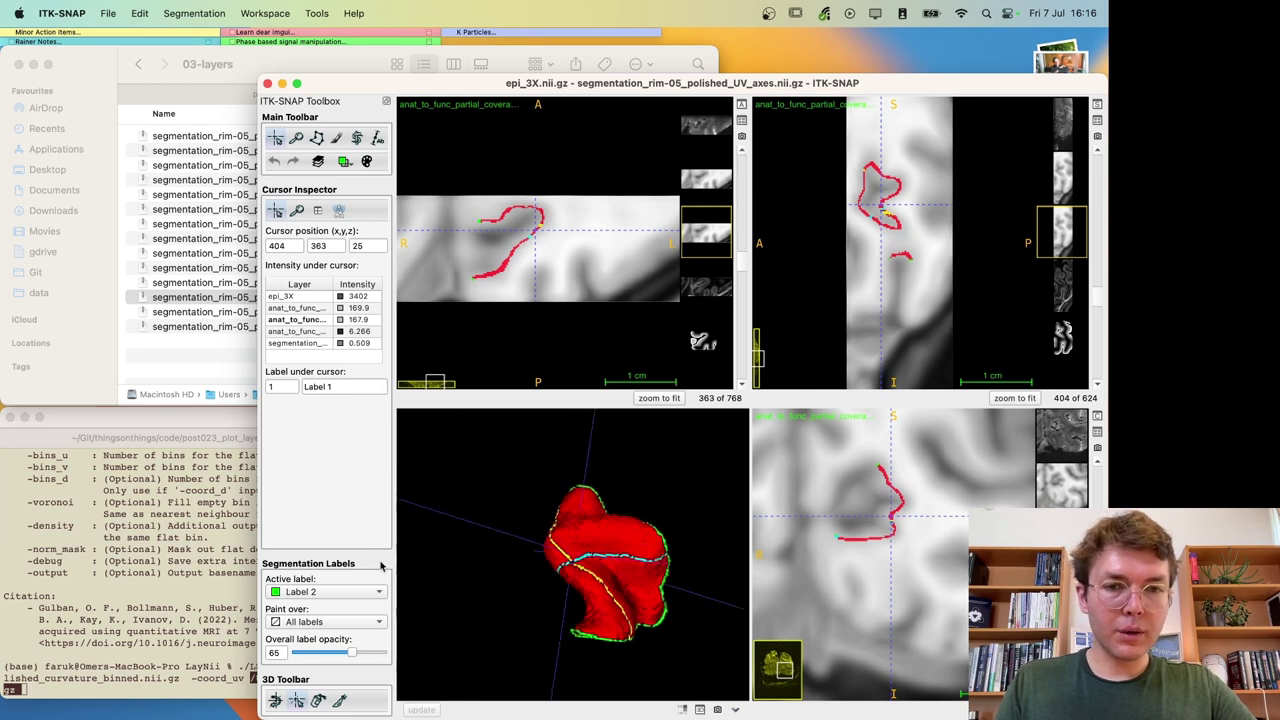
Step: Switch to Terminal and add the -coord_d option with the full path of segmentation_rim-05_polished_metric_equivol.nii.gz to the LN2_PATCH_FLATTEN command
drag(695, 494, 650, 446)
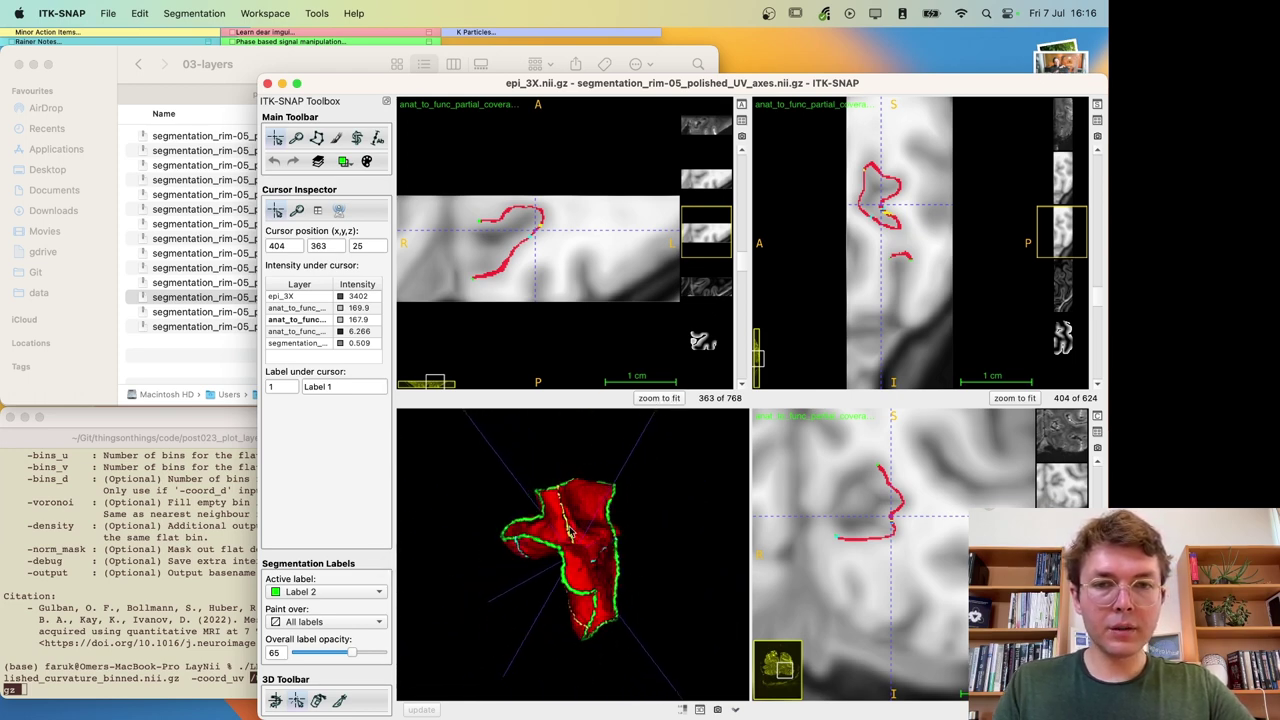
drag(659, 495, 720, 509)
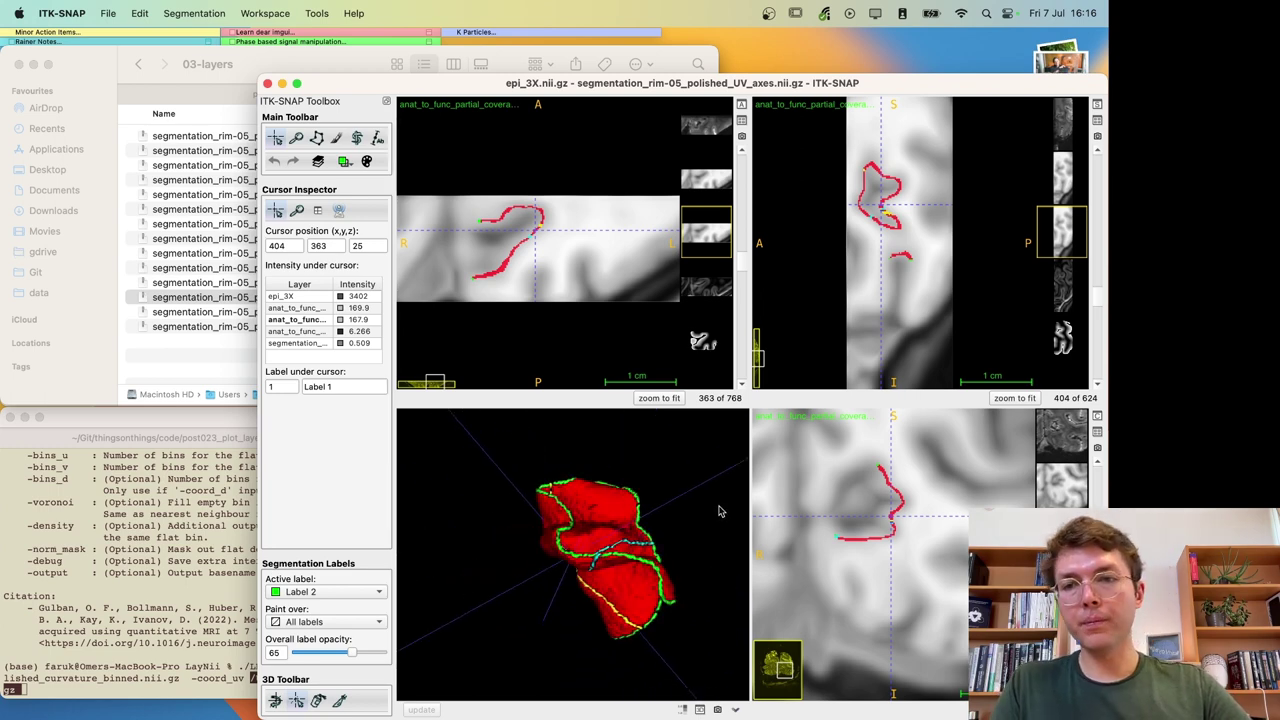
click(175, 372)
click(186, 561)
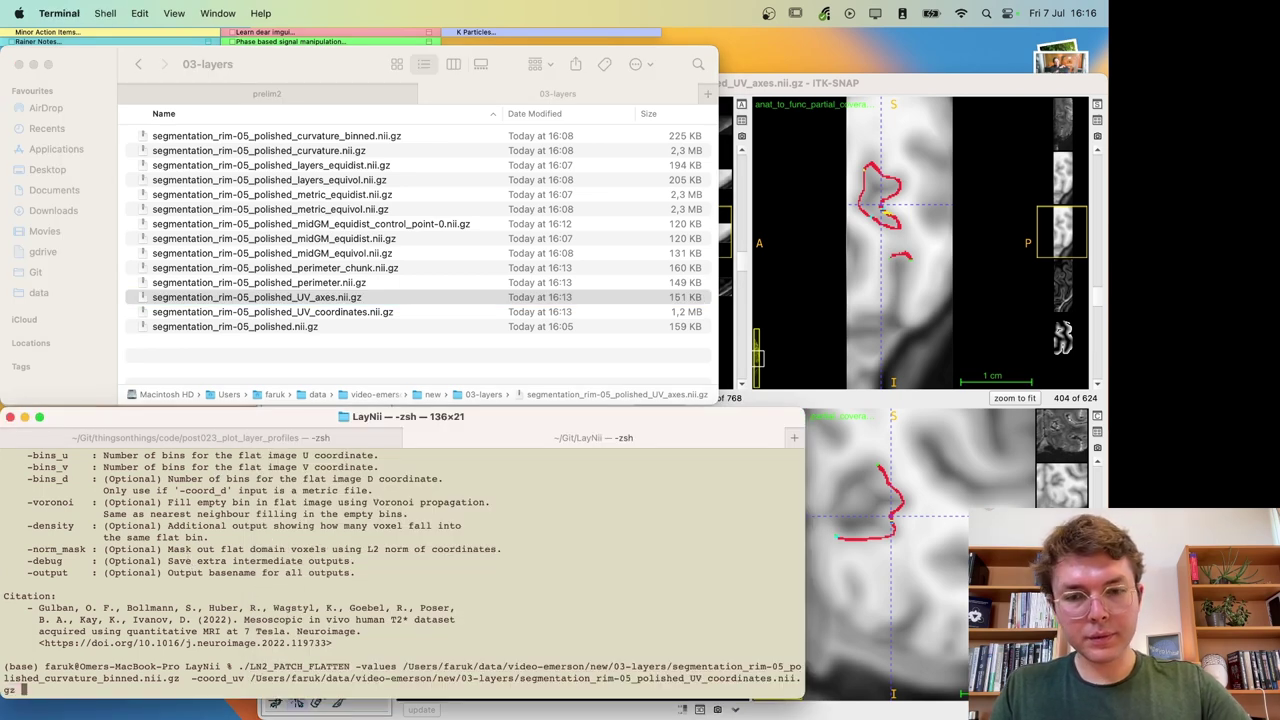
text(-coord)
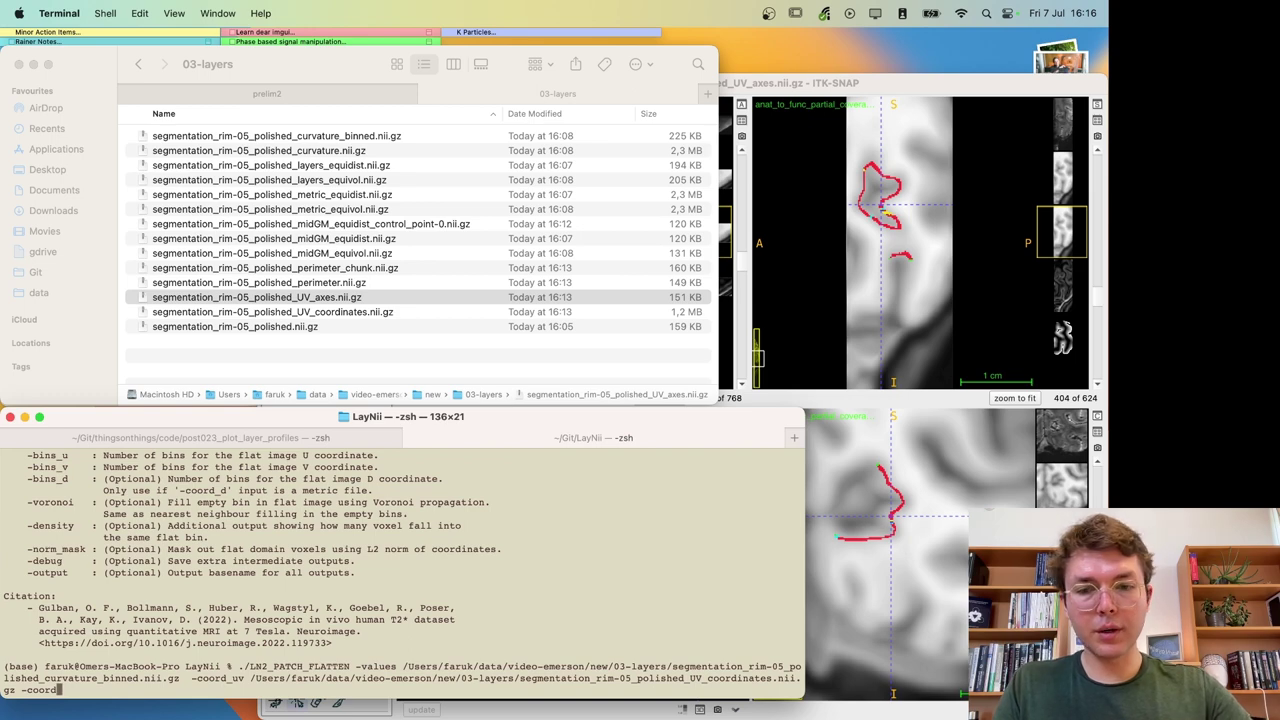
text(_d)
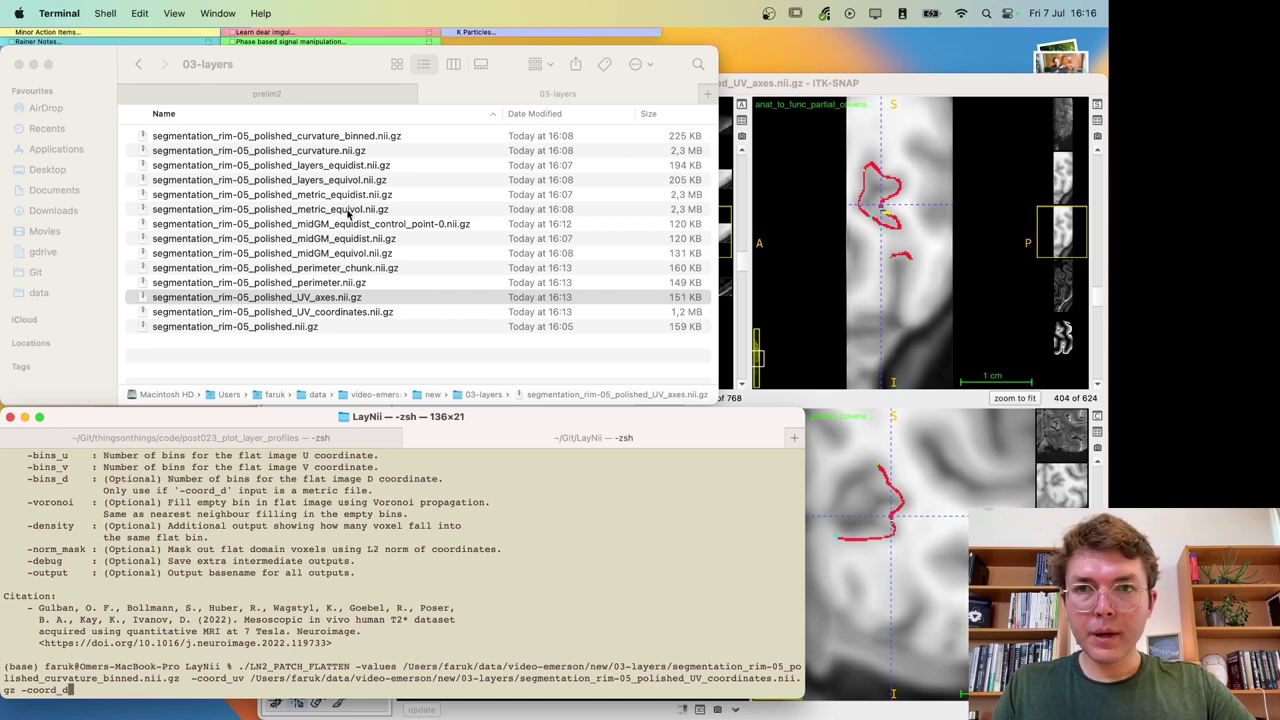
drag(352, 212, 600, 685)
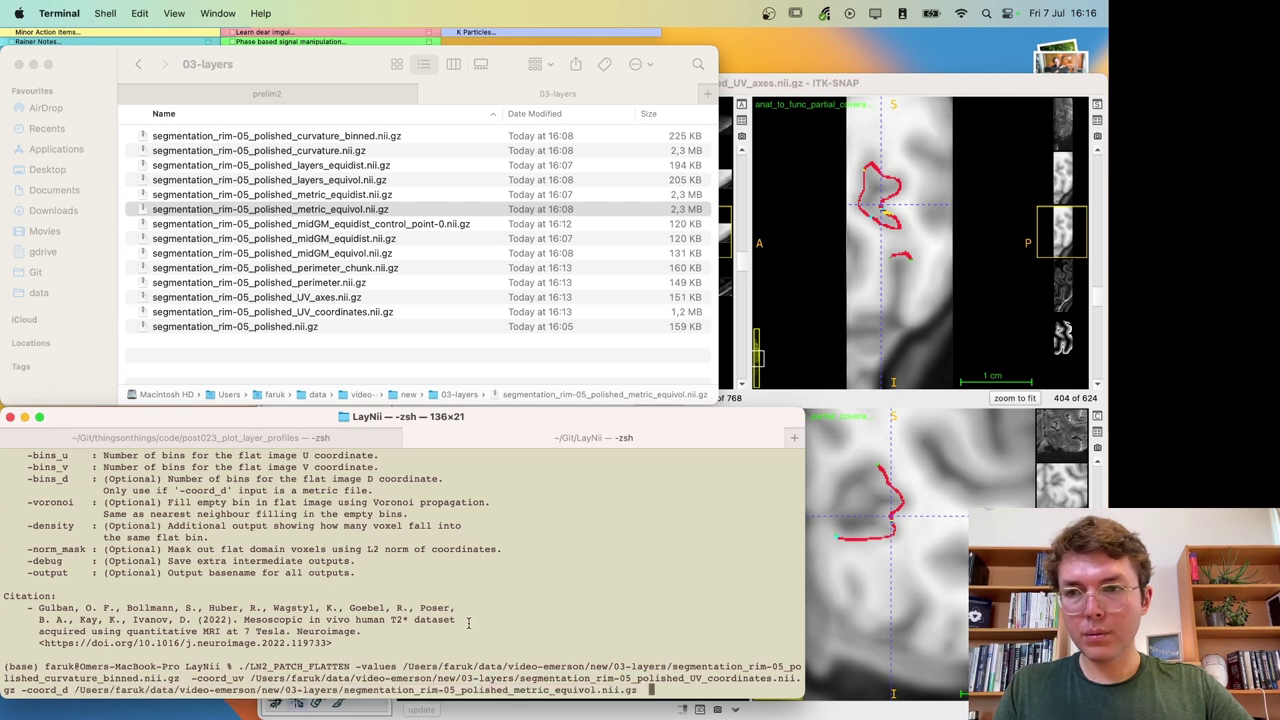
Step: Add the -domain option with the full path of segmentation_rim-05_polished_perimeter_chunk.nii.gz to the LN2_PATCH_FLATTEN command
scroll(468, 622, up, 5)
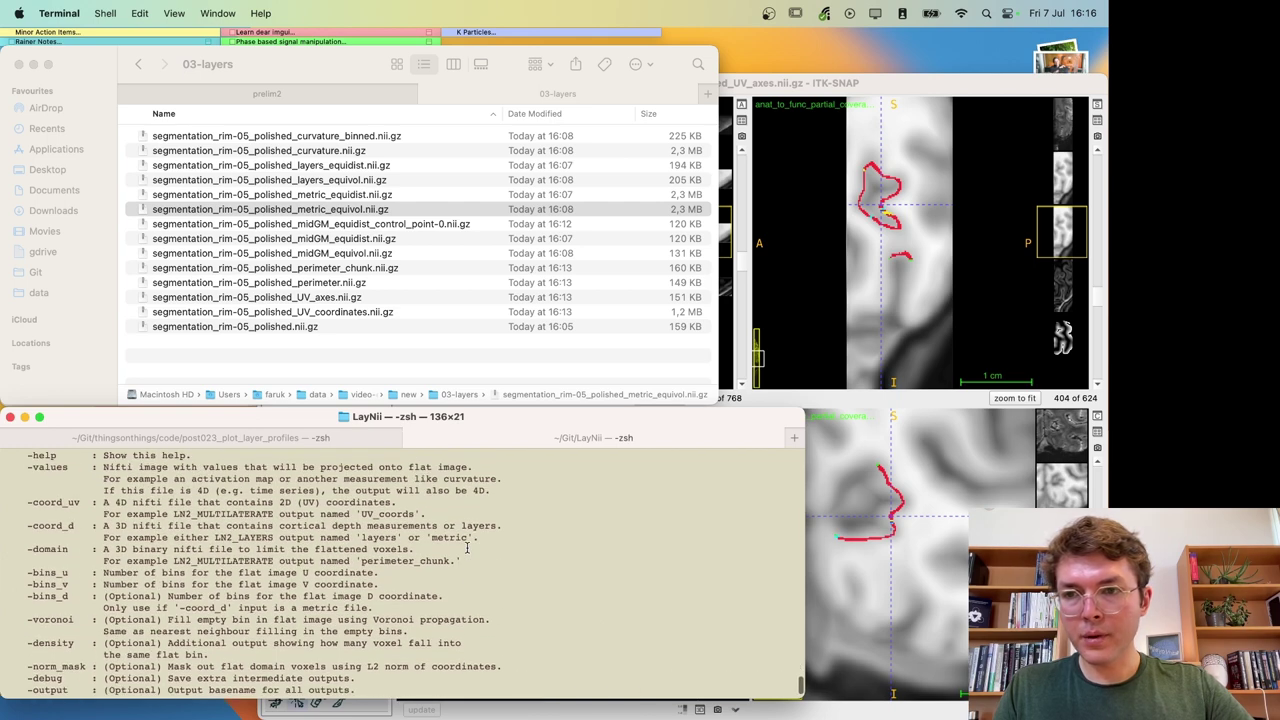
scroll(466, 548, down, 5)
text(-domain)
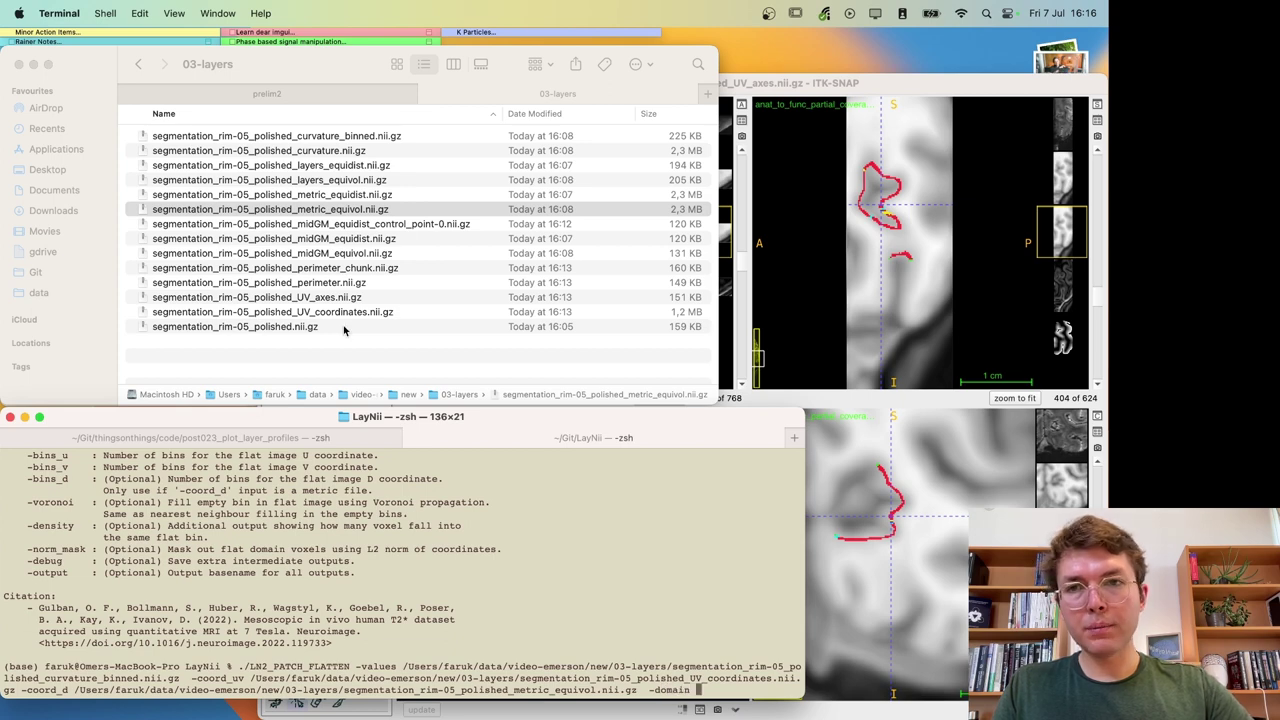
click(340, 226)
click(340, 268)
key(super+c)
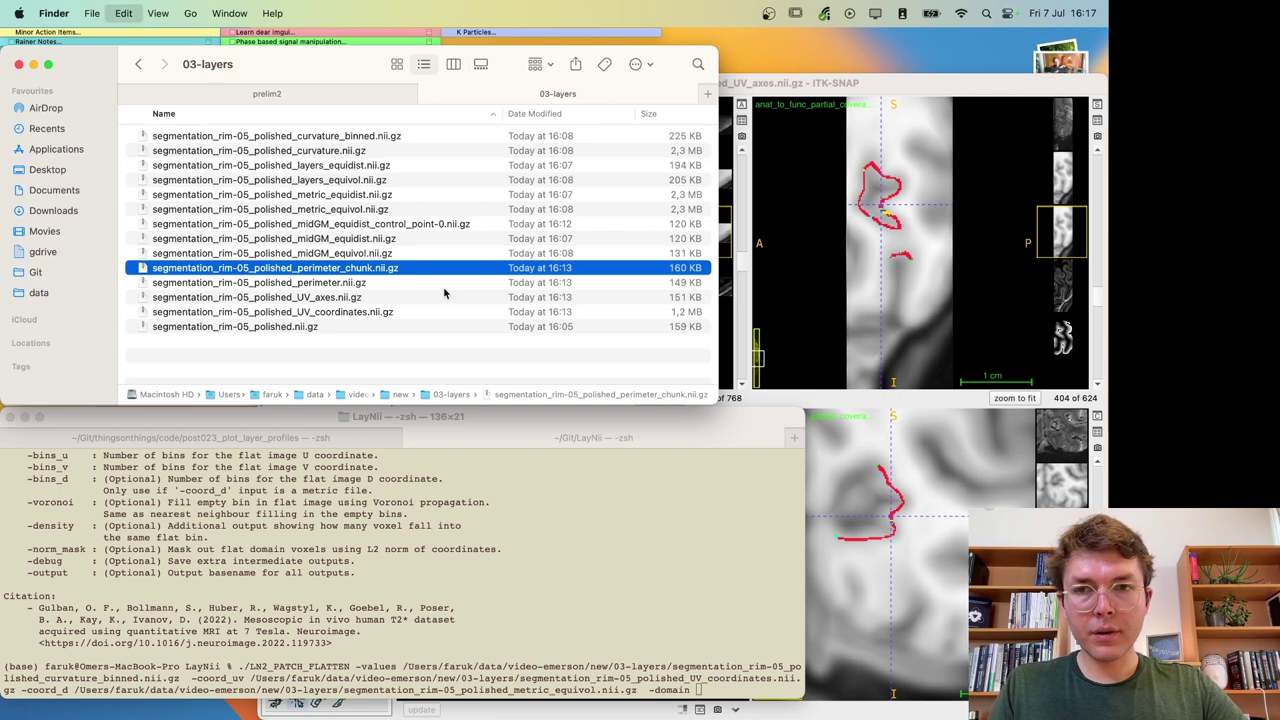
click(730, 596)
key(super+v)
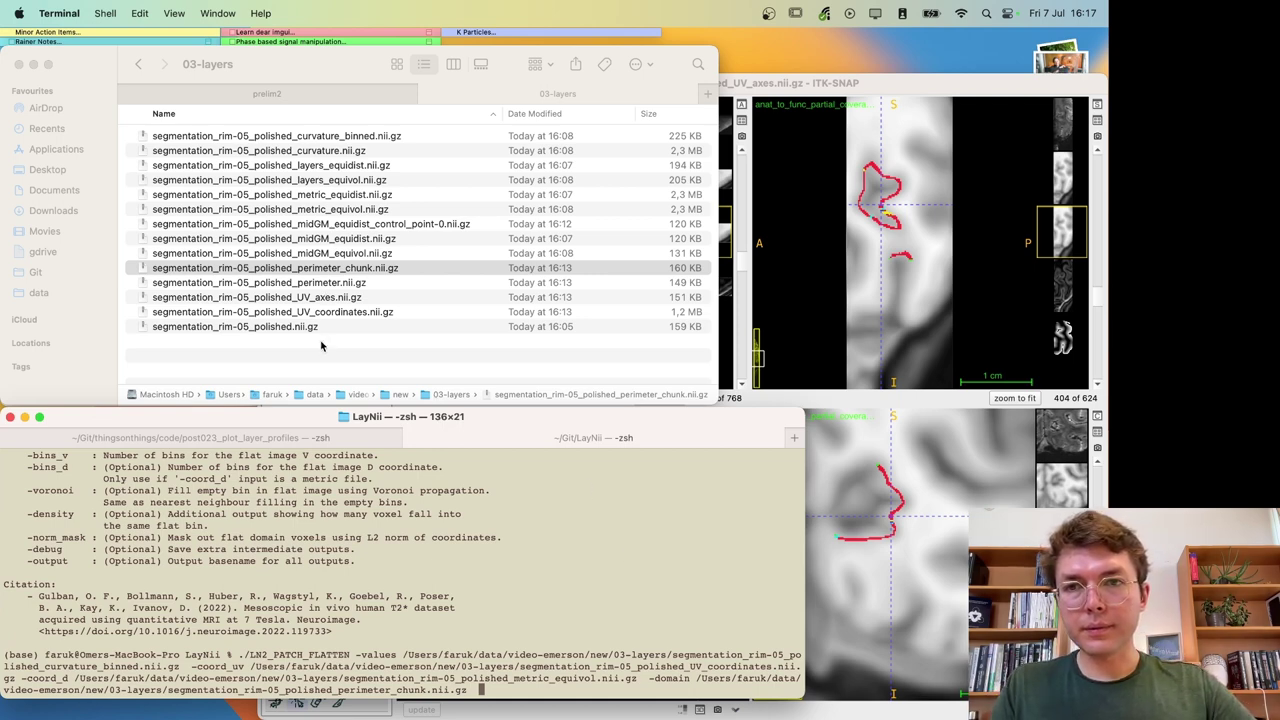
Step: Add the options -bins_u 1024, -bins_v 1024 and -bins_d 101 to the LN2_PATCH_FLATTEN command
scroll(556, 573, up, 10)
scroll(556, 573, down, 8)
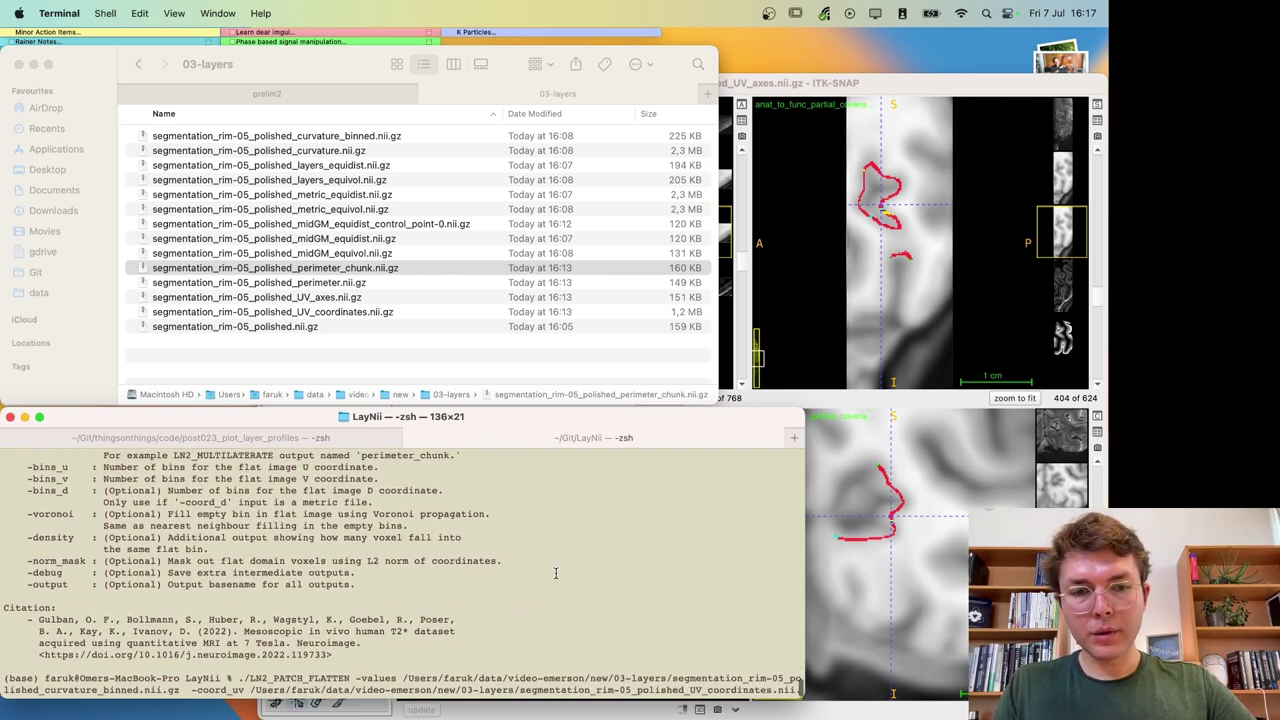
text(-)
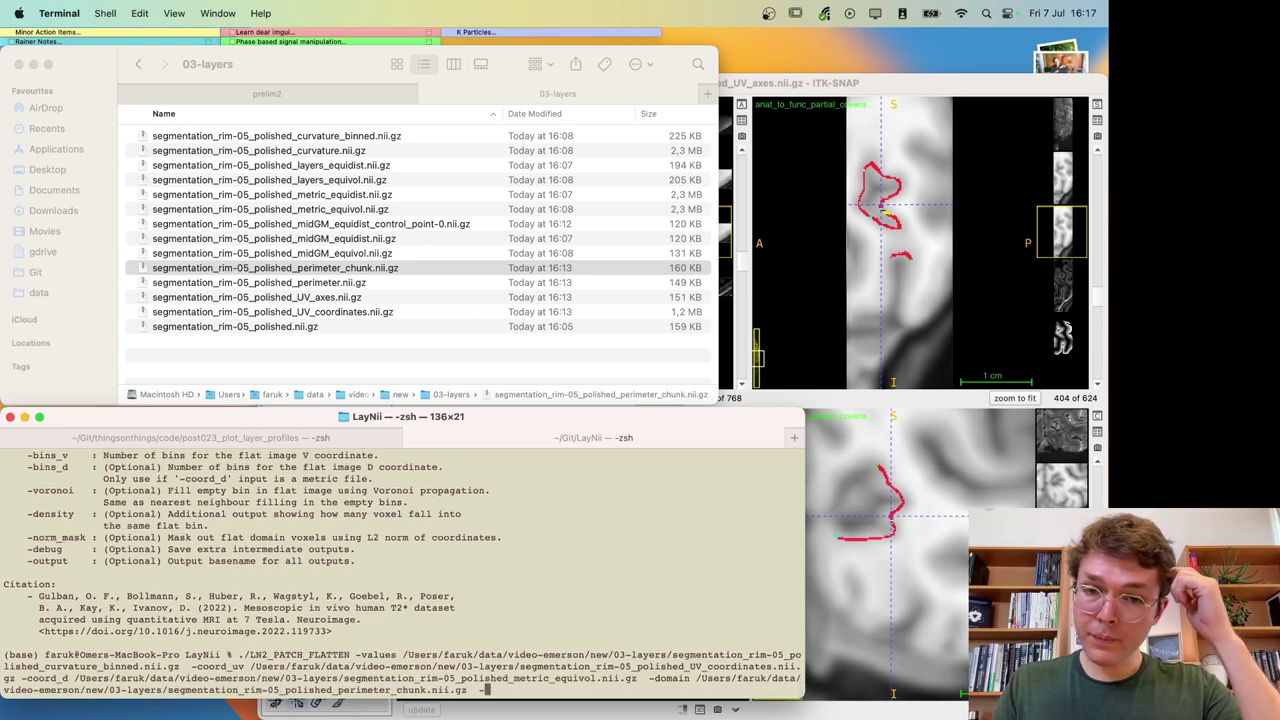
text(bin)
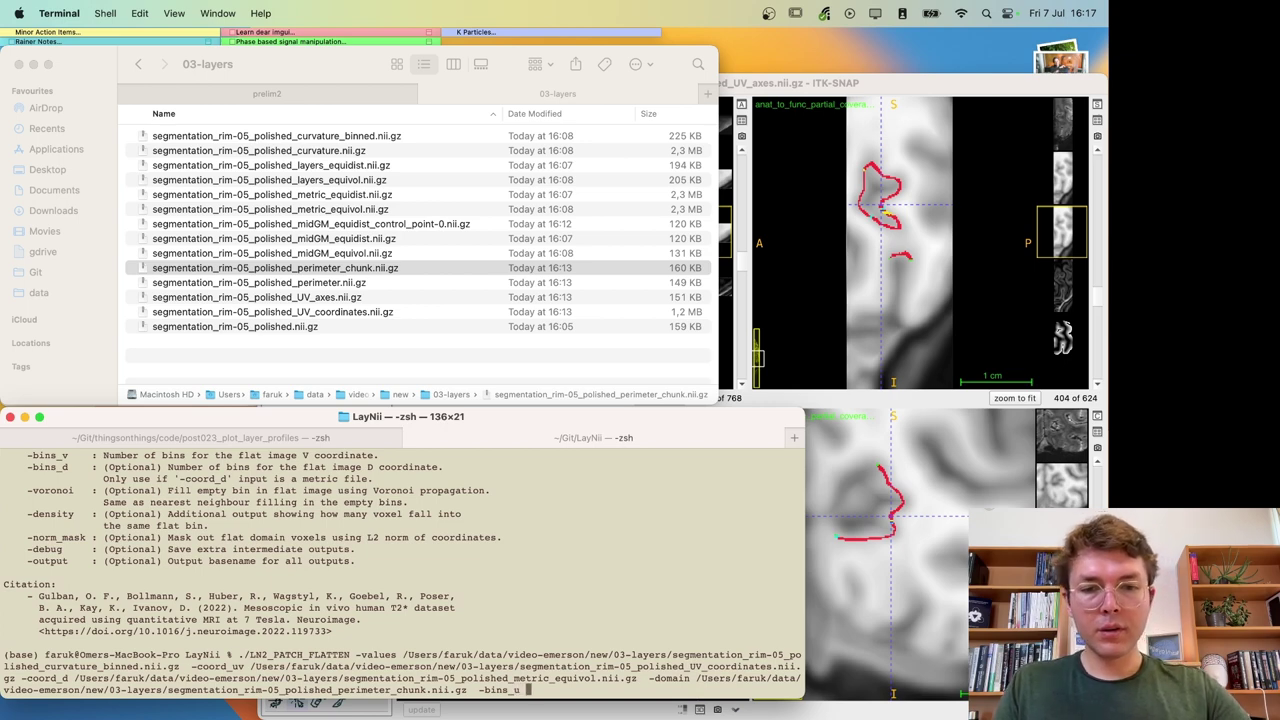
text(s_u )
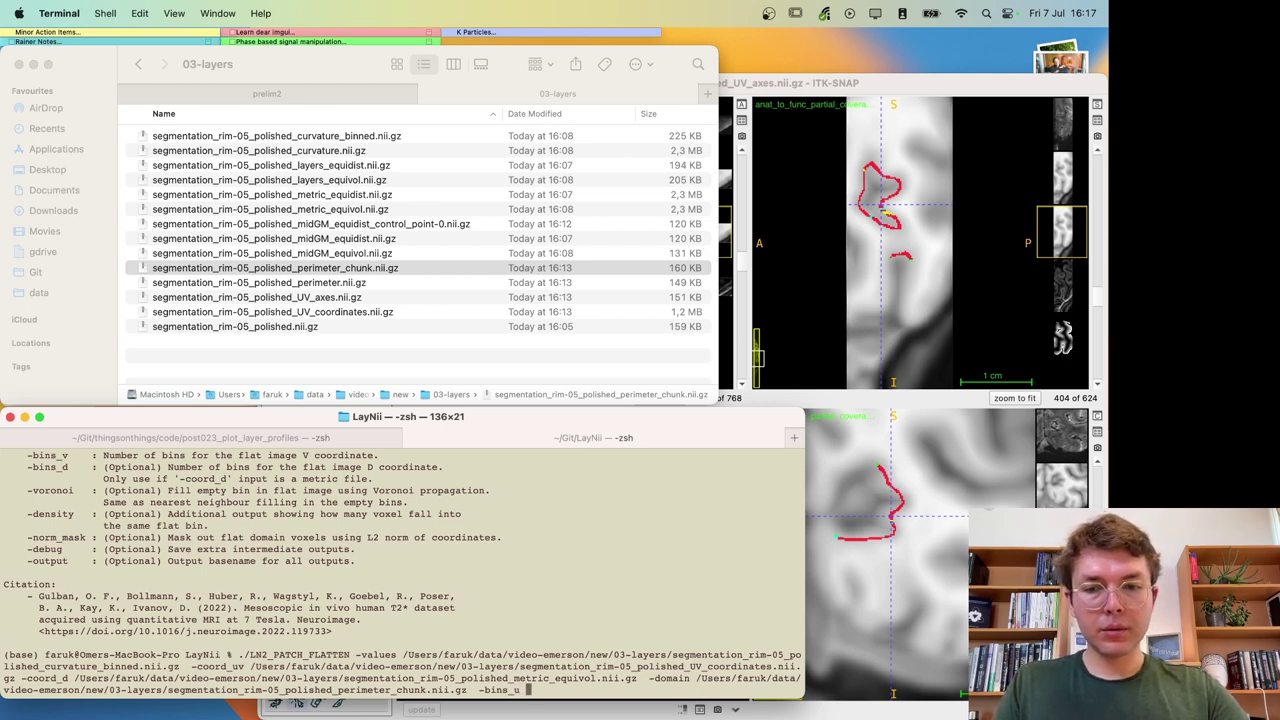
text(1024 -bins)
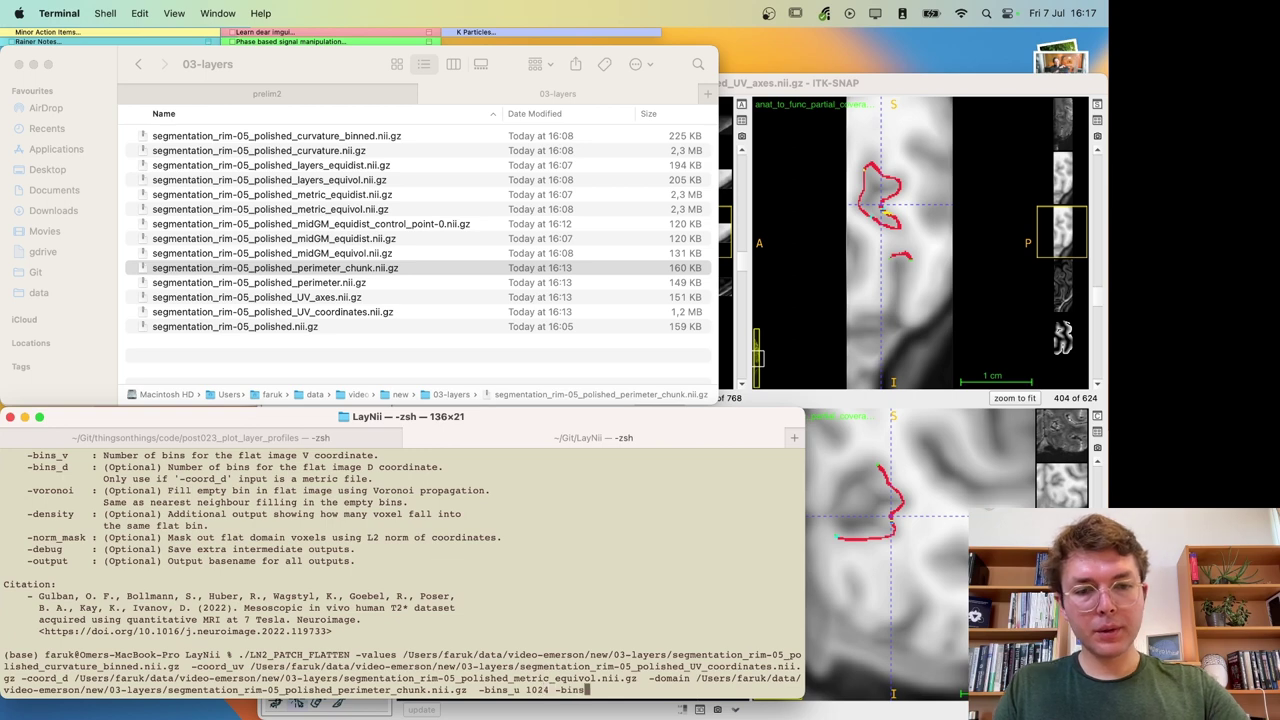
text(_v 100)
key(BackSpace)
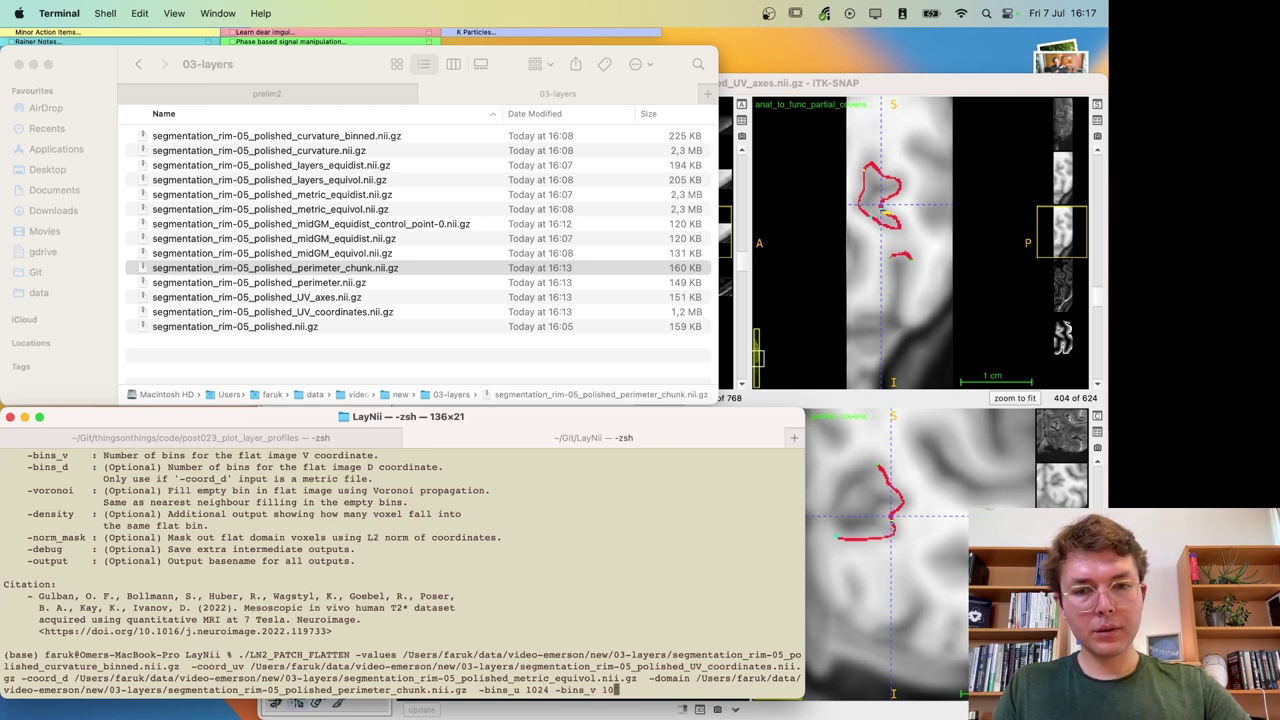
text(24 -bins)
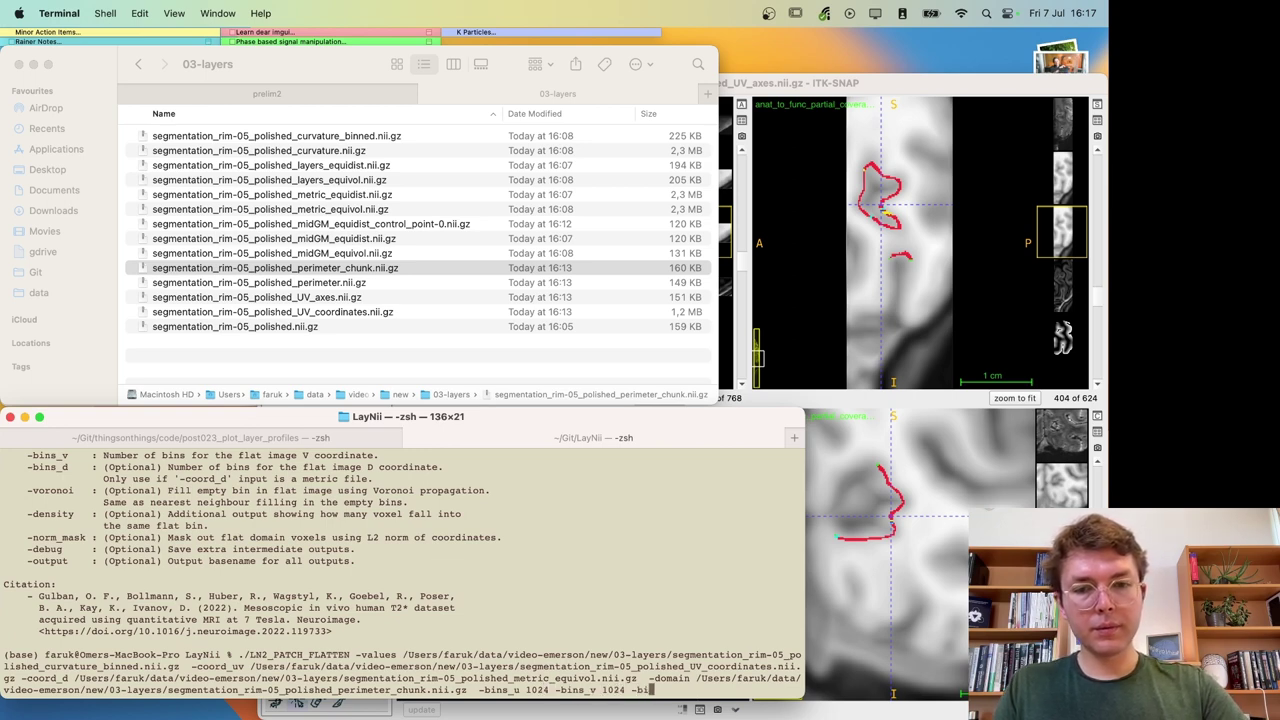
text(_d )
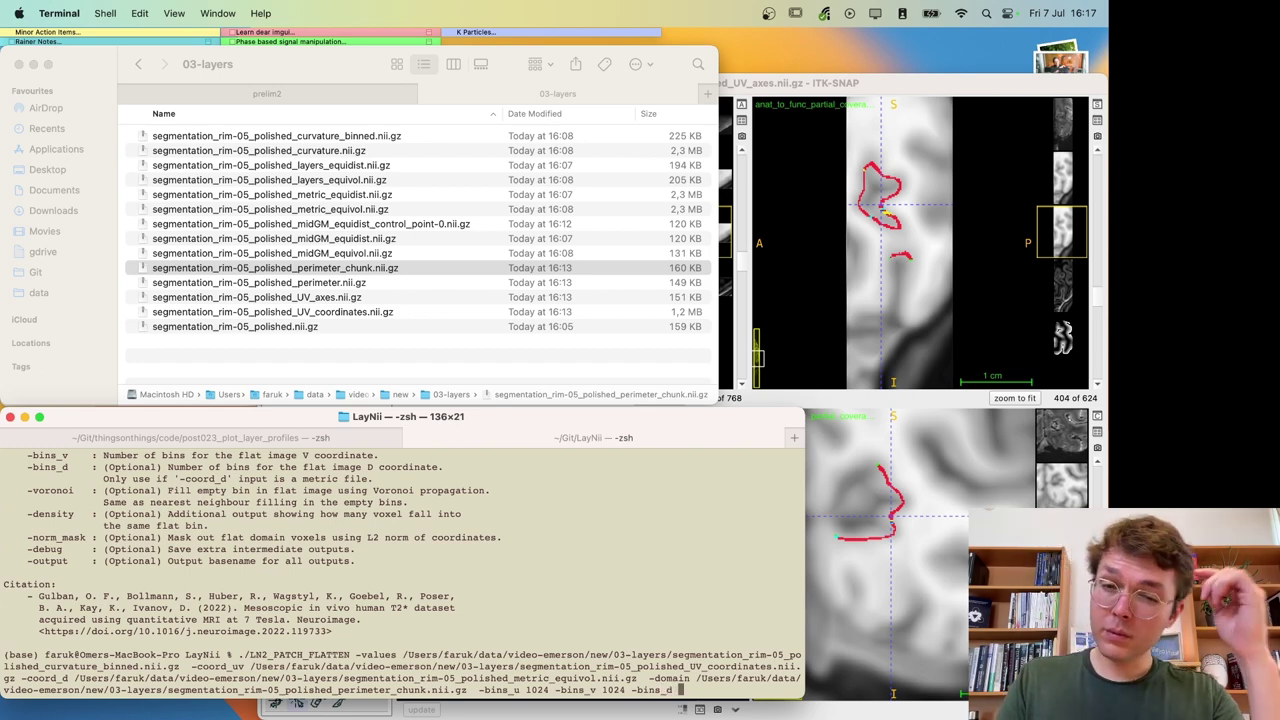
text(101)
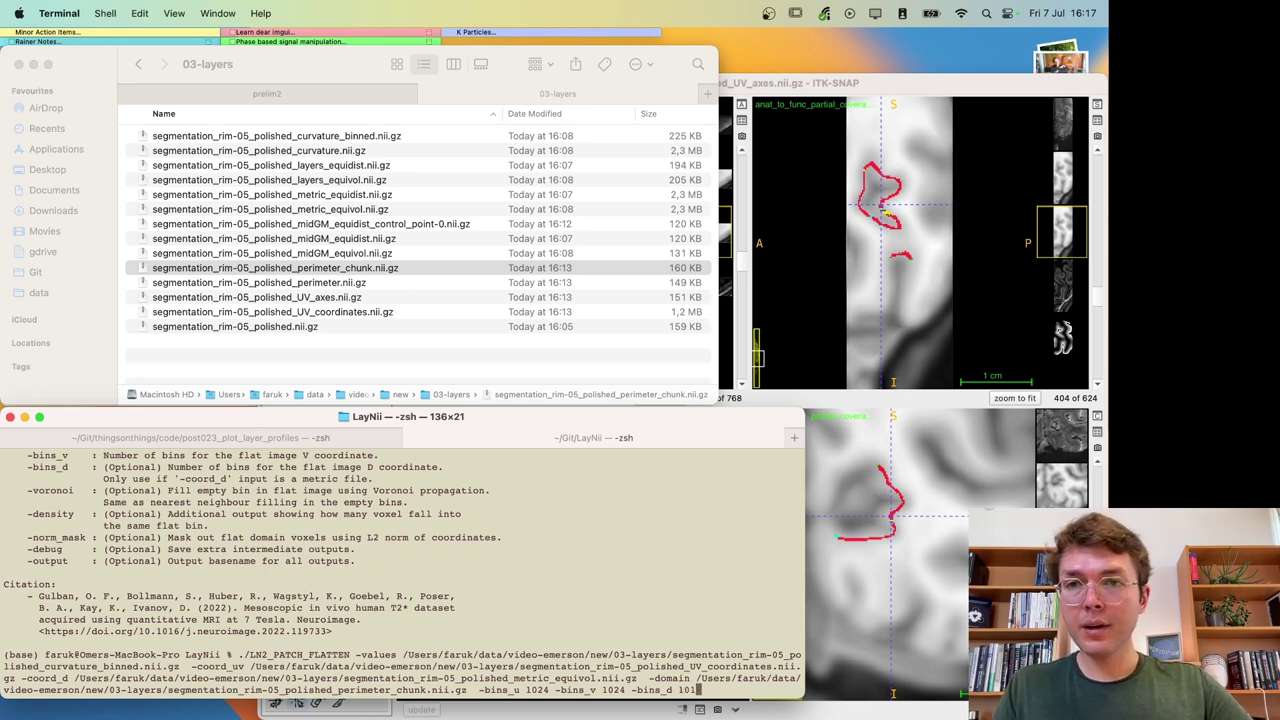
text( -vo)
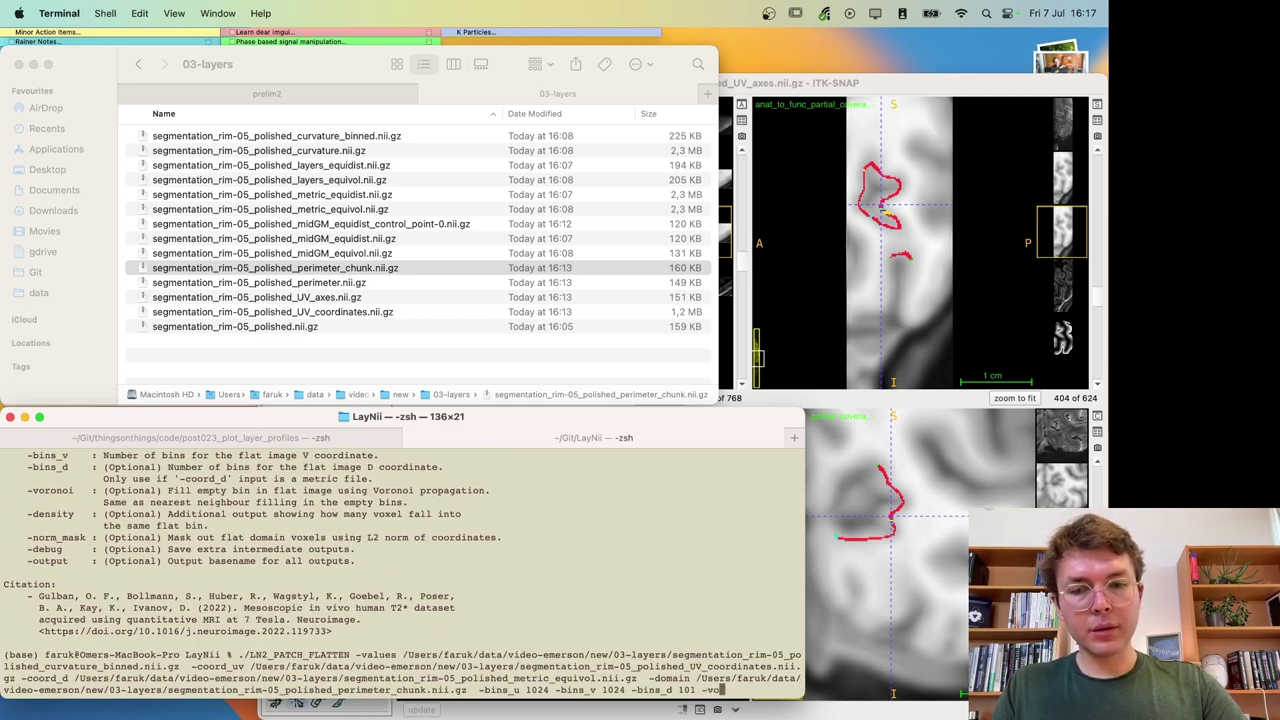
text(roioi)
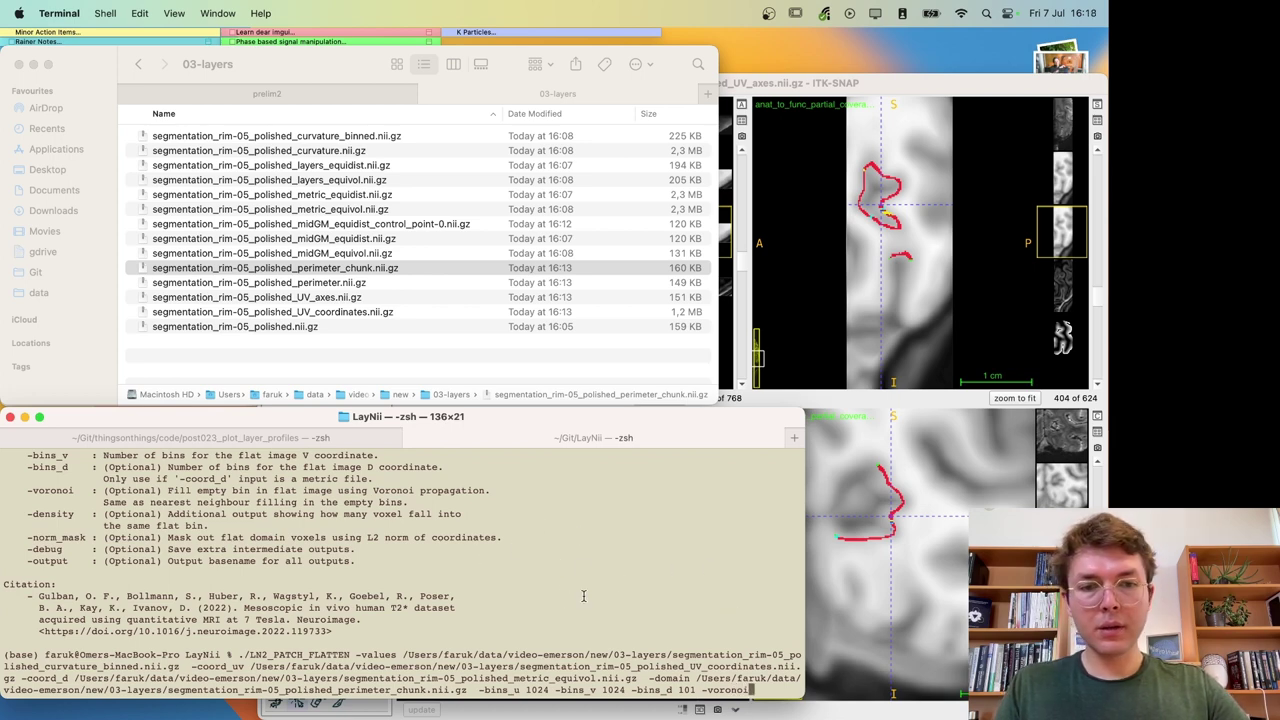
Step: Append the -voronoi option to the LN2_PATCH_FLATTEN command and run it
key(Return)
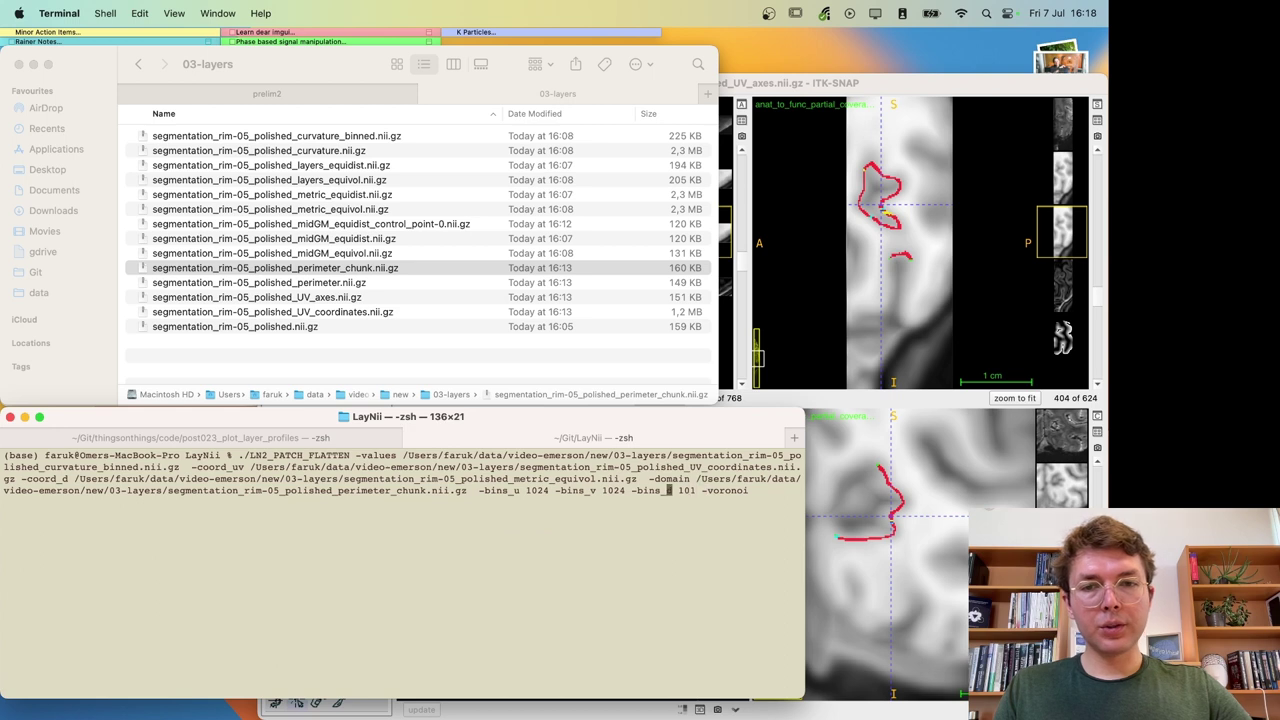
Step: Change the command's -bins_u and -bins_v to 512 and -bins_d to 51, and run LN2_PATCH_FLATTEN with these values
key(alt+Left)
key(alt+Left)
key(BackSpace)
key(BackSpace)
key(BackSpace)
key(BackSpace)
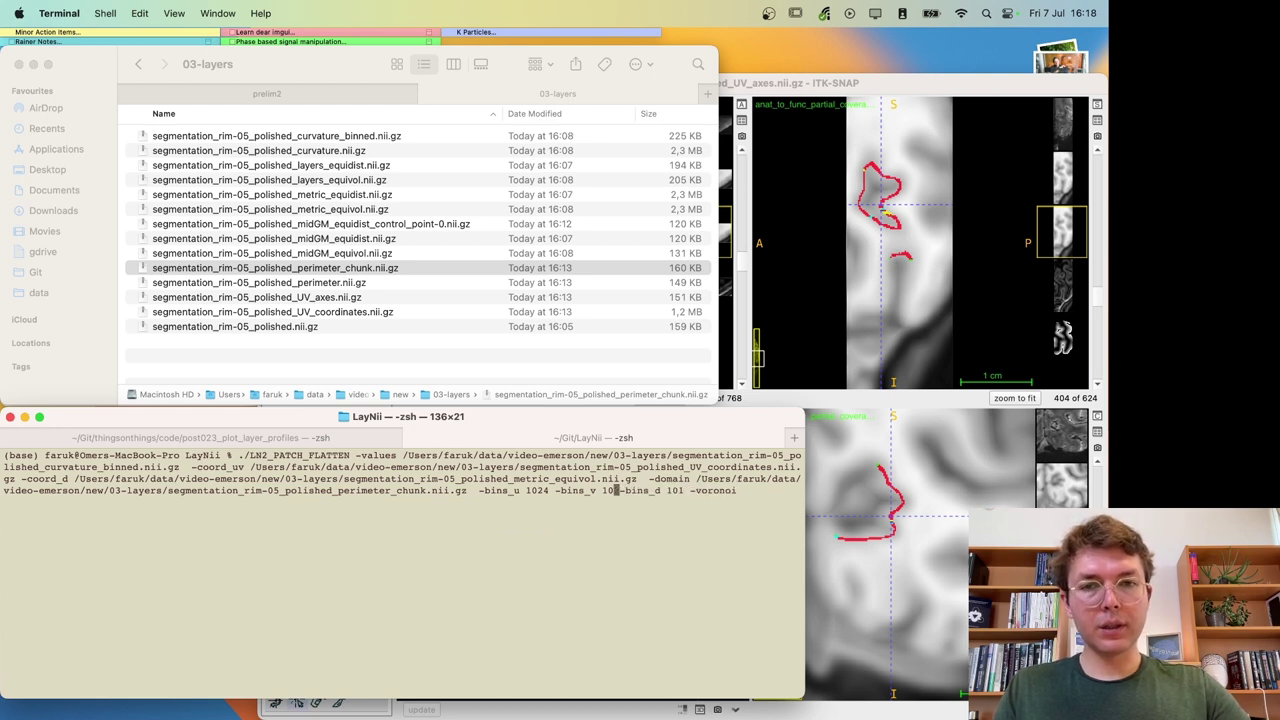
text(512)
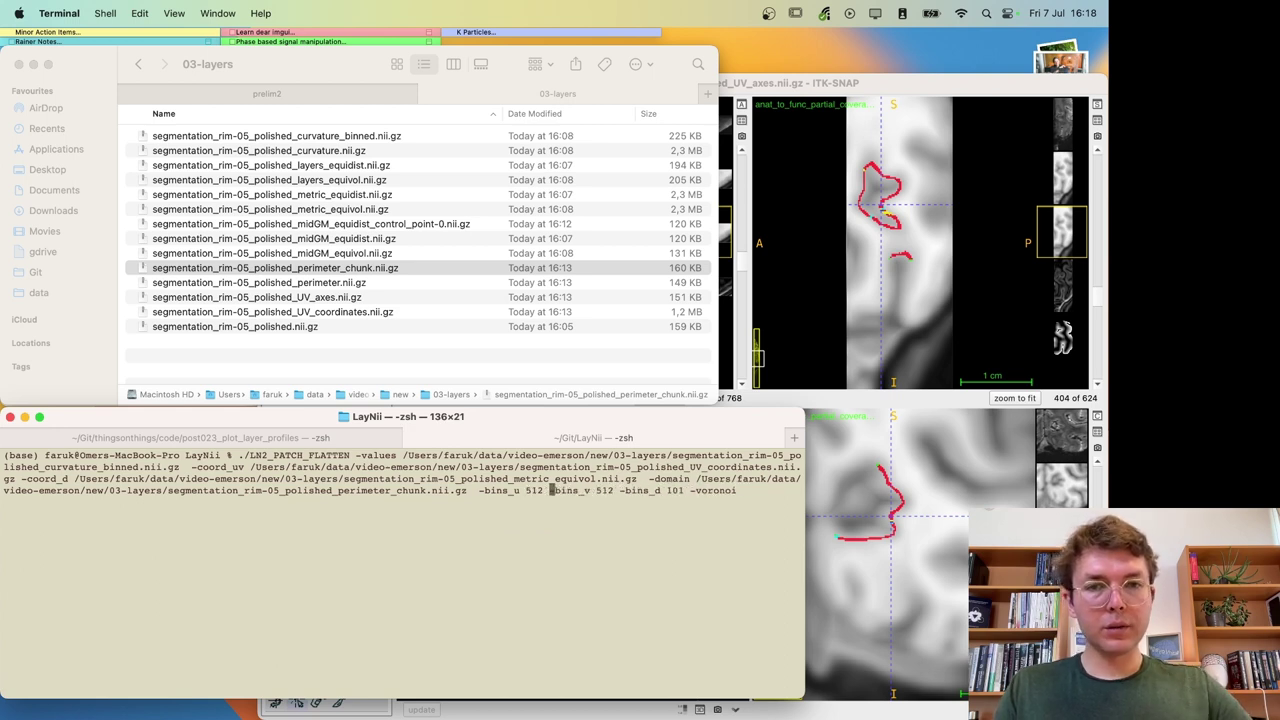
key(Right)
key(Right)
key(Right)
key(Right)
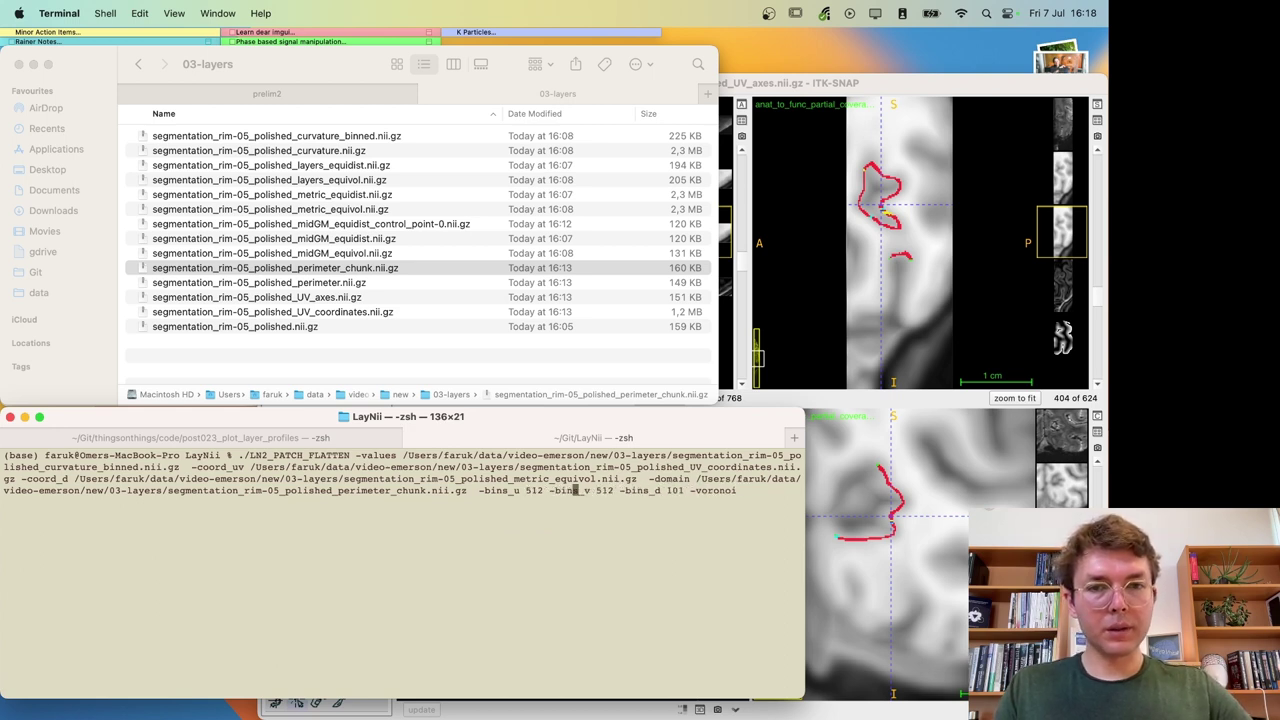
key(Right)
key(Right)
key(Right)
key(Right)
key(Right)
key(Right)
key(Right)
key(Right)
key(Right)
key(Right)
key(Right)
key(Right)
key(Right)
key(BackSpace)
key(BackSpace)
key(BackSpace)
text(51)
key(Return)
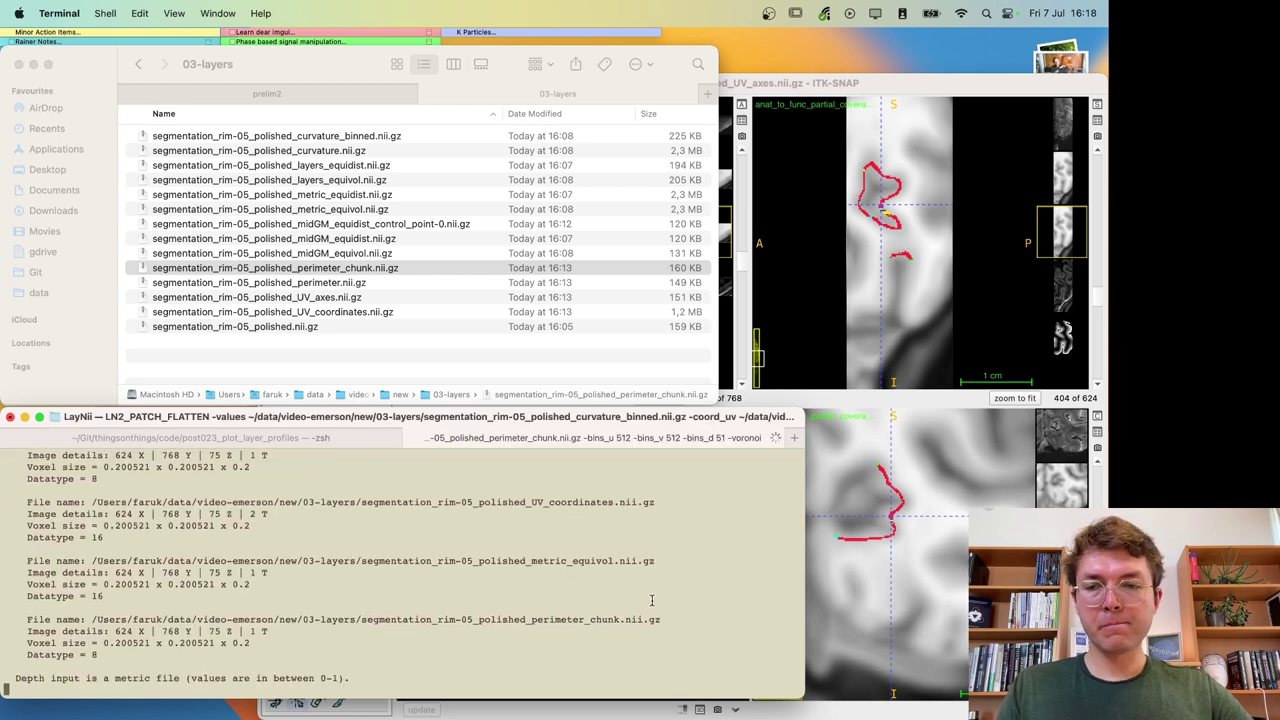
Step: Widen the Name column of the 03-layers folder and look over the flat 512x512x51 output files, with and without foldedcoords
drag(502, 114, 637, 119)
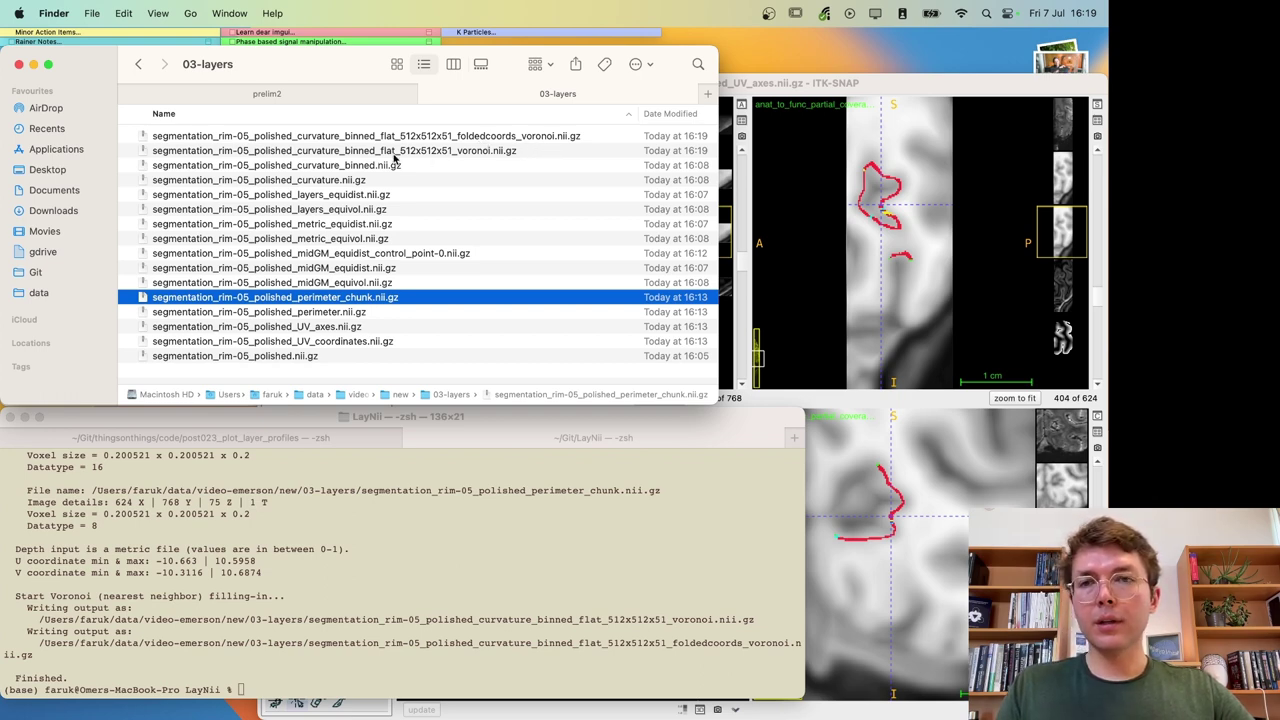
click(501, 152)
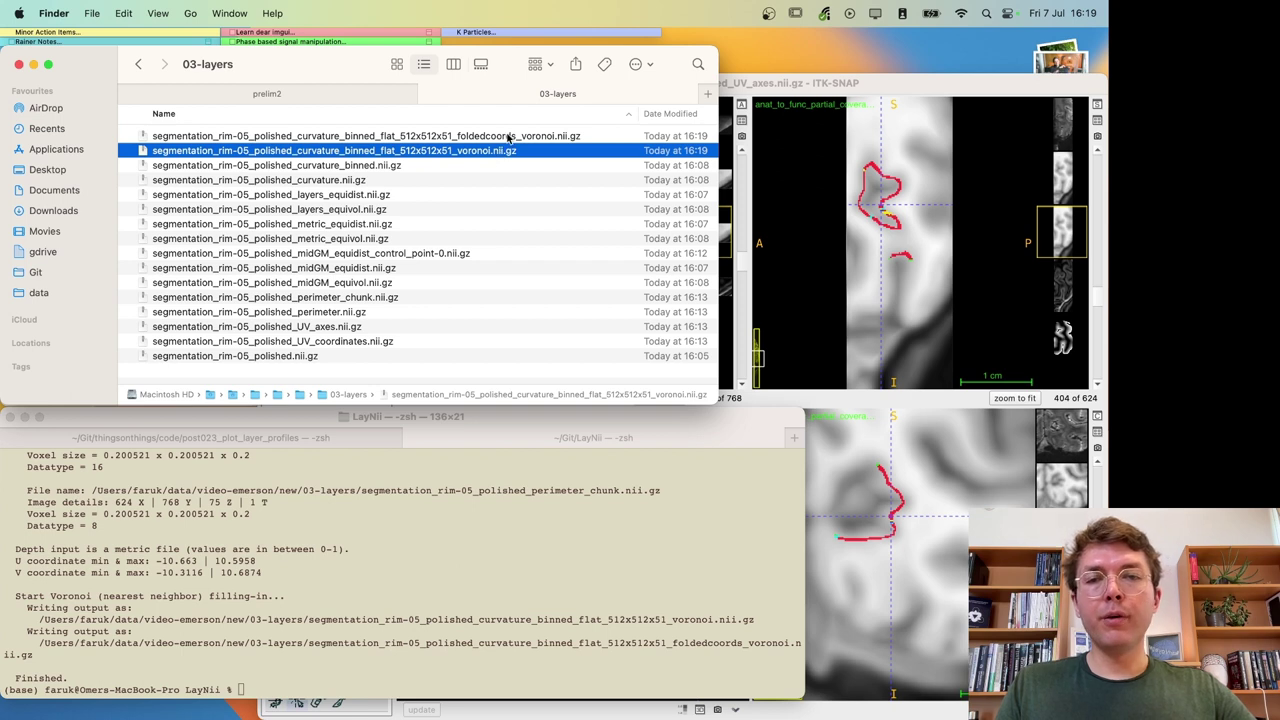
click(509, 138)
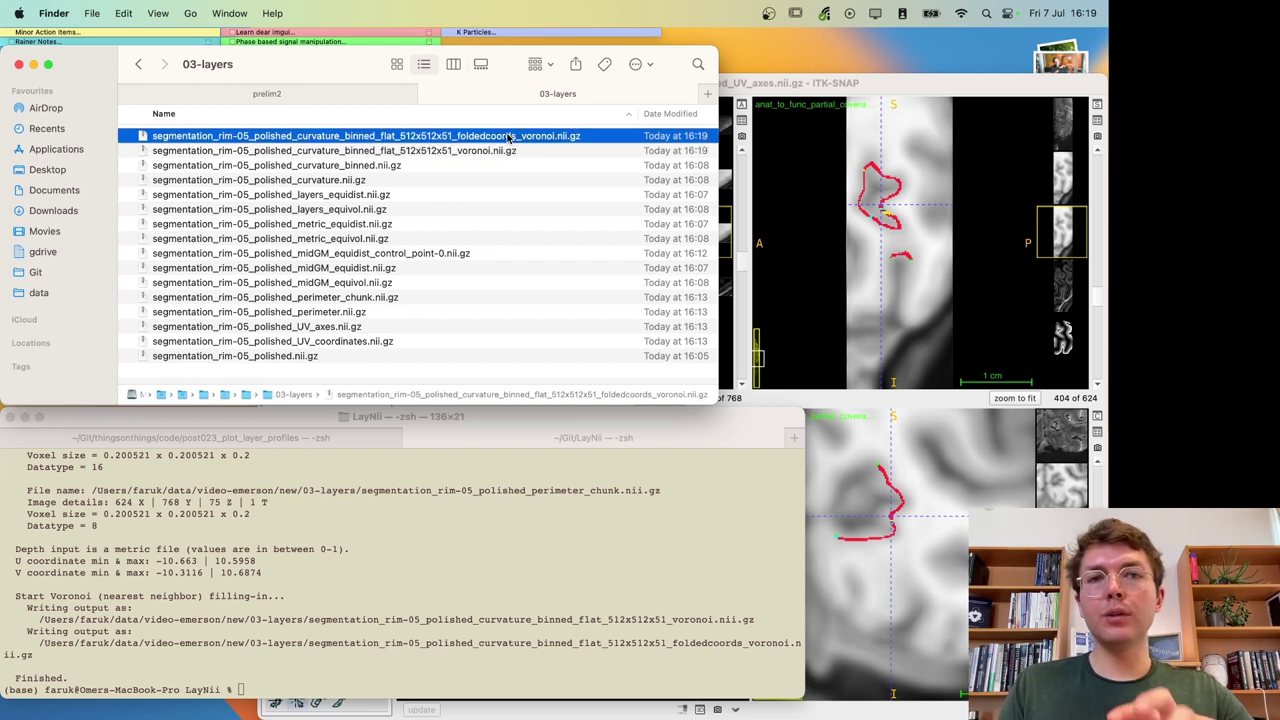
click(458, 152)
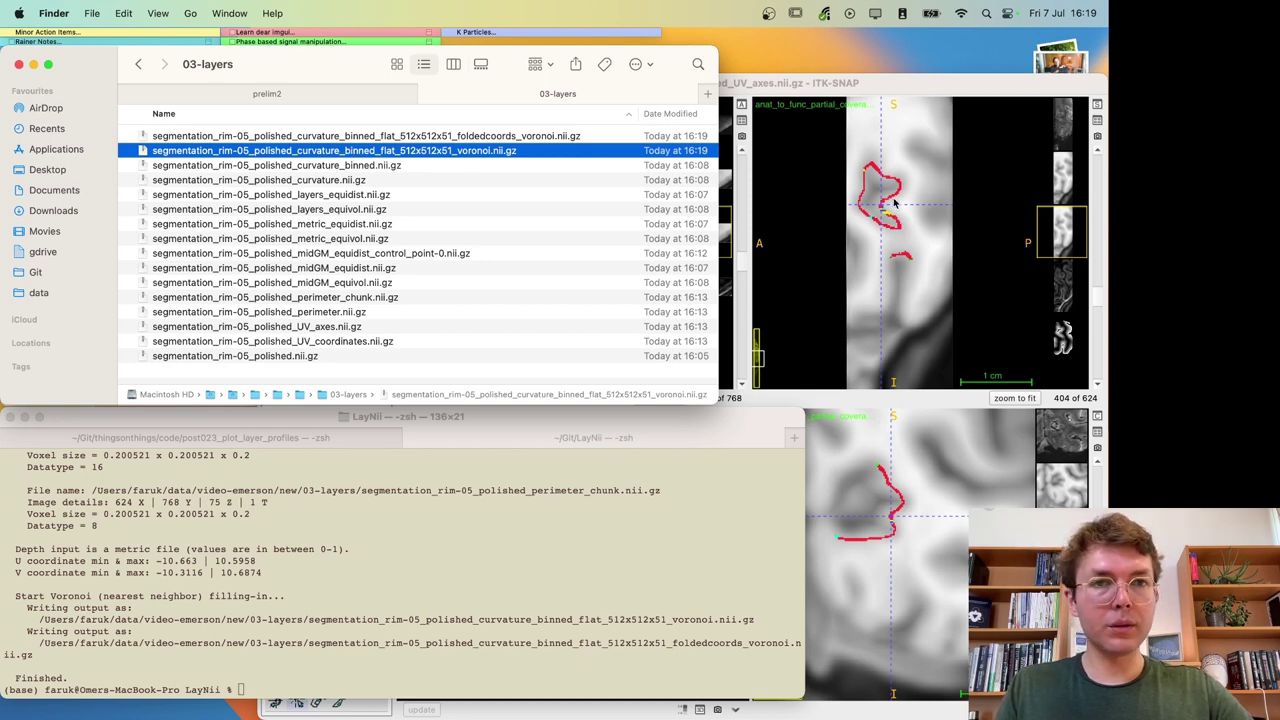
click(588, 239)
click(492, 153)
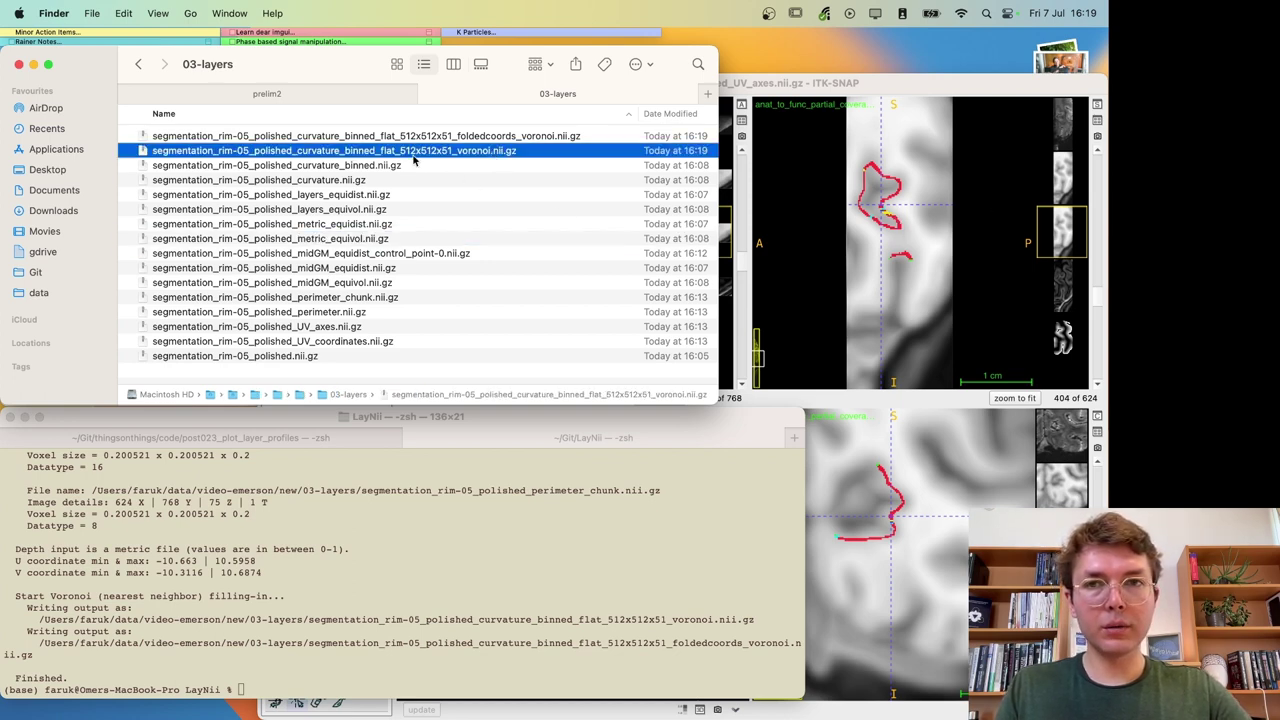
click(588, 196)
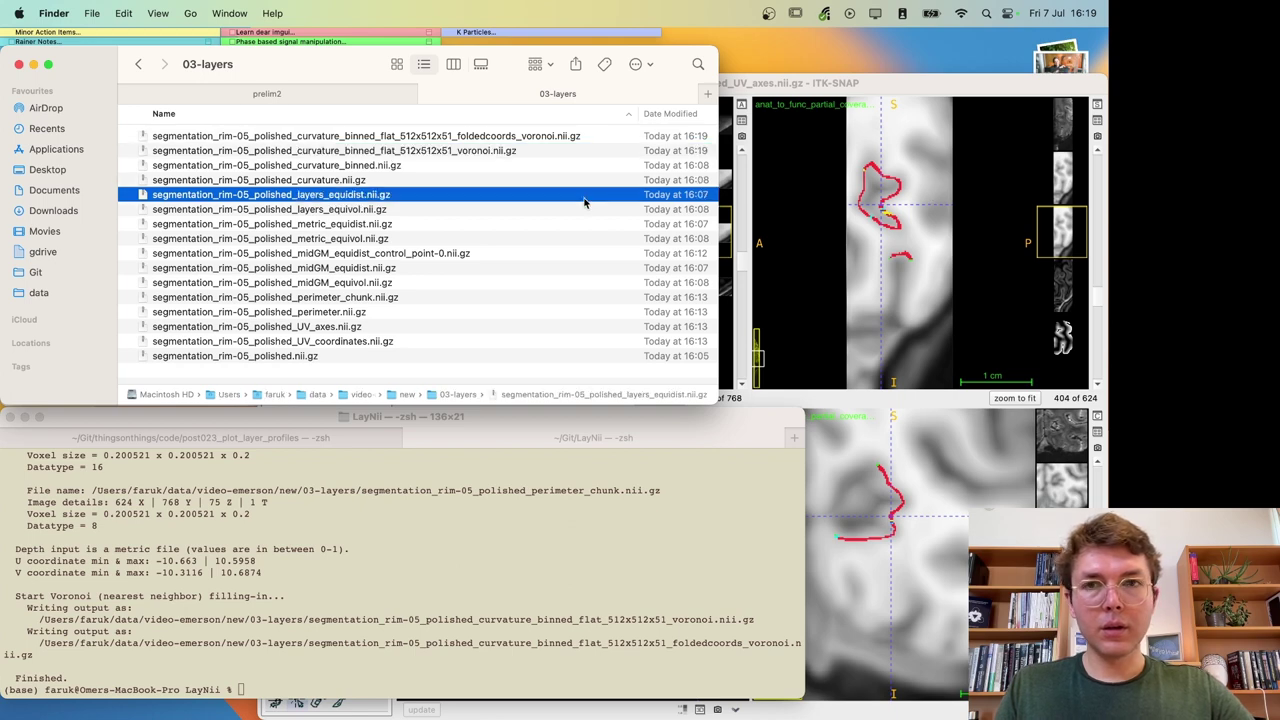
click(462, 141)
click(440, 152)
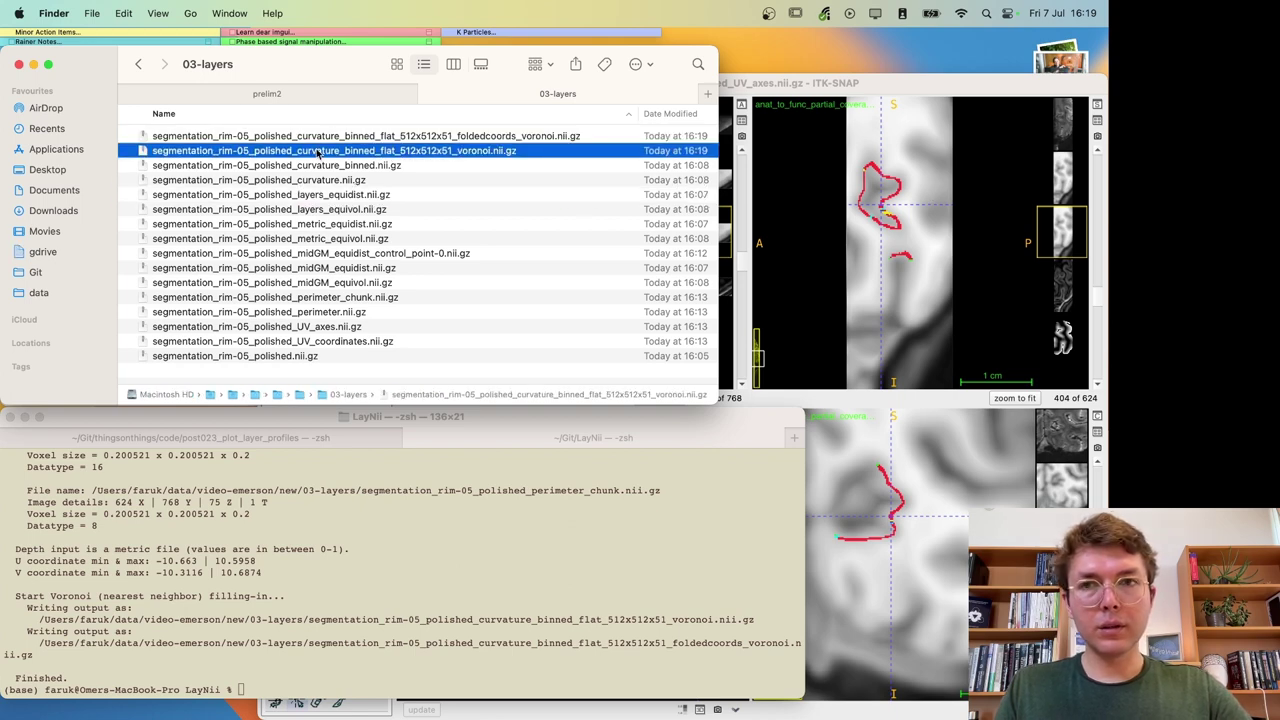
Step: Load segmentation_rim-05_polished_curvature_binned_flat_512x512x51_voronoi.nii.gz into ITK-SNAP as the main image and inspect the whole flattened patch
drag(318, 151, 800, 165)
click(591, 349)
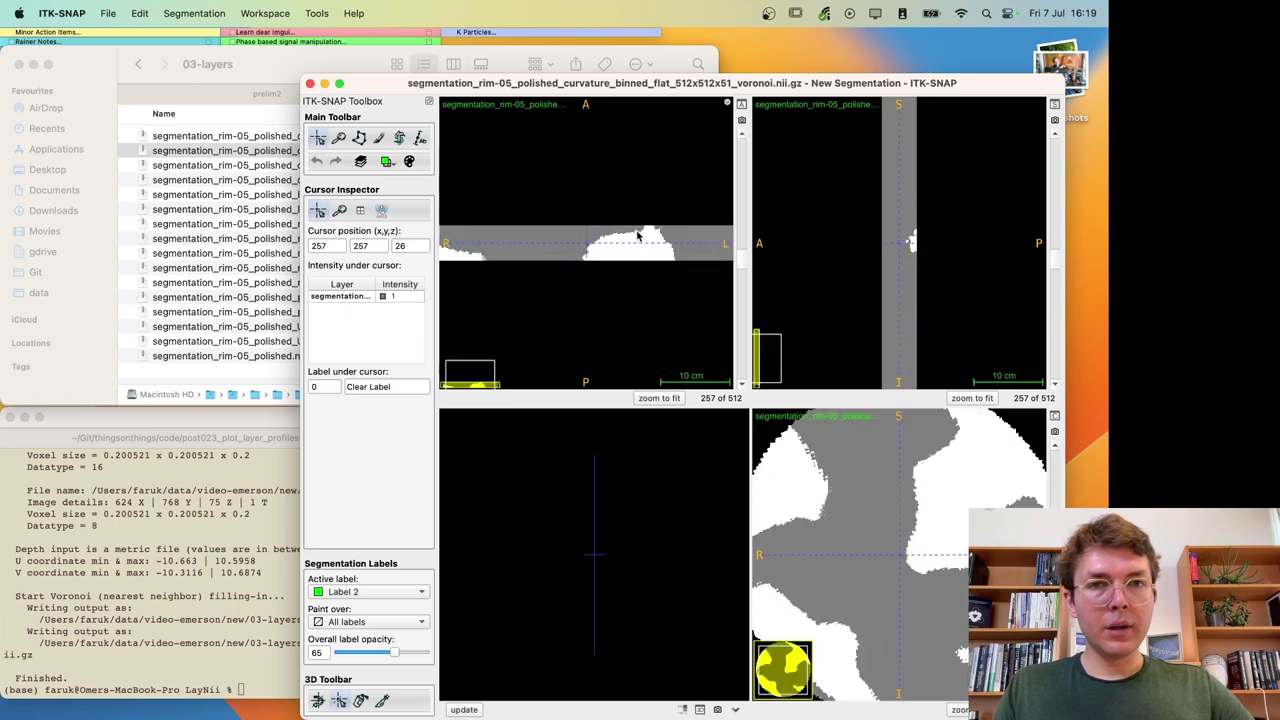
drag(638, 235, 609, 239)
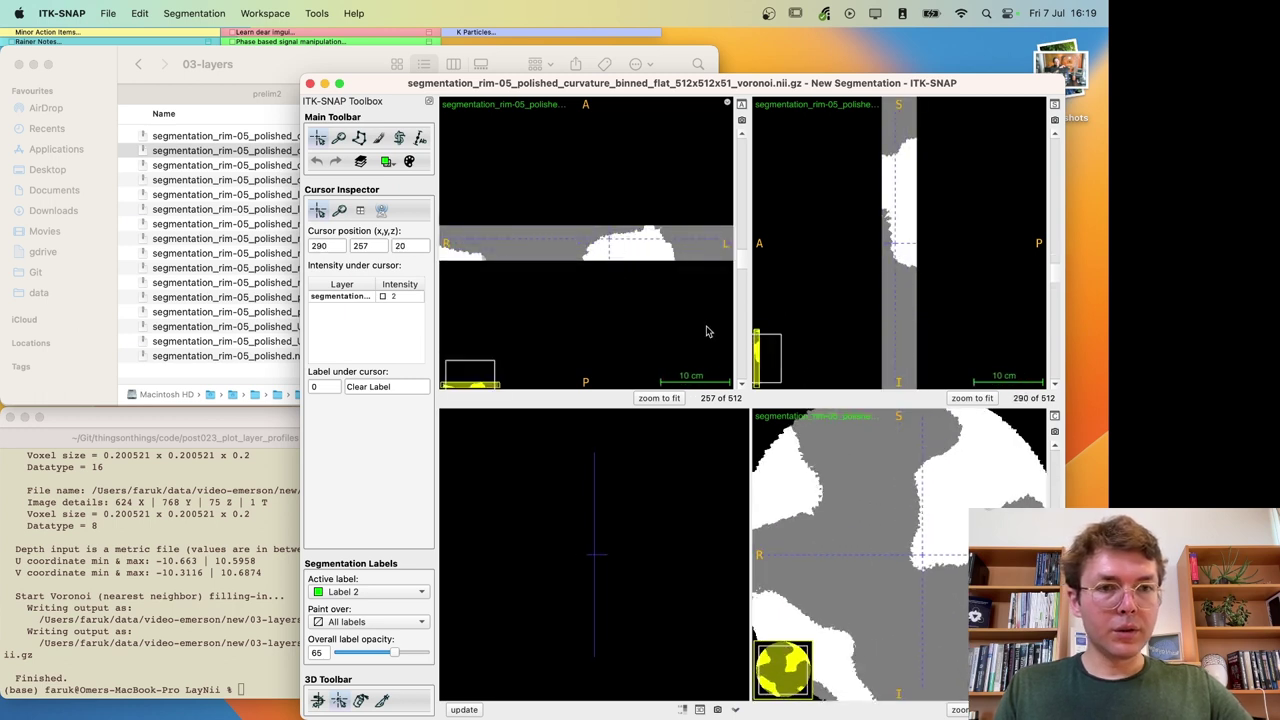
scroll(811, 485, down, 5)
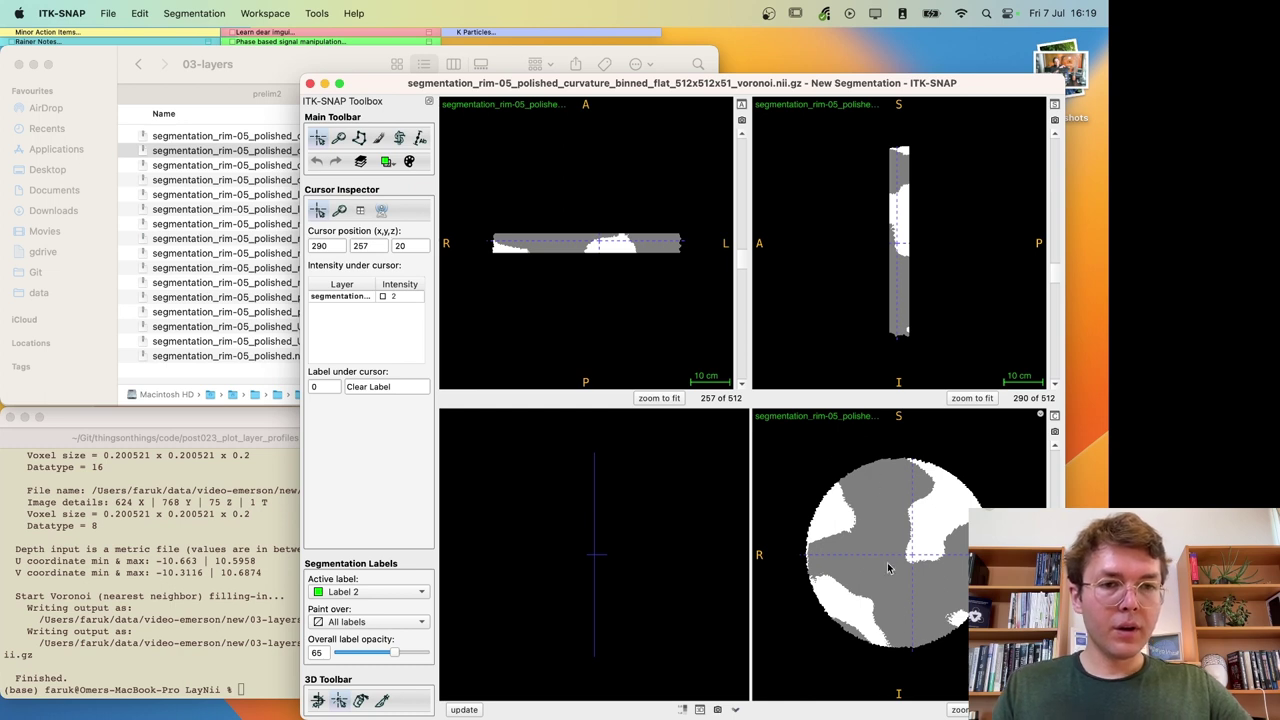
Step: Examine the flattened curvature patch at further cortical depths and near its centre
scroll(888, 568, up, 8)
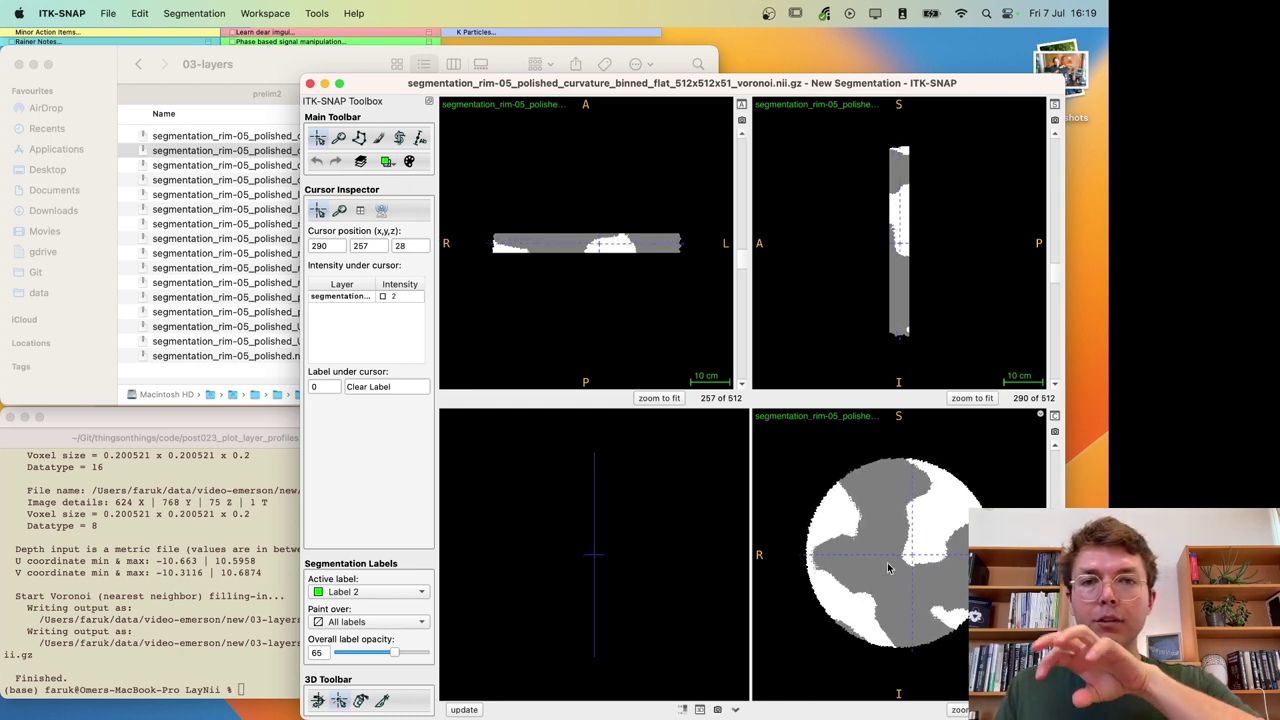
drag(888, 568, 898, 558)
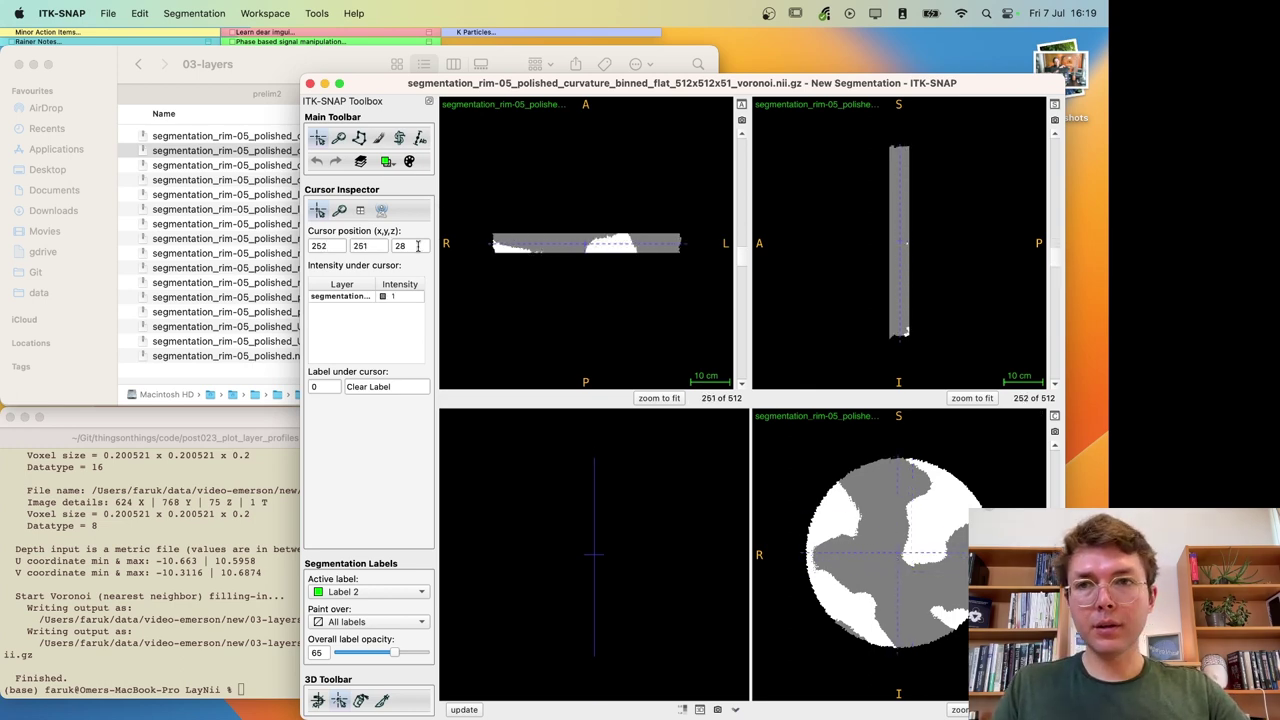
Step: Recall the LN2_PATCH_FLATTEN command in Terminal, replace its -values input with stats_task_unwarp_3X_NN.nii.gz from the 03-layers folder, and run it
click(250, 223)
click(248, 566)
key(Up)
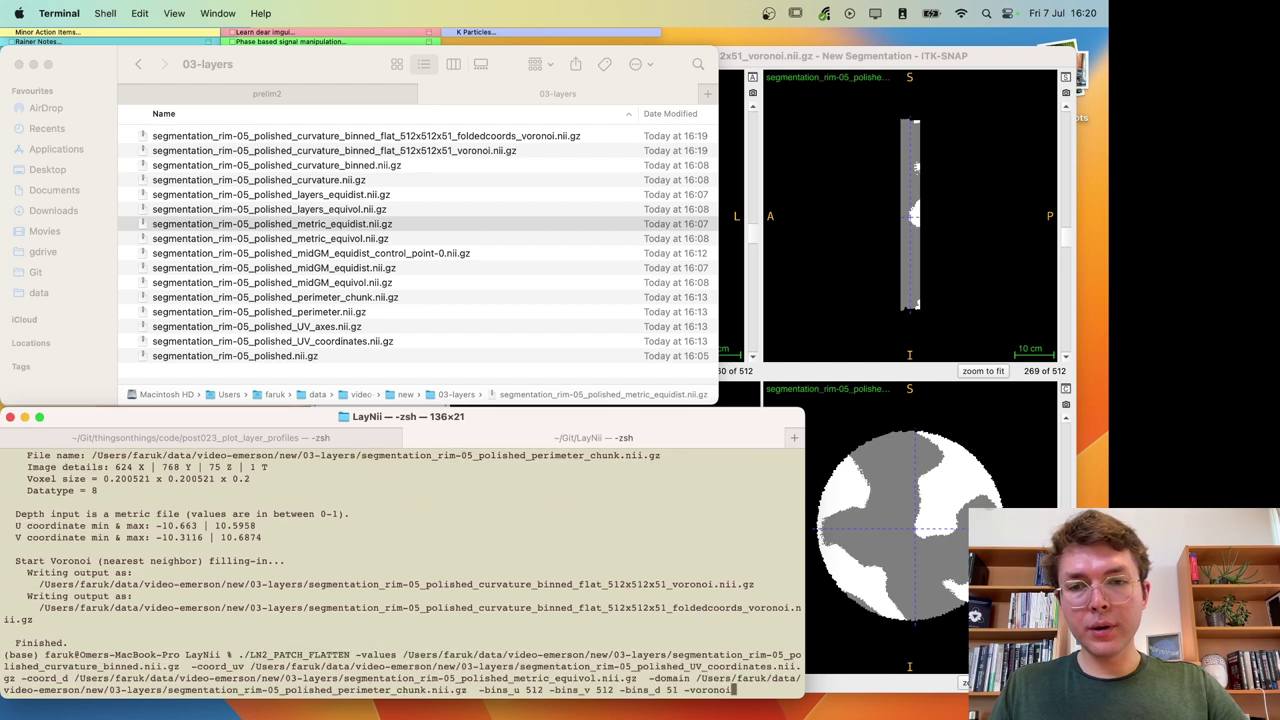
key(Left)
key(Left)
key(Left)
key(Left)
key(Left)
key(Left)
key(Left)
key(Left)
key(Left)
key(Left)
key(Left)
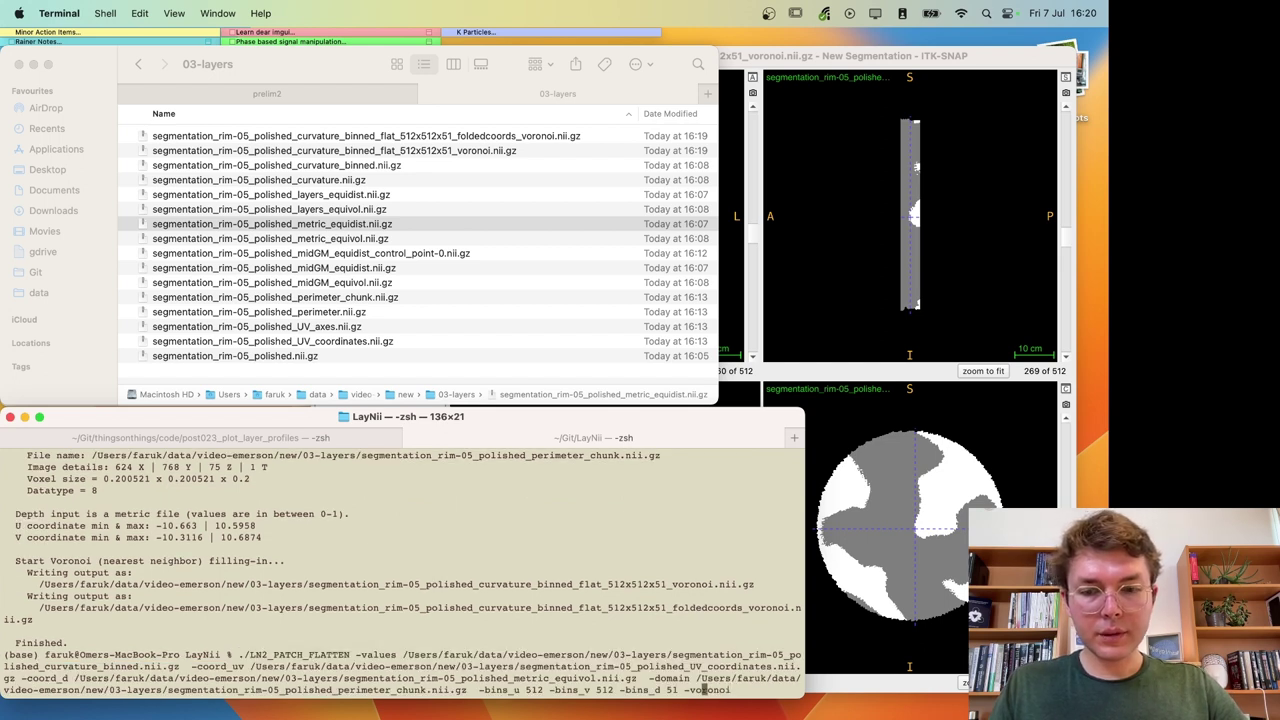
key(Left)
key(Left)
key(Left)
key(Left)
key(Left)
key(Left)
key(Left)
key(Left)
key(Left)
key(Left)
key(Left)
key(Left)
key(Left)
key(Left)
key(Left)
key(Left)
key(Left)
key(Left)
key(Left)
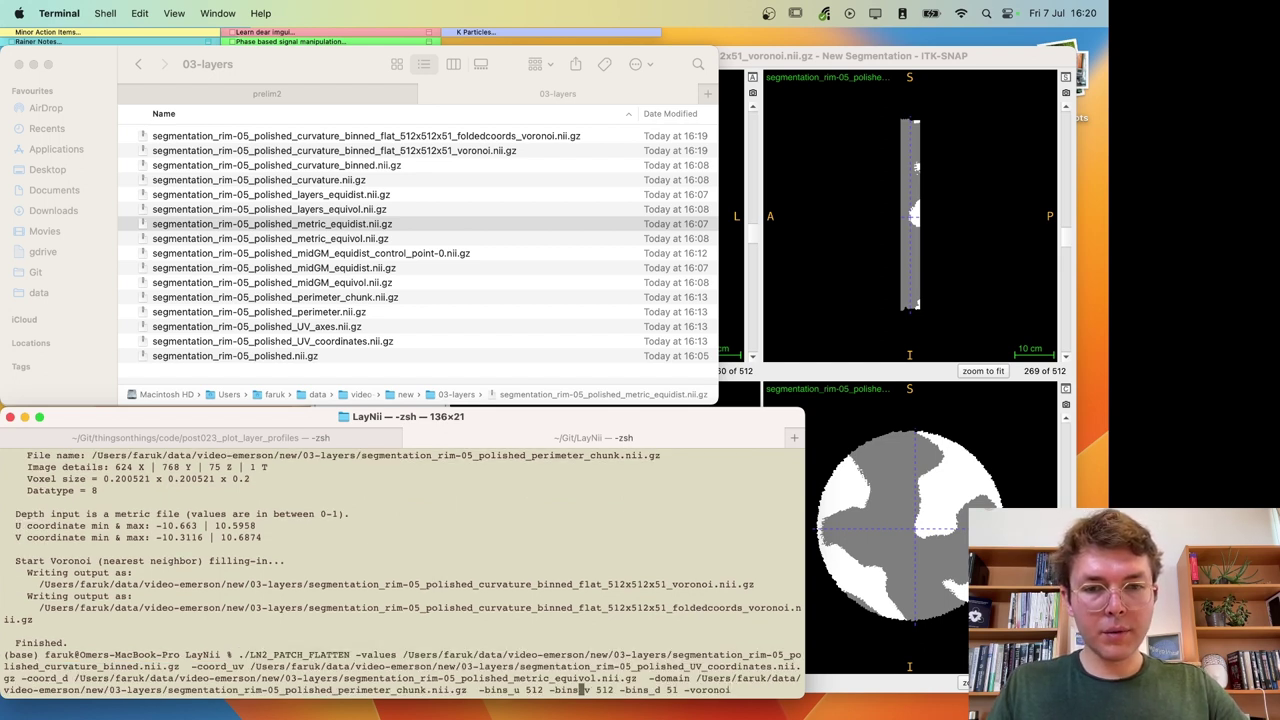
key(Left)
key(Left)
key(Left)
key(Left)
key(Left)
key(Left)
key(Left)
key(Left)
key(Left)
key(Left)
key(Left)
key(Left)
key(Left)
key(Left)
key(Left)
key(Left)
key(Left)
key(Left)
key(Left)
key(Left)
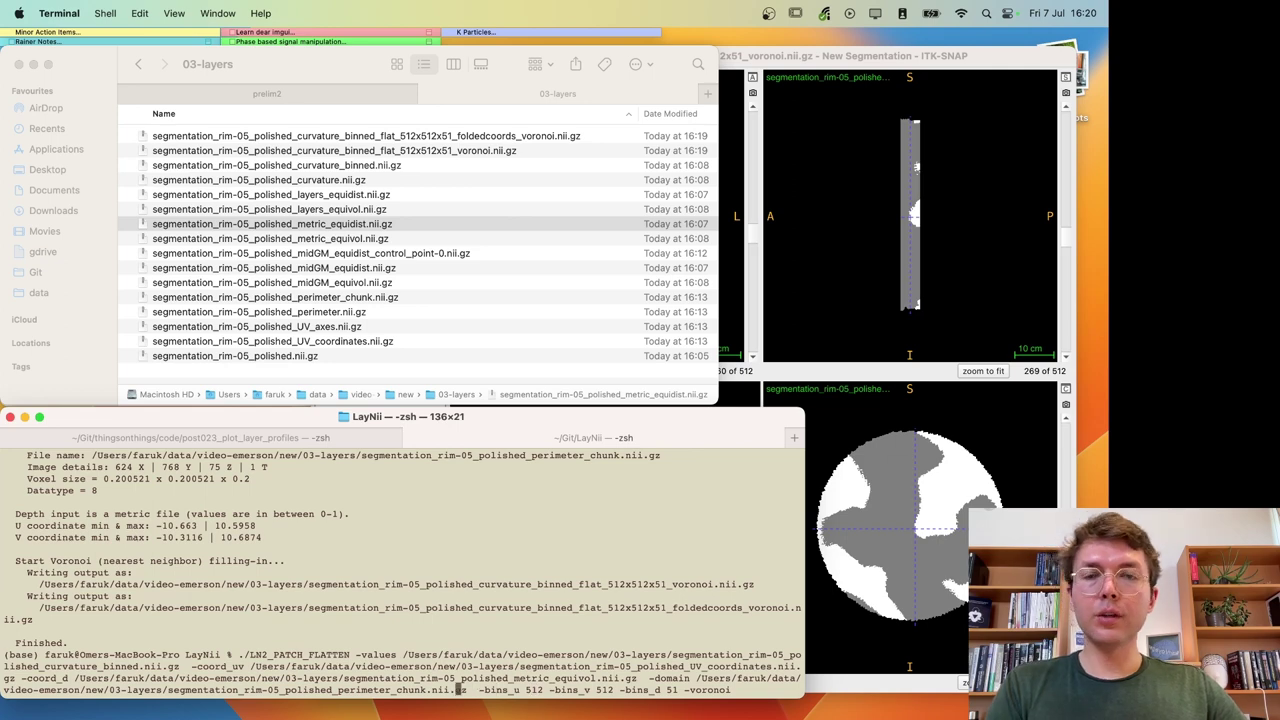
key(Left)
key(Left)
key(Left)
key(Left)
key(Left)
key(Left)
key(Left)
key(Left)
key(Left)
key(Left)
key(Left)
key(Left)
key(Left)
key(Left)
key(Left)
key(Left)
key(Left)
key(Left)
key(Left)
key(Left)
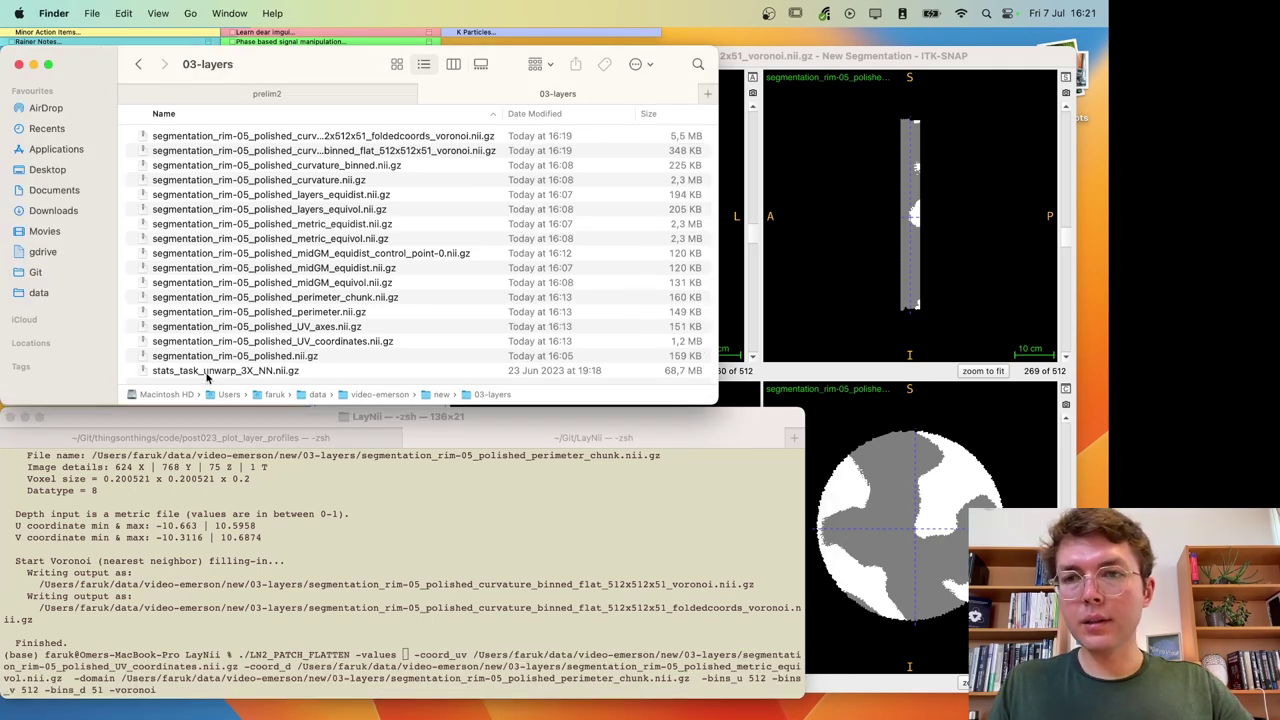
click(208, 374)
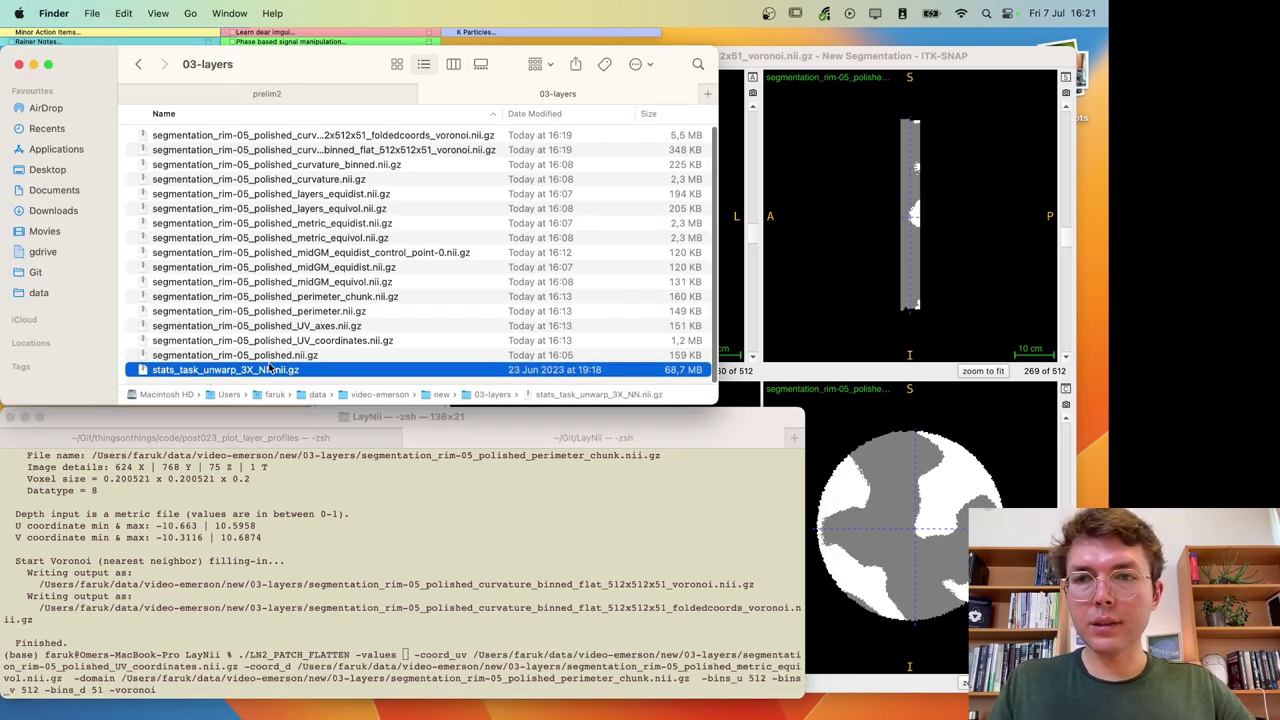
click(357, 564)
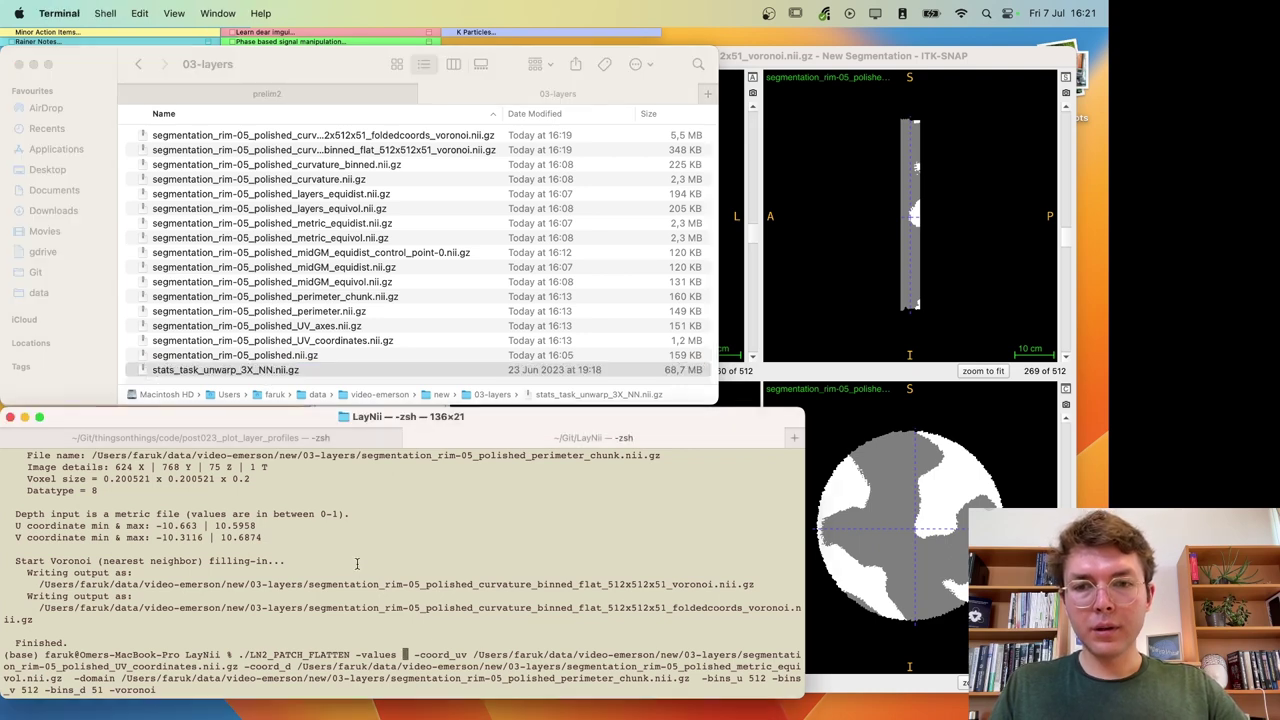
text(/Users/faruk/data/video-emerson/new/03-layers/stats_task_unwarp_3X_NN.nii.gz)
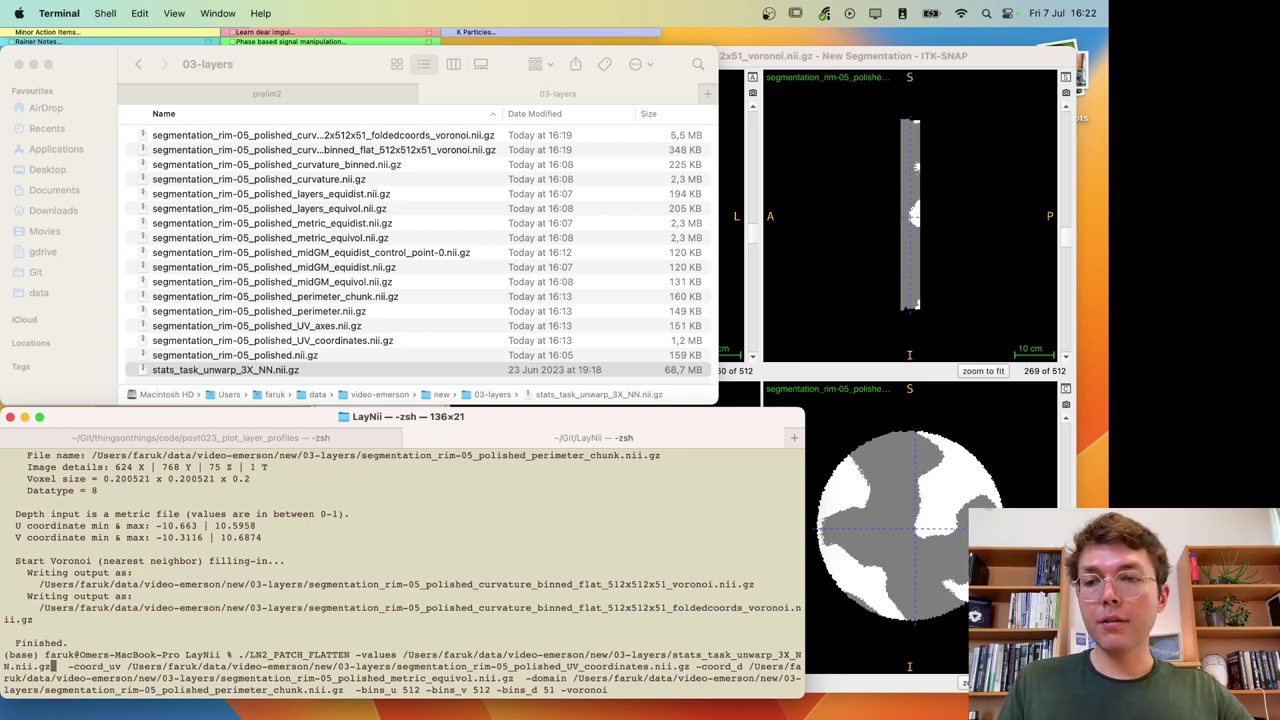
key(Return)
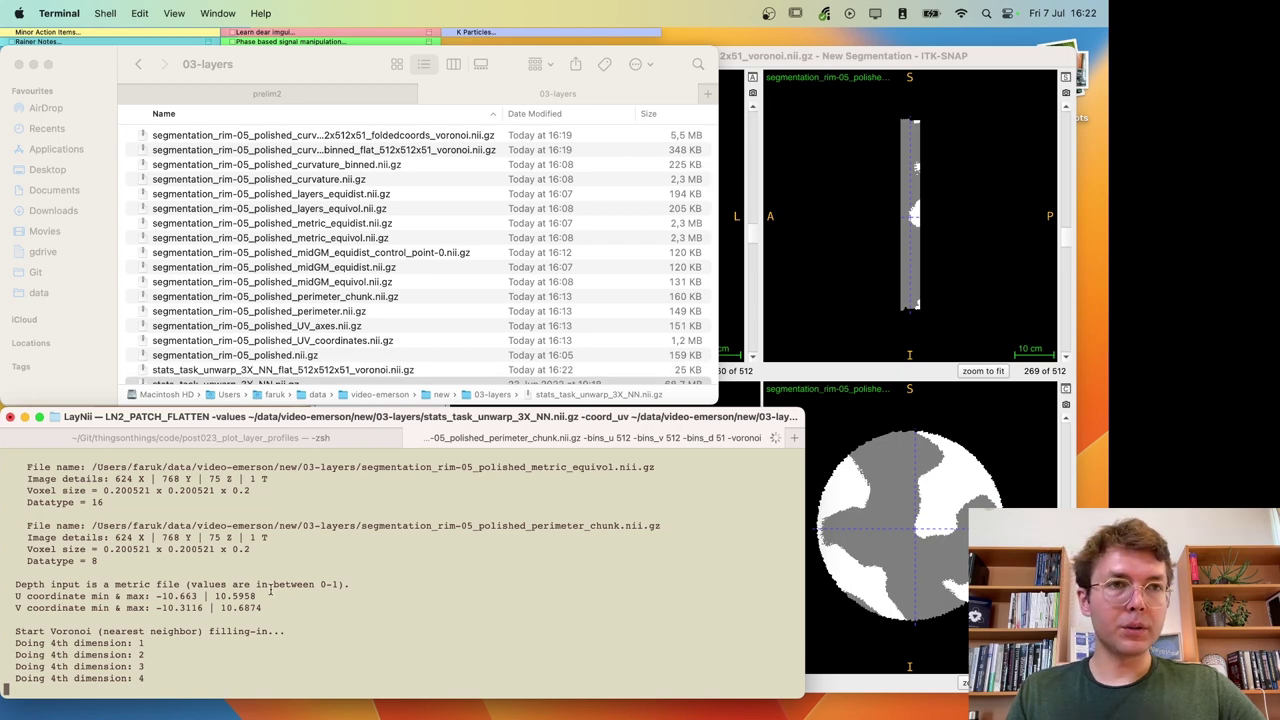
Step: Load stats_task_unwarp_3X_NN_flat_512x512x51_voronoi.nii.gz from the 03-layers folder into ITK-SNAP as an additional image
click(446, 171)
scroll(446, 175, down, 3)
click(400, 345)
click(364, 360)
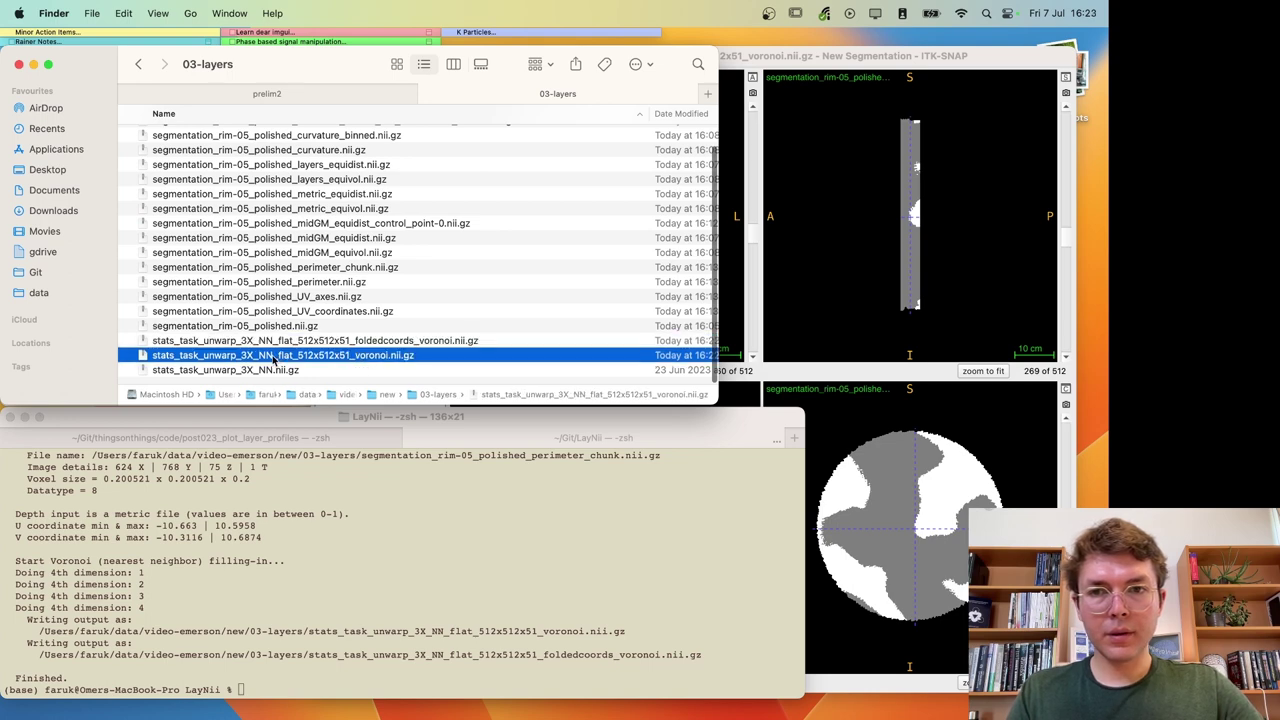
drag(273, 360, 830, 298)
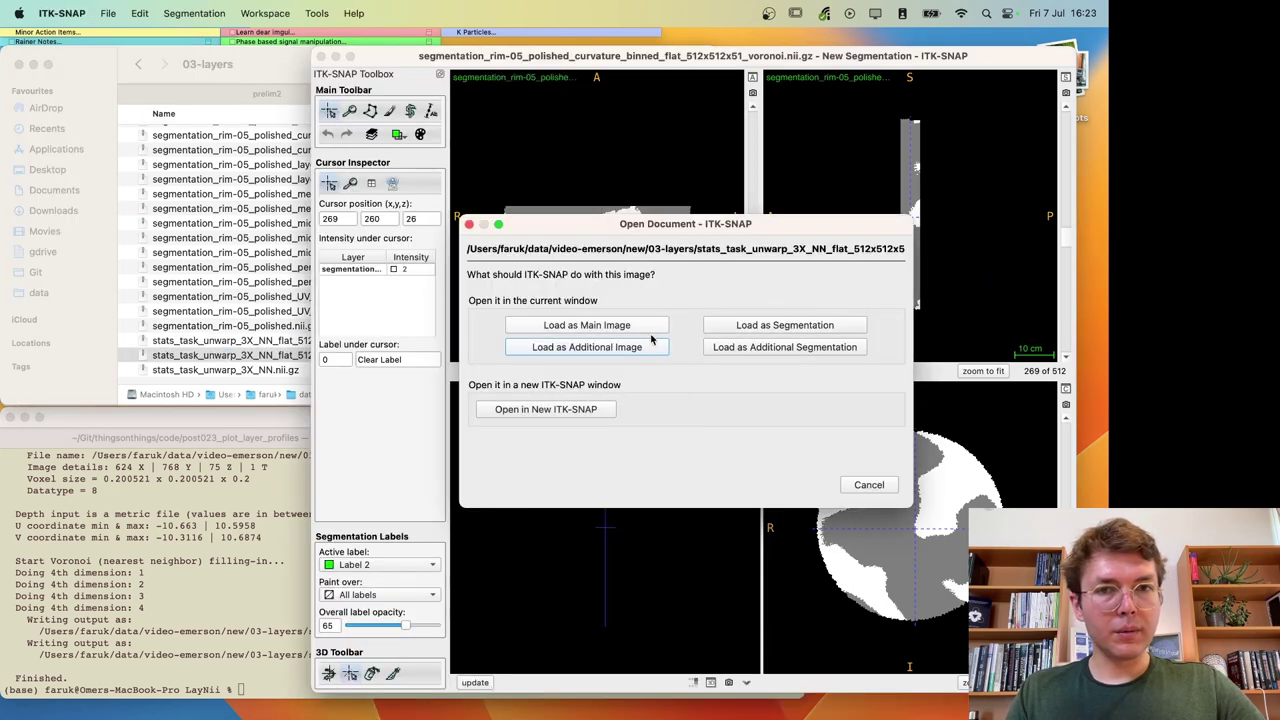
click(633, 347)
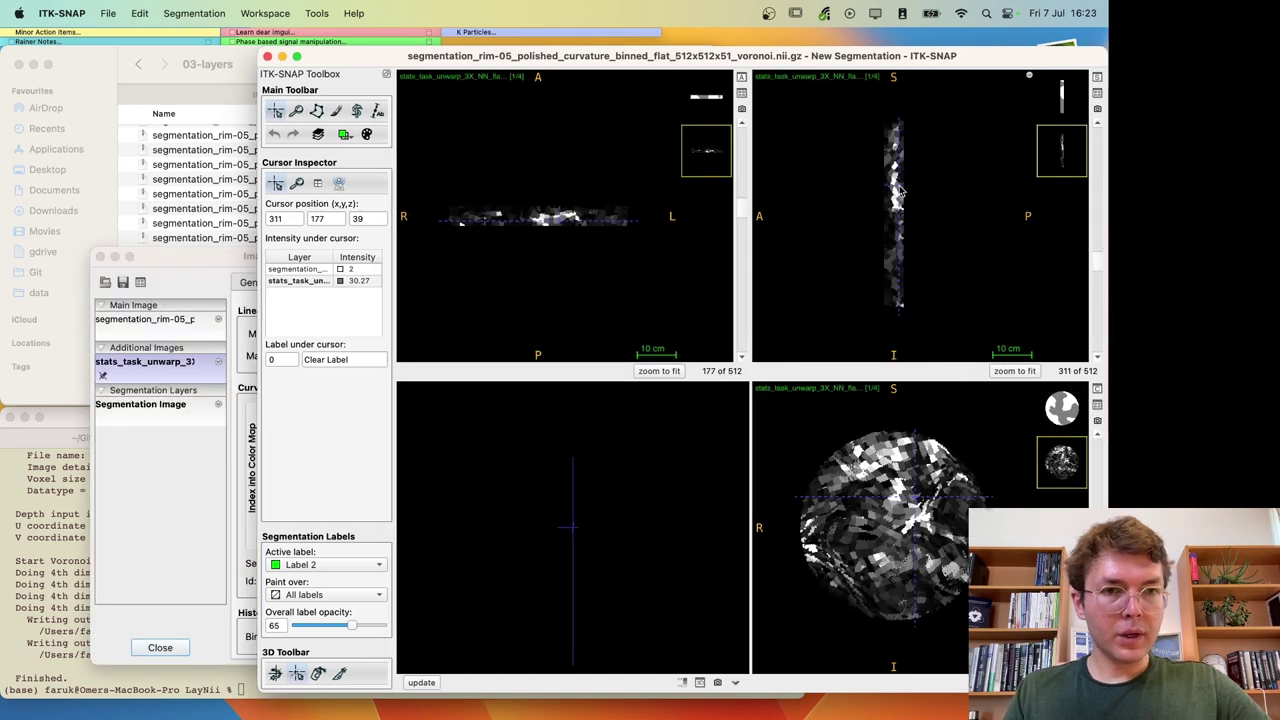
Step: Examine the flattened task statistics up close across the depth and surface views of the patch
scroll(900, 190, up, 1)
drag(900, 160, 900, 156)
key(c)
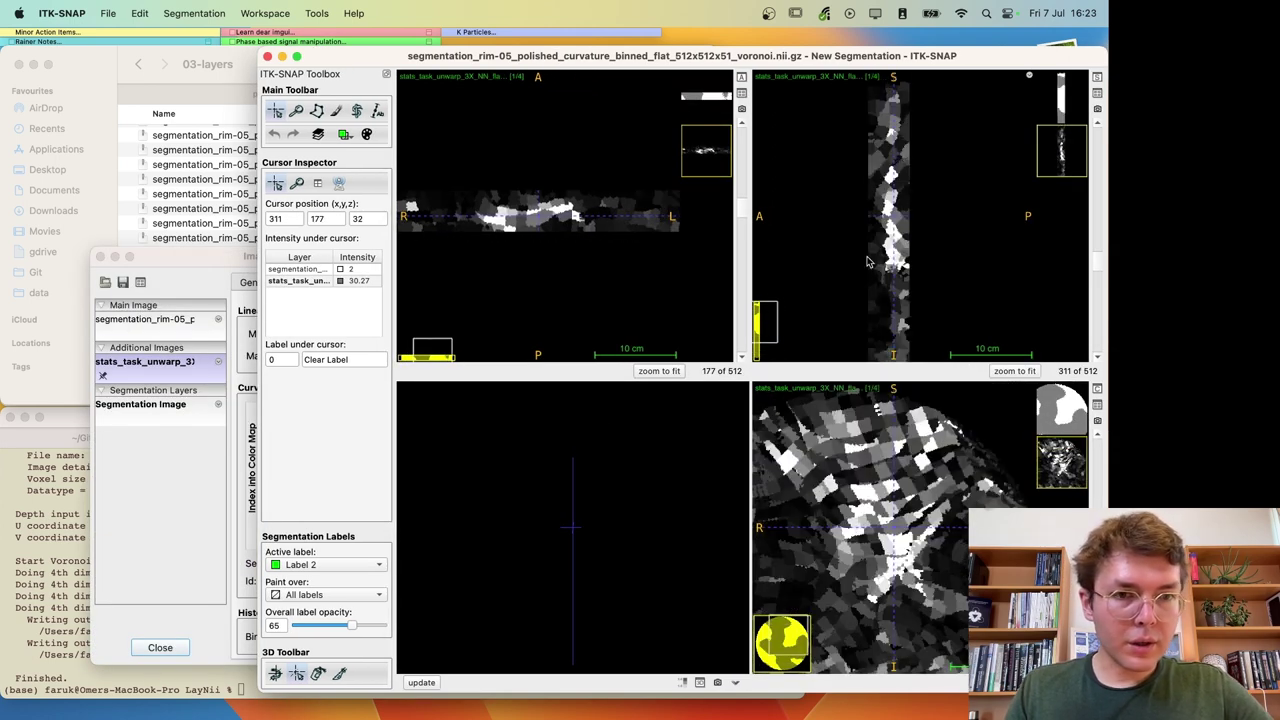
scroll(867, 261, down, 4)
scroll(867, 261, up, 2)
mouse_move(909, 186)
mouse_down()
mouse_move(878, 189)
mouse_move(890, 190)
mouse_up()
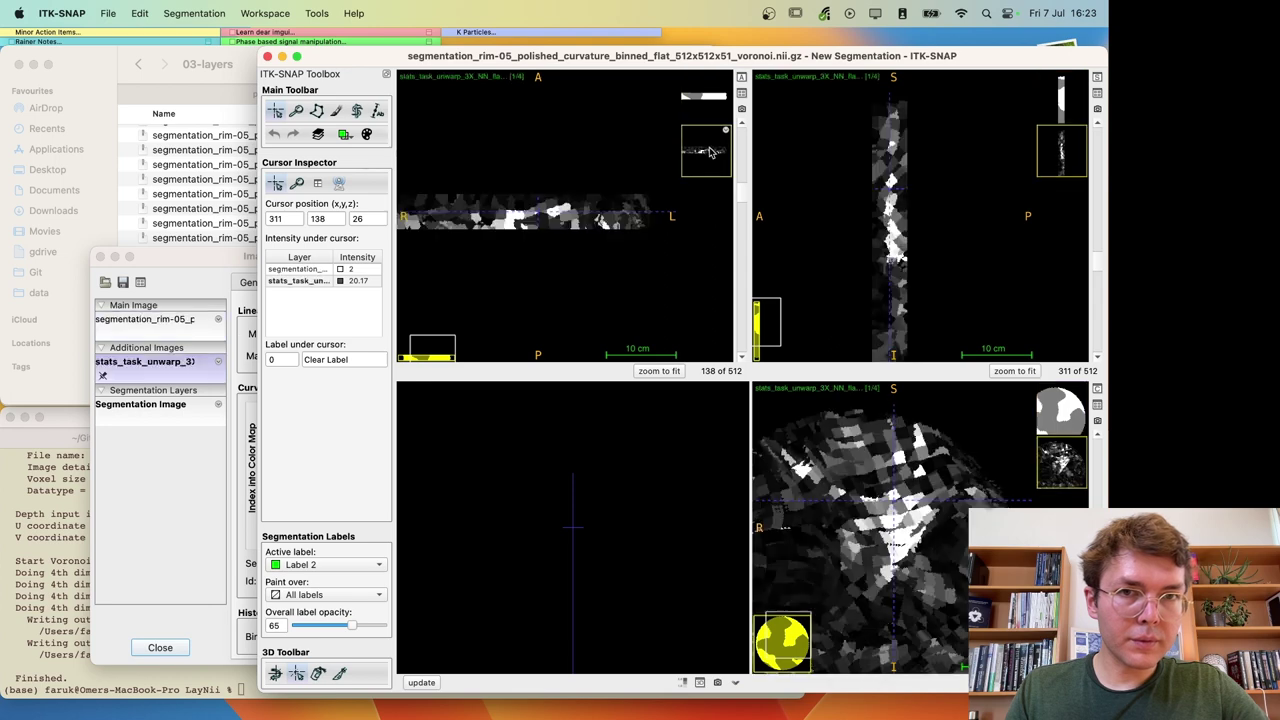
Step: Display the flattened stats image as an overlay on the curvature map and set its colour map to Hot
click(725, 131)
click(800, 243)
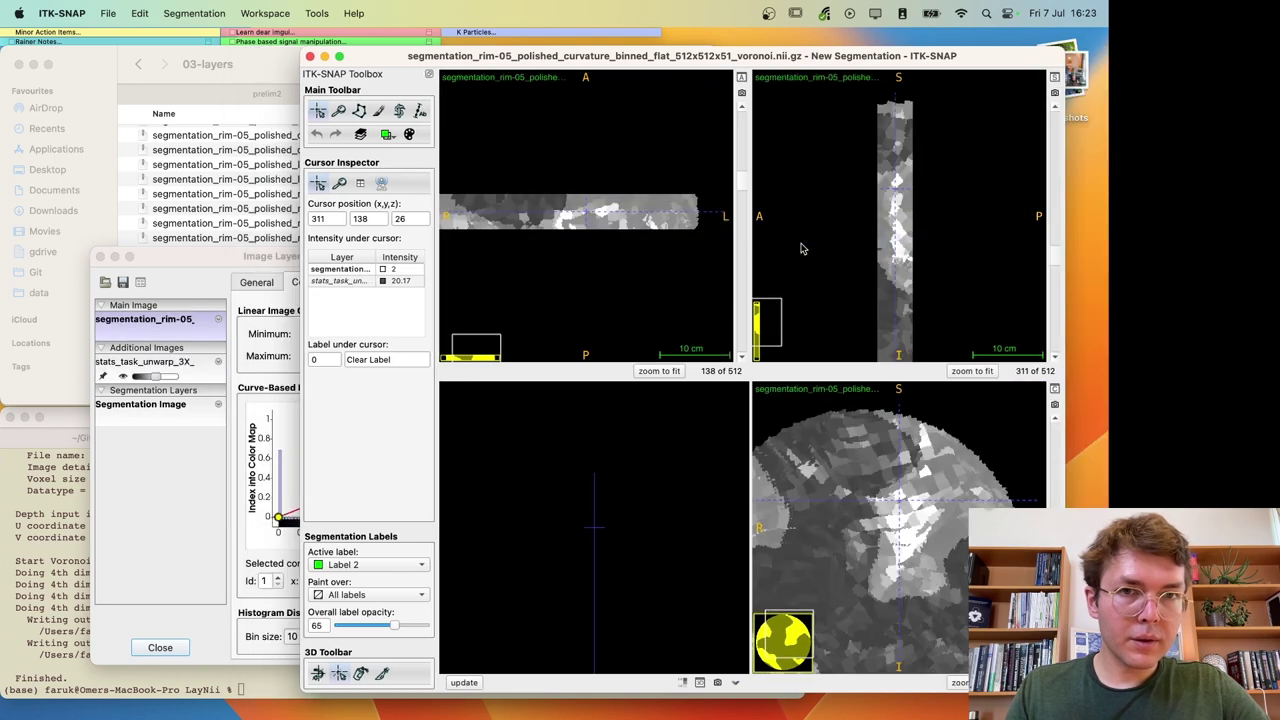
click(316, 13)
mouse_move(400, 64)
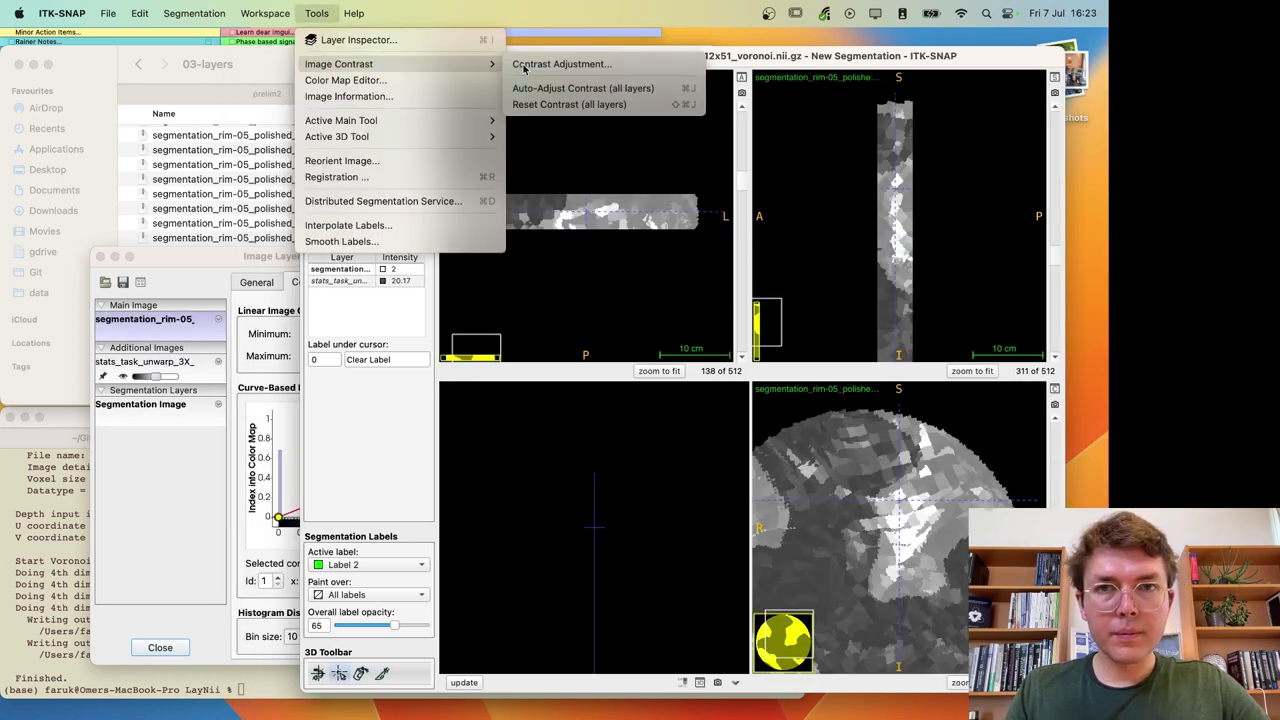
click(522, 62)
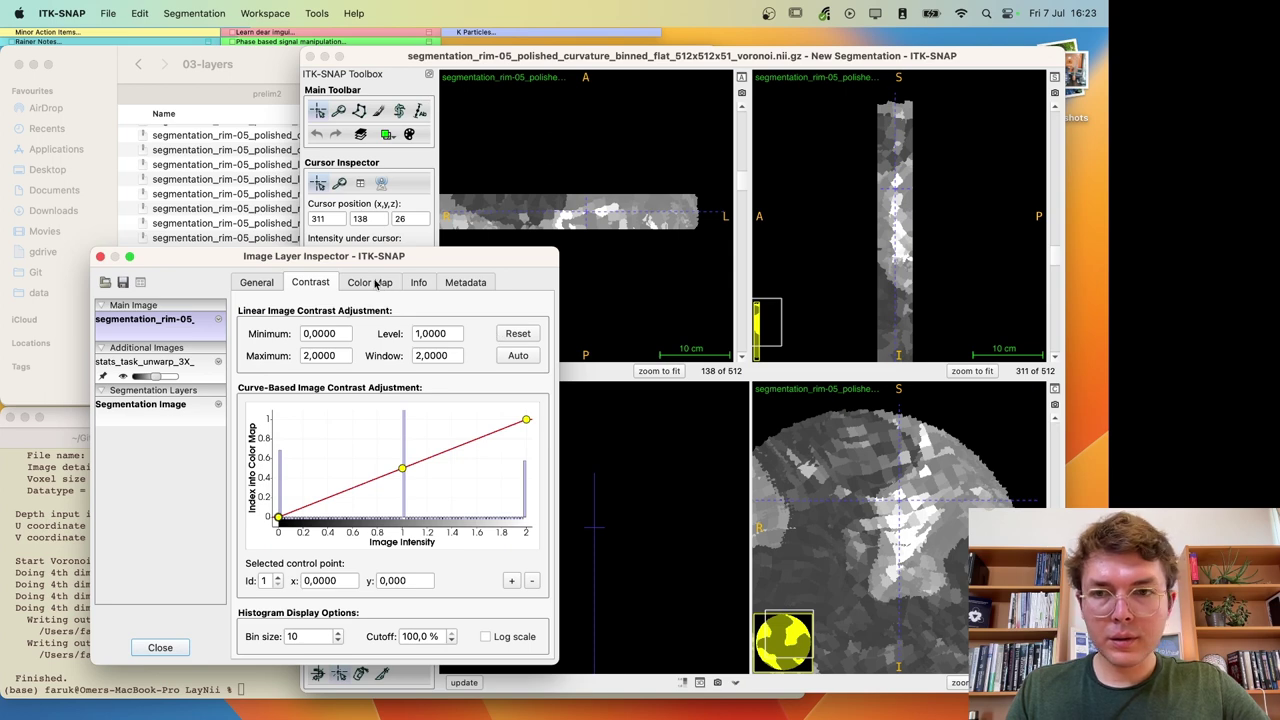
click(197, 378)
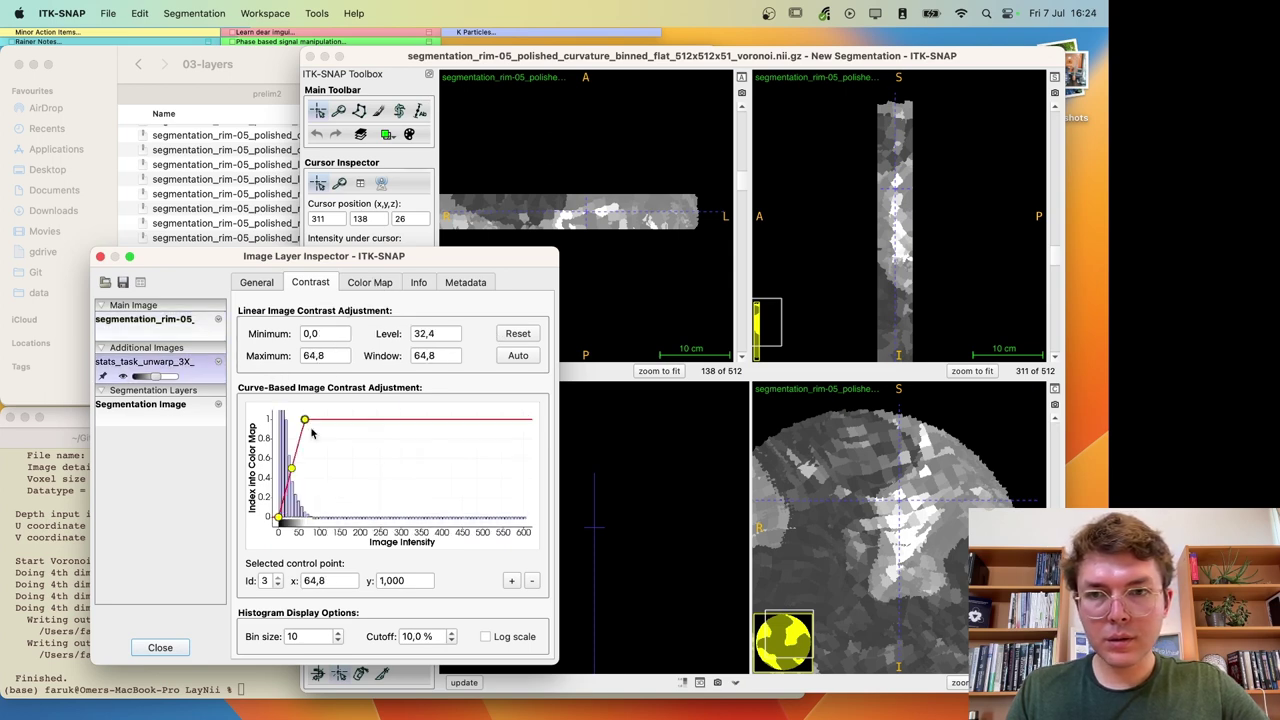
click(370, 283)
click(371, 346)
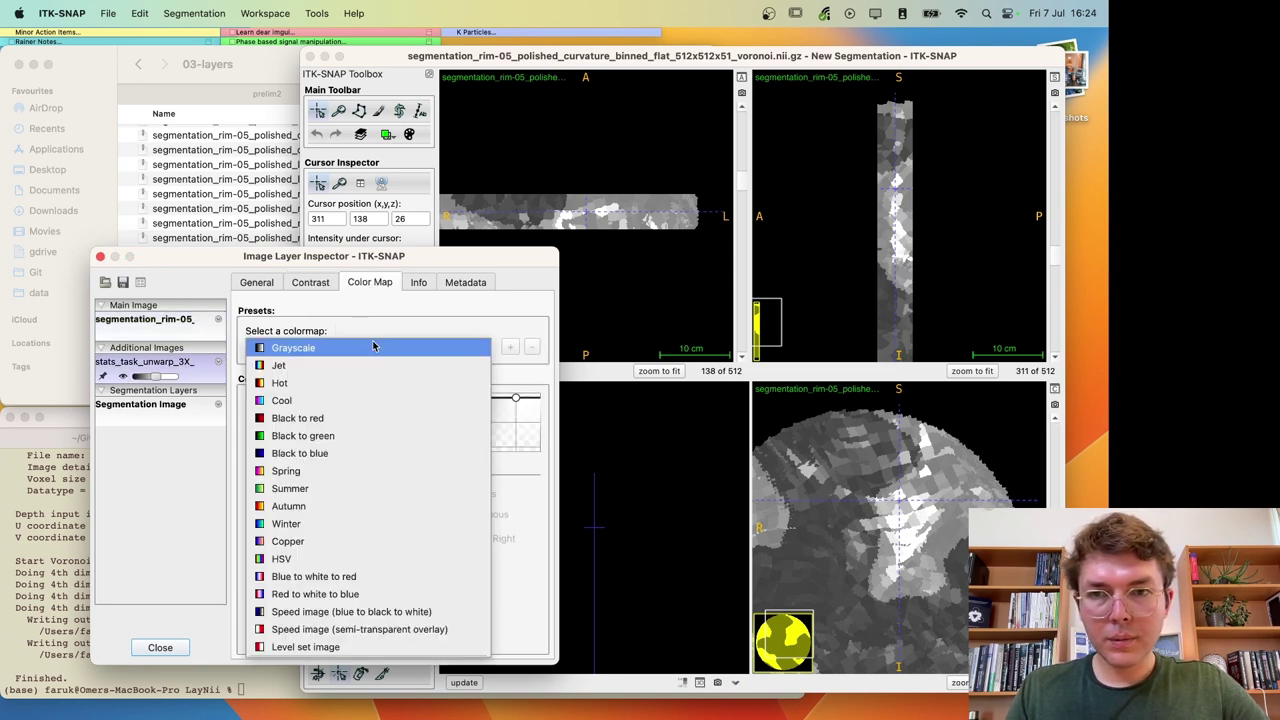
click(314, 384)
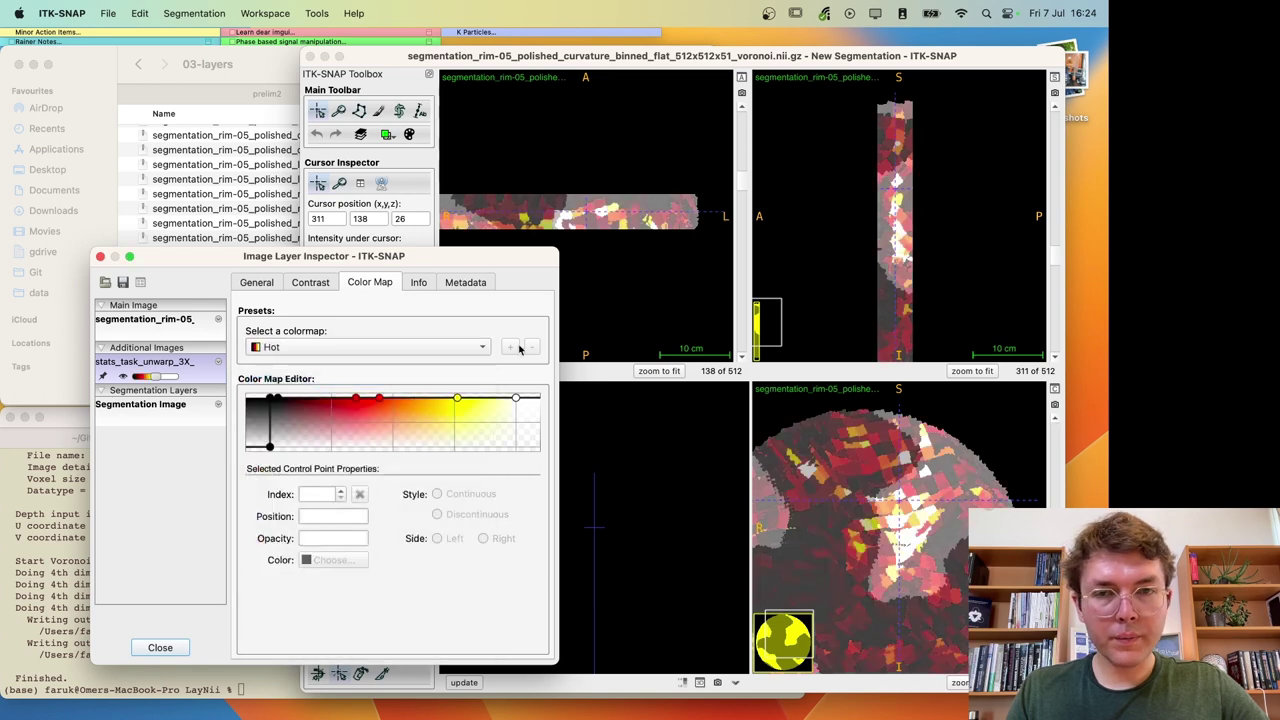
Step: Raise the stats overlay to full opacity and set its contrast range to minimum 9.1 and maximum 73.7
click(310, 282)
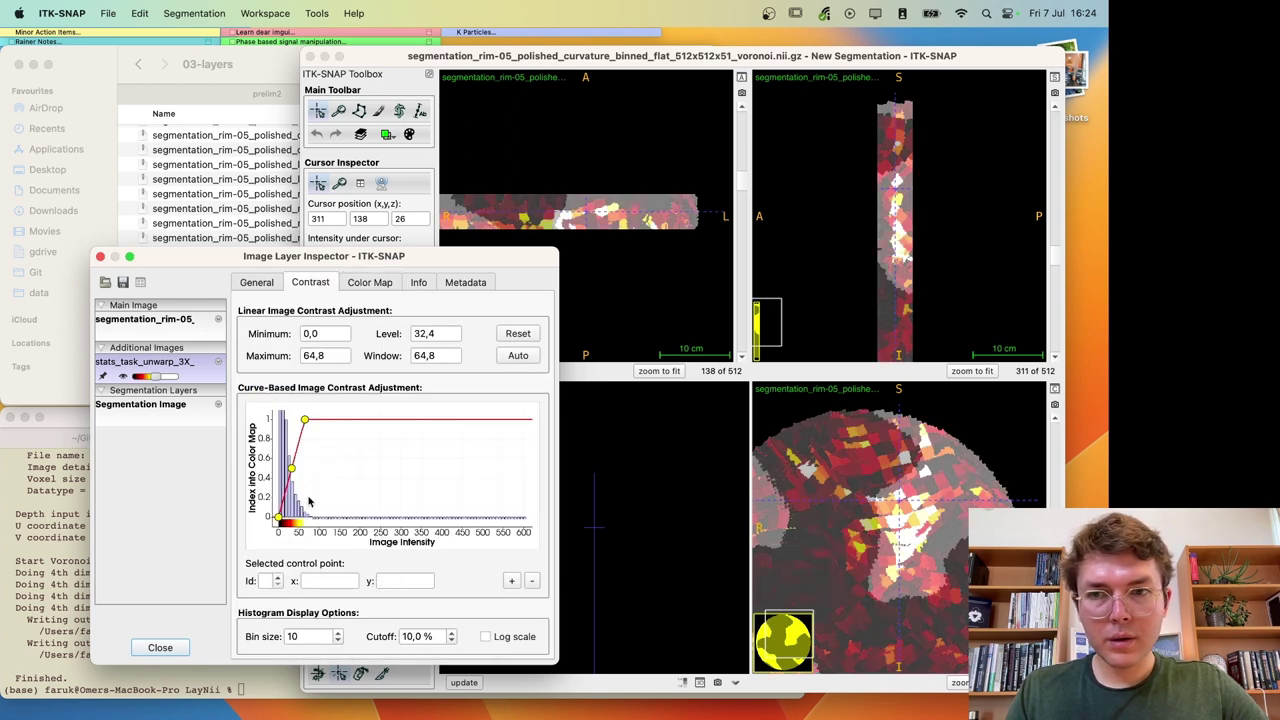
drag(152, 376, 178, 376)
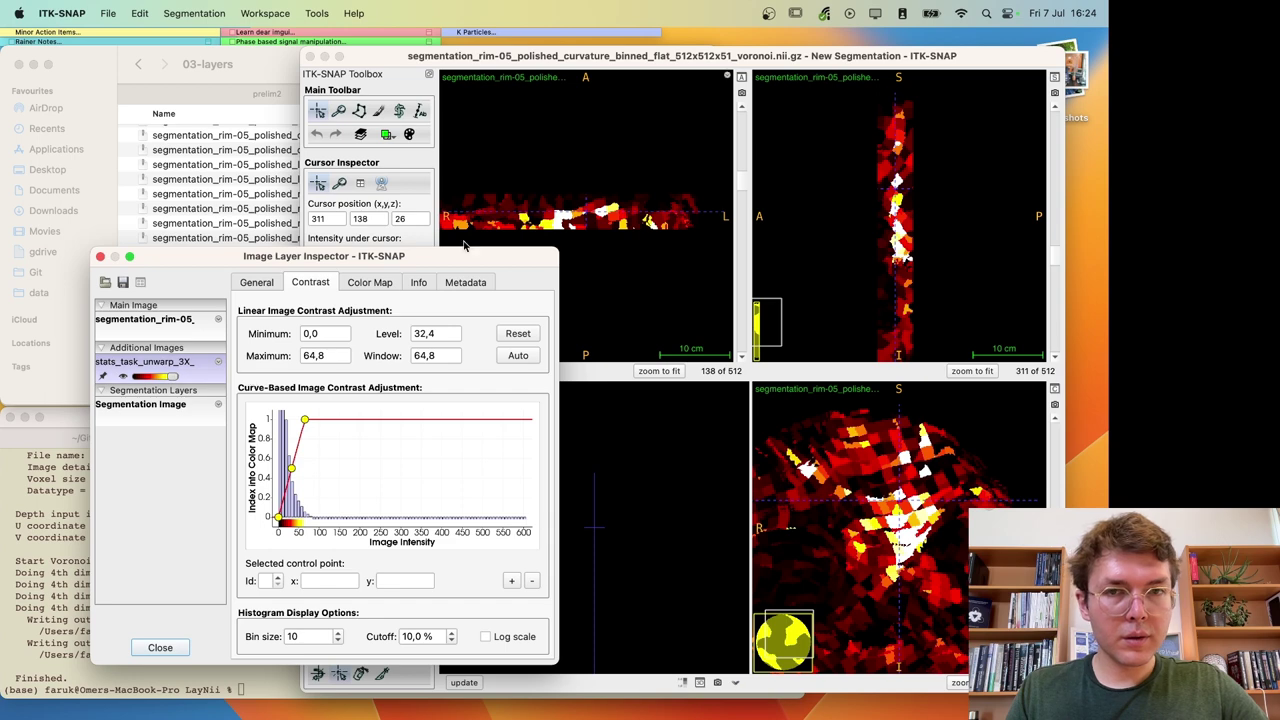
drag(280, 516, 287, 520)
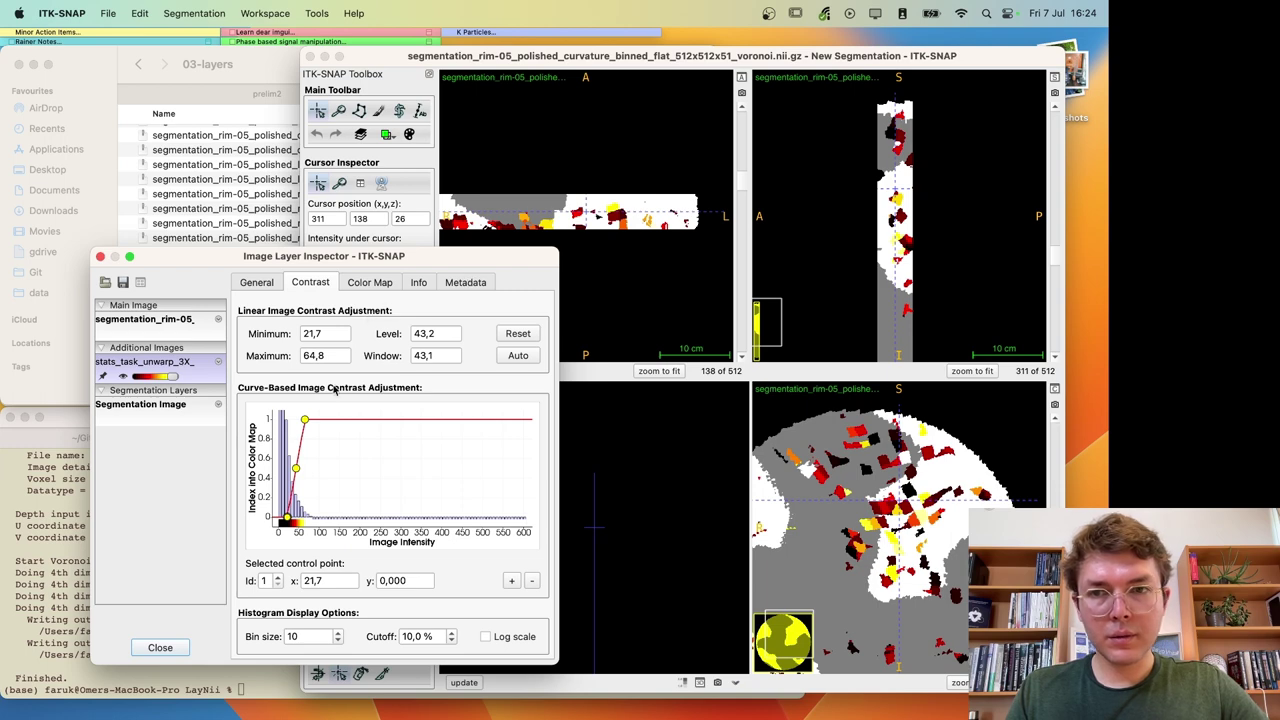
drag(305, 421, 298, 420)
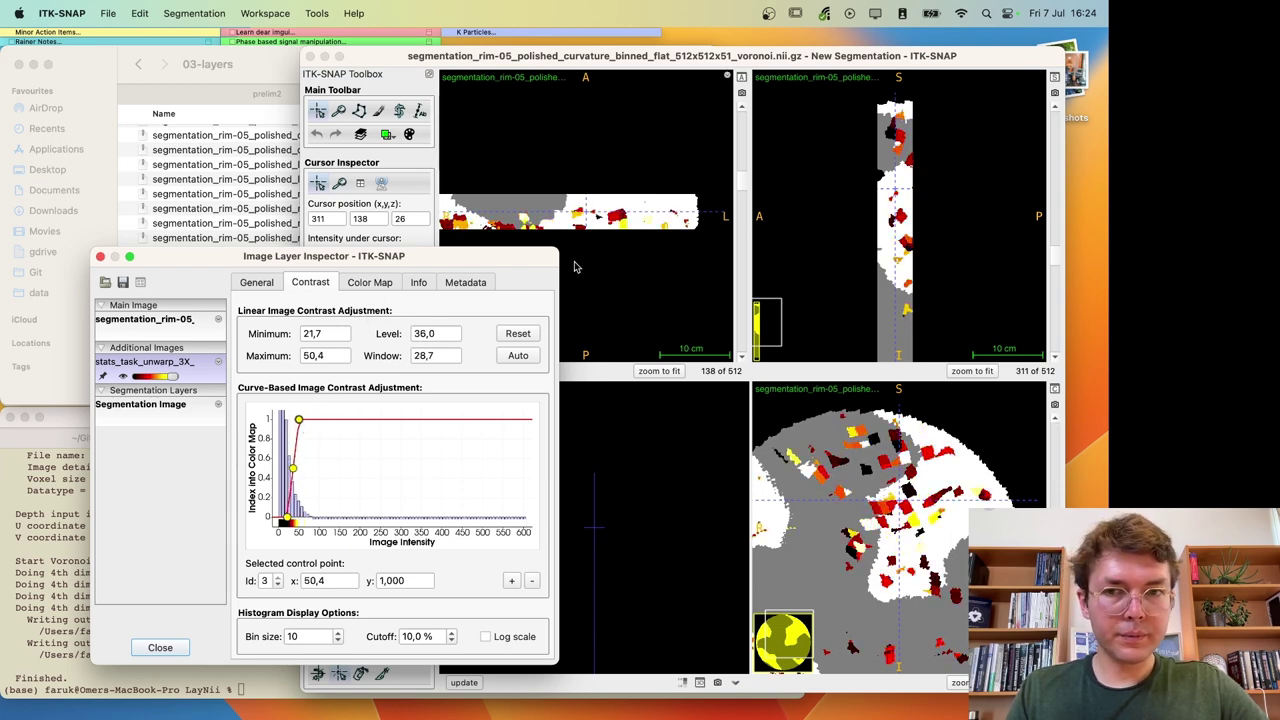
drag(298, 421, 308, 421)
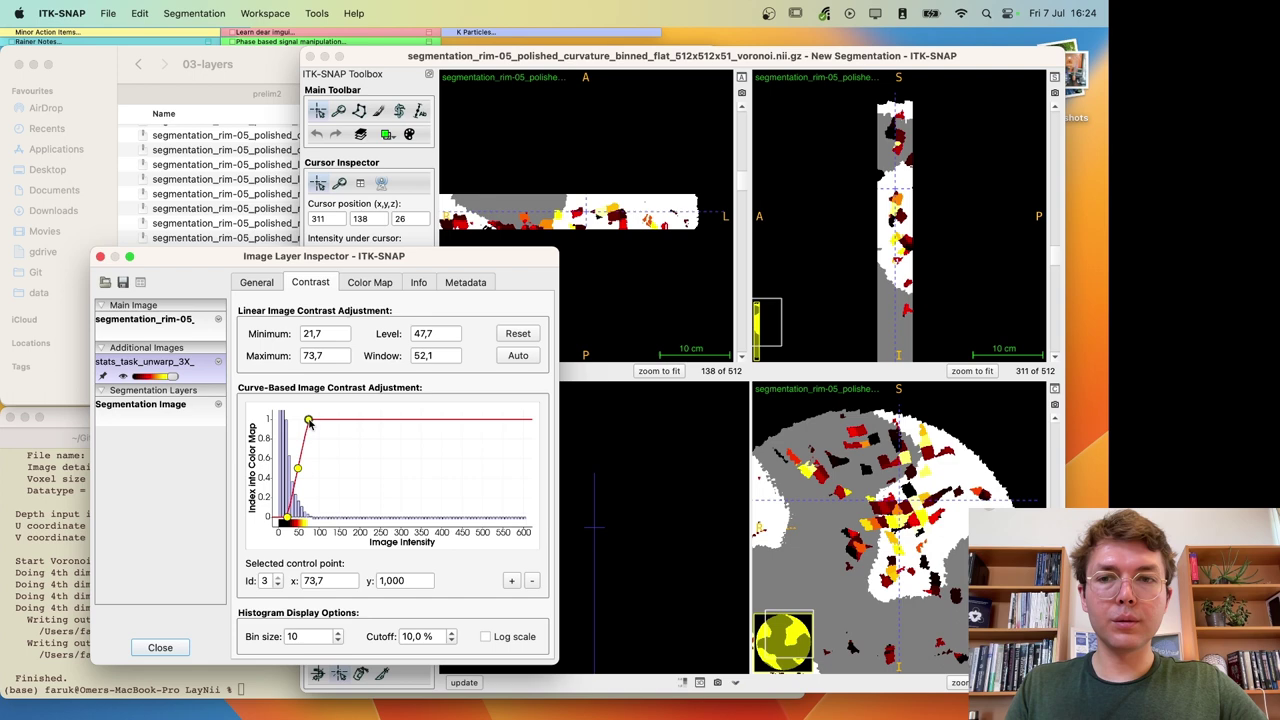
click(287, 519)
drag(287, 519, 282, 520)
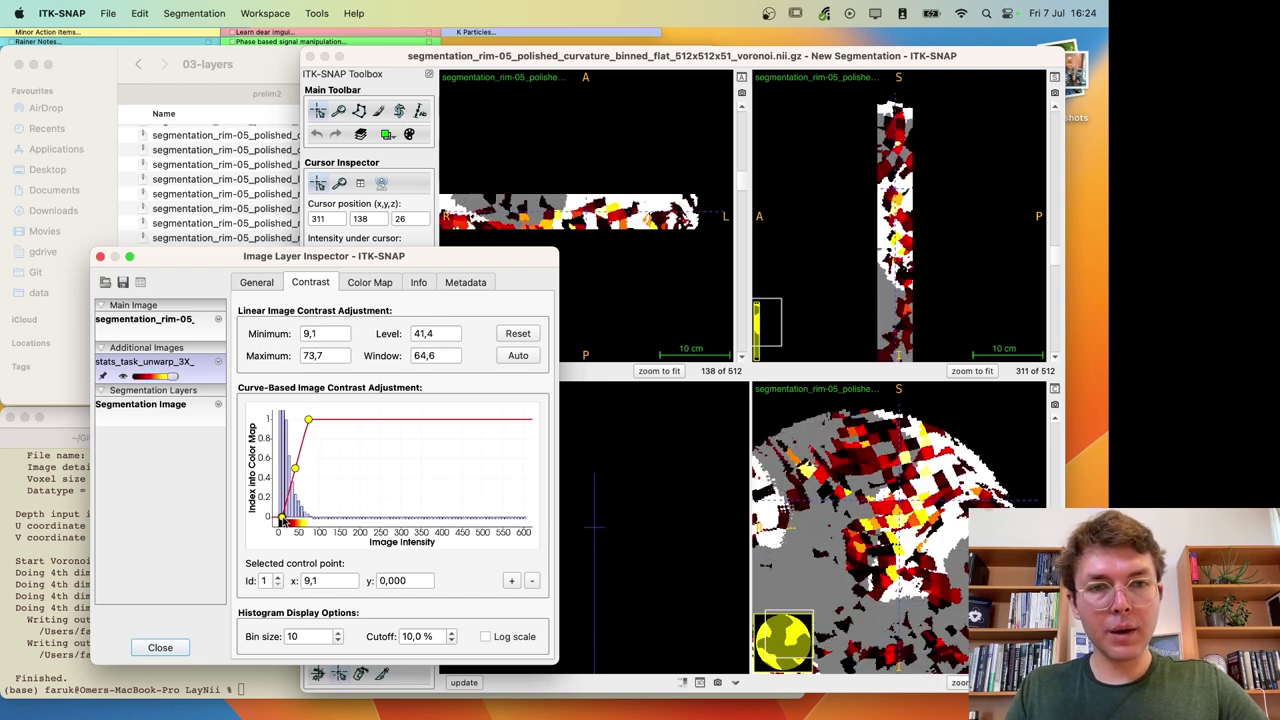
Step: Examine the thresholded stats overlay on the flattened patch at several cortical depths and positions
click(636, 234)
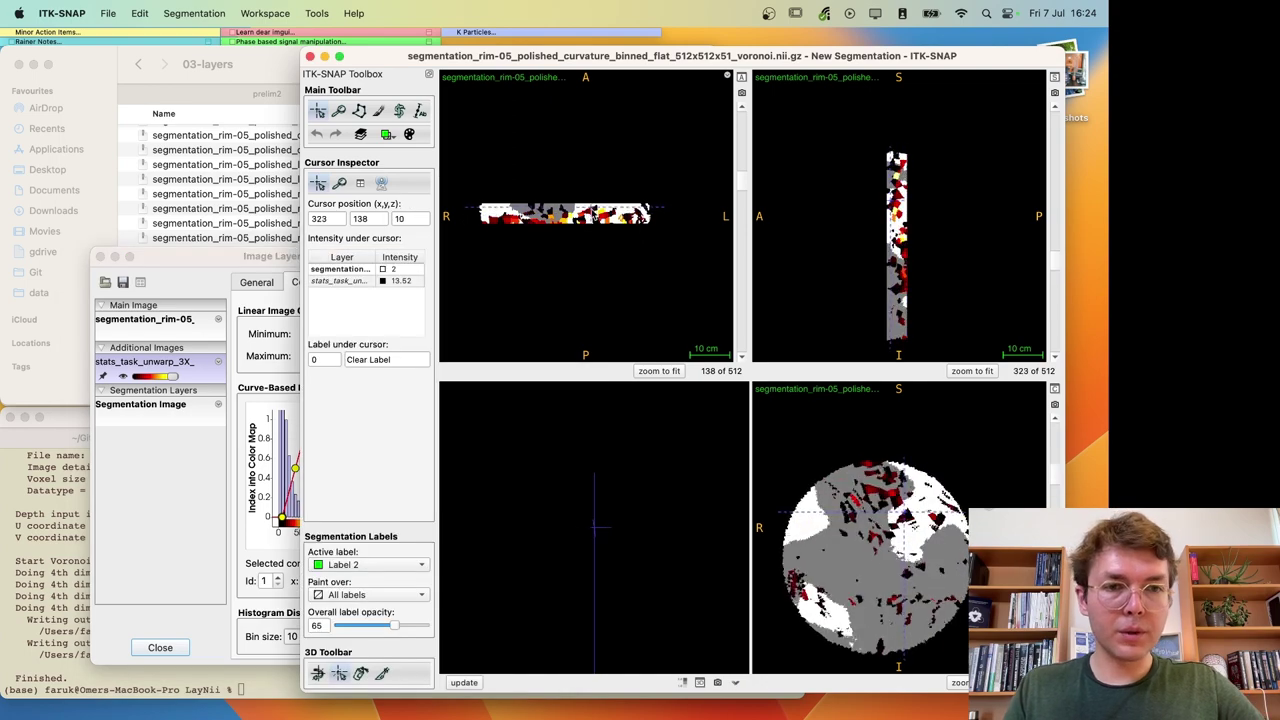
mouse_move(590, 209)
mouse_down()
mouse_move(591, 222)
mouse_move(591, 209)
mouse_up()
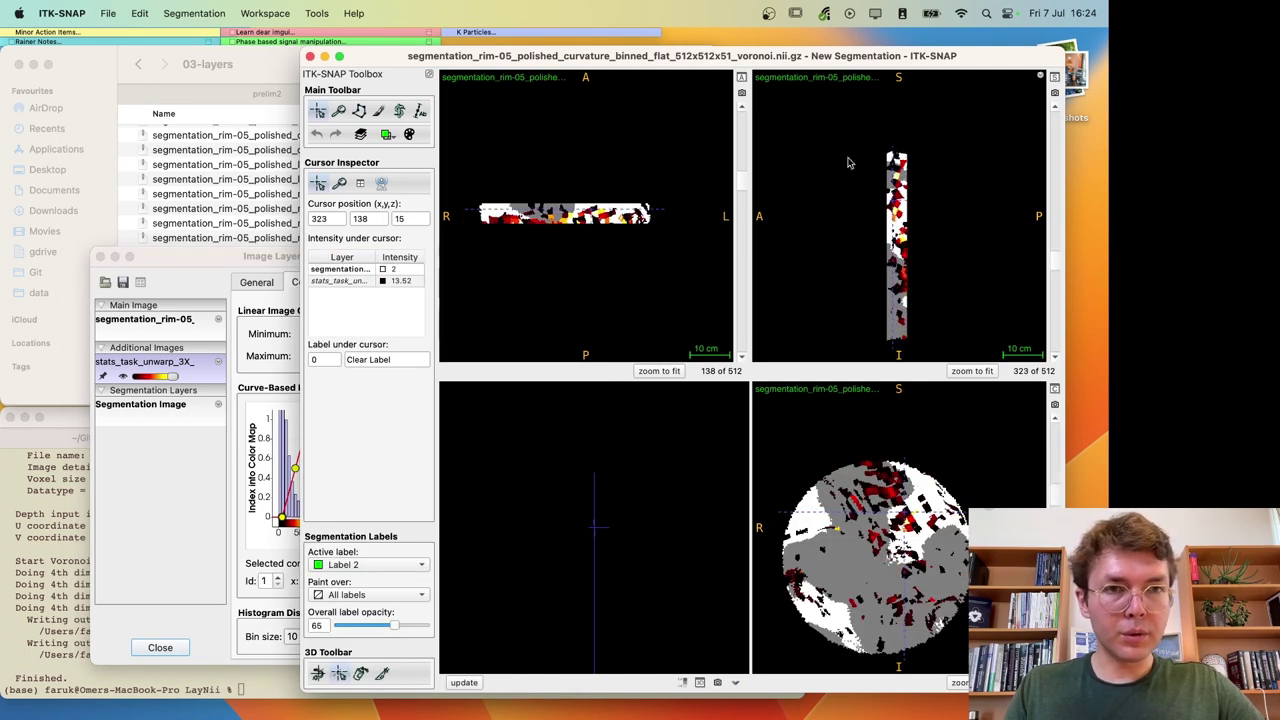
drag(892, 195, 901, 191)
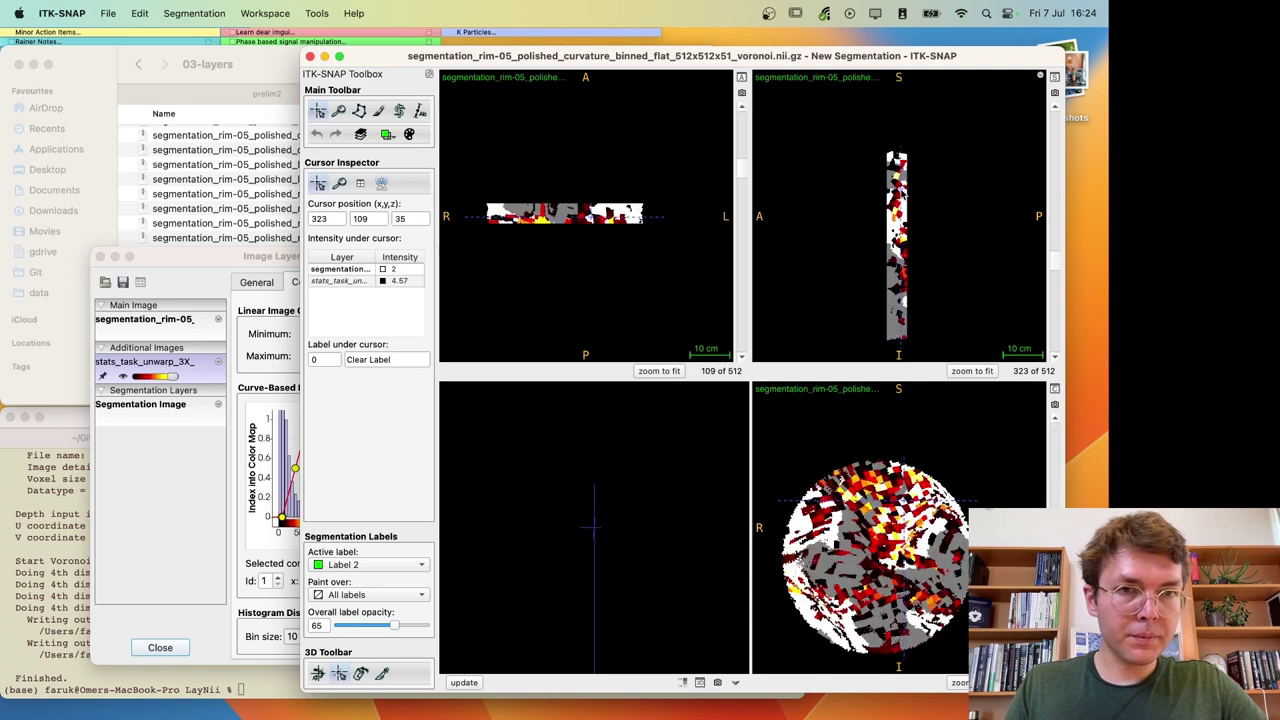
scroll(907, 192, up, 5)
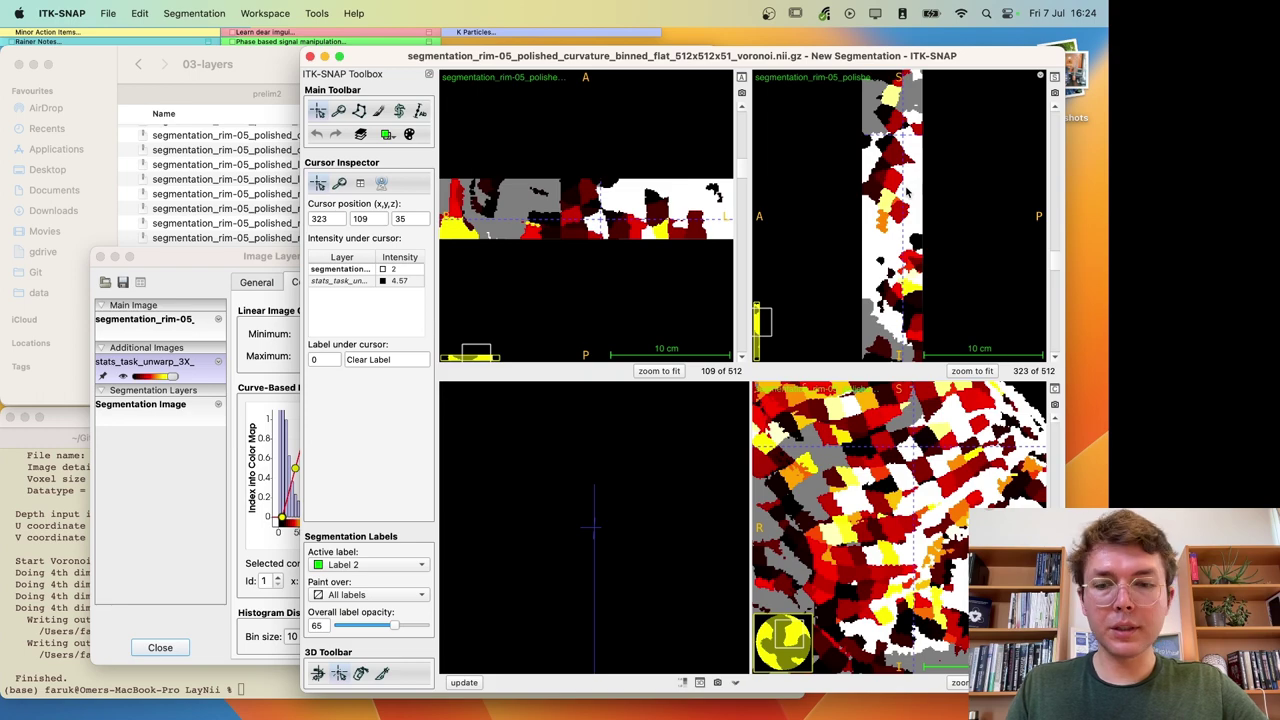
key(c)
scroll(907, 191, down, 5)
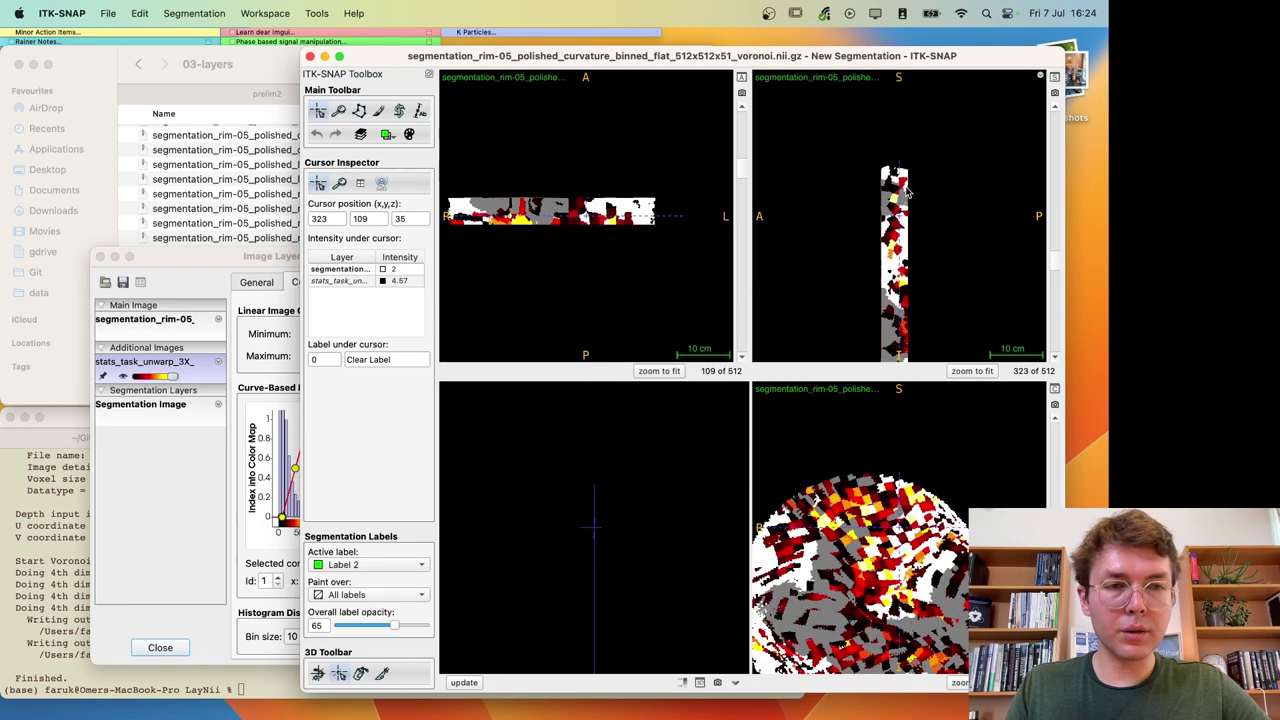
scroll(907, 192, down, 2)
drag(897, 265, 892, 238)
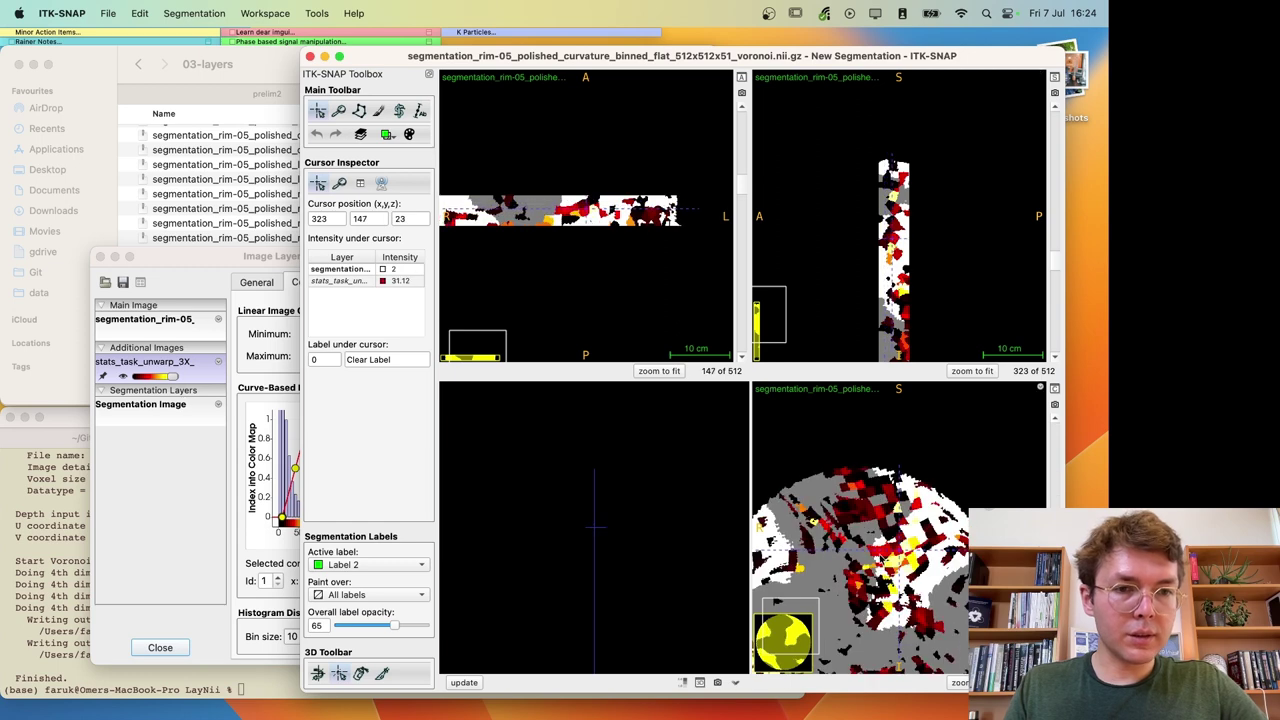
mouse_move(880, 567)
mouse_down()
mouse_move(901, 562)
mouse_move(871, 561)
mouse_move(887, 555)
mouse_up()
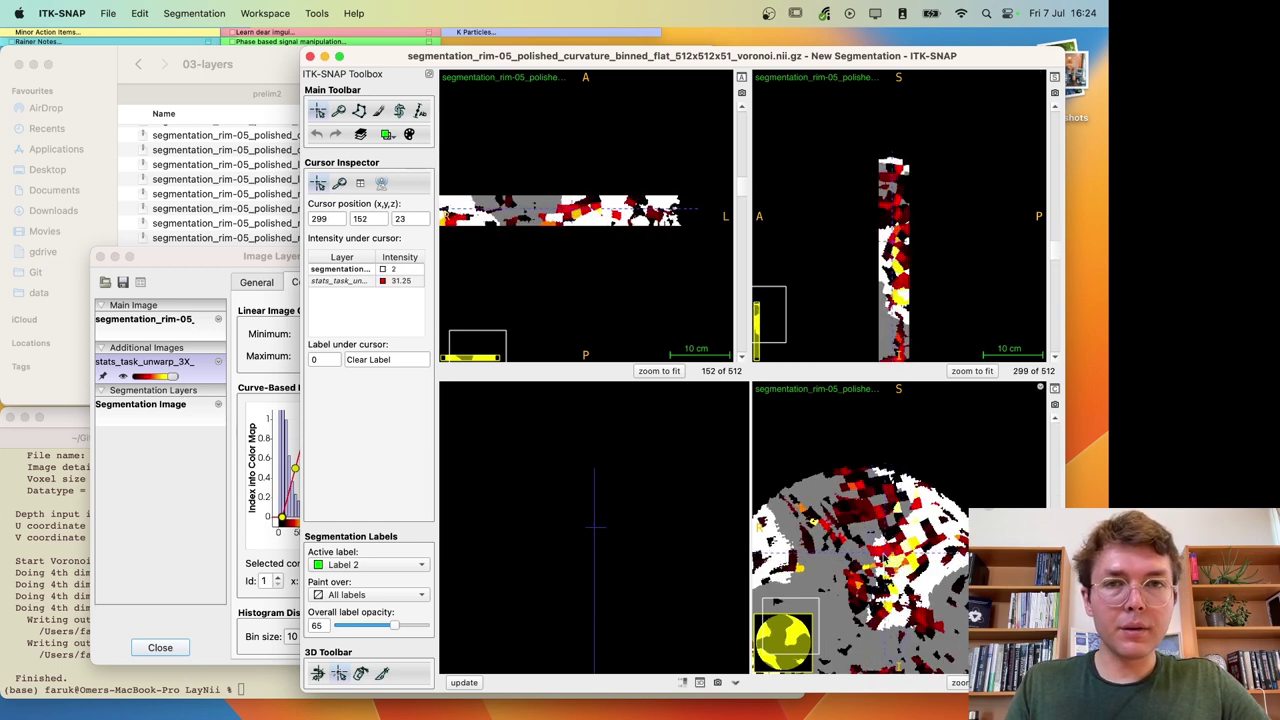
Step: Examine the thresholded stats overlay in an enlarged surface view of the flattened patch, stepping through the cortical depths
click(1054, 388)
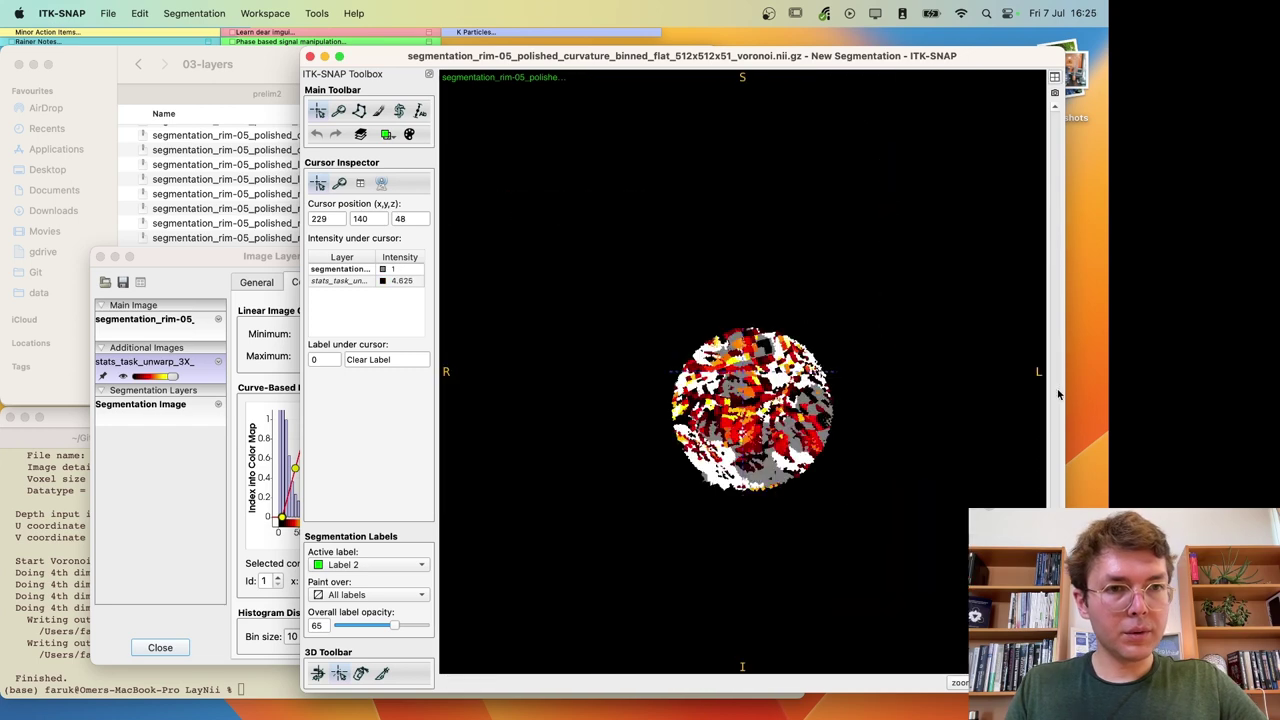
scroll(763, 398, up, 5)
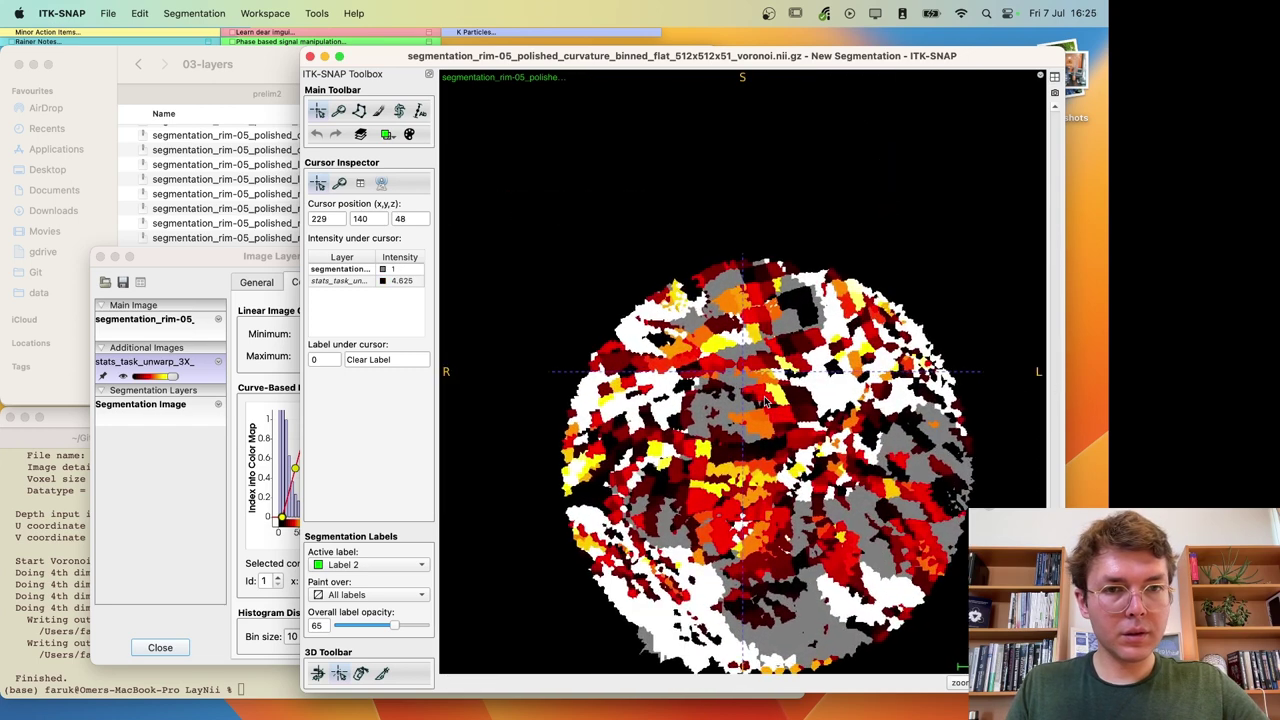
click(760, 470)
key(c)
scroll(762, 474, up, 5)
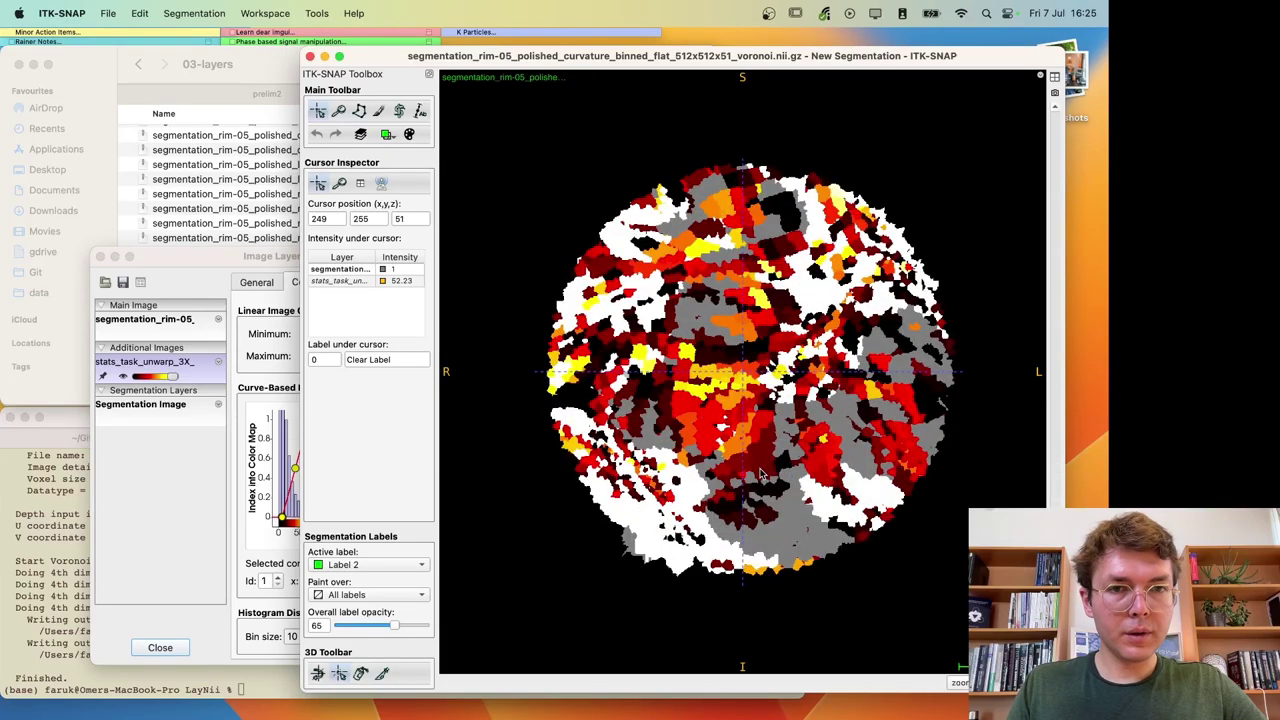
scroll(762, 474, down, 20)
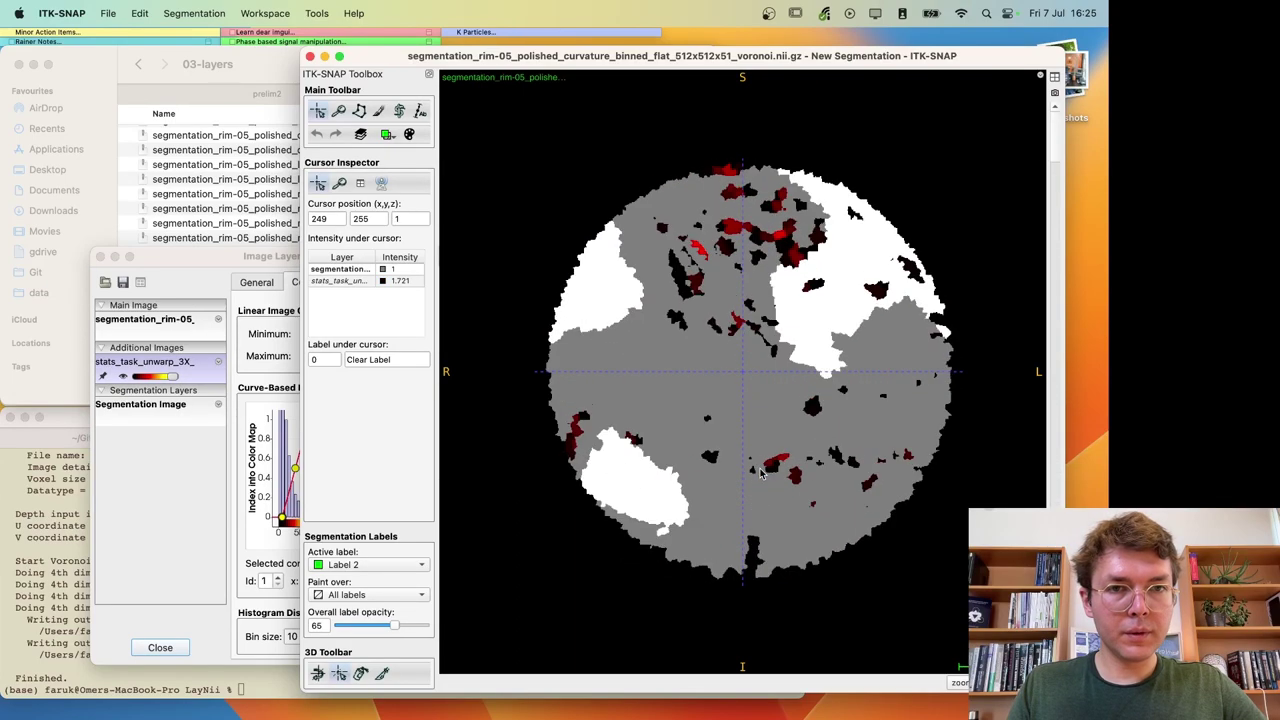
scroll(762, 474, up, 20)
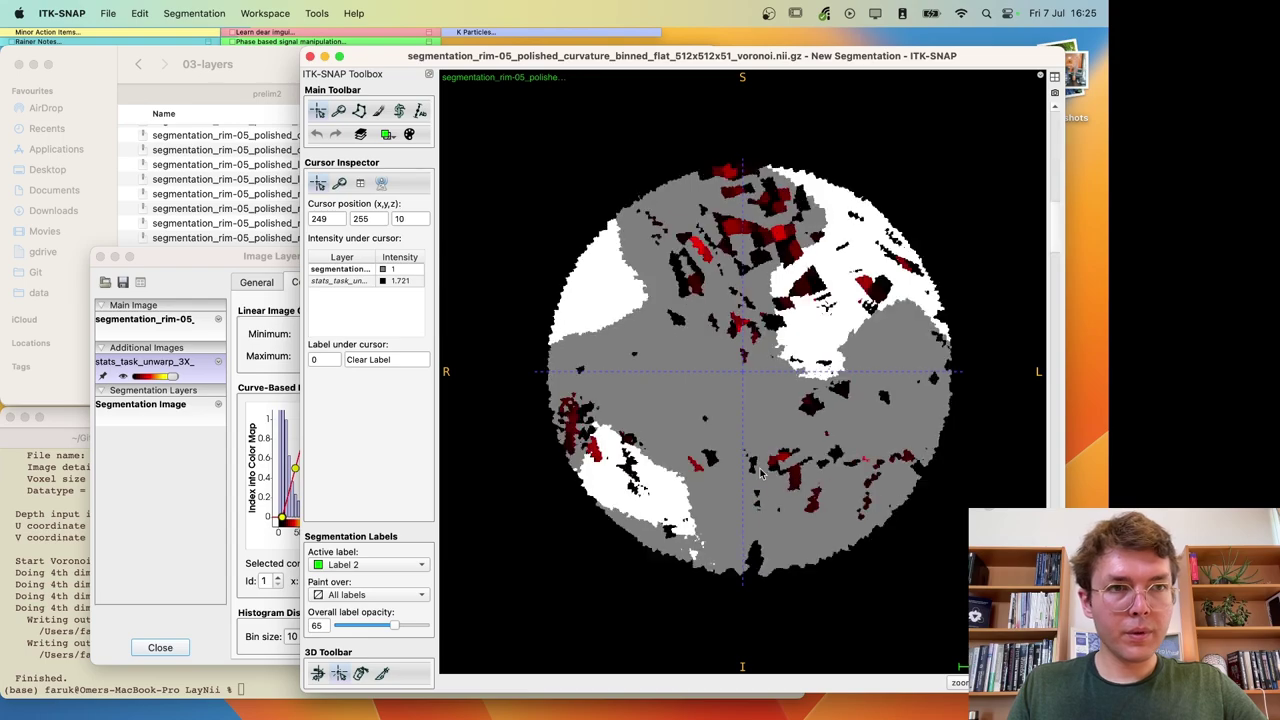
scroll(762, 474, down, 20)
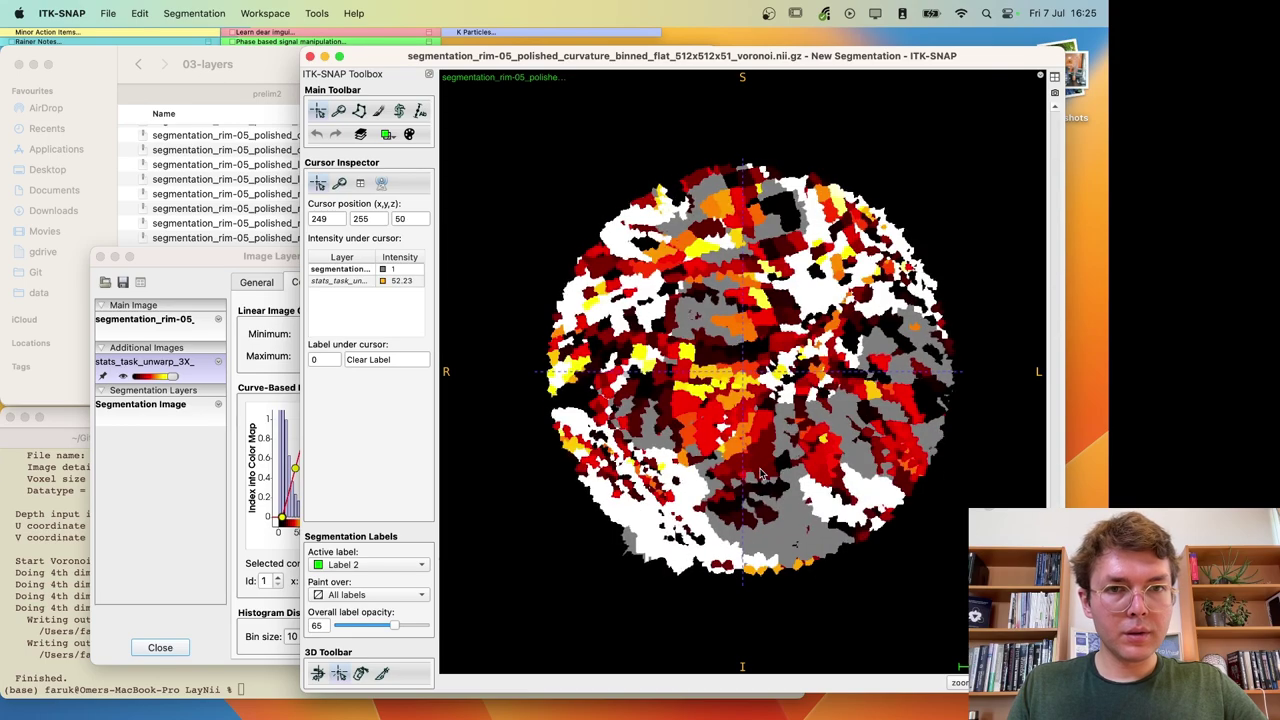
scroll(762, 474, up, 20)
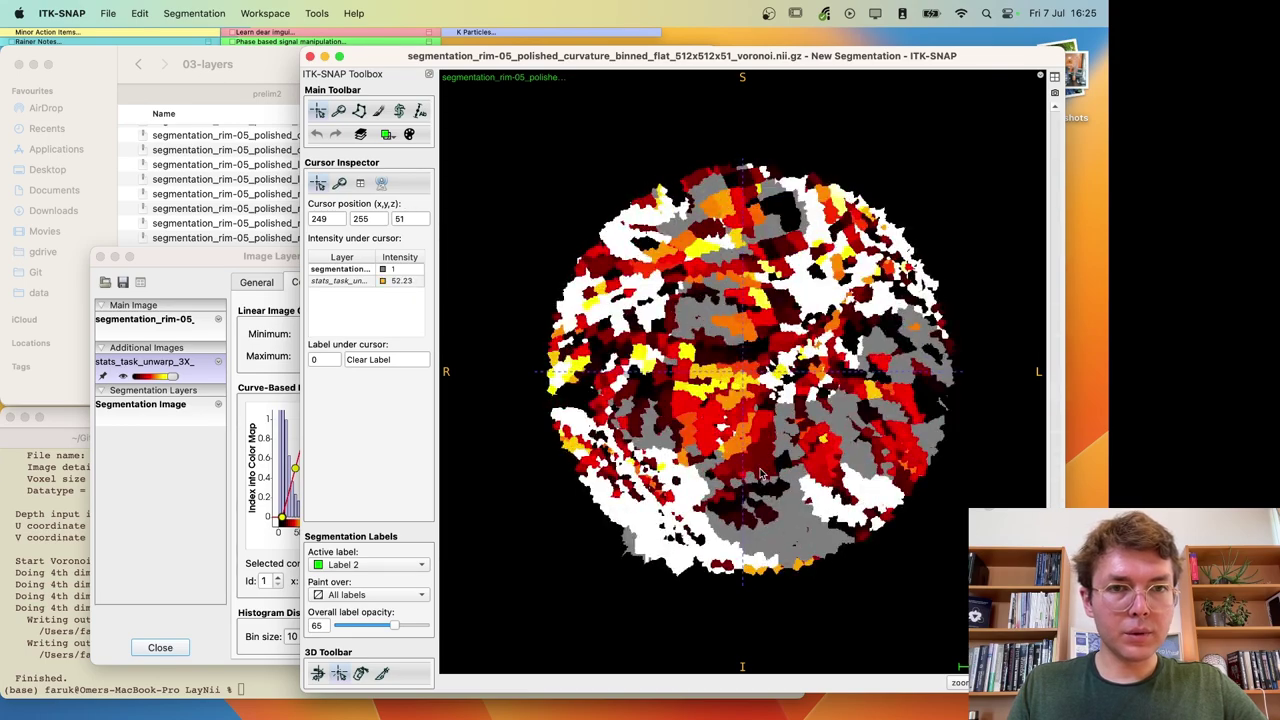
scroll(762, 474, down, 20)
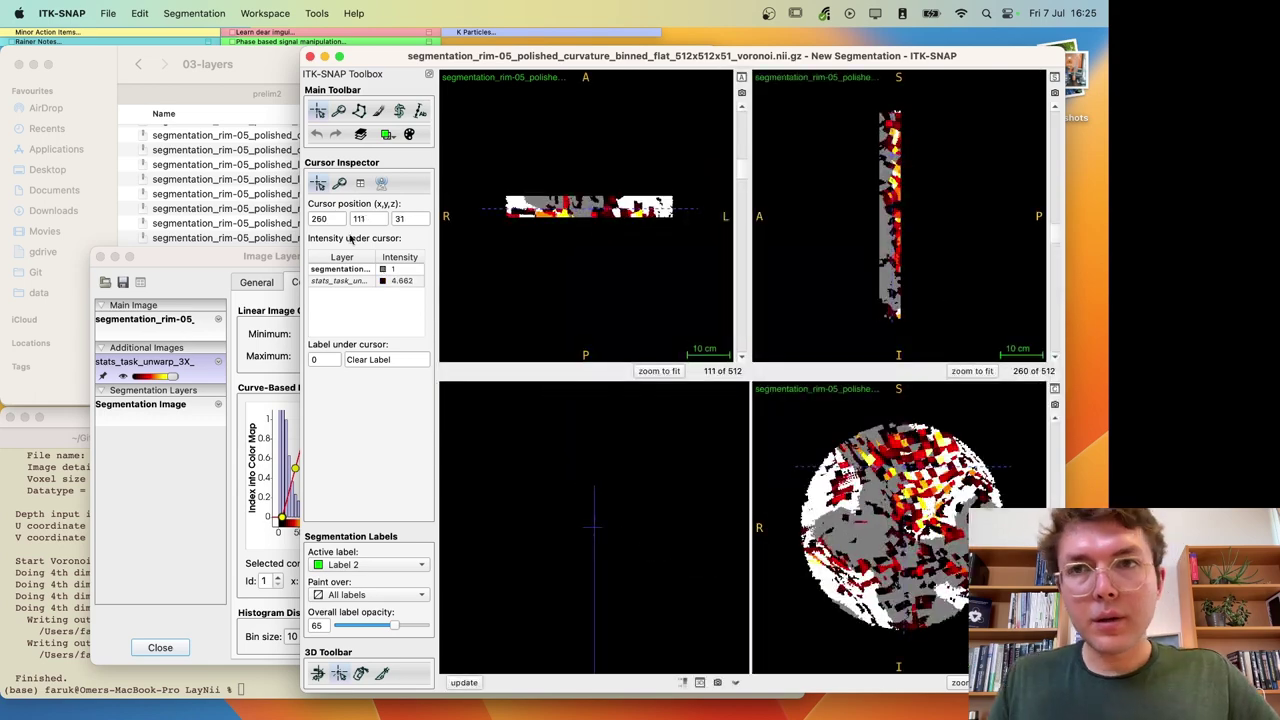
Step: Inspect the stats overlay's layer properties and metadata, including the dim[4] entry, and check the curvature image's display options for a volume selector
click(170, 461)
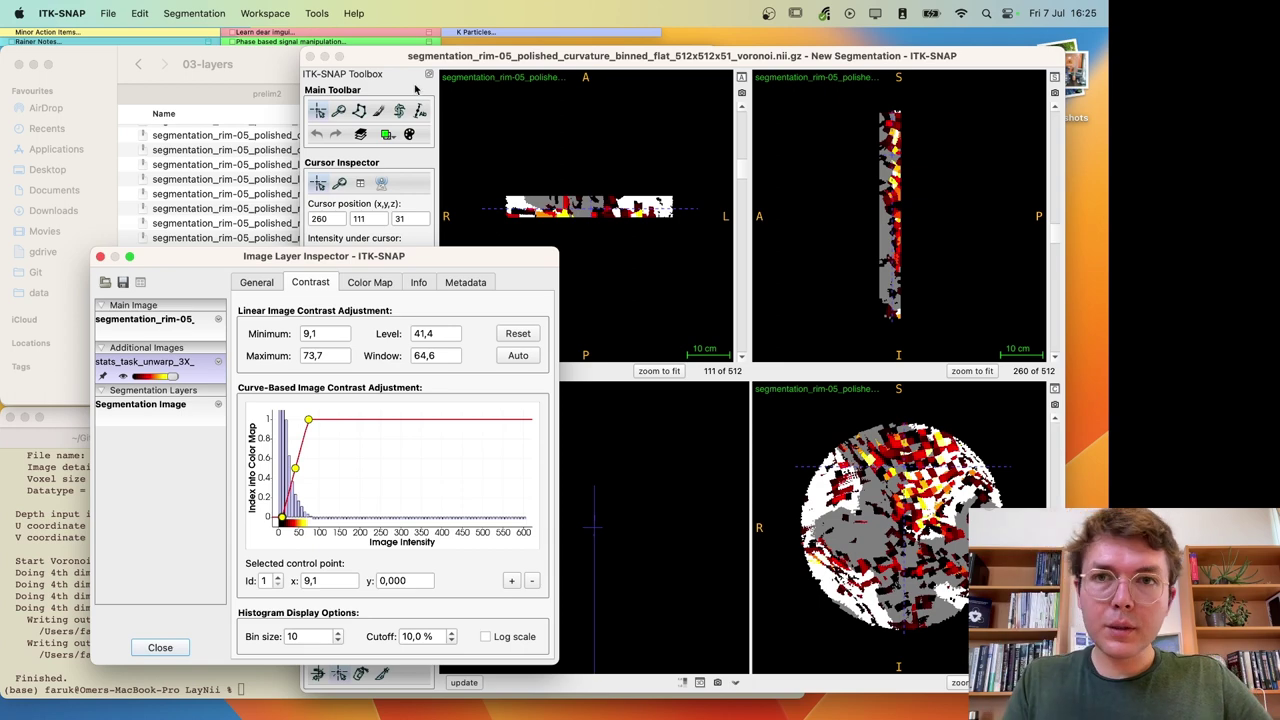
click(150, 368)
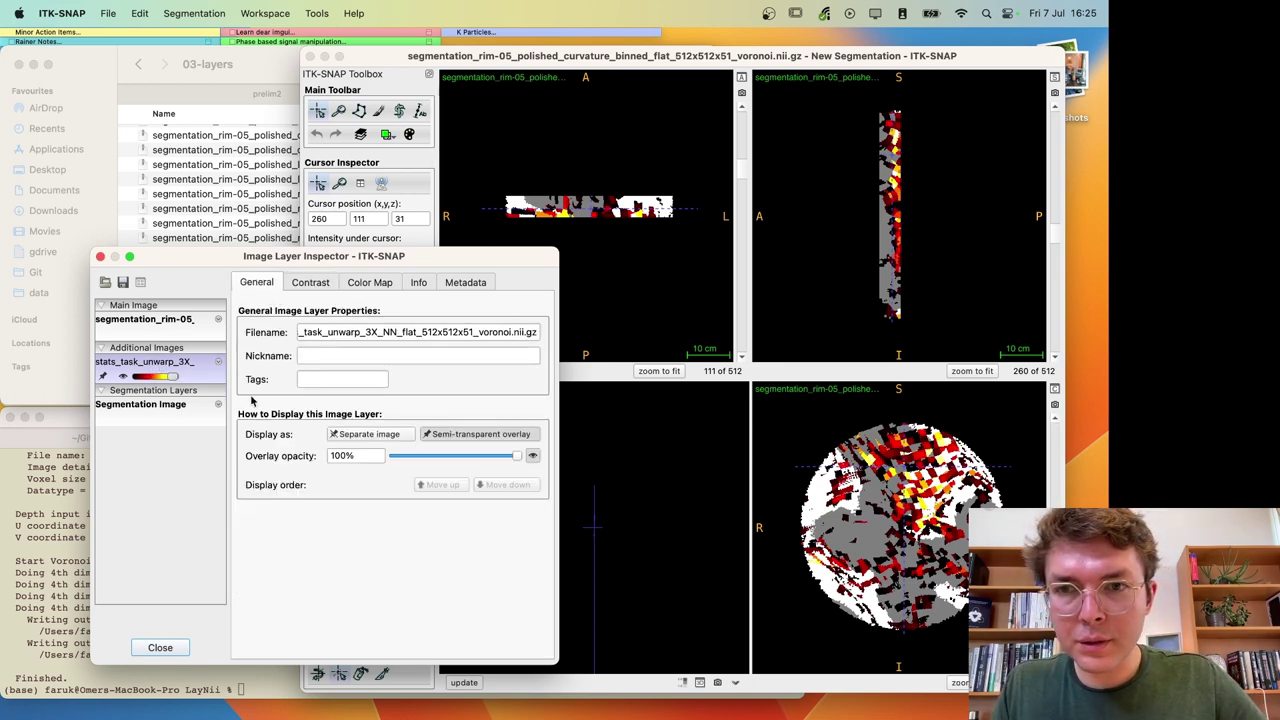
click(318, 283)
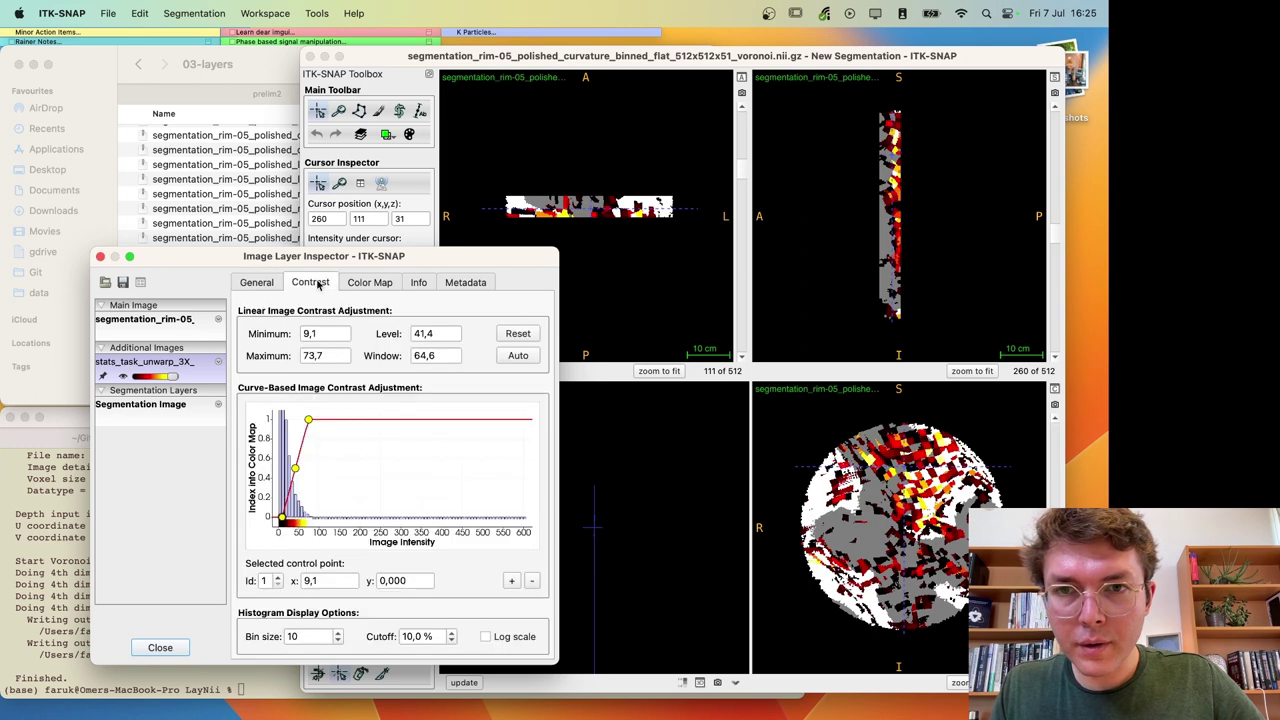
click(370, 283)
click(418, 283)
click(477, 284)
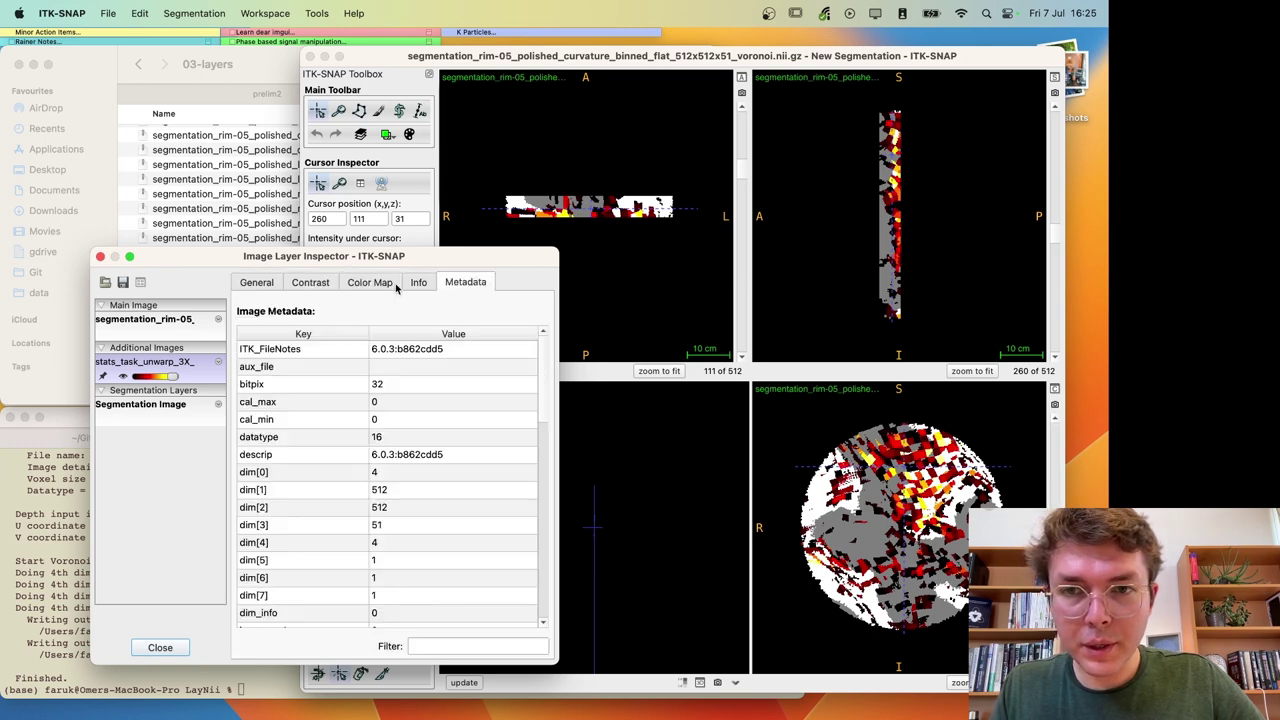
drag(546, 355, 541, 385)
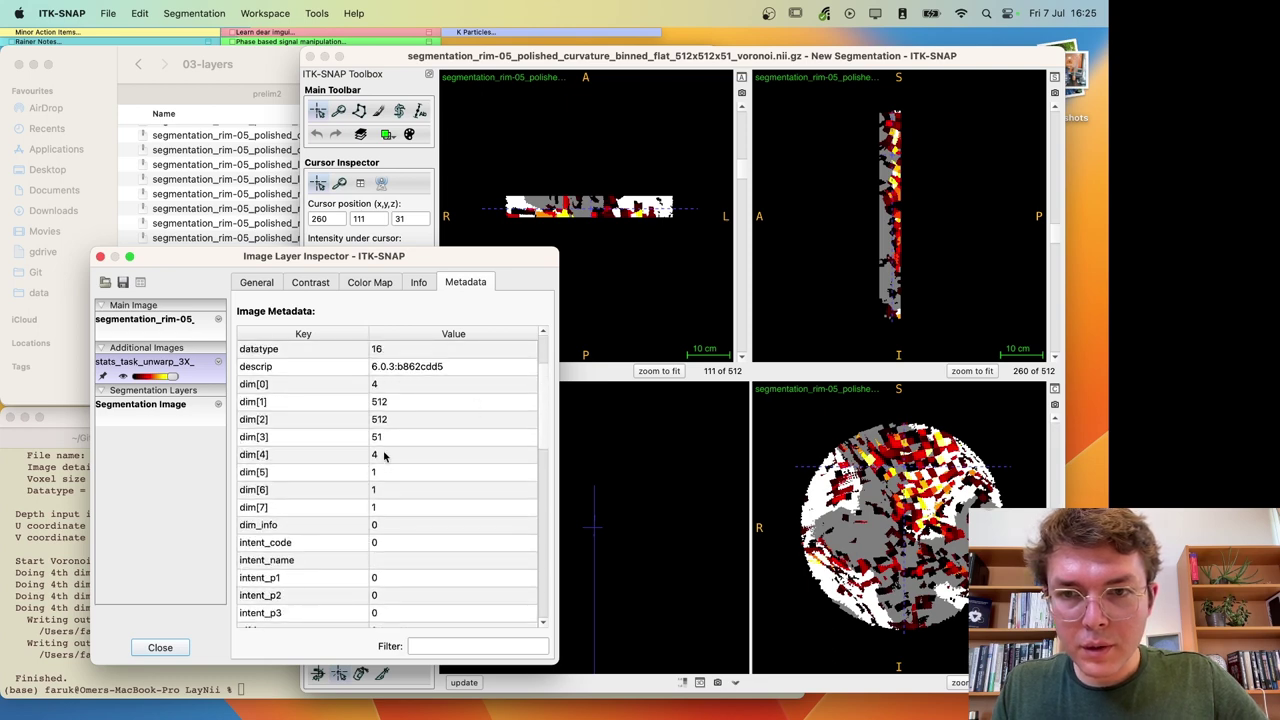
click(383, 455)
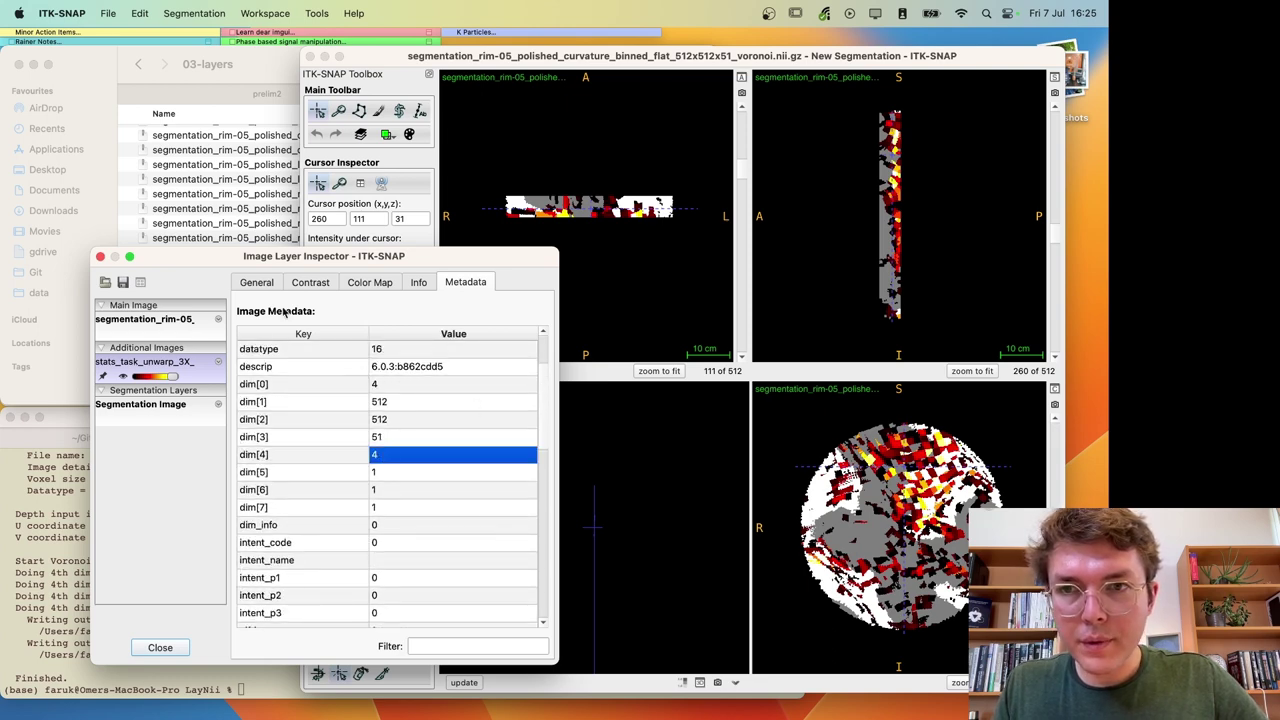
click(258, 283)
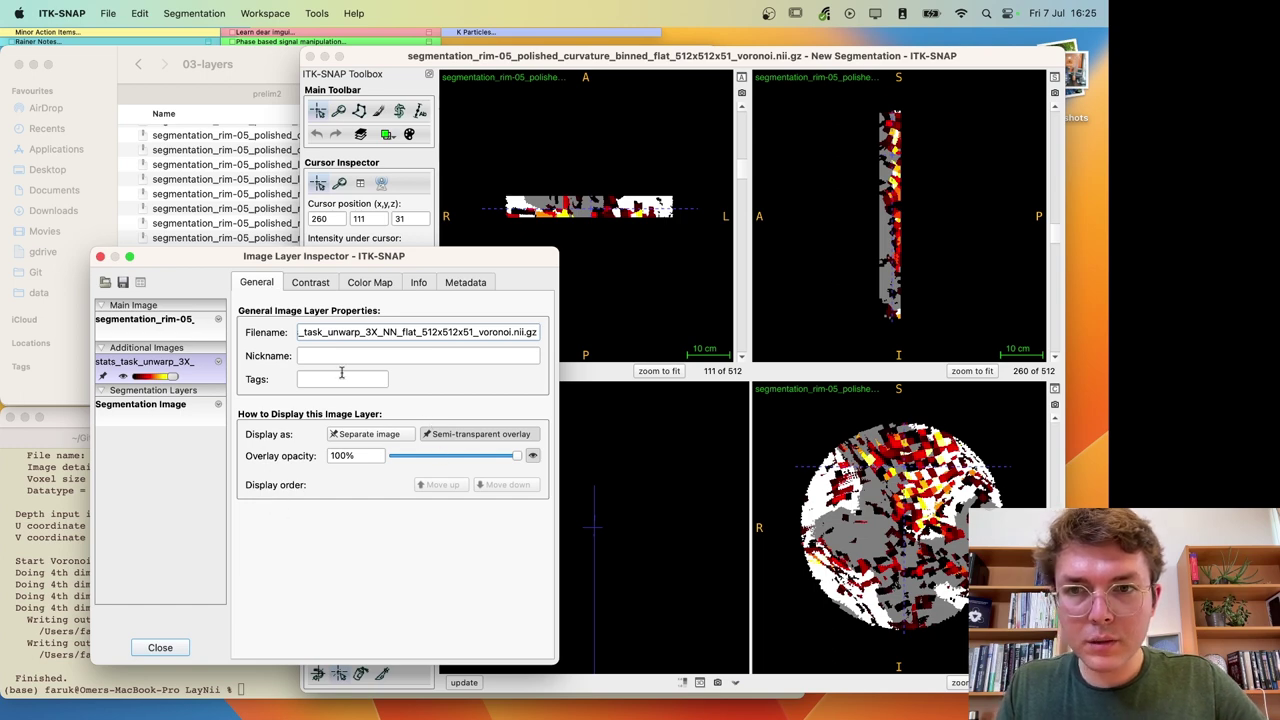
click(1040, 79)
mouse_move(950, 154)
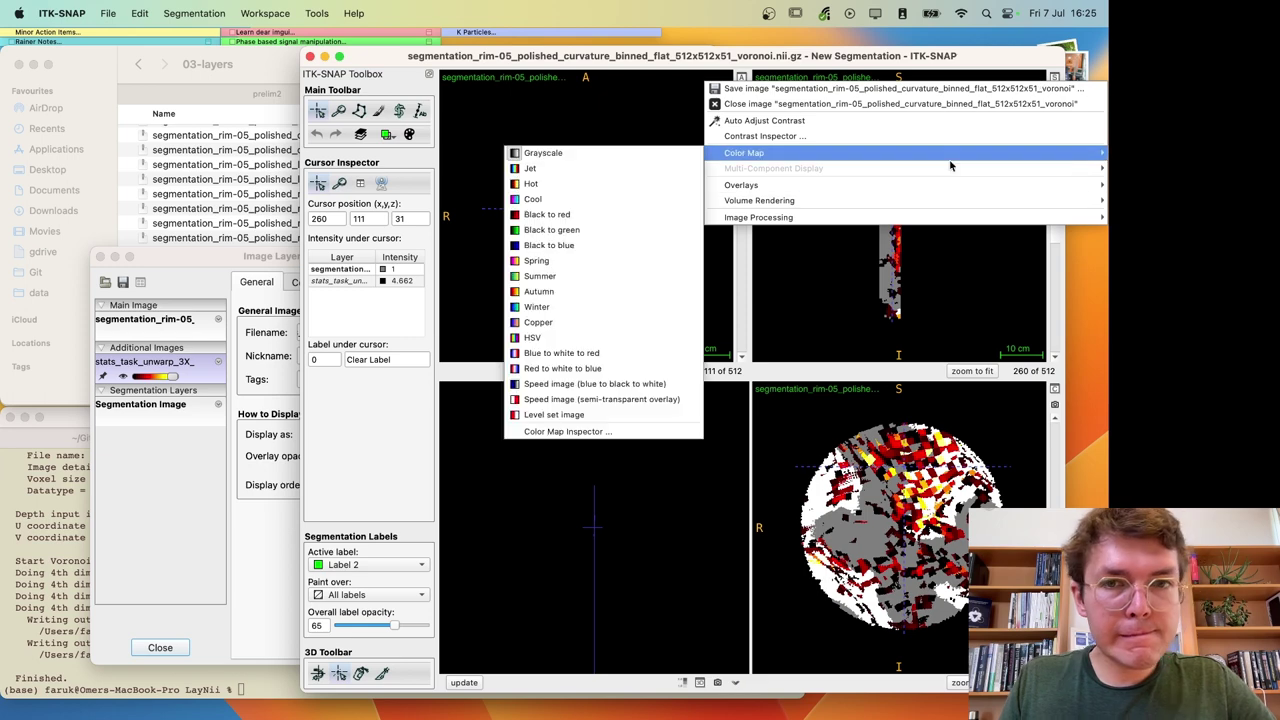
click(169, 517)
Step: Close the layer inspector and load stats_task_unwarp_3X_NN_flat_512x512x51_voronoi.nii.gz from the 03-layers folder as the main image in ITK-SNAP
click(101, 257)
click(257, 297)
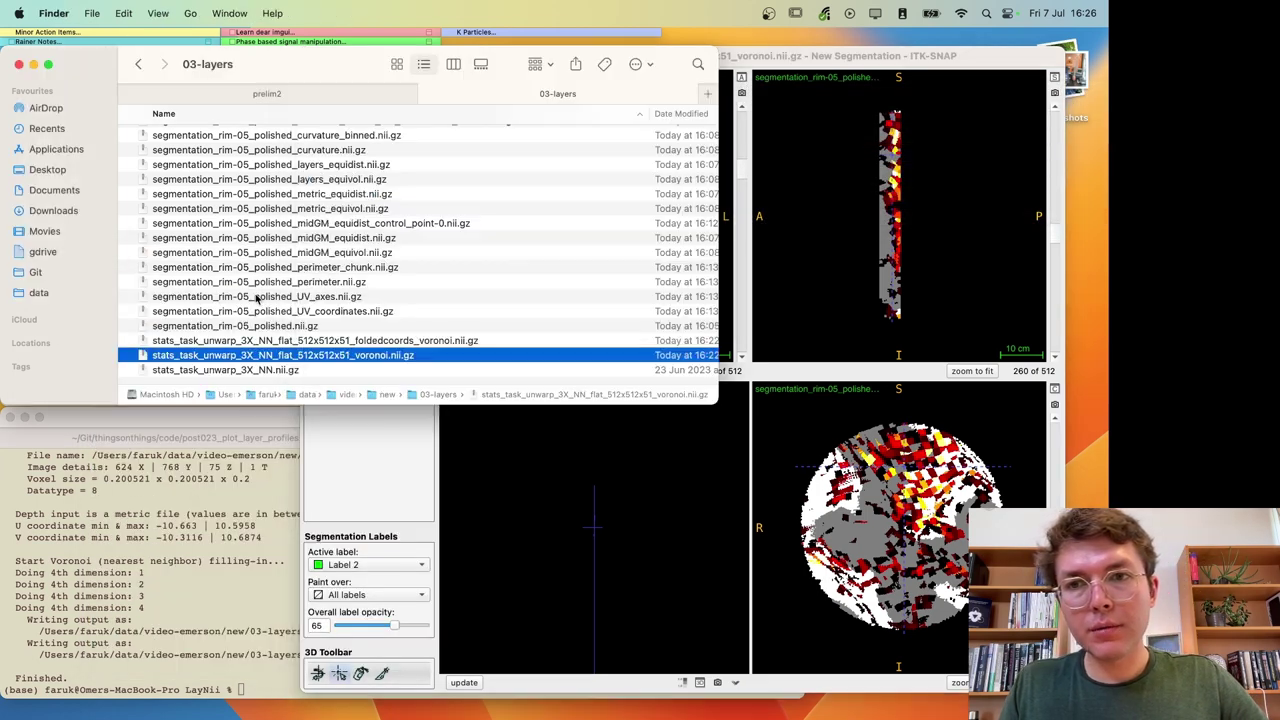
drag(242, 362, 760, 255)
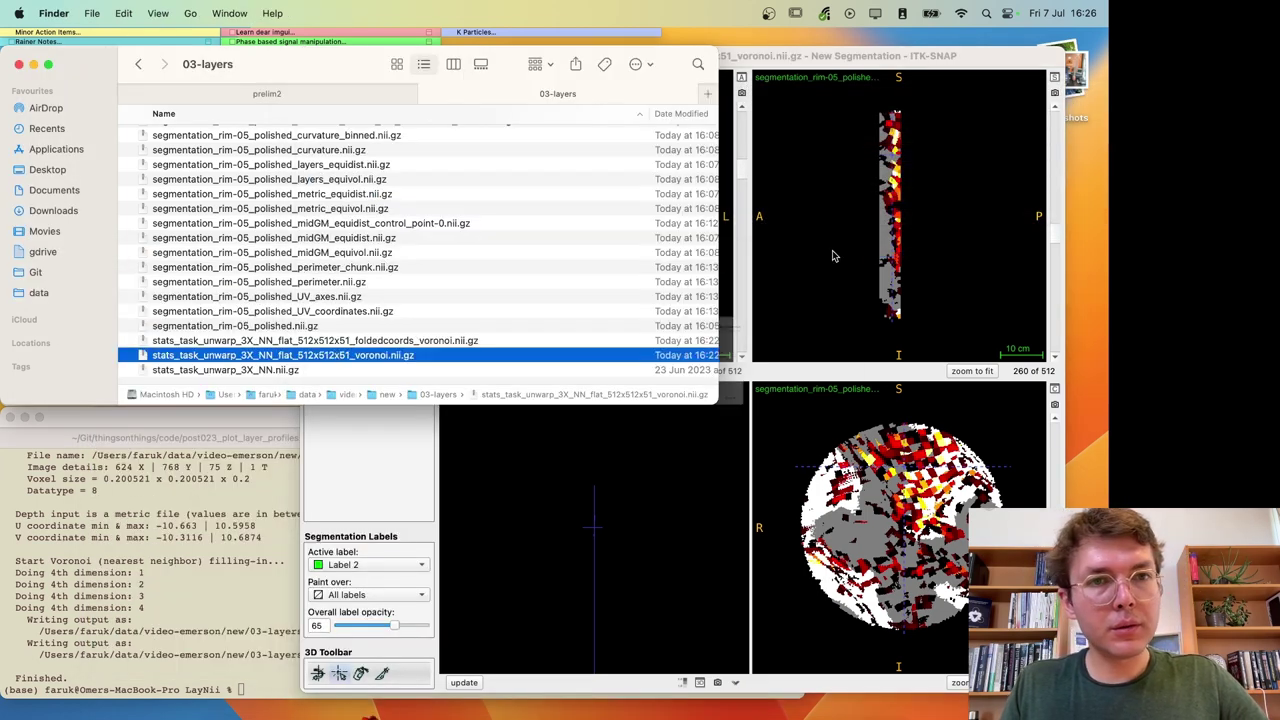
click(602, 330)
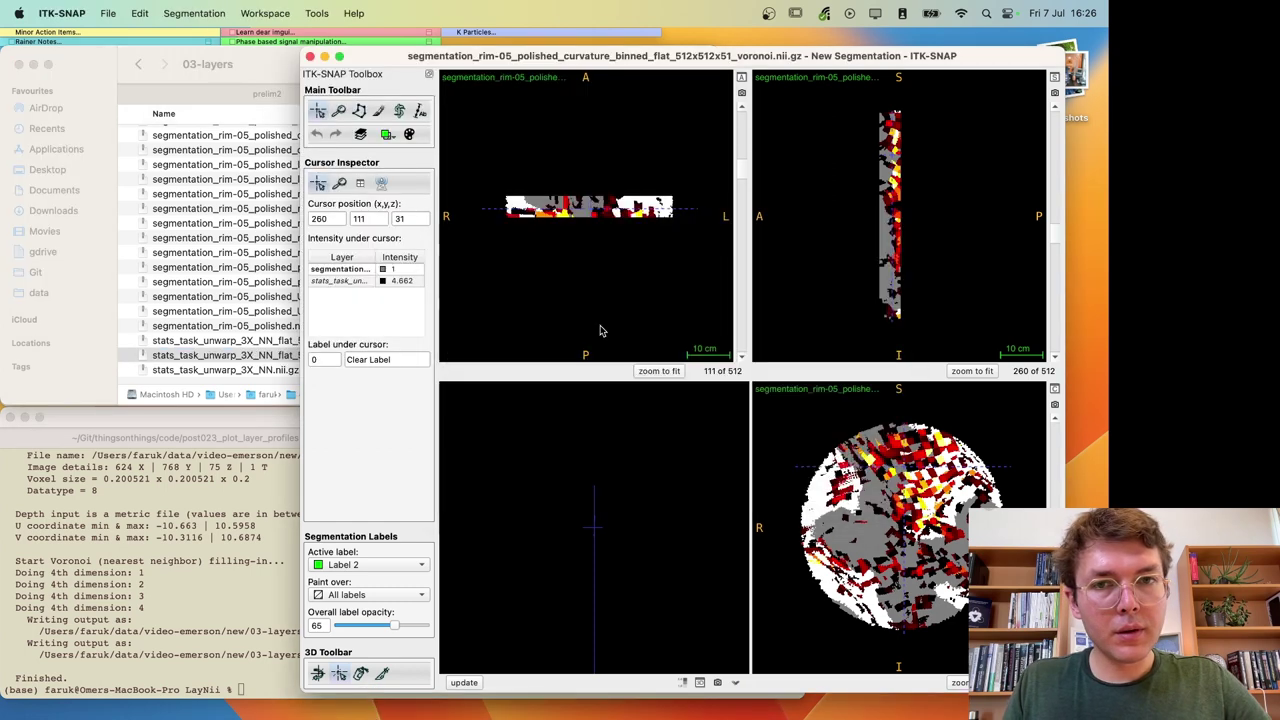
click(899, 174)
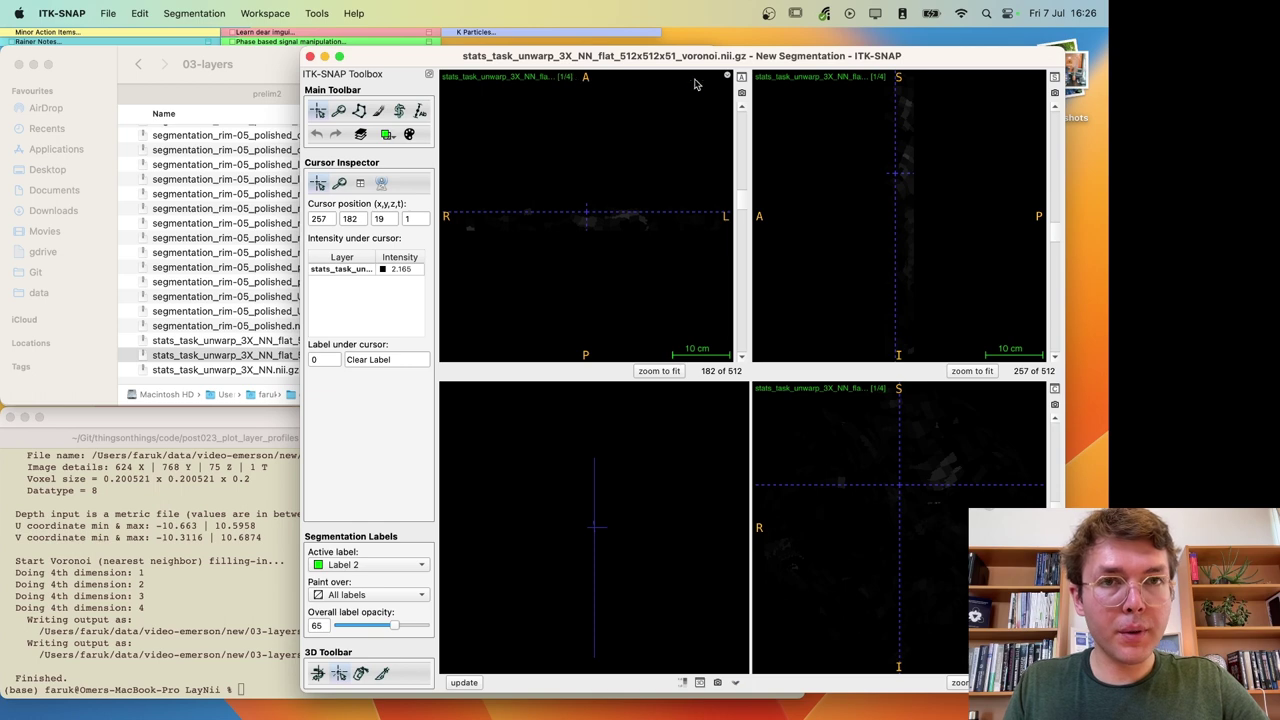
Step: Open the layer inspector for the stats image and set its time point to 2
click(727, 77)
click(727, 78)
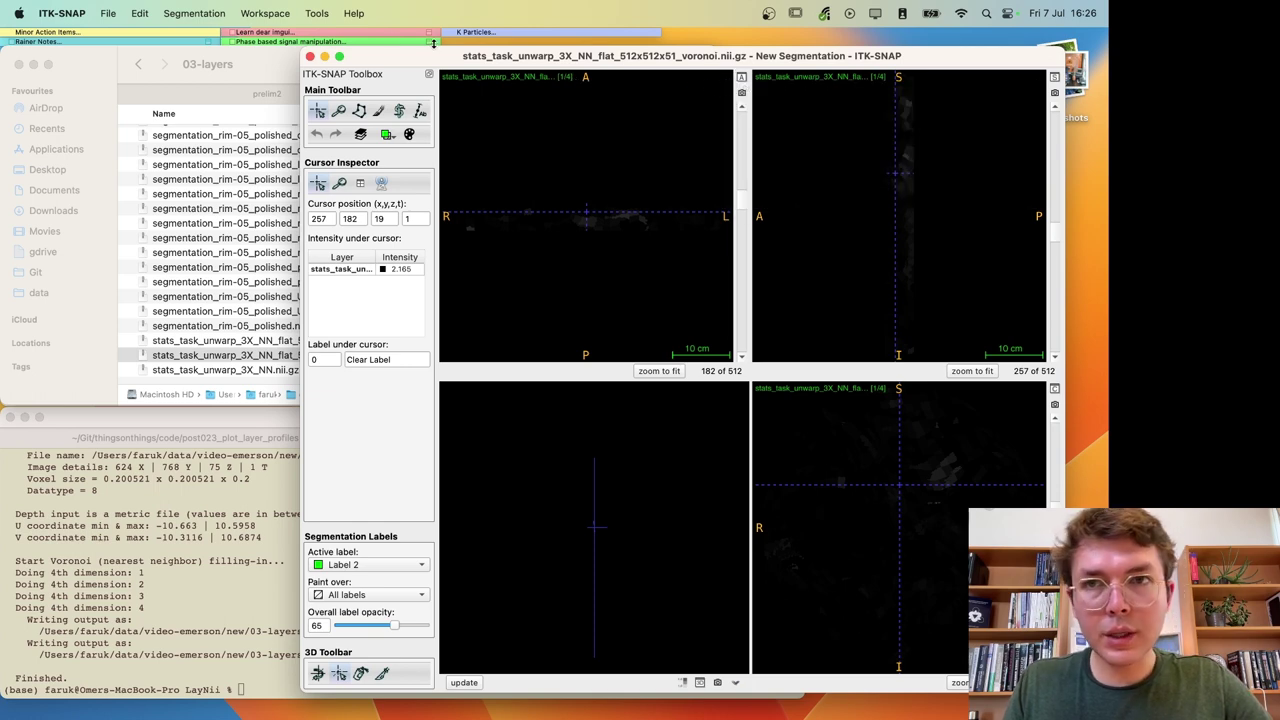
click(316, 13)
mouse_move(340, 63)
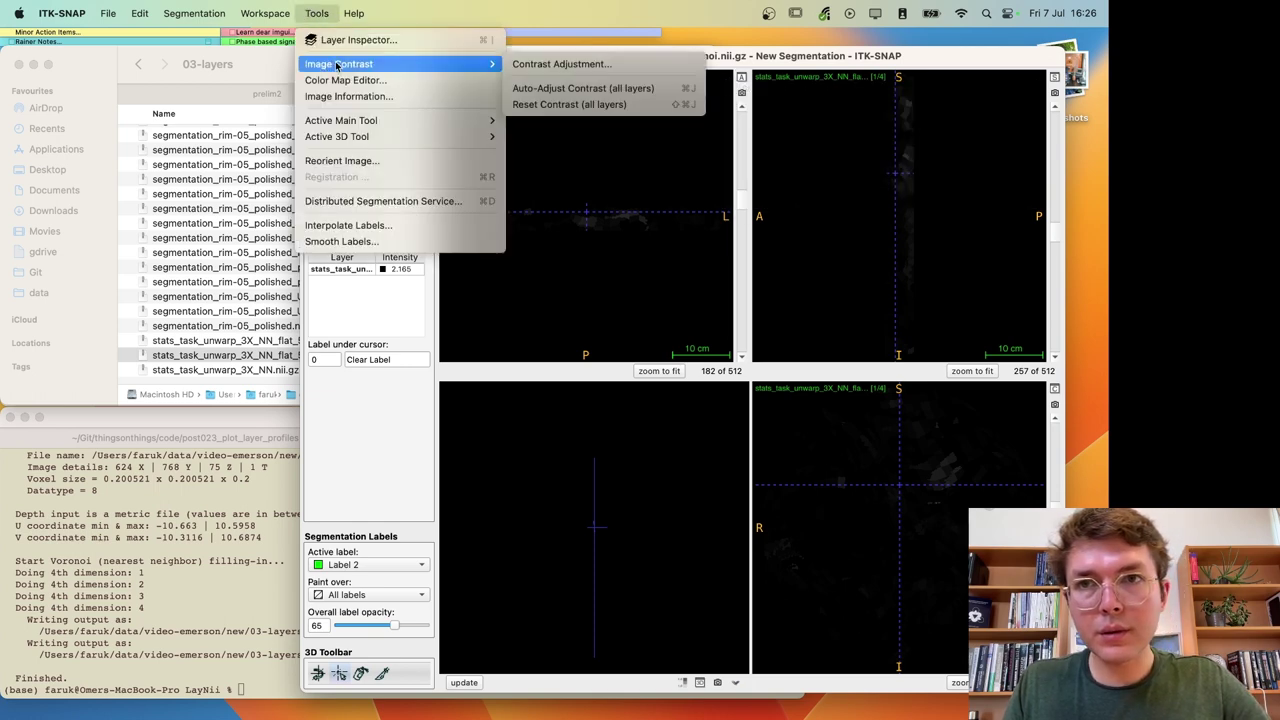
click(524, 63)
click(601, 187)
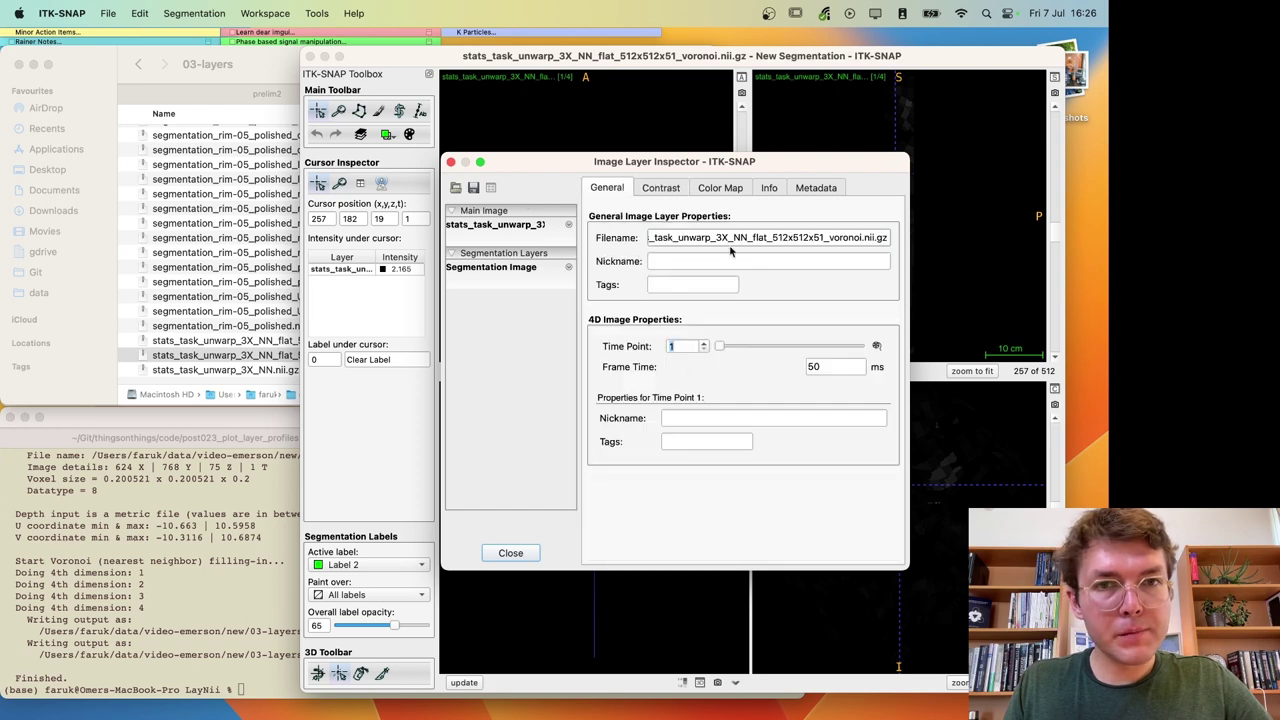
drag(700, 161, 415, 249)
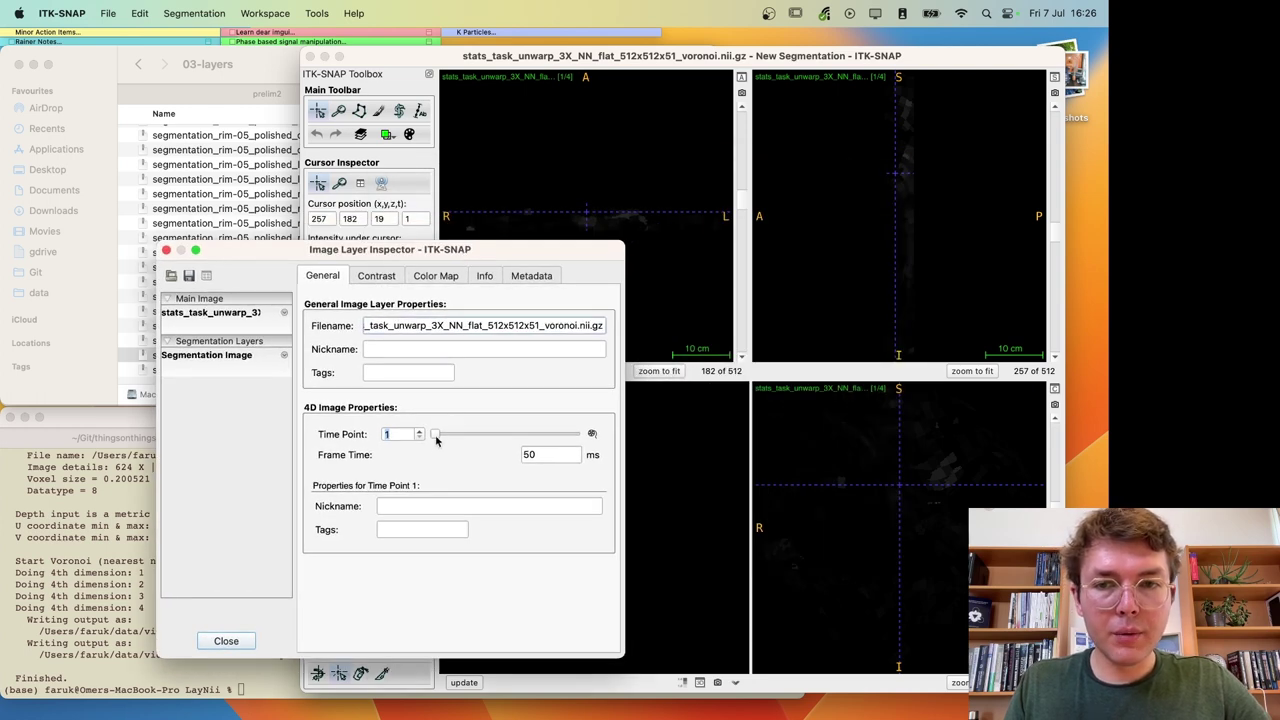
drag(436, 434, 480, 436)
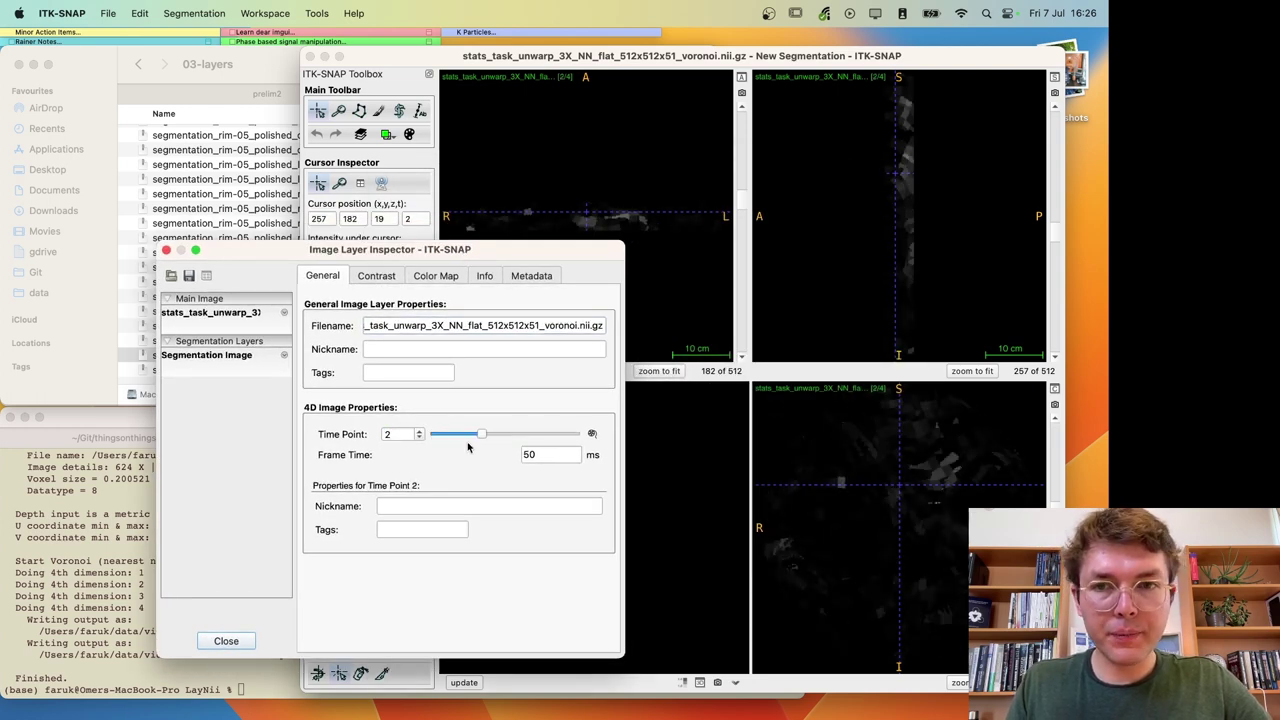
Step: Load the flattened binned curvature image from the 03-layers folder as an additional image and show it in the main views
click(241, 157)
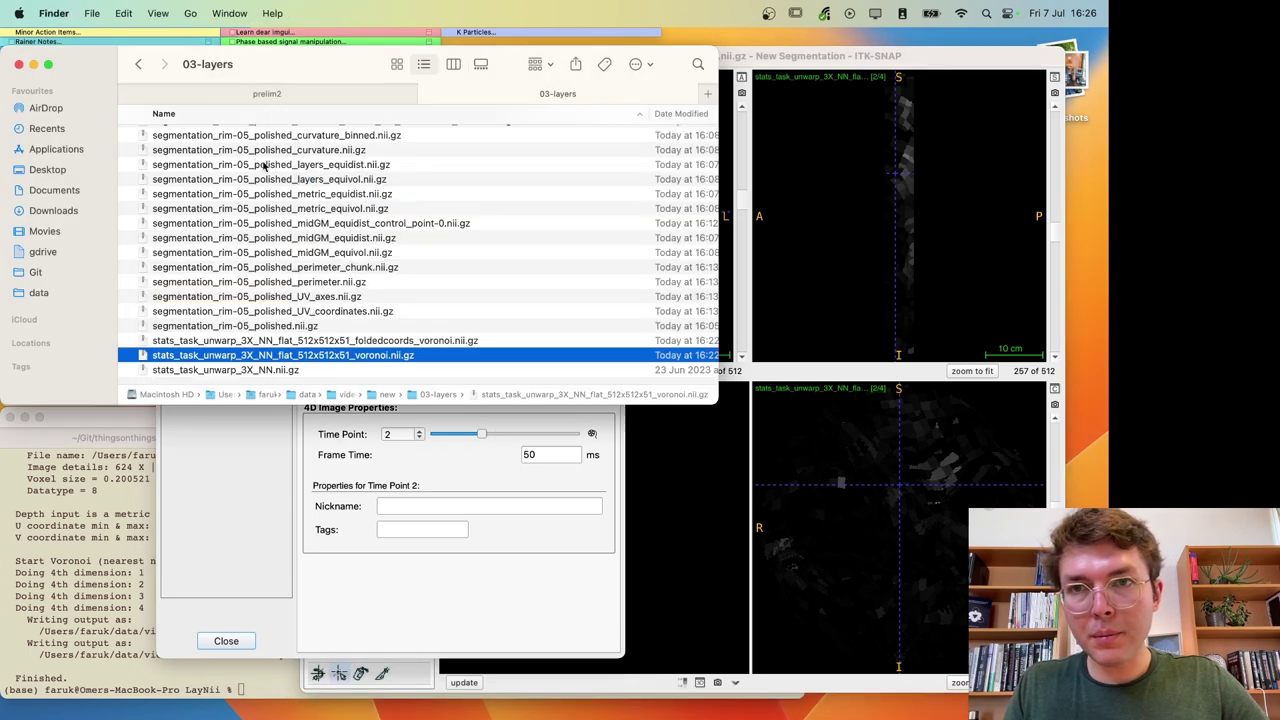
drag(377, 152, 852, 178)
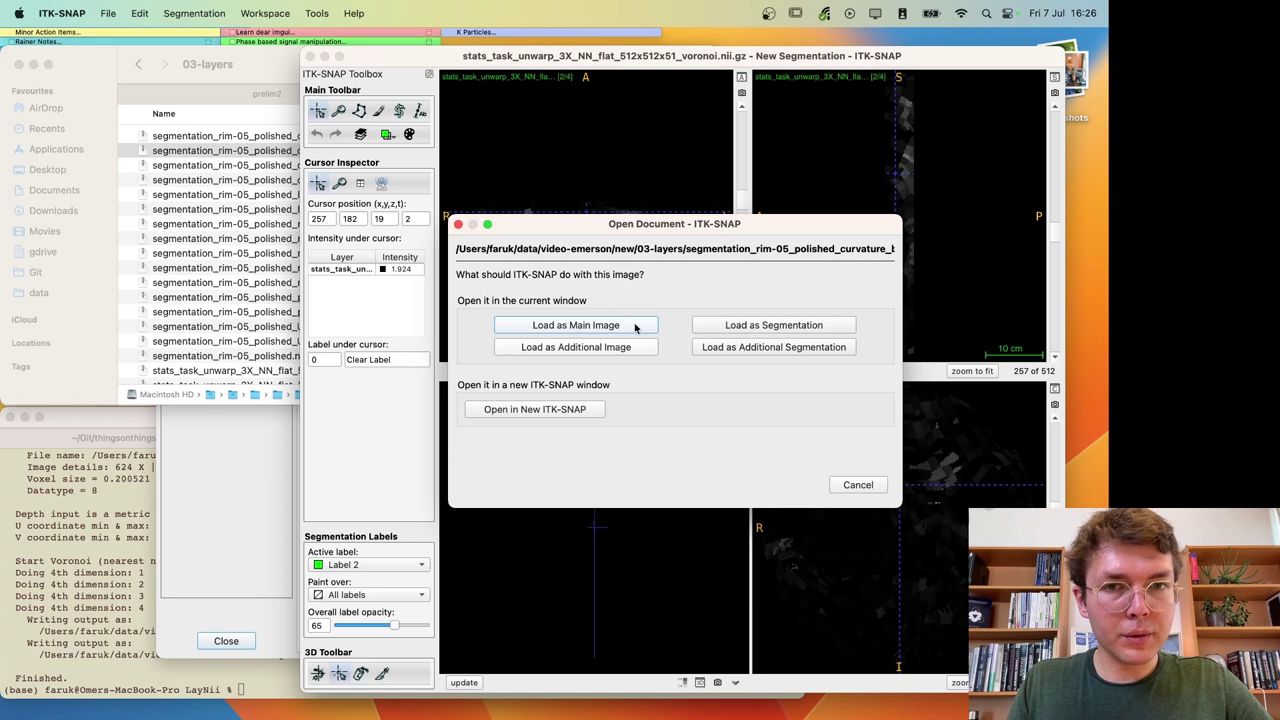
click(620, 348)
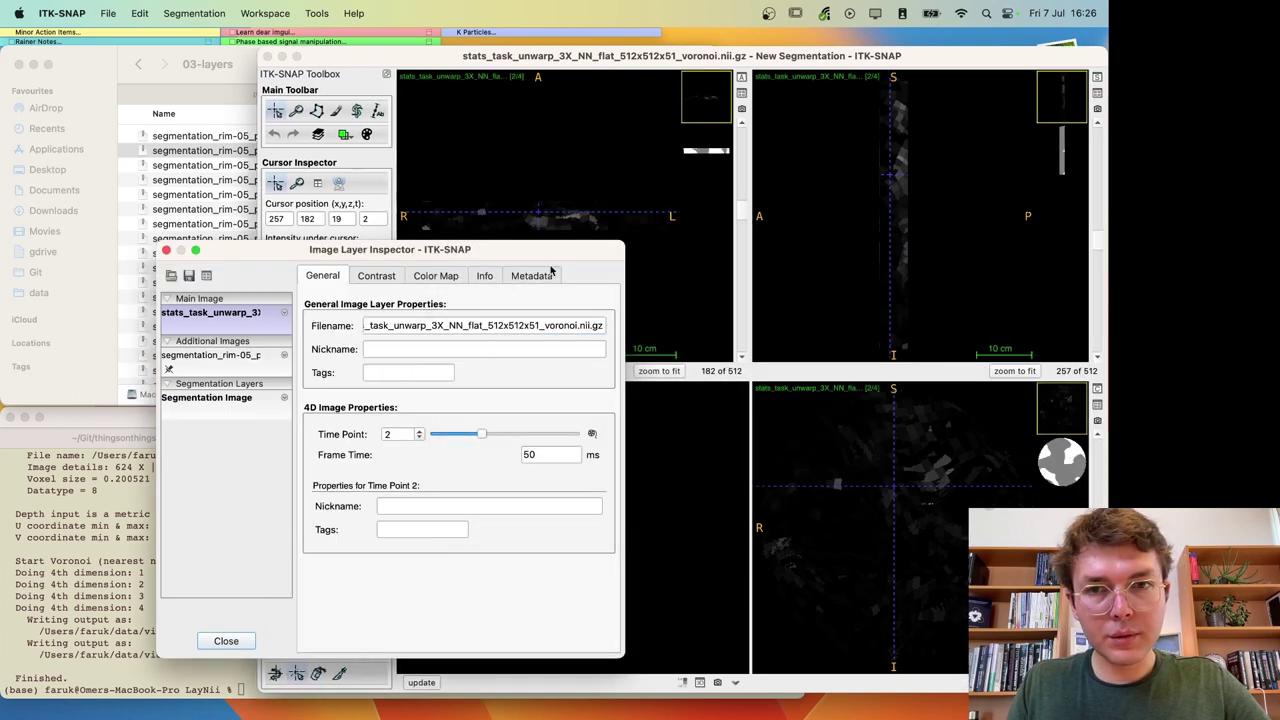
click(693, 165)
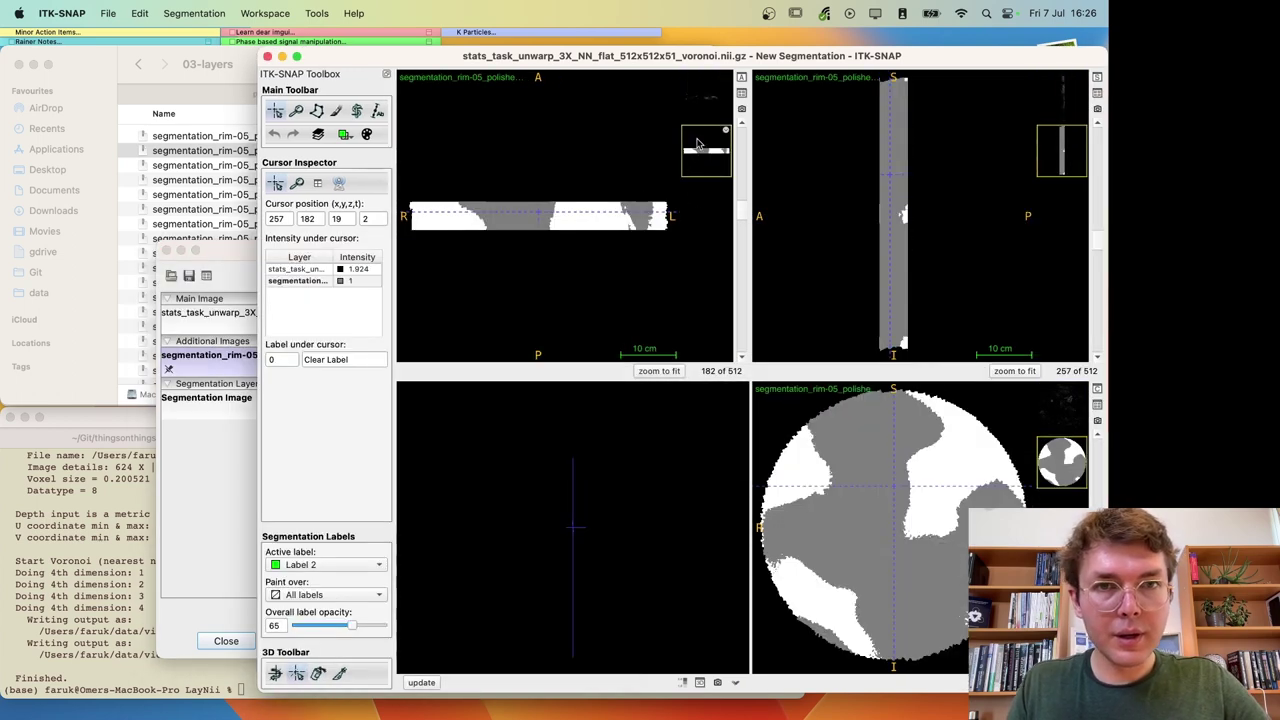
Step: Make the stats image the displayed layer again and set its colour map to Hot
click(706, 112)
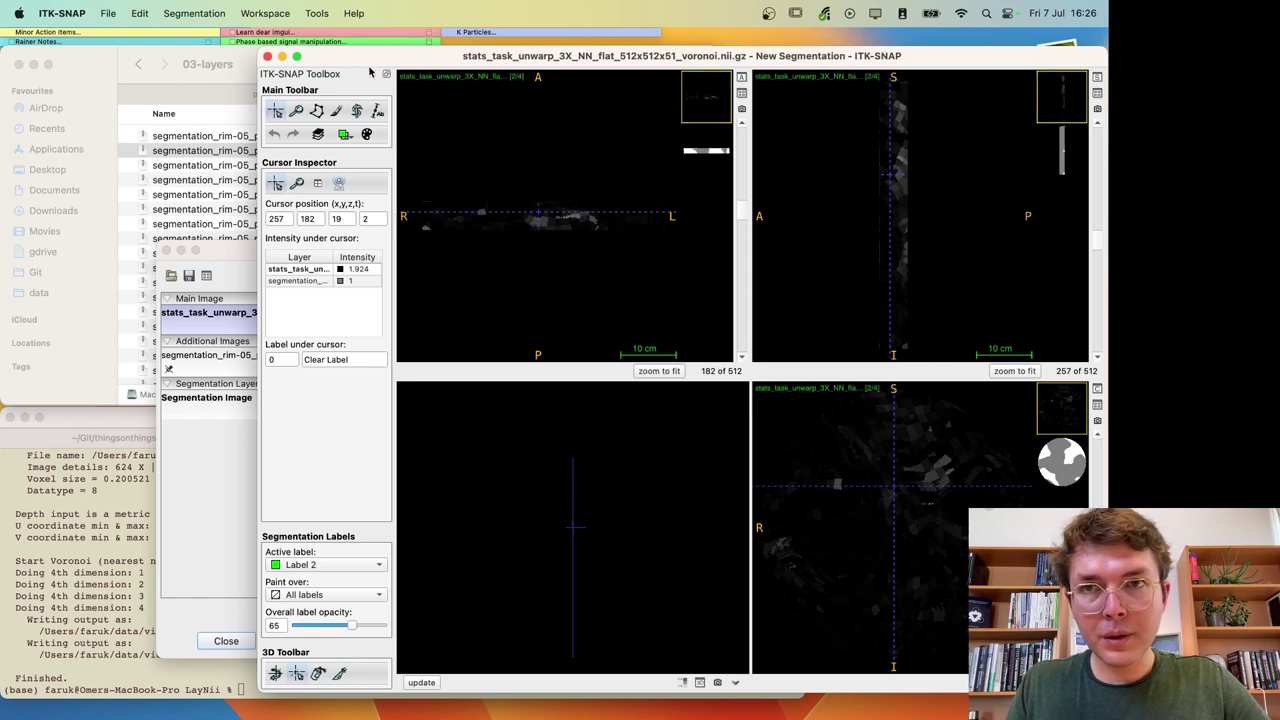
click(316, 13)
click(470, 77)
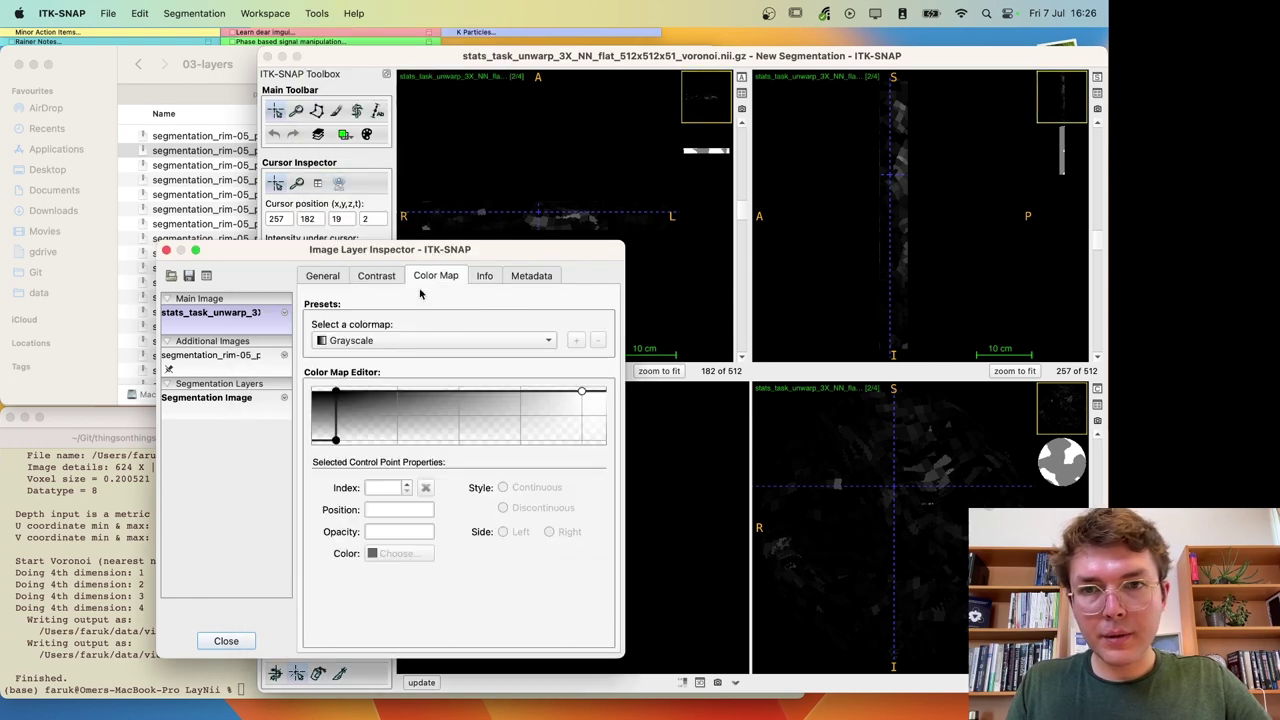
click(450, 343)
click(391, 374)
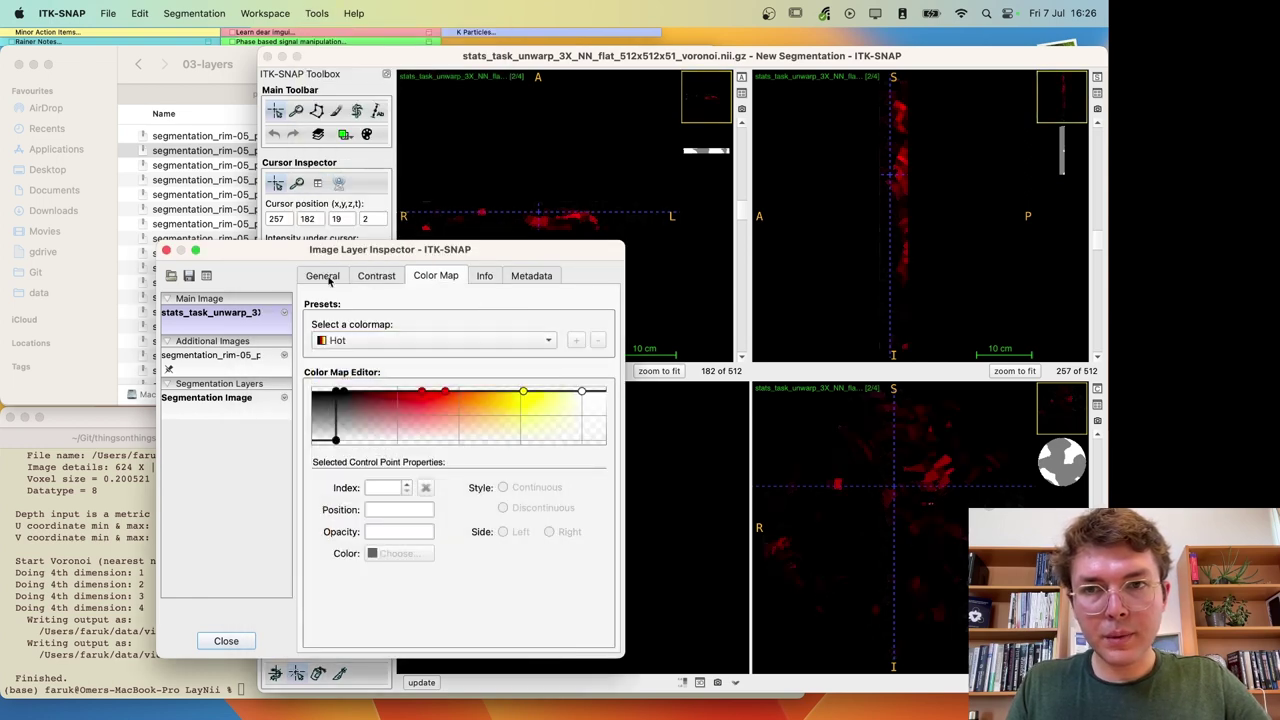
Step: Lower the stats image's contrast maximum to 48.6 and move the layer inspector clear of the slice views
click(324, 277)
click(377, 277)
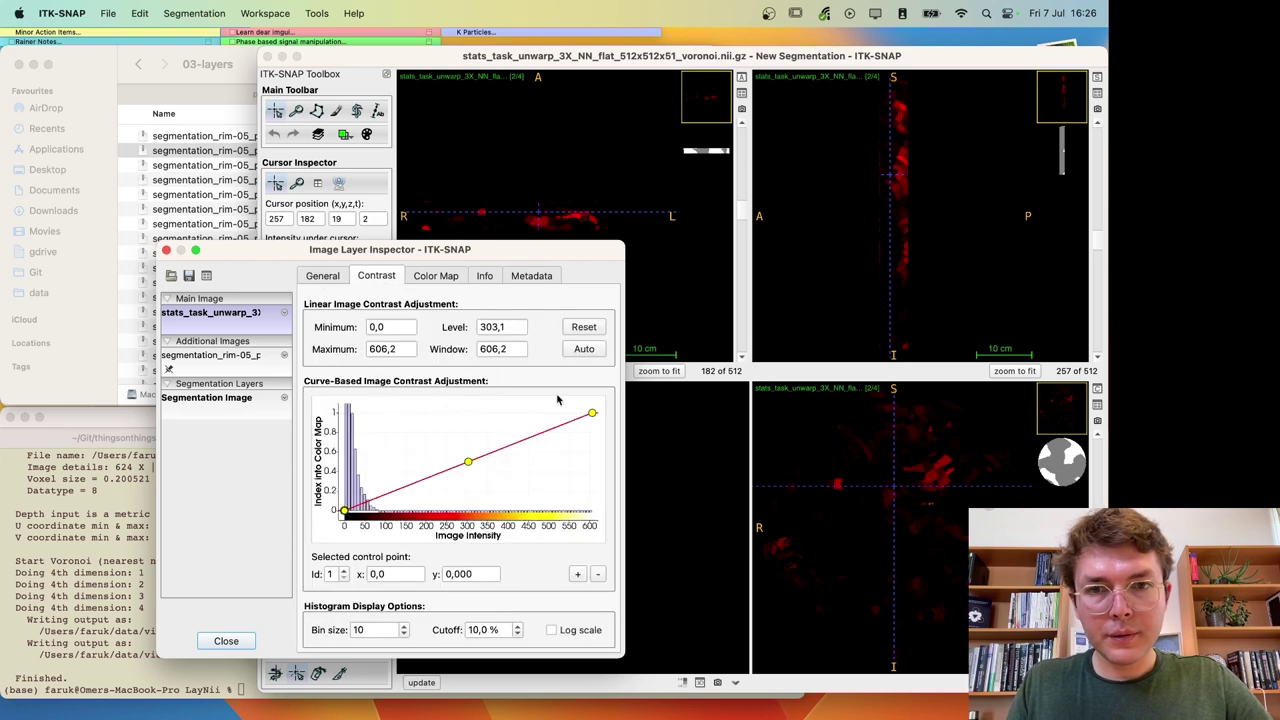
drag(597, 412, 366, 433)
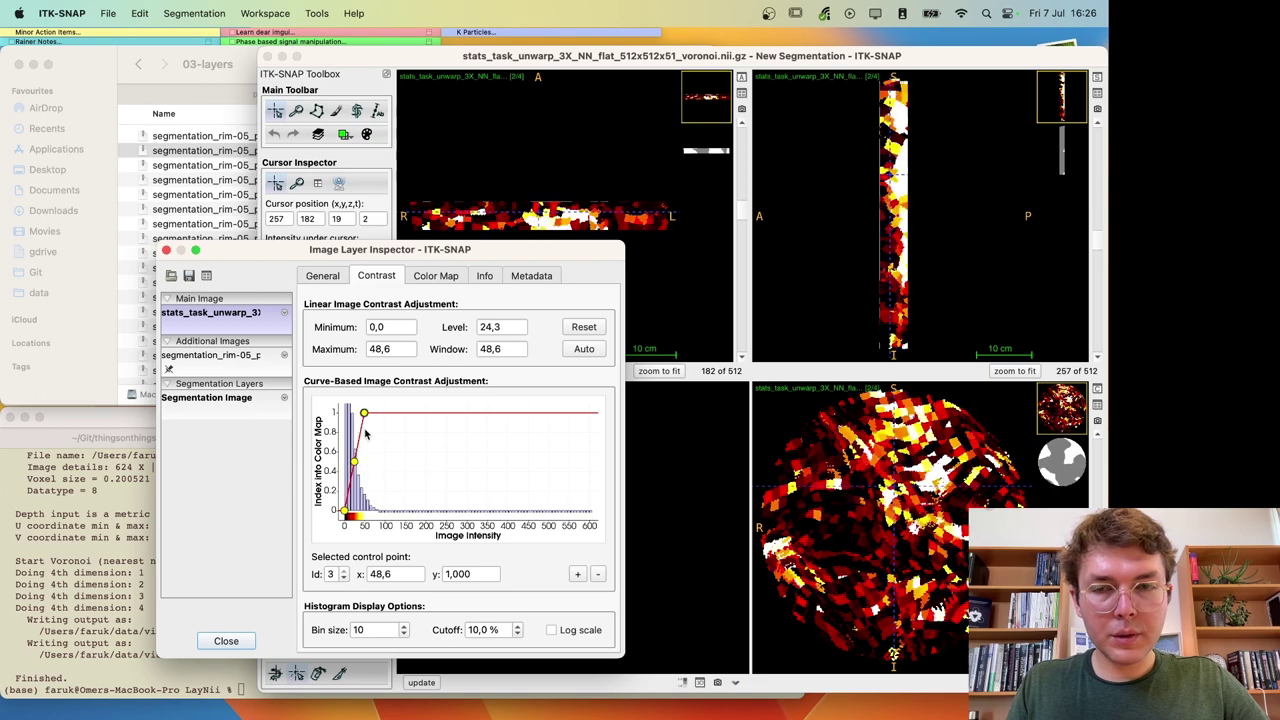
drag(622, 250, 533, 250)
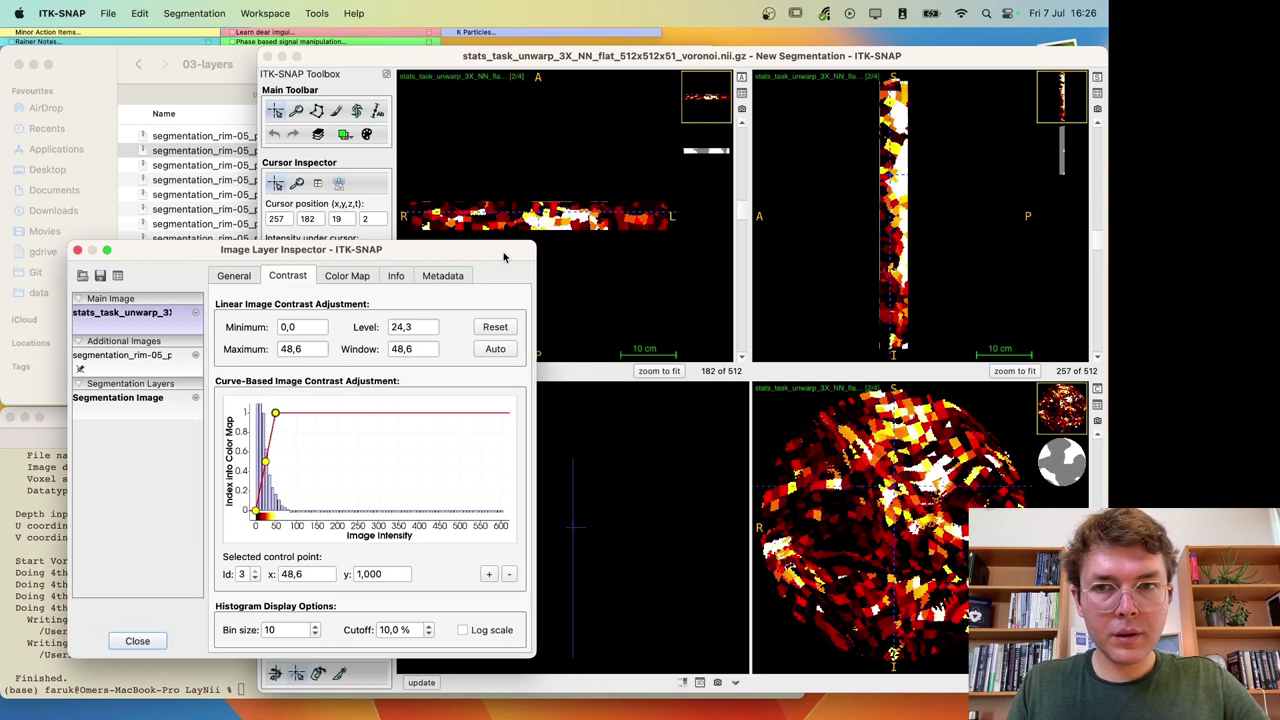
Step: Show the stats image's general properties and move the cursor through the flattened patch's depth to slice 43
click(251, 277)
click(886, 205)
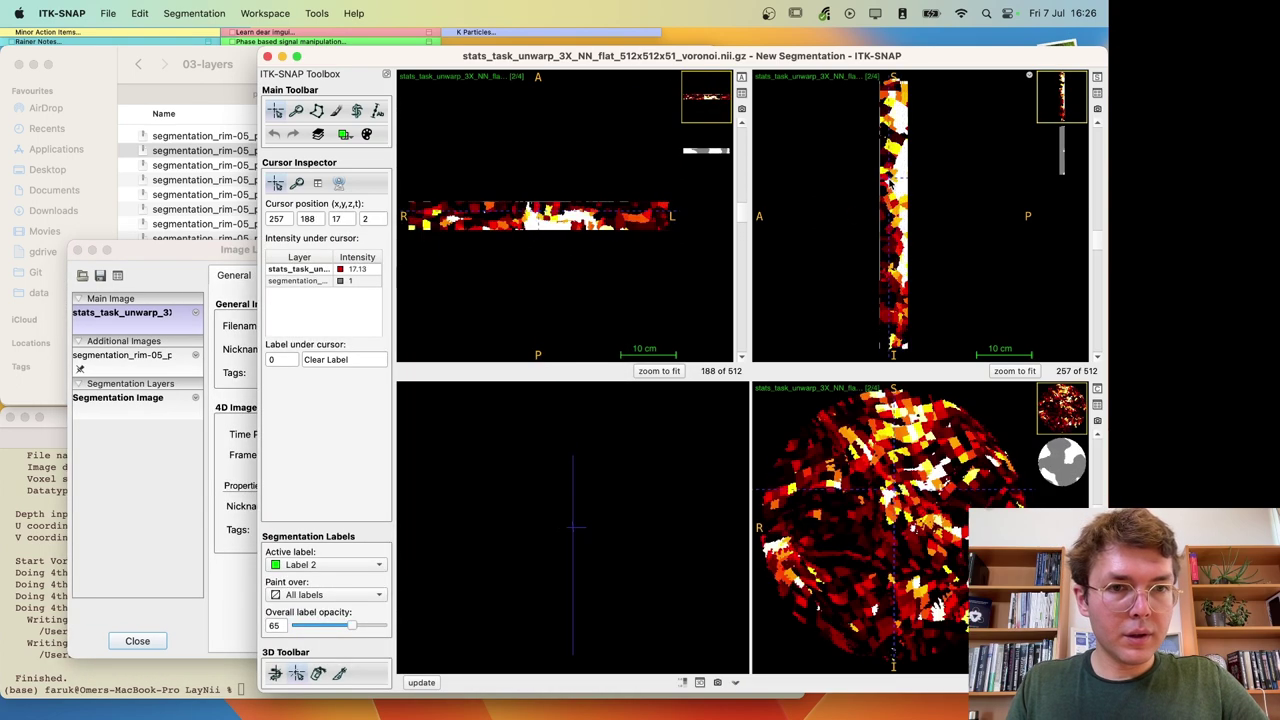
mouse_move(886, 185)
mouse_down()
mouse_move(910, 157)
mouse_move(902, 175)
mouse_up()
click(888, 179)
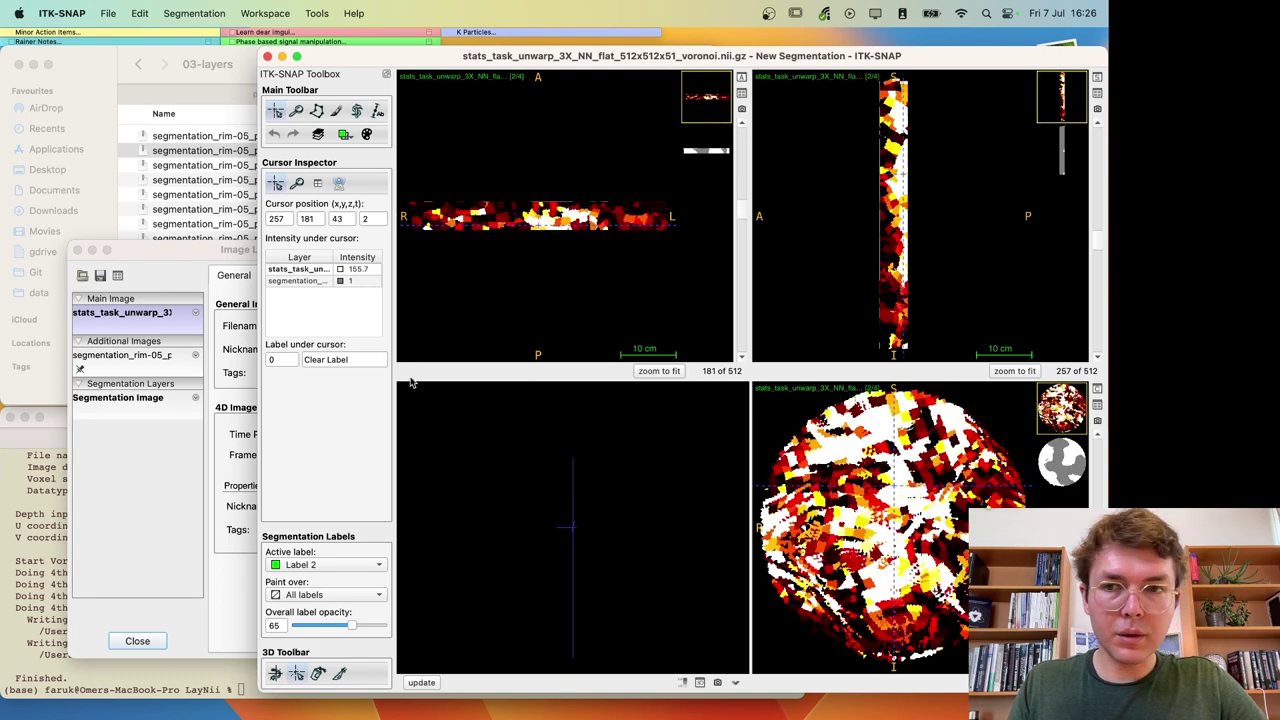
Step: Move the layer inspector clear of the slice views and compare the stats image's time points 1 to 4, ending on time point 2
click(163, 486)
drag(283, 256, 184, 294)
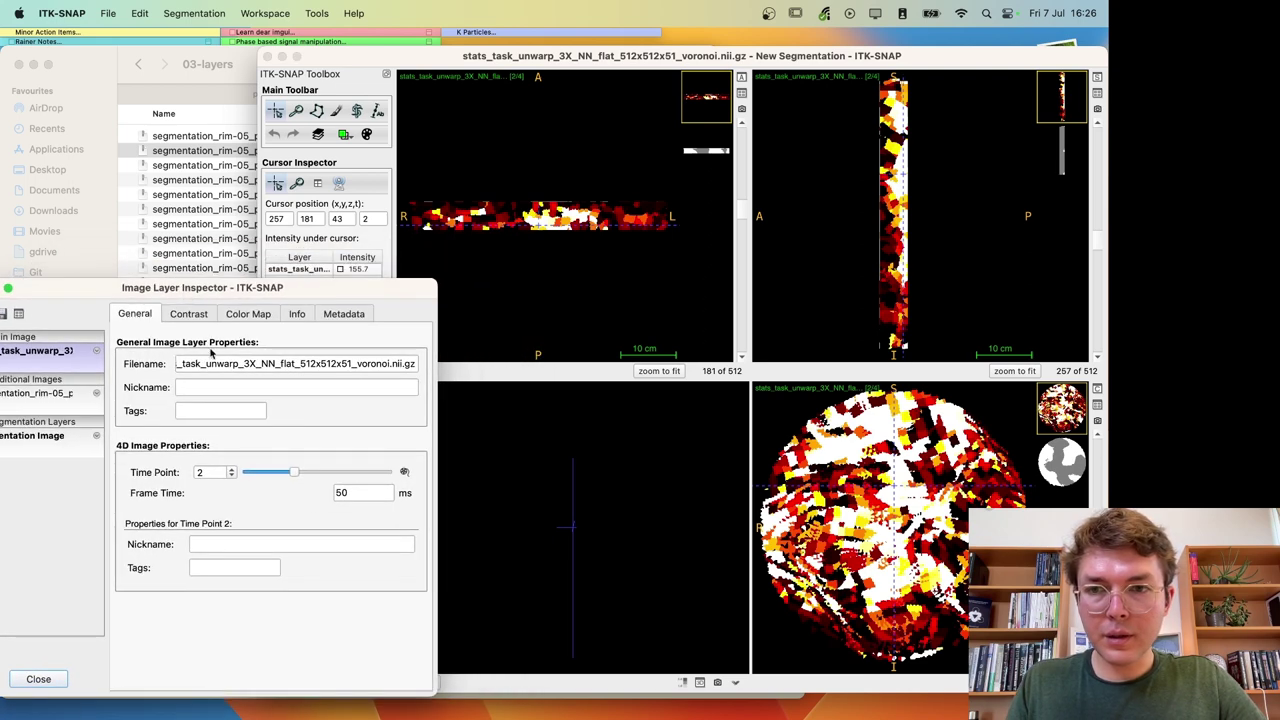
click(231, 470)
click(231, 470)
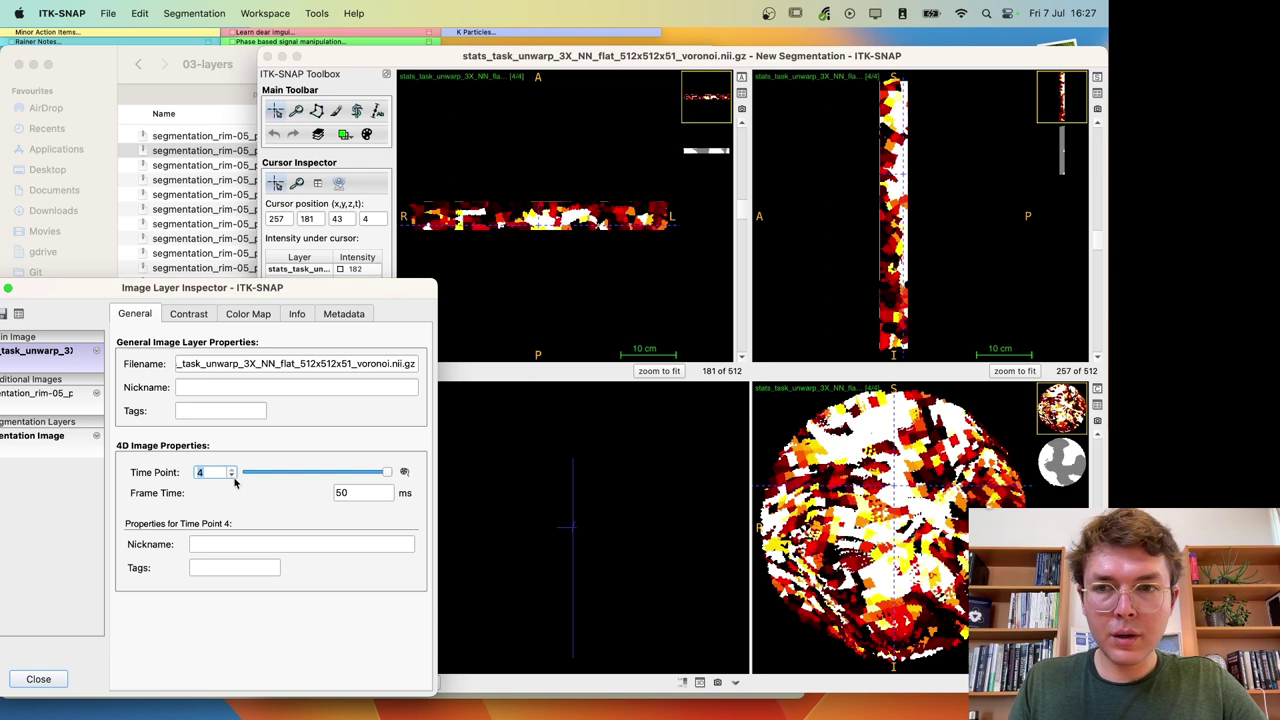
click(232, 477)
click(232, 477)
click(232, 477)
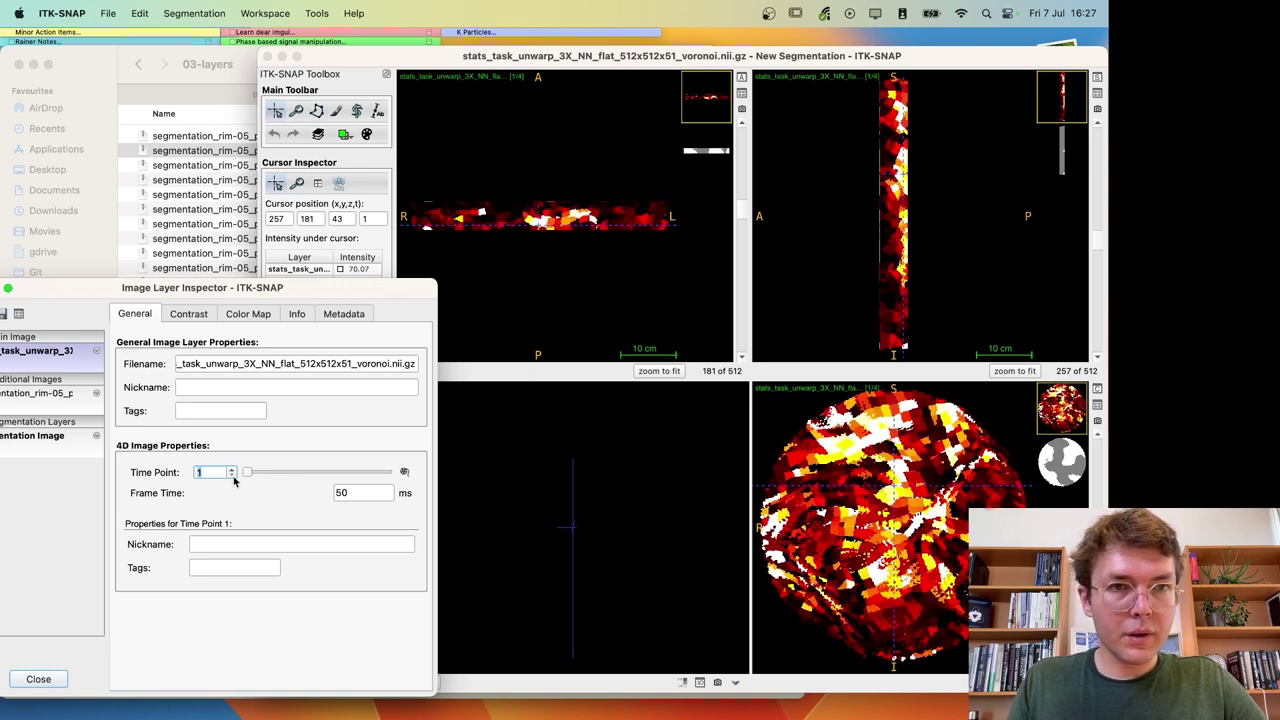
click(232, 469)
click(232, 469)
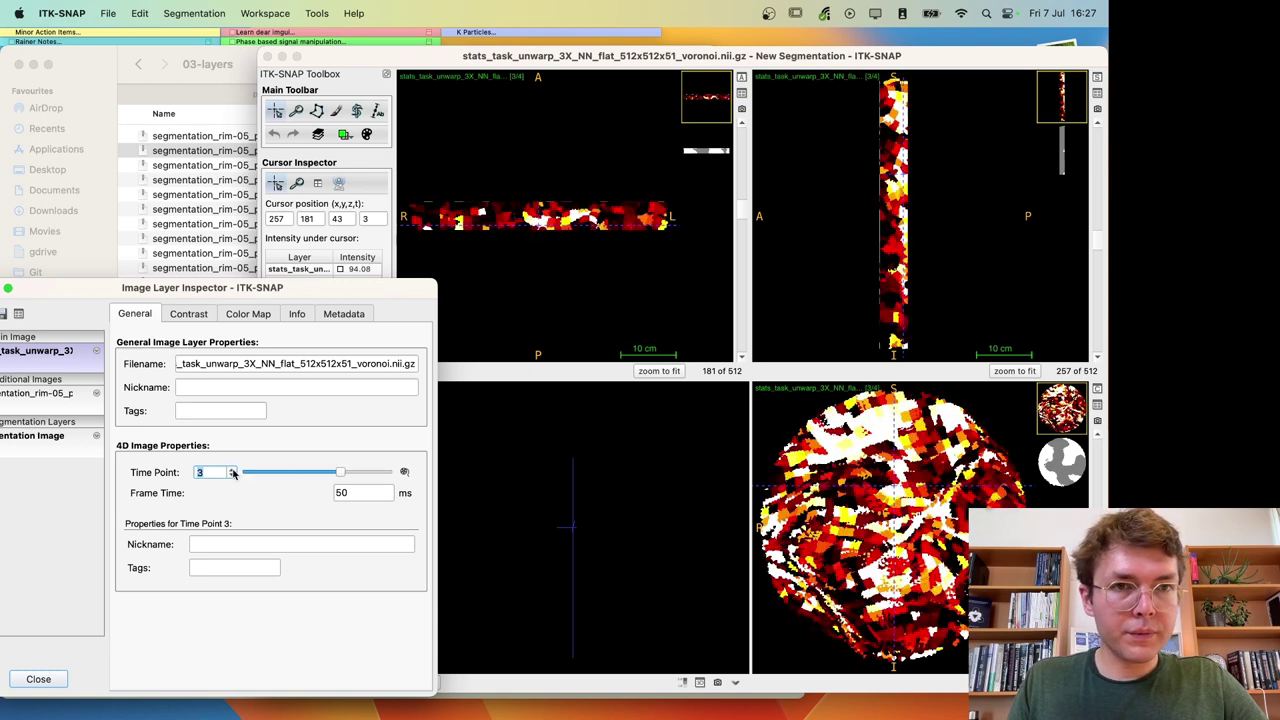
click(232, 469)
click(231, 478)
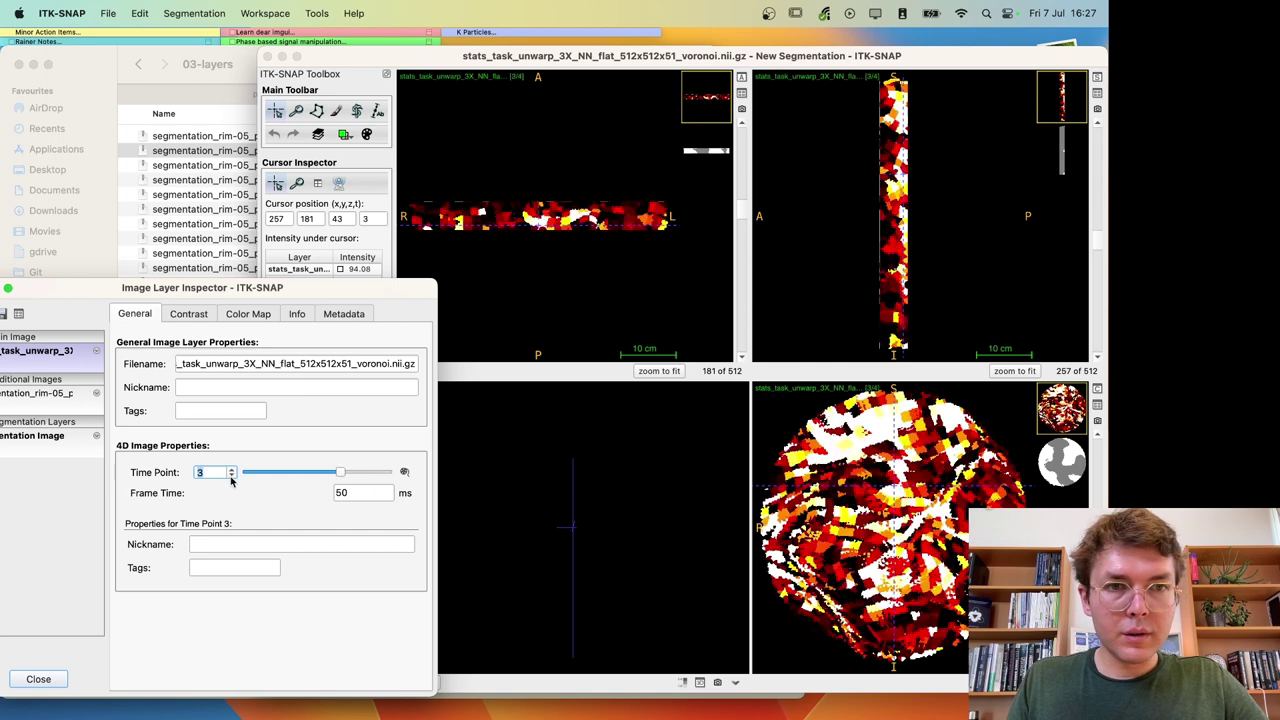
click(231, 478)
Step: Place the cursor at about x 337, y 164 in the flattened patch, on middle-depth slice 23
click(188, 314)
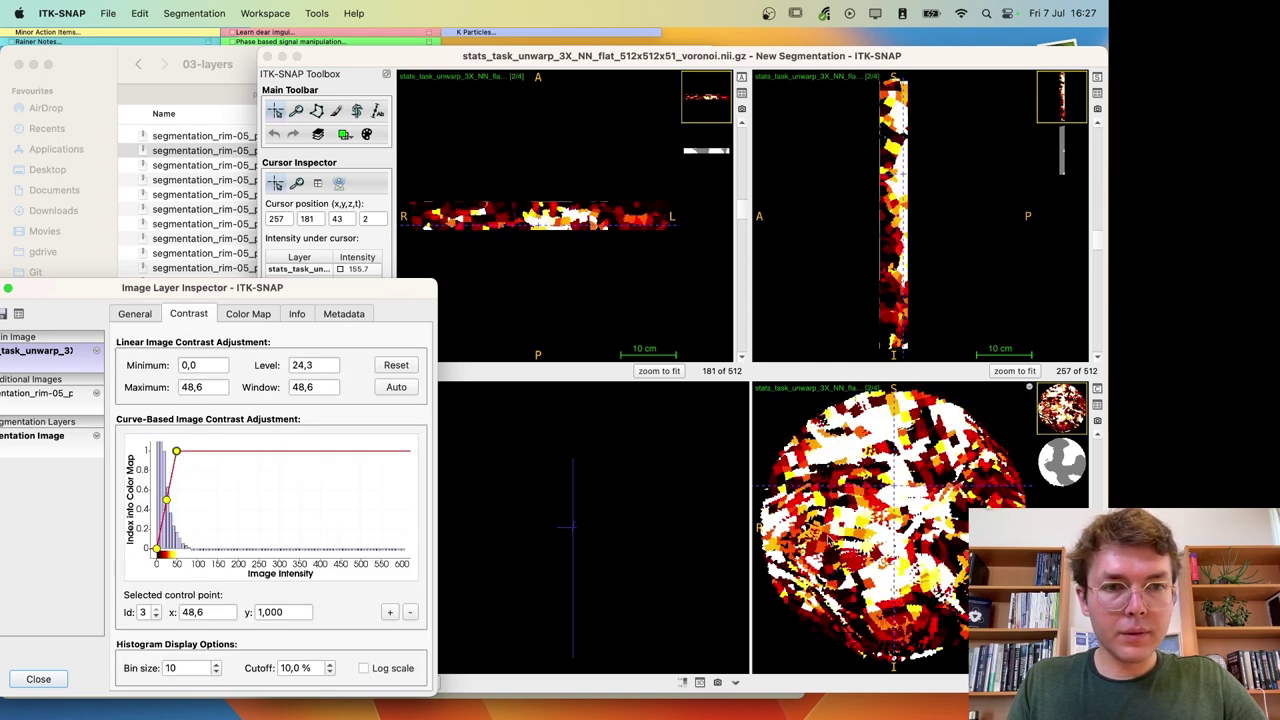
click(905, 493)
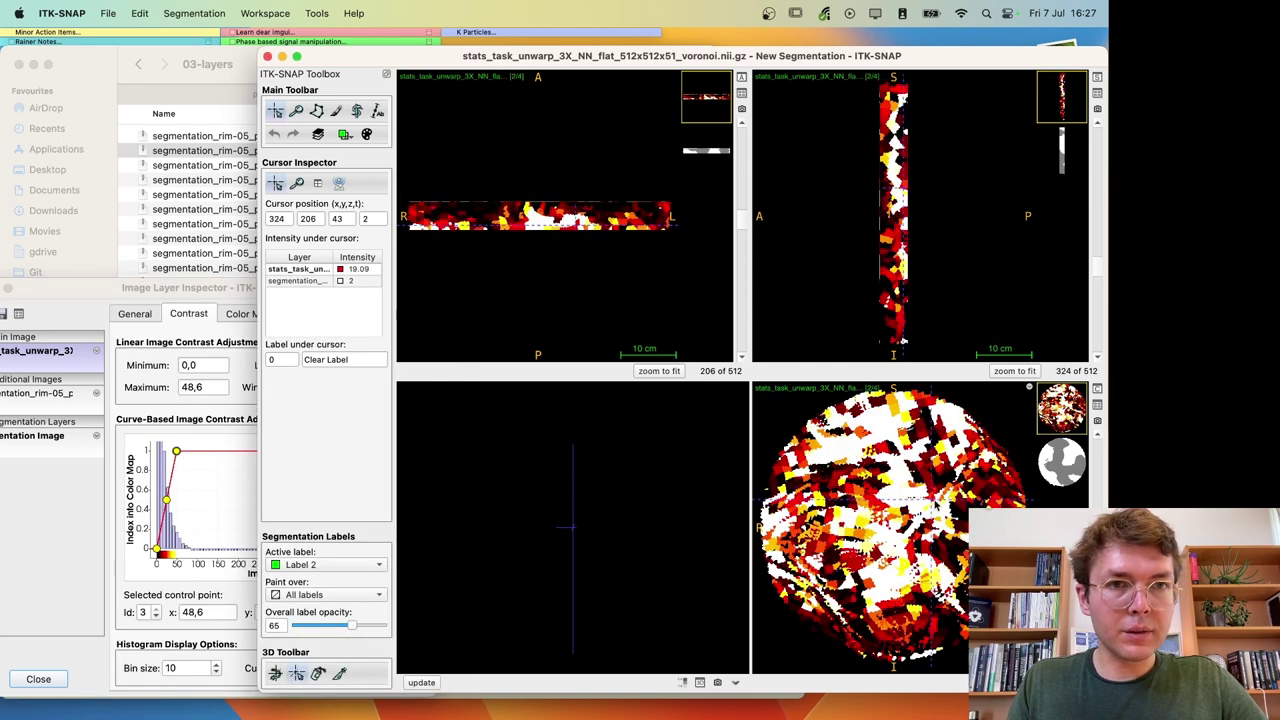
drag(926, 502, 942, 502)
drag(889, 170, 892, 168)
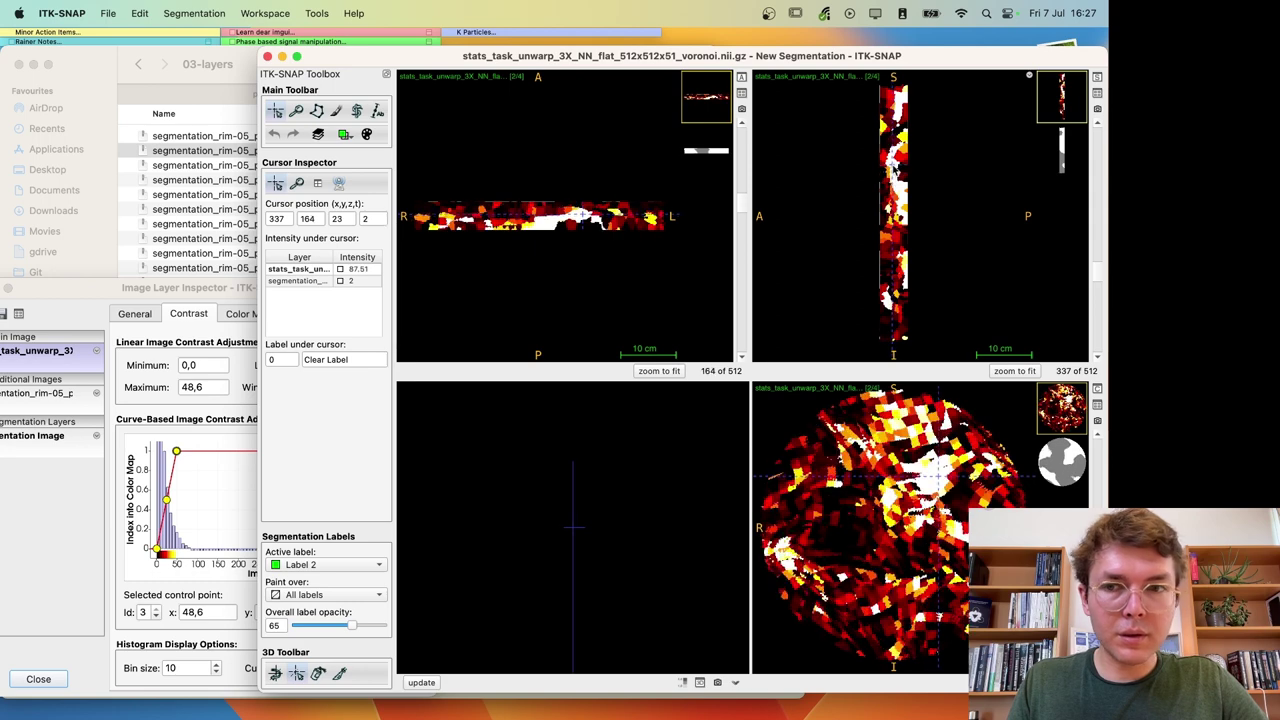
Step: Compare the stats image's four time points at depth slice 23, ending on time point 4
click(95, 545)
click(135, 313)
click(232, 470)
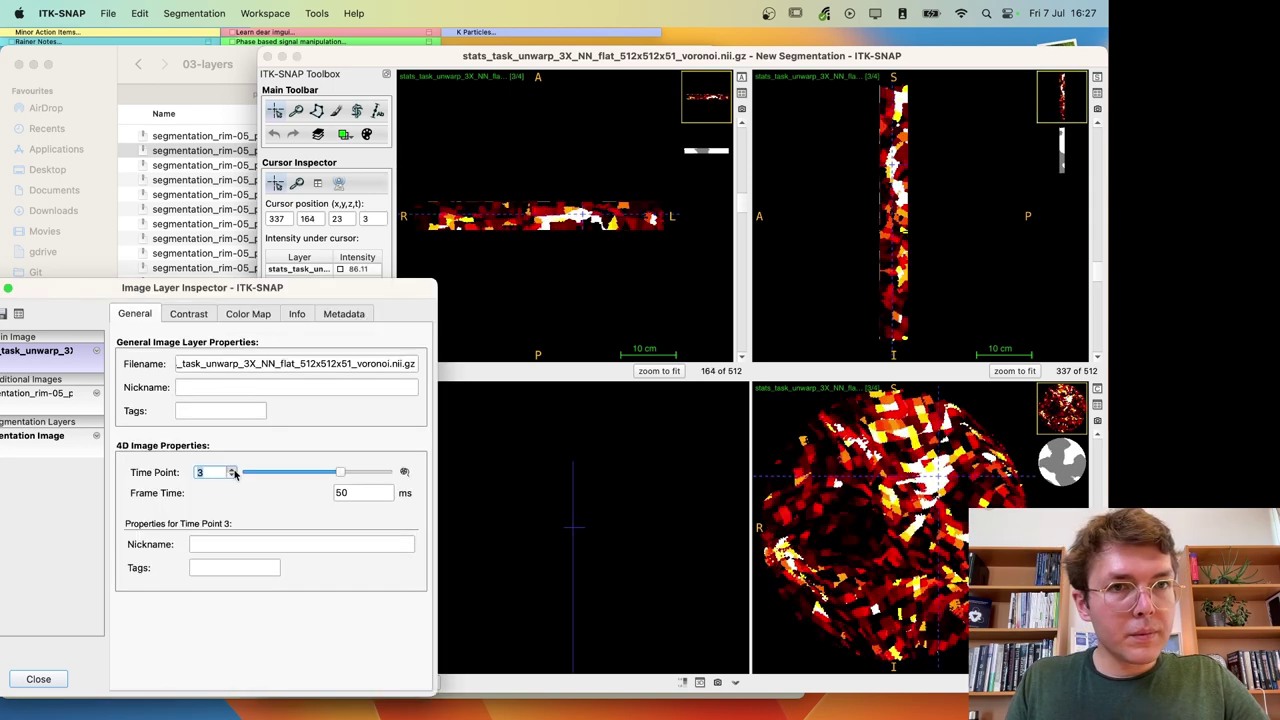
click(232, 470)
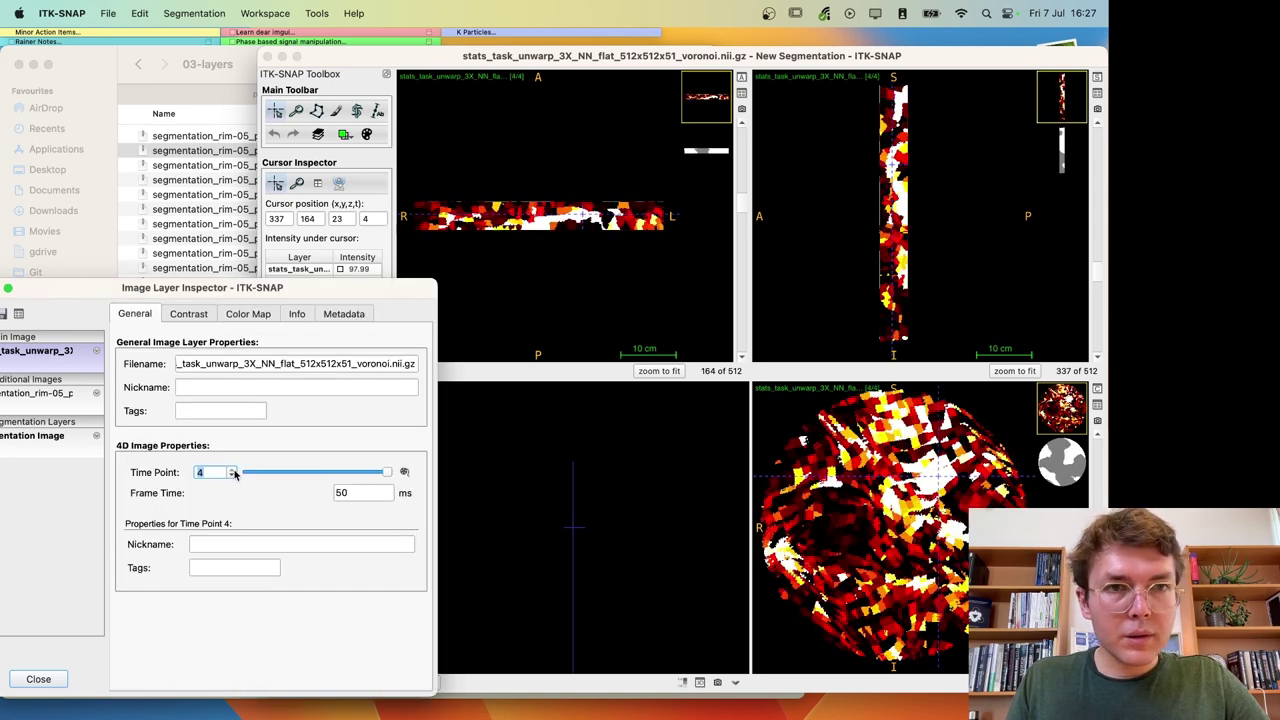
click(232, 476)
click(232, 476)
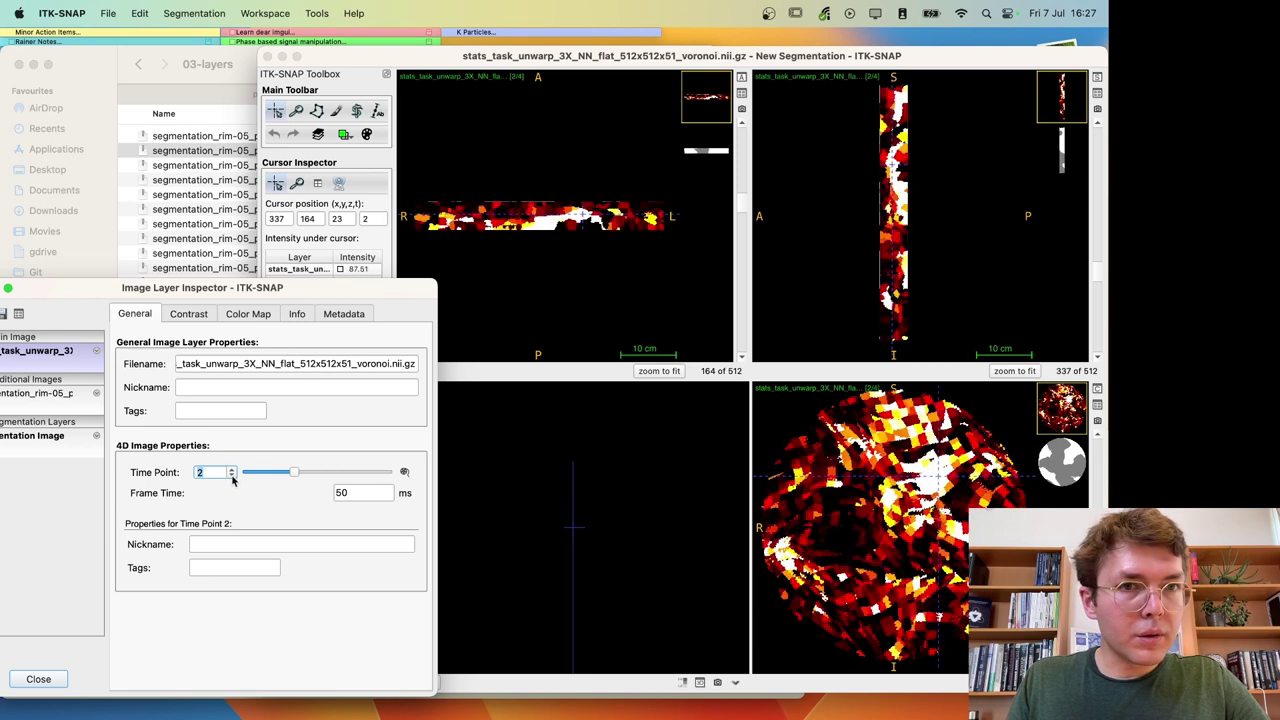
click(232, 476)
click(232, 470)
click(232, 470)
click(232, 470)
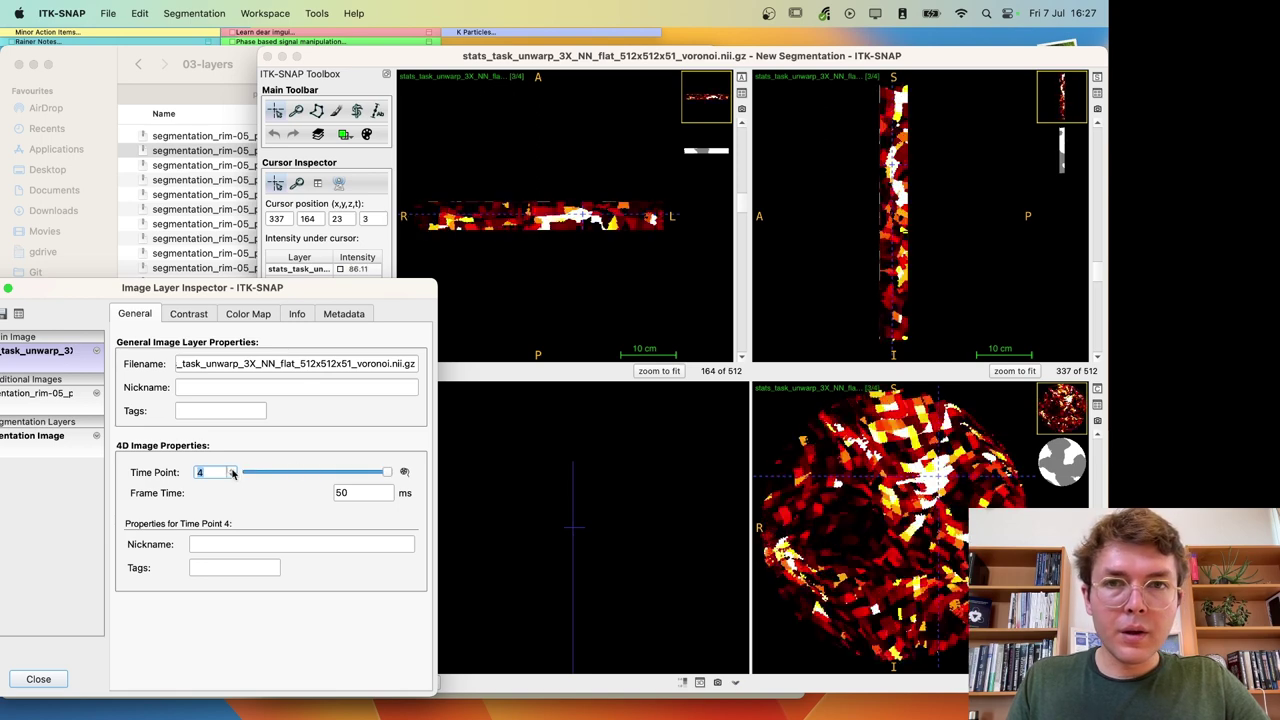
click(232, 476)
click(232, 476)
click(232, 476)
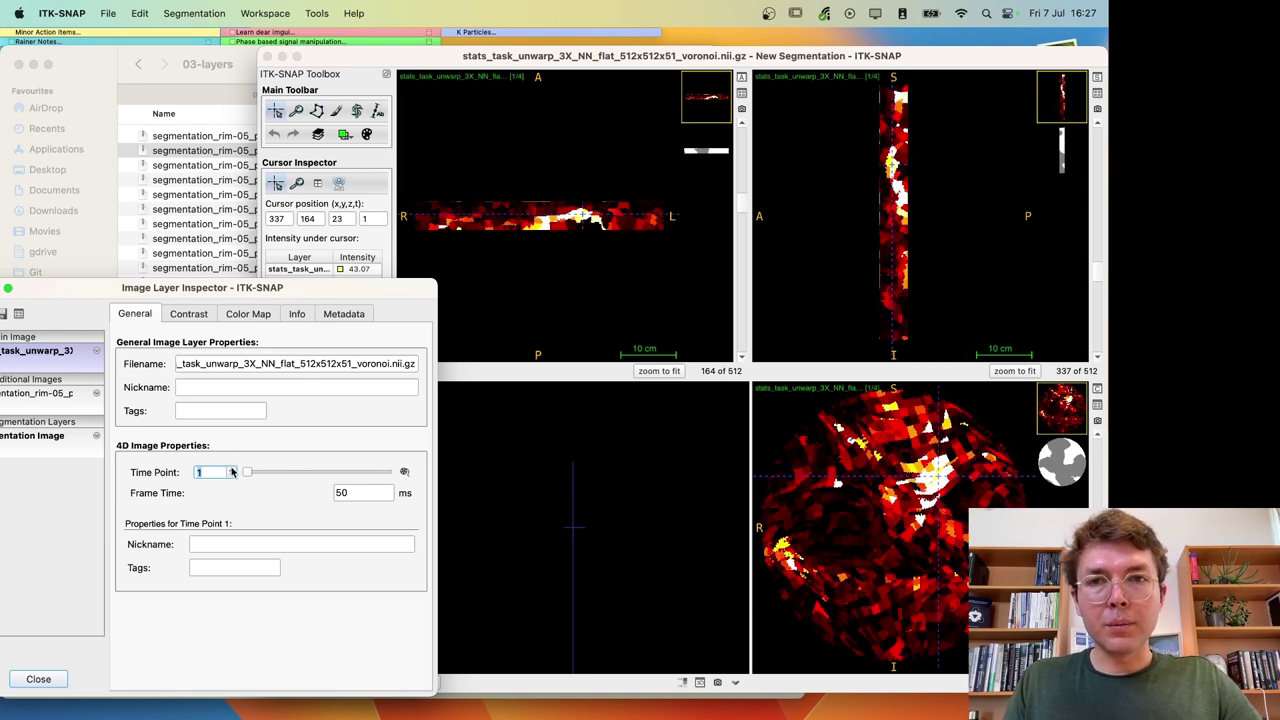
click(232, 470)
click(232, 470)
click(232, 470)
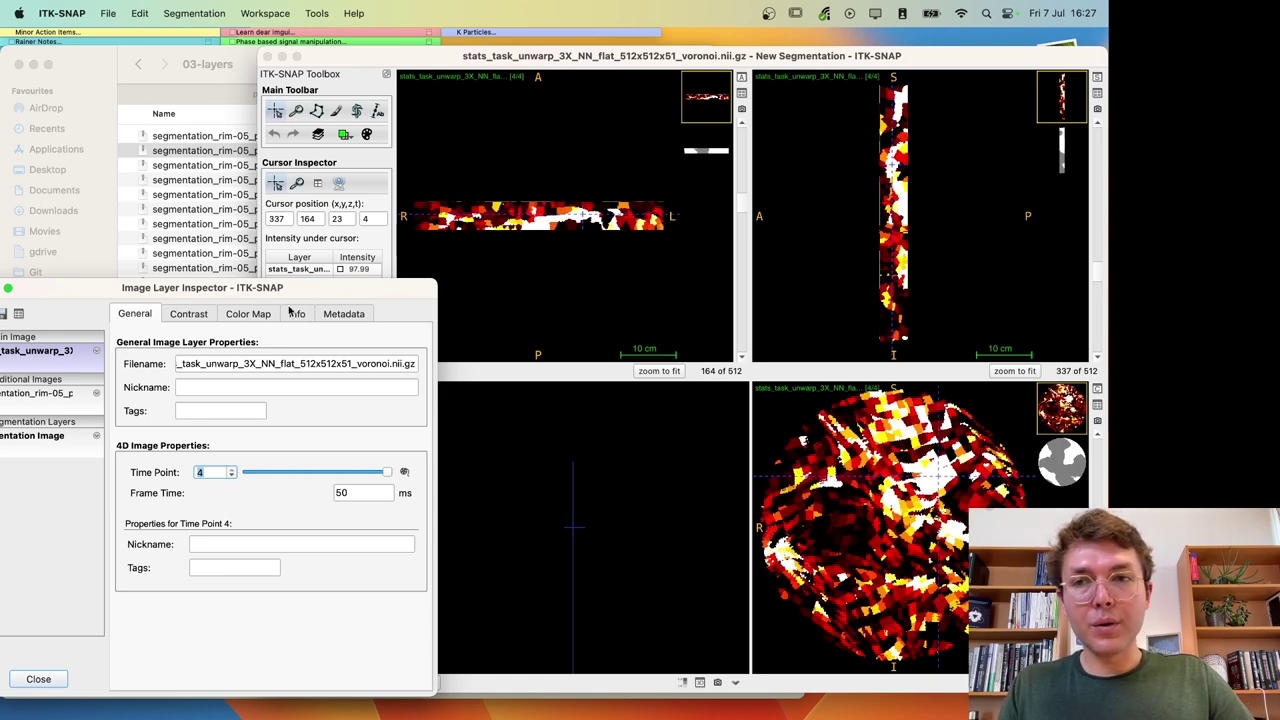
Step: Move the cursor through the patch's depth in the axial view to examine time point 4 at slices 1 and 11
click(578, 224)
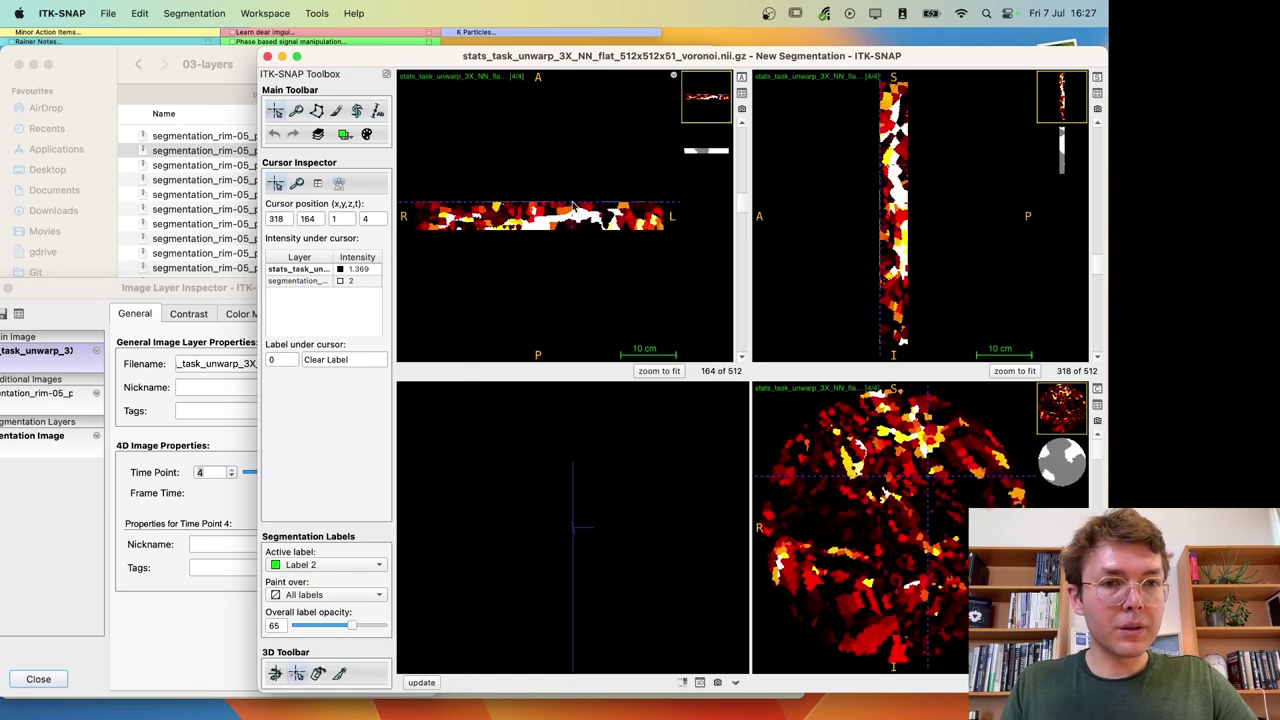
click(575, 215)
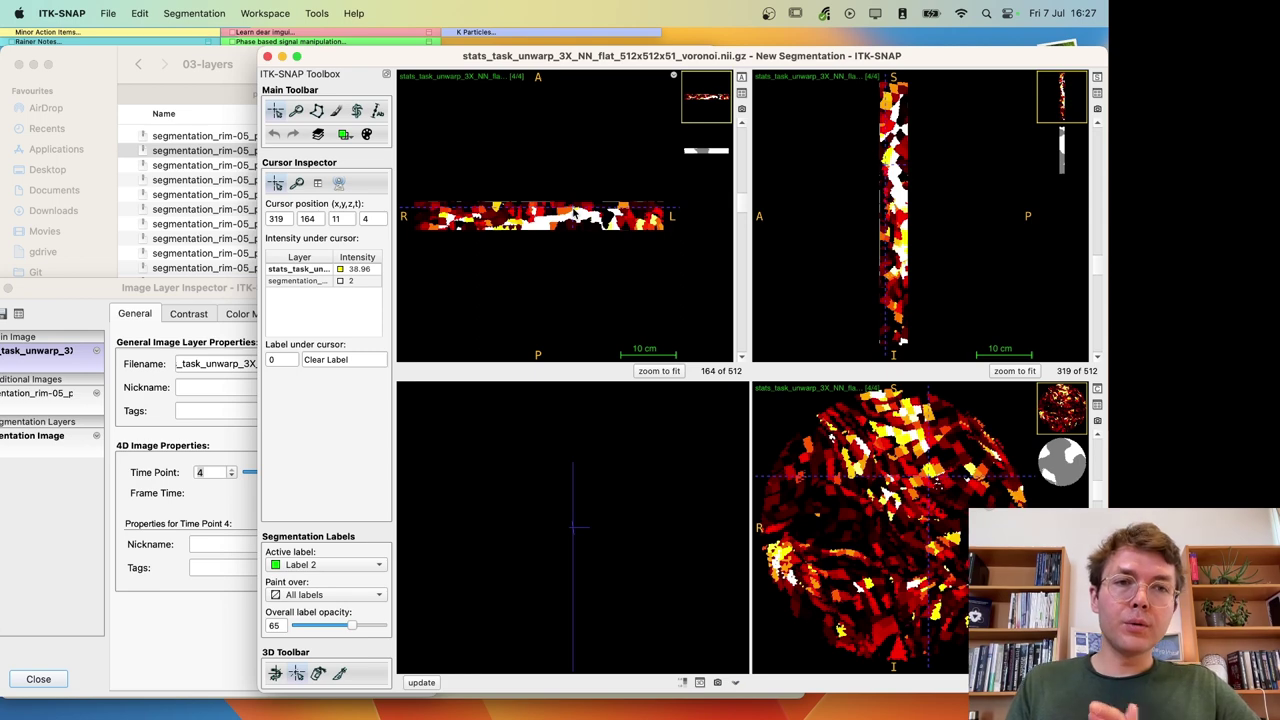
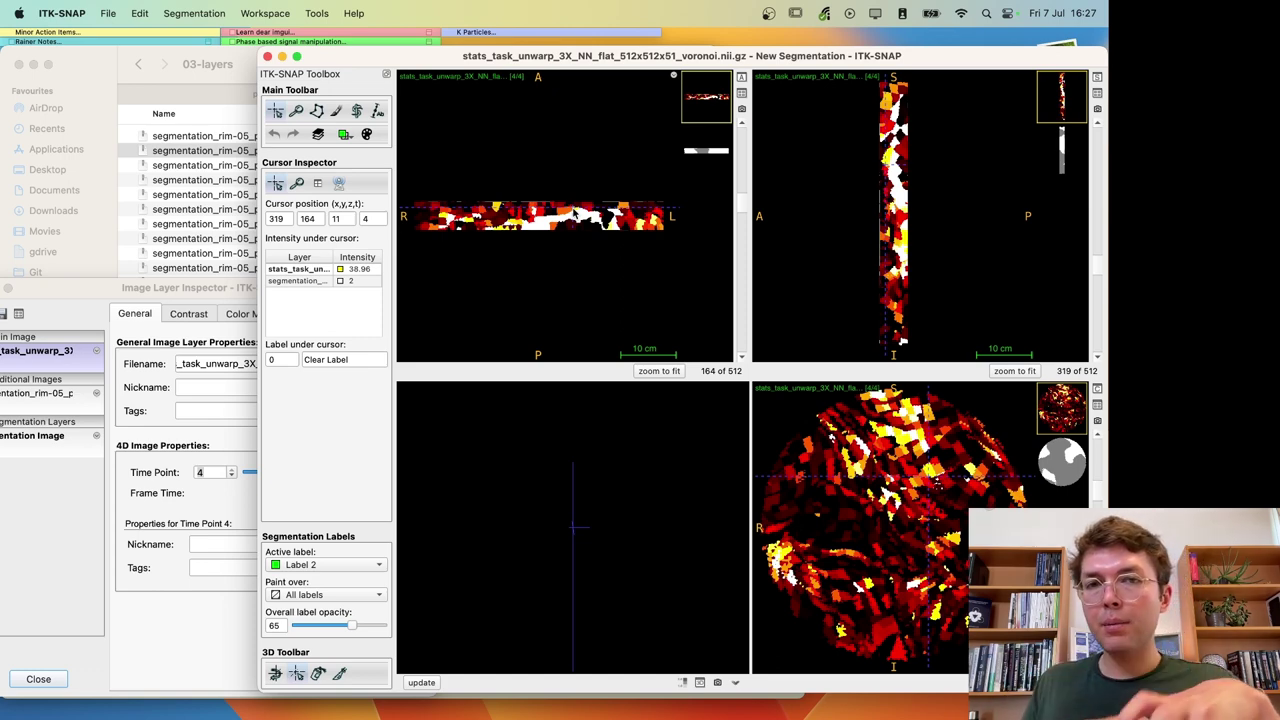
Step: Examine time point 4 at depth slices 30 and 33, ending with the cursor at about x 271, y 215 on slice 33
drag(566, 225, 567, 219)
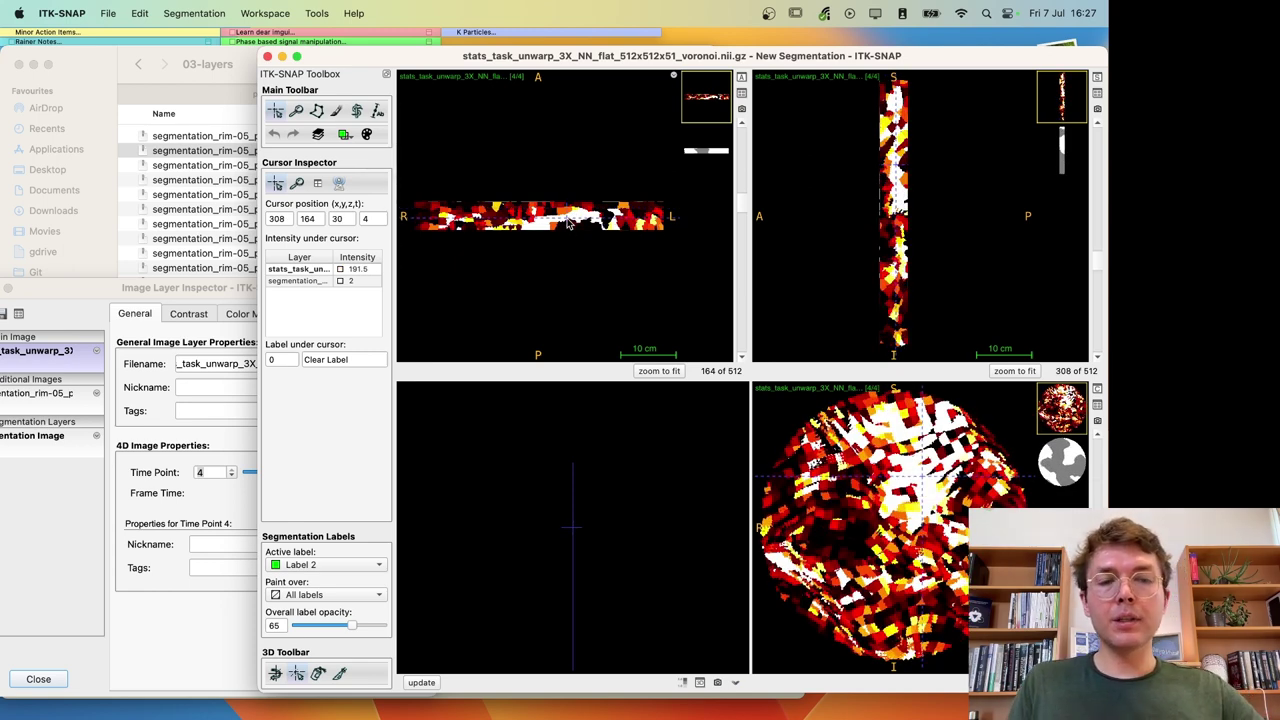
drag(567, 224, 563, 226)
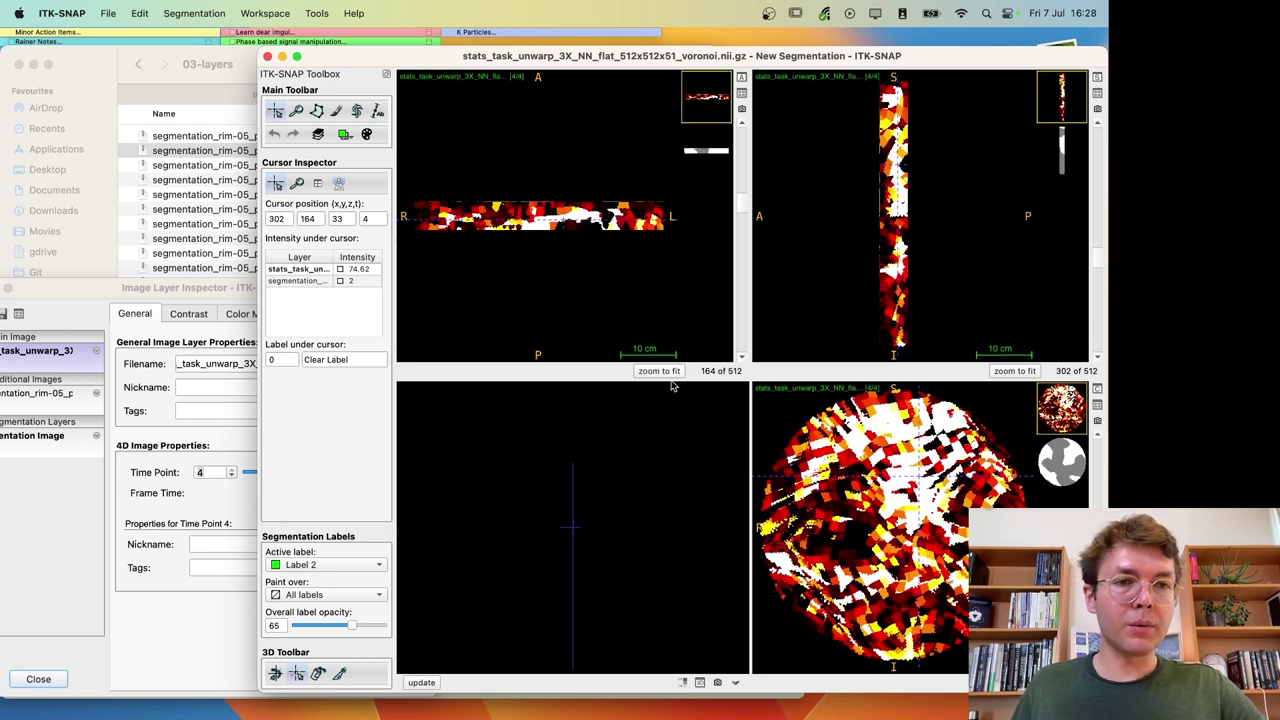
drag(888, 476, 910, 508)
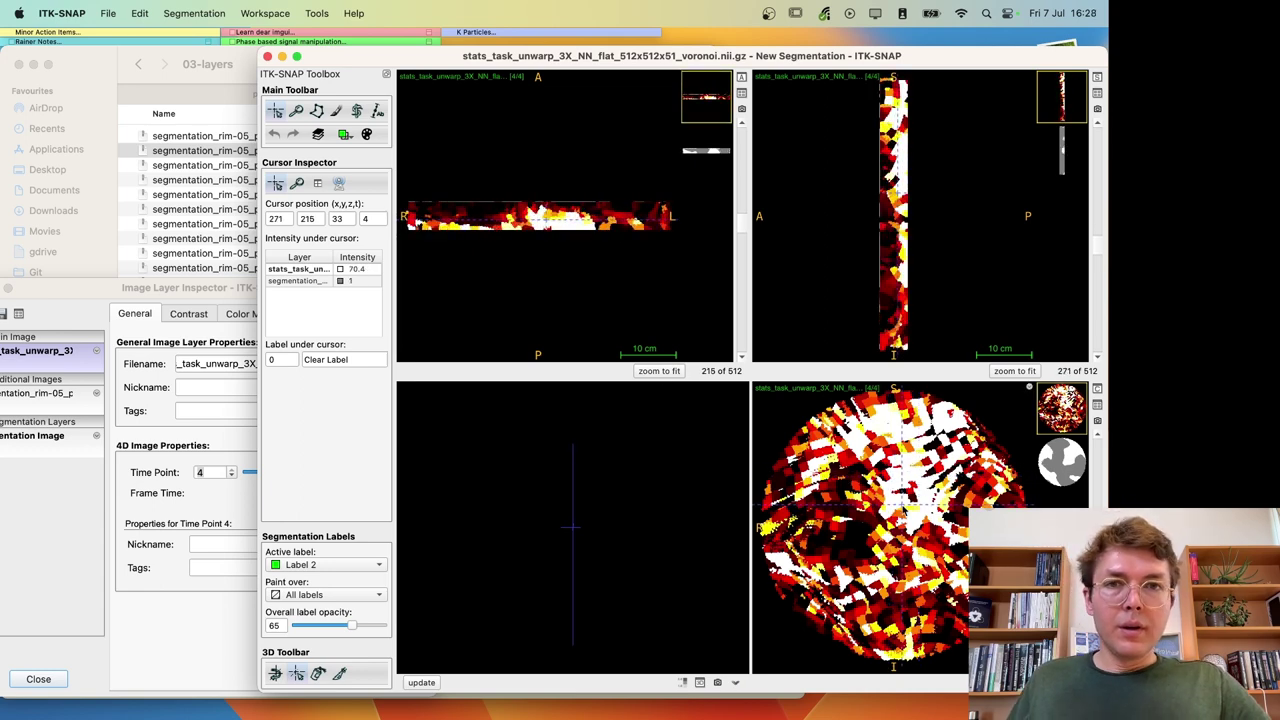